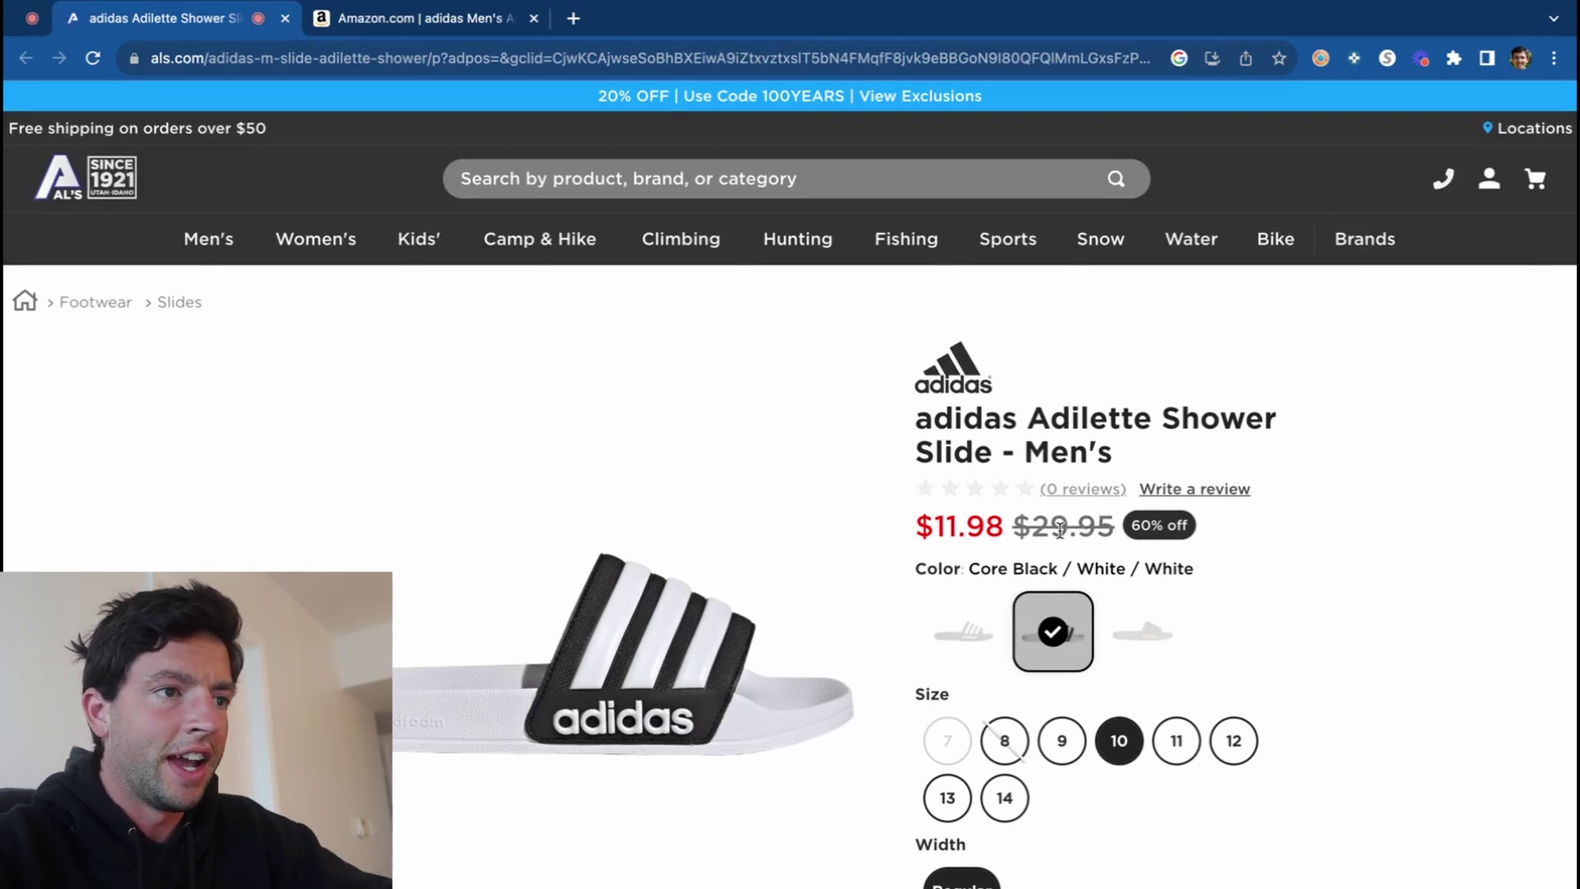
Load SellerAmp on the Amazon listing for the adidas Men's Casual Slide and set the cost price to $11.98.
{"action": "left_click", "coordinate": [417, 19]}
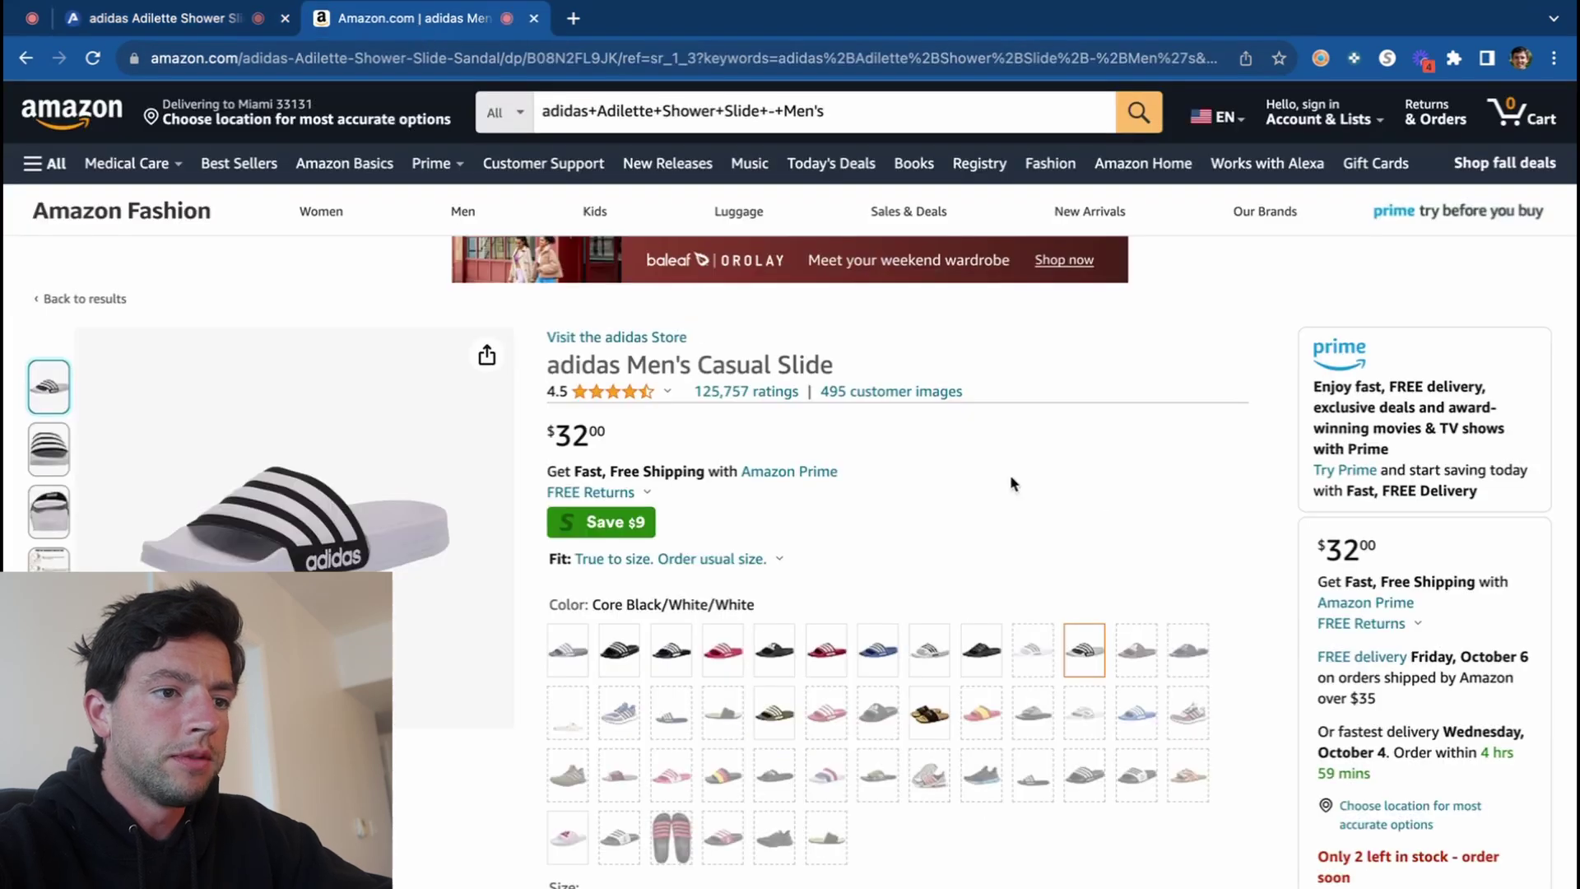
{"action": "left_click", "coordinate": [1321, 58]}
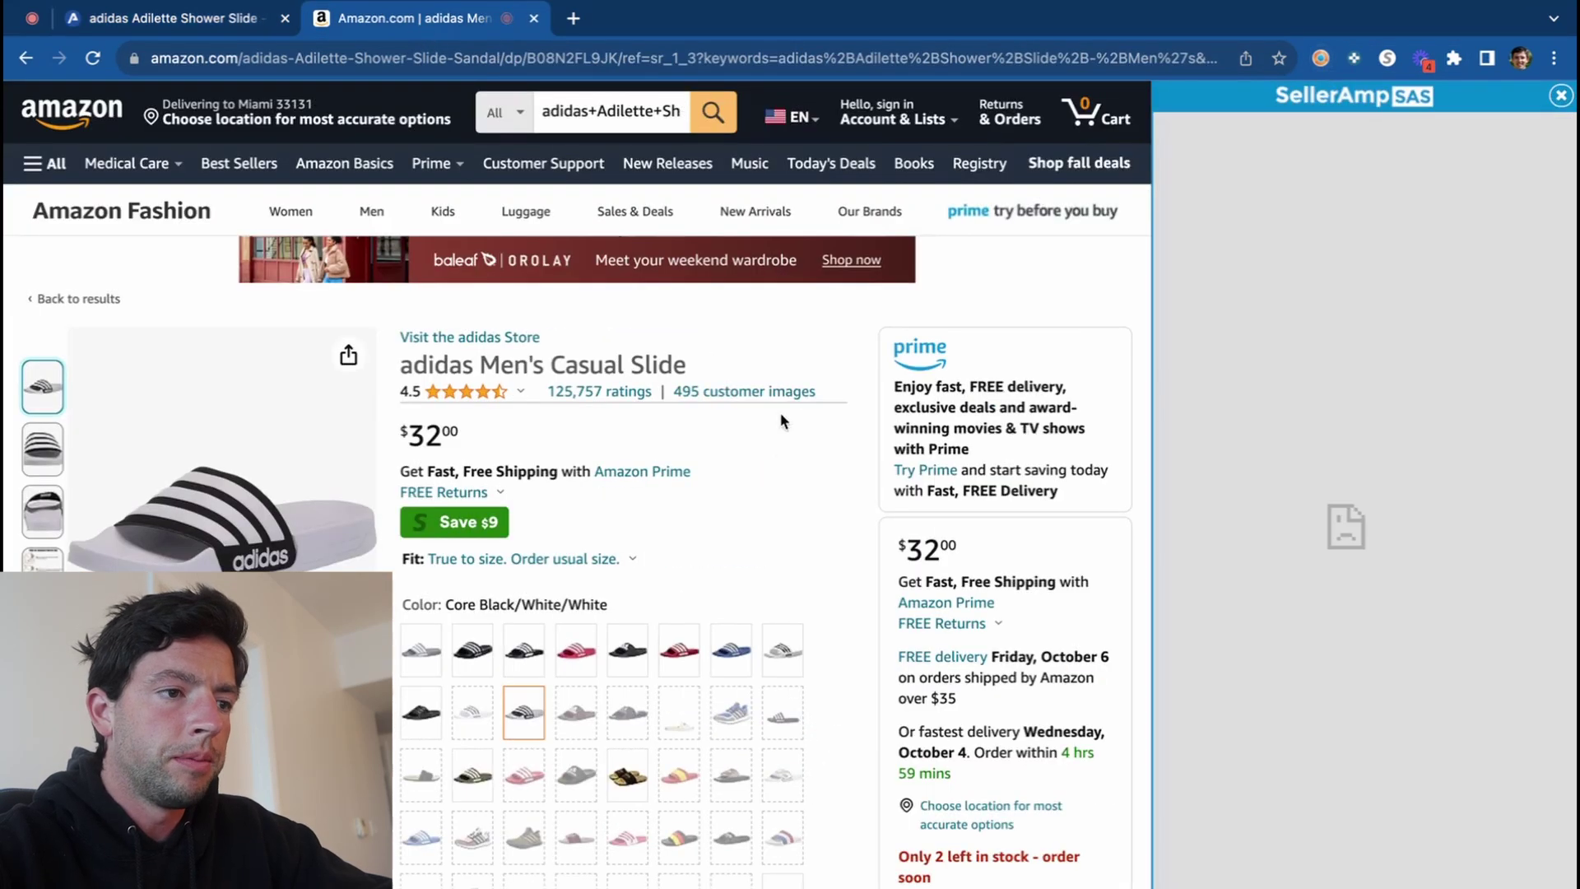
{"action": "key", "text": "super+r"}
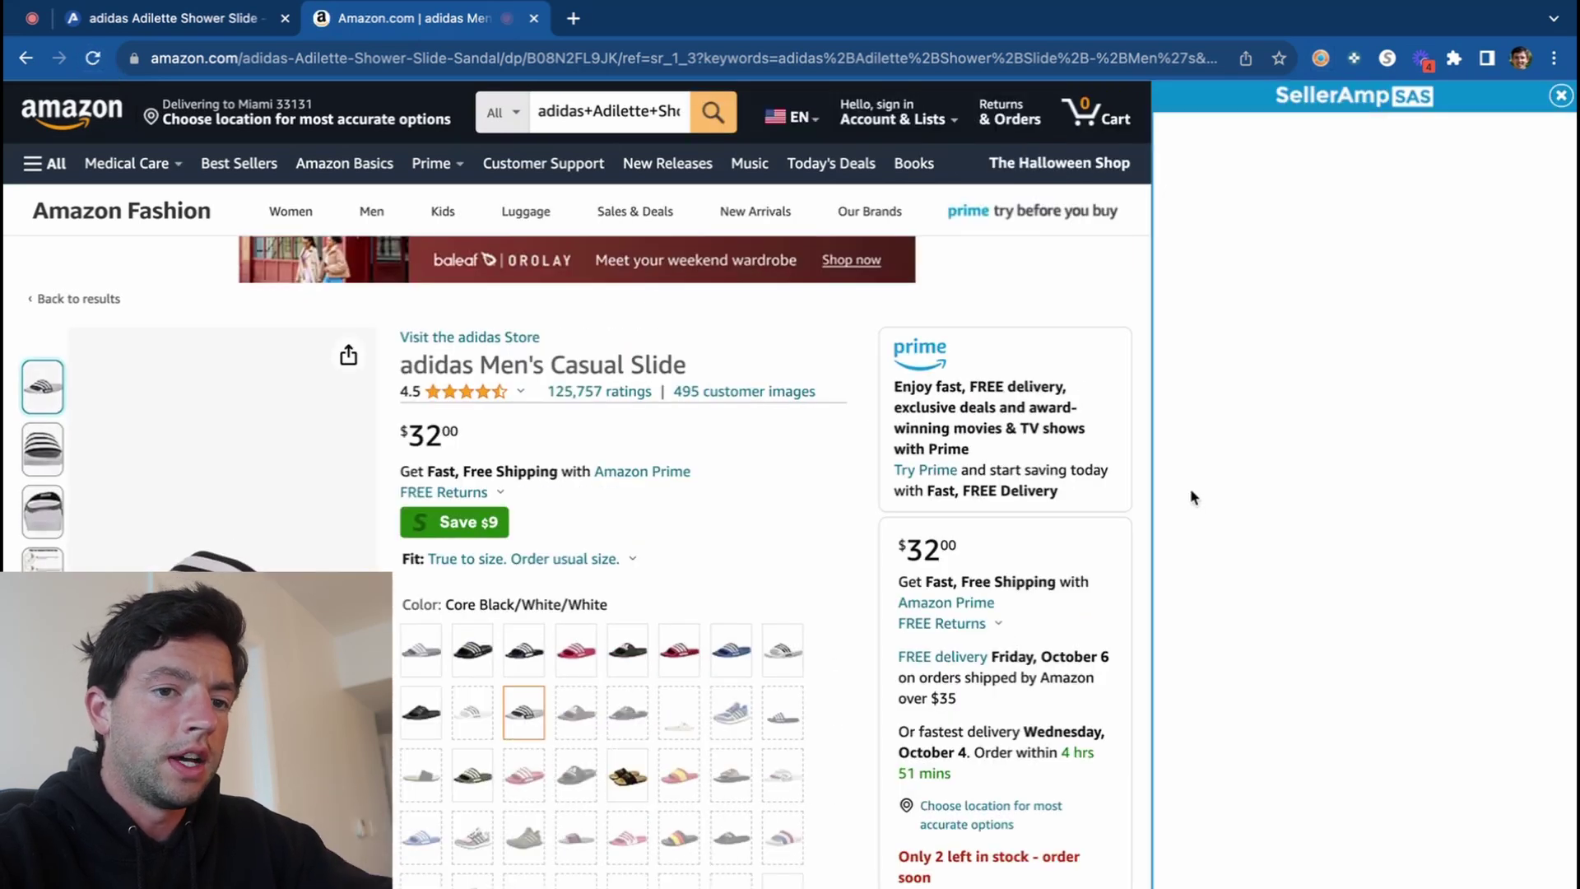
{"action": "left_click", "coordinate": [1256, 533]}
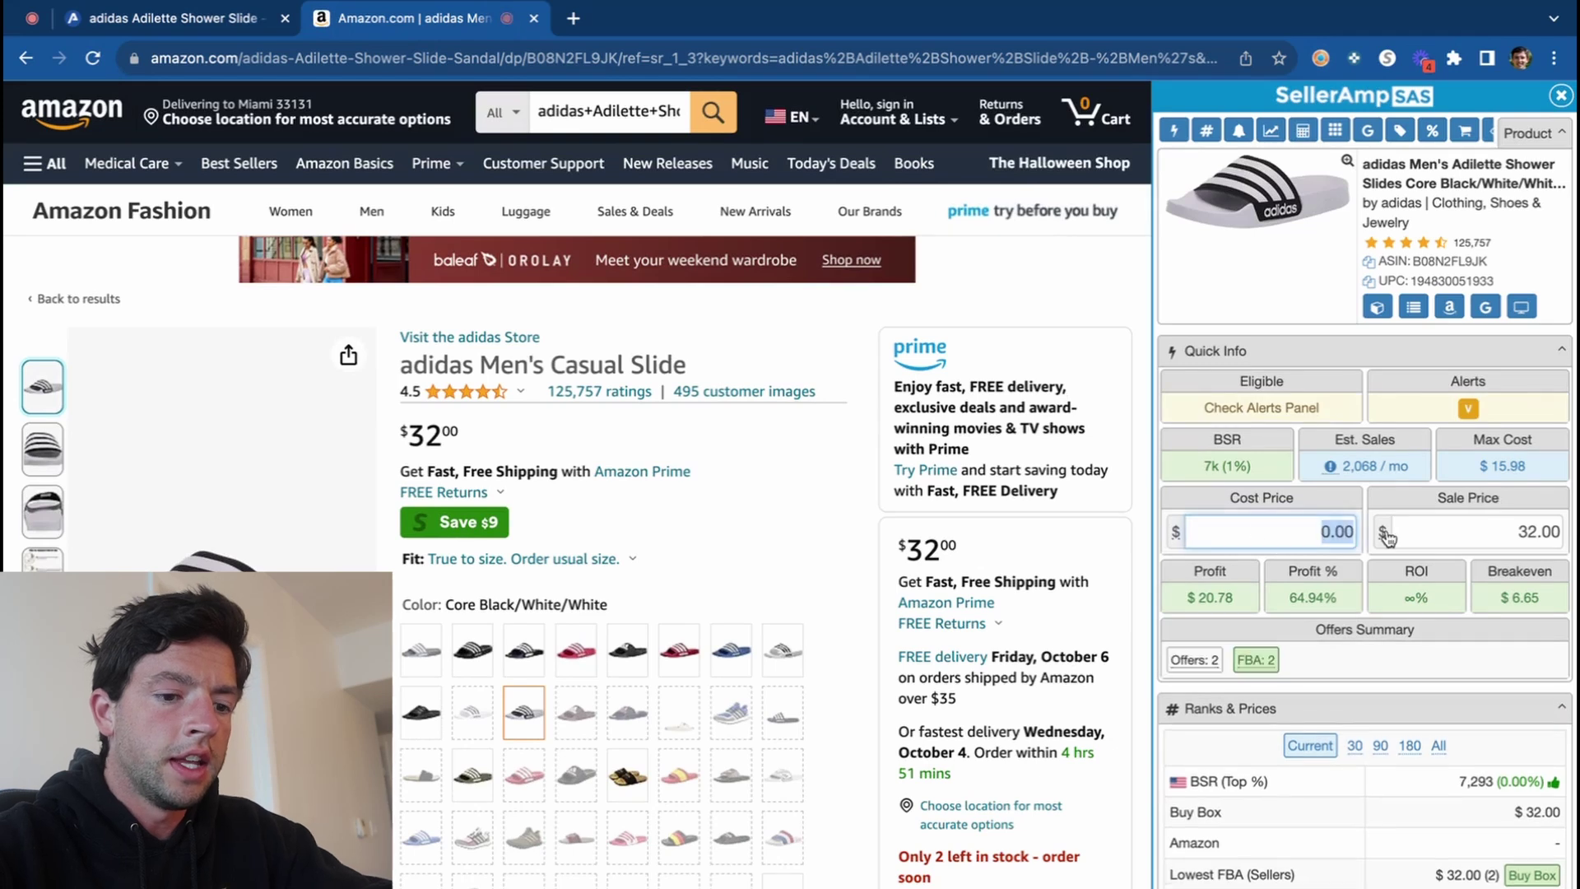
{"action": "type", "text": "11.98"}
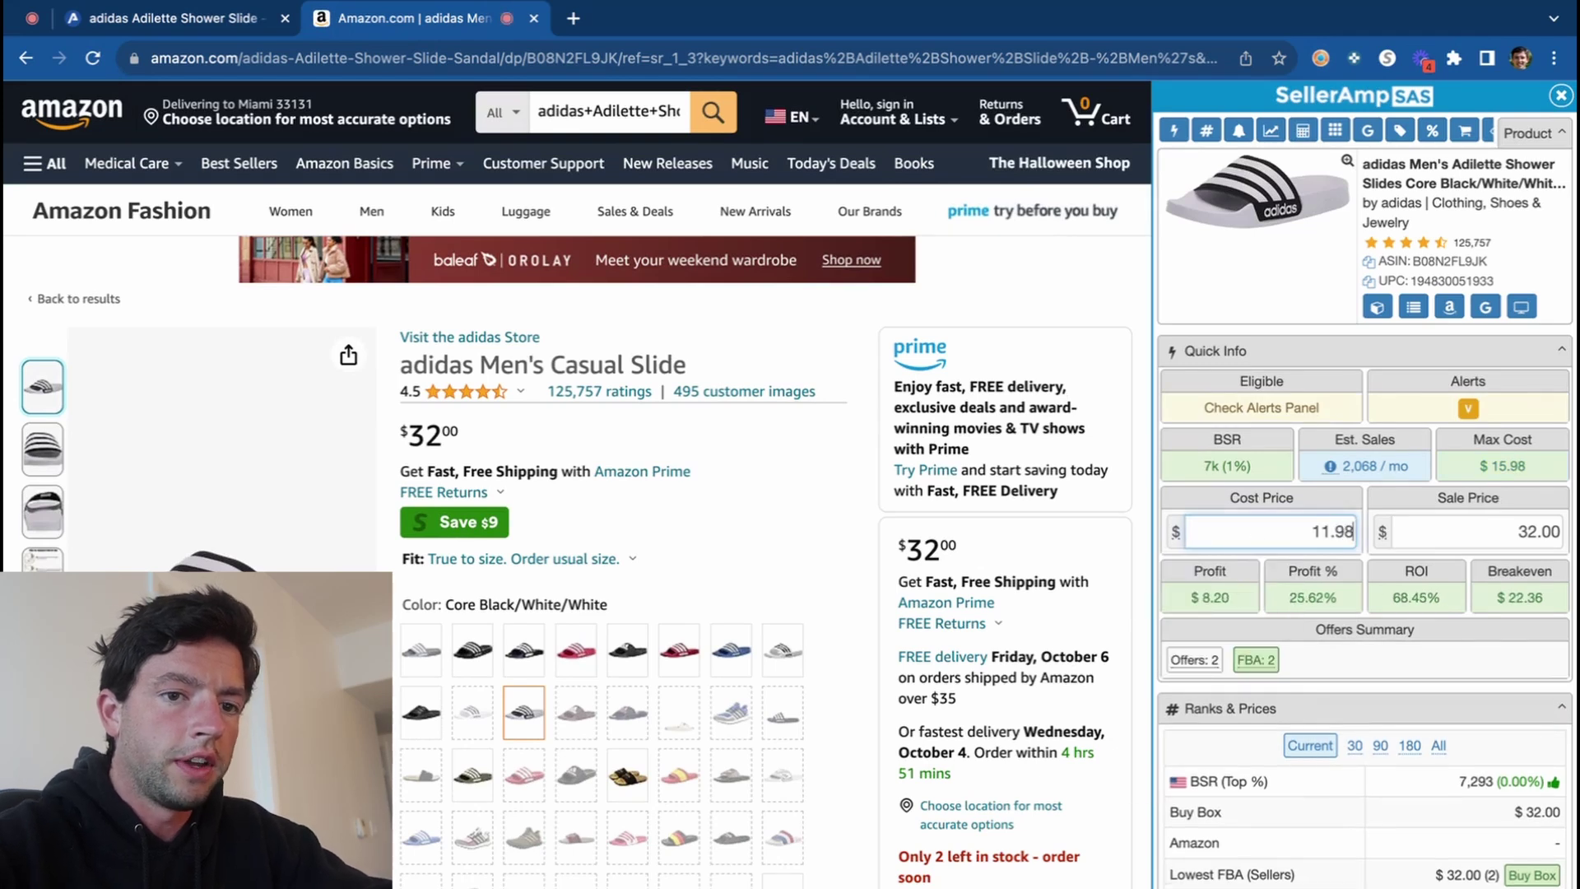
{"action": "left_click", "coordinate": [1447, 491]}
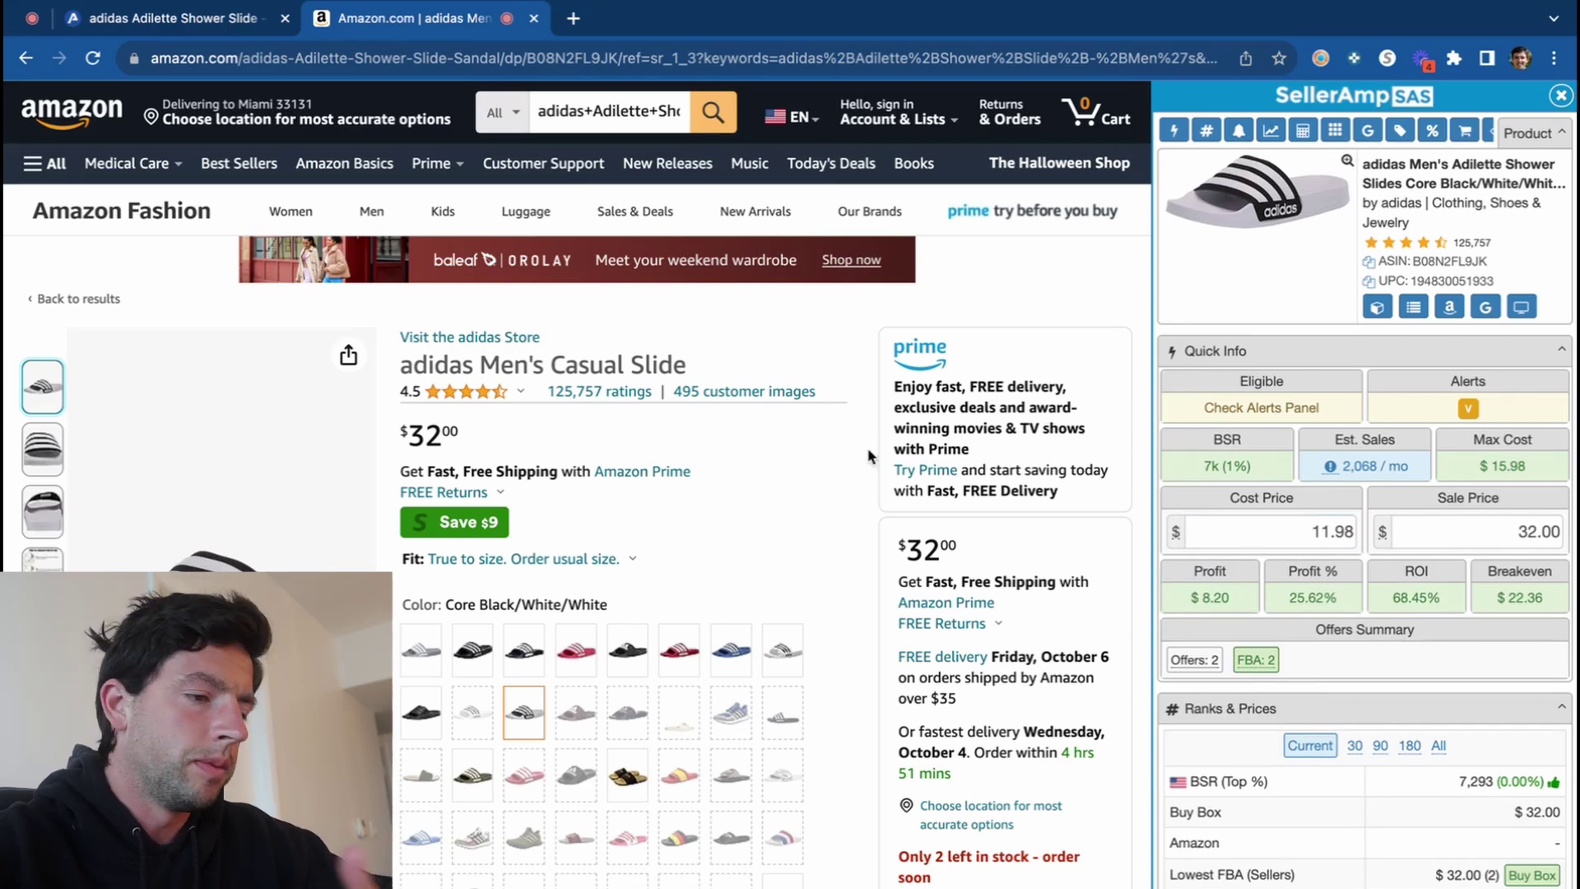
Check the slide's Keepa price history and open storefront searches for both FBA sellers in its SellerAmp offers.
{"action": "scroll", "coordinate": [704, 465], "scroll_direction": "down", "scroll_amount": 20}
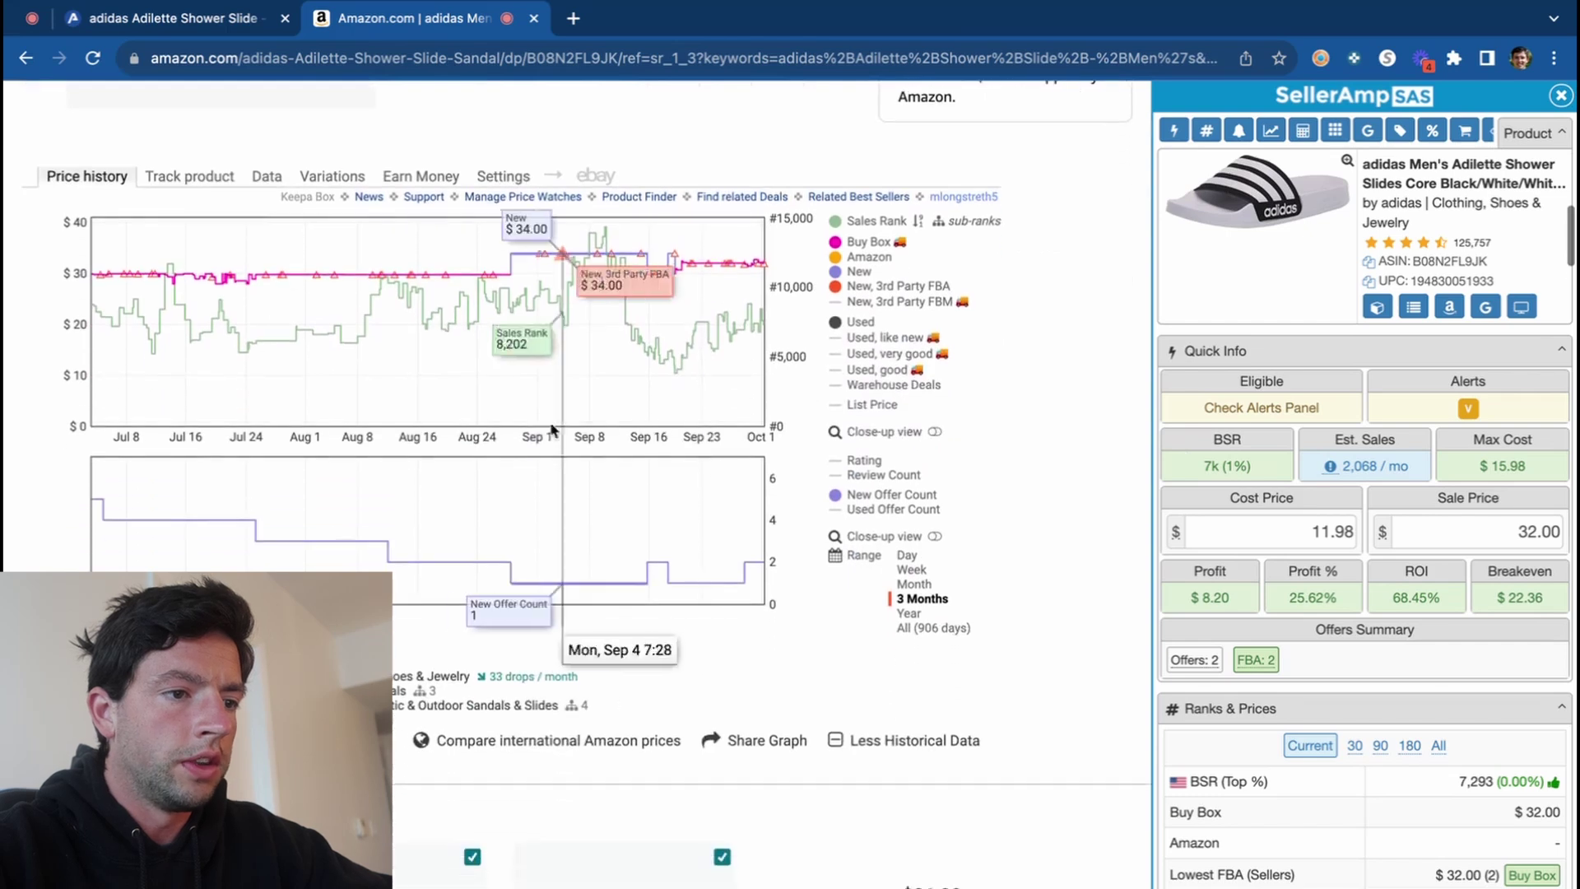
{"action": "scroll", "coordinate": [461, 393], "scroll_direction": "down", "scroll_amount": 1}
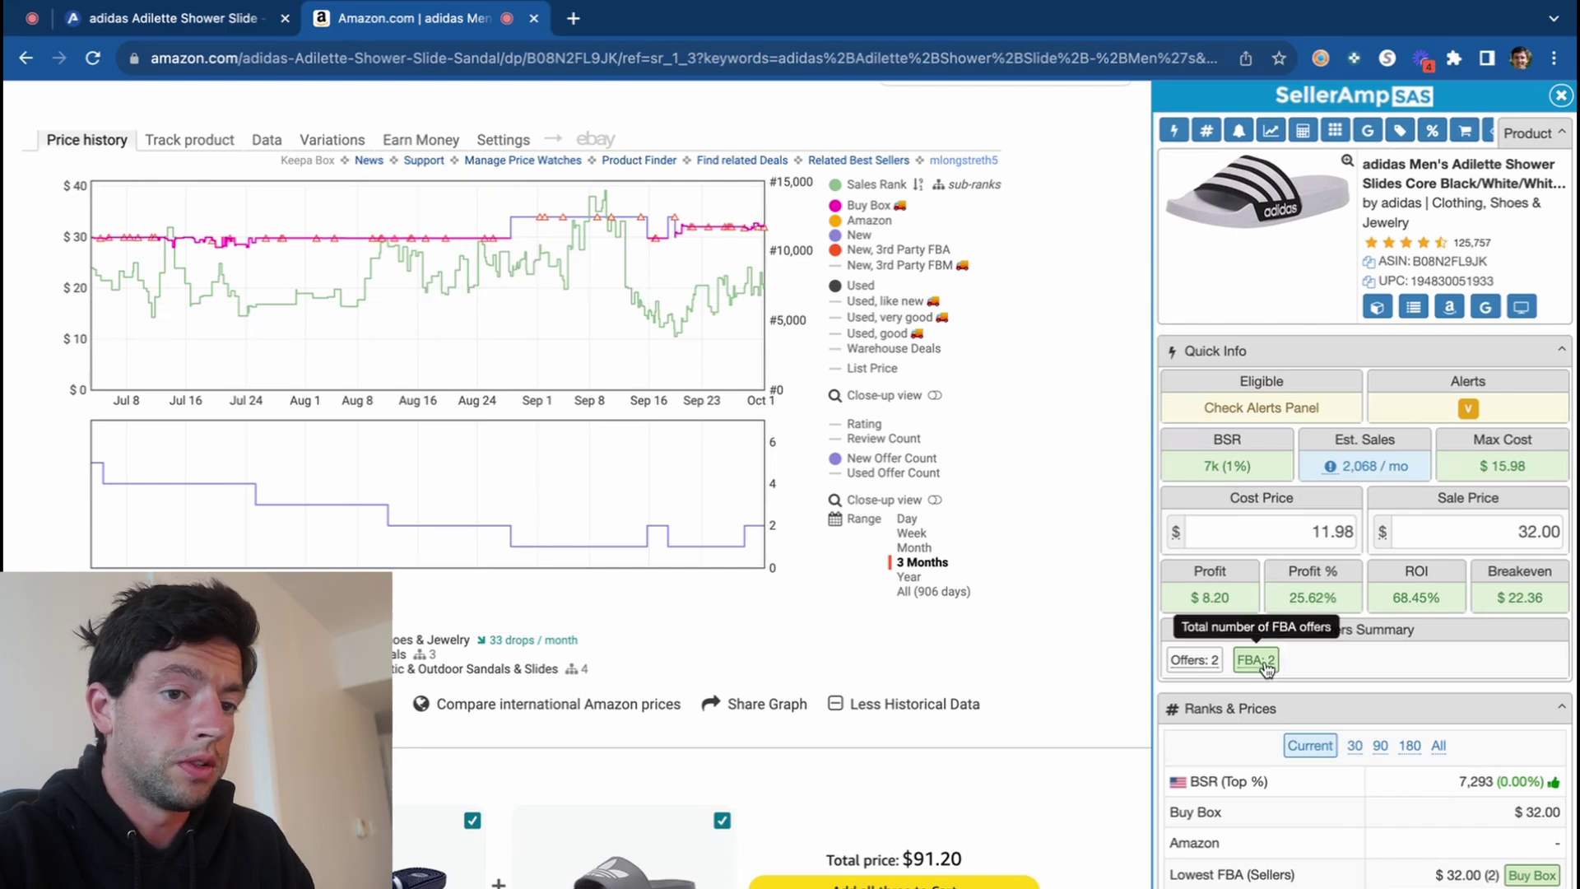
{"action": "scroll", "coordinate": [1268, 669], "scroll_direction": "down", "scroll_amount": 15}
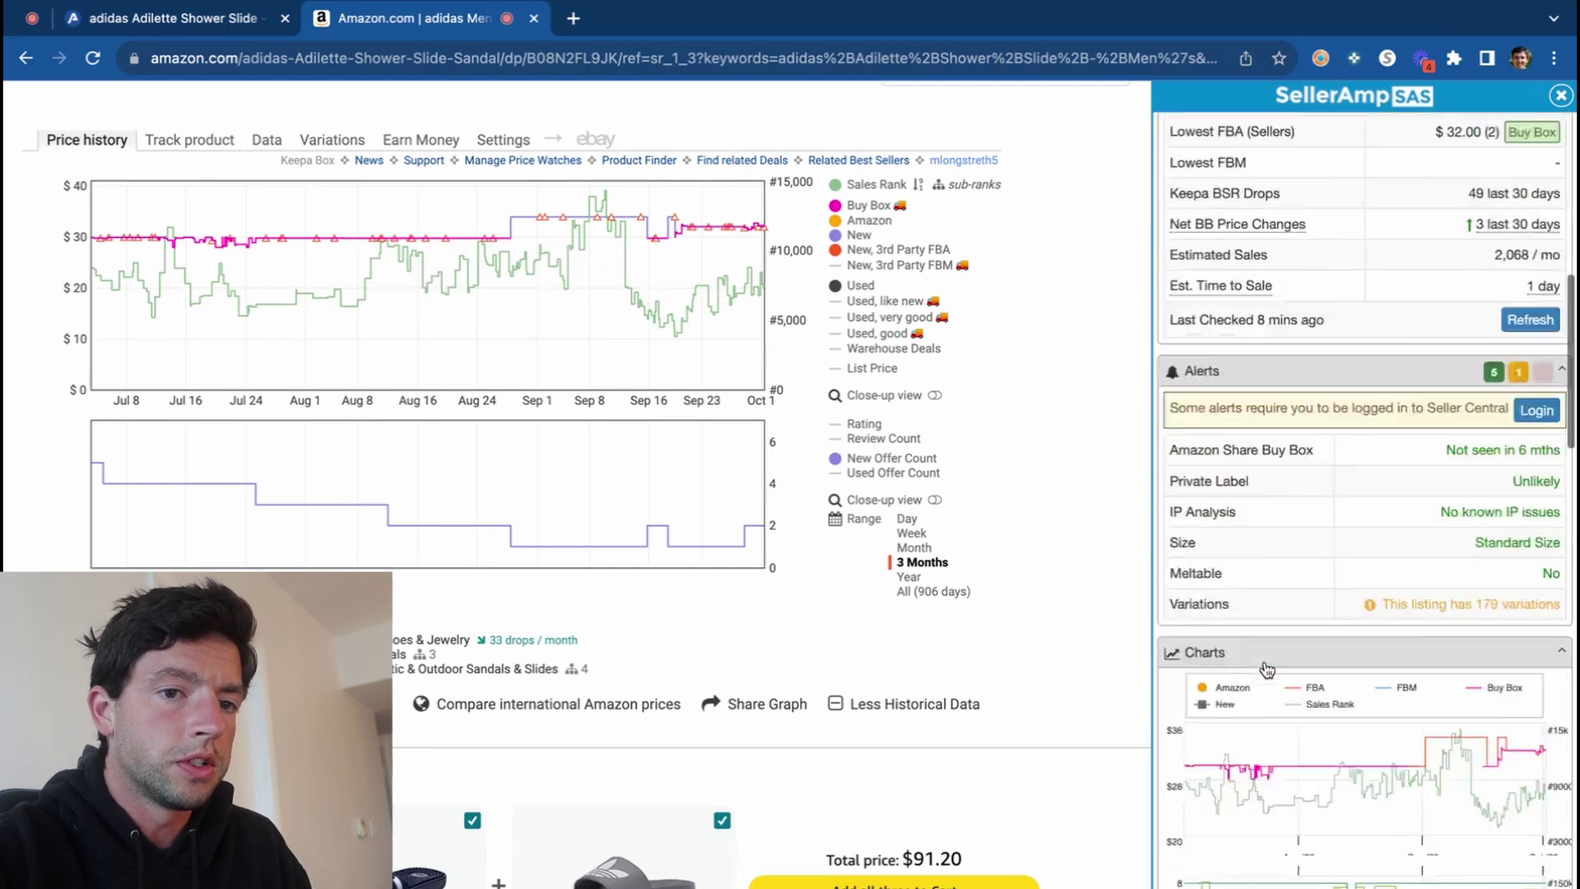
{"action": "scroll", "coordinate": [1268, 669], "scroll_direction": "down", "scroll_amount": 10}
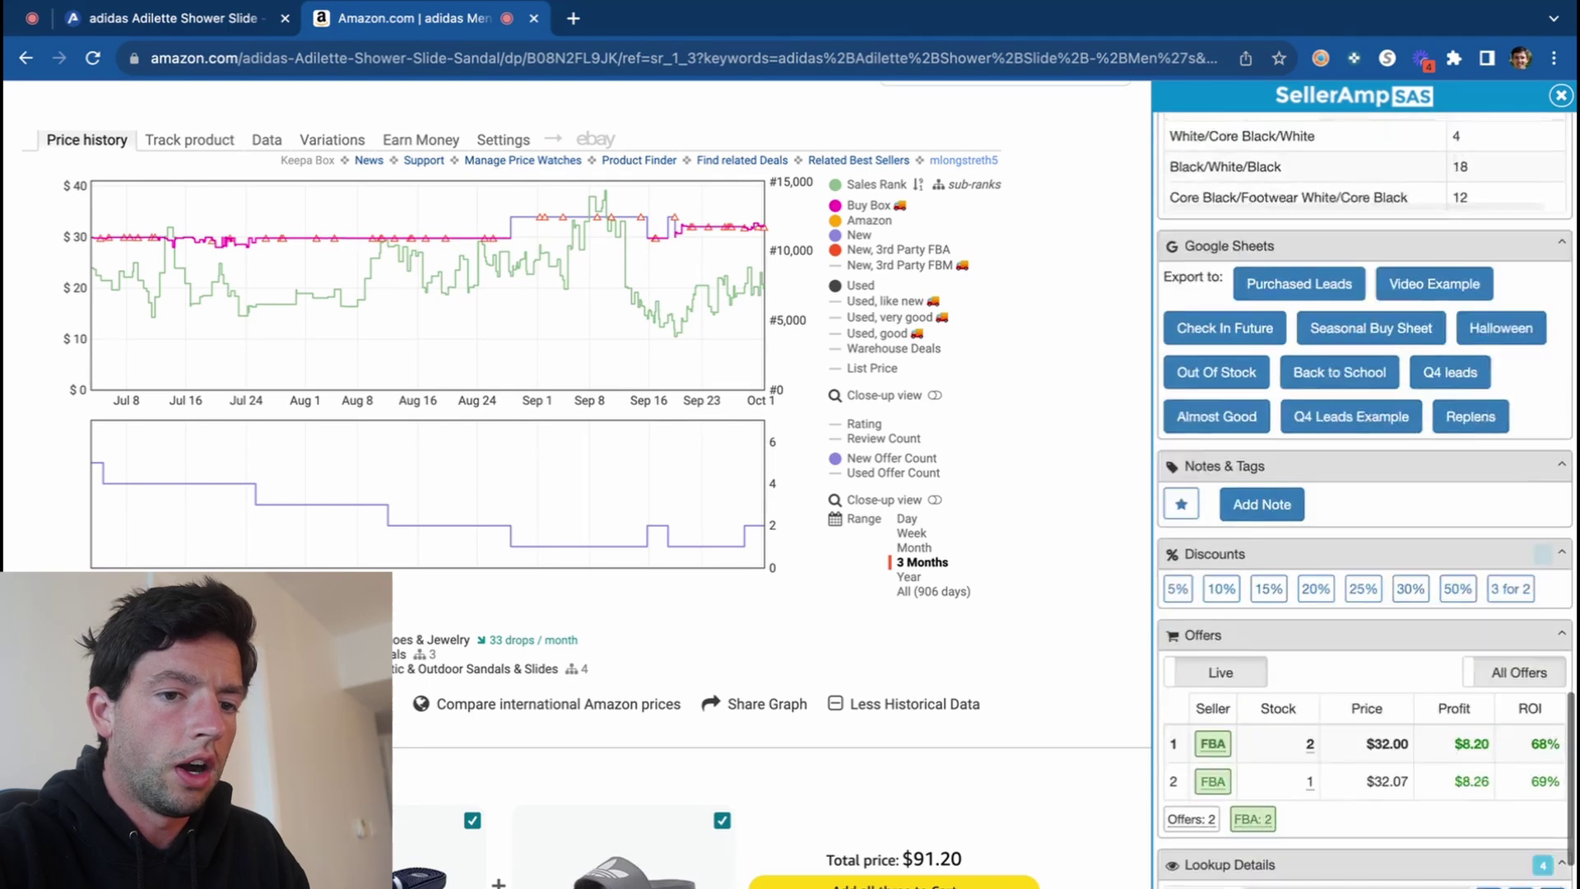
{"action": "left_click", "coordinate": [1213, 705]}
{"action": "left_click", "coordinate": [448, 18]}
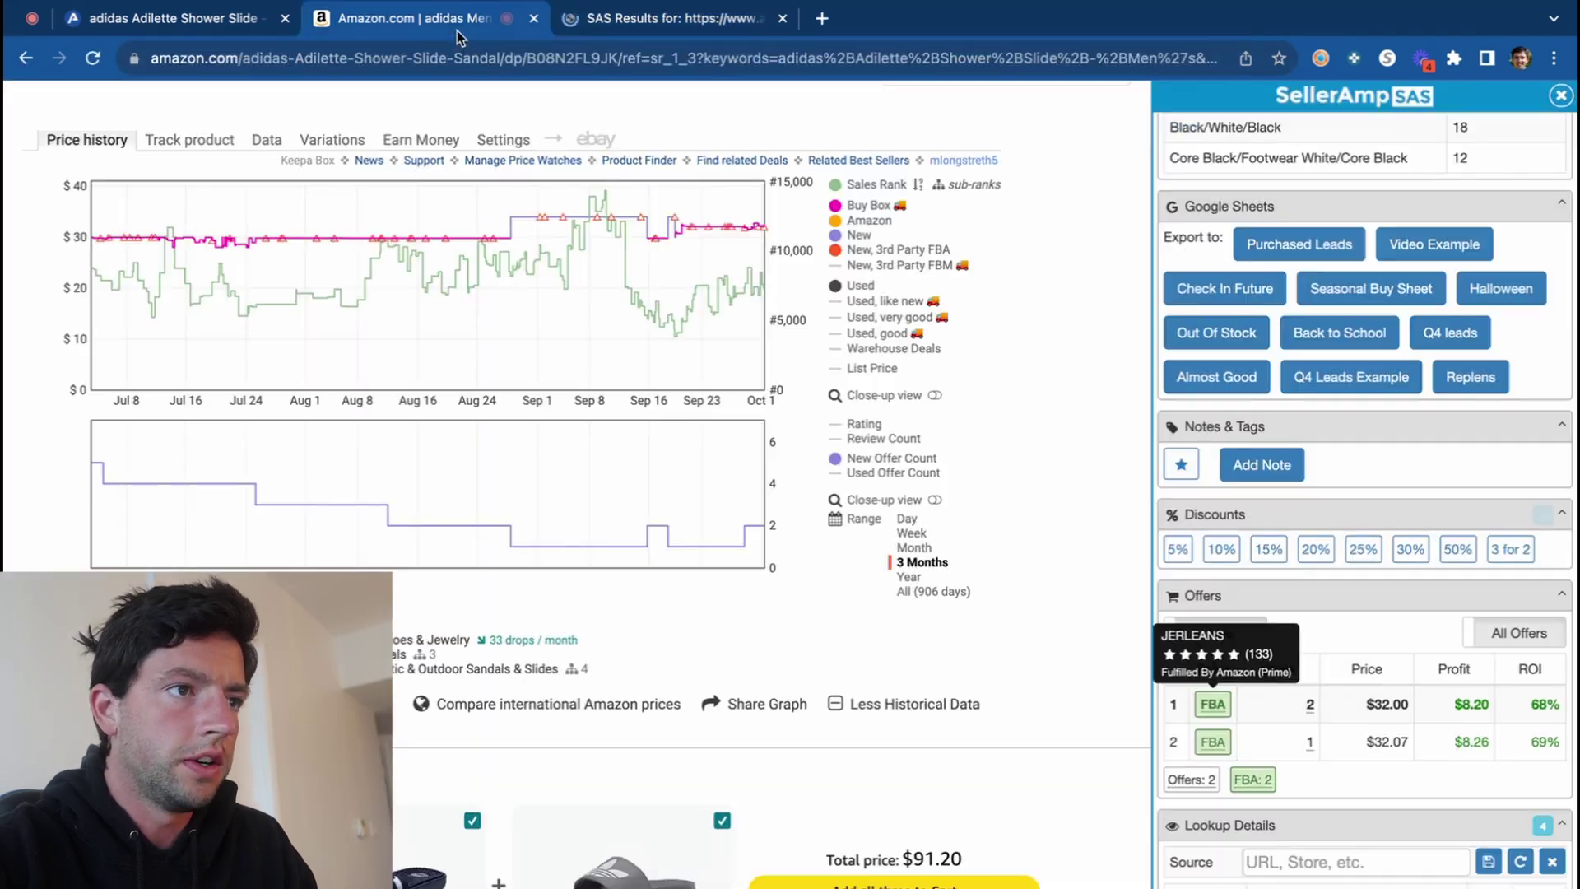
{"action": "left_click", "coordinate": [1210, 742]}
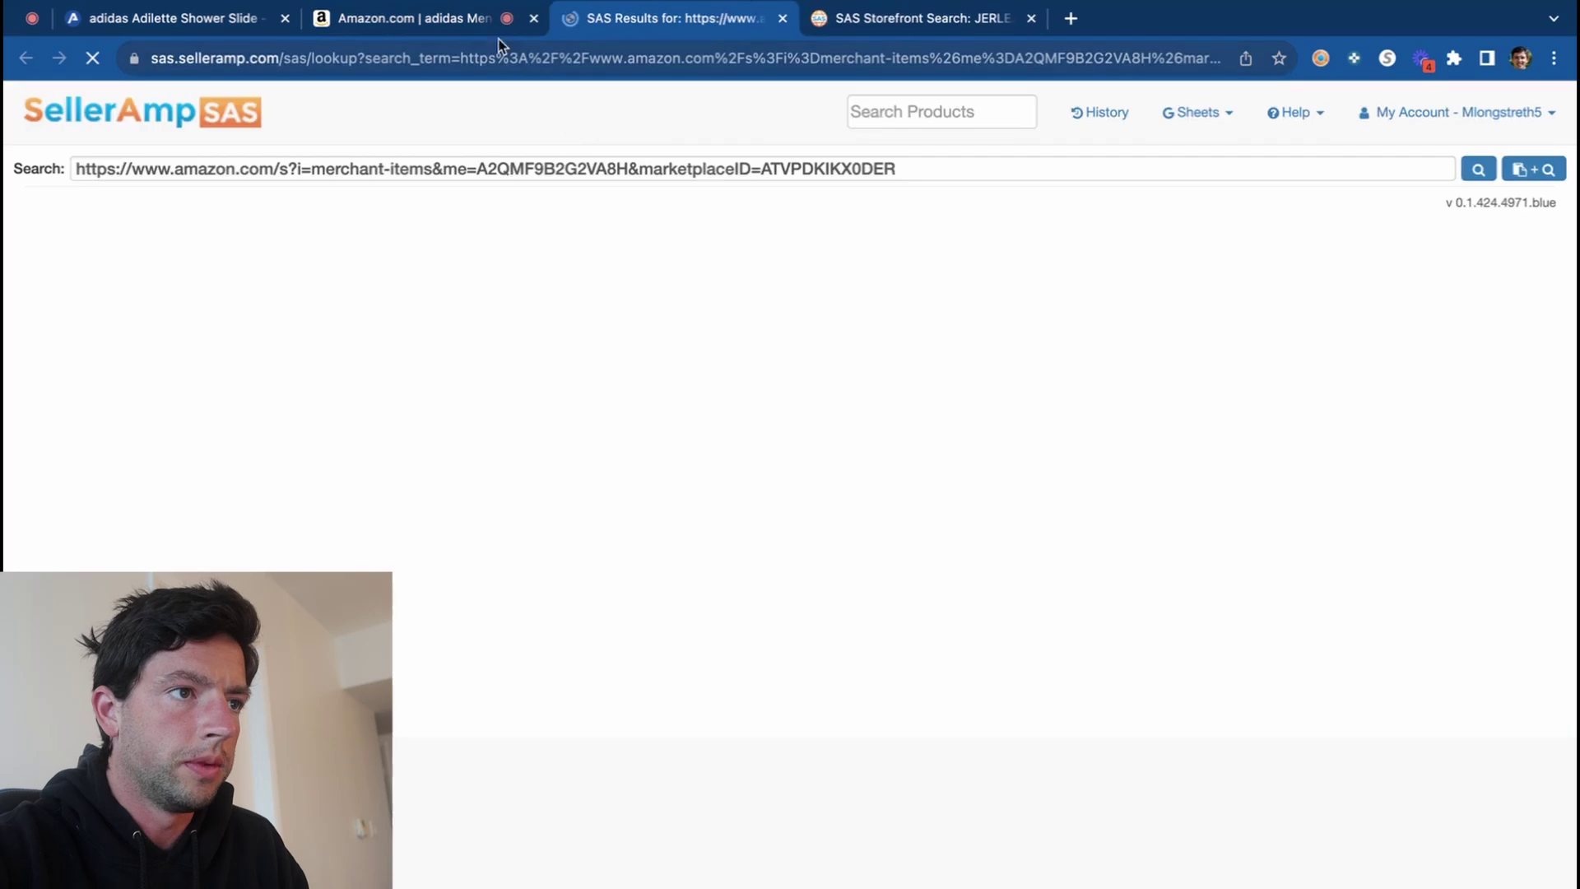
Return to the Amazon listing and open the White/Black/White variation from the Keepa variations list.
{"action": "left_click", "coordinate": [485, 18]}
{"action": "left_click", "coordinate": [346, 138]}
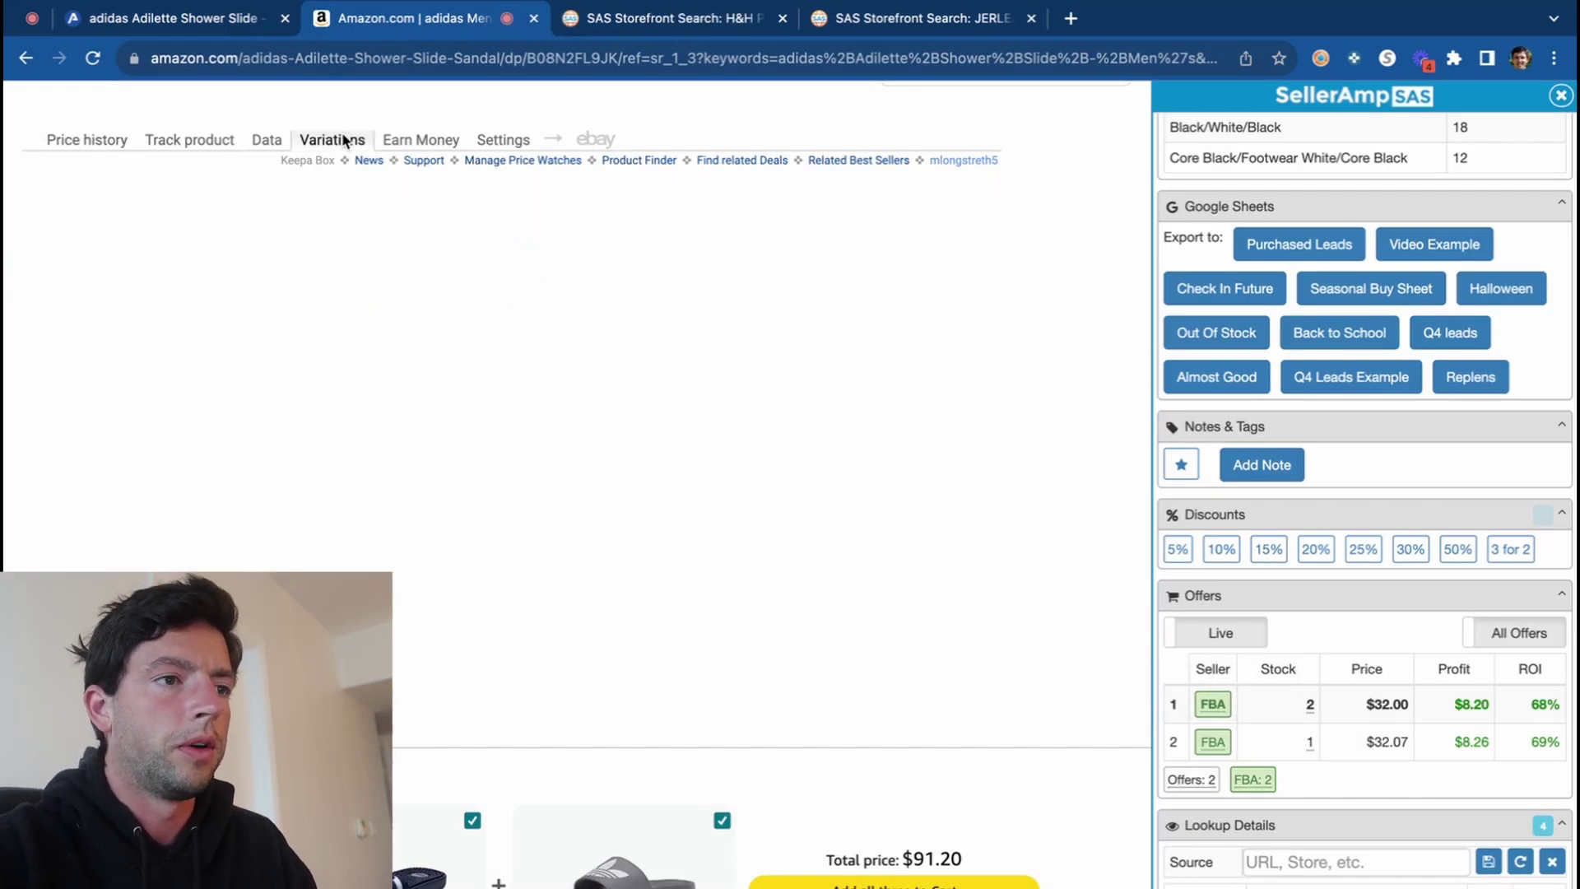
{"action": "left_click", "coordinate": [190, 311]}
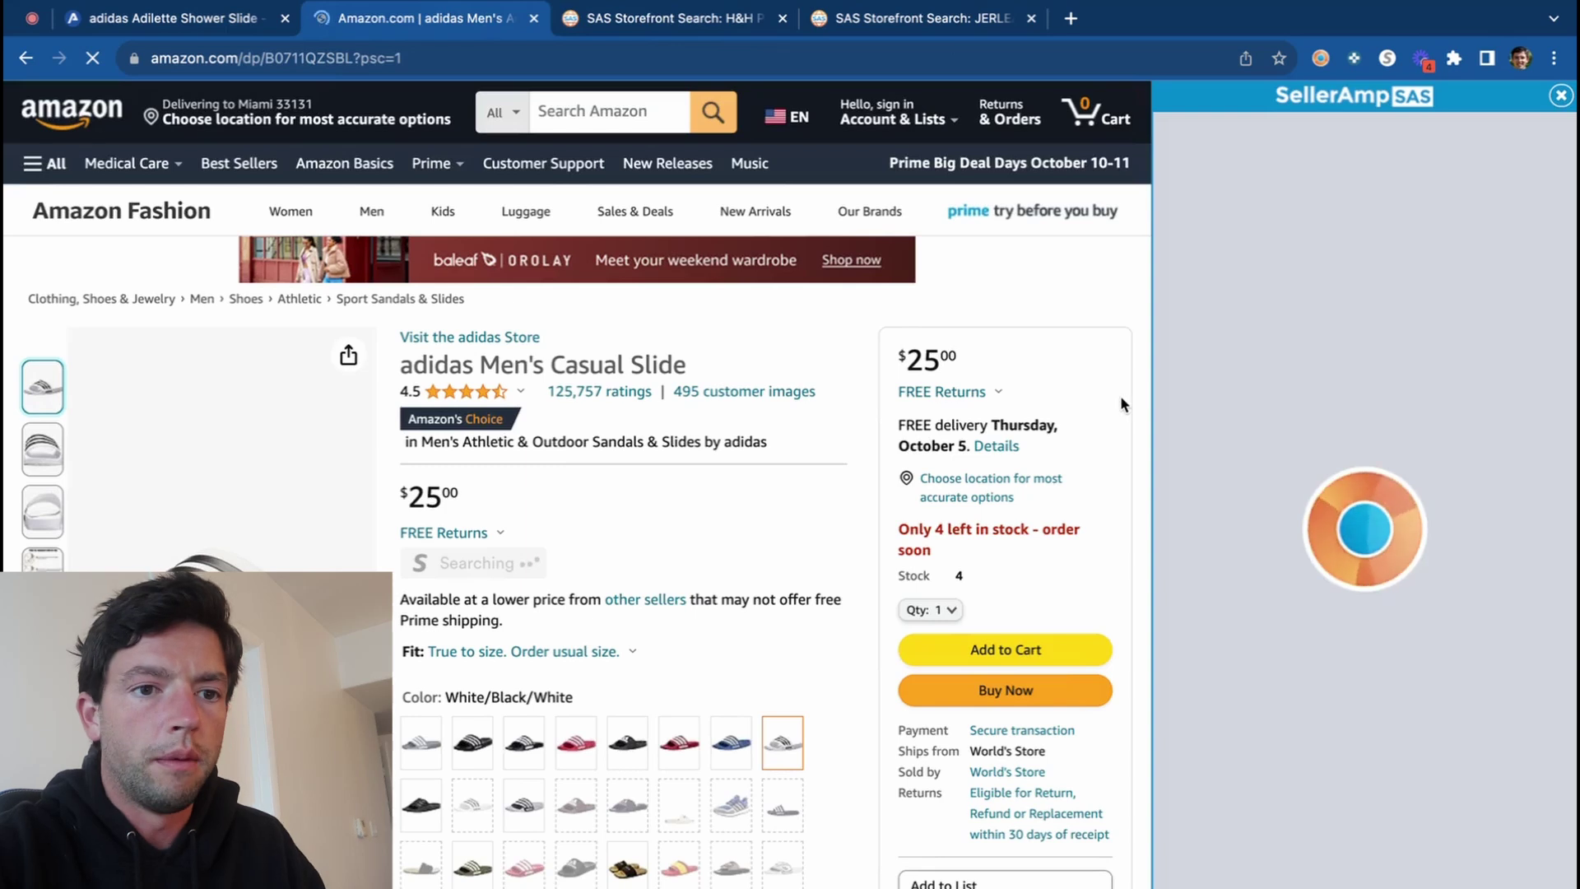
Open storefront searches for the FBM sellers in rows 3, 1, 5, 6, 7 and 8 of the variation's SellerAmp offers.
{"action": "scroll", "coordinate": [1234, 576], "scroll_direction": "down", "scroll_amount": 15}
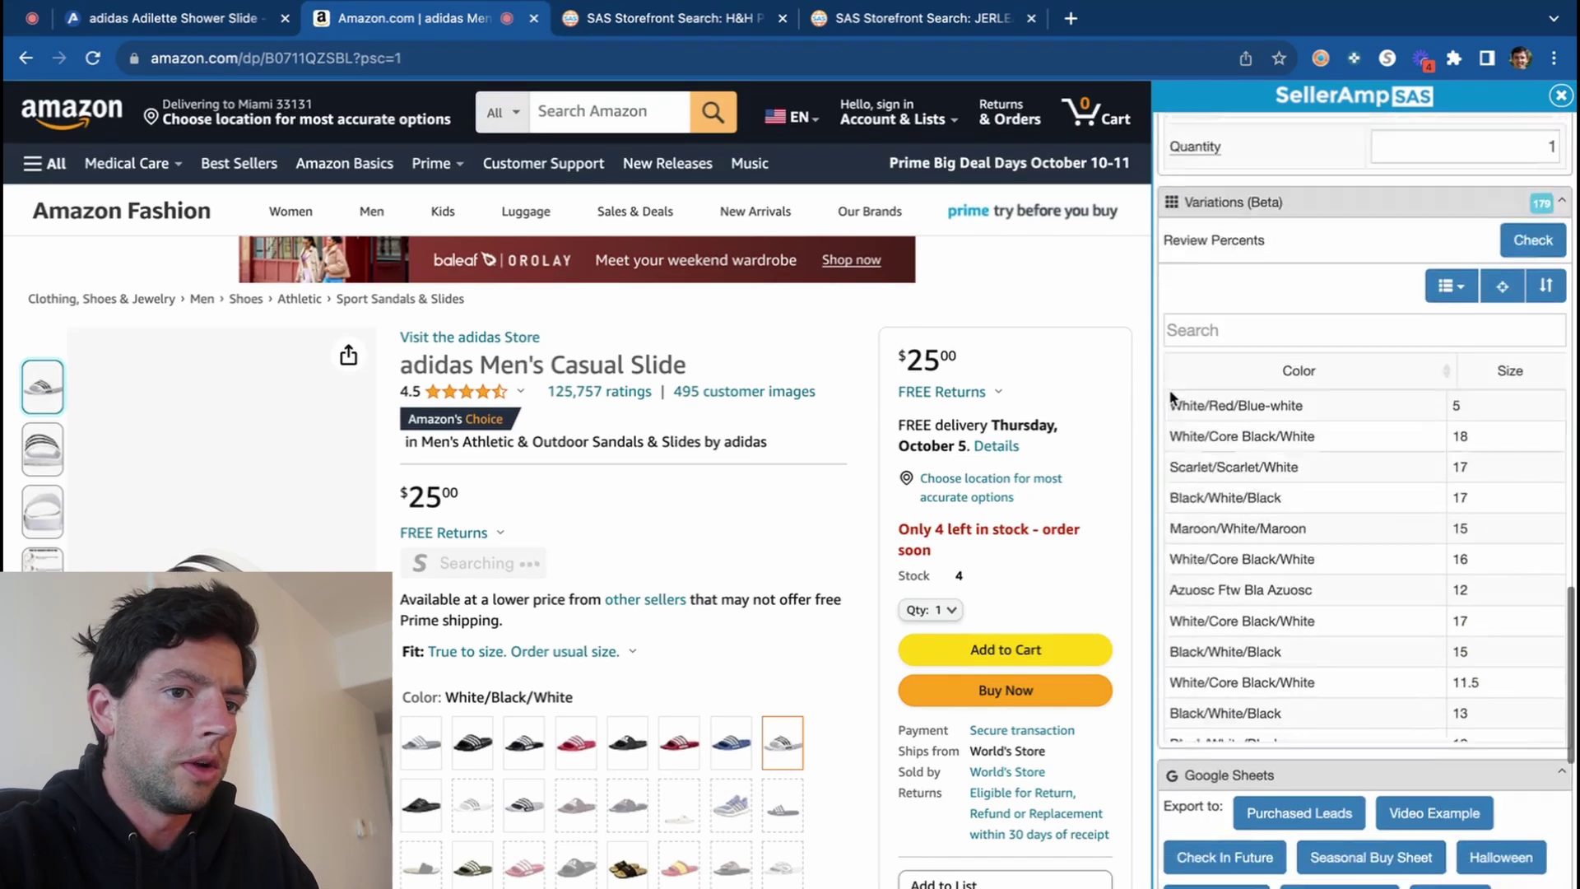
{"action": "scroll", "coordinate": [1266, 735], "scroll_direction": "down", "scroll_amount": 5}
{"action": "scroll", "coordinate": [1238, 442], "scroll_direction": "up", "scroll_amount": 1}
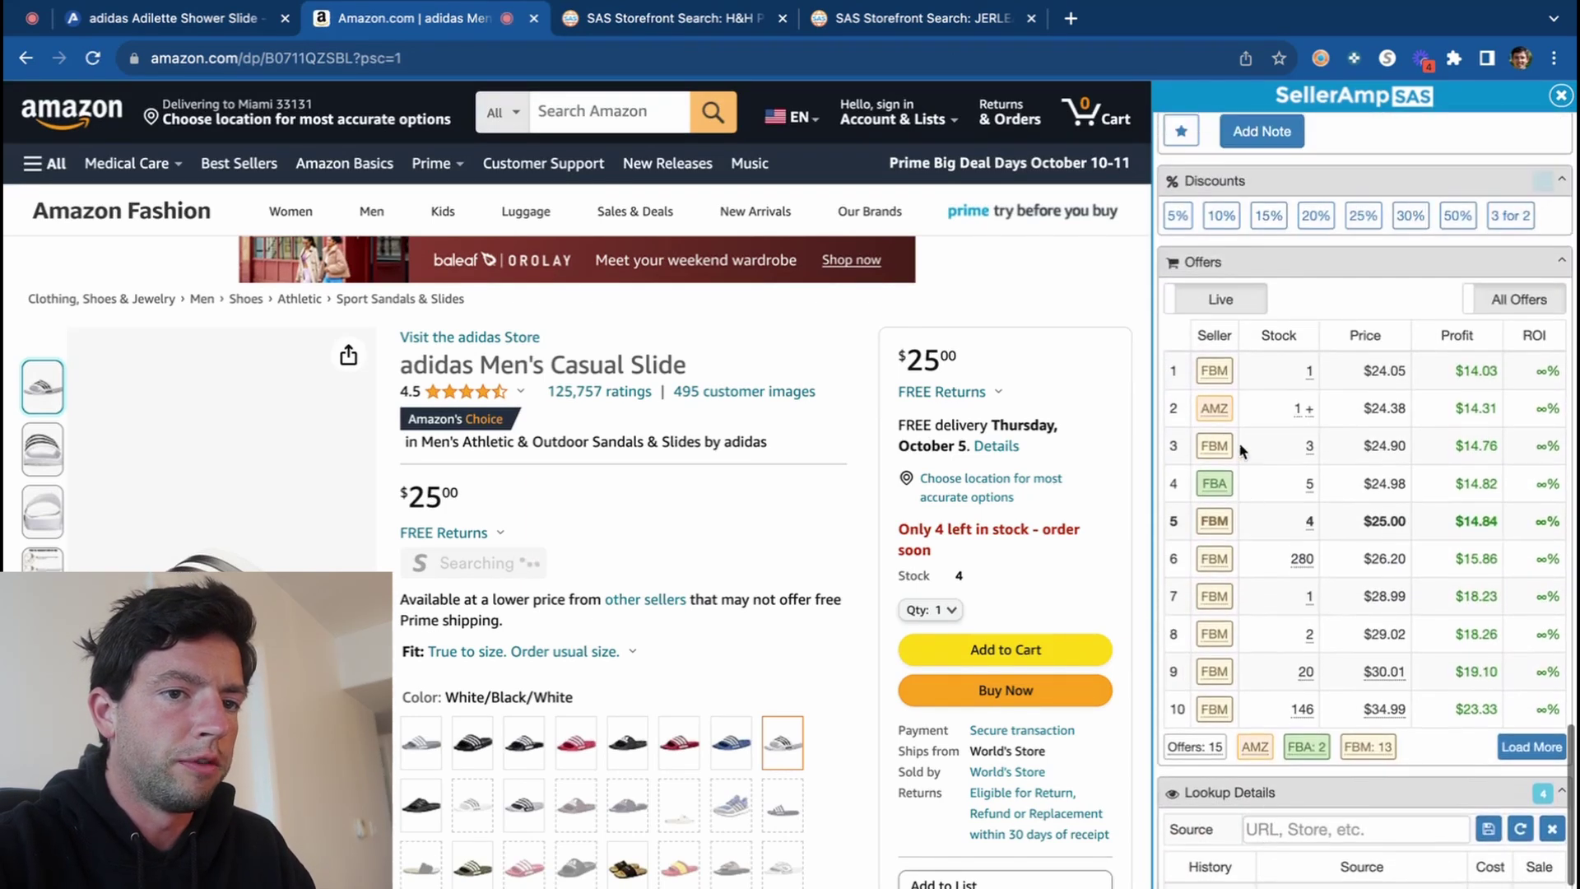
{"action": "left_click", "coordinate": [1220, 443]}
{"action": "left_click", "coordinate": [434, 16]}
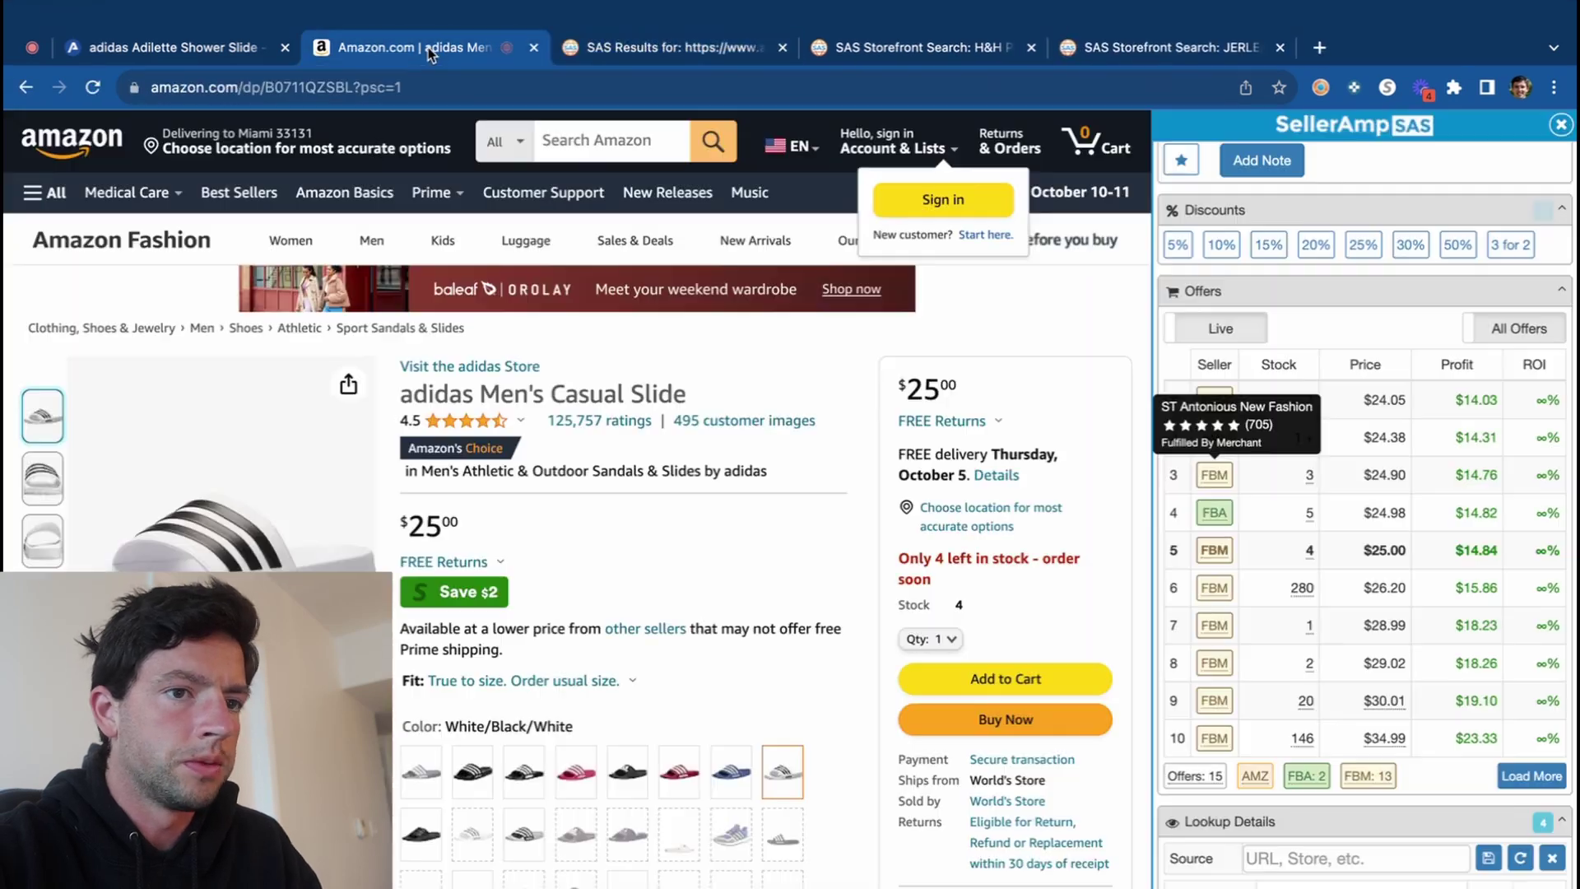
{"action": "left_click", "coordinate": [1223, 371]}
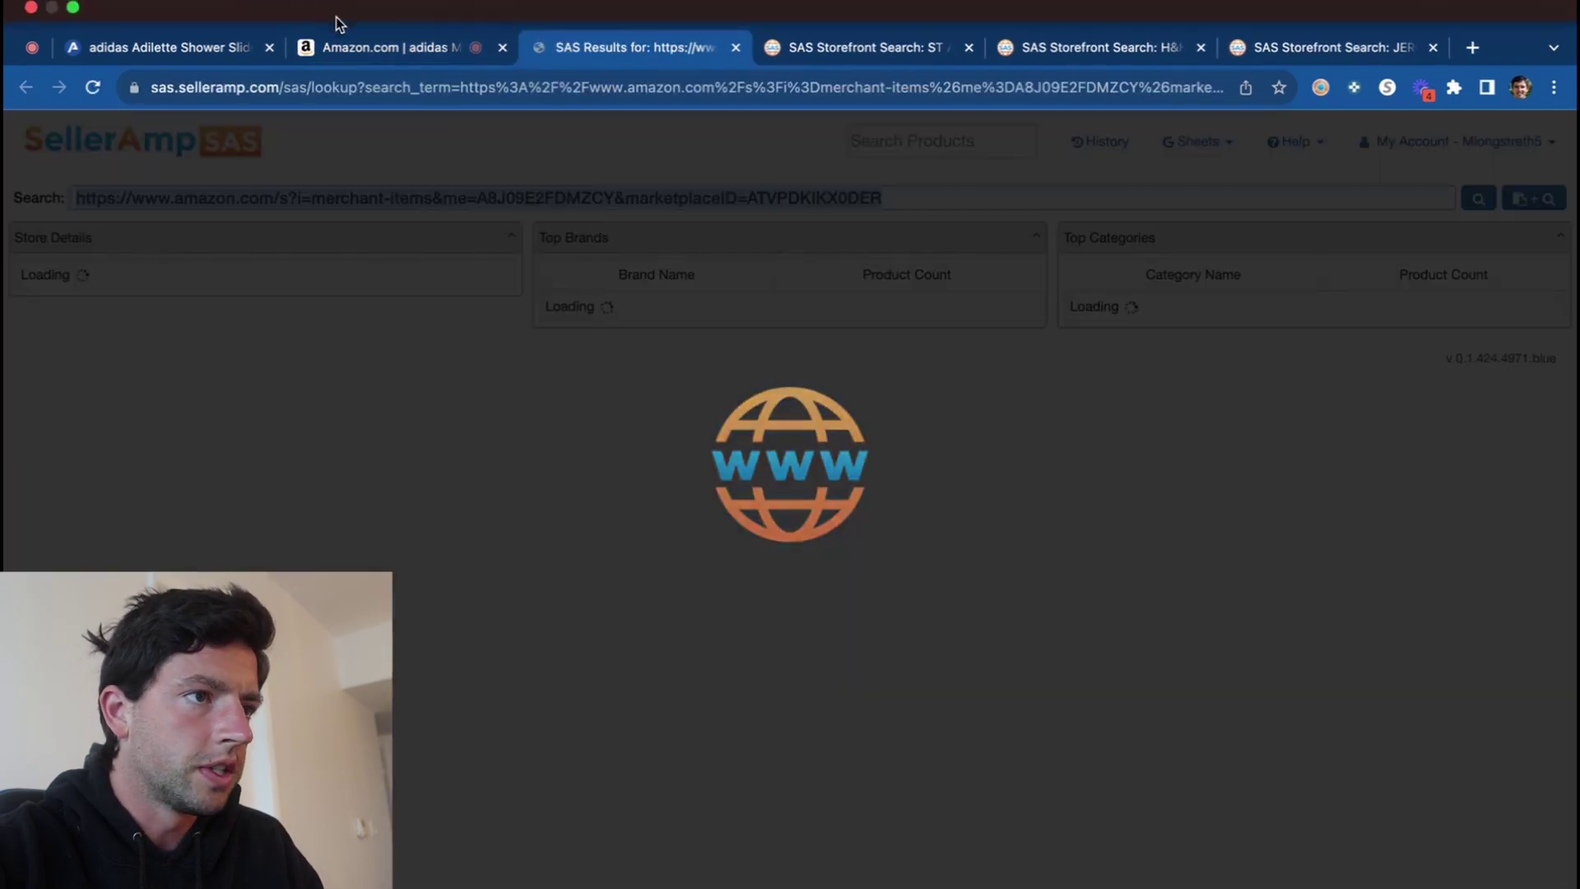
{"action": "left_click", "coordinate": [336, 16]}
{"action": "left_click", "coordinate": [1229, 526]}
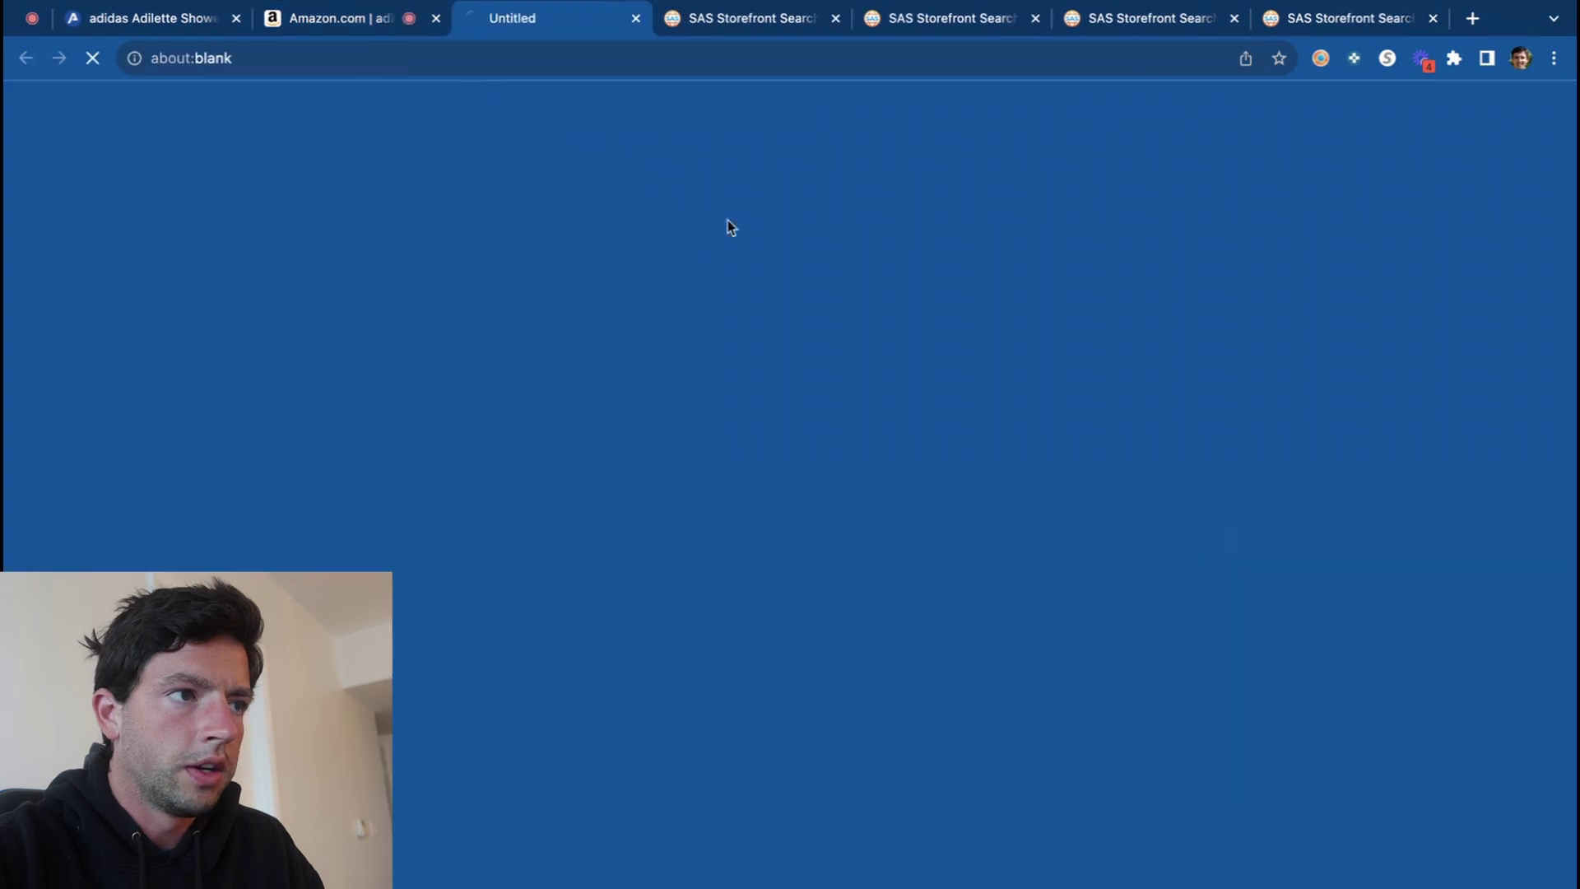
{"action": "left_click", "coordinate": [350, 18]}
{"action": "left_click", "coordinate": [1213, 559]}
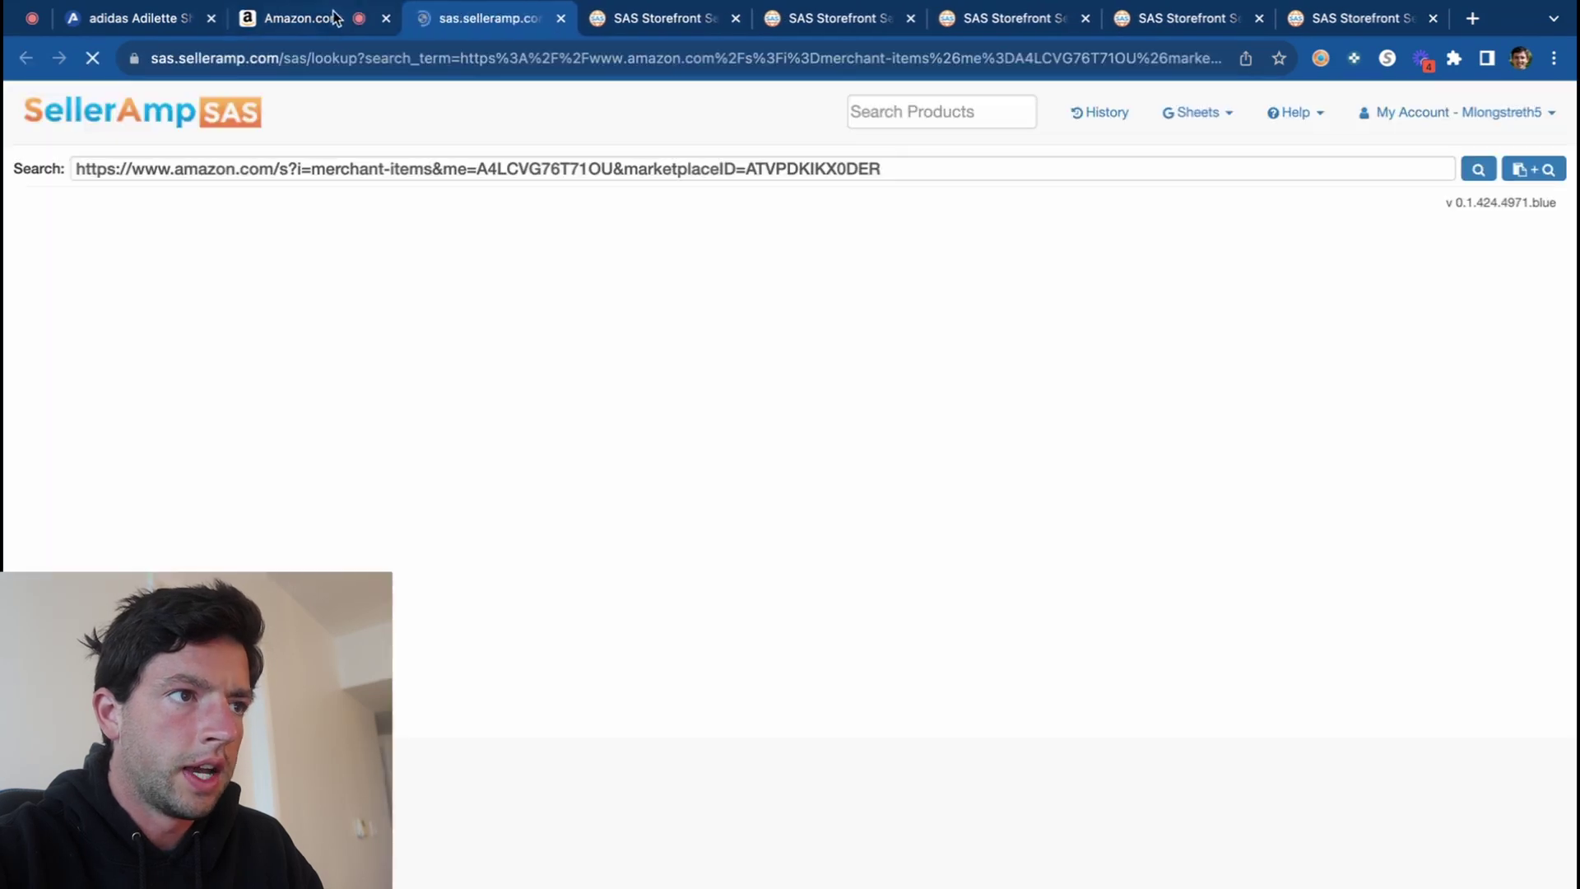
{"action": "left_click", "coordinate": [329, 17]}
{"action": "left_click", "coordinate": [1223, 596]}
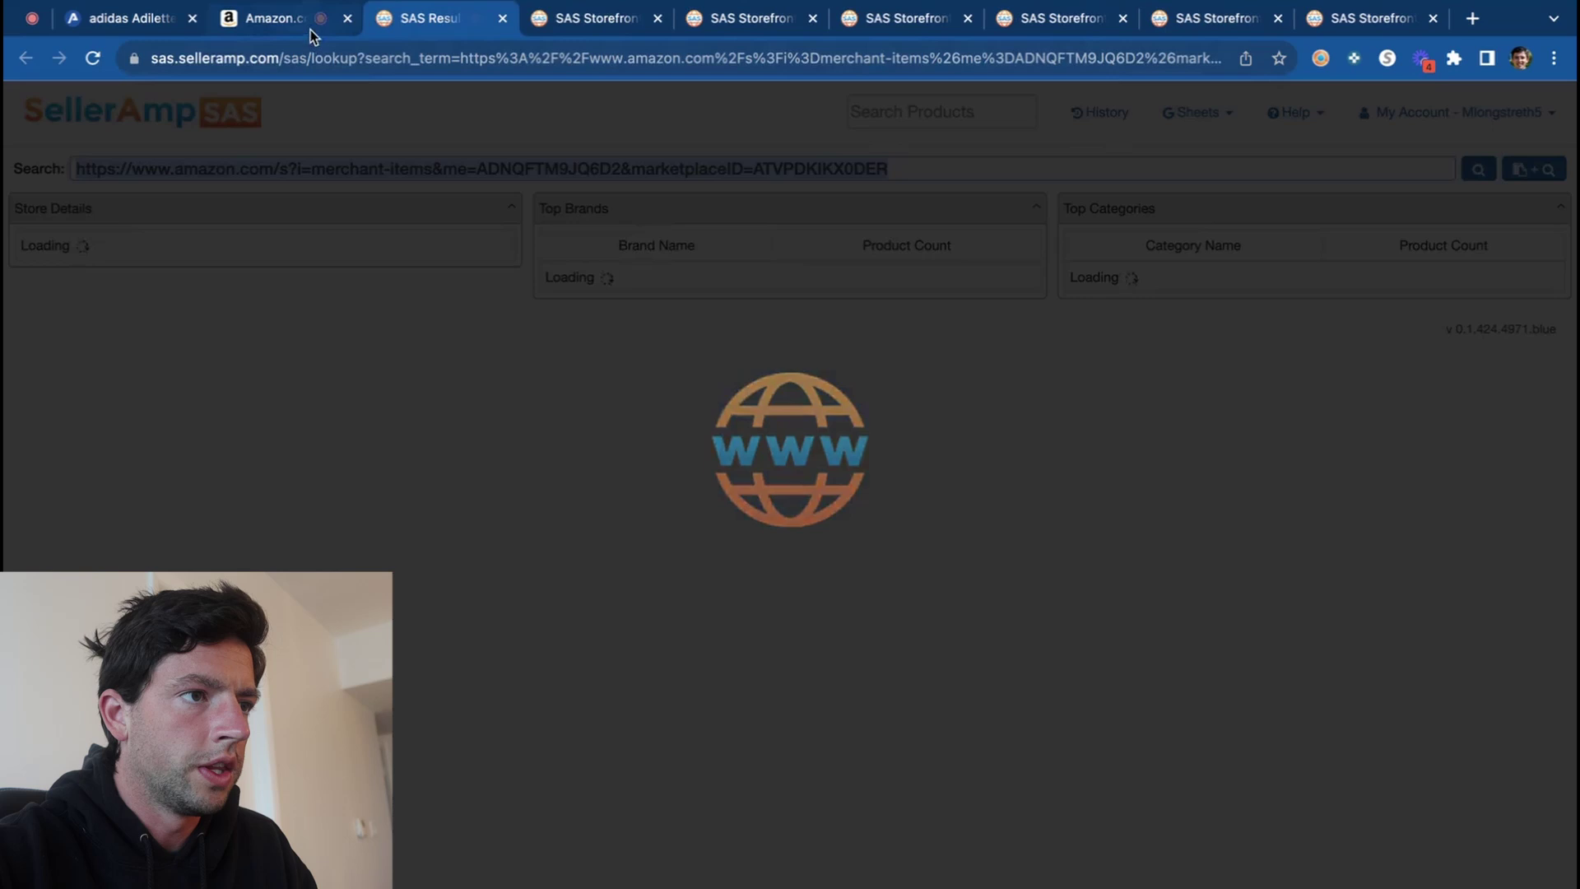
{"action": "left_click", "coordinate": [306, 23]}
{"action": "left_click", "coordinate": [1215, 634]}
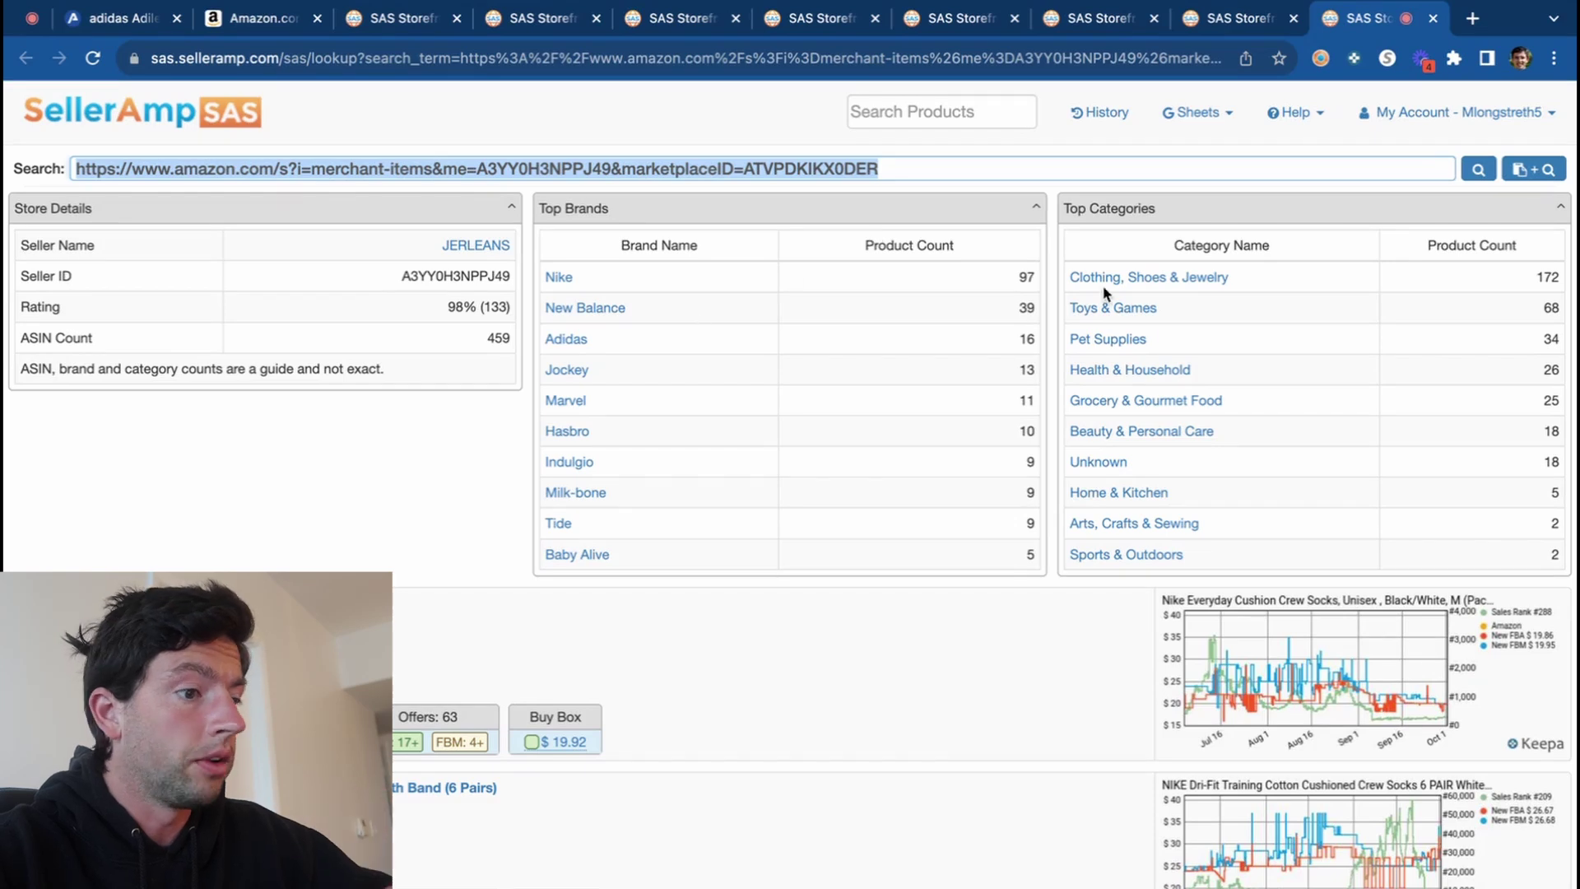
Filter the JERLEANS storefront by the Jockey brand and review the listed underwear packs.
{"action": "scroll", "coordinate": [942, 367], "scroll_direction": "down", "scroll_amount": 5}
{"action": "scroll", "coordinate": [942, 367], "scroll_direction": "up", "scroll_amount": 5}
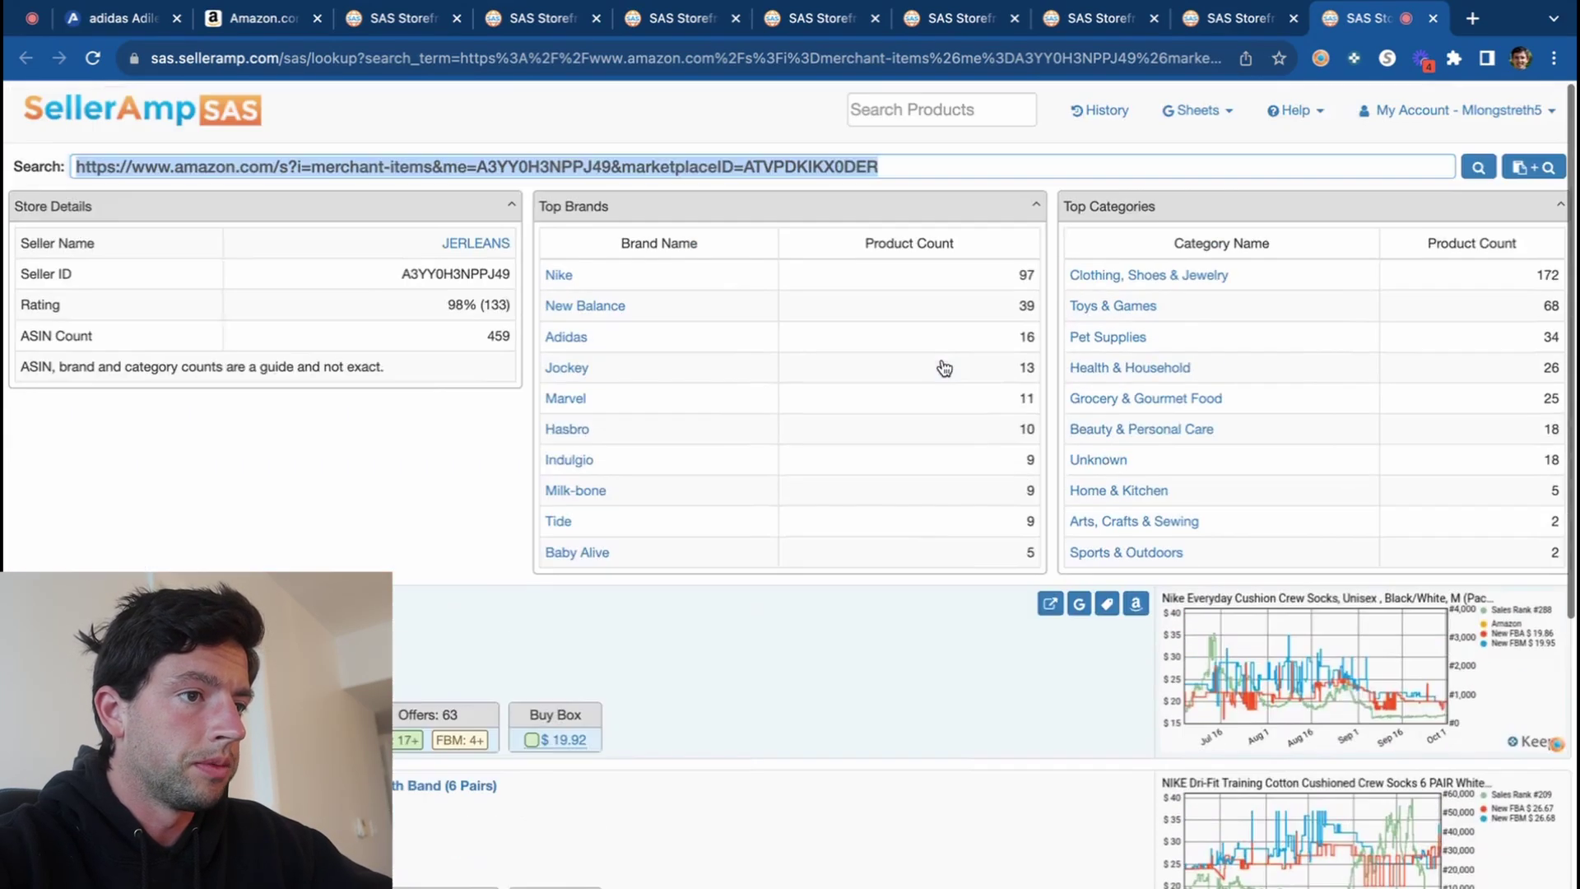
{"action": "left_click", "coordinate": [579, 372]}
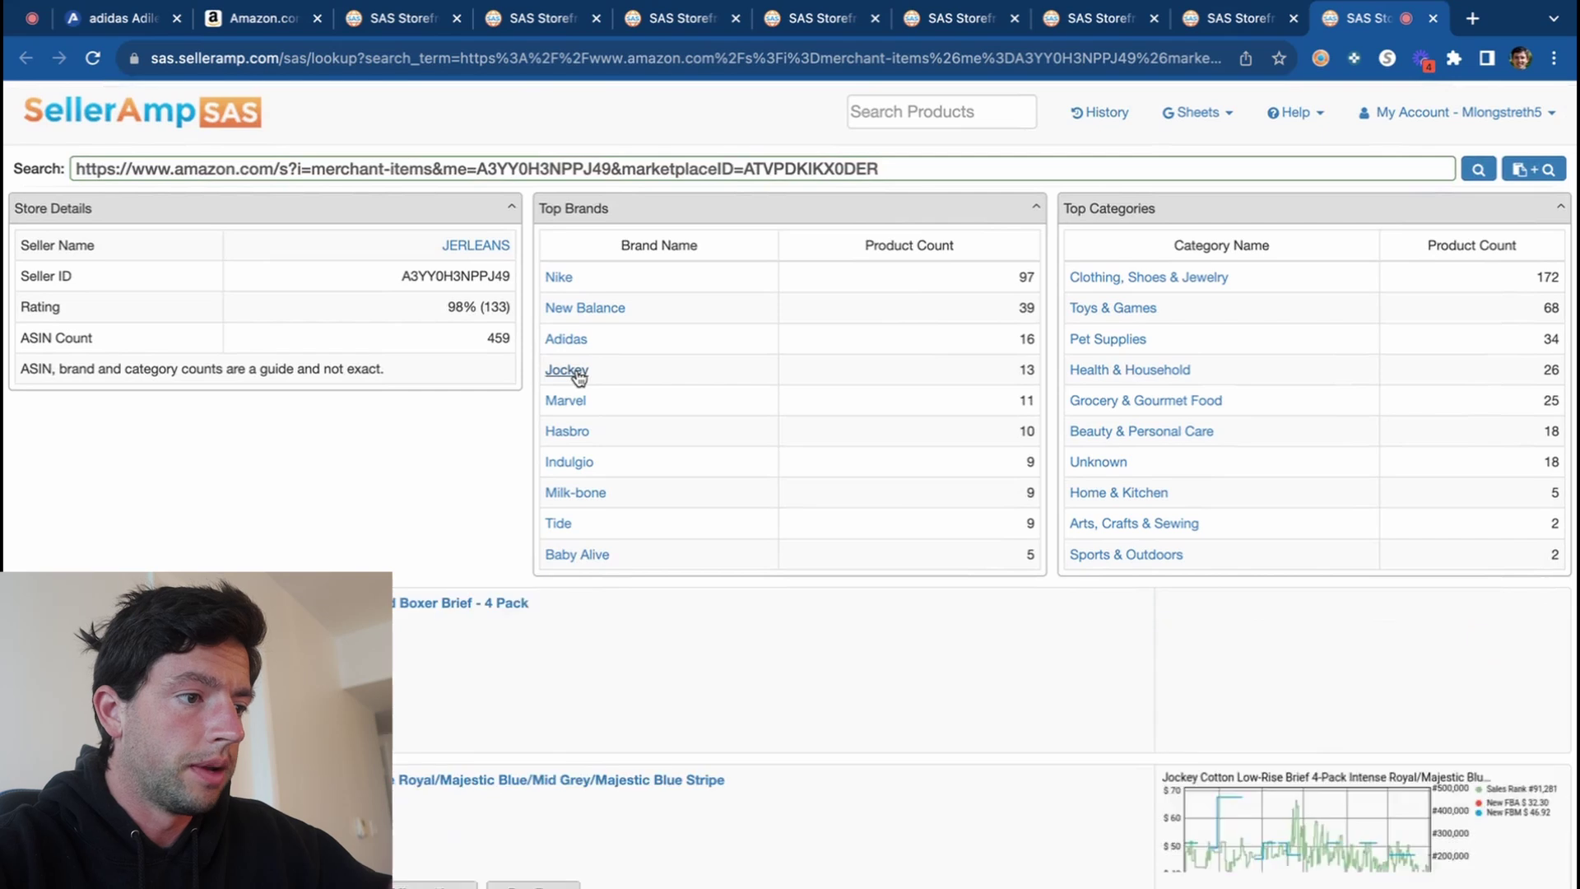
{"action": "scroll", "coordinate": [576, 374], "scroll_direction": "down", "scroll_amount": 3}
{"action": "scroll", "coordinate": [220, 436], "scroll_direction": "down", "scroll_amount": 1}
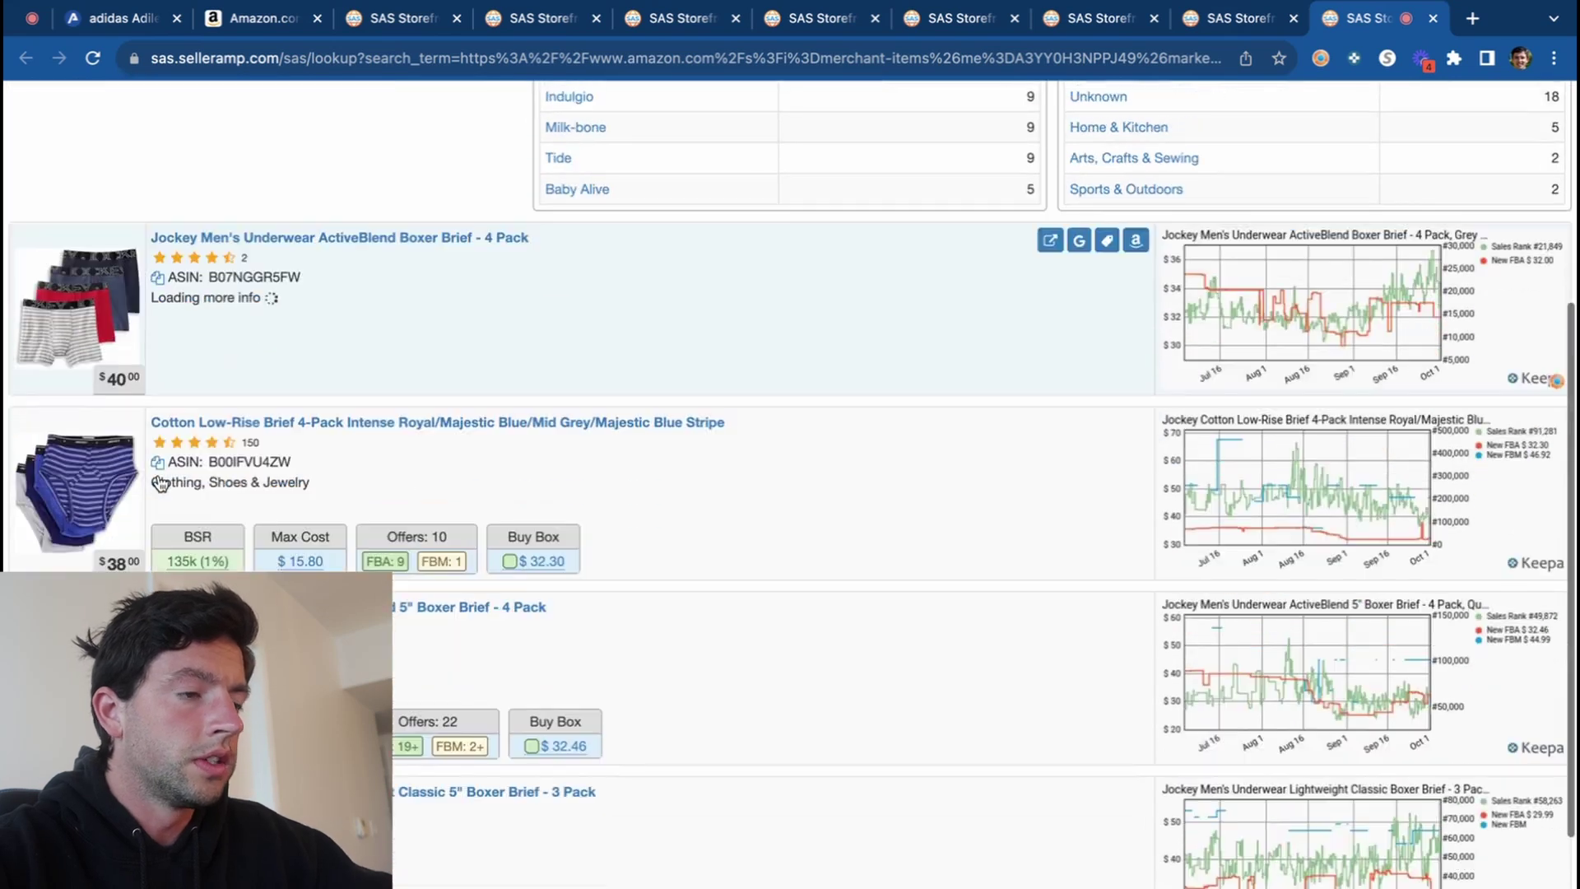
{"action": "scroll", "coordinate": [216, 448], "scroll_direction": "down", "scroll_amount": 2}
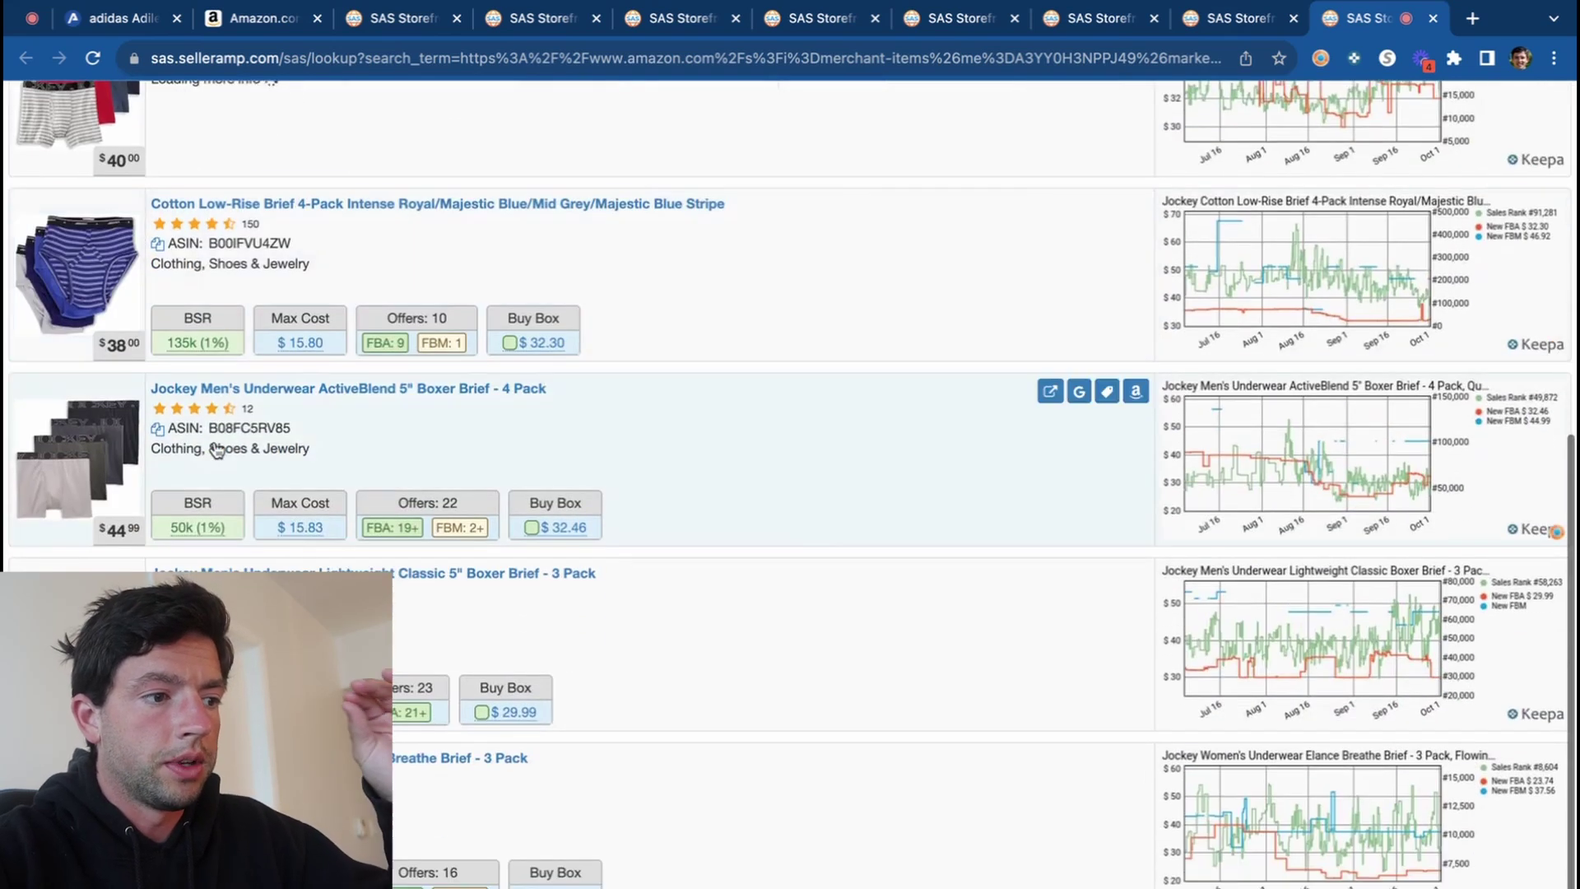
{"action": "scroll", "coordinate": [216, 449], "scroll_direction": "up", "scroll_amount": 5}
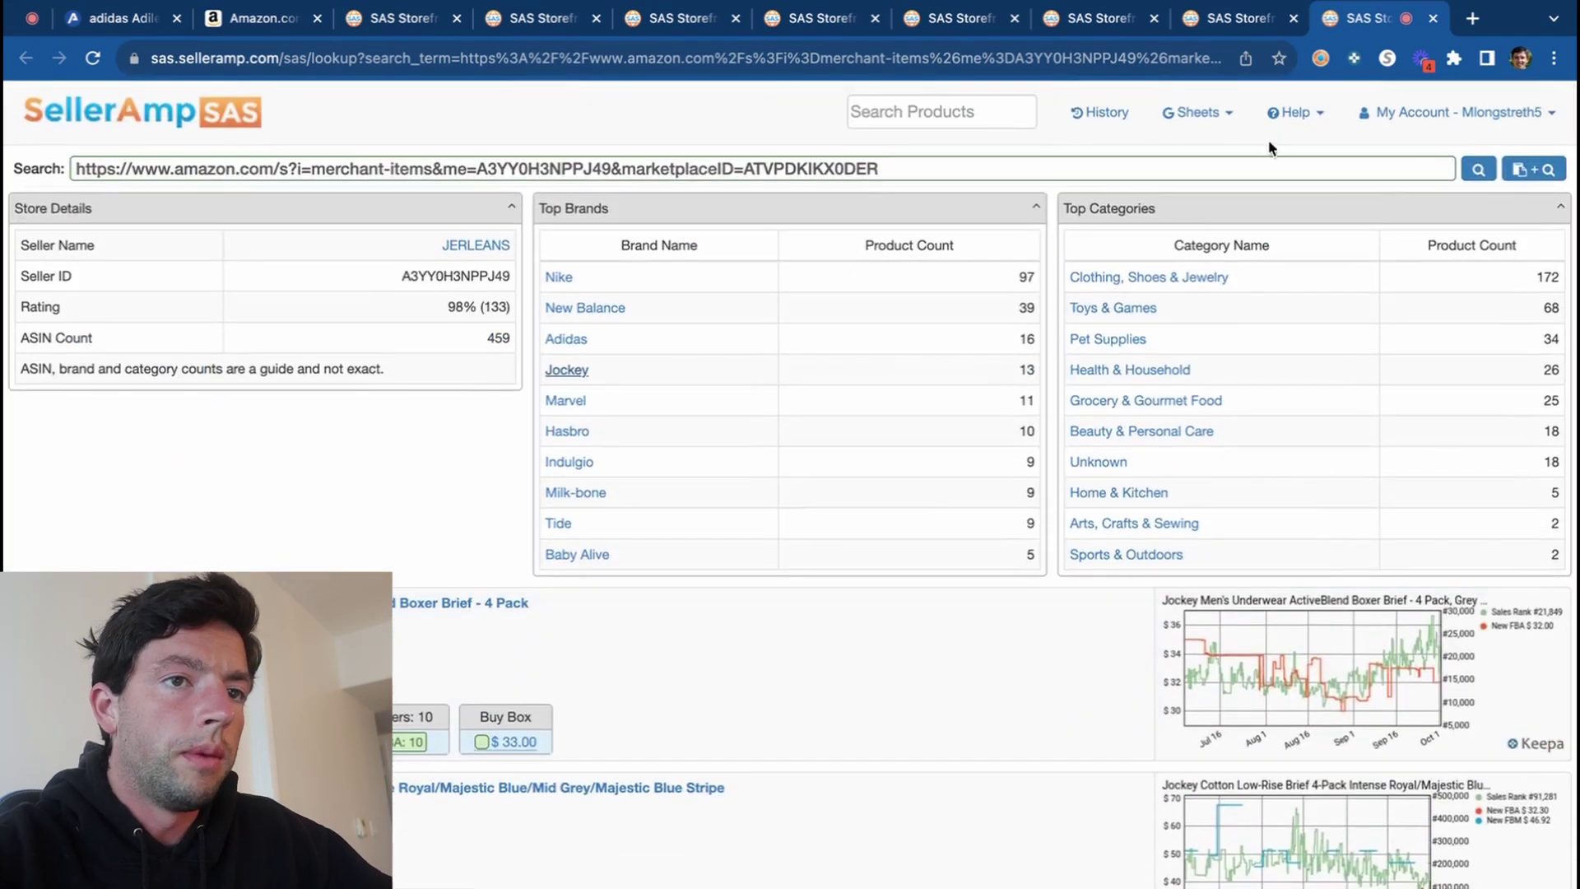
Go to the H&H Patriot LLC storefront, filter it by Adidas, and review the matching products.
{"action": "left_click", "coordinate": [1248, 26]}
{"action": "scroll", "coordinate": [734, 265], "scroll_direction": "down", "scroll_amount": 1}
{"action": "scroll", "coordinate": [735, 271], "scroll_direction": "up", "scroll_amount": 1}
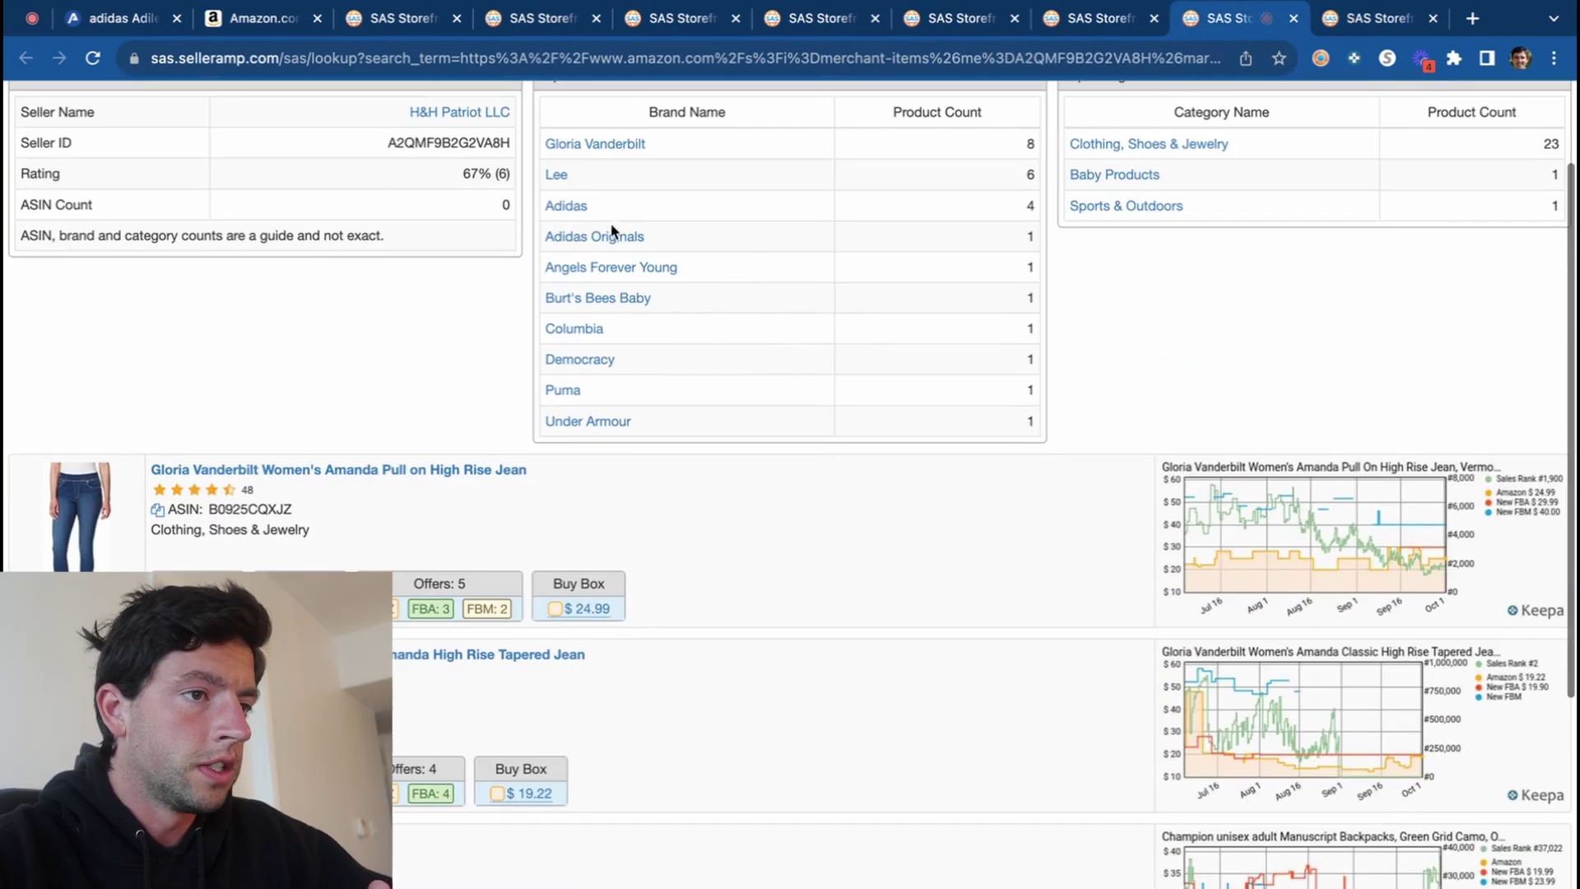
{"action": "left_click", "coordinate": [582, 207]}
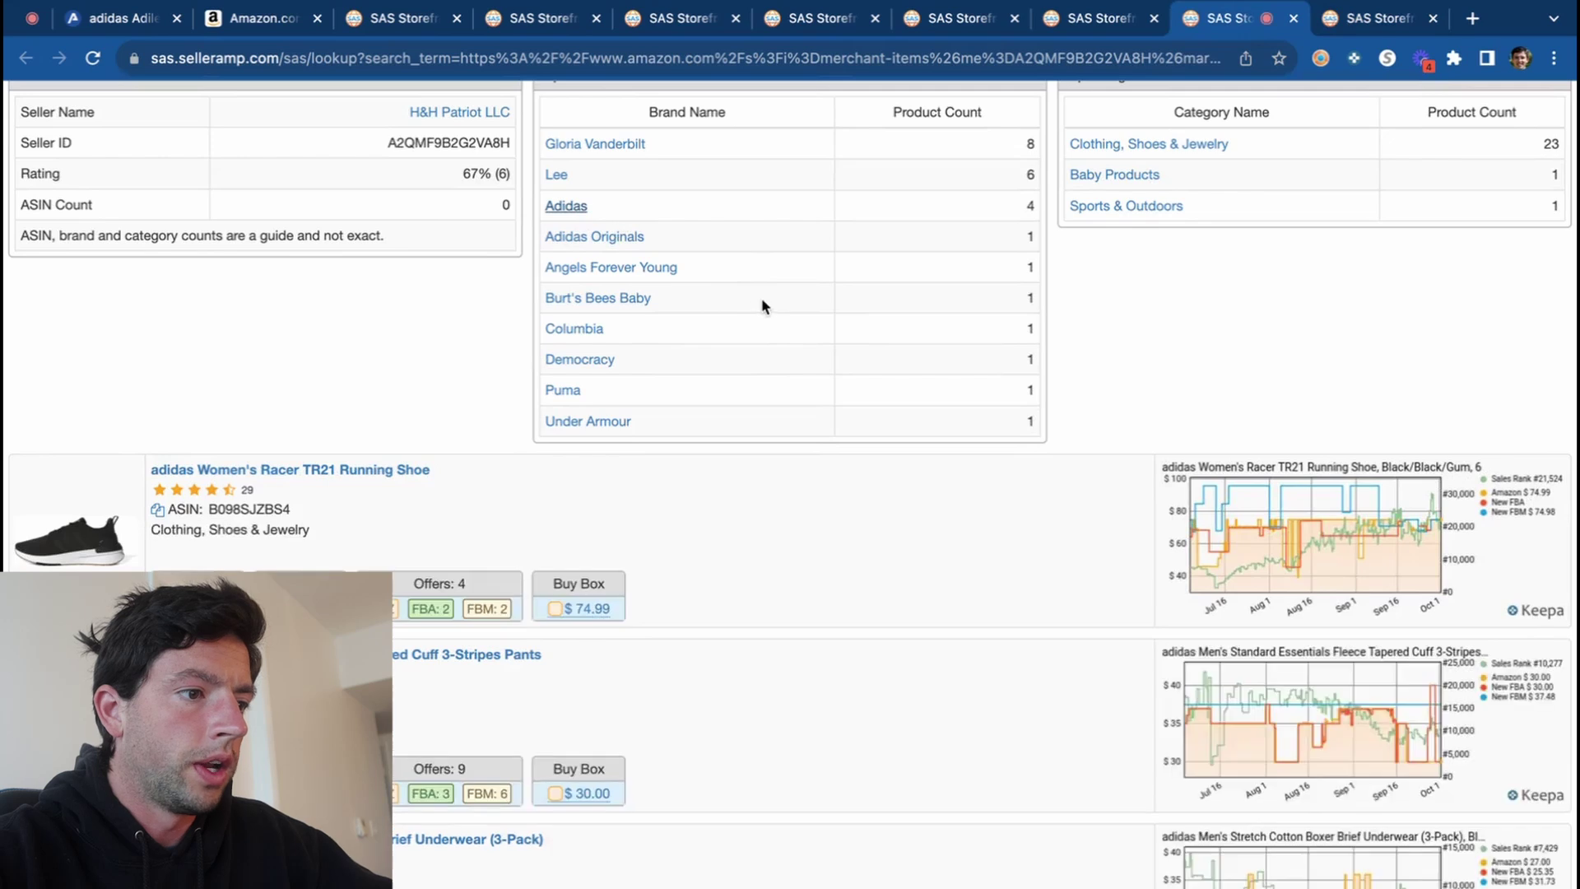
{"action": "scroll", "coordinate": [758, 306], "scroll_direction": "down", "scroll_amount": 4}
{"action": "scroll", "coordinate": [749, 271], "scroll_direction": "up", "scroll_amount": 5}
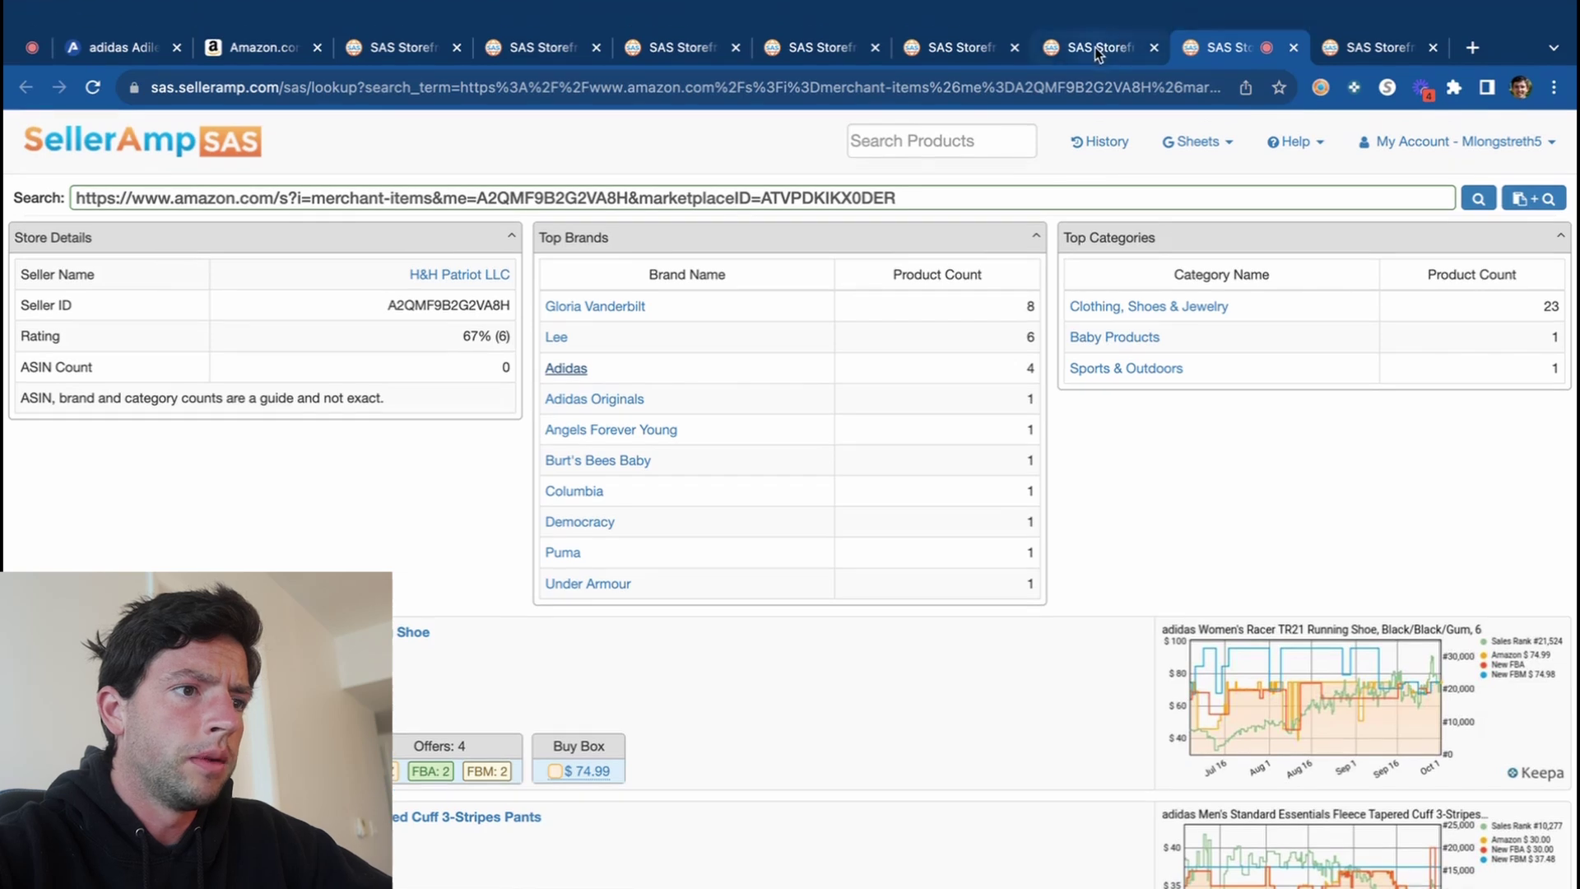
Go through the other seller storefronts to World's Store, filter it by Puma, and examine the listed shoes.
{"action": "left_click", "coordinate": [1091, 20]}
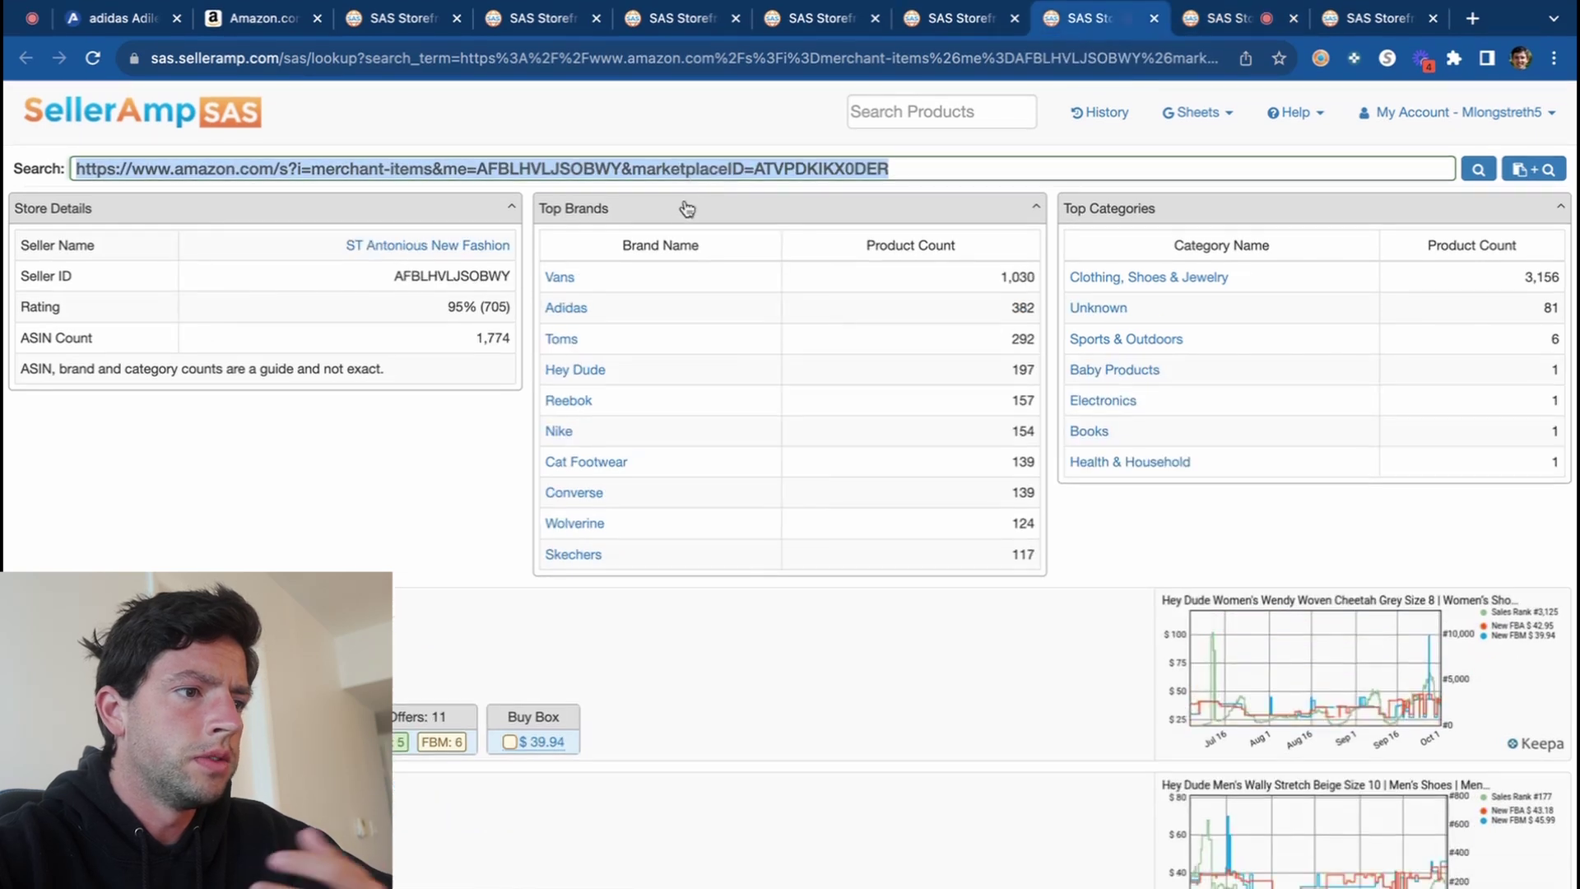
{"action": "left_click", "coordinate": [936, 23]}
{"action": "left_click", "coordinate": [809, 25]}
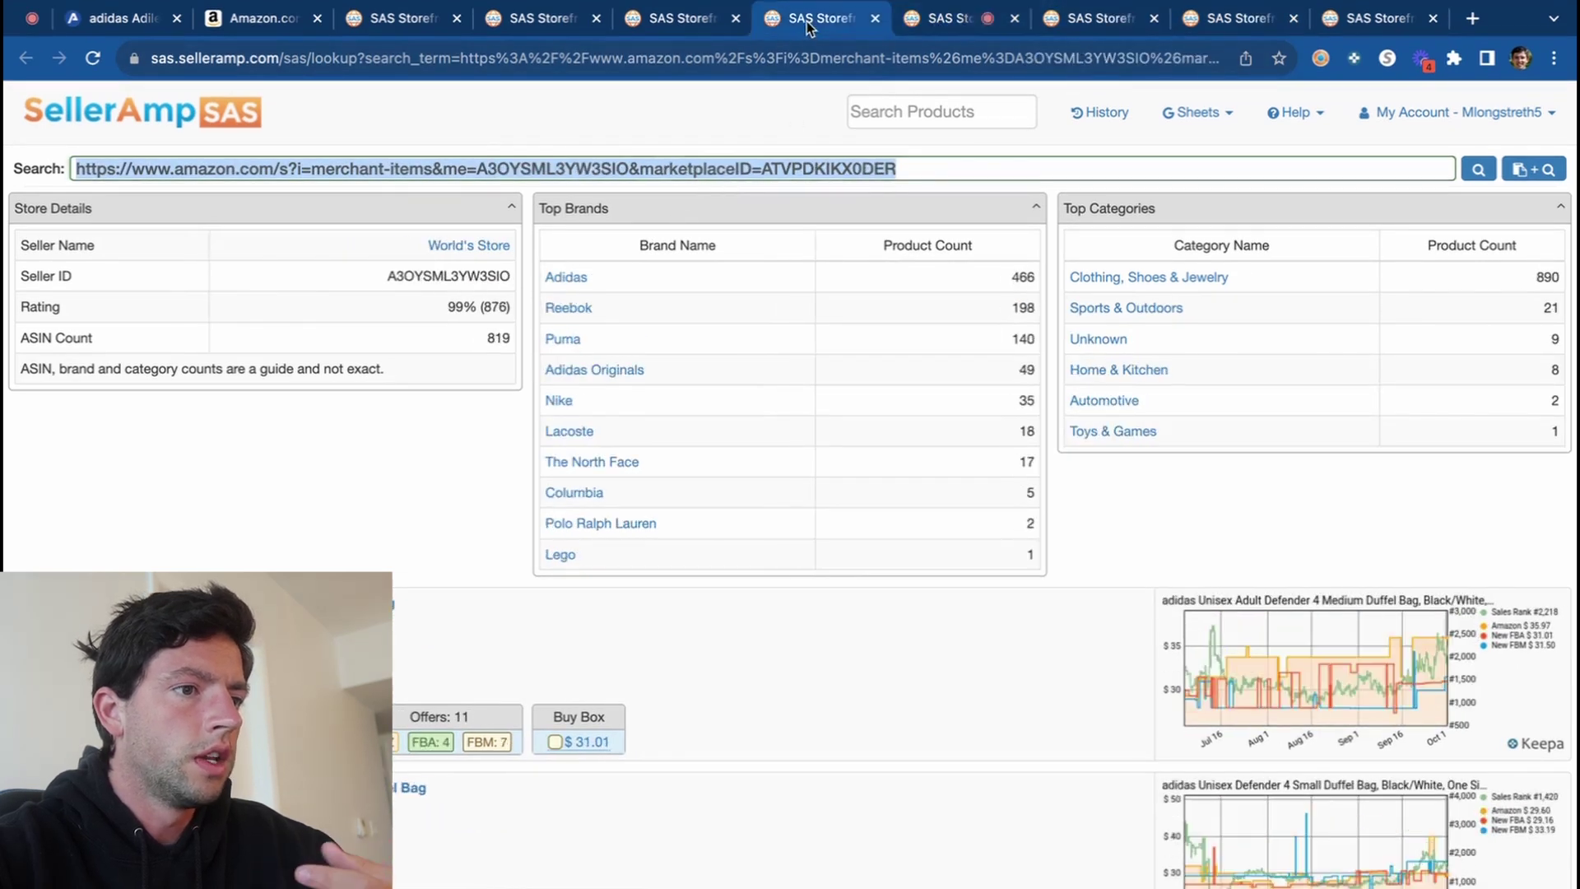
{"action": "left_click", "coordinate": [567, 344]}
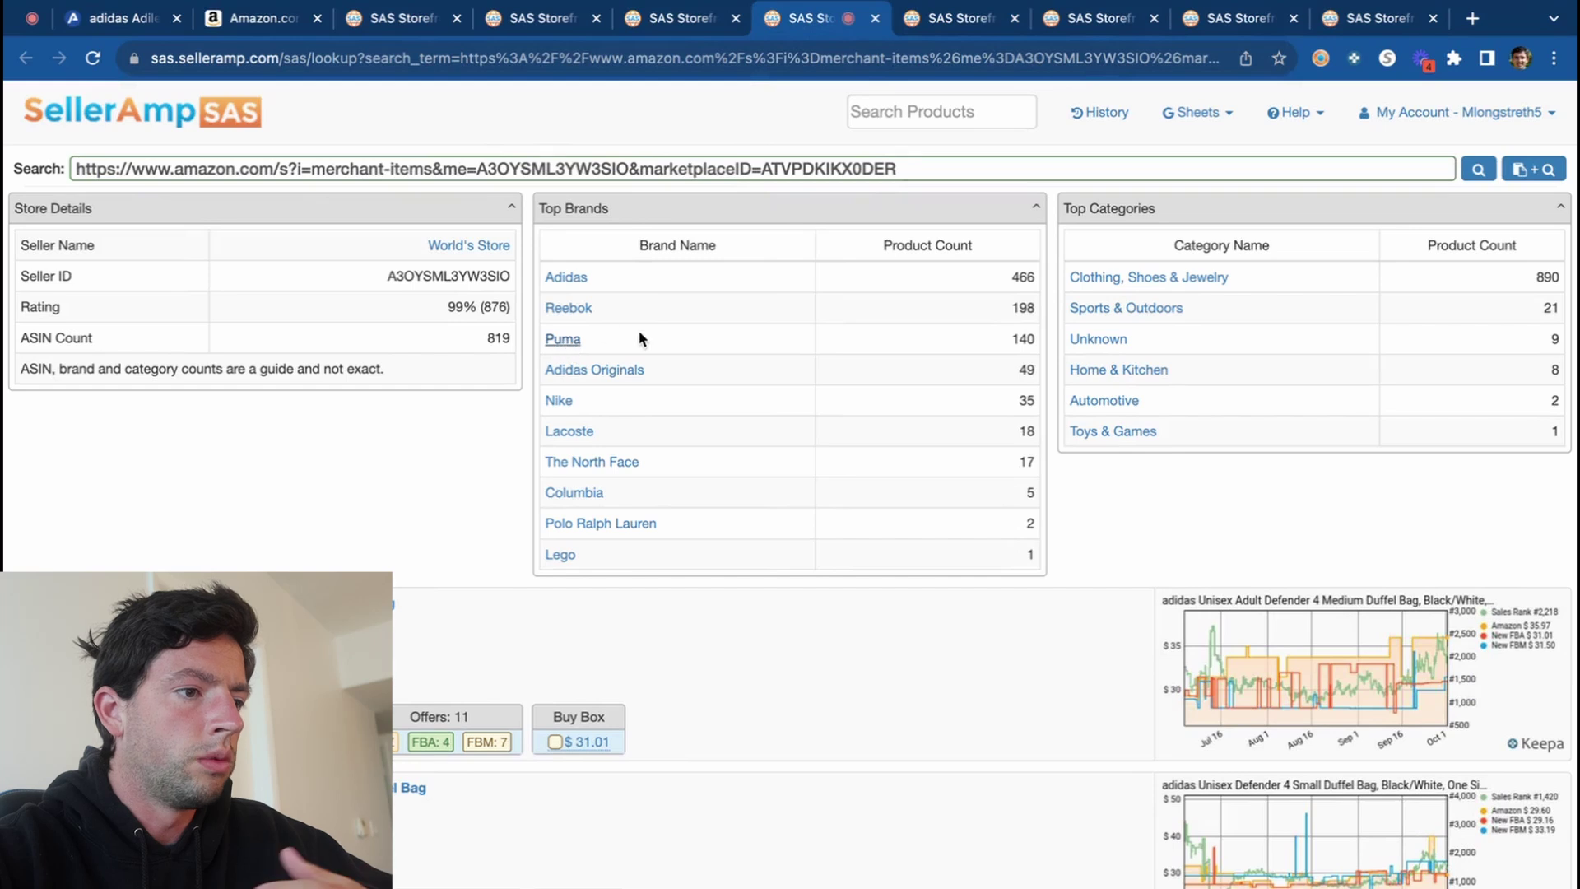
{"action": "scroll", "coordinate": [639, 338], "scroll_direction": "down", "scroll_amount": 5}
{"action": "scroll", "coordinate": [639, 337], "scroll_direction": "up", "scroll_amount": 1}
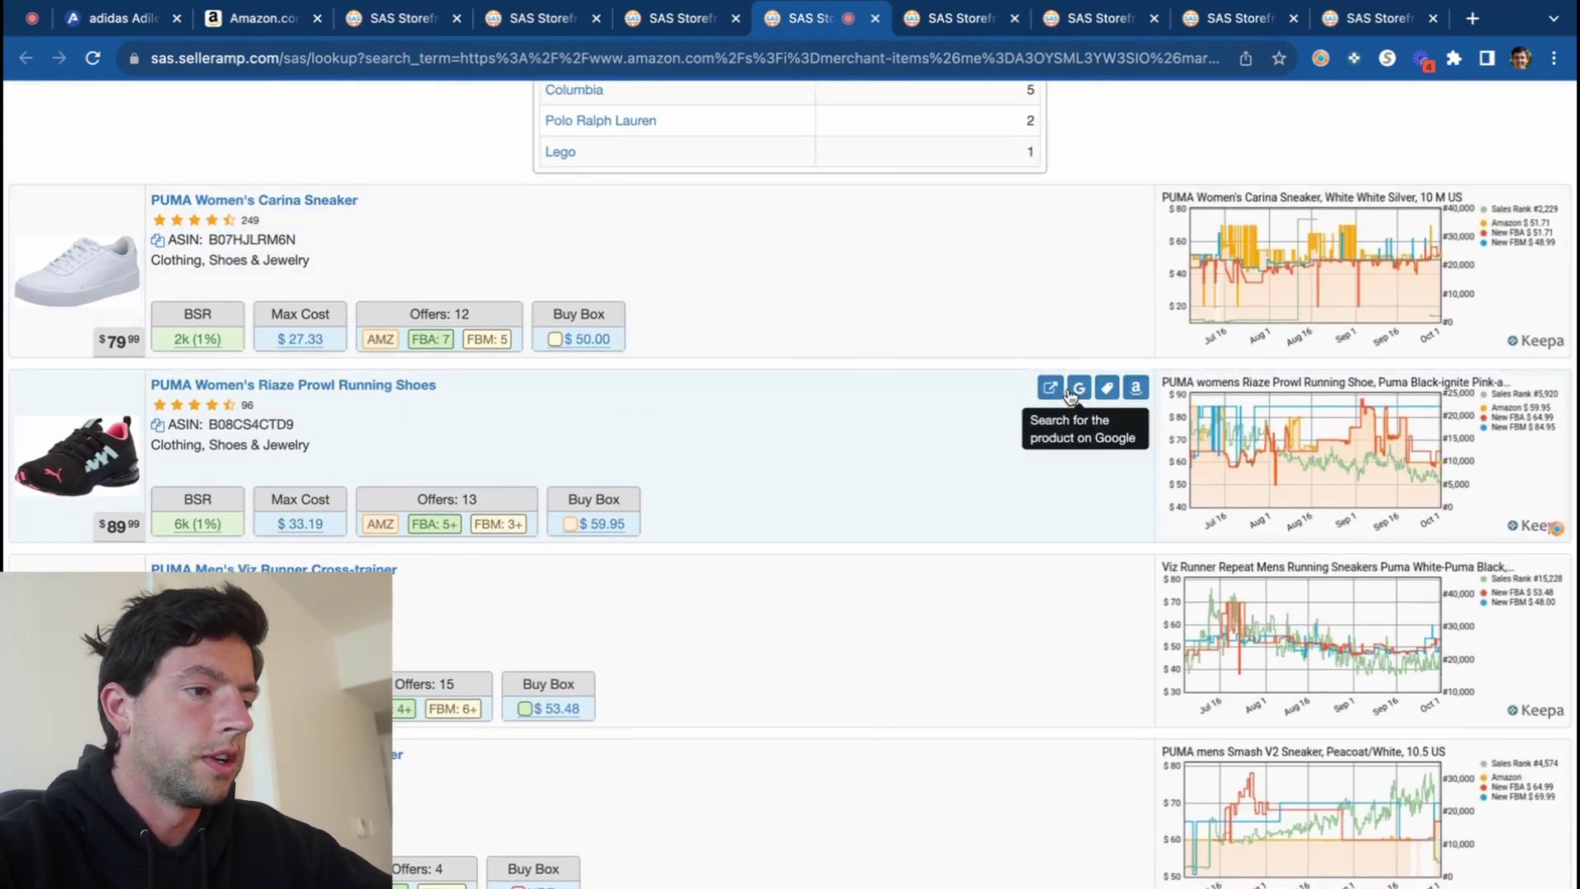
{"action": "scroll", "coordinate": [504, 448], "scroll_direction": "down", "scroll_amount": 2}
{"action": "scroll", "coordinate": [502, 494], "scroll_direction": "up", "scroll_amount": 1}
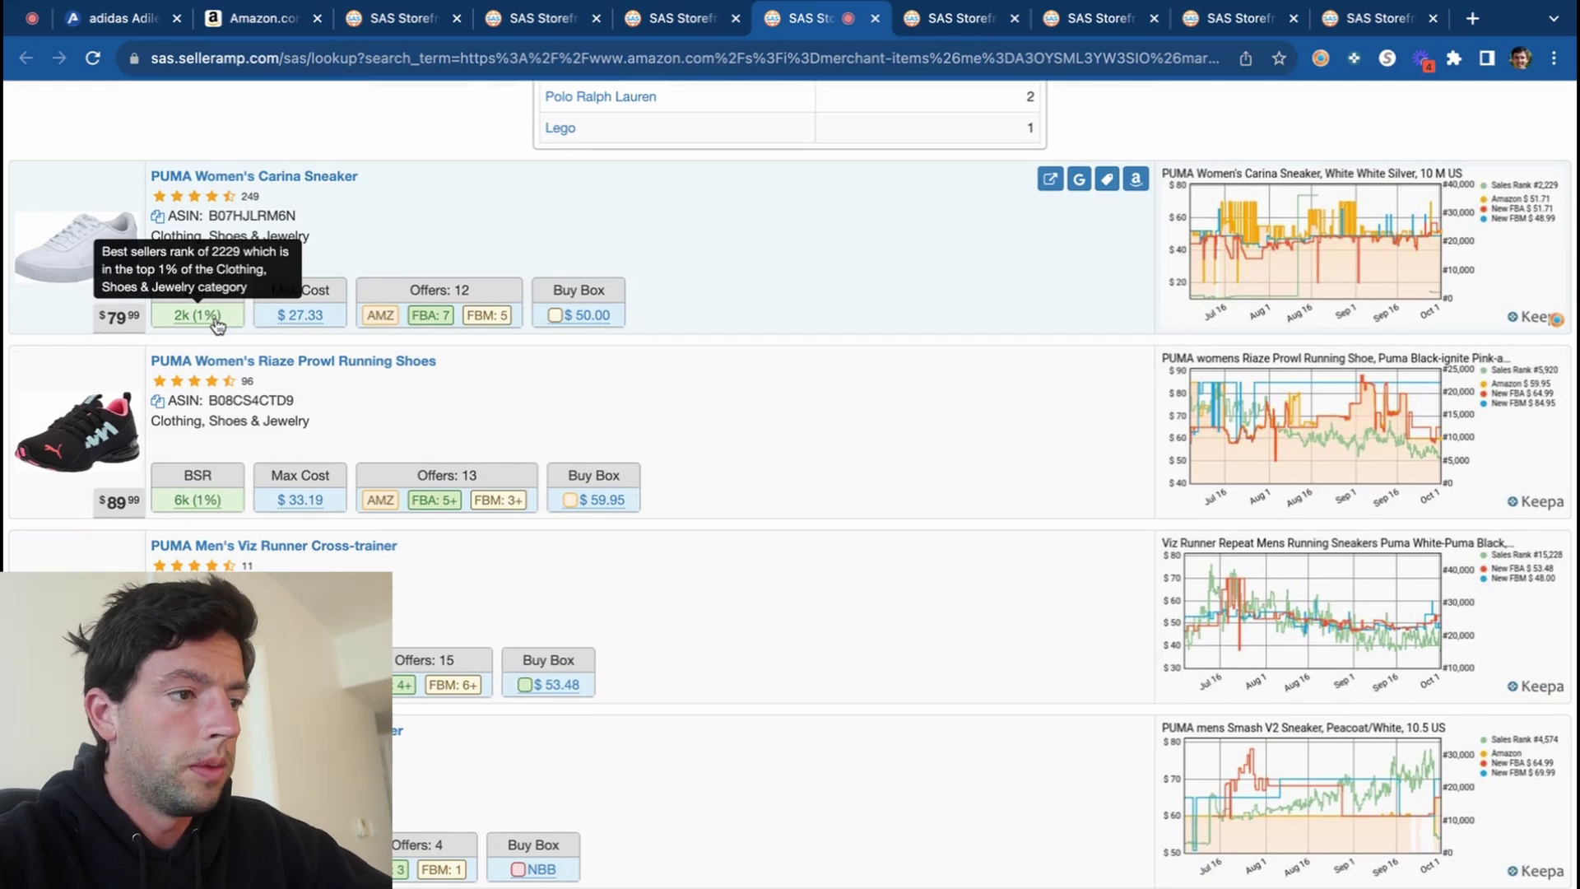
Open the Amazon listings of the first four Puma shoes in the storefront: Carina, Riaze Prowl, Viz Runner and Smash V2.
{"action": "scroll", "coordinate": [218, 326], "scroll_direction": "down", "scroll_amount": 1}
{"action": "left_click", "coordinate": [1136, 134]}
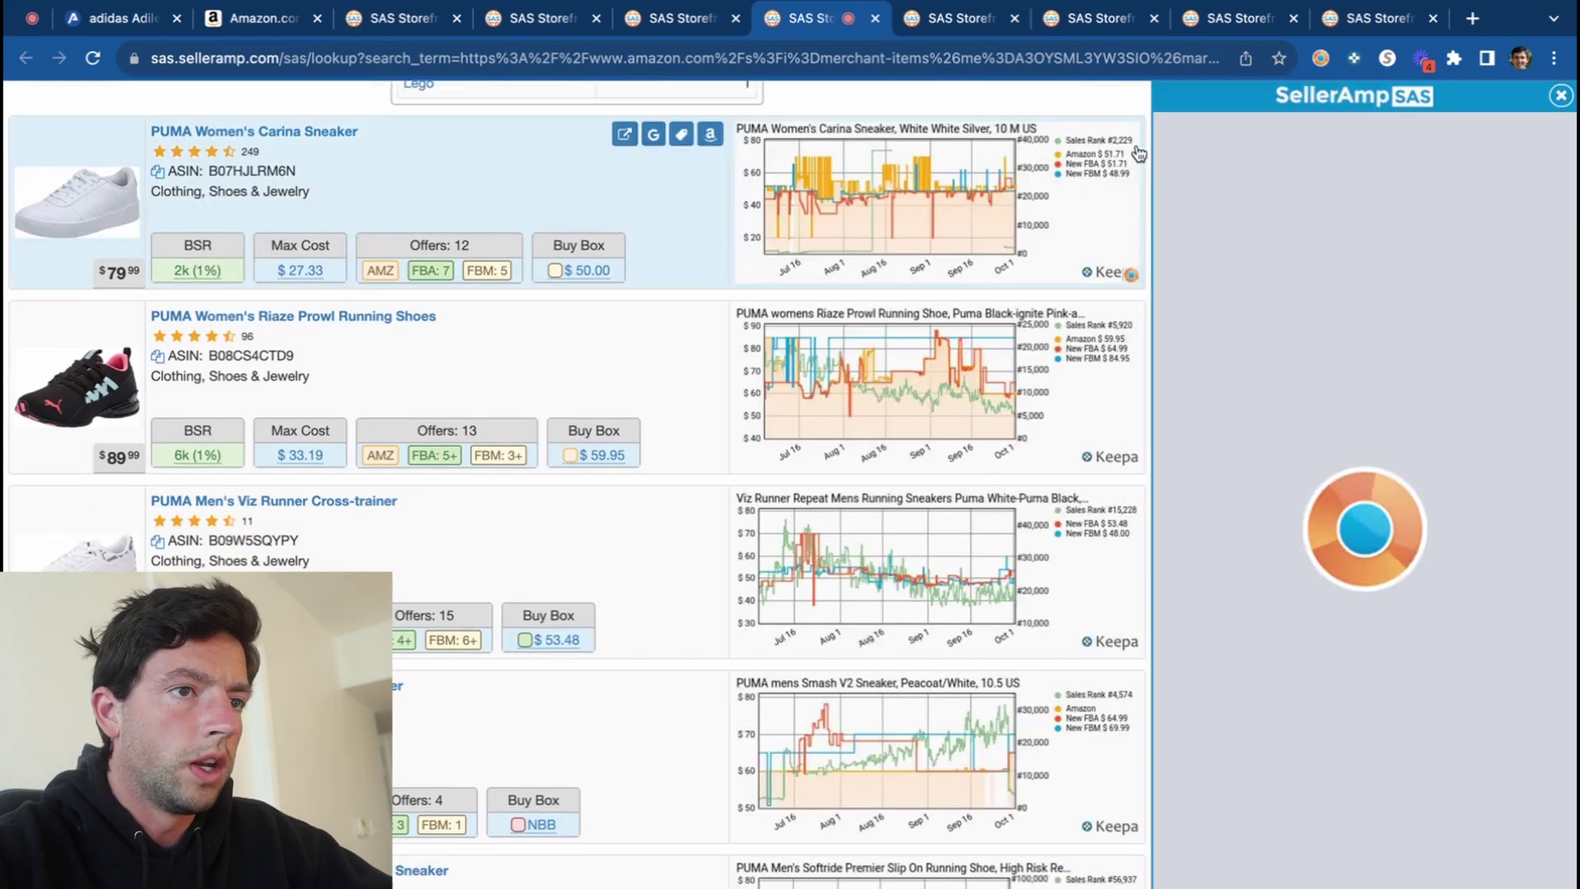
{"action": "left_click", "coordinate": [708, 132]}
{"action": "left_click", "coordinate": [743, 20]}
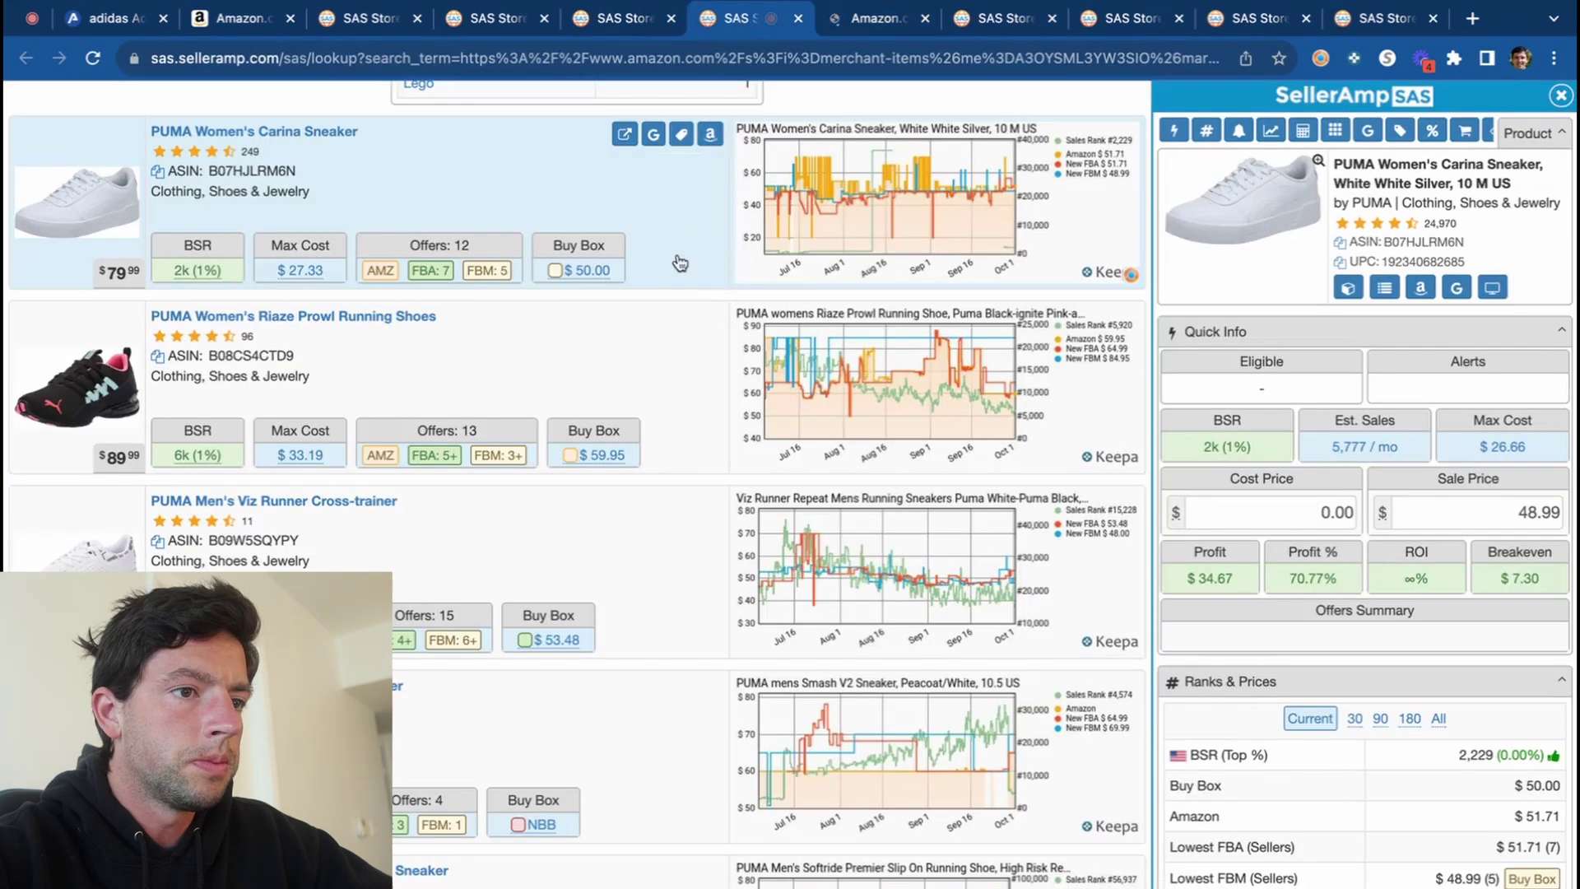
{"action": "left_click", "coordinate": [709, 323]}
{"action": "left_click", "coordinate": [696, 18]}
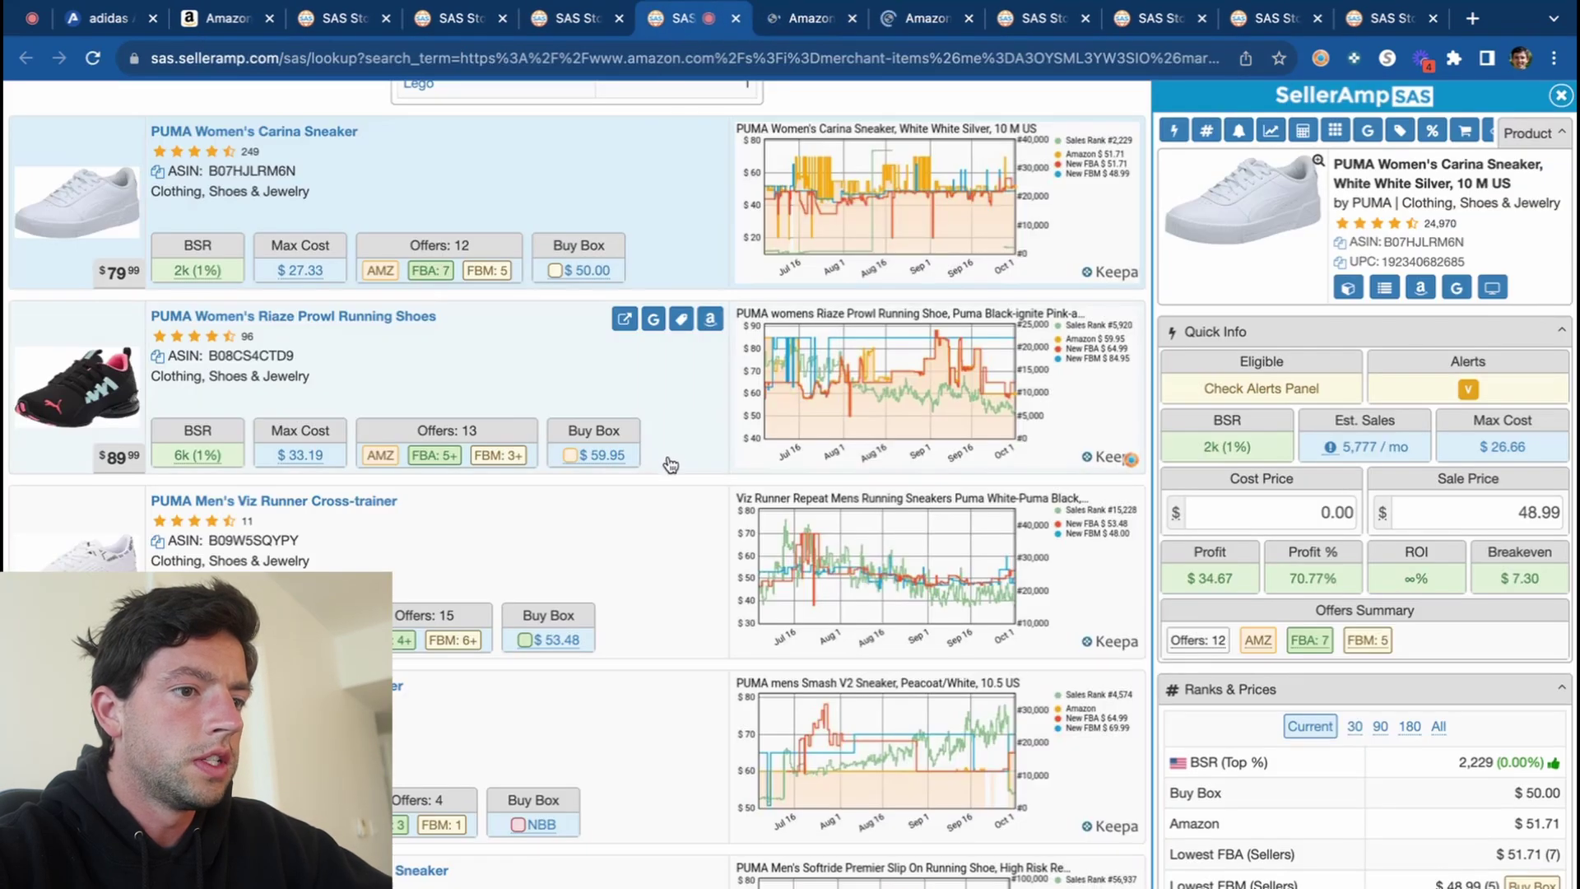
{"action": "left_click", "coordinate": [709, 504]}
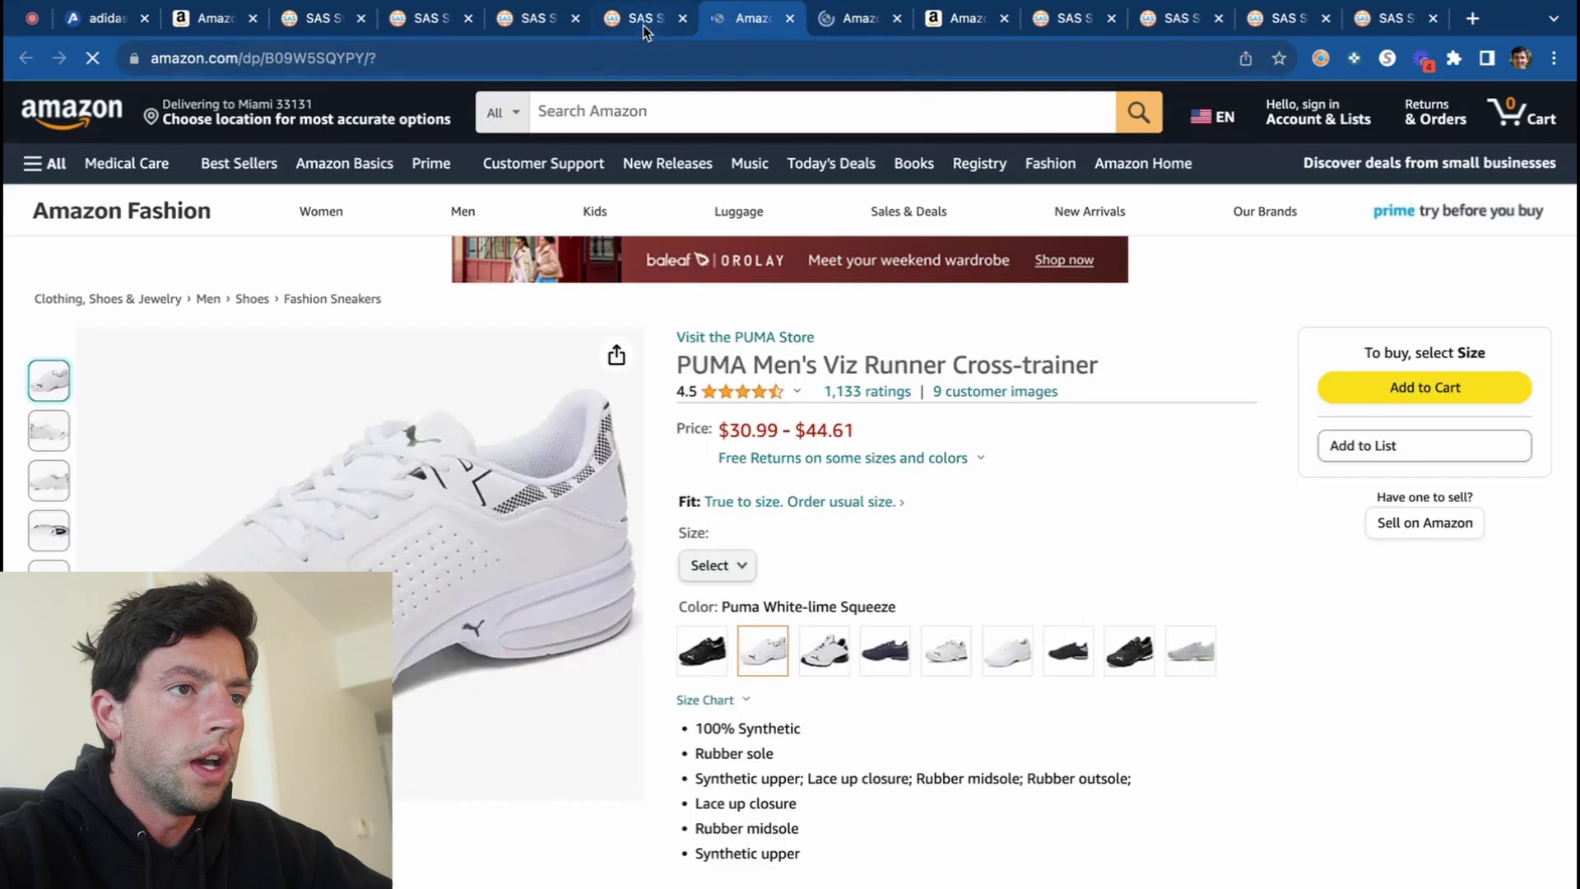
{"action": "left_click", "coordinate": [633, 18]}
{"action": "scroll", "coordinate": [603, 384], "scroll_direction": "down", "scroll_amount": 2}
{"action": "left_click", "coordinate": [709, 553]}
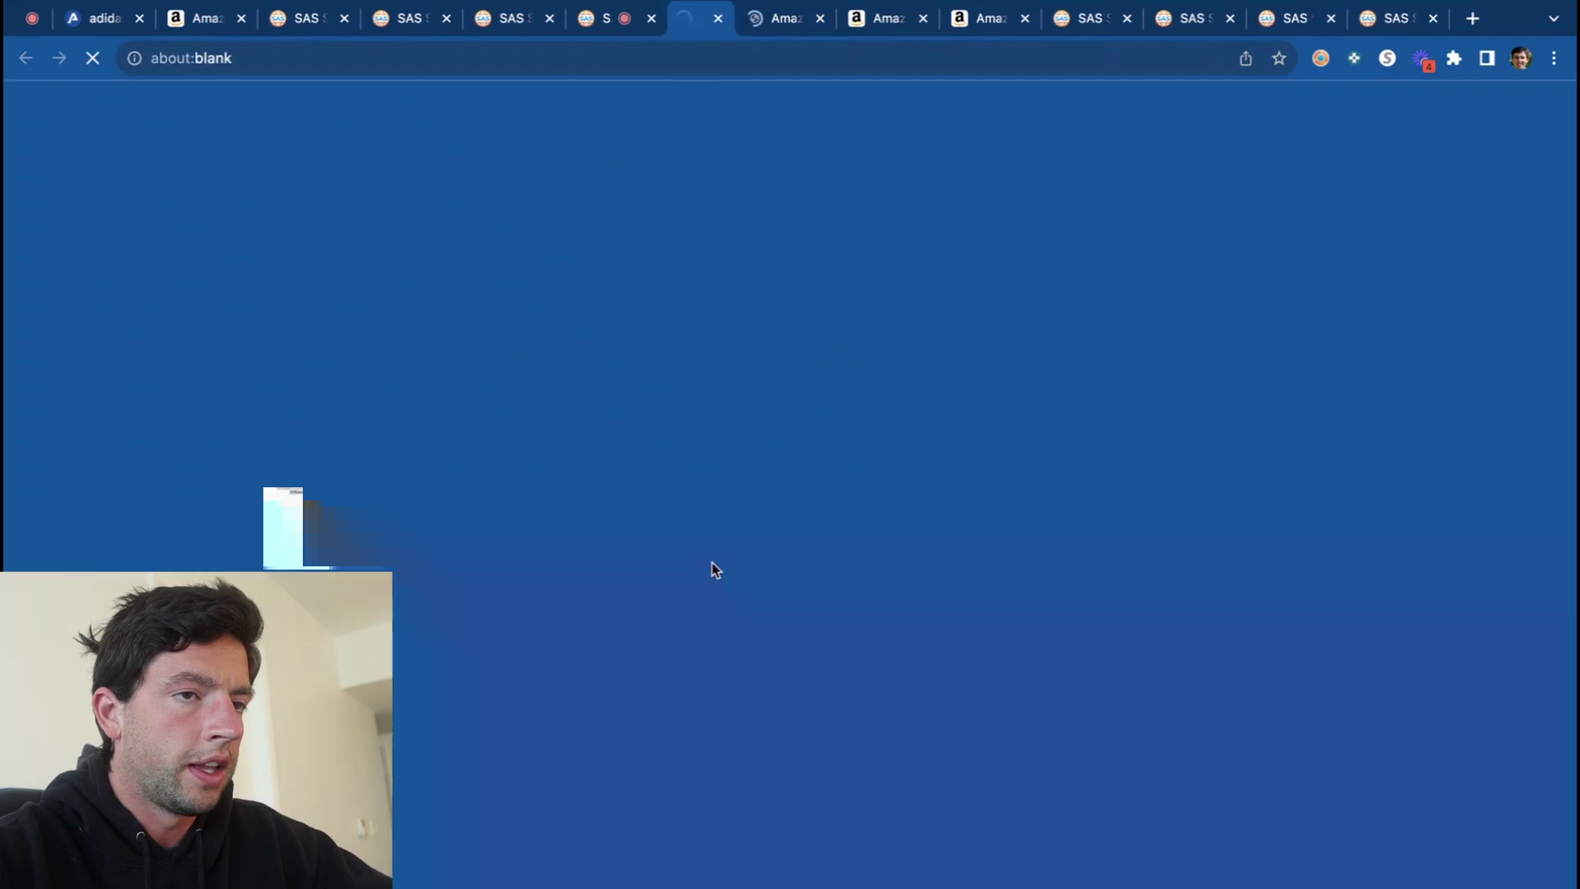
Return to the World's Store storefront, filter it by Nike, and review the listed shoes.
{"action": "left_click", "coordinate": [591, 23]}
{"action": "scroll", "coordinate": [634, 339], "scroll_direction": "up", "scroll_amount": 10}
{"action": "scroll", "coordinate": [527, 370], "scroll_direction": "down", "scroll_amount": 1}
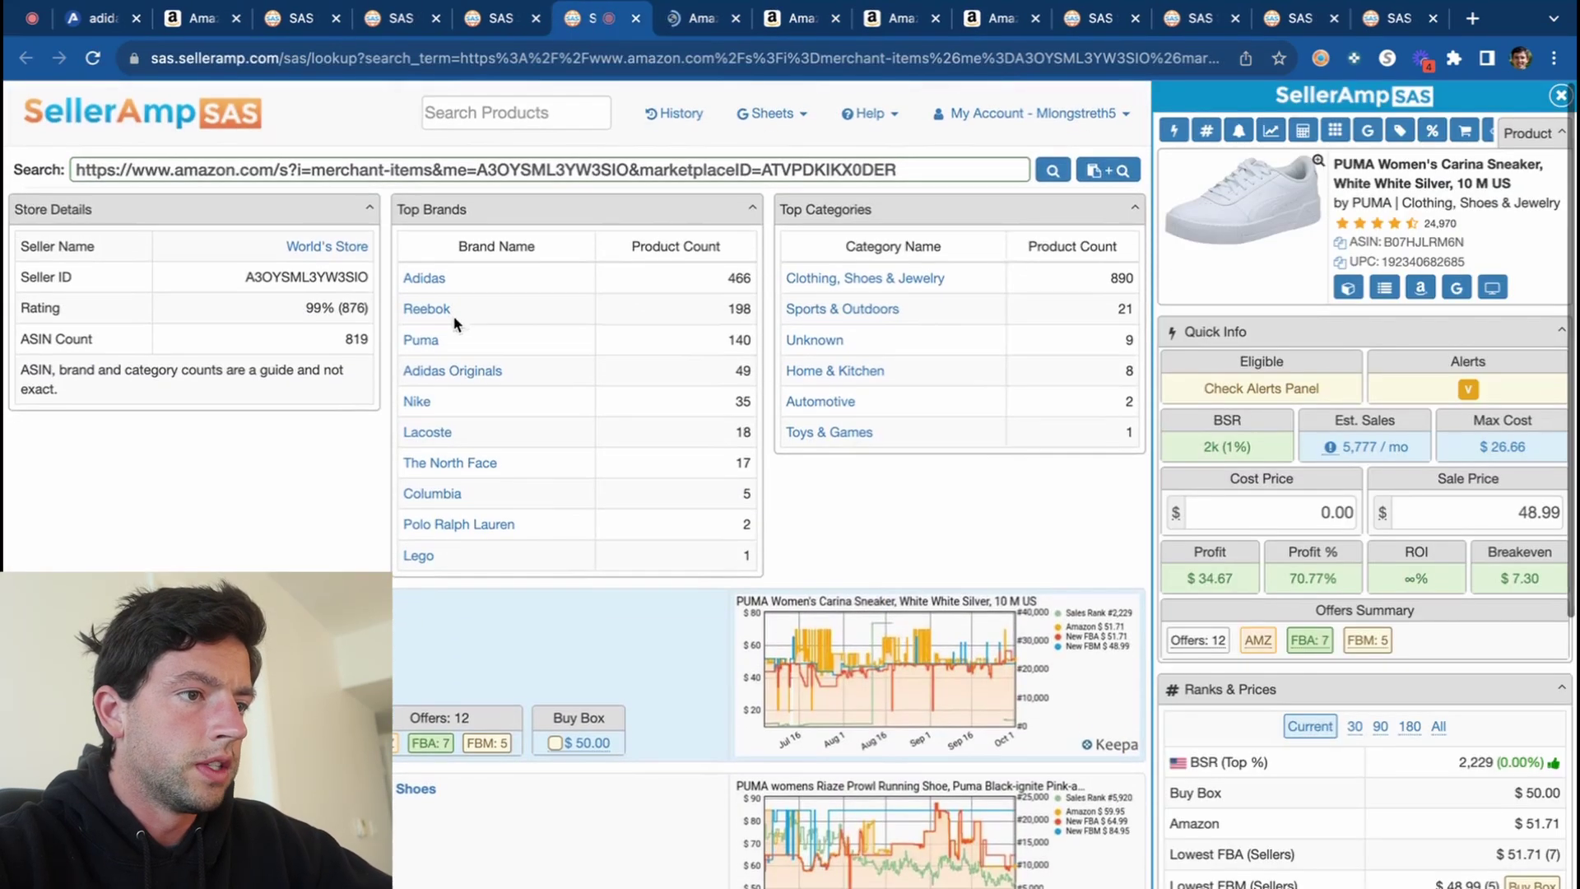
{"action": "left_click", "coordinate": [418, 402]}
{"action": "scroll", "coordinate": [741, 451], "scroll_direction": "down", "scroll_amount": 4}
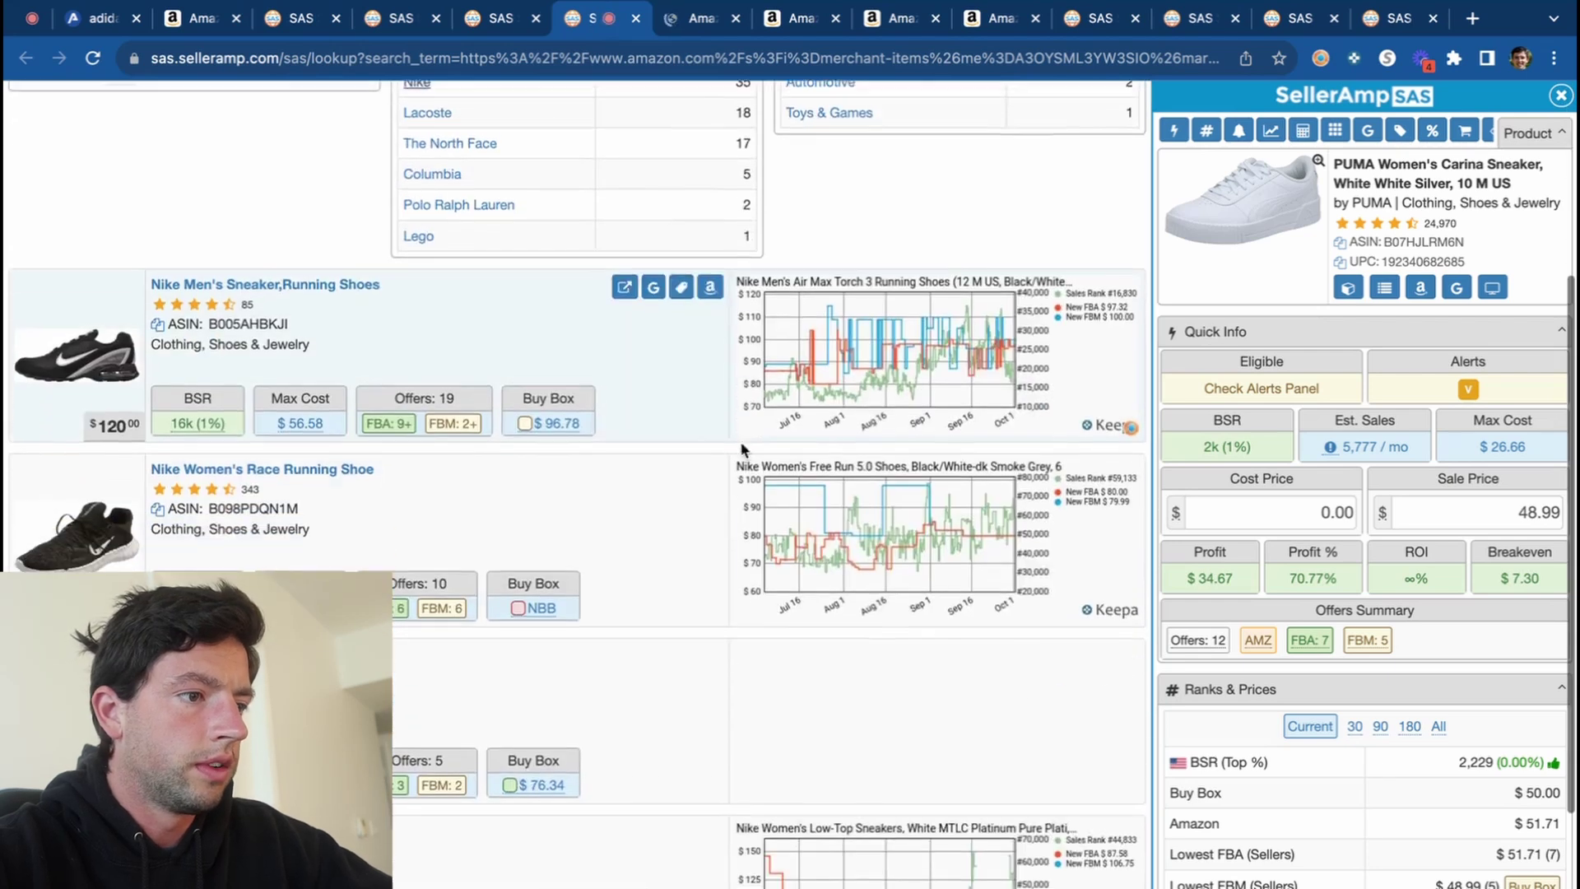
{"action": "scroll", "coordinate": [321, 461], "scroll_direction": "down", "scroll_amount": 3}
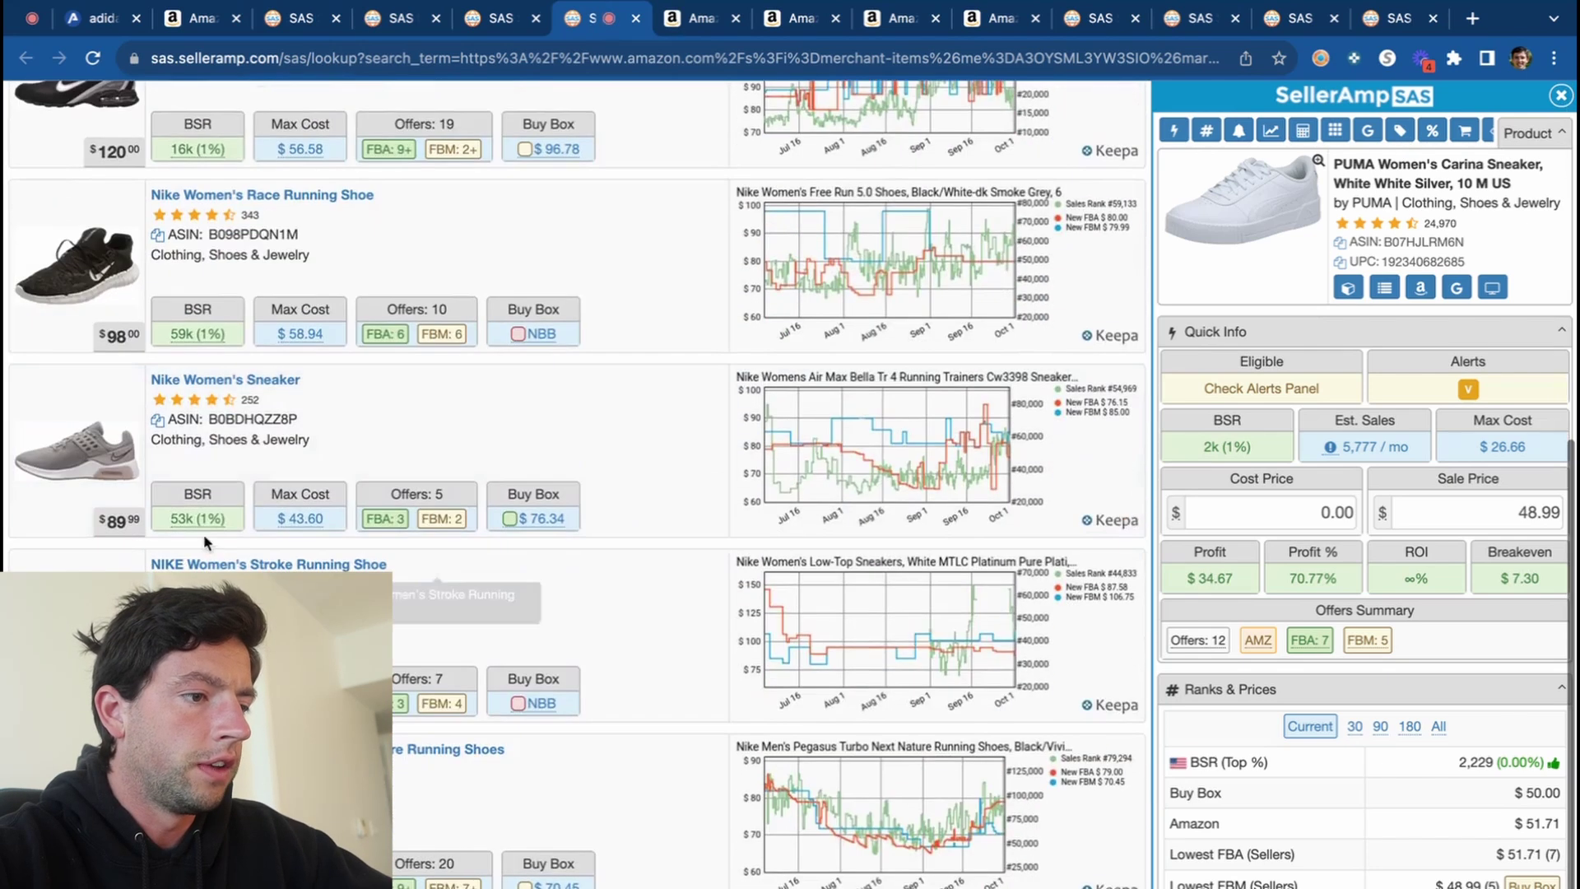
Open the Amazon listings of the Nike Women's Stroke Running Shoe, Women's Sneaker, Women's Race Running Shoe and Men's Sneaker.
{"action": "left_click", "coordinate": [710, 565]}
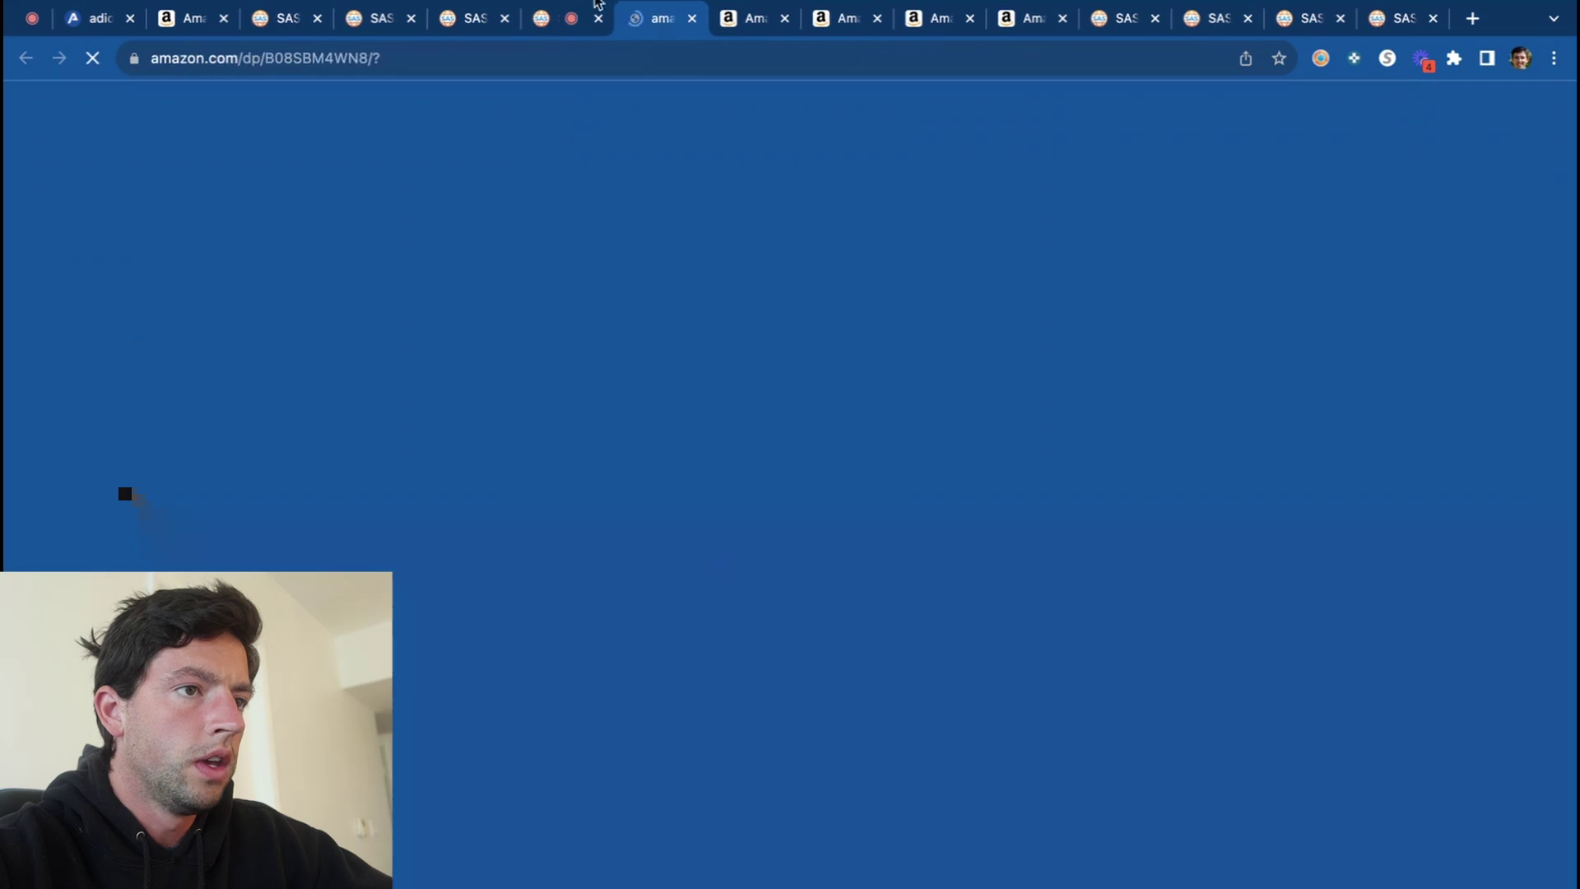
{"action": "left_click", "coordinate": [541, 49]}
{"action": "left_click", "coordinate": [709, 413]}
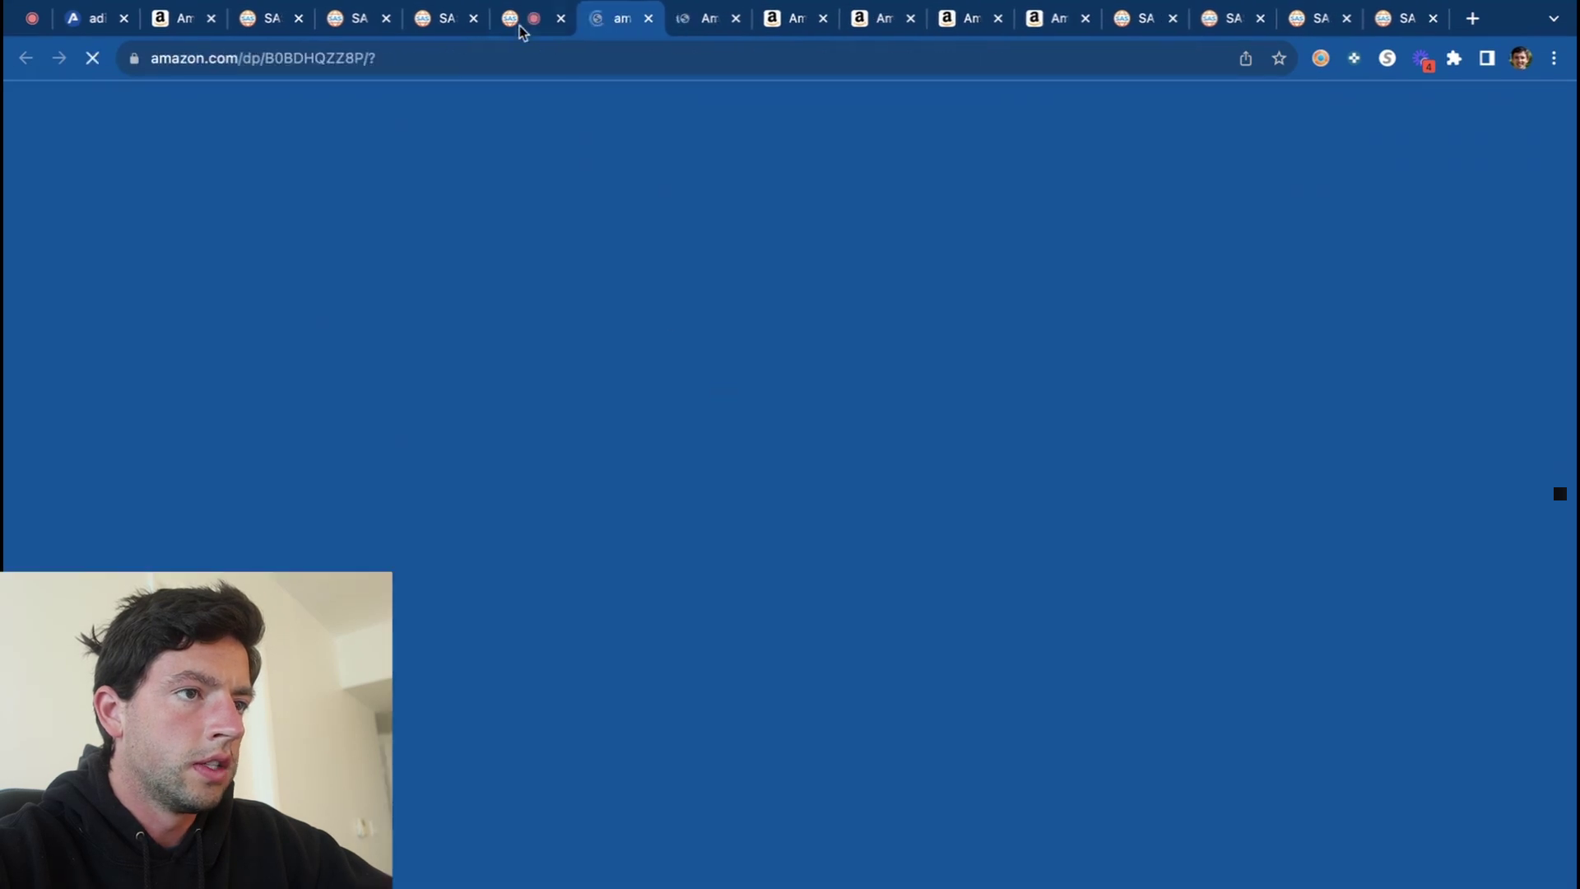
{"action": "left_click", "coordinate": [516, 51]}
{"action": "scroll", "coordinate": [576, 436], "scroll_direction": "up", "scroll_amount": 2}
{"action": "left_click", "coordinate": [708, 387]}
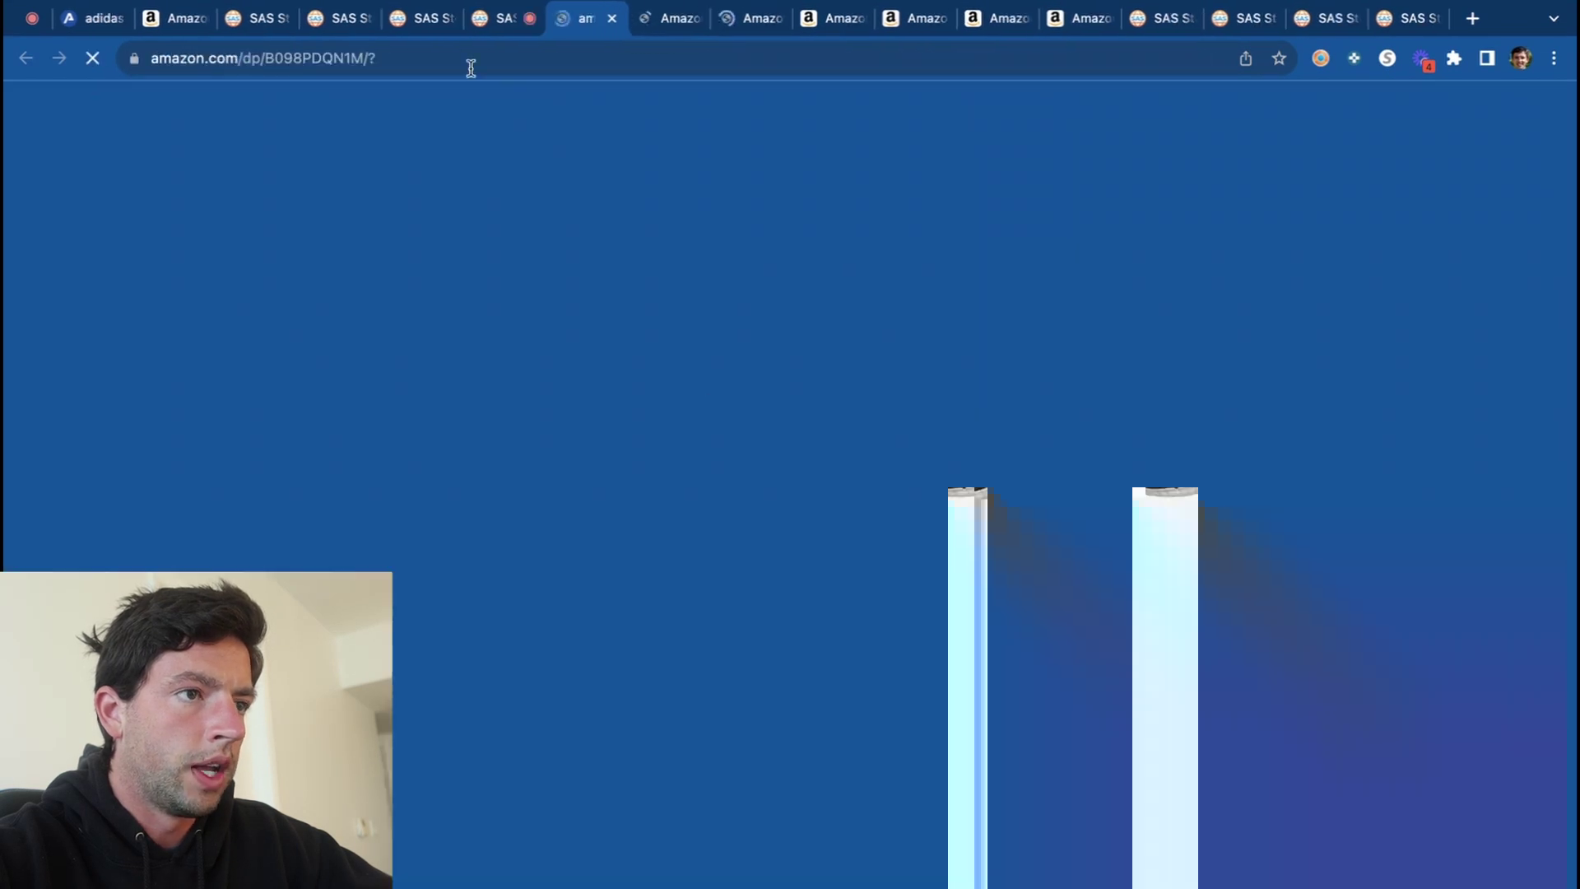
{"action": "left_click", "coordinate": [498, 18]}
{"action": "left_click", "coordinate": [710, 204]}
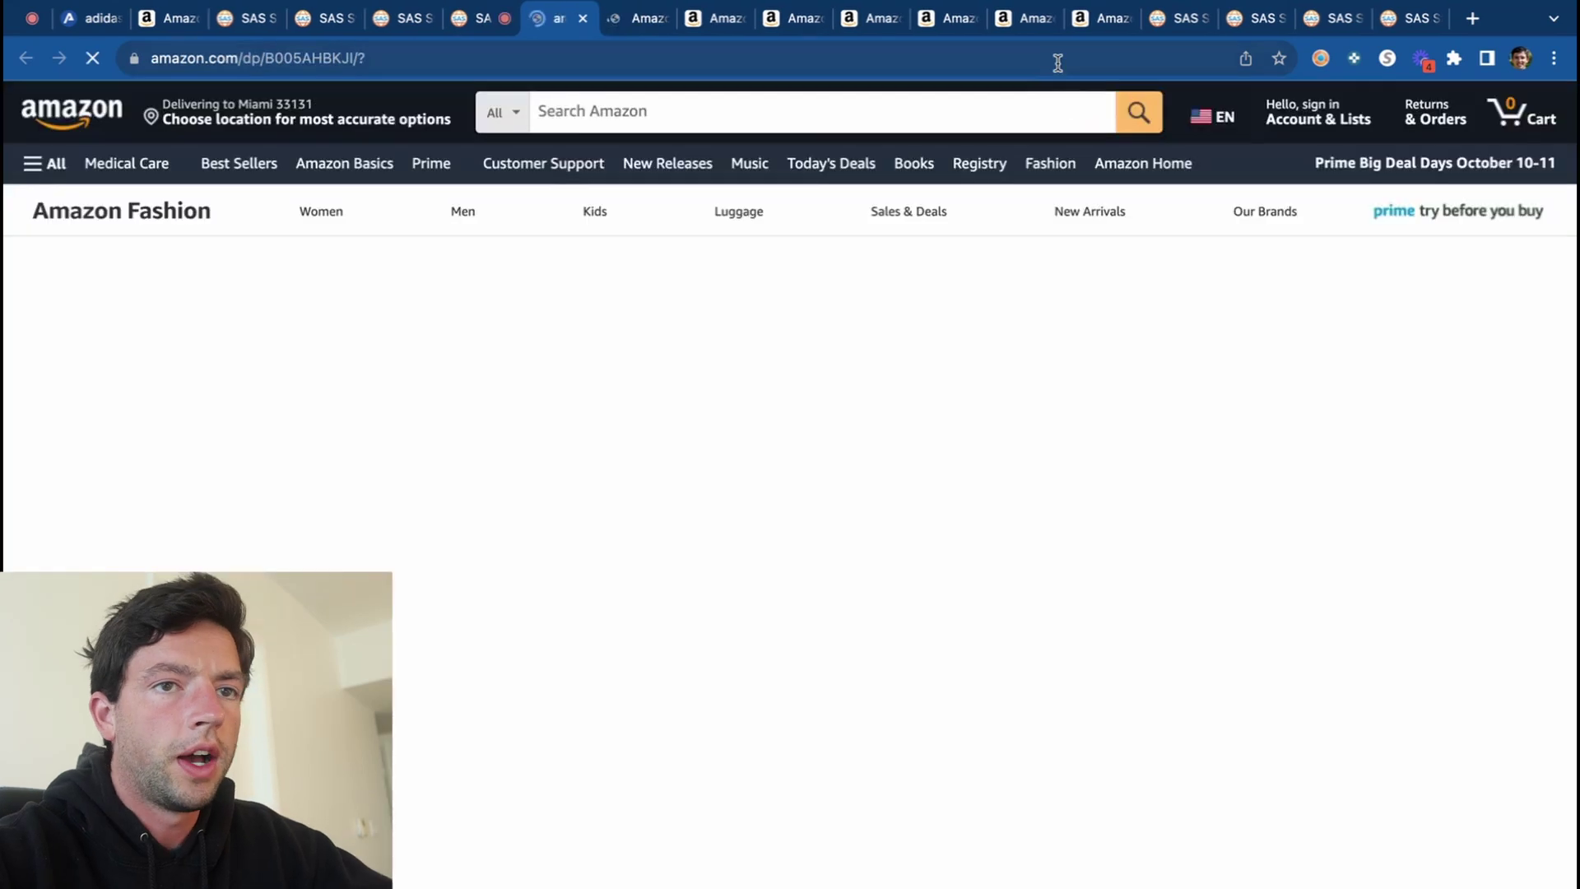
Search Google for the Puma Women's Carina Sneaker by its title, check the offers, and return to its Amazon listing.
{"action": "left_click", "coordinate": [1083, 19]}
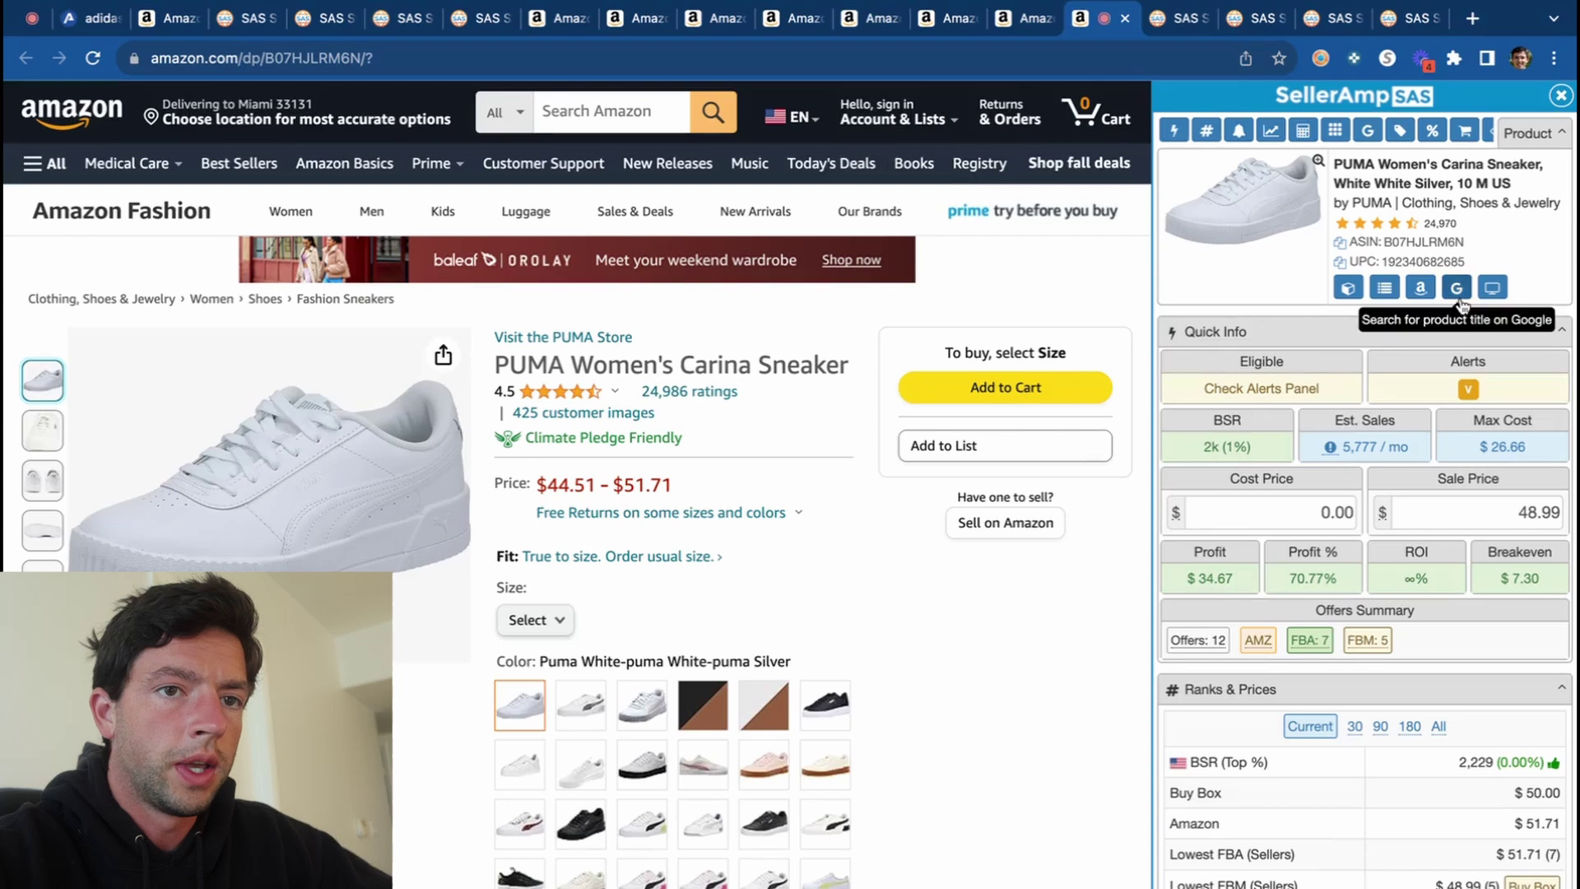
{"action": "left_click", "coordinate": [1458, 318]}
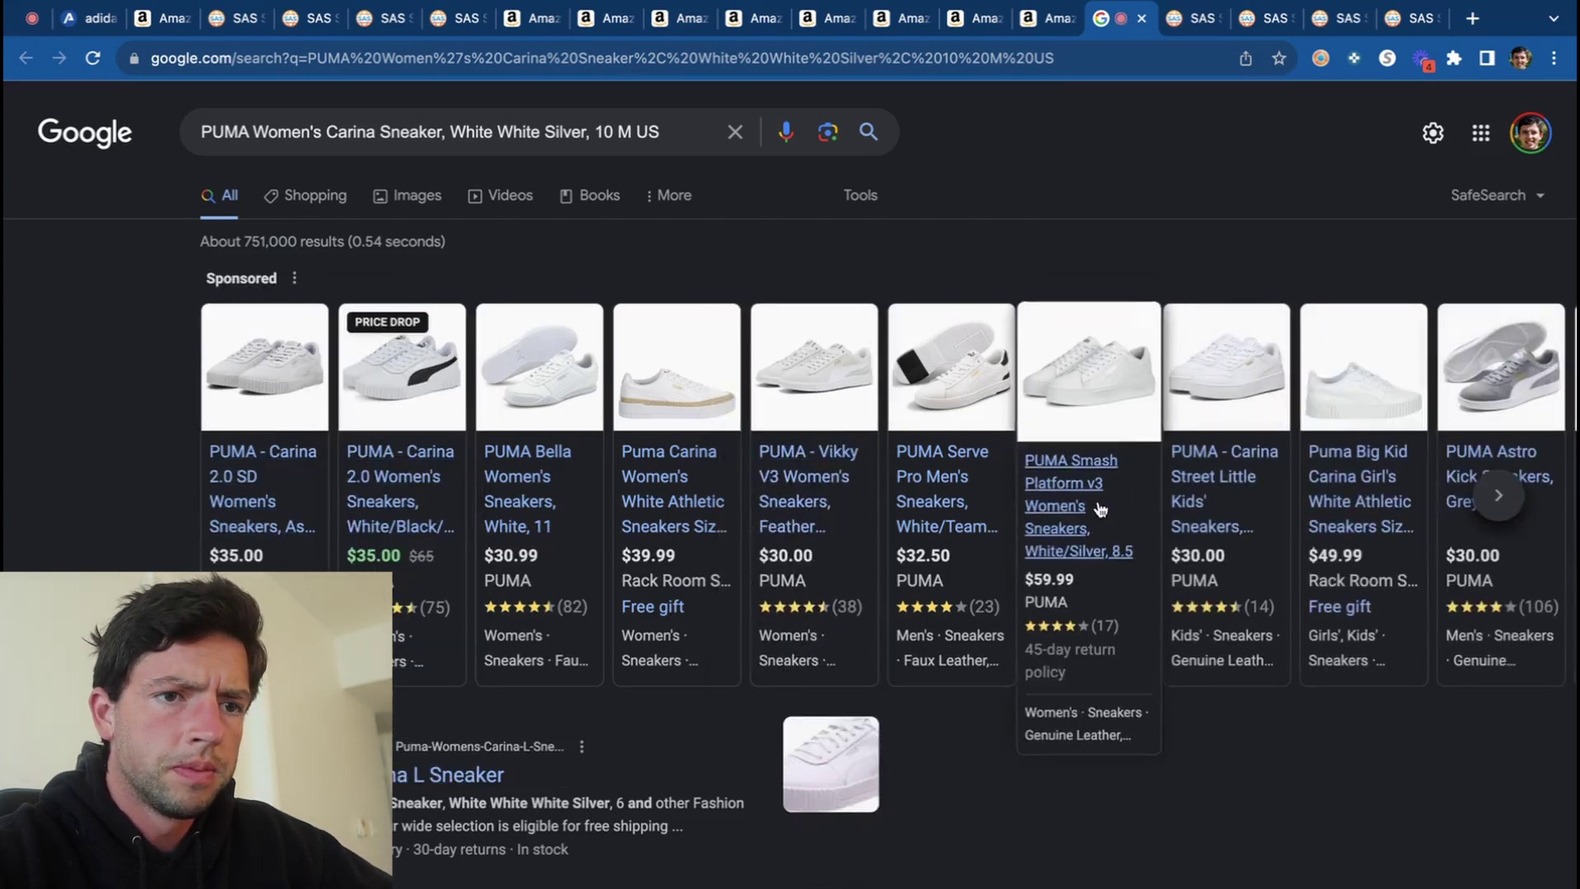
{"action": "left_click", "coordinate": [1039, 18]}
Show the Carina sneaker's variations in Keepa, sort them by current Buy Box price from highest, and compare their ratings.
{"action": "scroll", "coordinate": [464, 333], "scroll_direction": "down", "scroll_amount": 8}
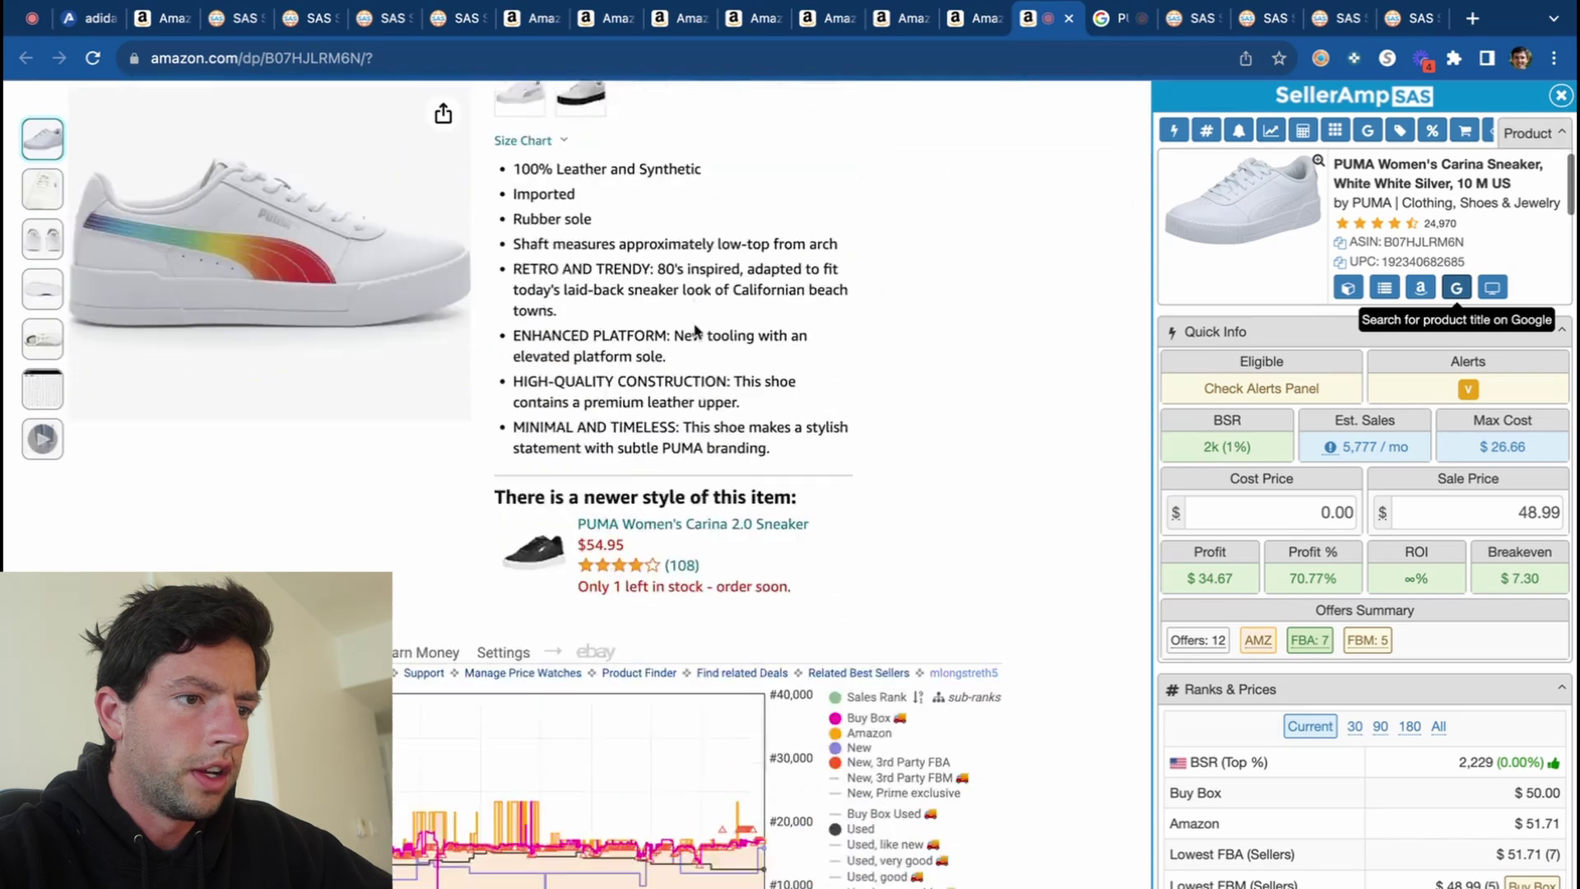
{"action": "left_click", "coordinate": [337, 353]}
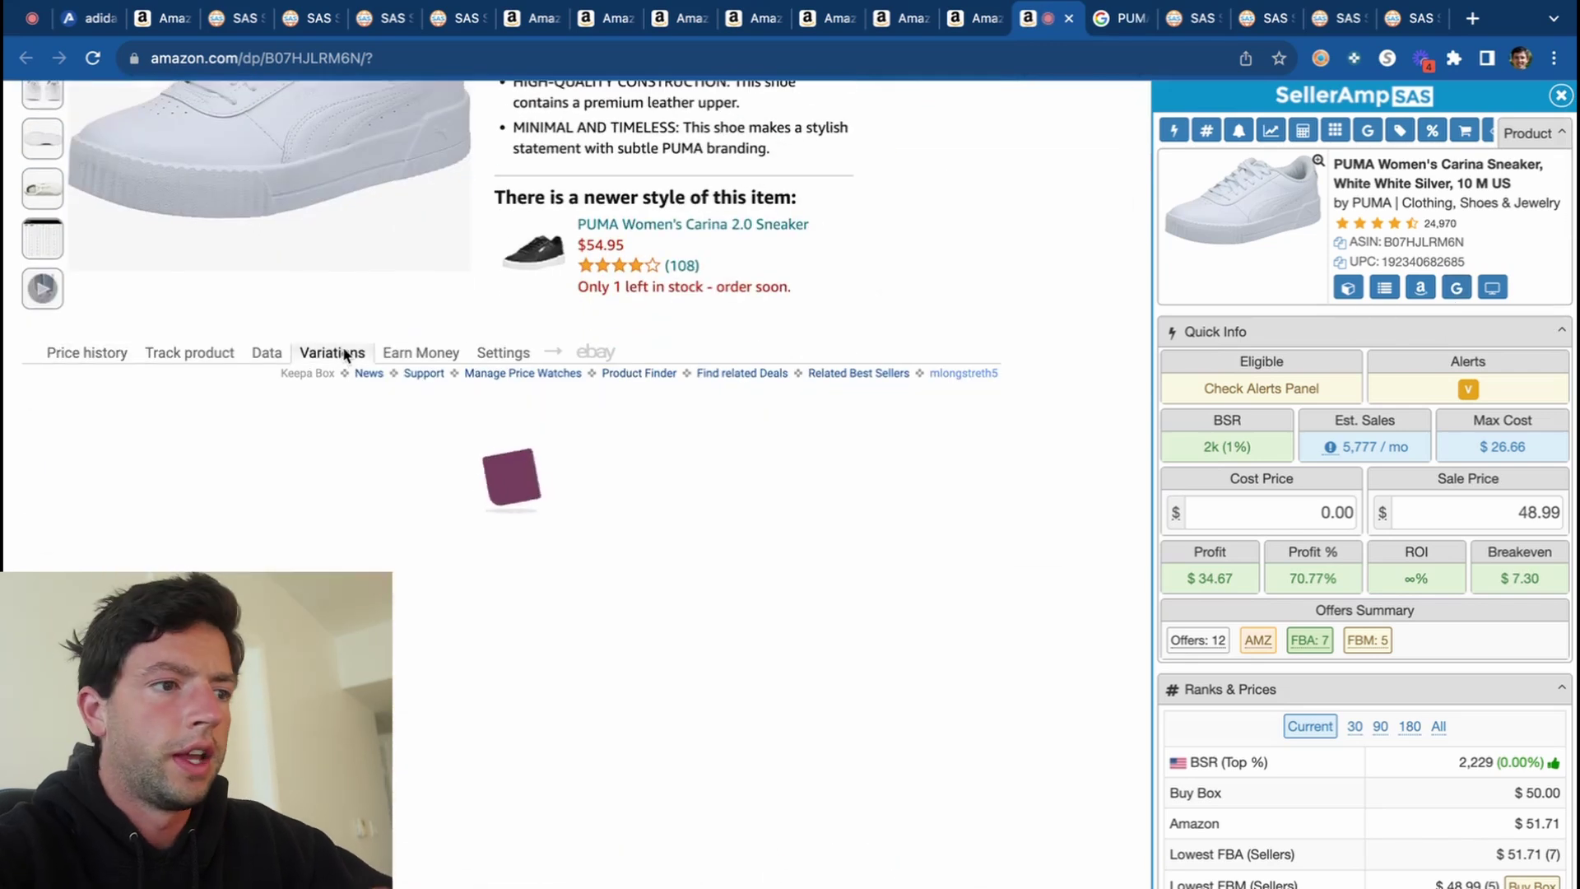
{"action": "scroll", "coordinate": [346, 356], "scroll_direction": "down", "scroll_amount": 1}
{"action": "scroll", "coordinate": [344, 356], "scroll_direction": "down", "scroll_amount": 1}
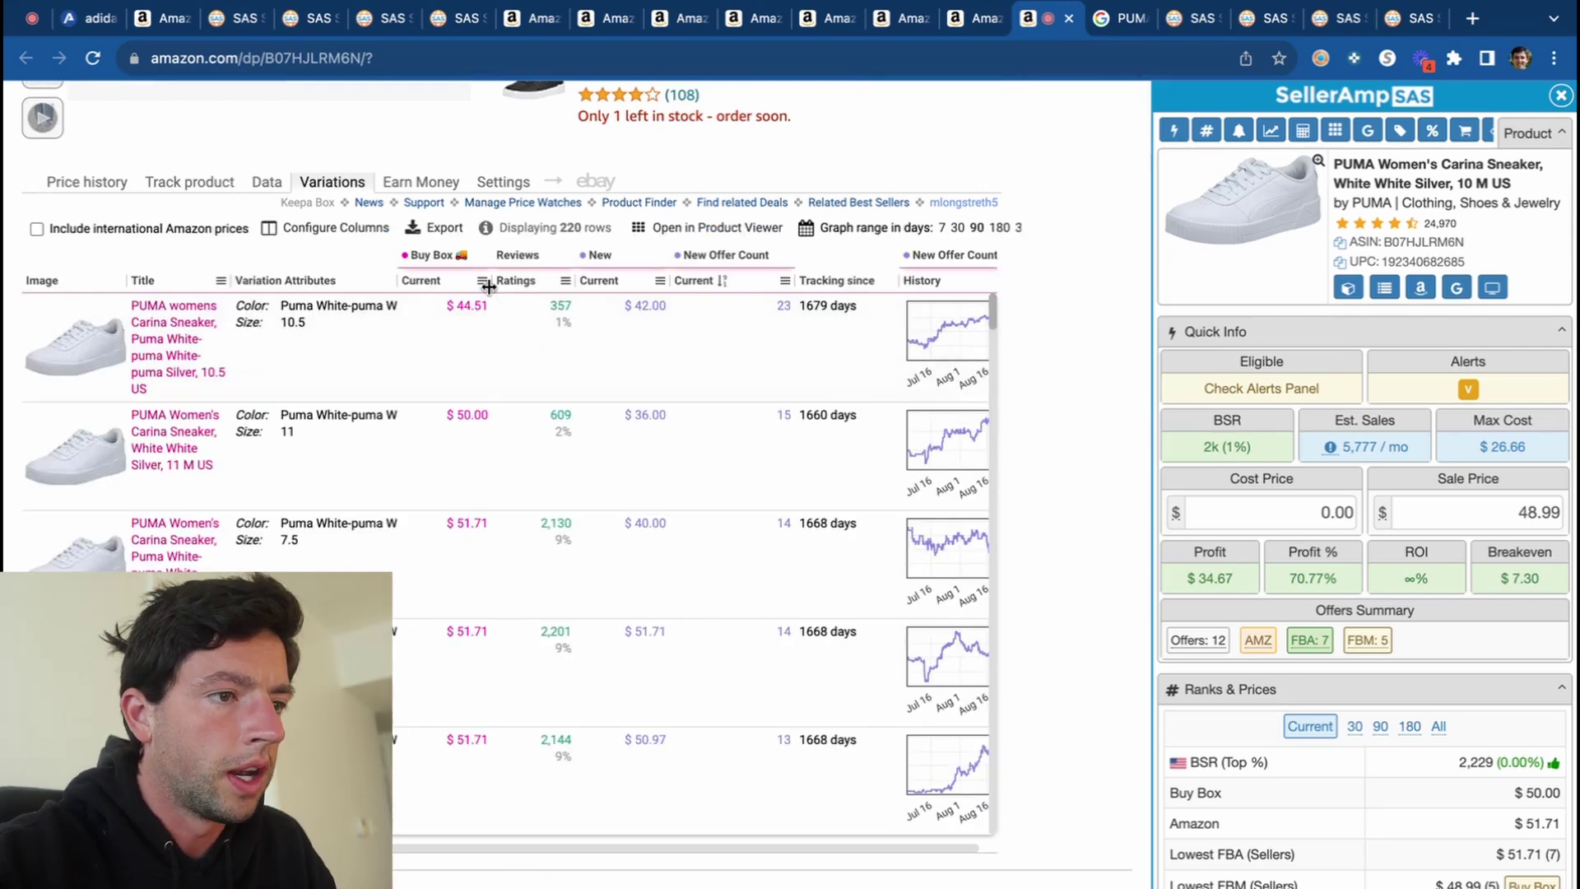
{"action": "left_click", "coordinate": [450, 282]}
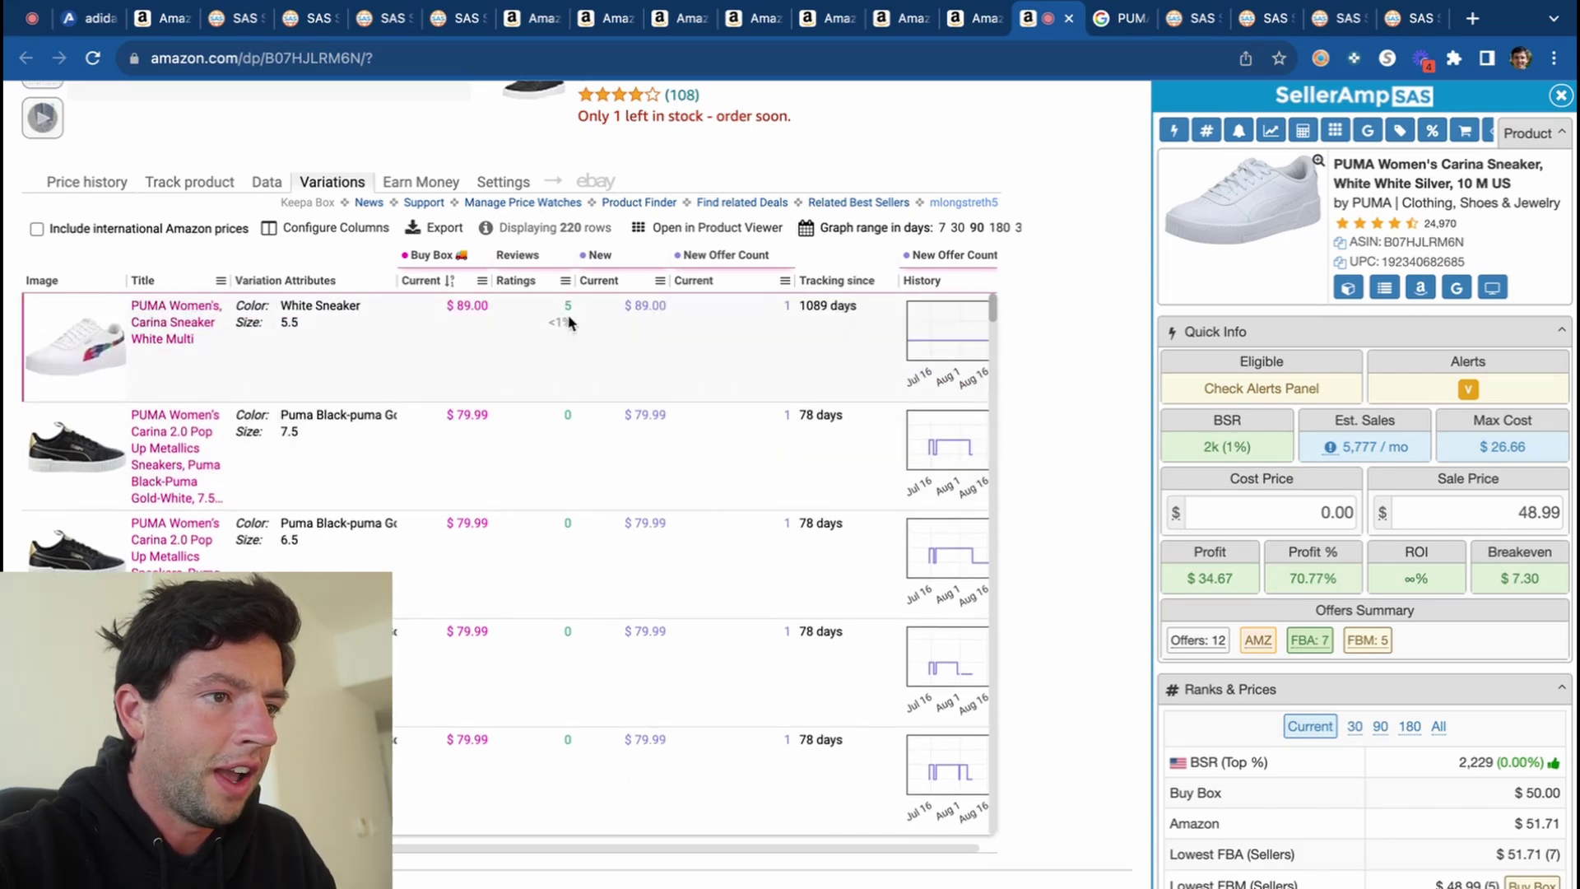
{"action": "scroll", "coordinate": [541, 318], "scroll_direction": "up", "scroll_amount": 5}
{"action": "scroll", "coordinate": [609, 278], "scroll_direction": "down", "scroll_amount": 5}
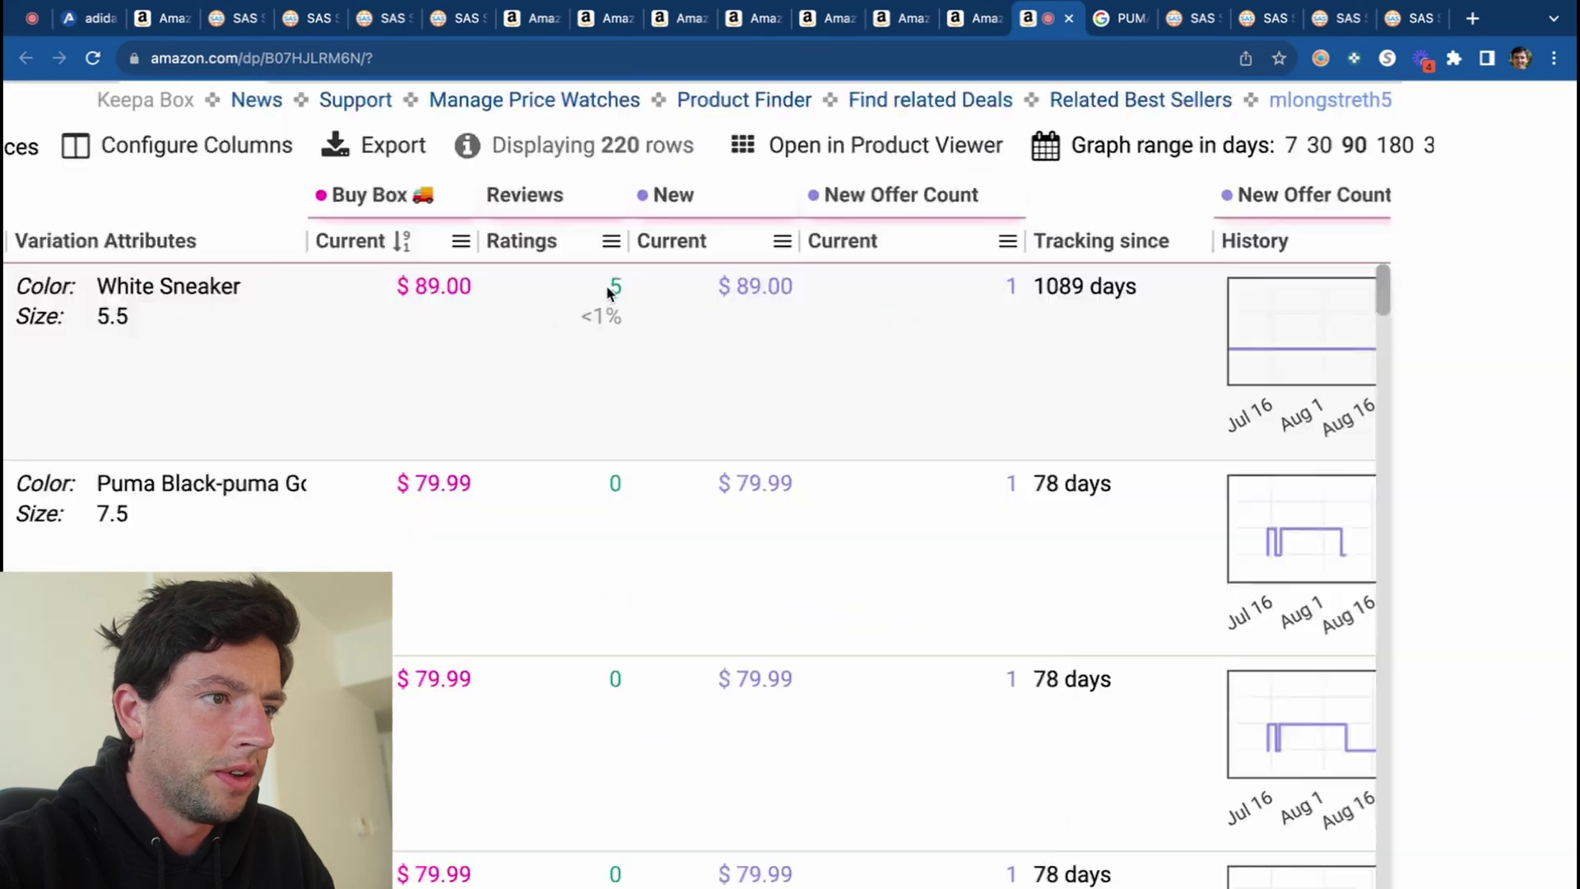
Open the White Sneaker size 5.5 variation, check its title on Google, and close the search results.
{"action": "left_click", "coordinate": [211, 312]}
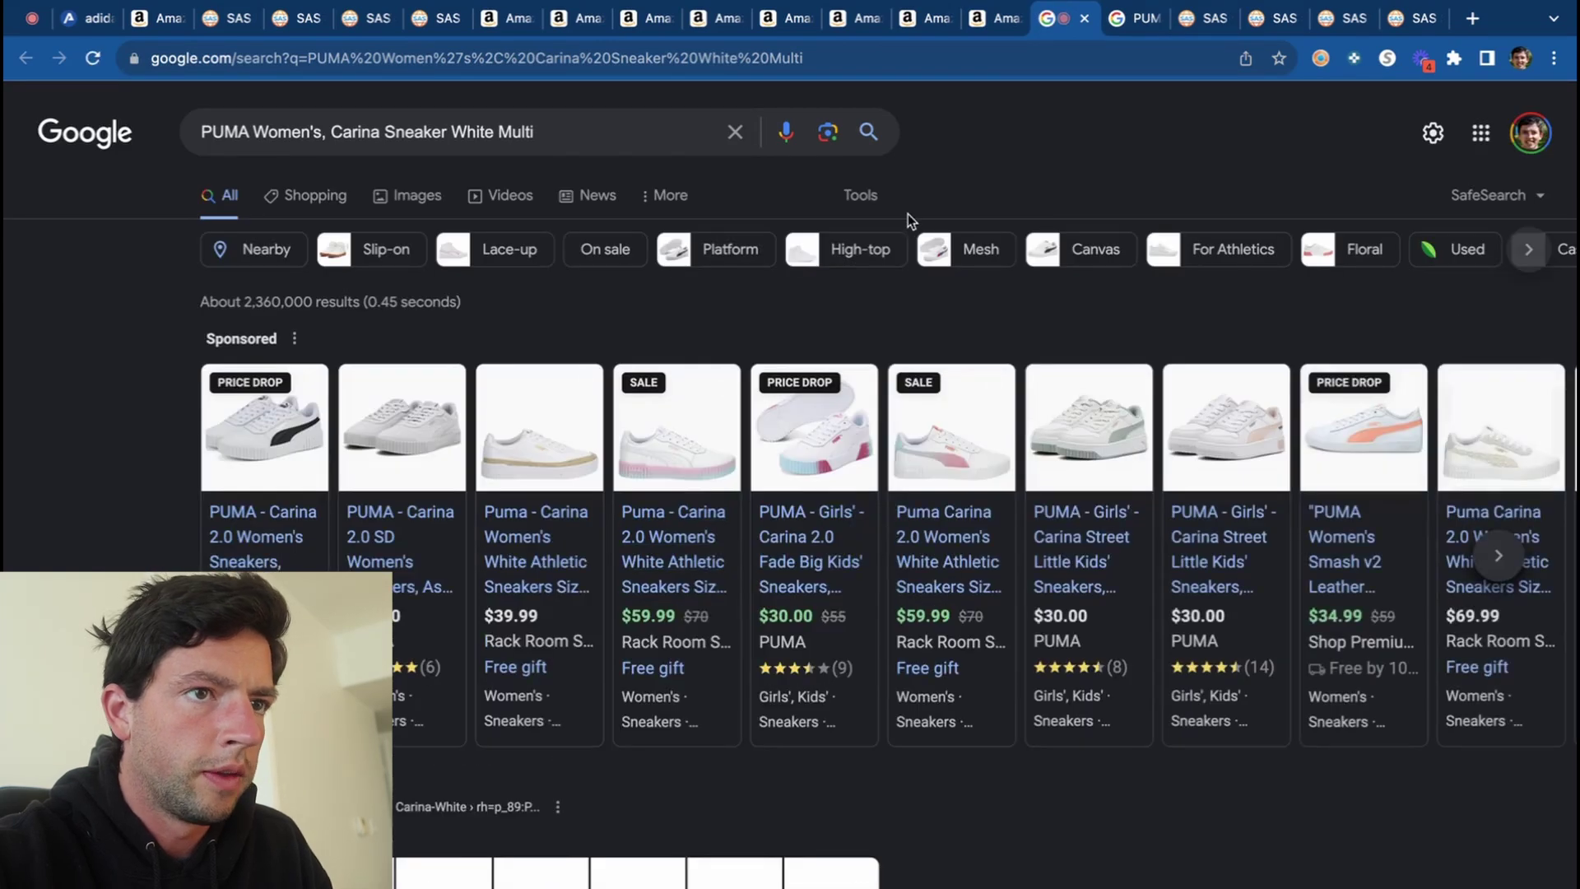
{"action": "left_click", "coordinate": [1084, 19]}
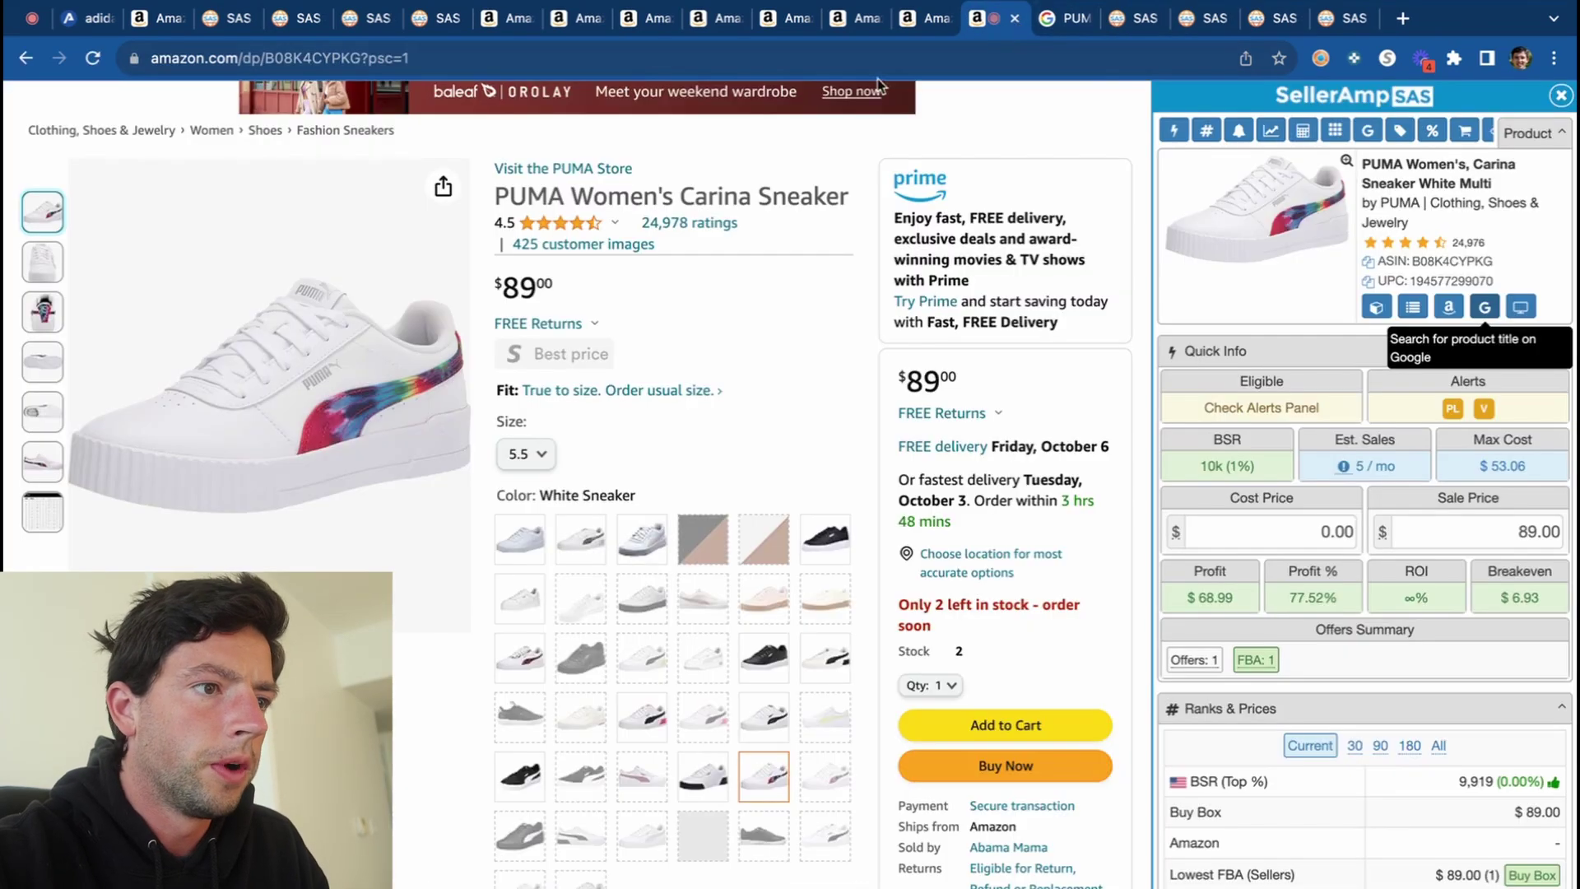
Run a Google Lens search on the tie-dye Carina image, check the matching offer on Puma's store, and close it.
{"action": "right_click", "coordinate": [264, 372]}
{"action": "left_click", "coordinate": [288, 498]}
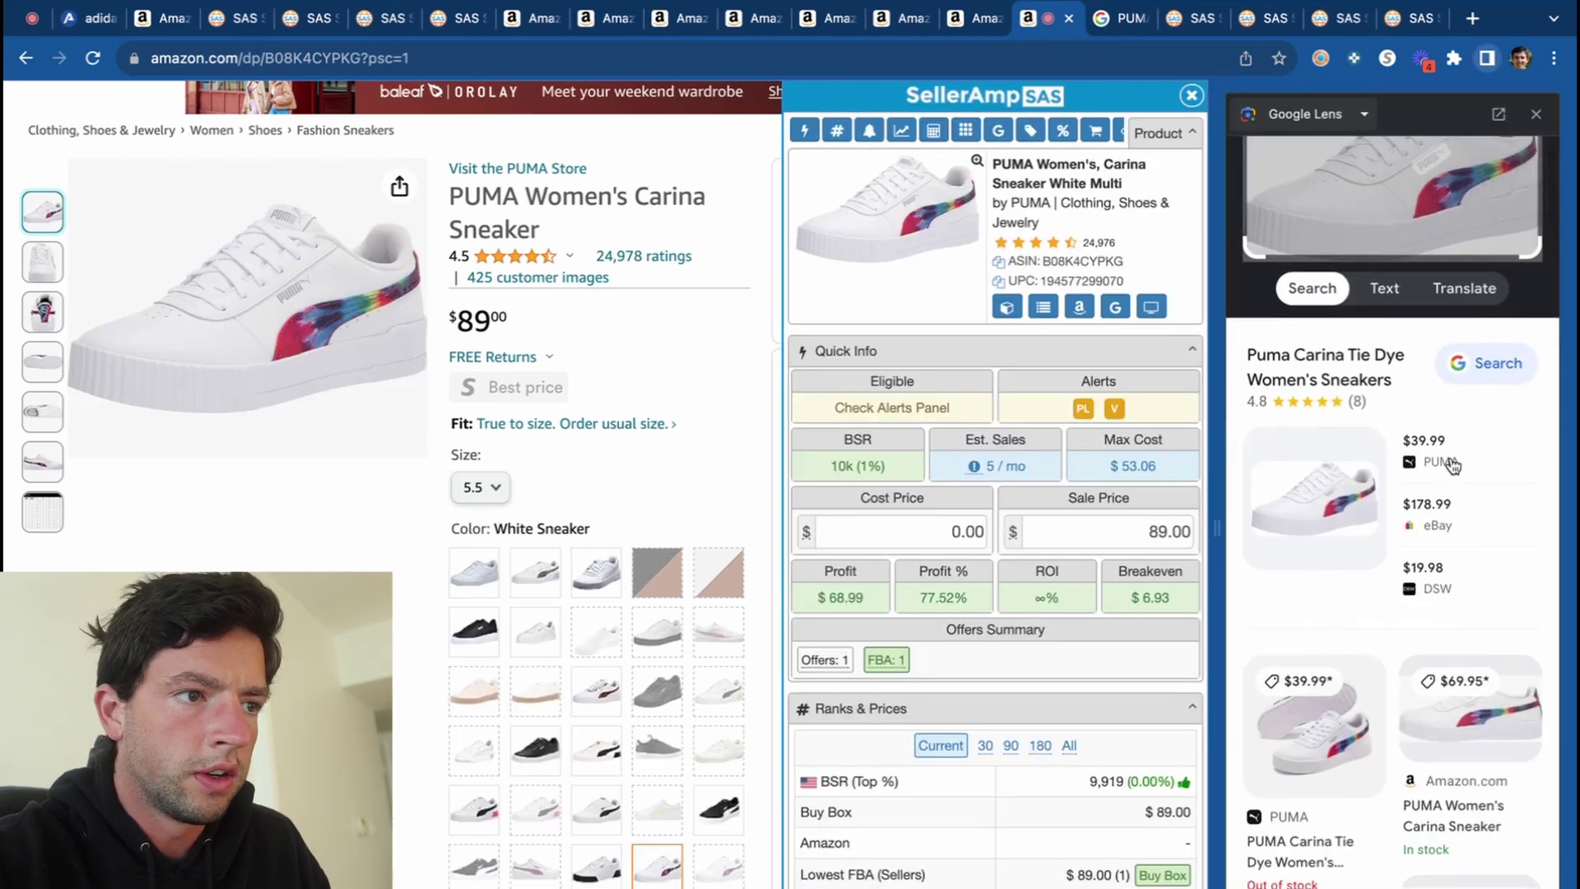
{"action": "left_click", "coordinate": [1453, 466]}
{"action": "left_click", "coordinate": [1537, 115]}
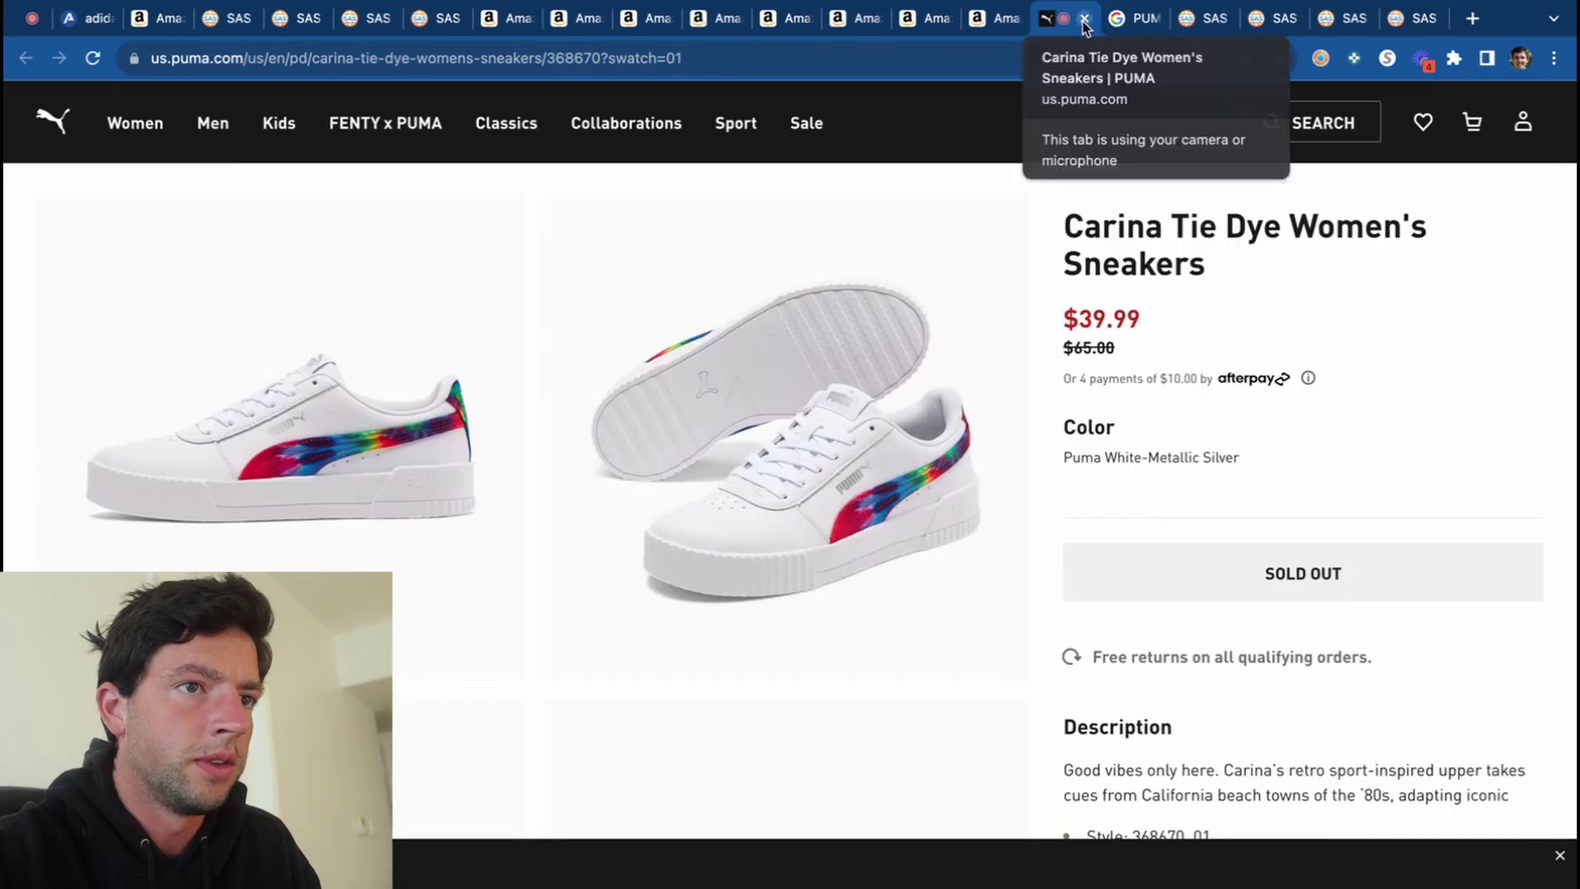
{"action": "left_click", "coordinate": [1083, 22]}
Set the tie-dye Carina's cost price to 40 in SellerAmp and examine its profitability and Keepa price history.
{"action": "scroll", "coordinate": [839, 351], "scroll_direction": "down", "scroll_amount": 10}
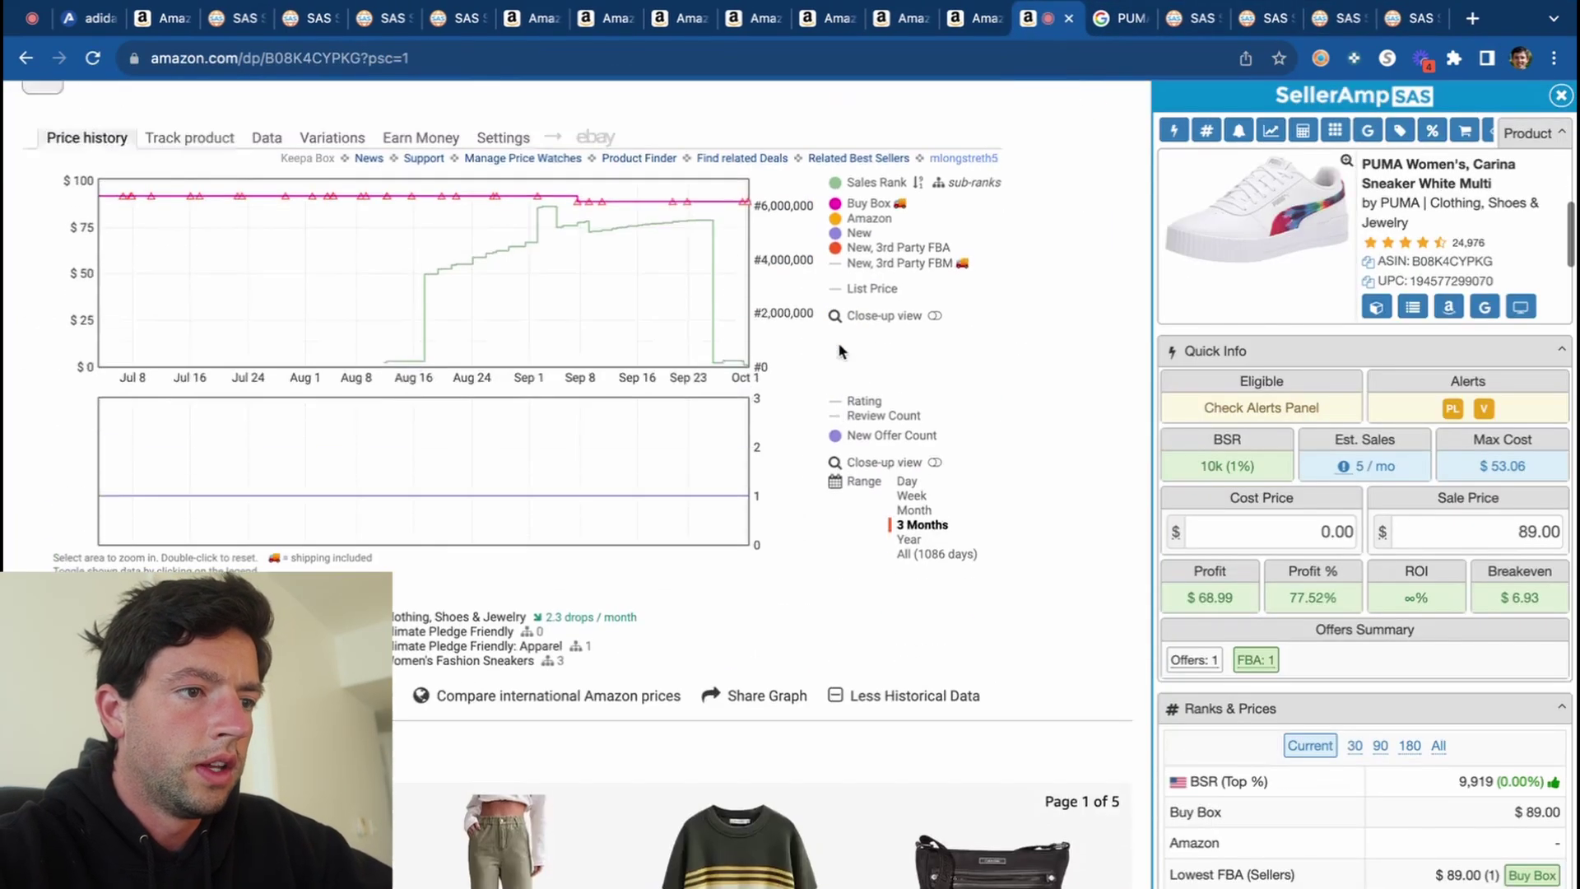
{"action": "scroll", "coordinate": [839, 351], "scroll_direction": "up", "scroll_amount": 10}
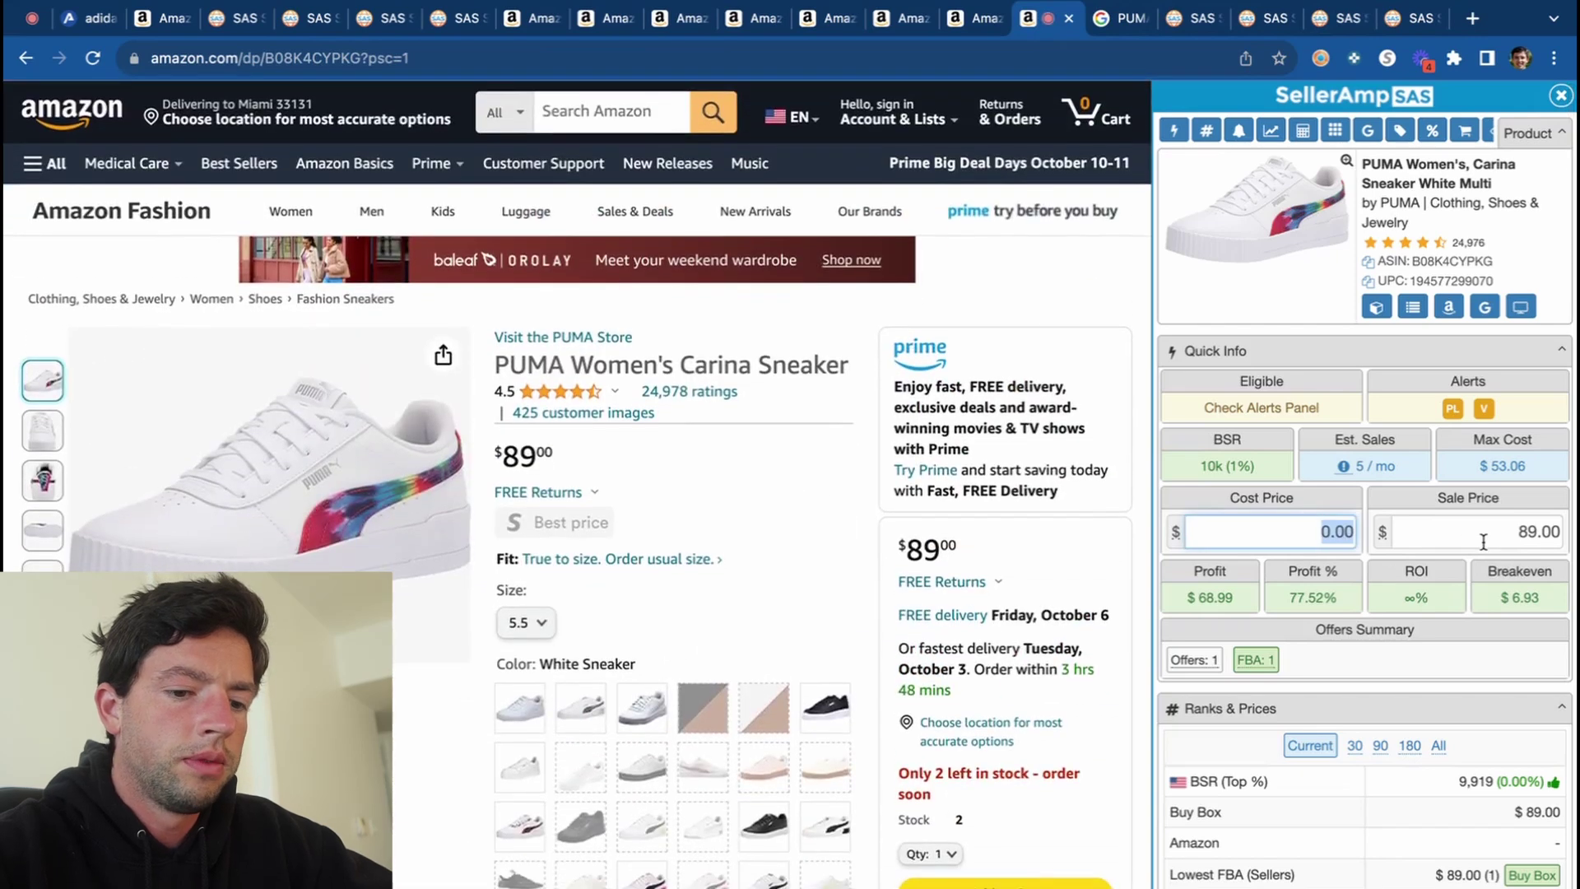
{"action": "type", "text": "40"}
{"action": "left_click", "coordinate": [1486, 498]}
{"action": "scroll", "coordinate": [1451, 442], "scroll_direction": "up", "scroll_amount": 5}
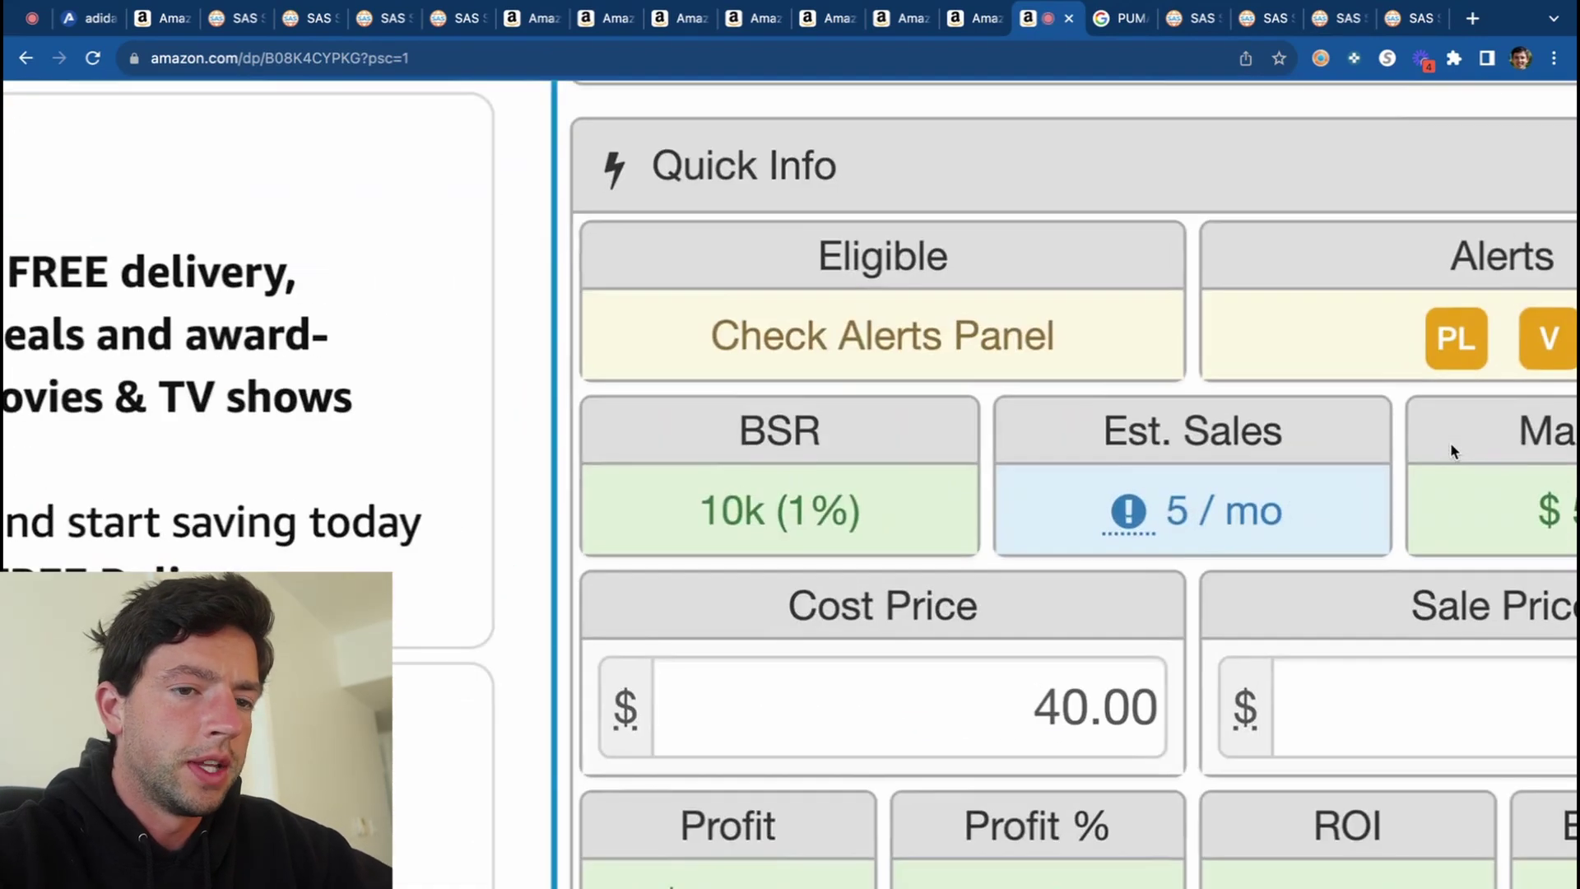
{"action": "scroll", "coordinate": [1451, 442], "scroll_direction": "down", "scroll_amount": 5}
{"action": "scroll", "coordinate": [889, 445], "scroll_direction": "down", "scroll_amount": 15}
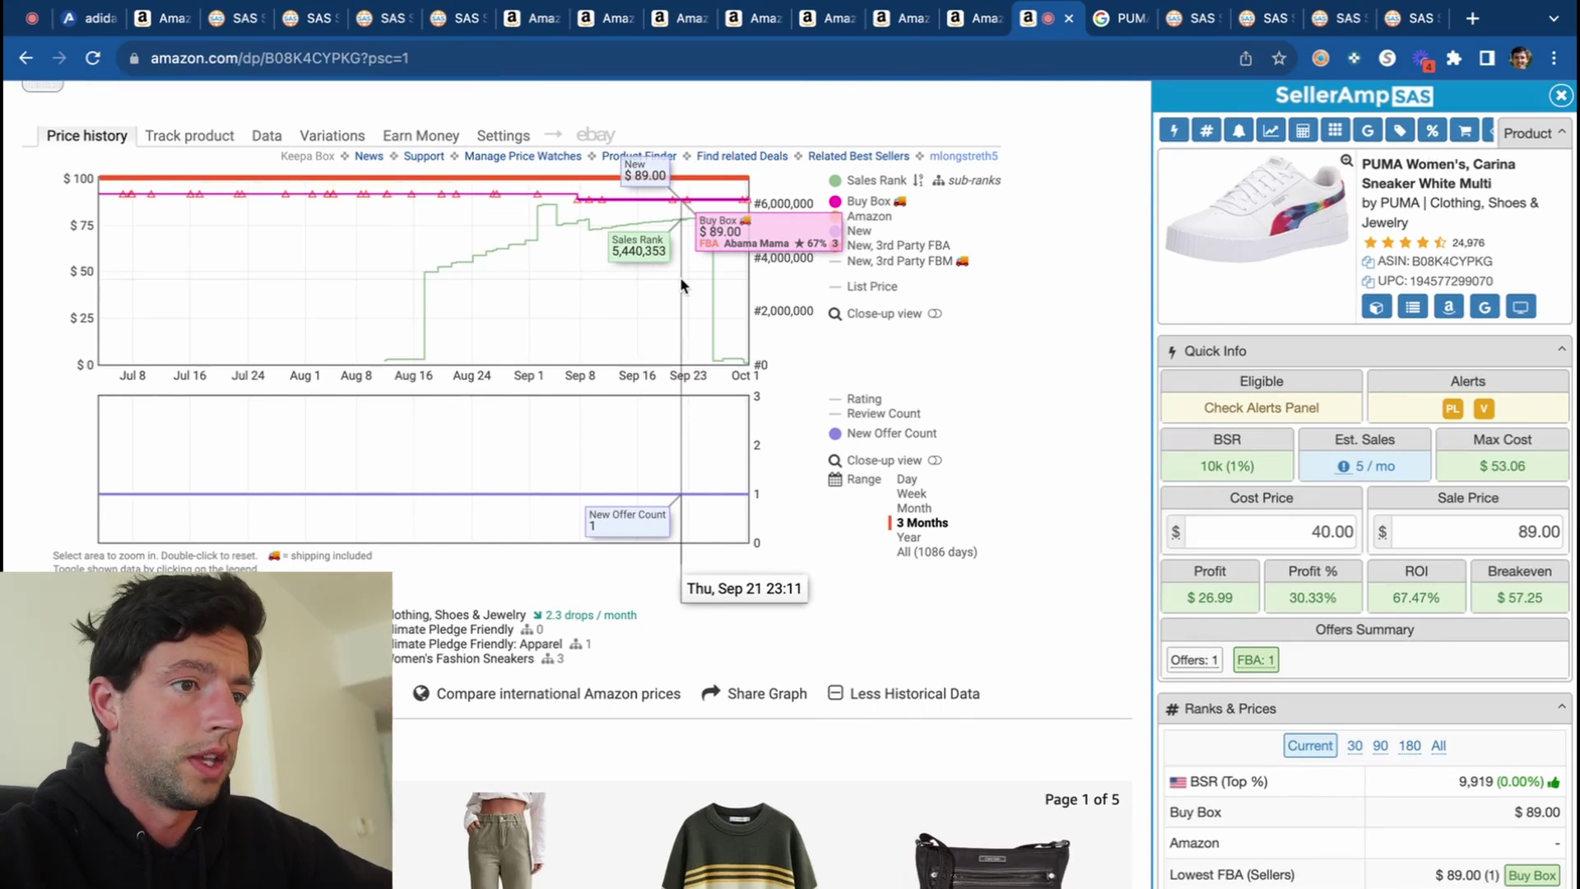
Close the Carina listing and its Google search, look up the Riaze Prowl's title on Google, and return to its listing.
{"action": "left_click", "coordinate": [1068, 18]}
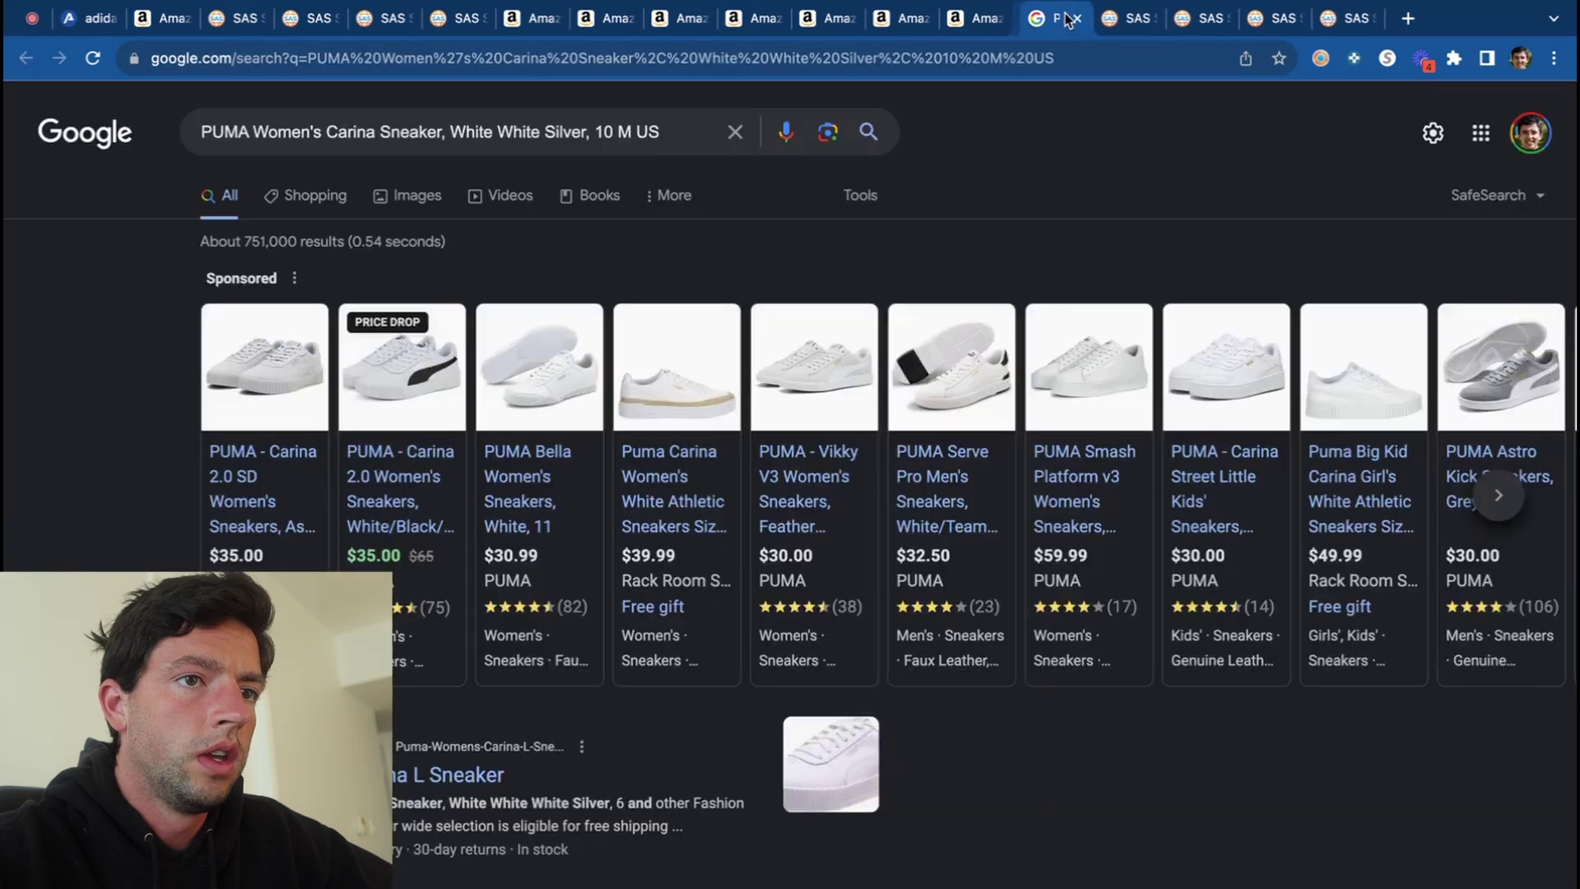
{"action": "left_click", "coordinate": [1068, 18]}
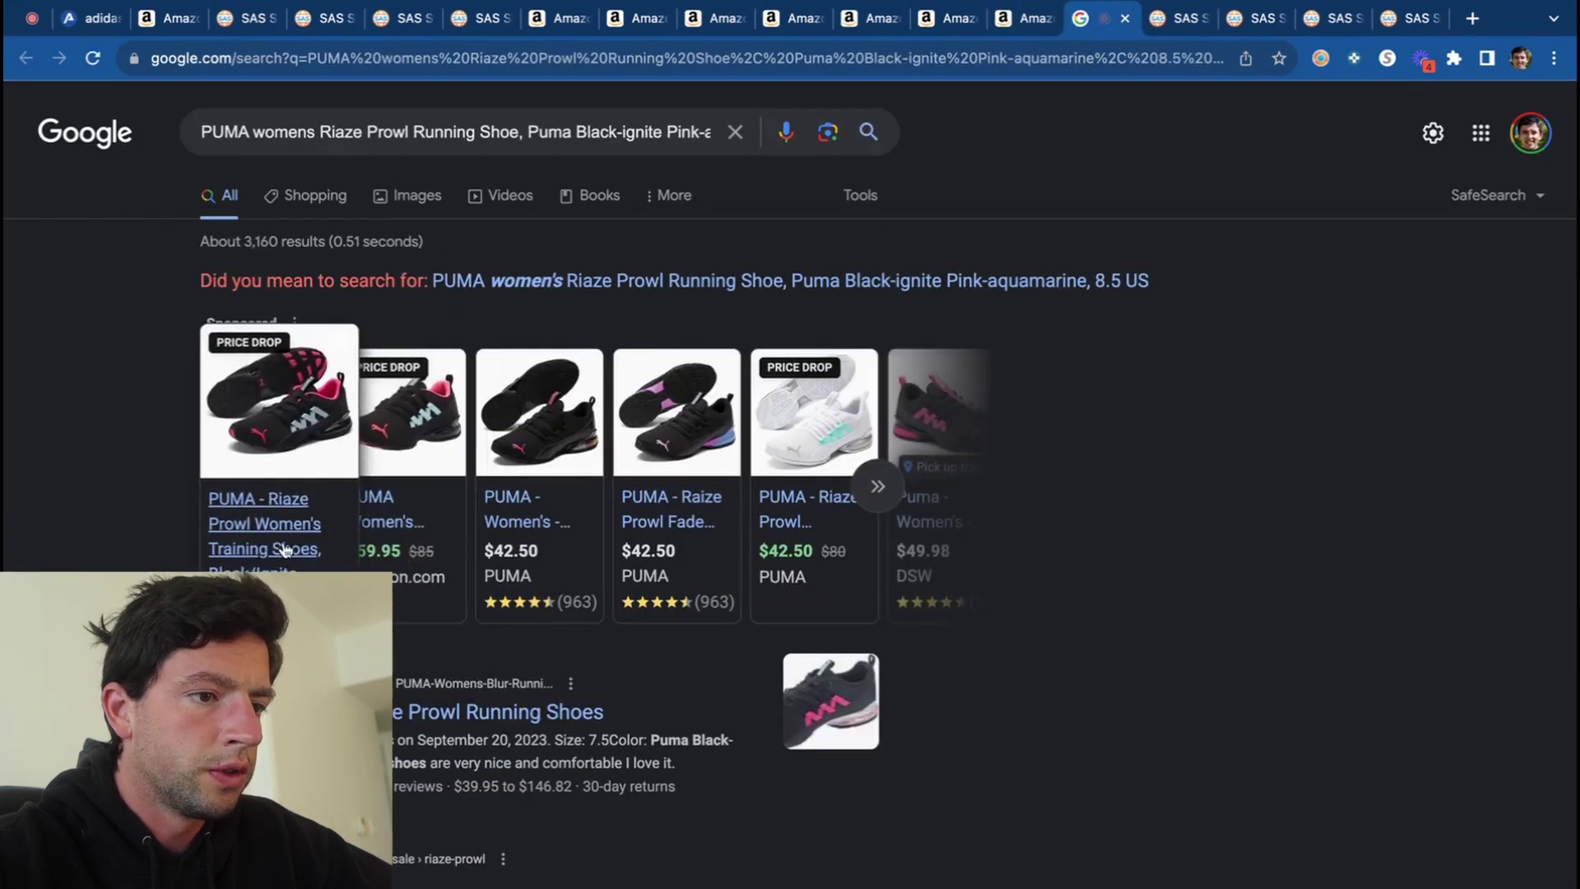
{"action": "left_click", "coordinate": [1025, 26]}
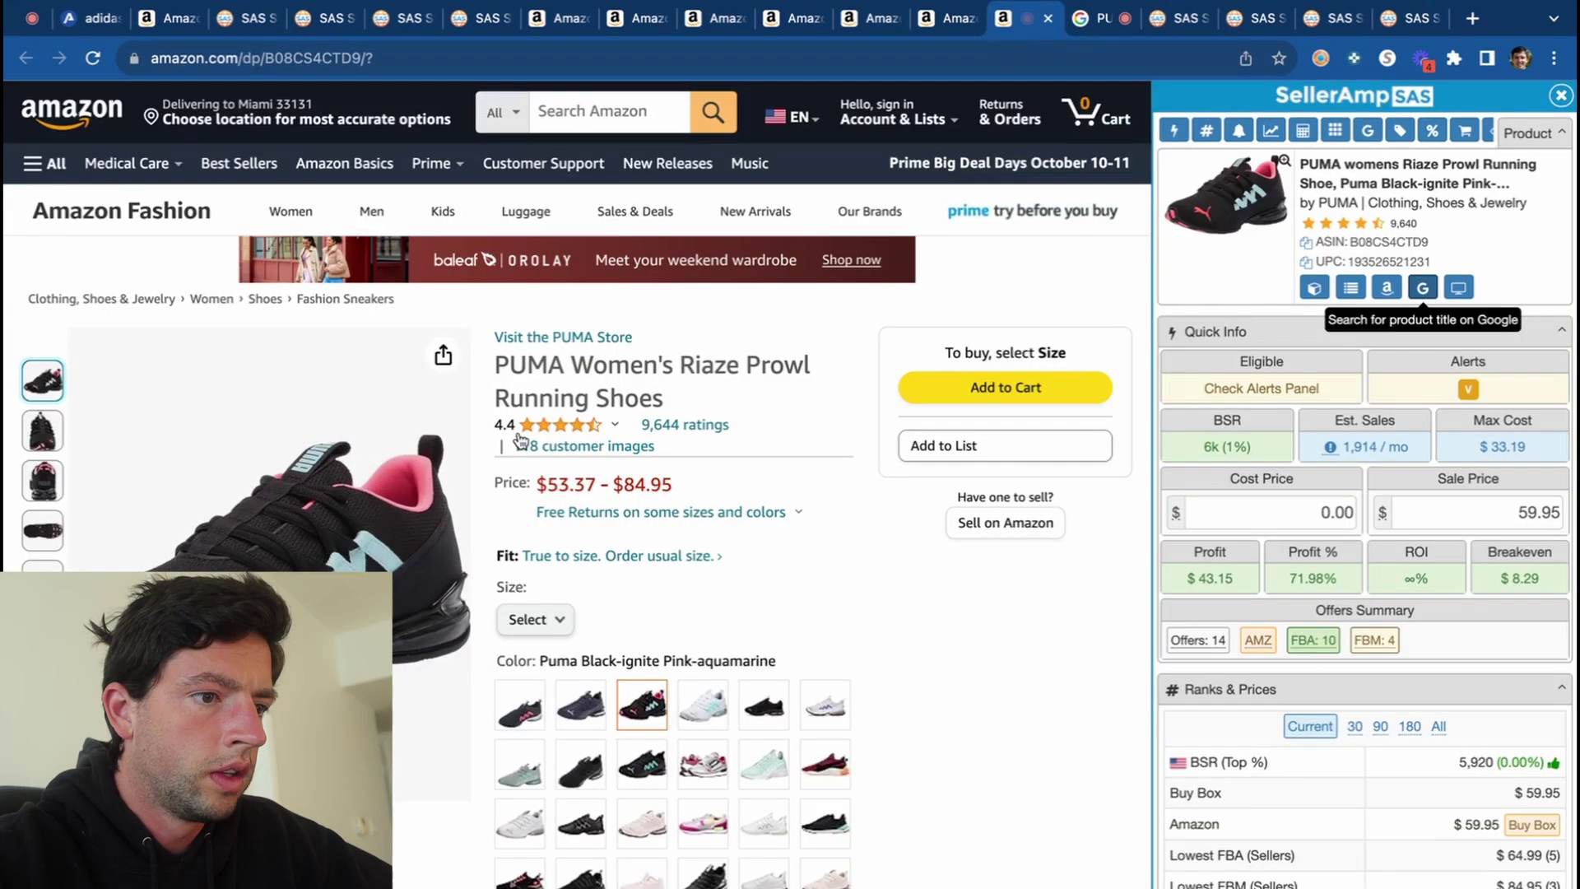
Show the Riaze Prowl's variations in Keepa and open the Puma Black-ignite Pink-aquamarine variation in size 12.
{"action": "scroll", "coordinate": [568, 436], "scroll_direction": "down", "scroll_amount": 10}
{"action": "left_click", "coordinate": [352, 237]}
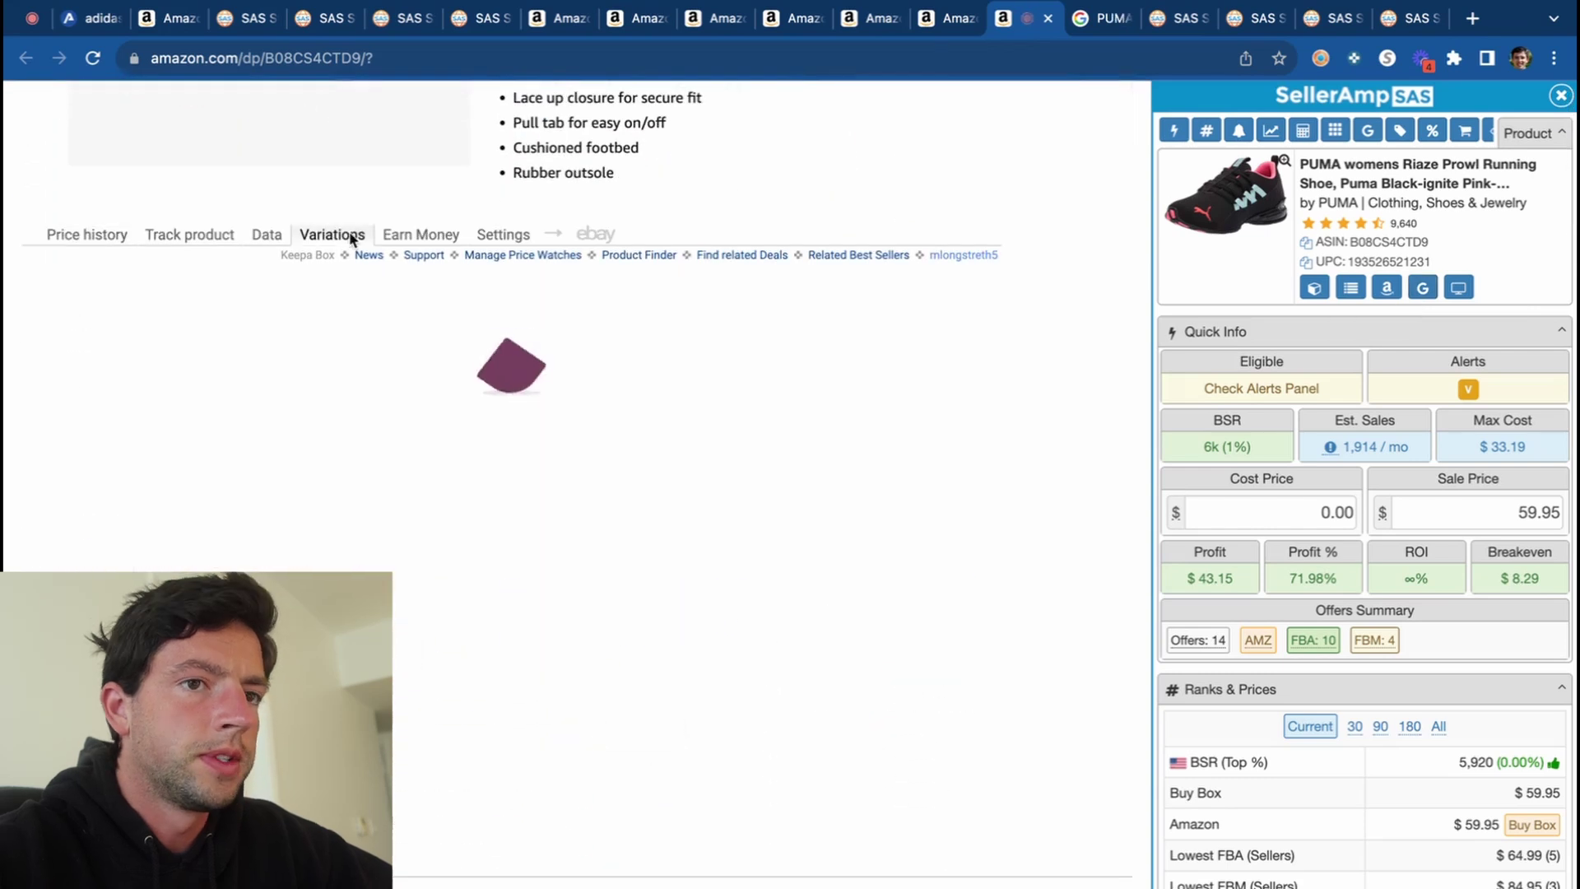
{"action": "scroll", "coordinate": [174, 527], "scroll_direction": "down", "scroll_amount": 2}
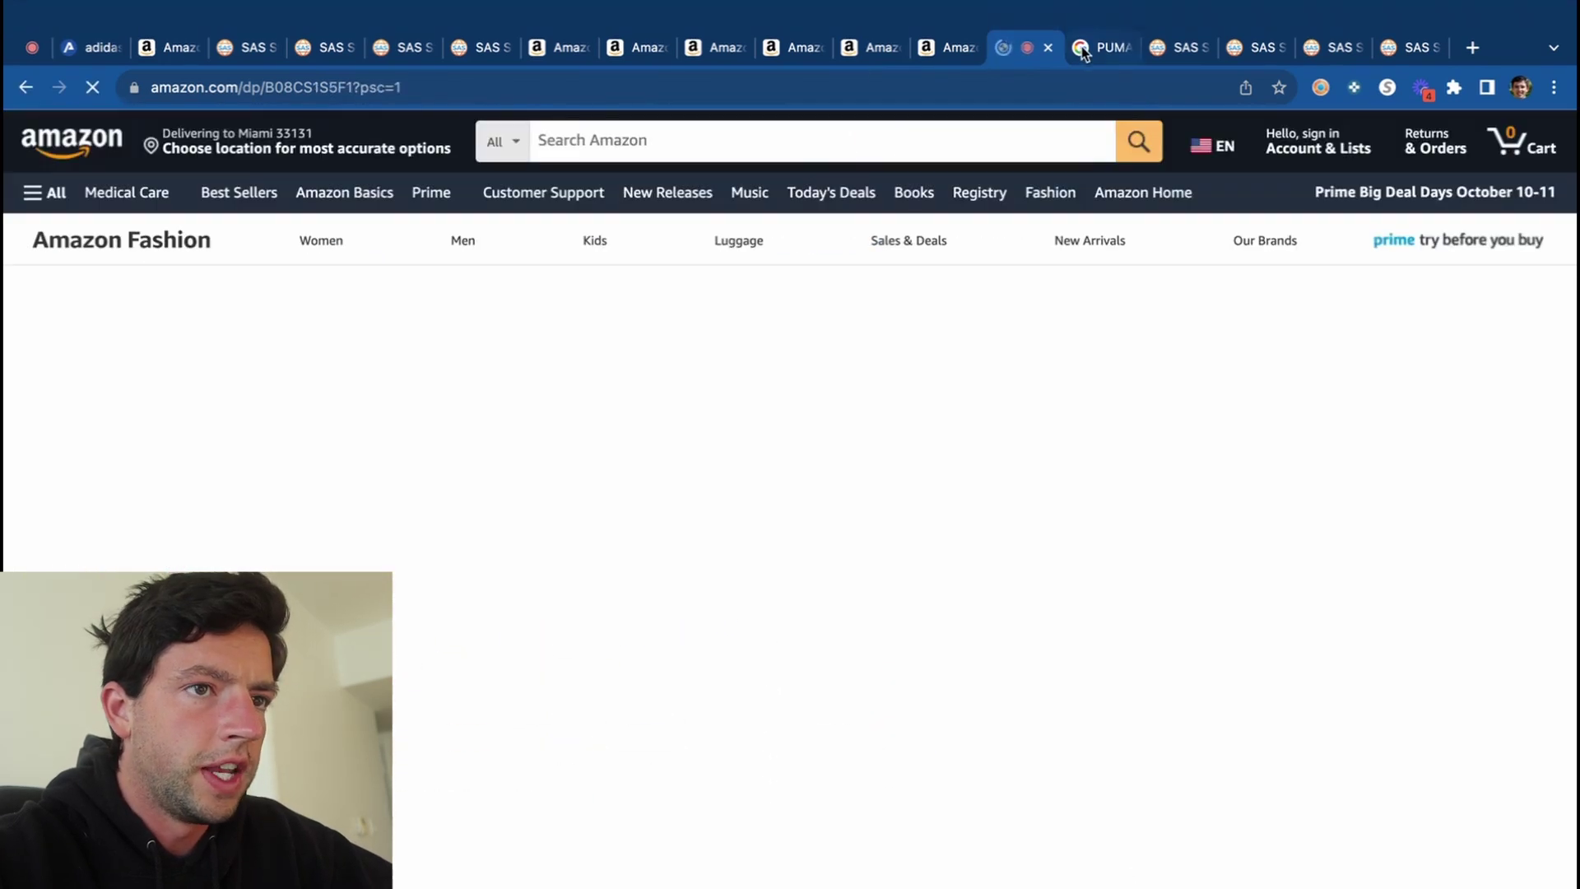
Check the Riaze Prowl's price on Puma's store from the Google results and set its SellerAmp cost price to 42.5.
{"action": "left_click", "coordinate": [1103, 18]}
{"action": "left_click", "coordinate": [258, 518]}
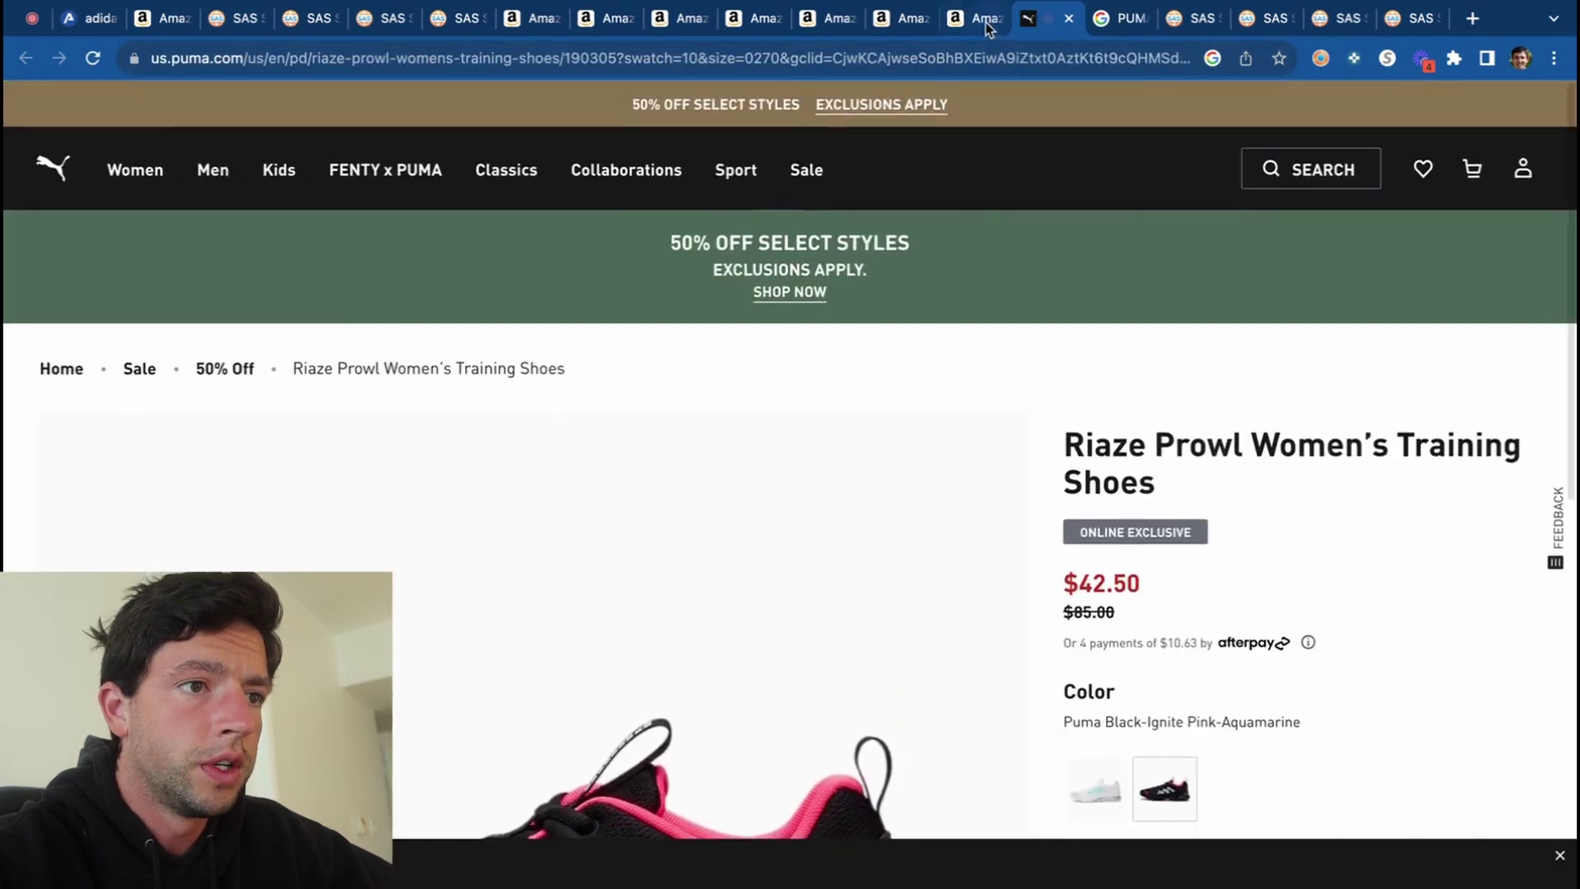
{"action": "left_click", "coordinate": [987, 20]}
{"action": "type", "text": "42.5"}
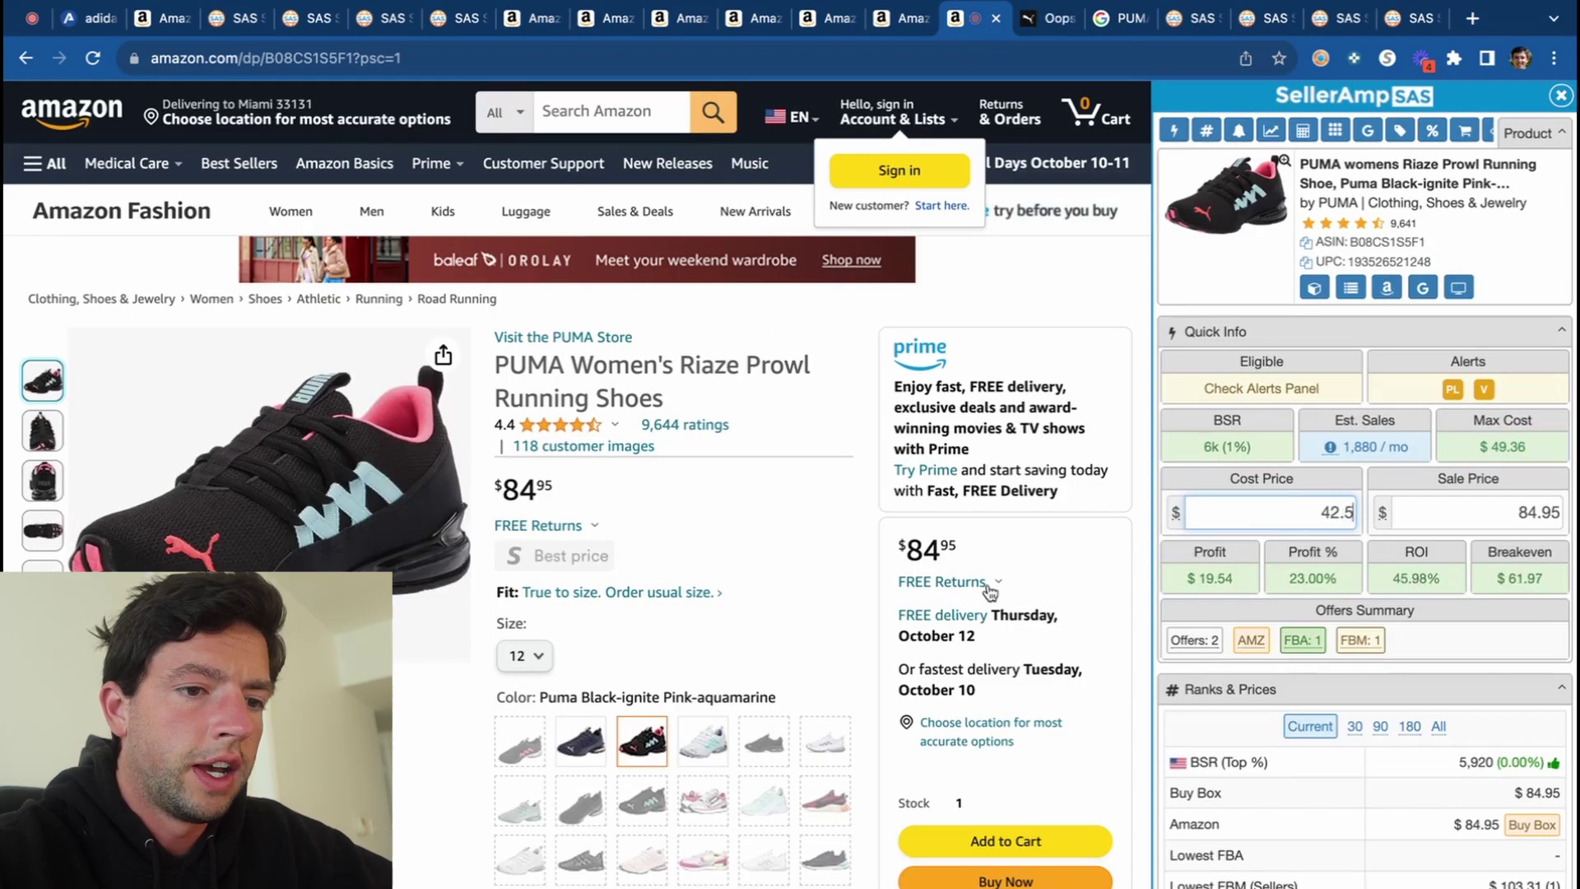
{"action": "scroll", "coordinate": [991, 591], "scroll_direction": "down", "scroll_amount": 5}
{"action": "scroll", "coordinate": [1053, 300], "scroll_direction": "up", "scroll_amount": 1}
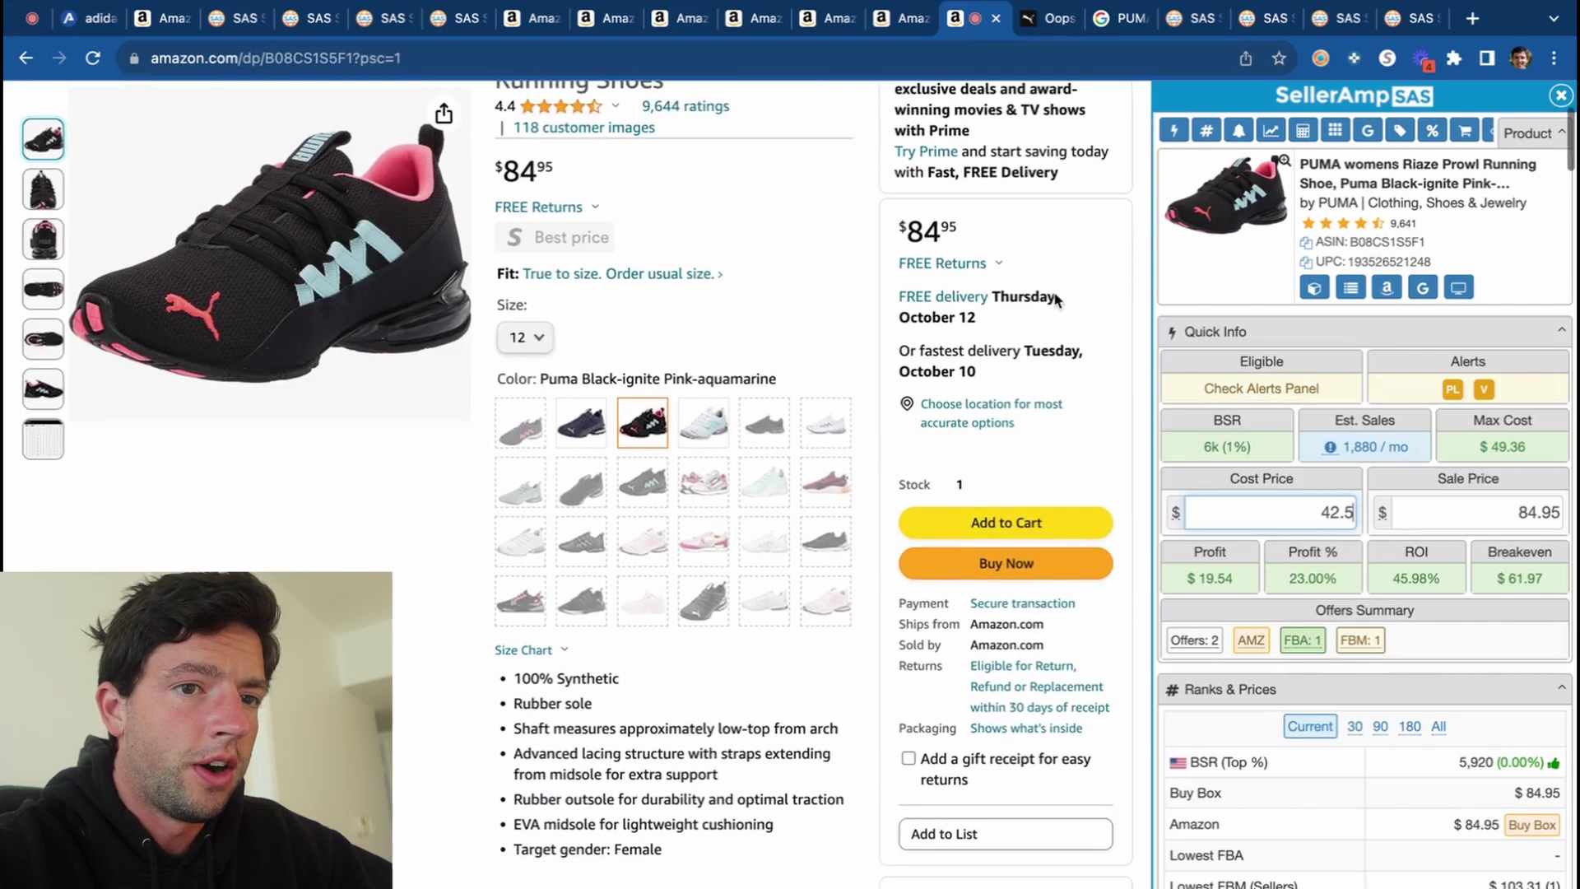
Examine the Riaze Prowl's Keepa Buy Box statistics and price history.
{"action": "scroll", "coordinate": [1074, 276], "scroll_direction": "down", "scroll_amount": 1}
{"action": "scroll", "coordinate": [1088, 216], "scroll_direction": "up", "scroll_amount": 5}
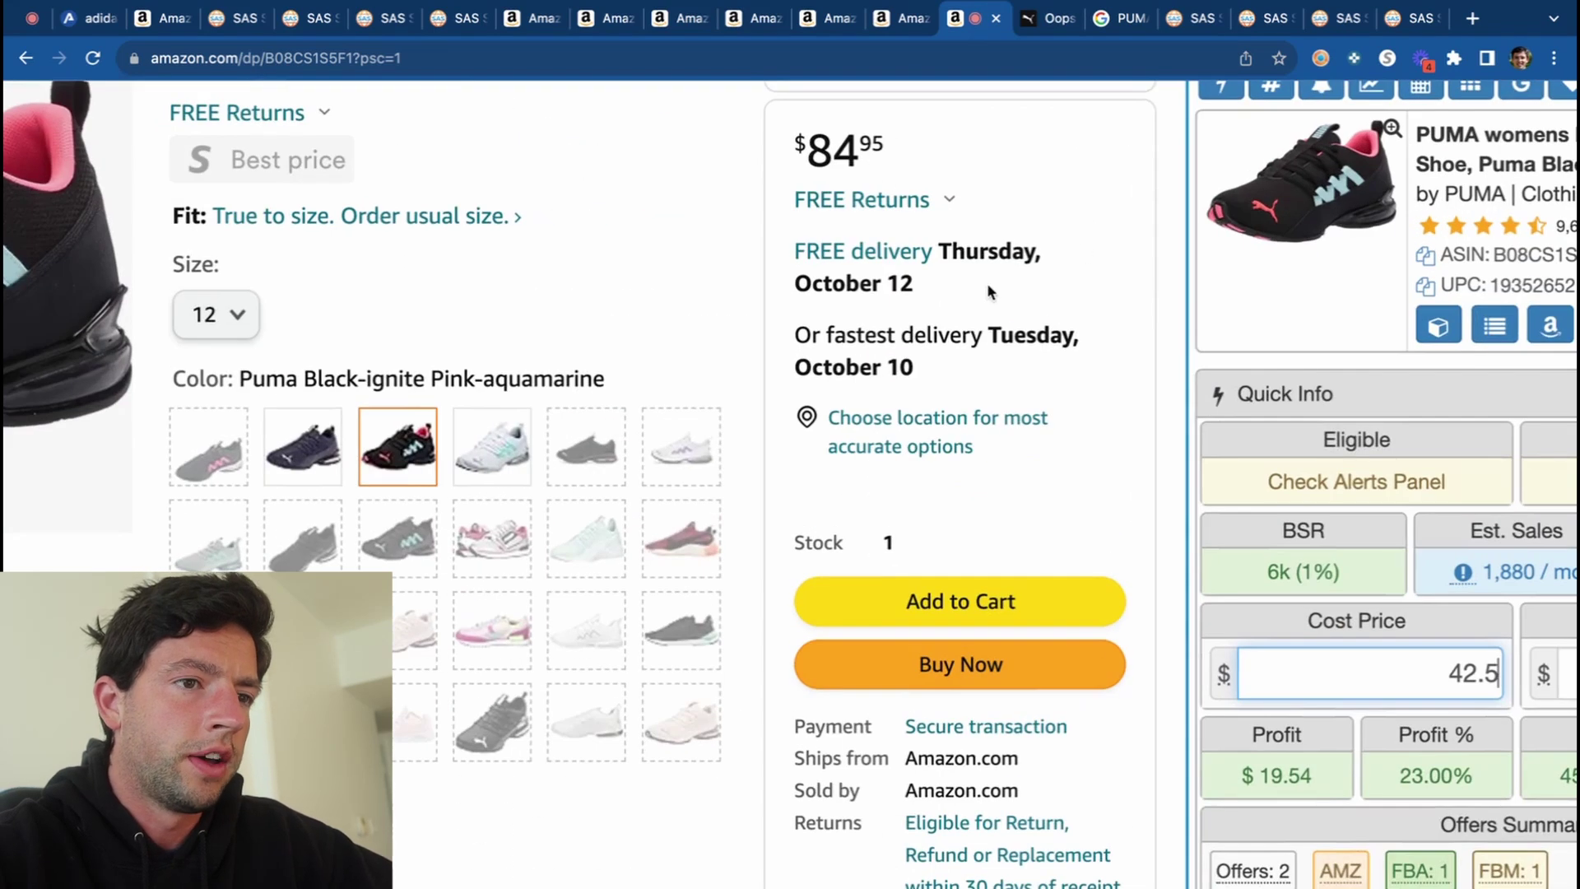
{"action": "scroll", "coordinate": [979, 292], "scroll_direction": "down", "scroll_amount": 5}
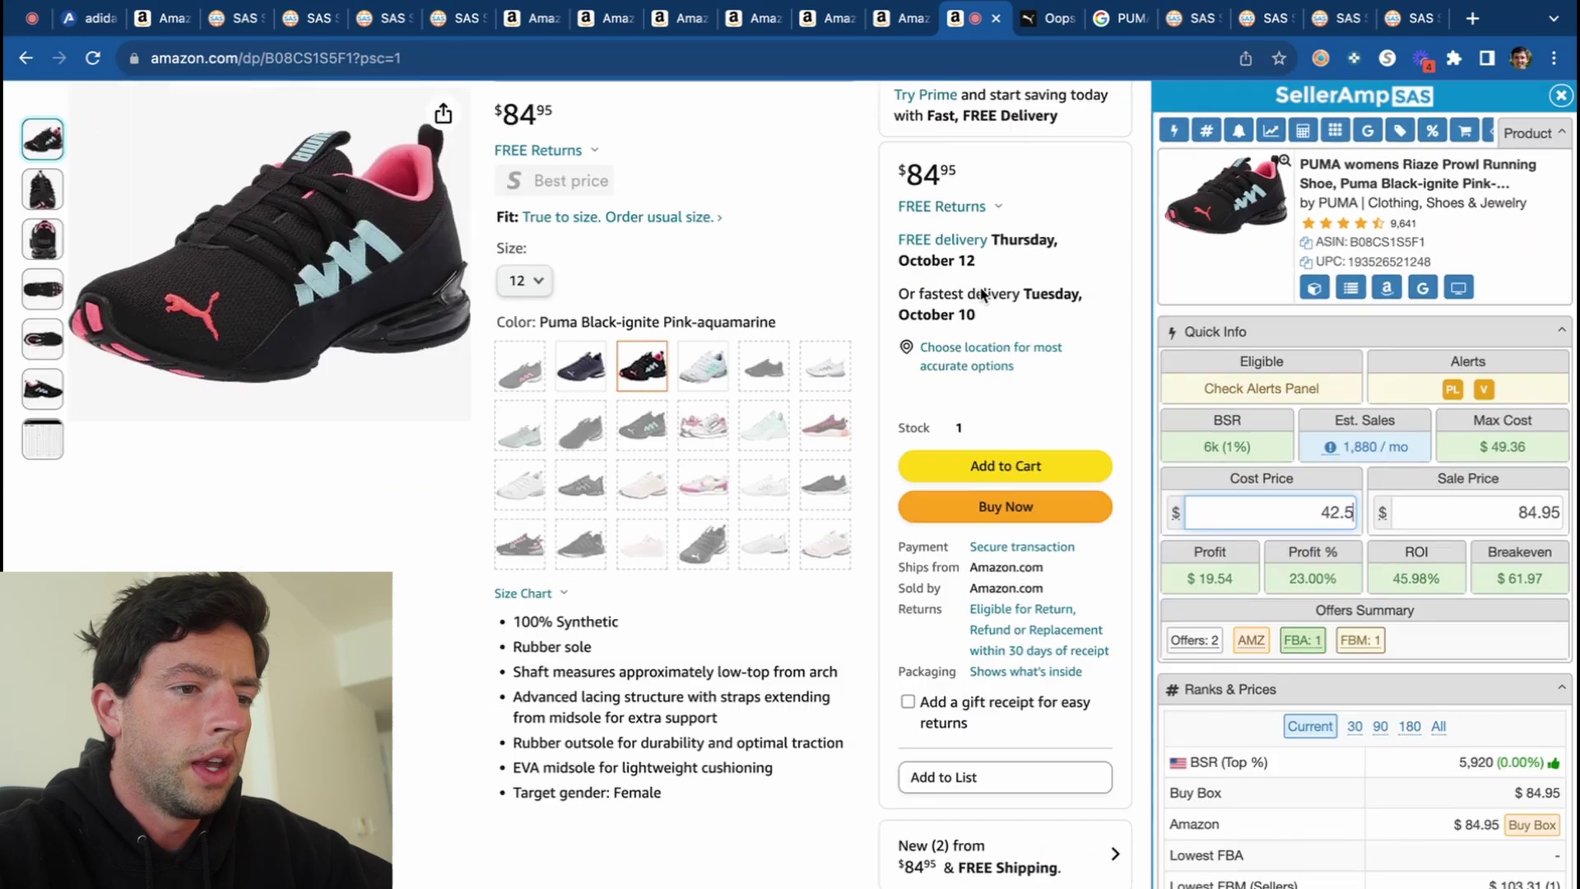
{"action": "scroll", "coordinate": [823, 338], "scroll_direction": "down", "scroll_amount": 10}
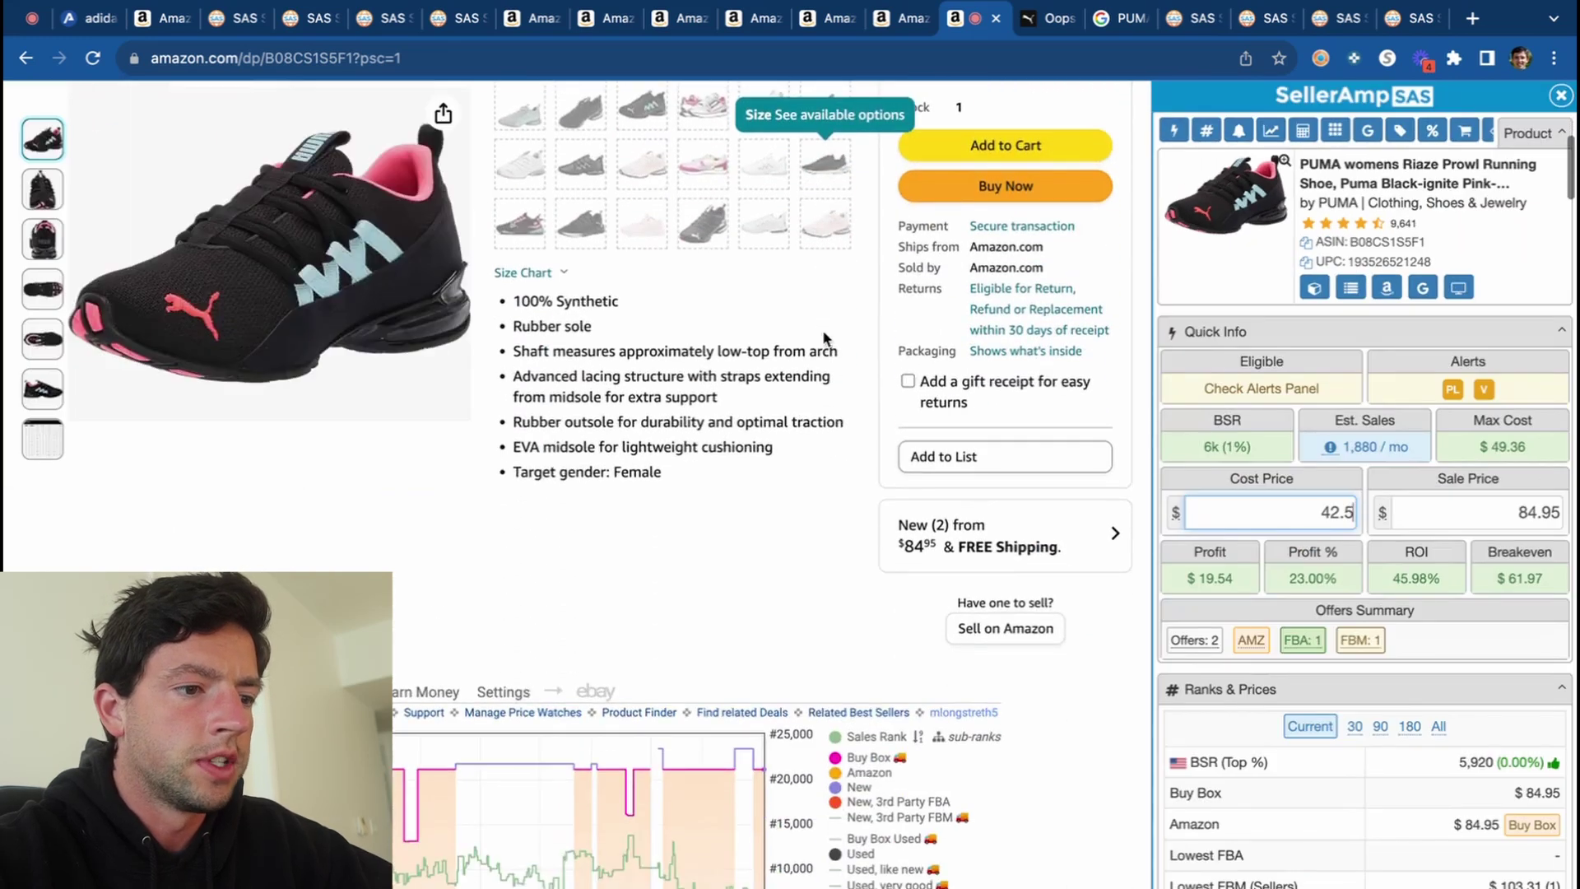
{"action": "left_click", "coordinate": [266, 255]}
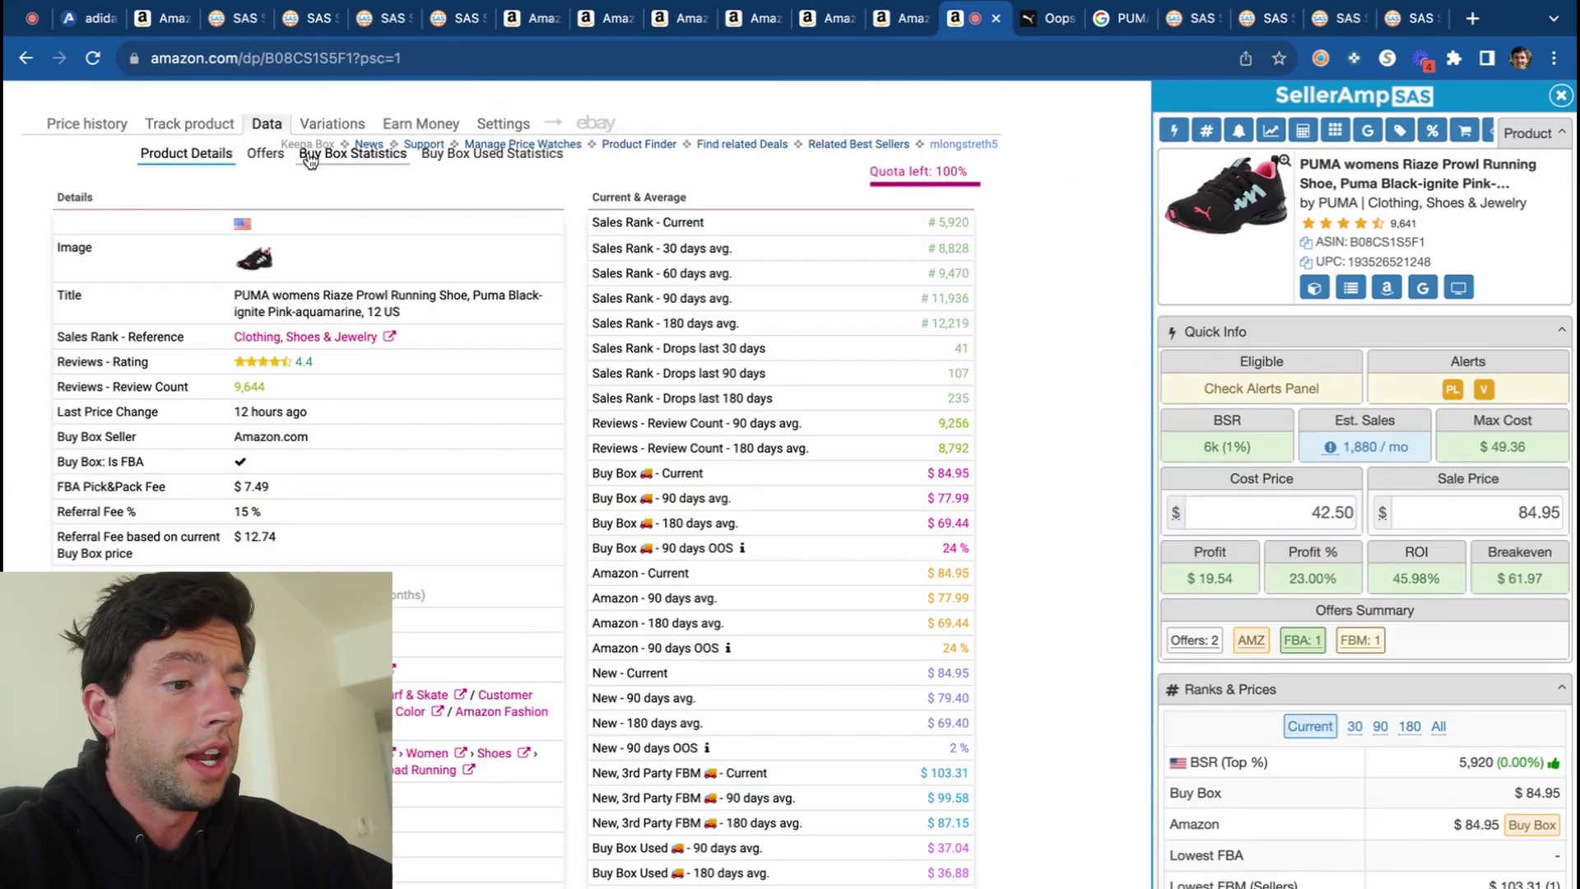
{"action": "left_click", "coordinate": [310, 158]}
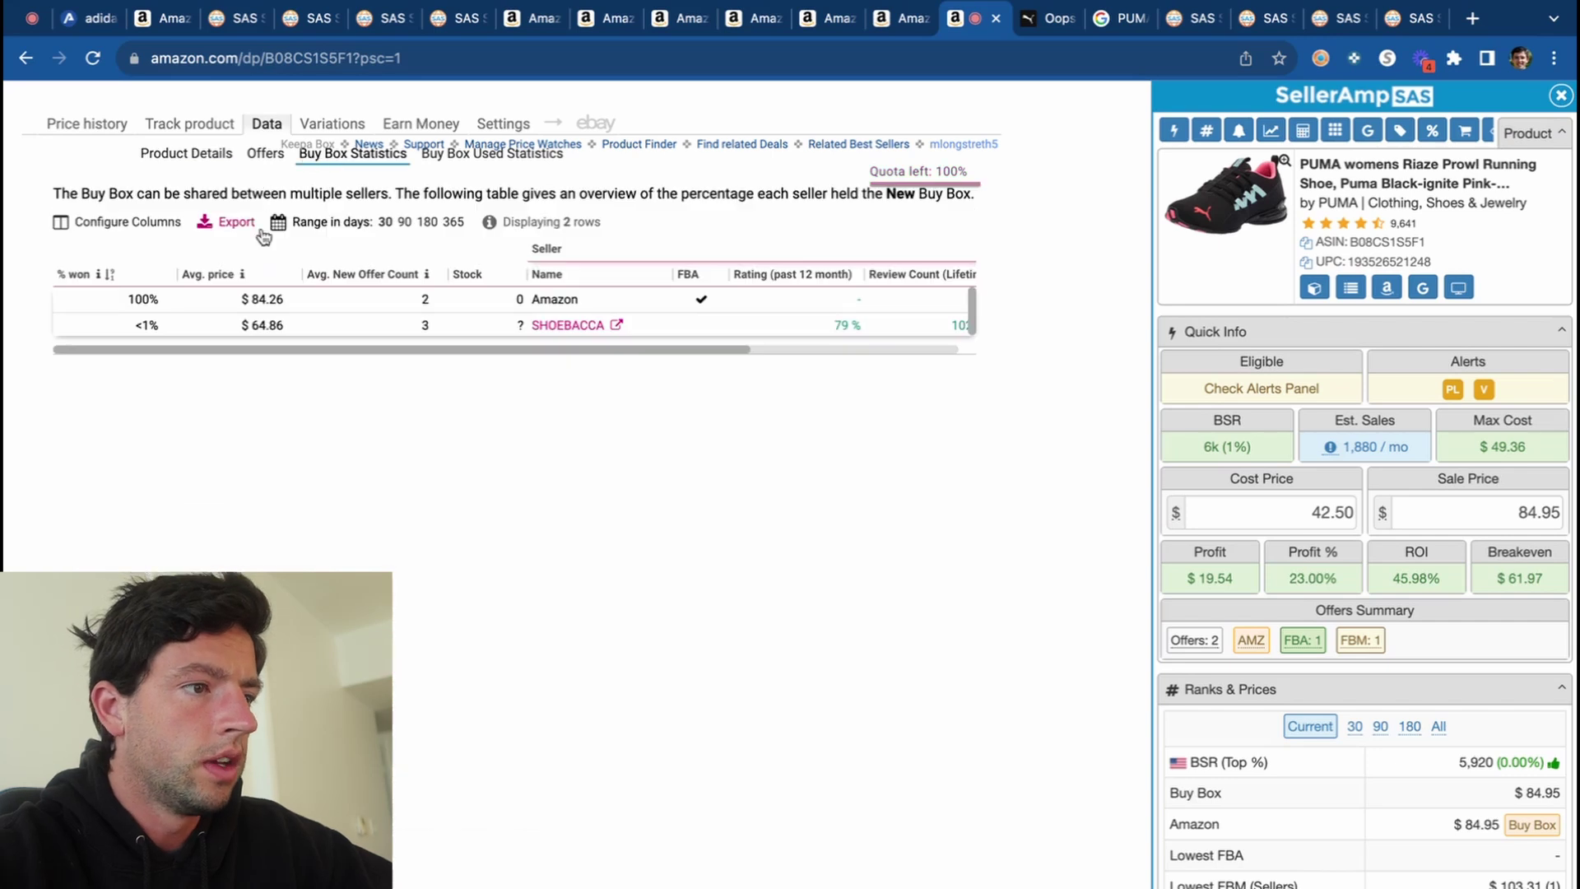
{"action": "left_click", "coordinate": [87, 123]}
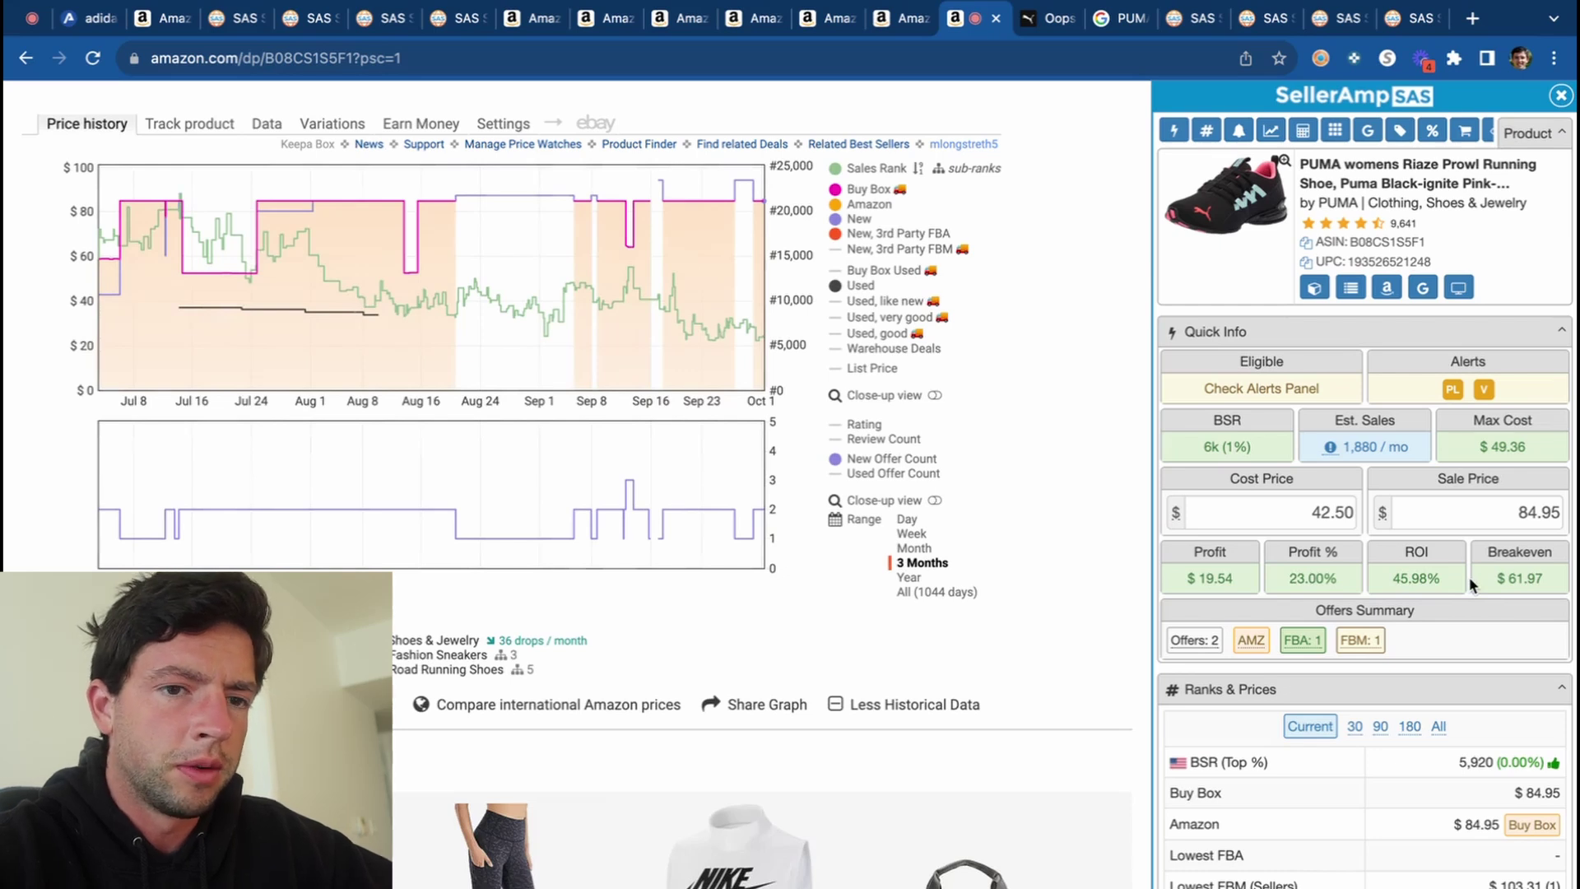
Close the Riaze Prowl listing and its retail pages, and look up the Puma Viz Runner's title on Google.
{"action": "left_click", "coordinate": [1001, 18]}
{"action": "left_click", "coordinate": [1001, 18]}
{"action": "left_click", "coordinate": [1001, 19]}
{"action": "left_click", "coordinate": [901, 23]}
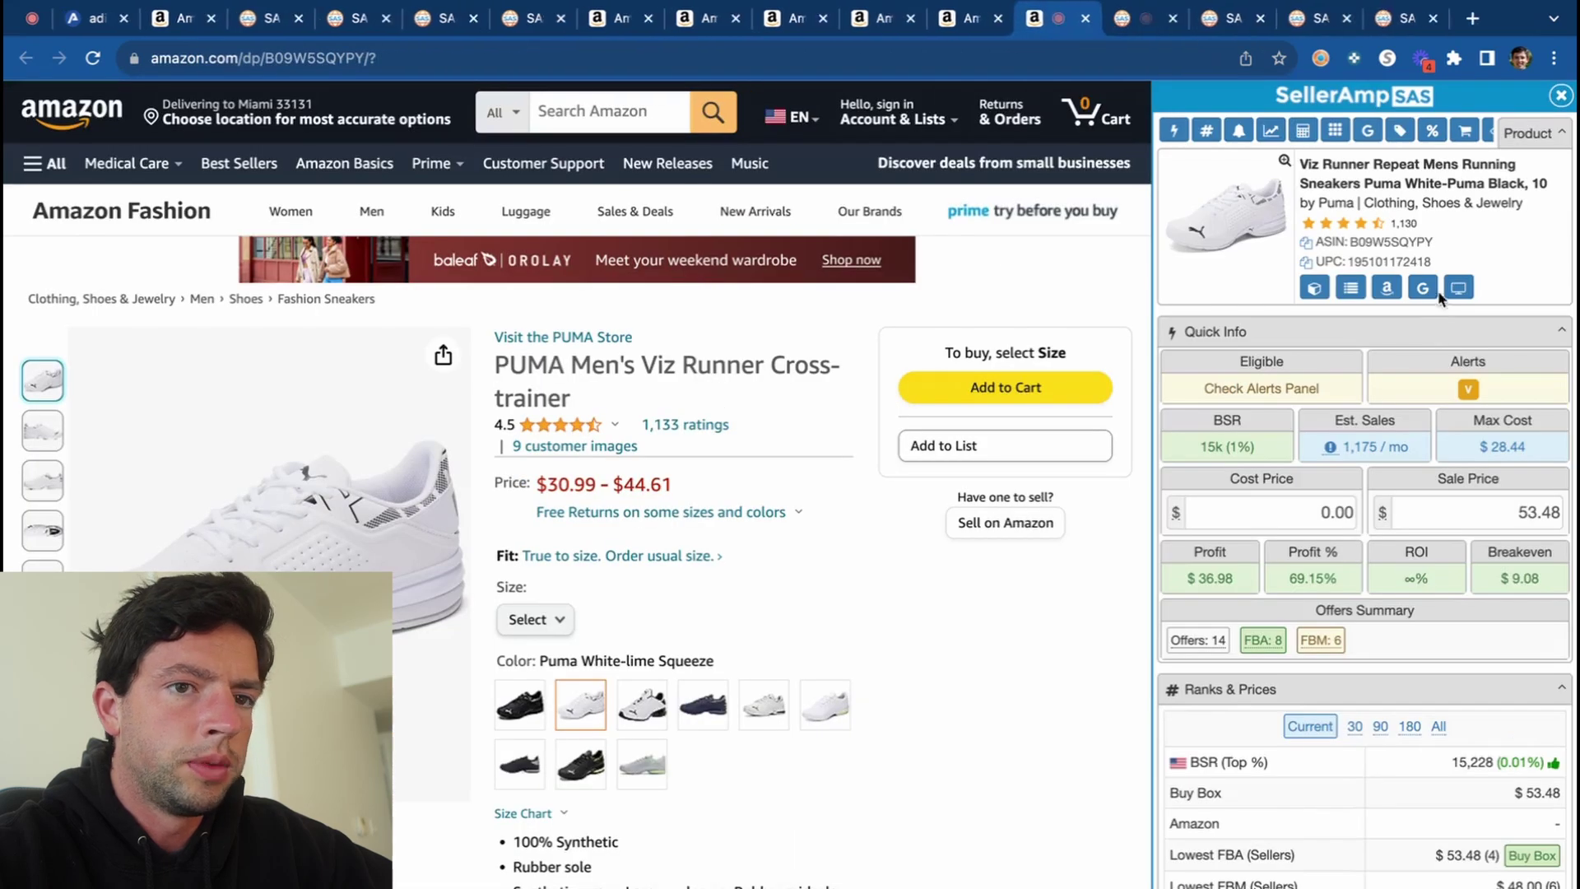
{"action": "left_click", "coordinate": [1423, 288]}
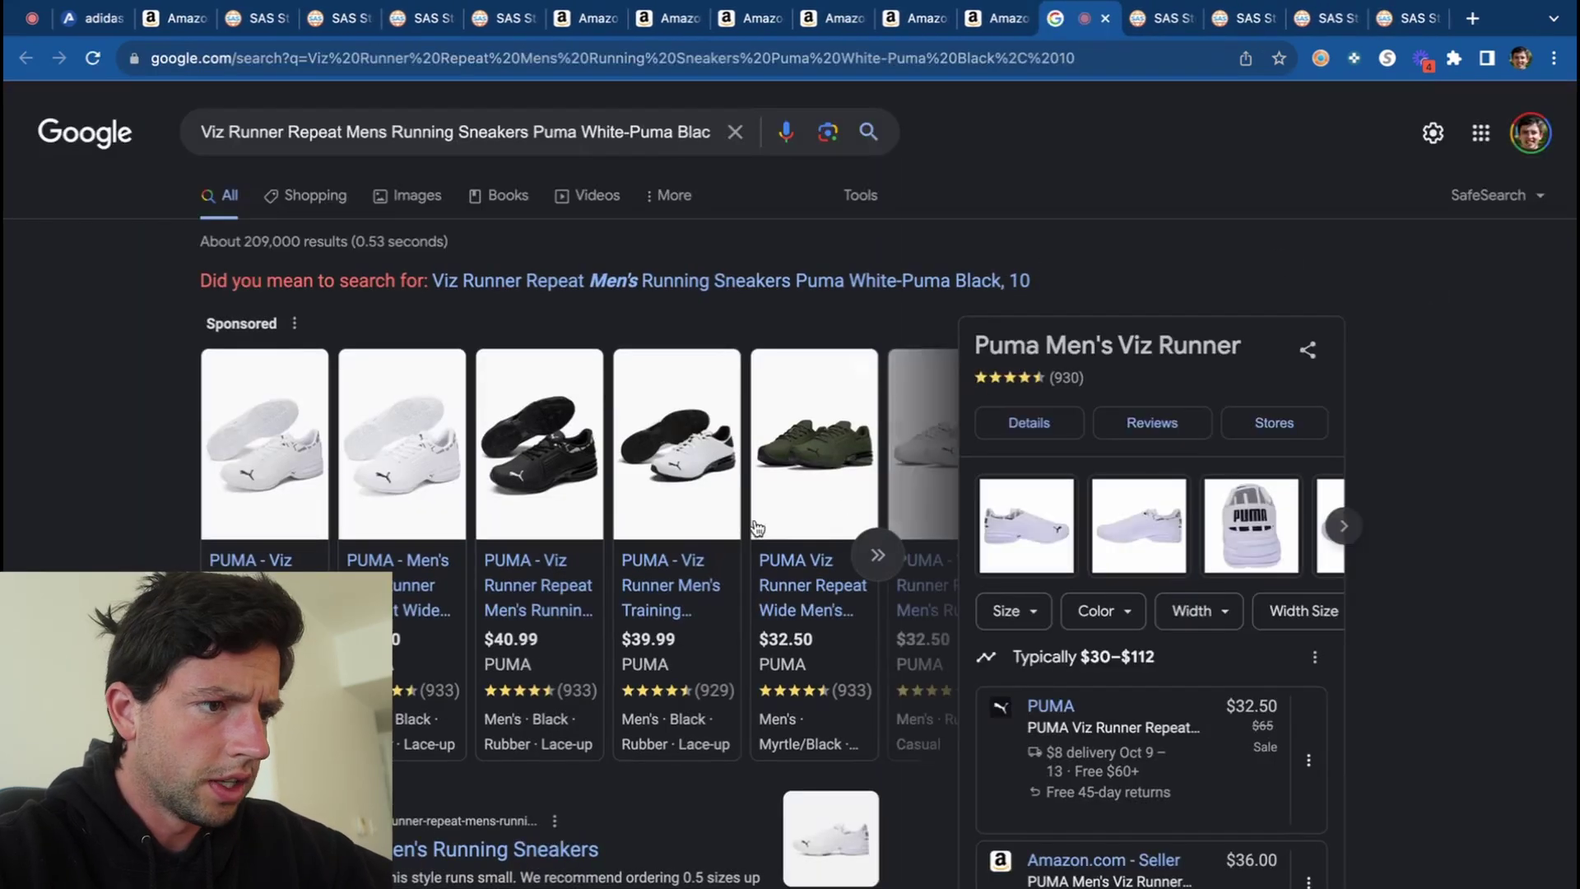
Check the Viz Runner's available sizes on Amazon and compare its price with the retailers in the Google results.
{"action": "left_click", "coordinate": [1008, 19]}
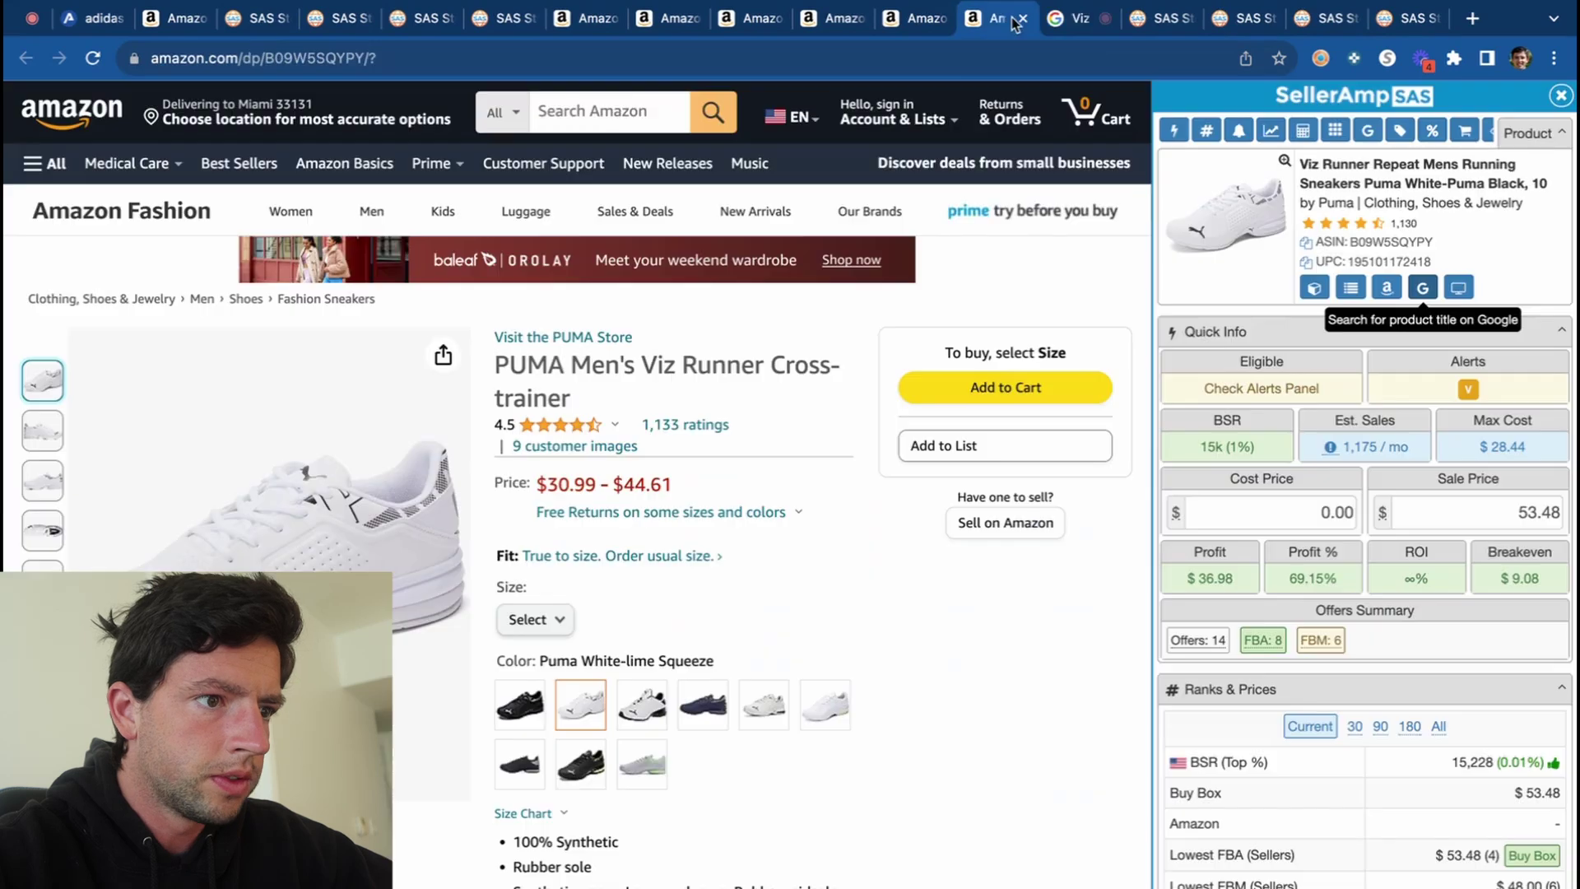
{"action": "left_click", "coordinate": [535, 619]}
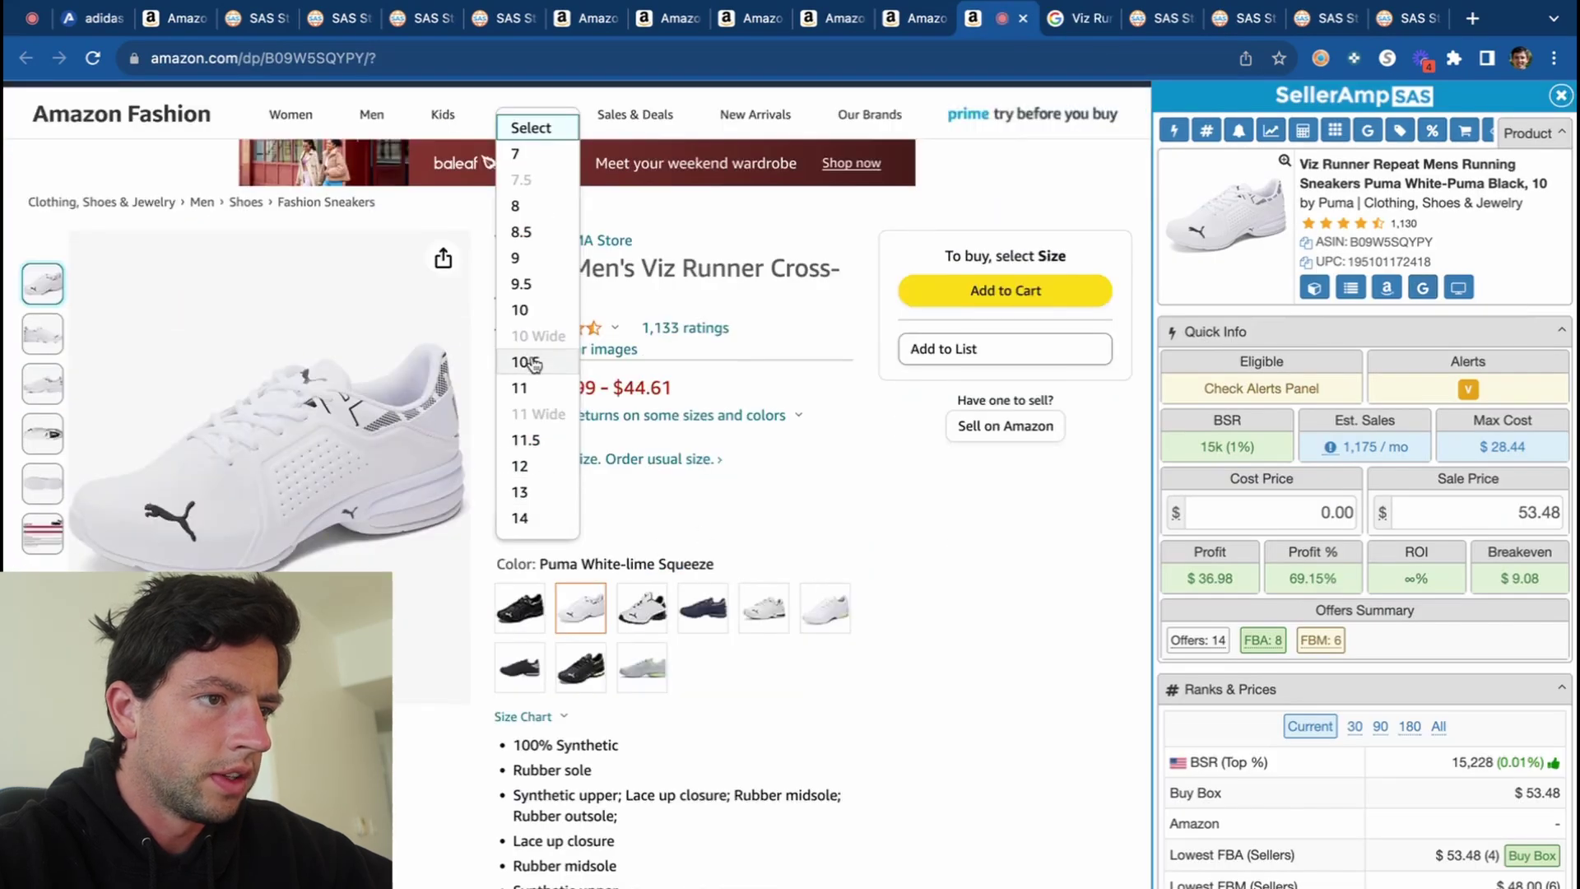
{"action": "left_click", "coordinate": [1095, 23]}
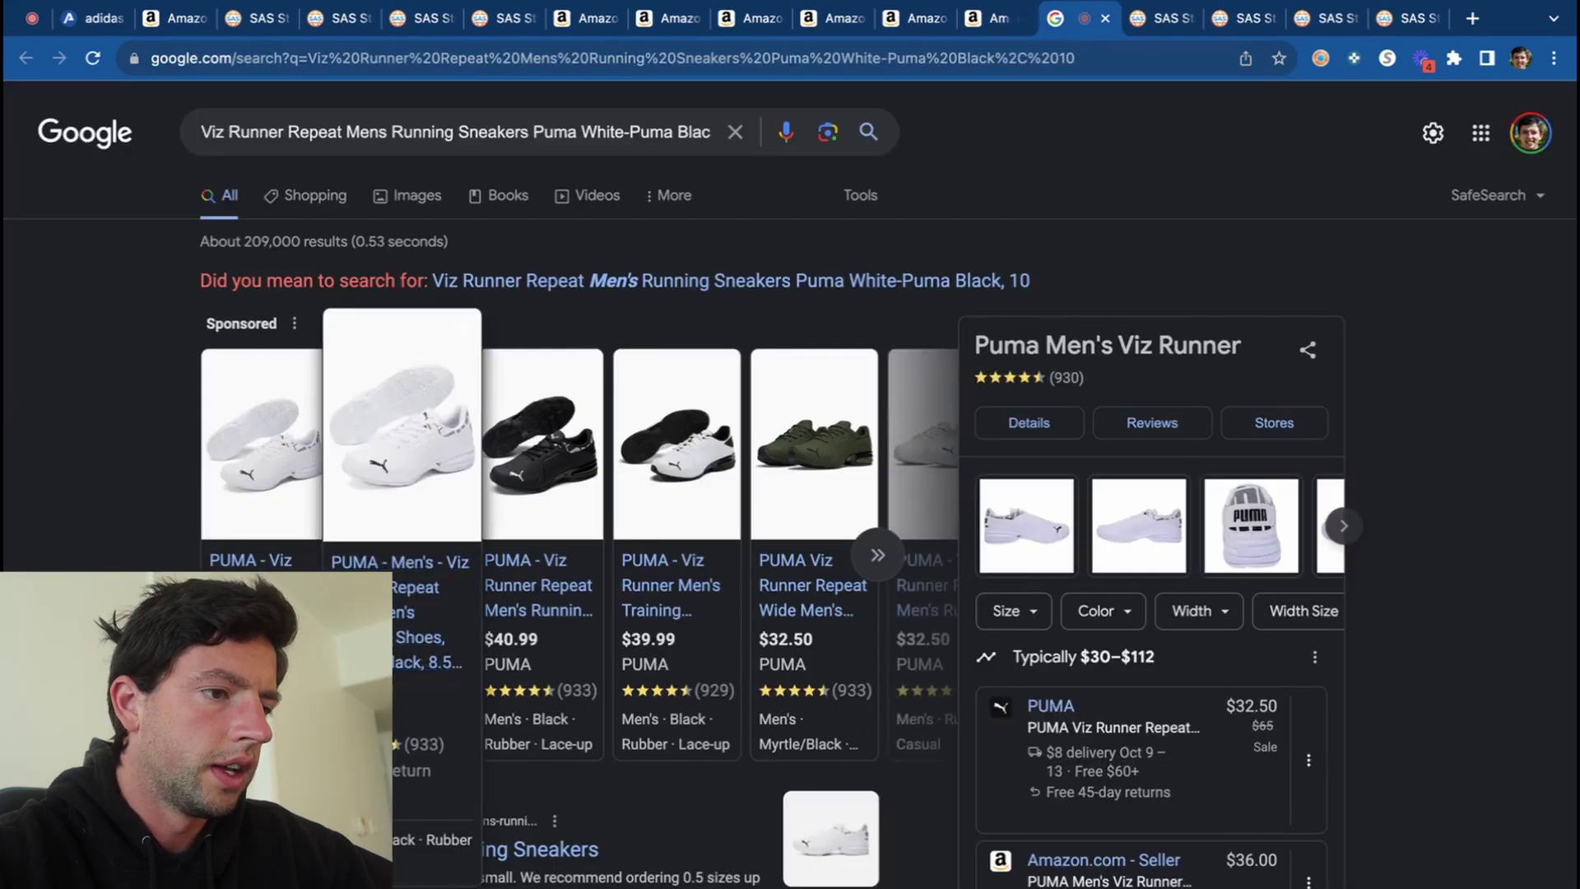
{"action": "scroll", "coordinate": [336, 466], "scroll_direction": "down", "scroll_amount": 3}
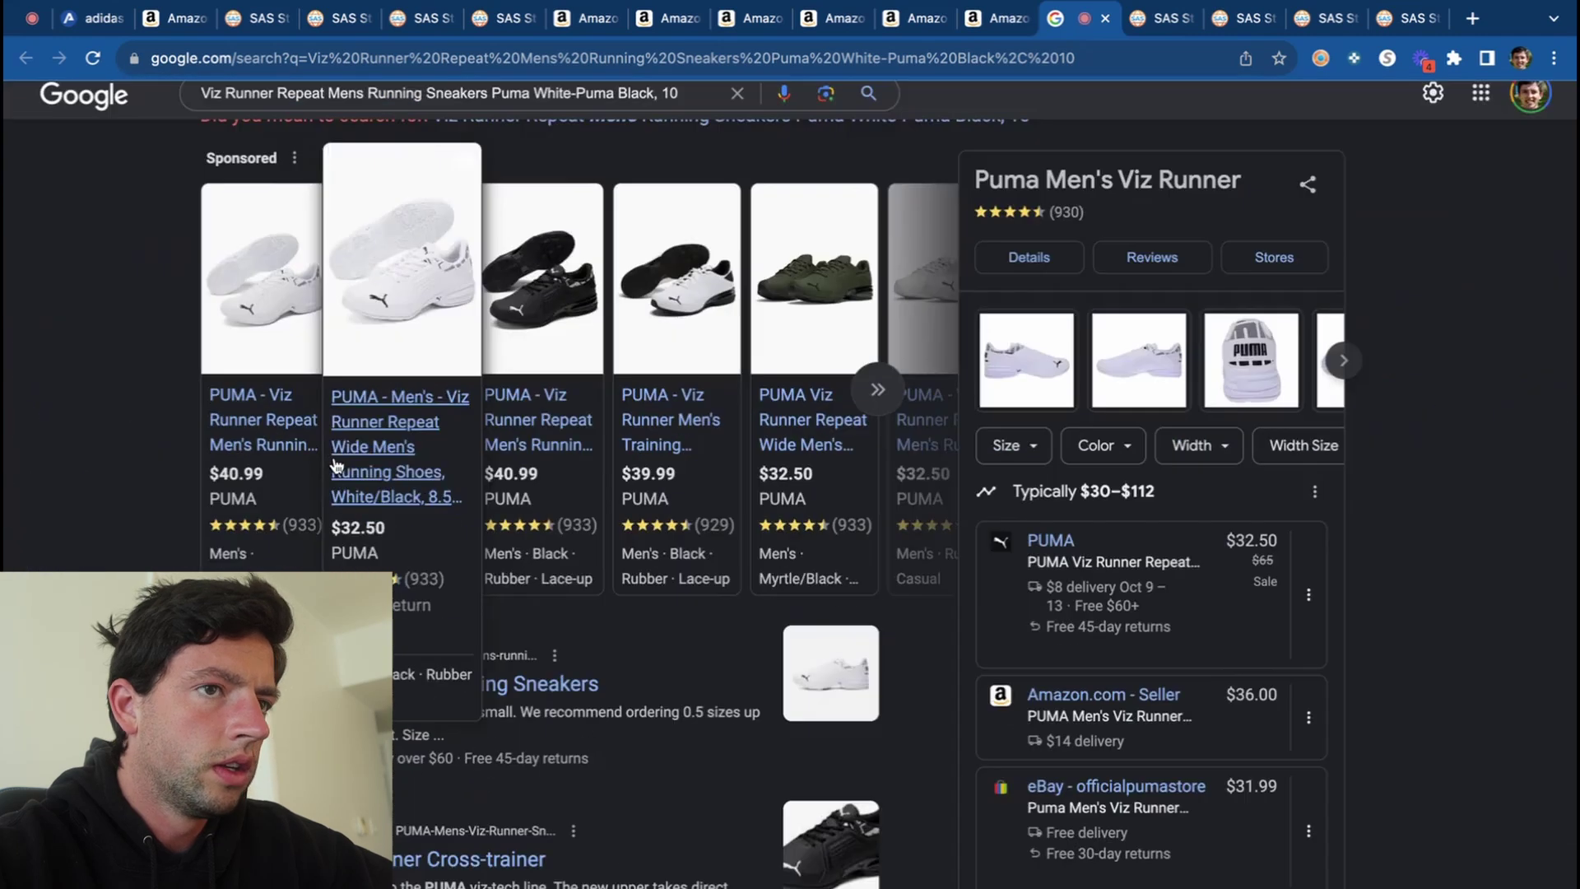
Close the Viz Runner listing and its Google search, and view the Puma Smash V2 listing's Keepa price history.
{"action": "left_click", "coordinate": [999, 18]}
{"action": "left_click", "coordinate": [1023, 18]}
{"action": "left_click", "coordinate": [1023, 18]}
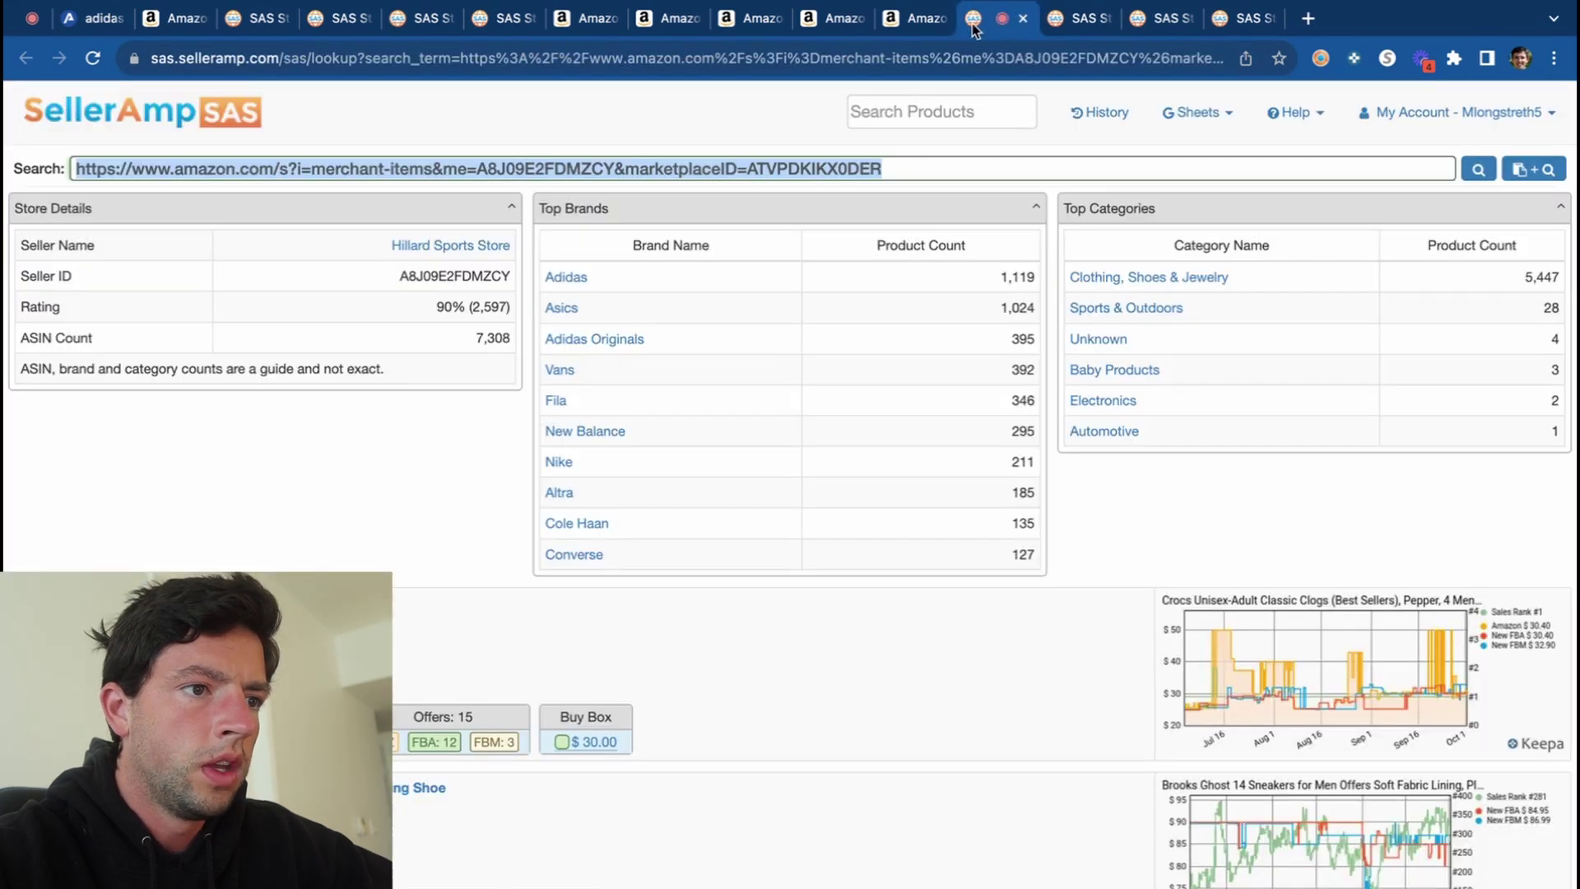
{"action": "left_click", "coordinate": [922, 18]}
{"action": "scroll", "coordinate": [692, 466], "scroll_direction": "down", "scroll_amount": 10}
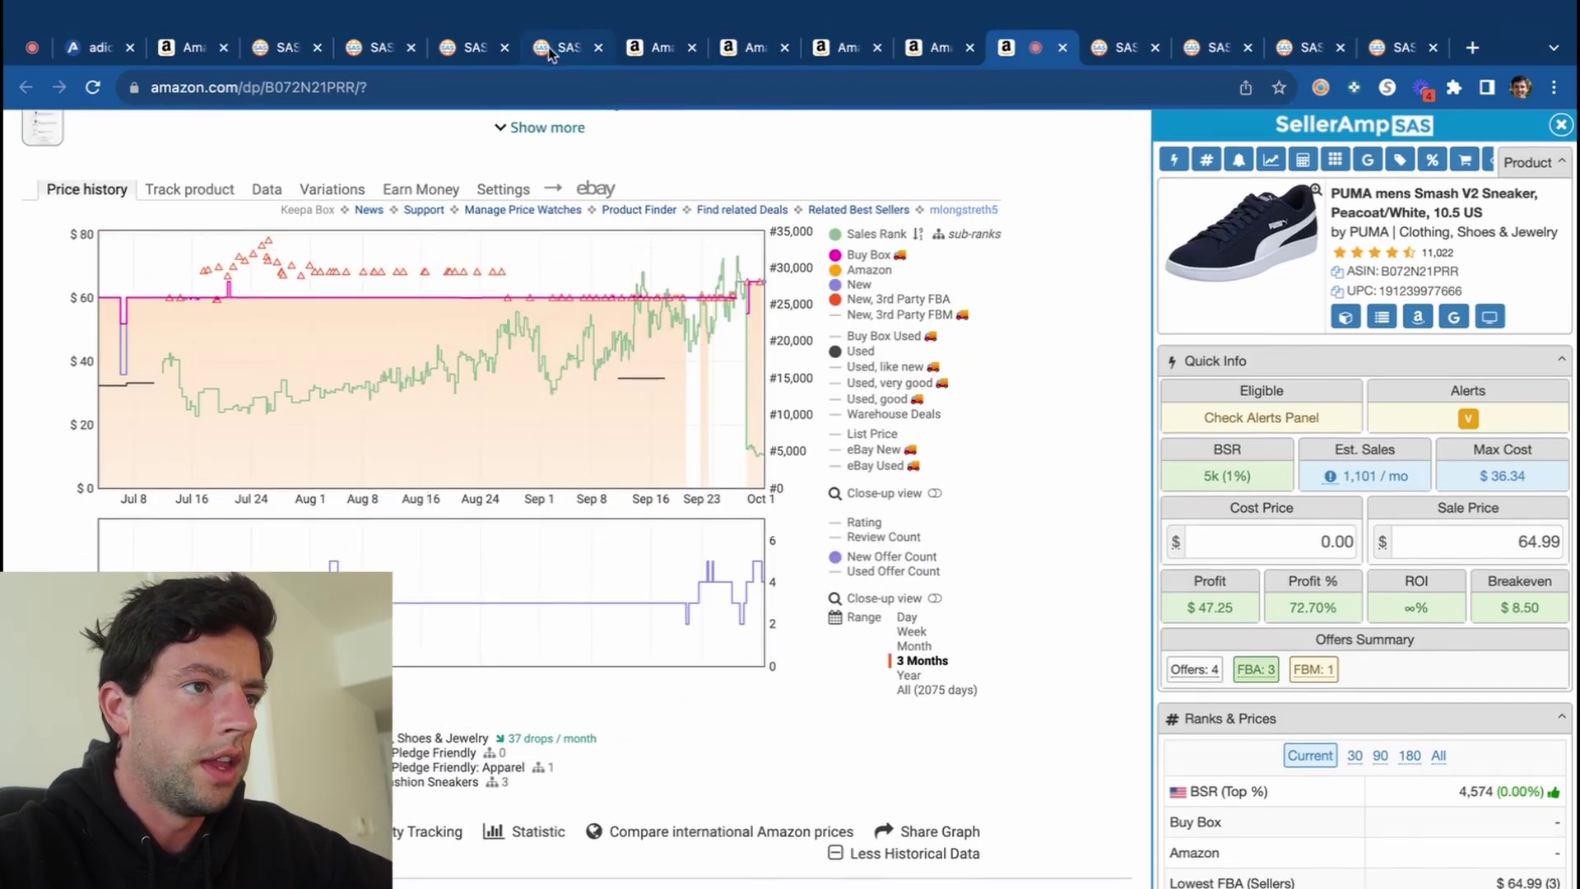
Review the League Outfitters and Top-Knotch storefront summaries in SellerAmp, checking Top-Knotch's Nike entry, and close Top-Knotch's page.
{"action": "left_click", "coordinate": [549, 51]}
{"action": "left_click", "coordinate": [453, 52]}
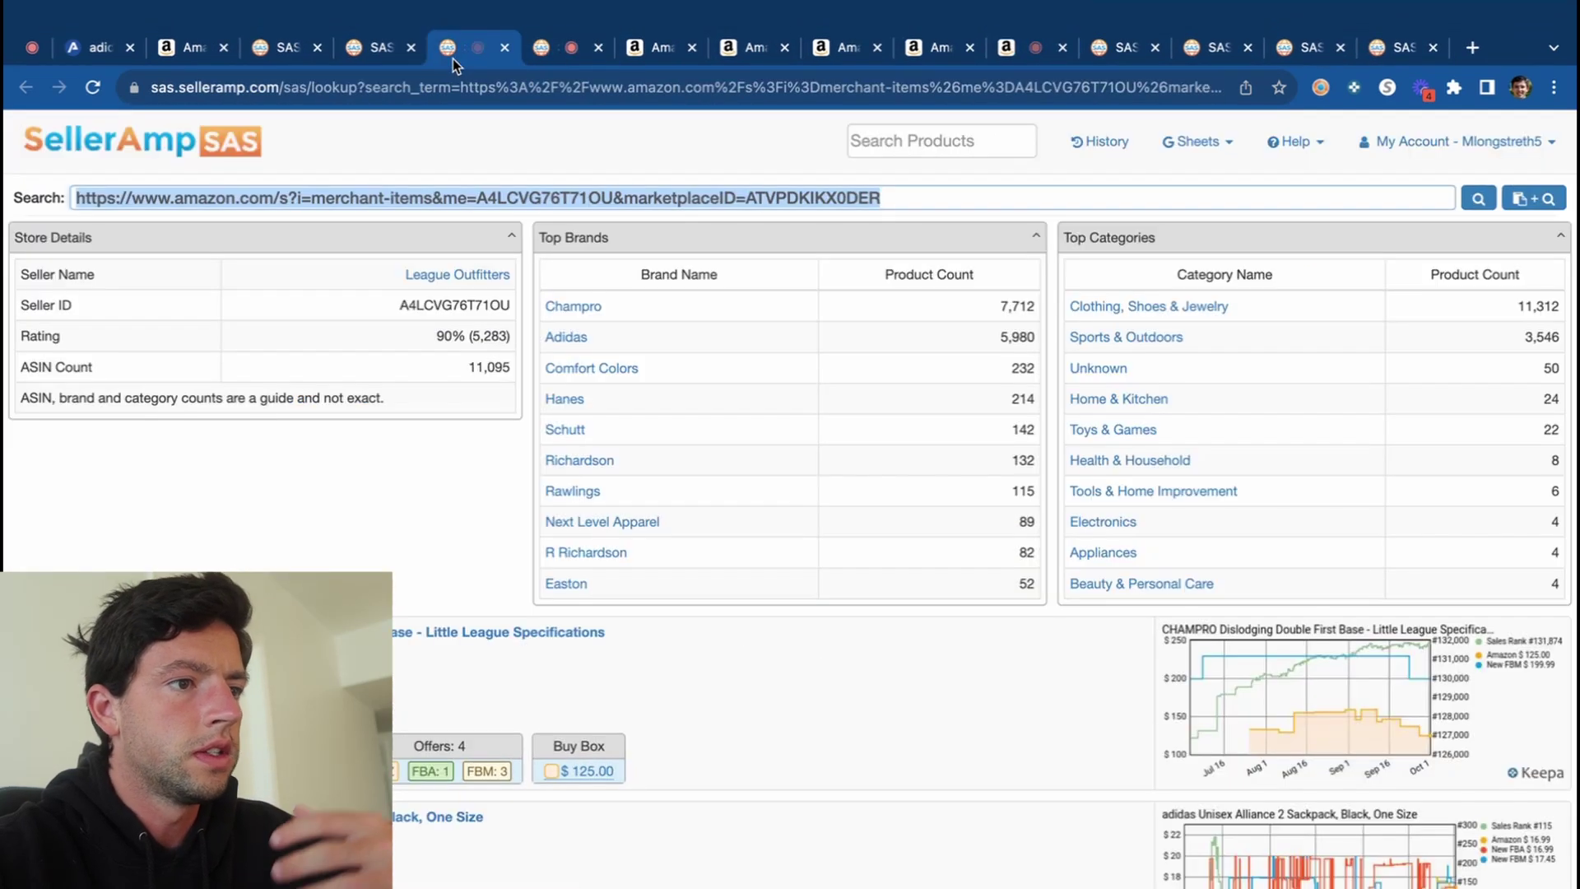
{"action": "left_click", "coordinate": [367, 47]}
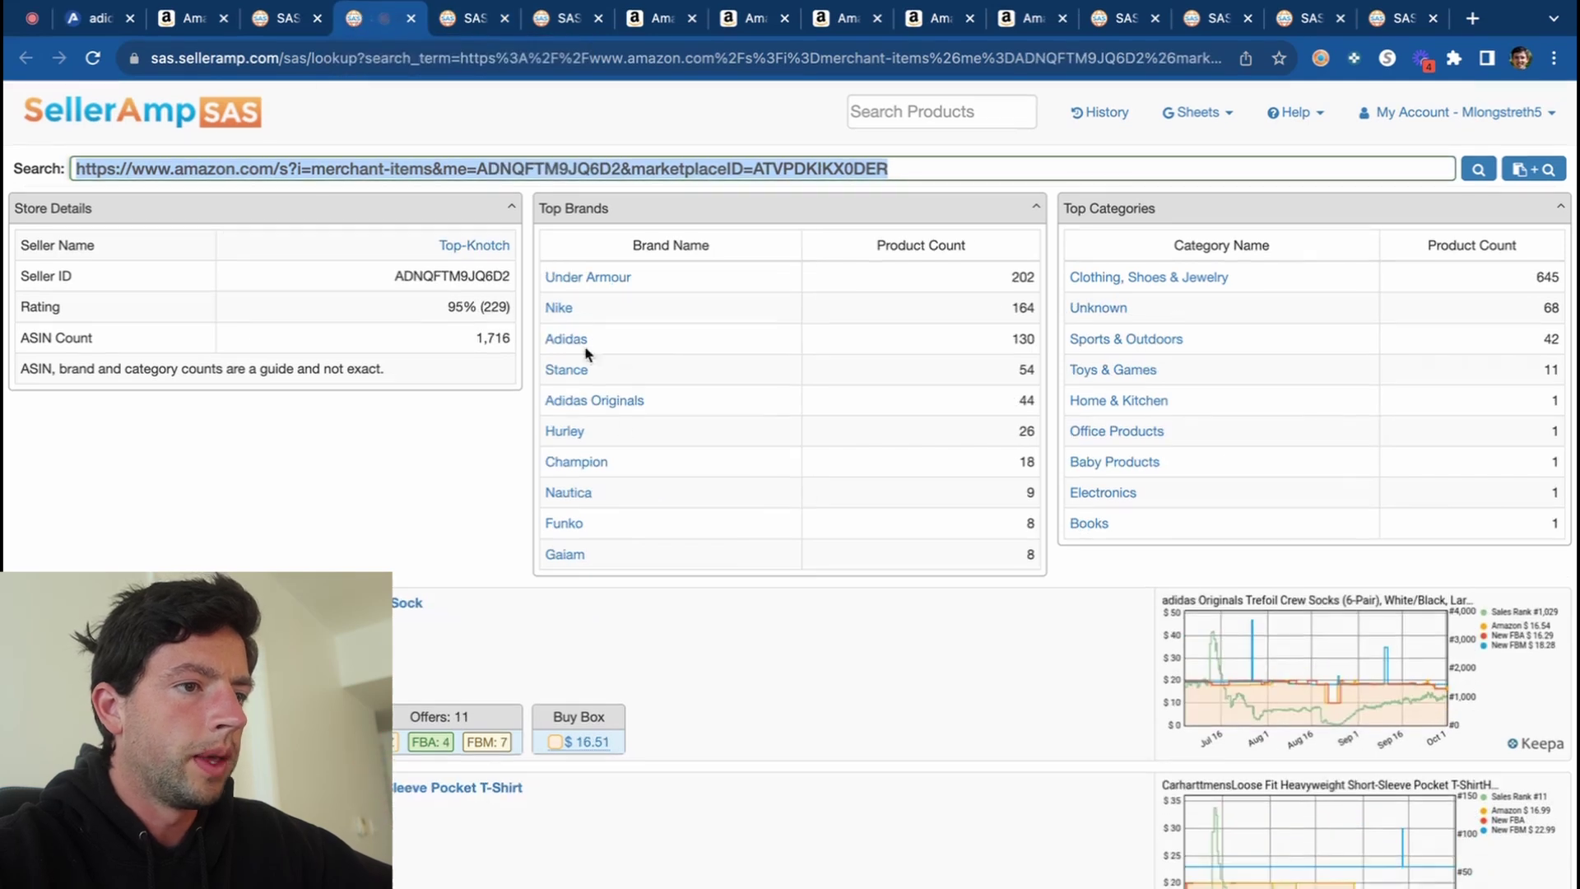
{"action": "left_click", "coordinate": [564, 315]}
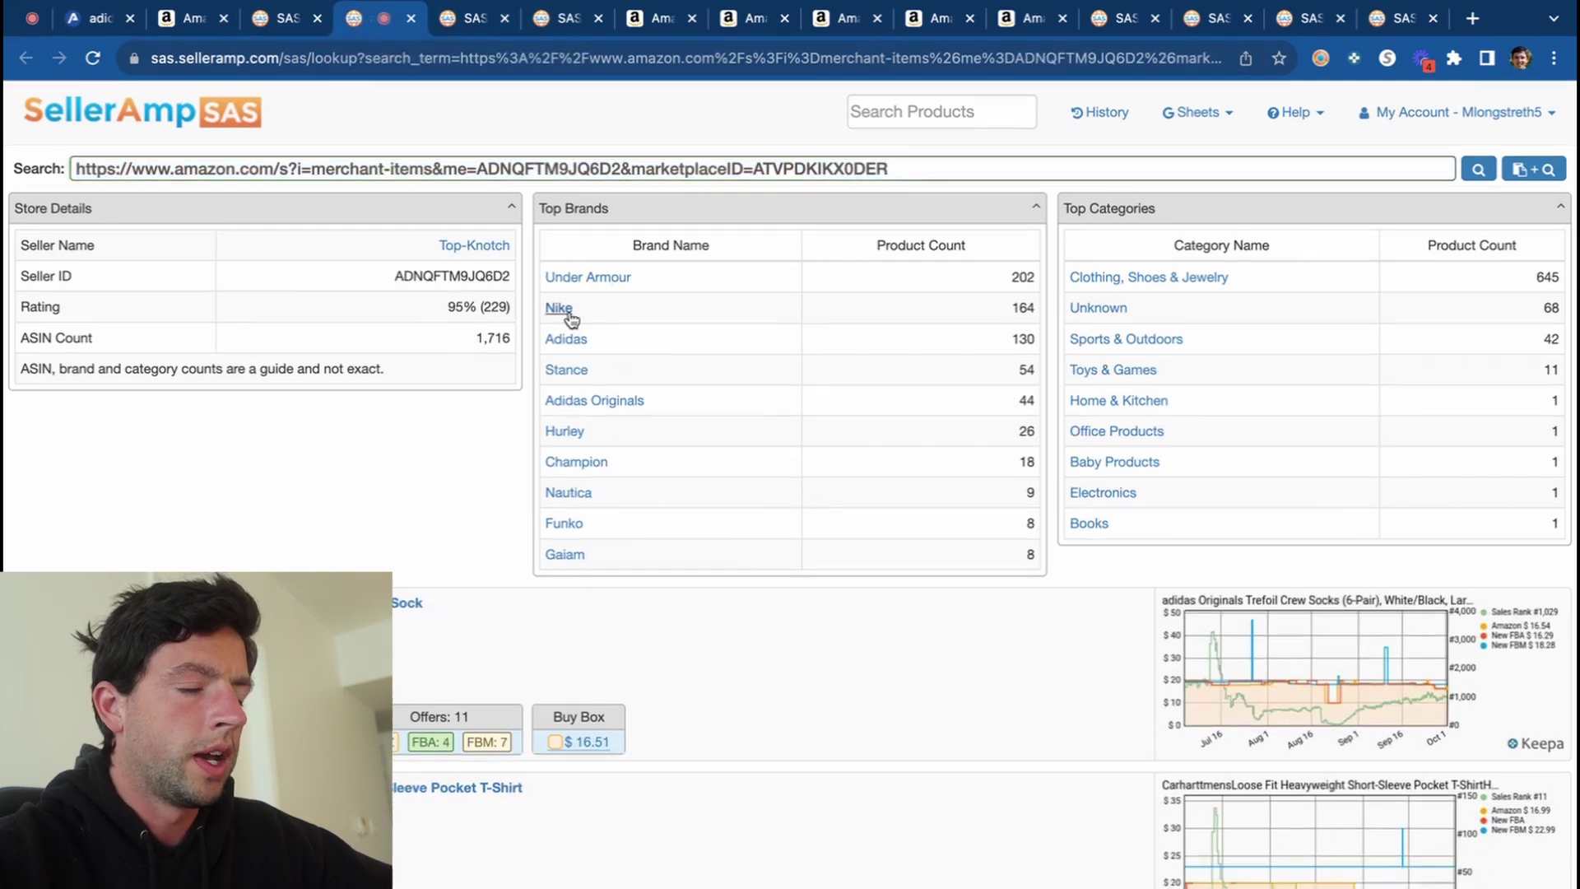
{"action": "left_click", "coordinate": [410, 23]}
View the Nike Women's Air Max Bella TR 4 listing's Keepa price history and look up its title on Google.
{"action": "left_click", "coordinate": [748, 27]}
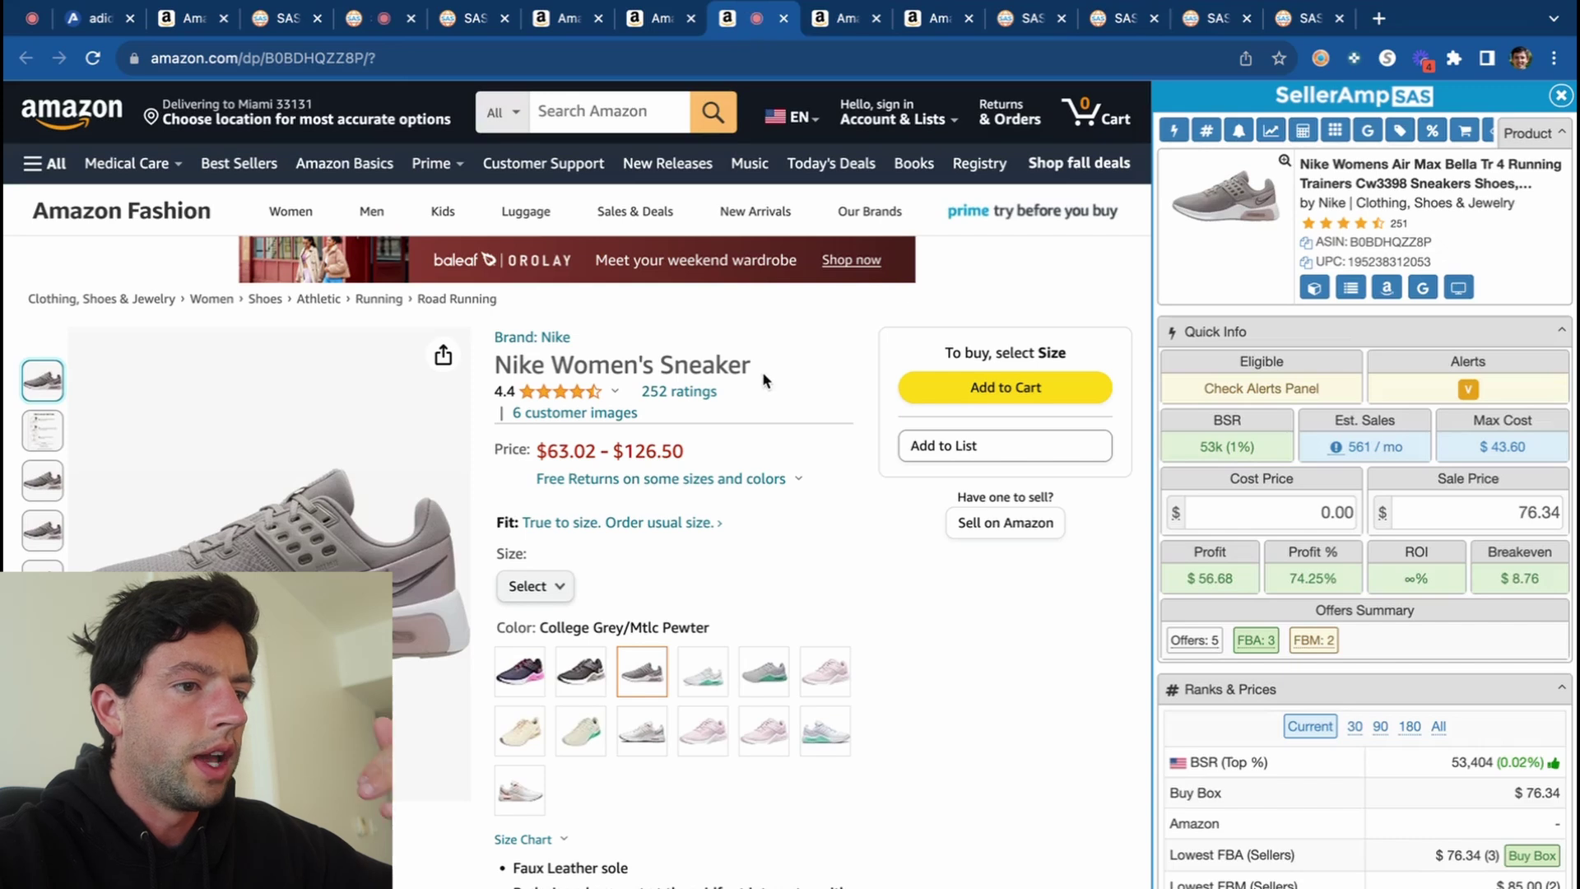
{"action": "scroll", "coordinate": [553, 559], "scroll_direction": "down", "scroll_amount": 10}
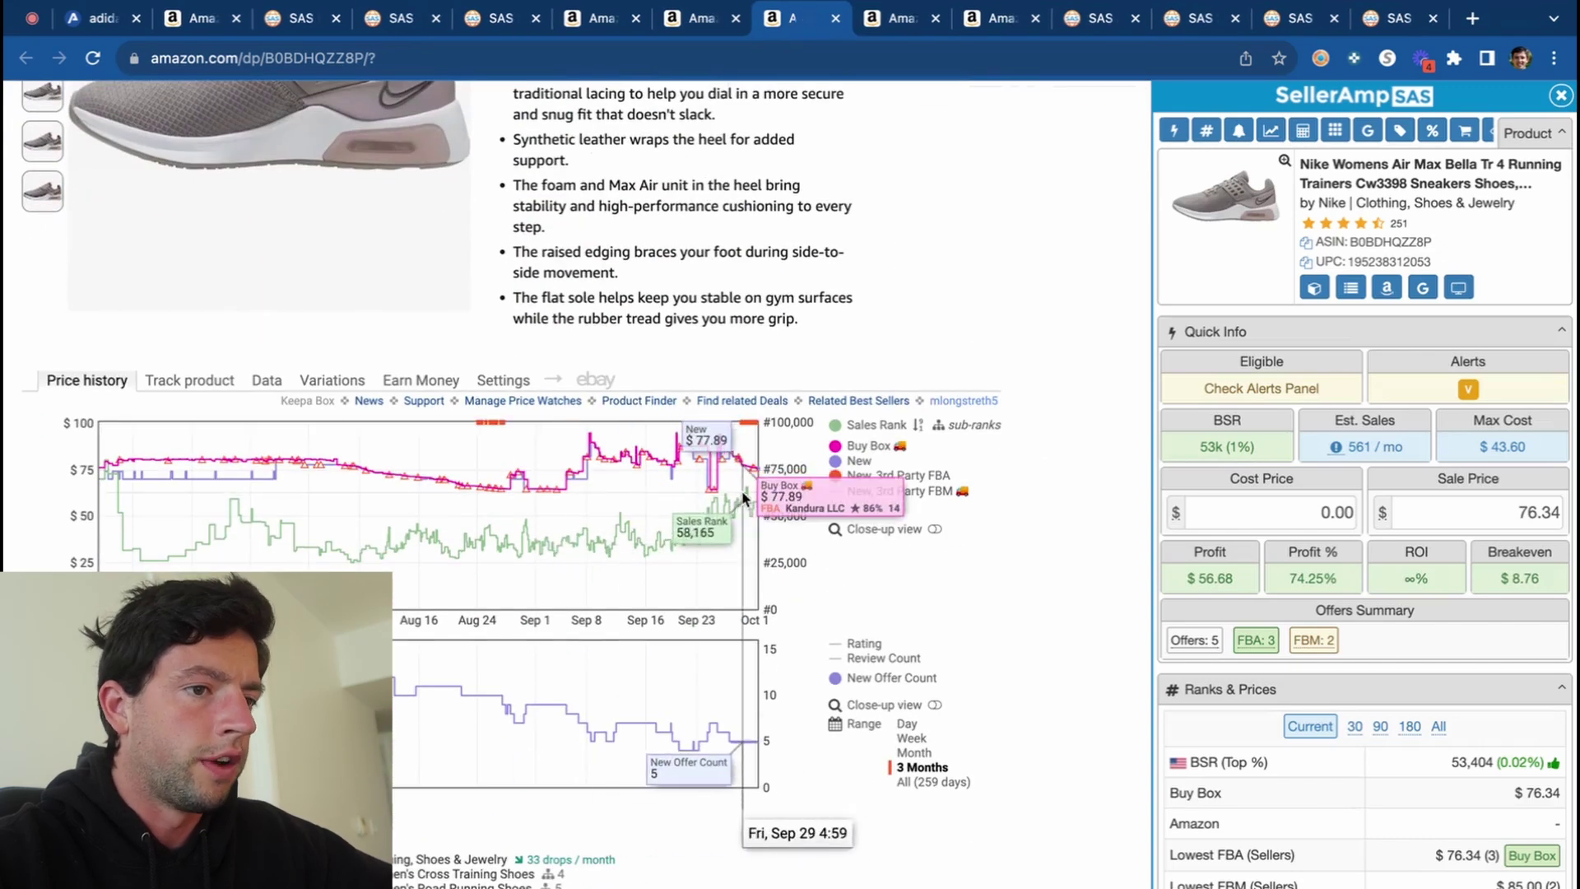
{"action": "left_click", "coordinate": [1421, 294]}
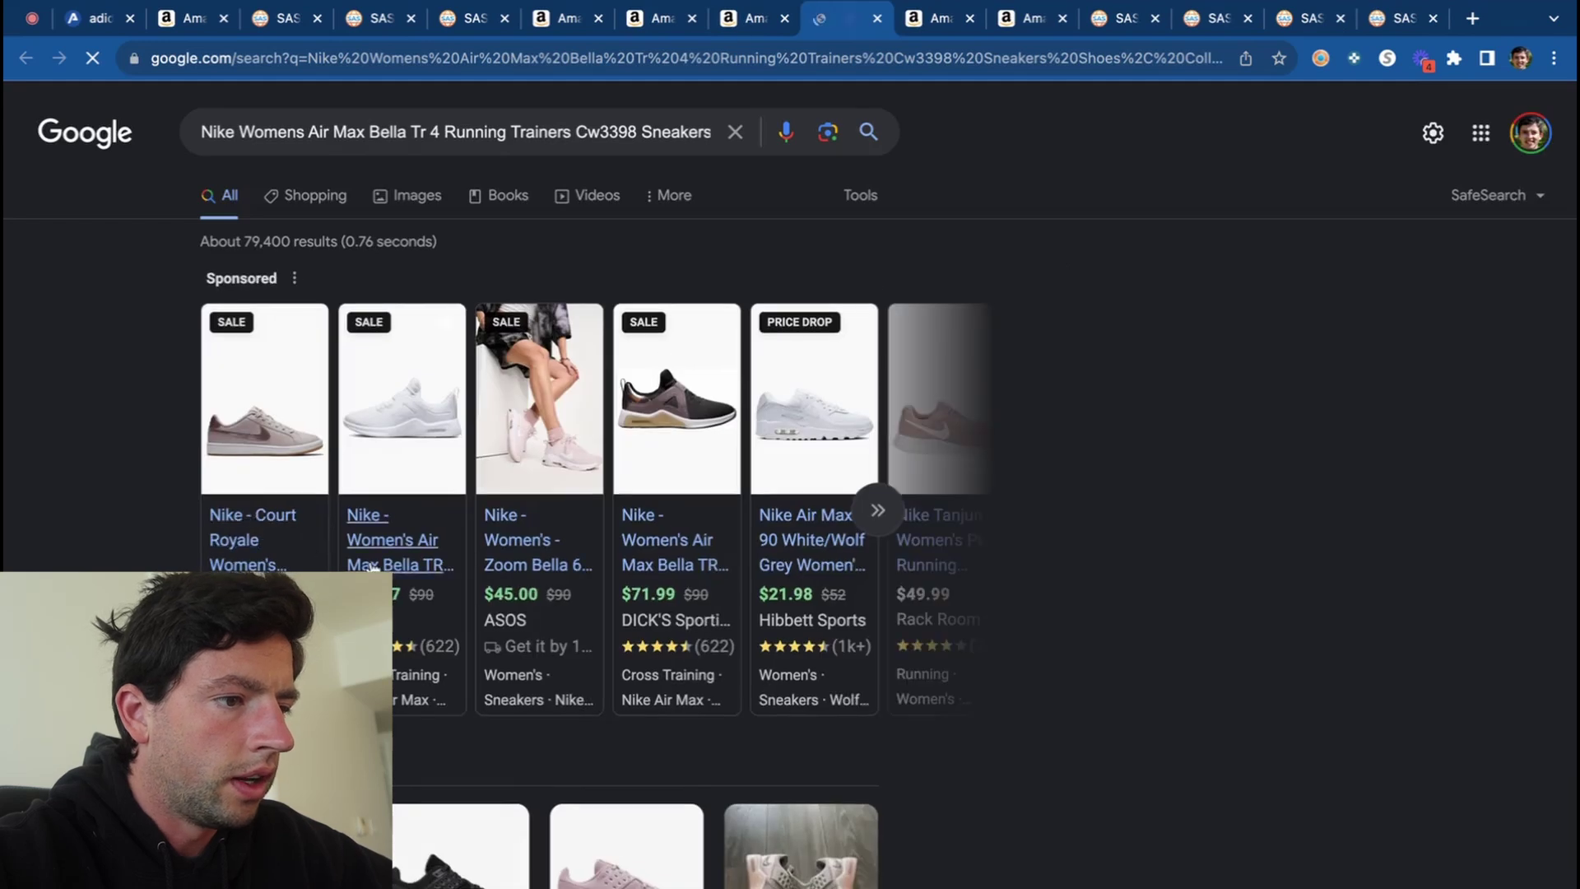
Expand the sponsored Google results and open Hibbett Sports' Nike Air Max 90 White/Wolf Grey women's shoe.
{"action": "scroll", "coordinate": [893, 535], "scroll_direction": "down", "scroll_amount": 1}
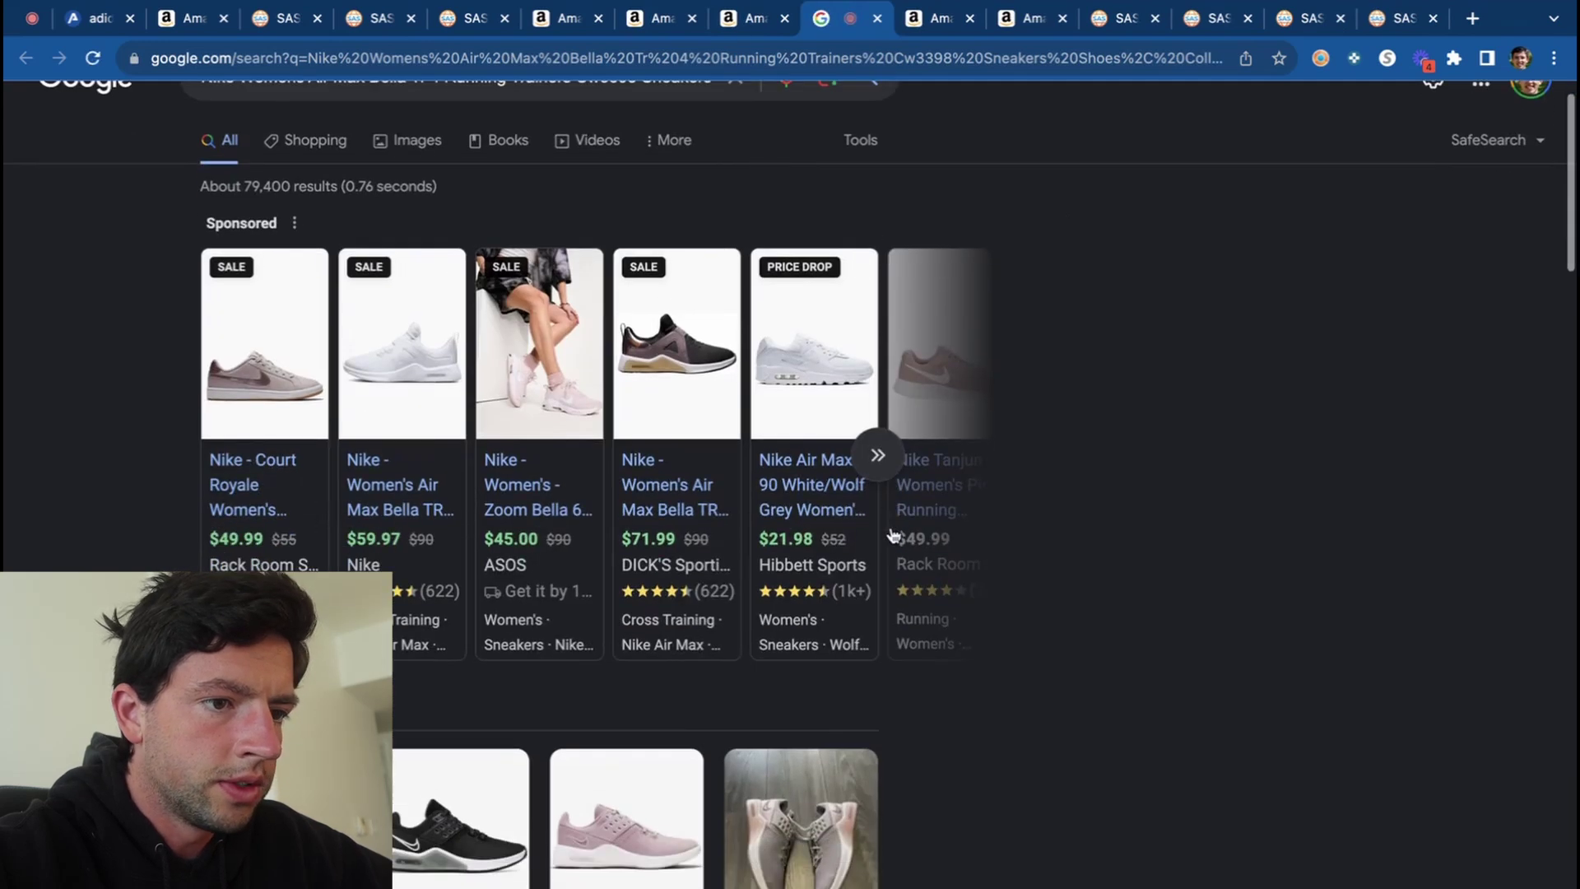
{"action": "left_click", "coordinate": [881, 455]}
{"action": "mouse_move", "coordinate": [803, 560]}
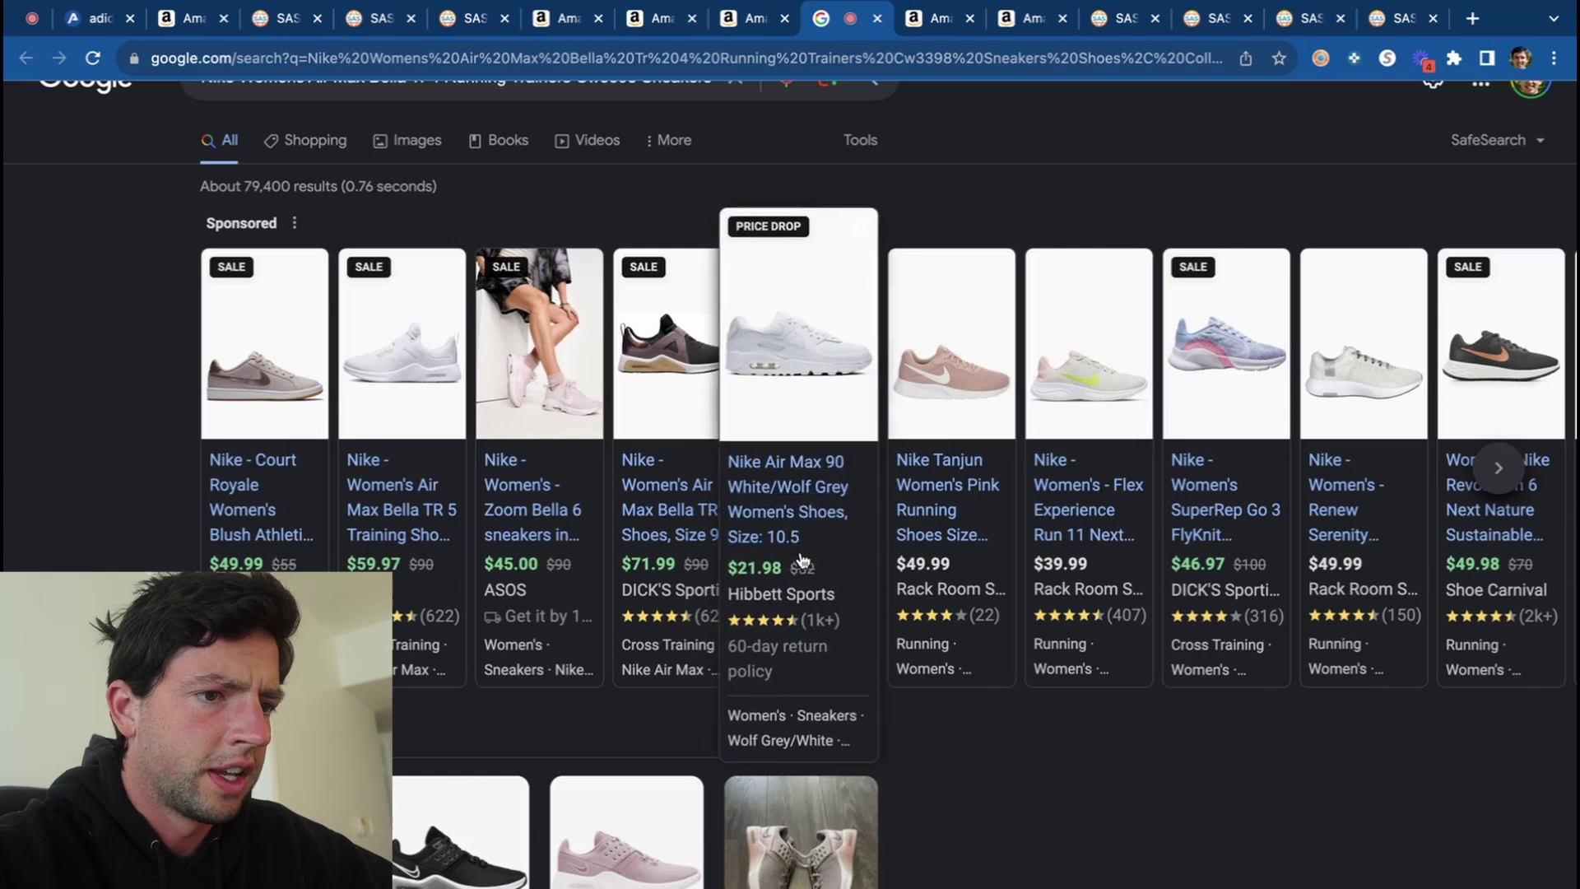
{"action": "left_click", "coordinate": [796, 535]}
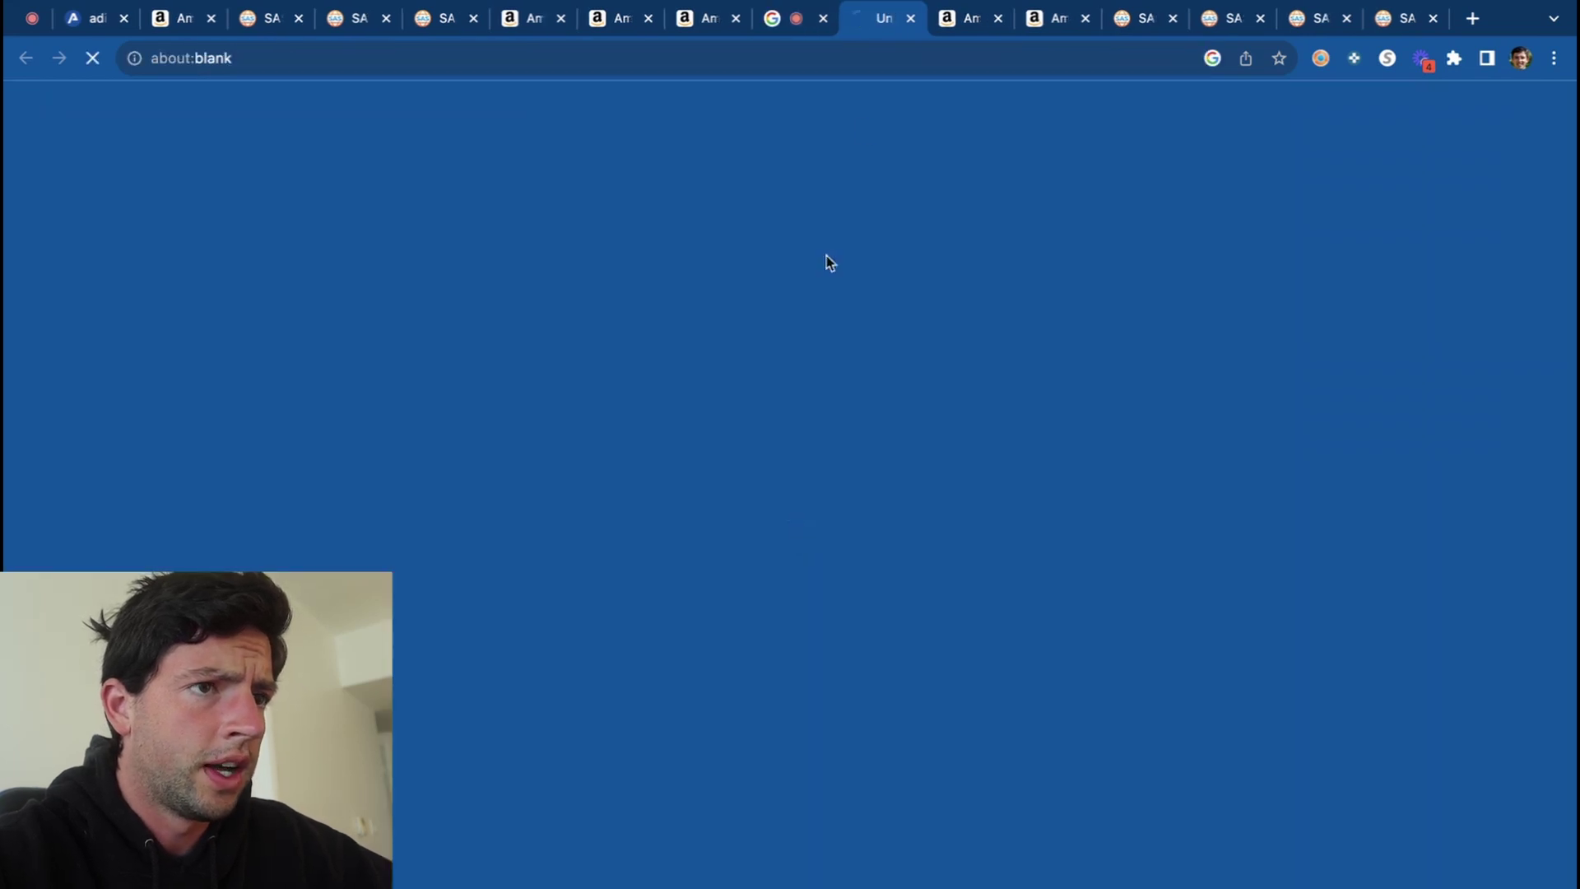
Replace the Google results page for the Air Max Bella with amazon.com.
{"action": "left_click", "coordinate": [792, 25]}
{"action": "left_click", "coordinate": [771, 58]}
{"action": "type", "text": "amazon.com"}
{"action": "key", "text": "Return"}
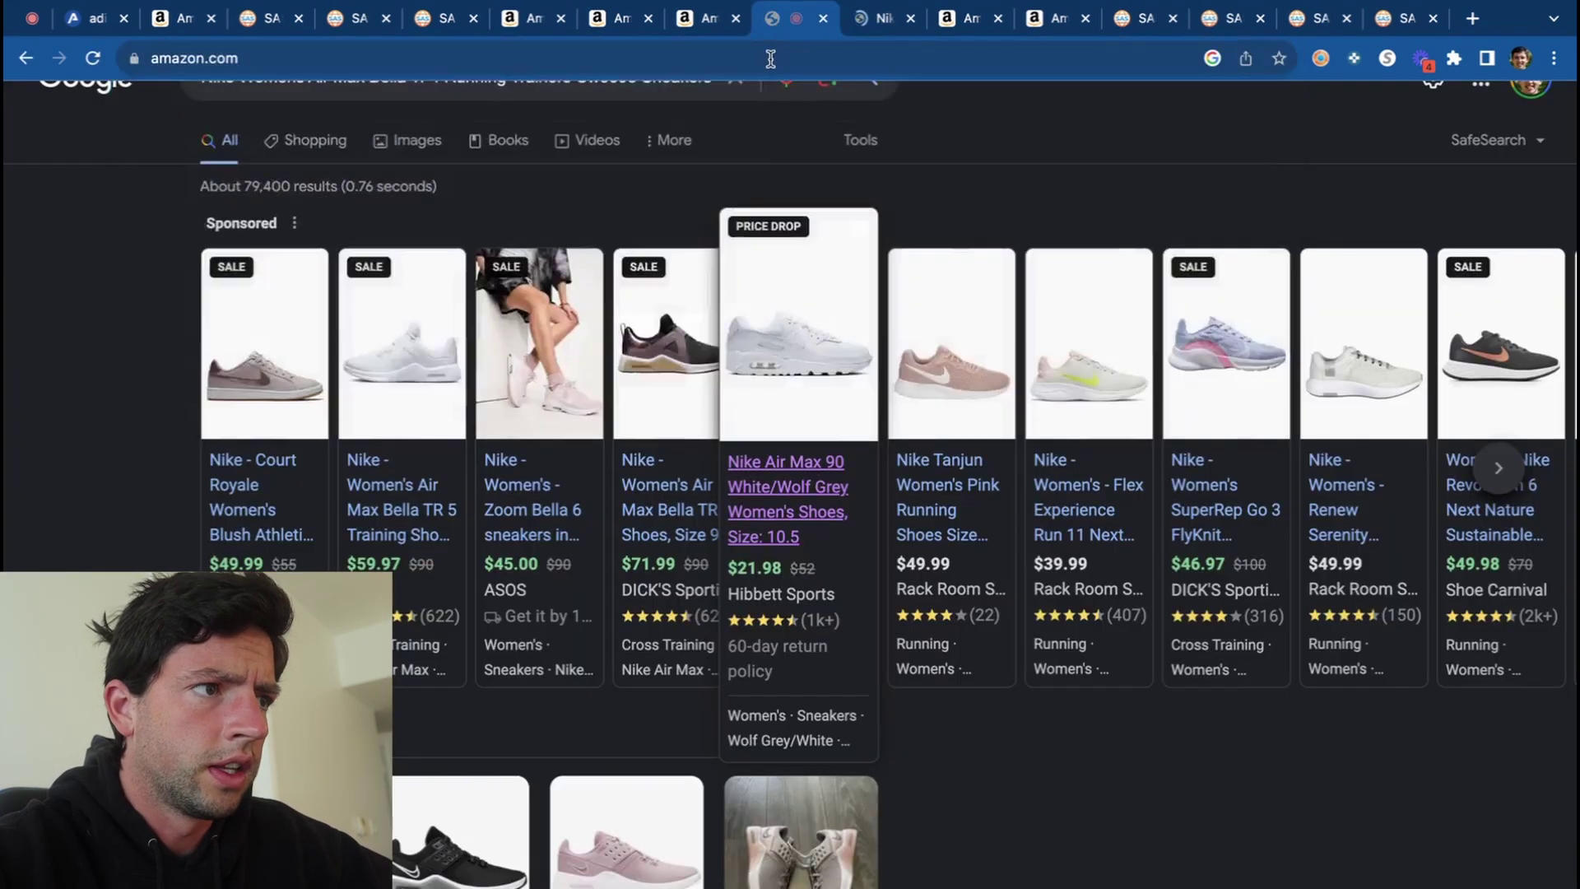
Copy the title Nike Air Max 90 "White/Wolf Grey" Women's Shoe from the Hibbett product page.
{"action": "left_click", "coordinate": [881, 17]}
{"action": "left_click", "coordinate": [1319, 182]}
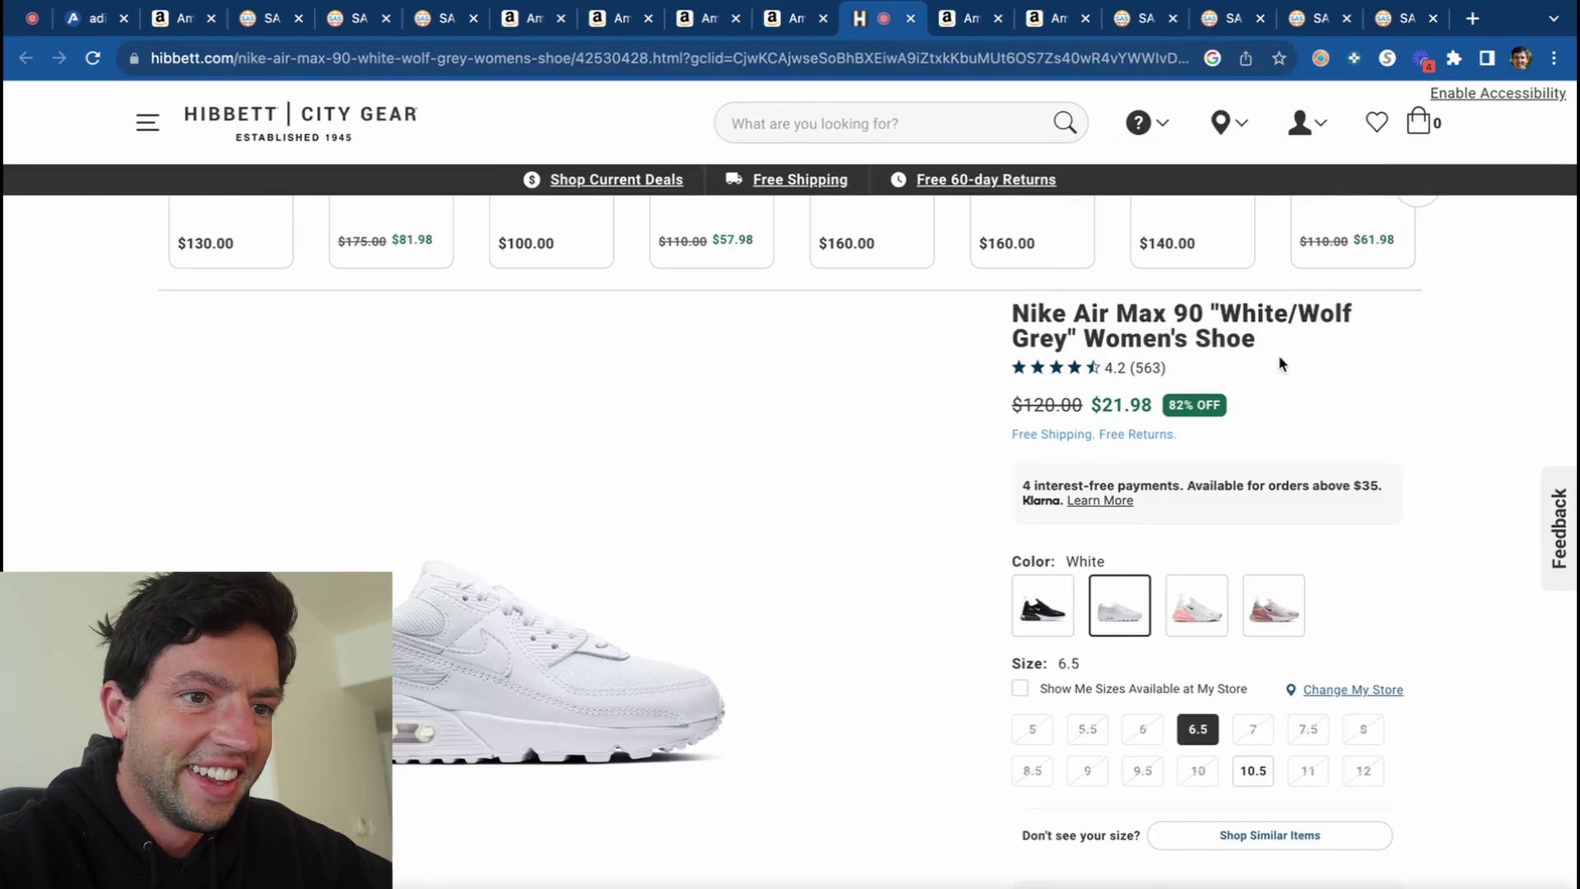
{"action": "left_click_drag", "start_coordinate": [1257, 340], "coordinate": [1028, 317]}
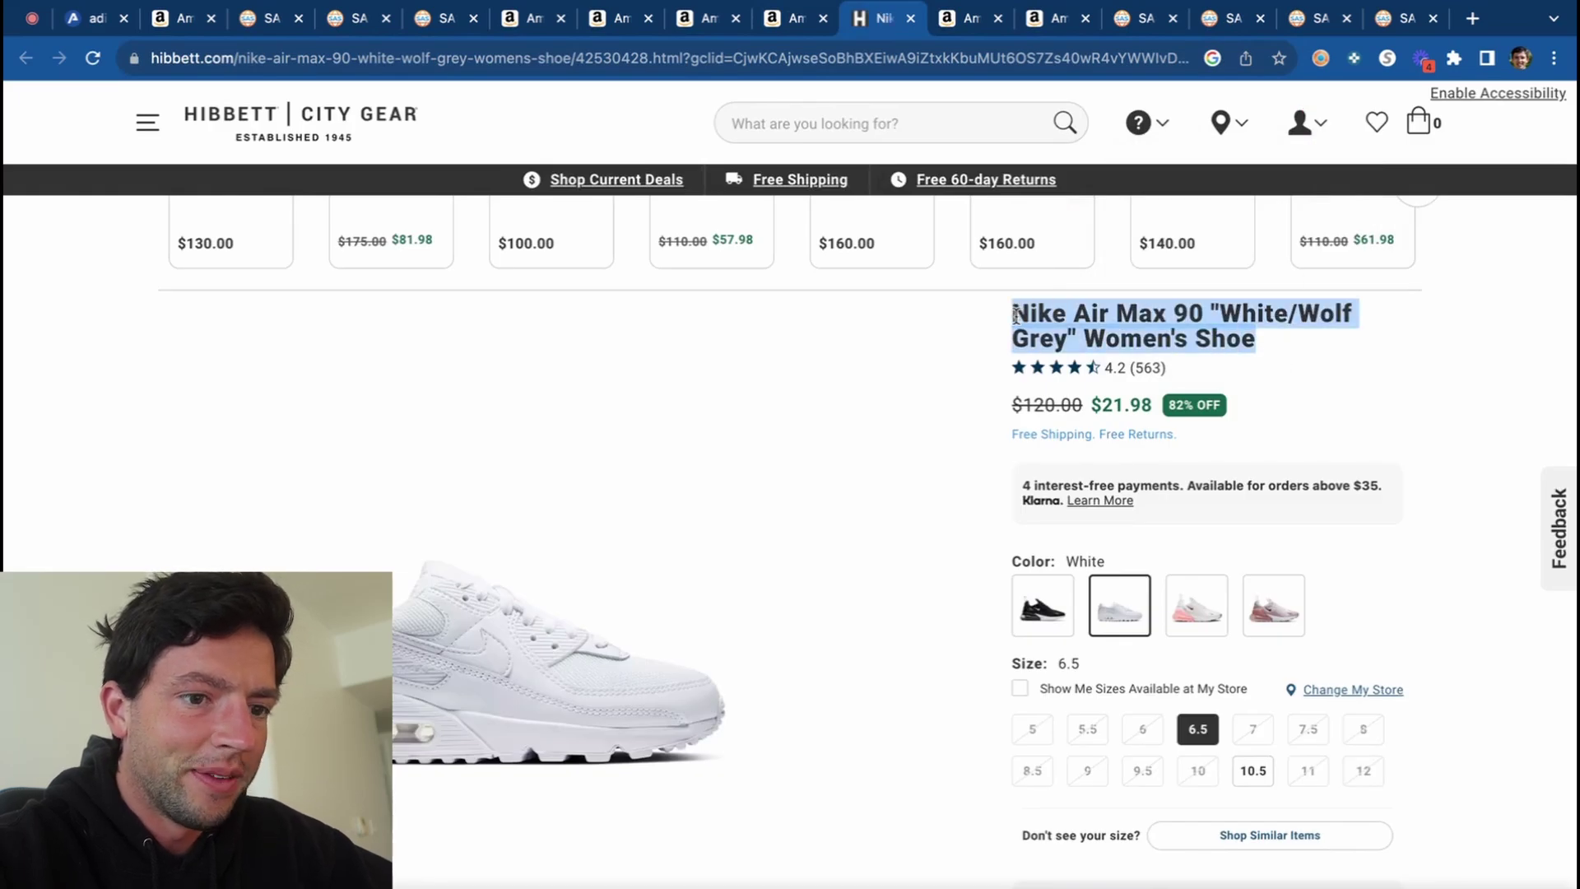
{"action": "key", "text": "ctrl+c"}
Search Amazon for the copied Nike Air Max 90 "White/Wolf Grey" Women's Shoe title.
{"action": "left_click", "coordinate": [796, 18]}
{"action": "left_click", "coordinate": [582, 113]}
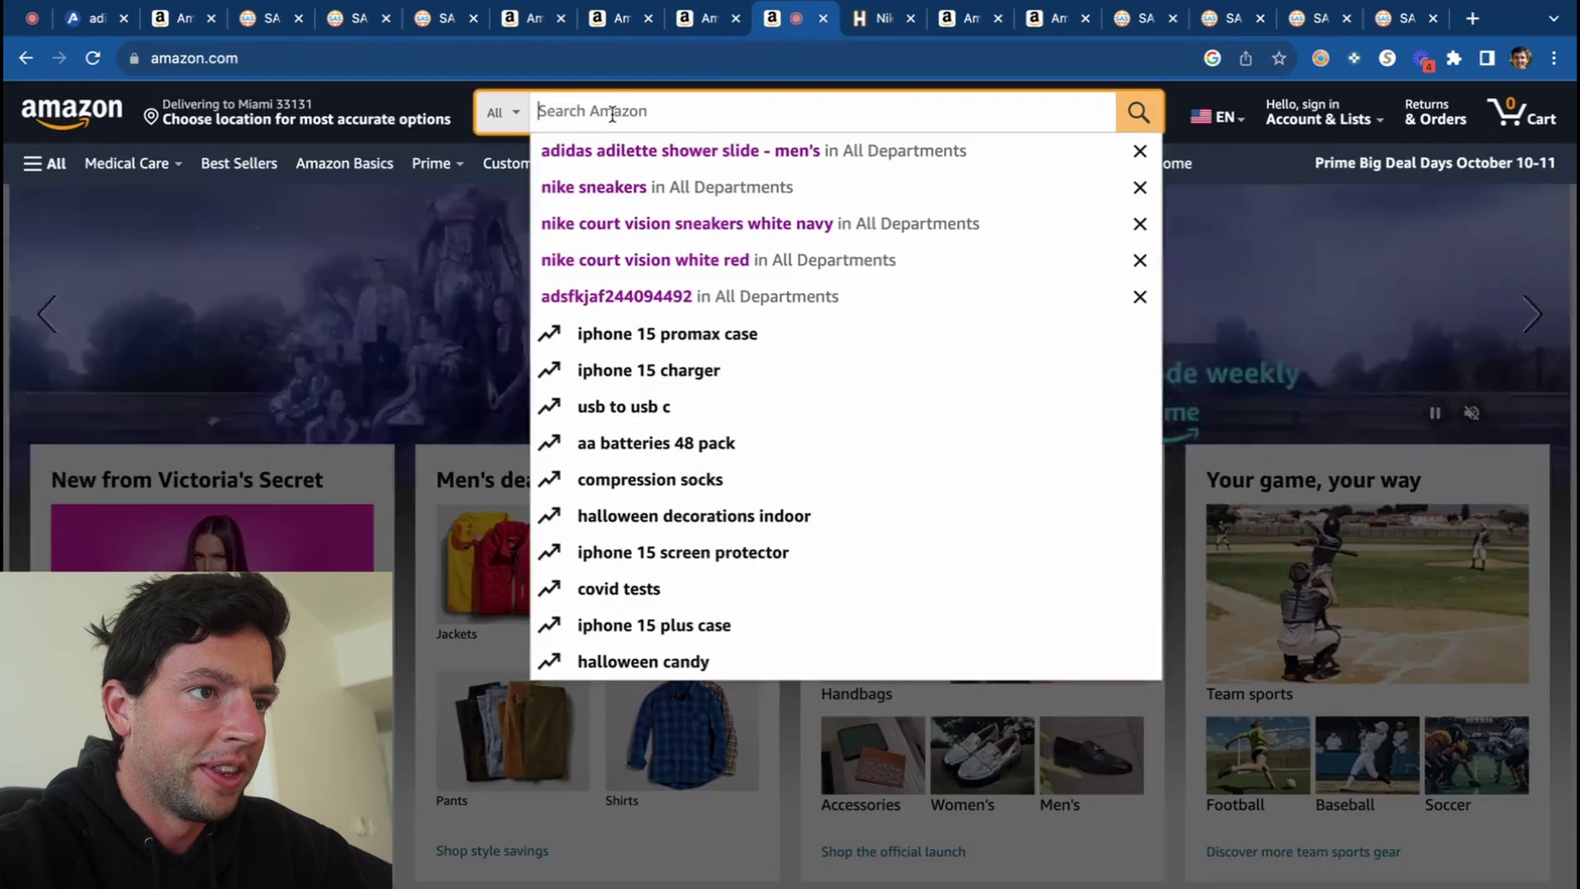
{"action": "key", "text": "ctrl+v"}
{"action": "key", "text": "Return"}
{"action": "scroll", "coordinate": [706, 493], "scroll_direction": "down", "scroll_amount": 2}
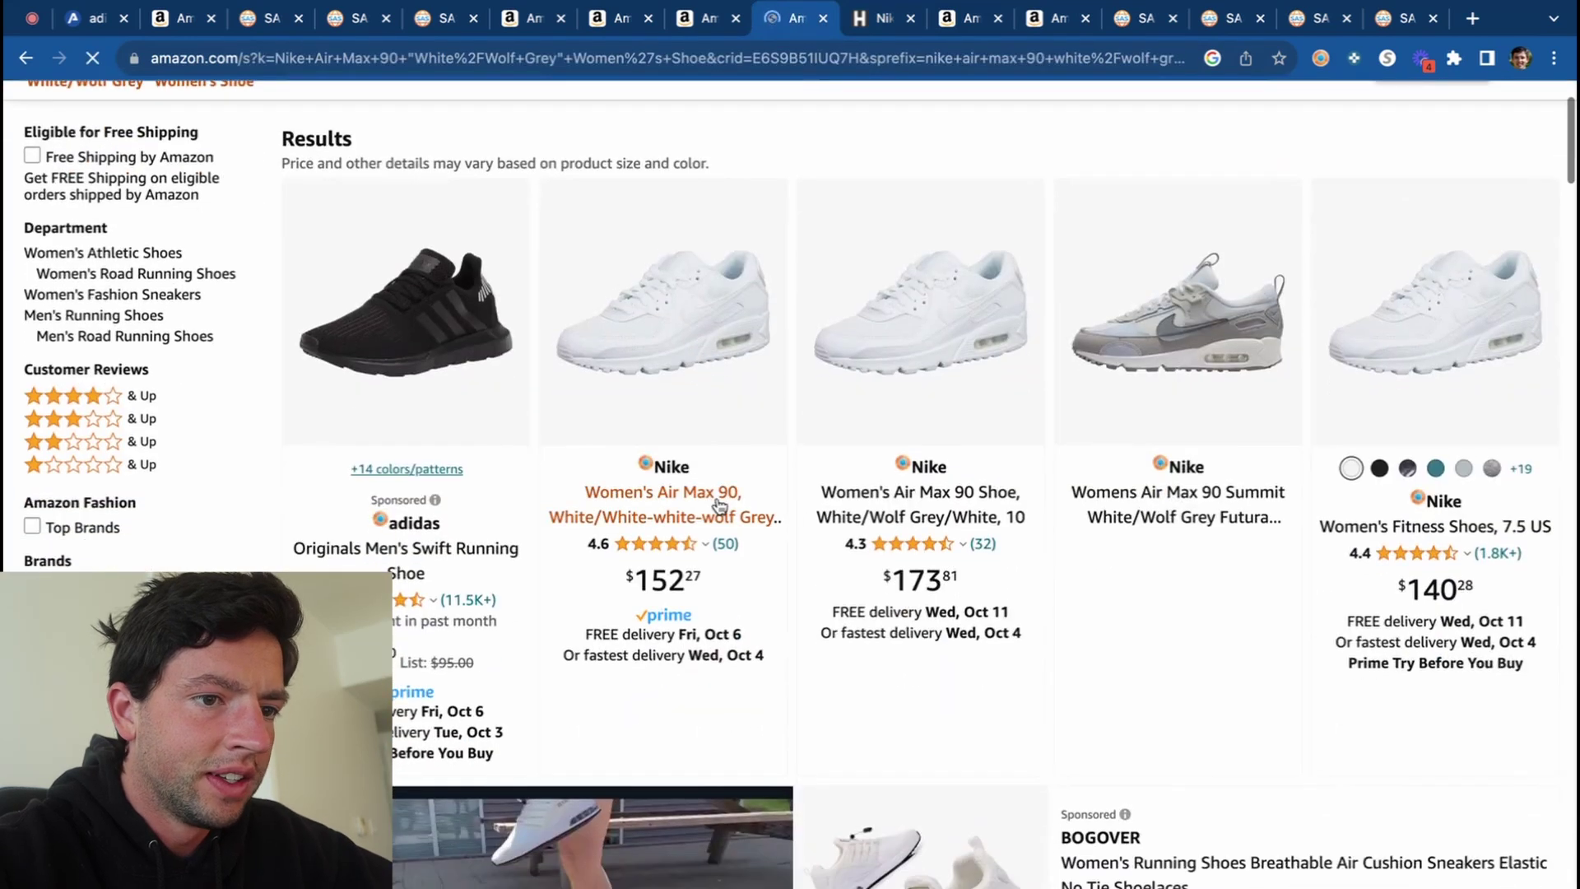
Open the matching women's Air Max 90 White/Wolf Grey listings from the first row of results in new tabs.
{"action": "mouse_move", "coordinate": [705, 493]}
{"action": "left_click_drag", "start_coordinate": [582, 491], "coordinate": [782, 519]}
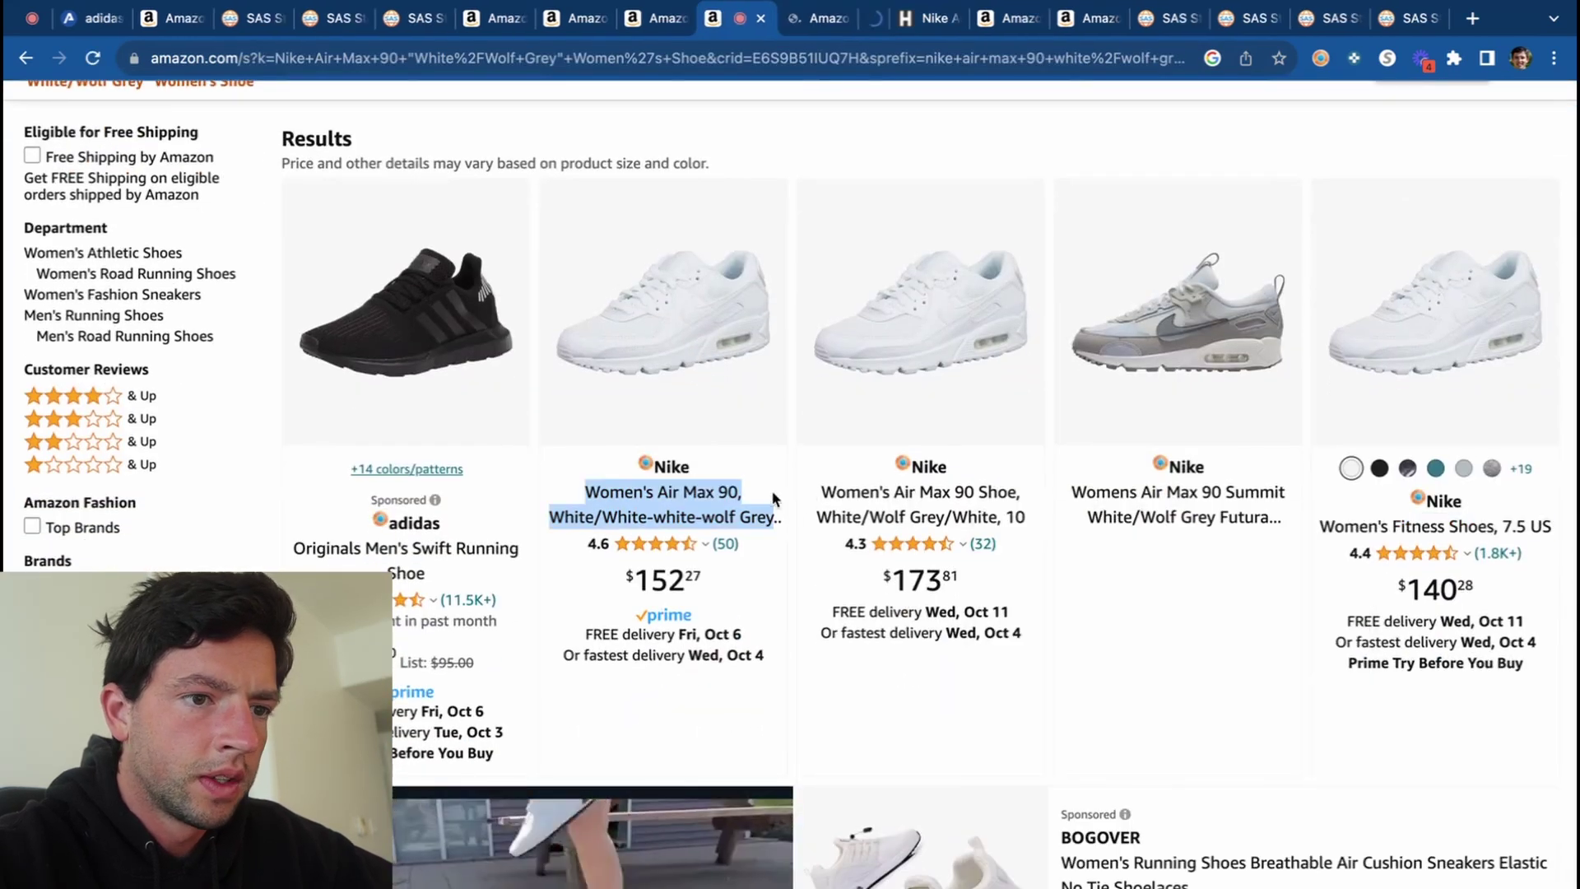
{"action": "right_click", "coordinate": [918, 501]}
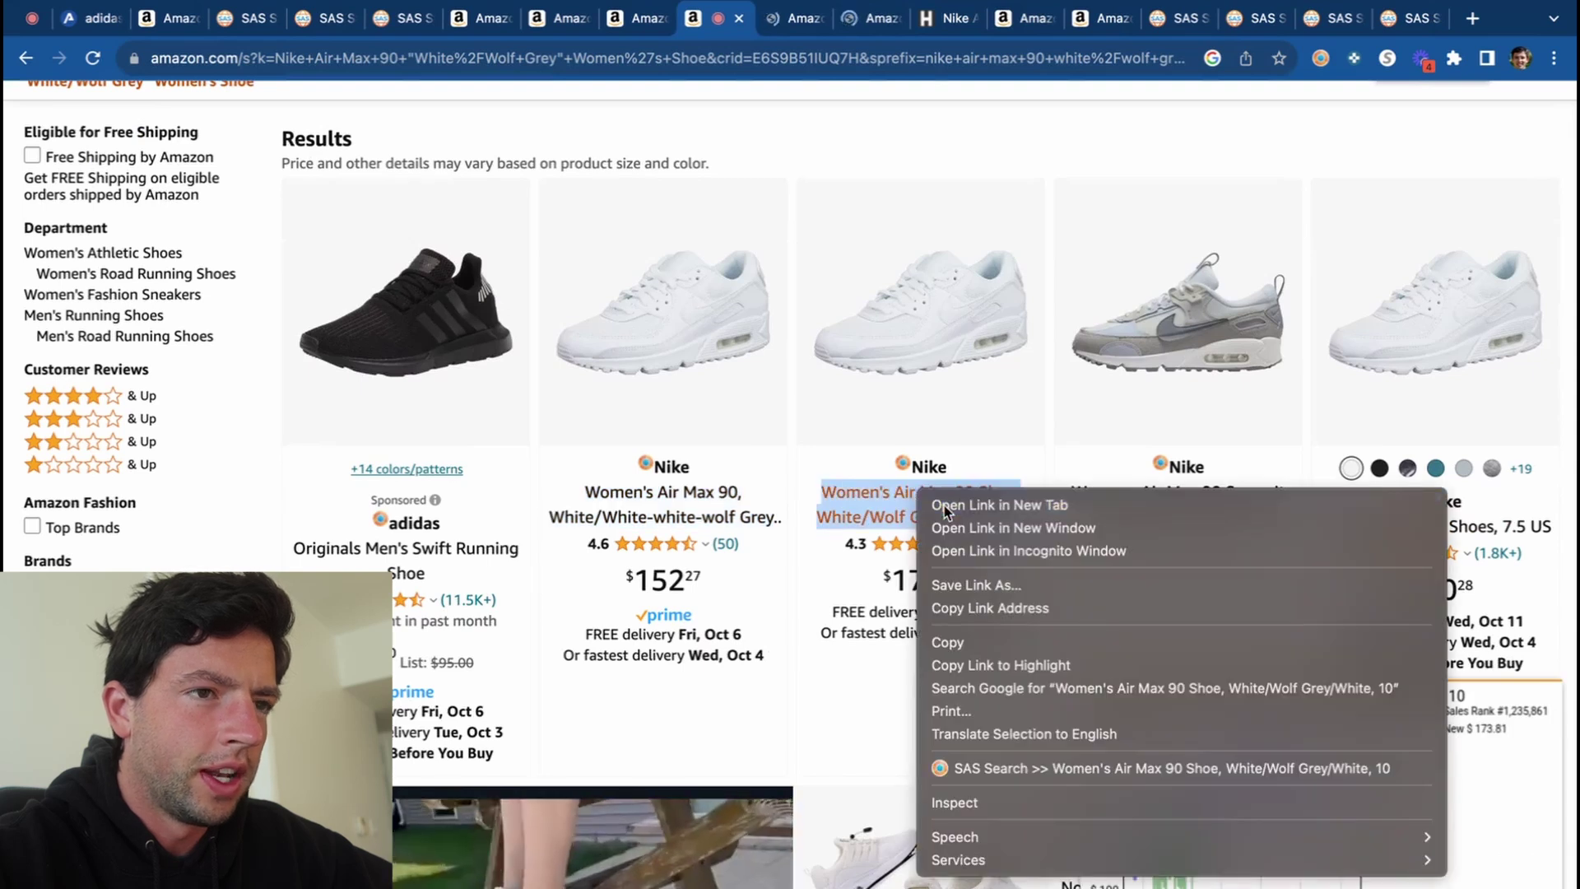
{"action": "left_click", "coordinate": [945, 506]}
Open the white Nike Women's Track & Field Shoes listing under More results in a new tab.
{"action": "scroll", "coordinate": [946, 510], "scroll_direction": "down", "scroll_amount": 10}
{"action": "scroll", "coordinate": [947, 512], "scroll_direction": "down", "scroll_amount": 1}
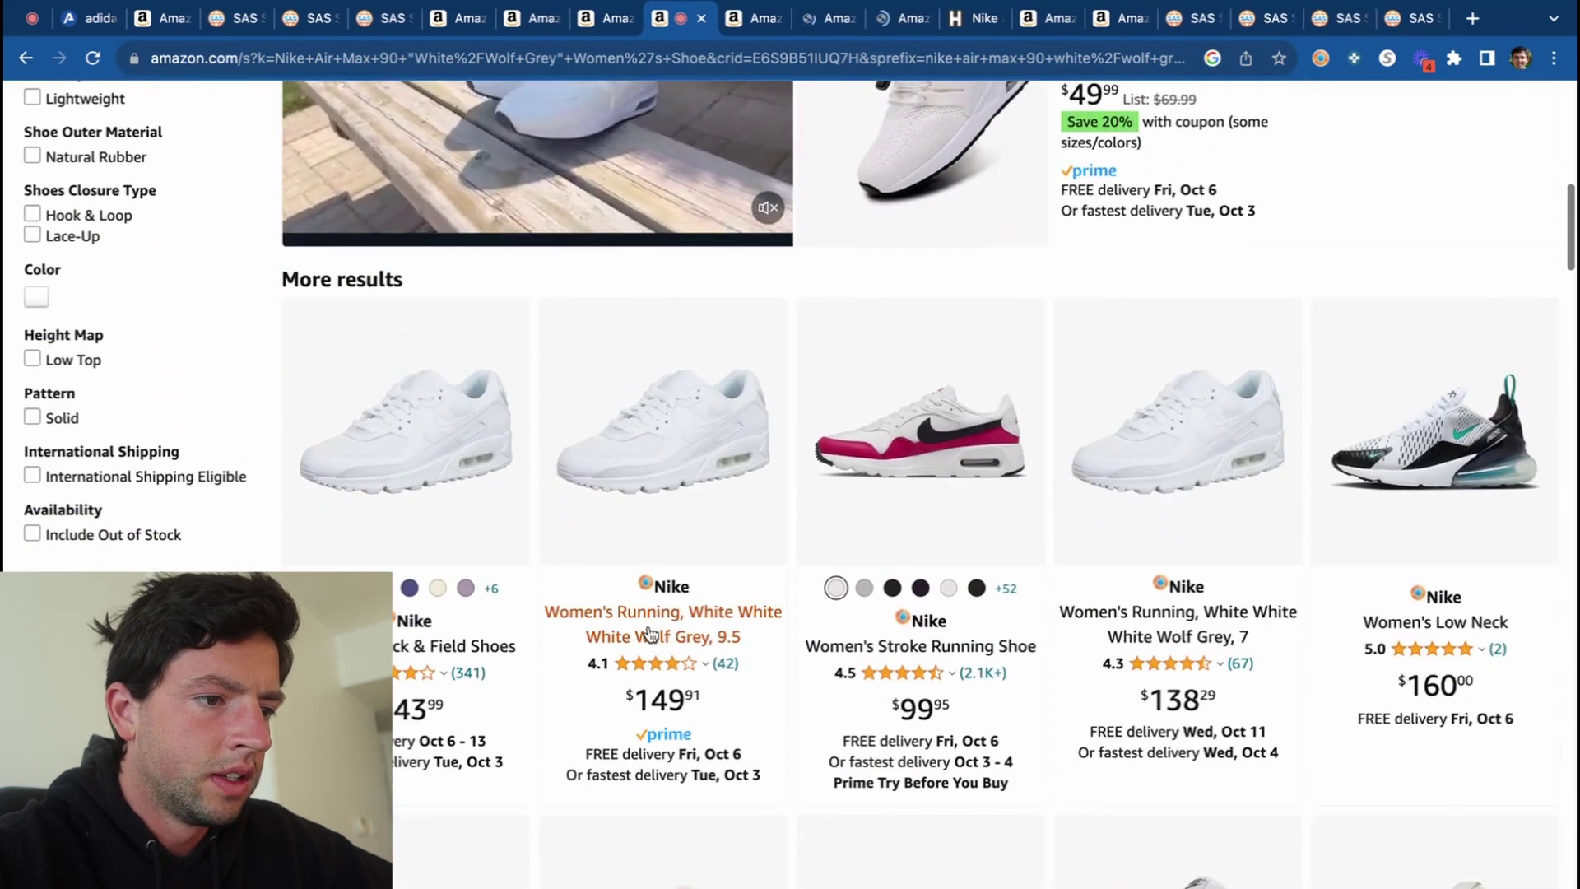
{"action": "right_click", "coordinate": [474, 646]}
{"action": "left_click", "coordinate": [503, 600]}
Open the Nike womens Air Max 90 listing in a new tab and look through the remaining results for more matches.
{"action": "scroll", "coordinate": [1009, 493], "scroll_direction": "down", "scroll_amount": 2}
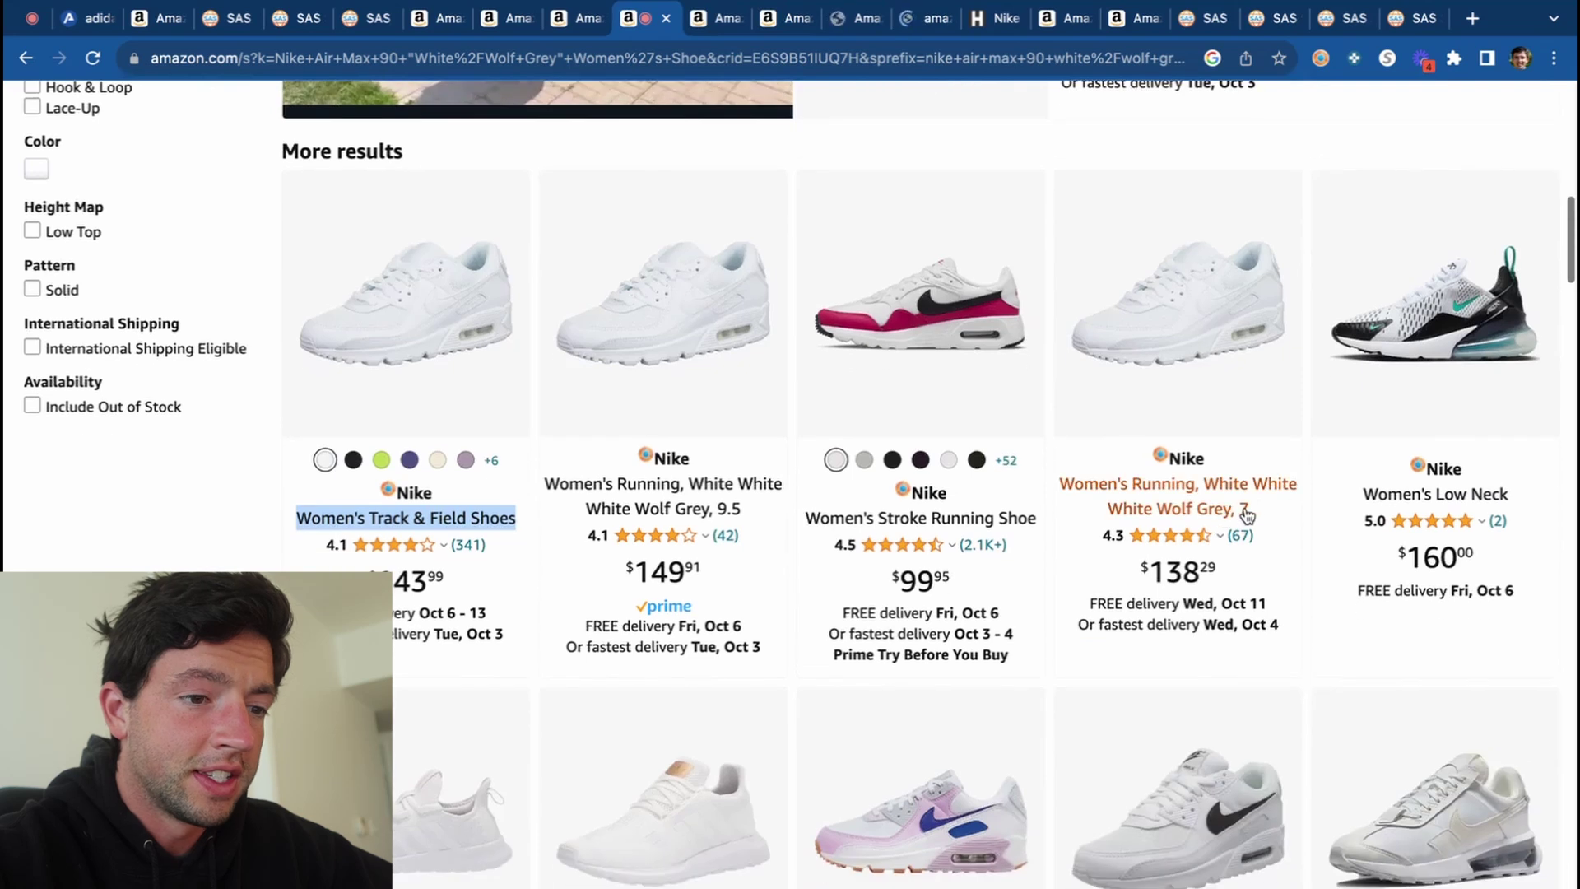
{"action": "scroll", "coordinate": [1244, 515], "scroll_direction": "down", "scroll_amount": 5}
{"action": "scroll", "coordinate": [1245, 515], "scroll_direction": "down", "scroll_amount": 5}
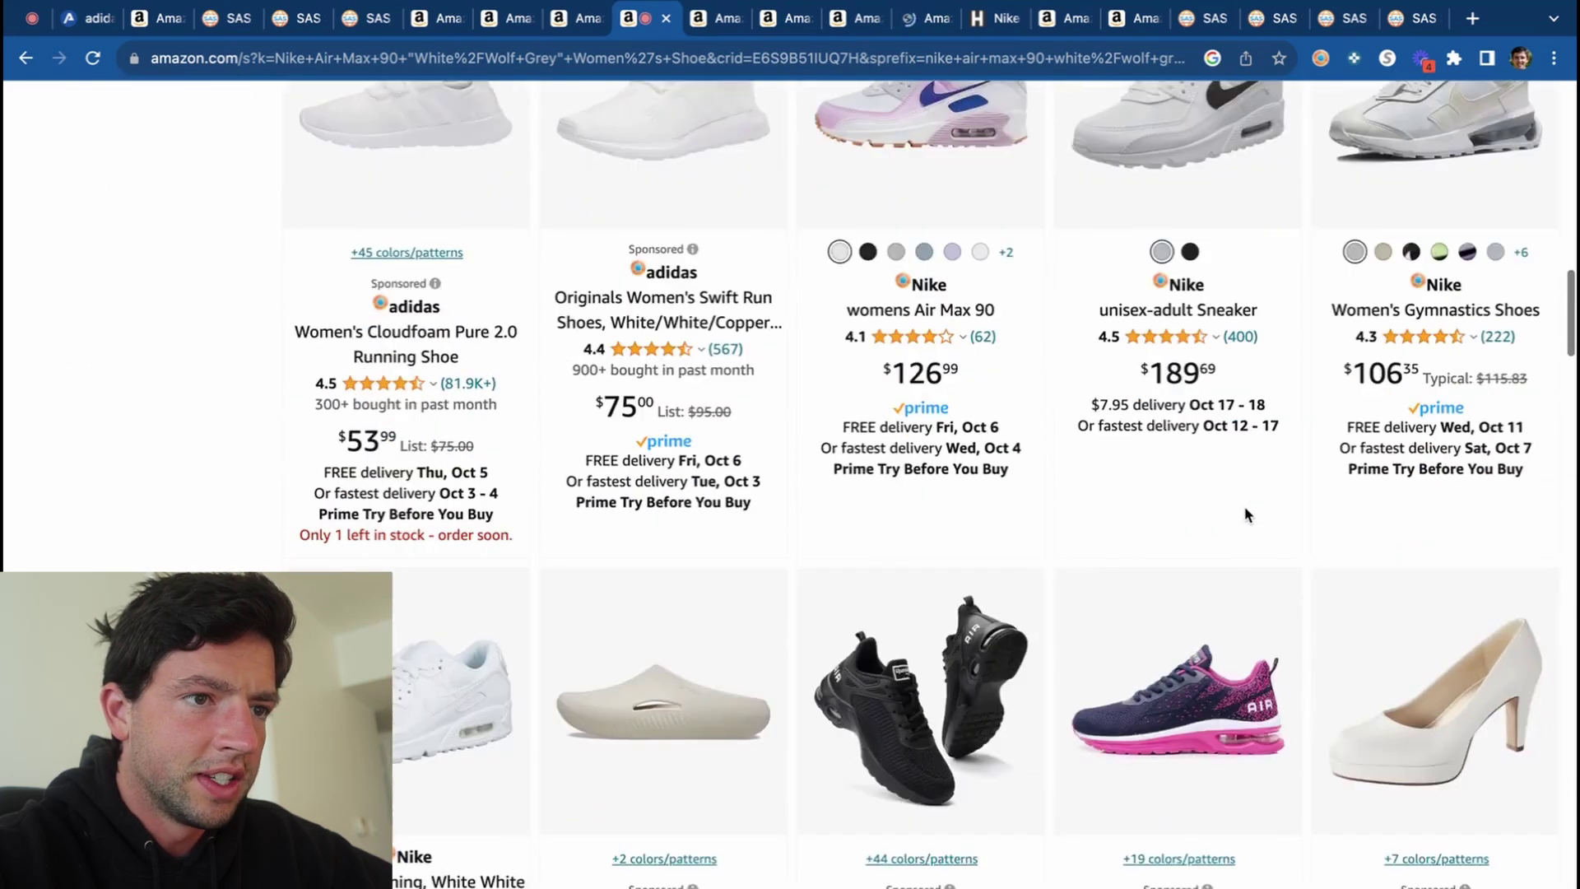
{"action": "scroll", "coordinate": [1243, 512], "scroll_direction": "up", "scroll_amount": 1}
{"action": "right_click", "coordinate": [920, 409]}
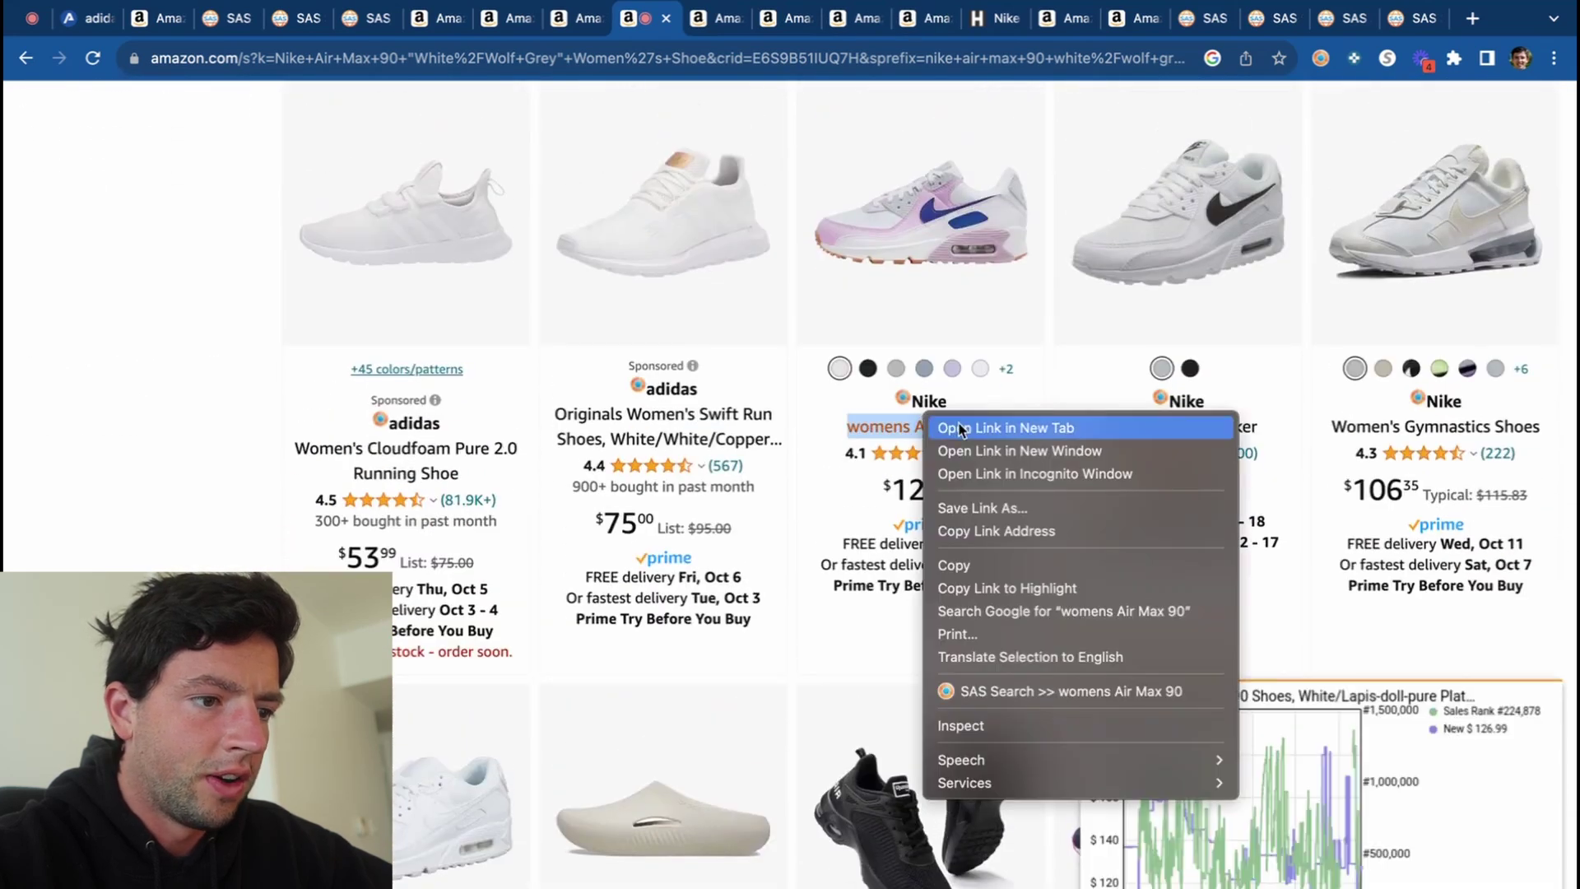
{"action": "left_click", "coordinate": [1004, 427]}
{"action": "scroll", "coordinate": [781, 531], "scroll_direction": "down", "scroll_amount": 7}
{"action": "scroll", "coordinate": [470, 557], "scroll_direction": "down", "scroll_amount": 6}
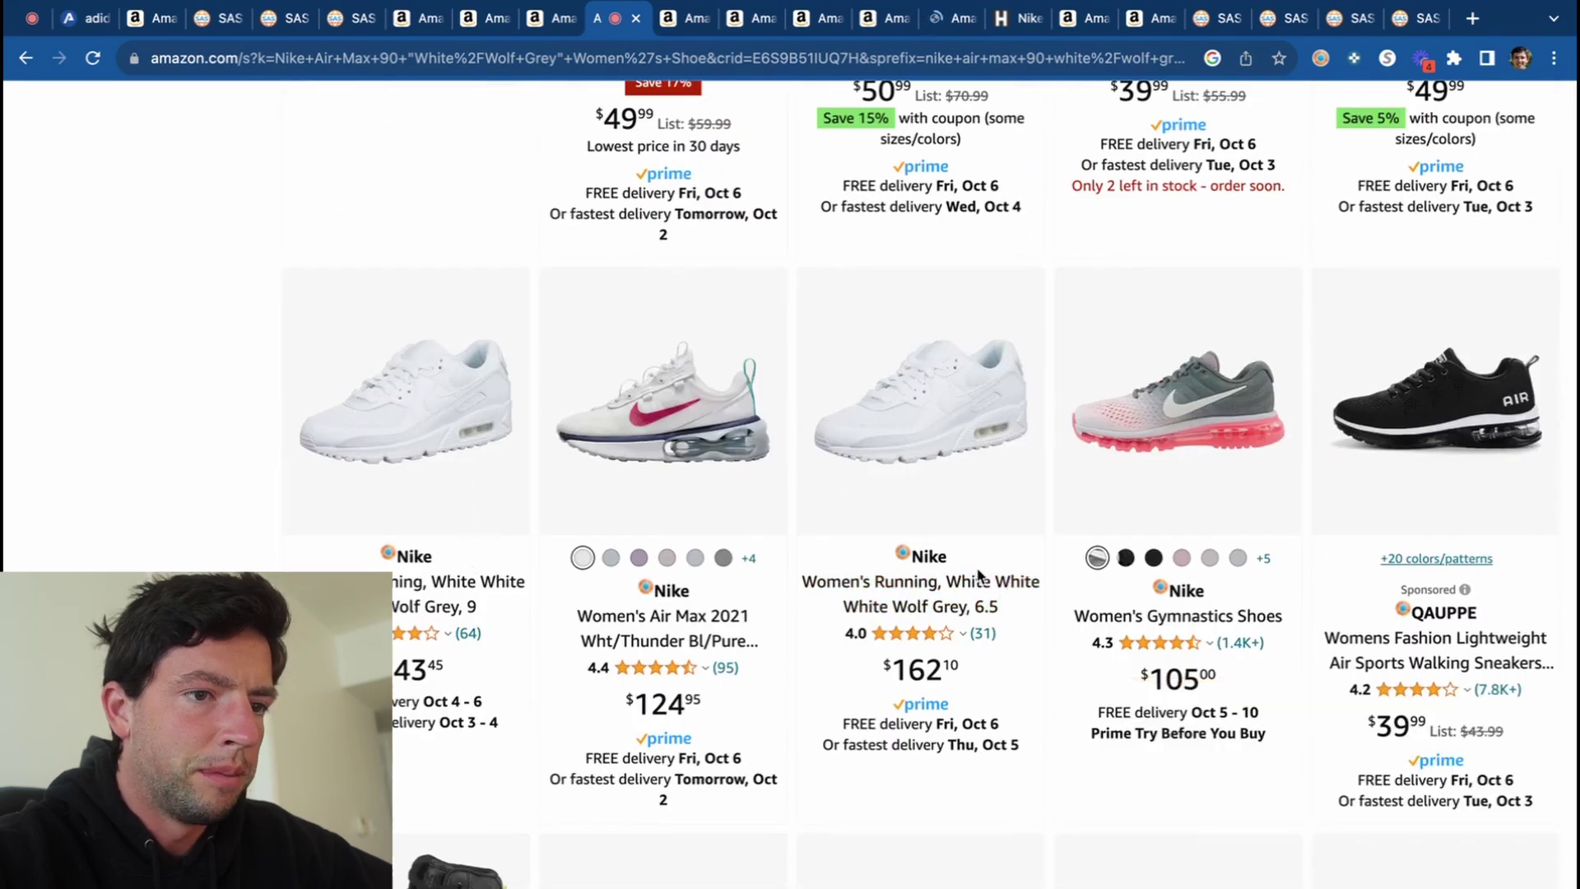
Open the Nike Women's Running White Wolf Grey 6.5 listing and place the Hibbett product tab directly after it.
{"action": "left_click", "coordinate": [951, 593]}
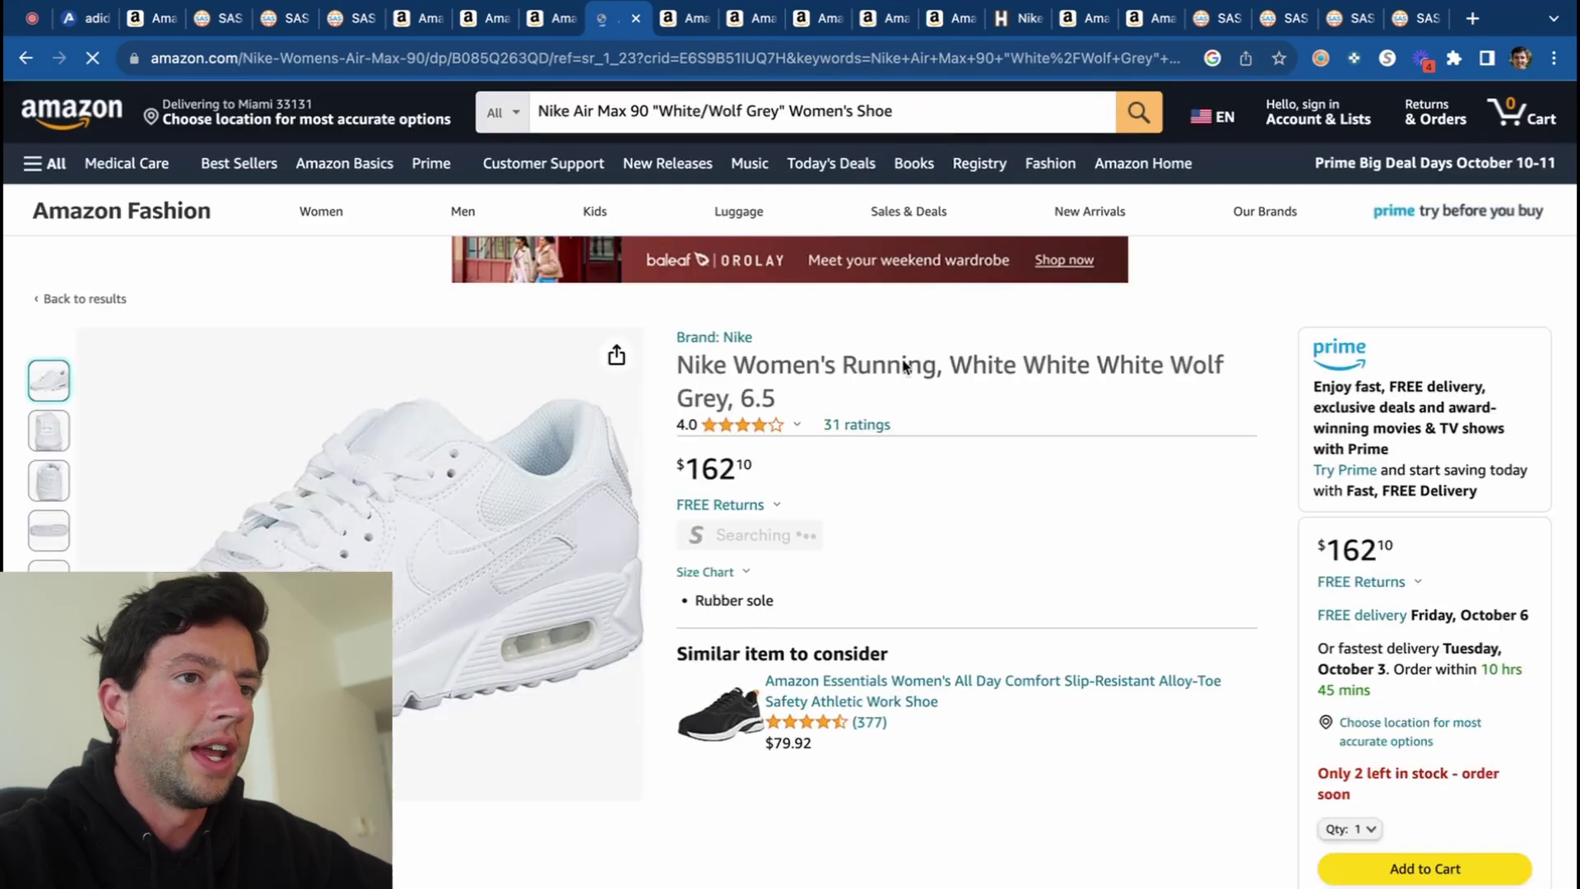
{"action": "left_click_drag", "start_coordinate": [1019, 30], "coordinate": [668, 37]}
Set the Hibbett shoe's quantity to 4 and check the price, sizes and delivery options for size 6.5.
{"action": "scroll", "coordinate": [1274, 460], "scroll_direction": "down", "scroll_amount": 5}
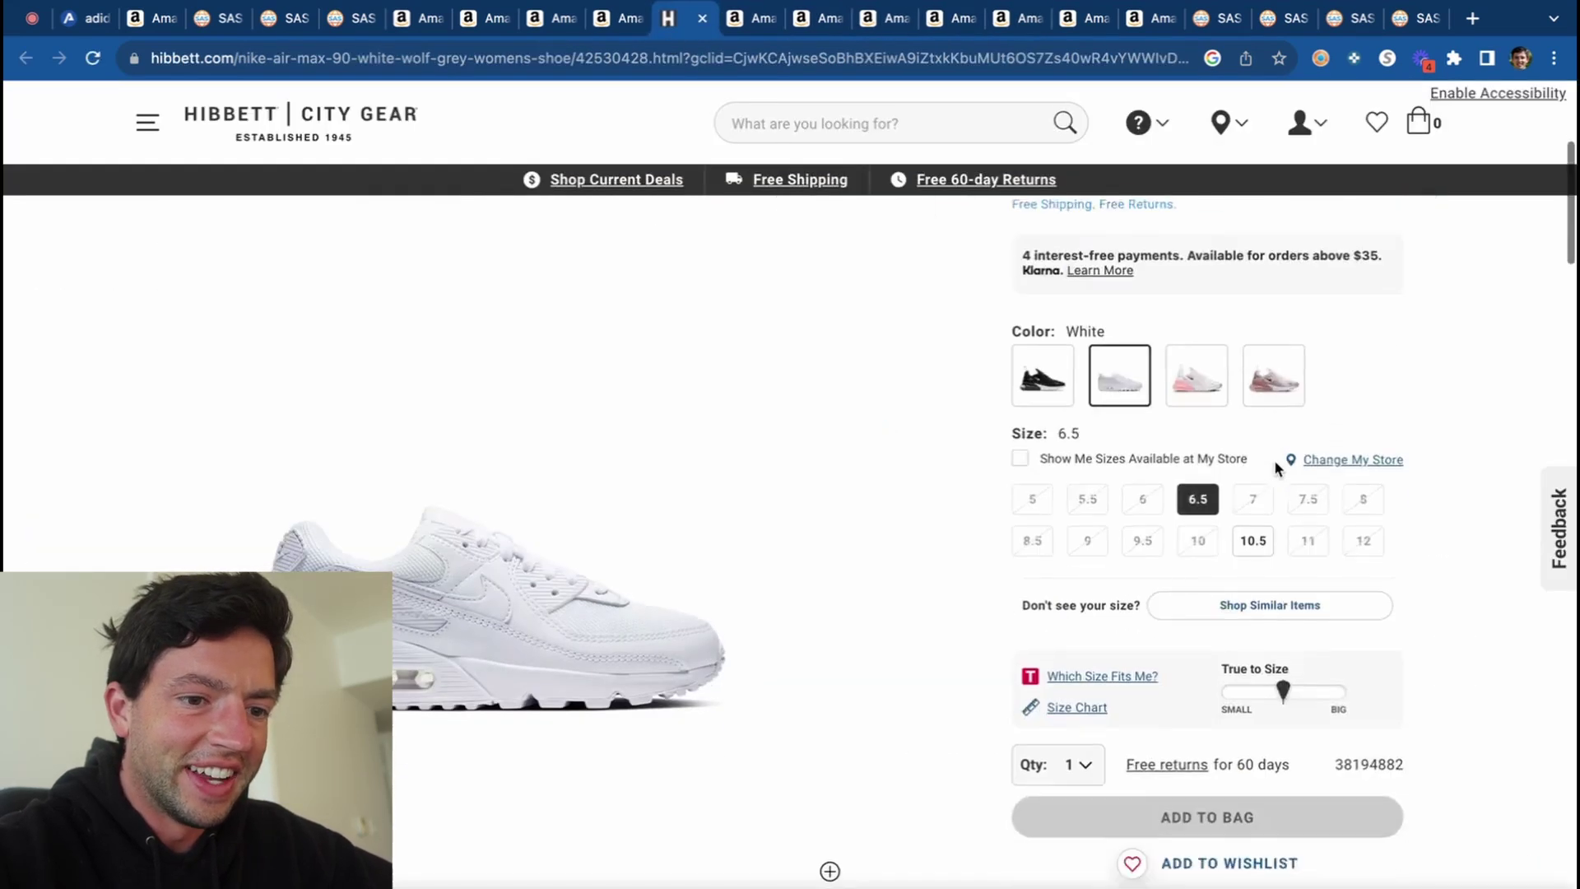
{"action": "scroll", "coordinate": [1278, 467], "scroll_direction": "down", "scroll_amount": 1}
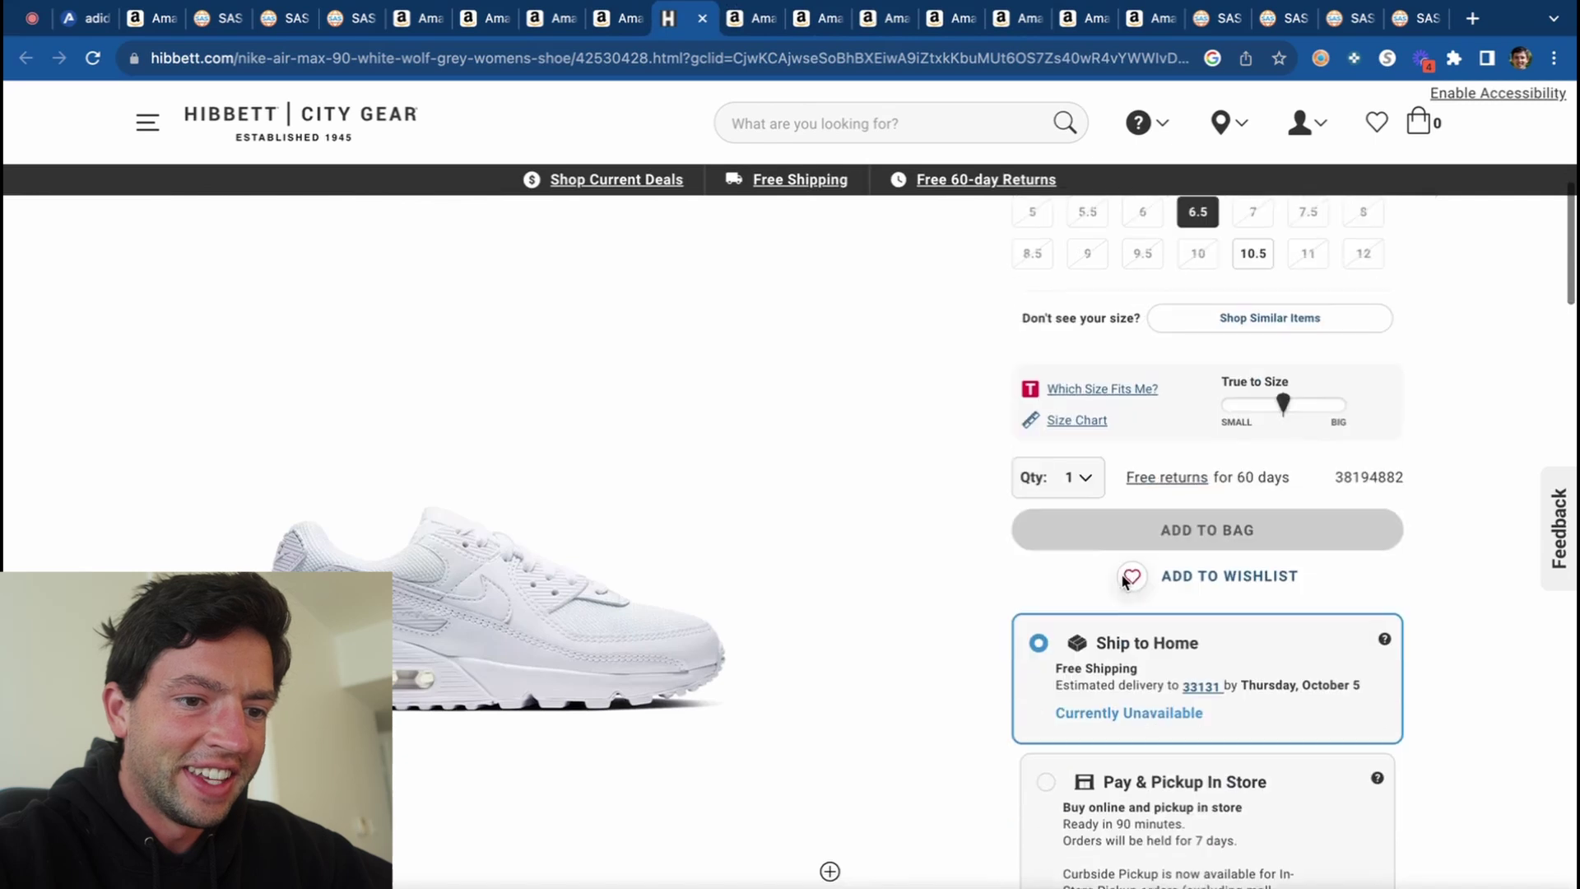
{"action": "left_click", "coordinate": [1085, 484]}
{"action": "left_click", "coordinate": [1062, 550]}
{"action": "scroll", "coordinate": [1258, 604], "scroll_direction": "down", "scroll_amount": 2}
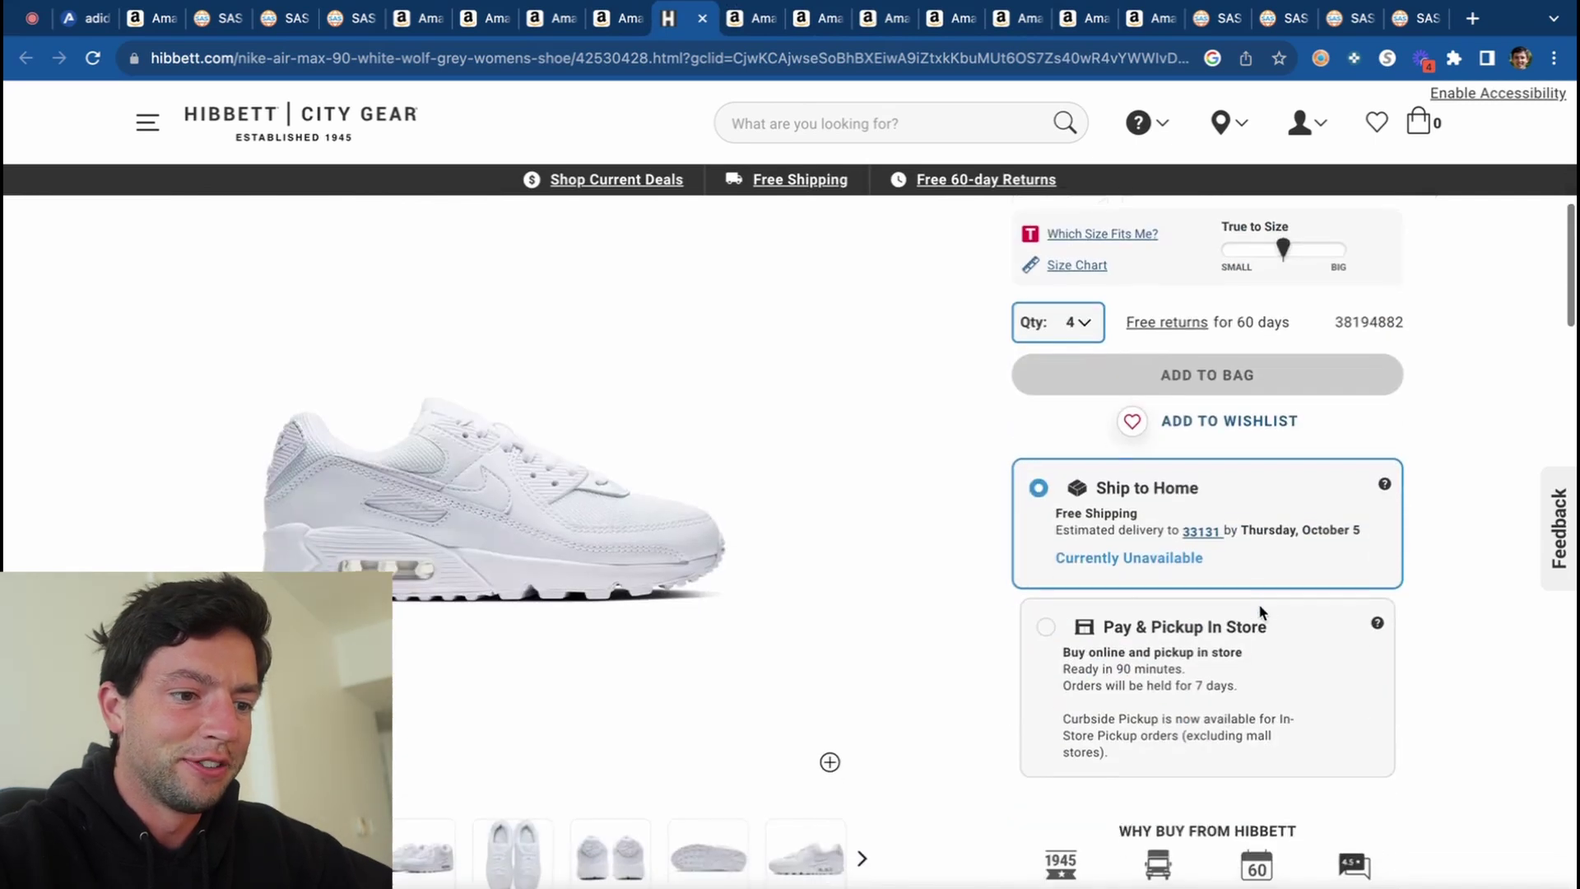
{"action": "scroll", "coordinate": [1258, 605], "scroll_direction": "up", "scroll_amount": 8}
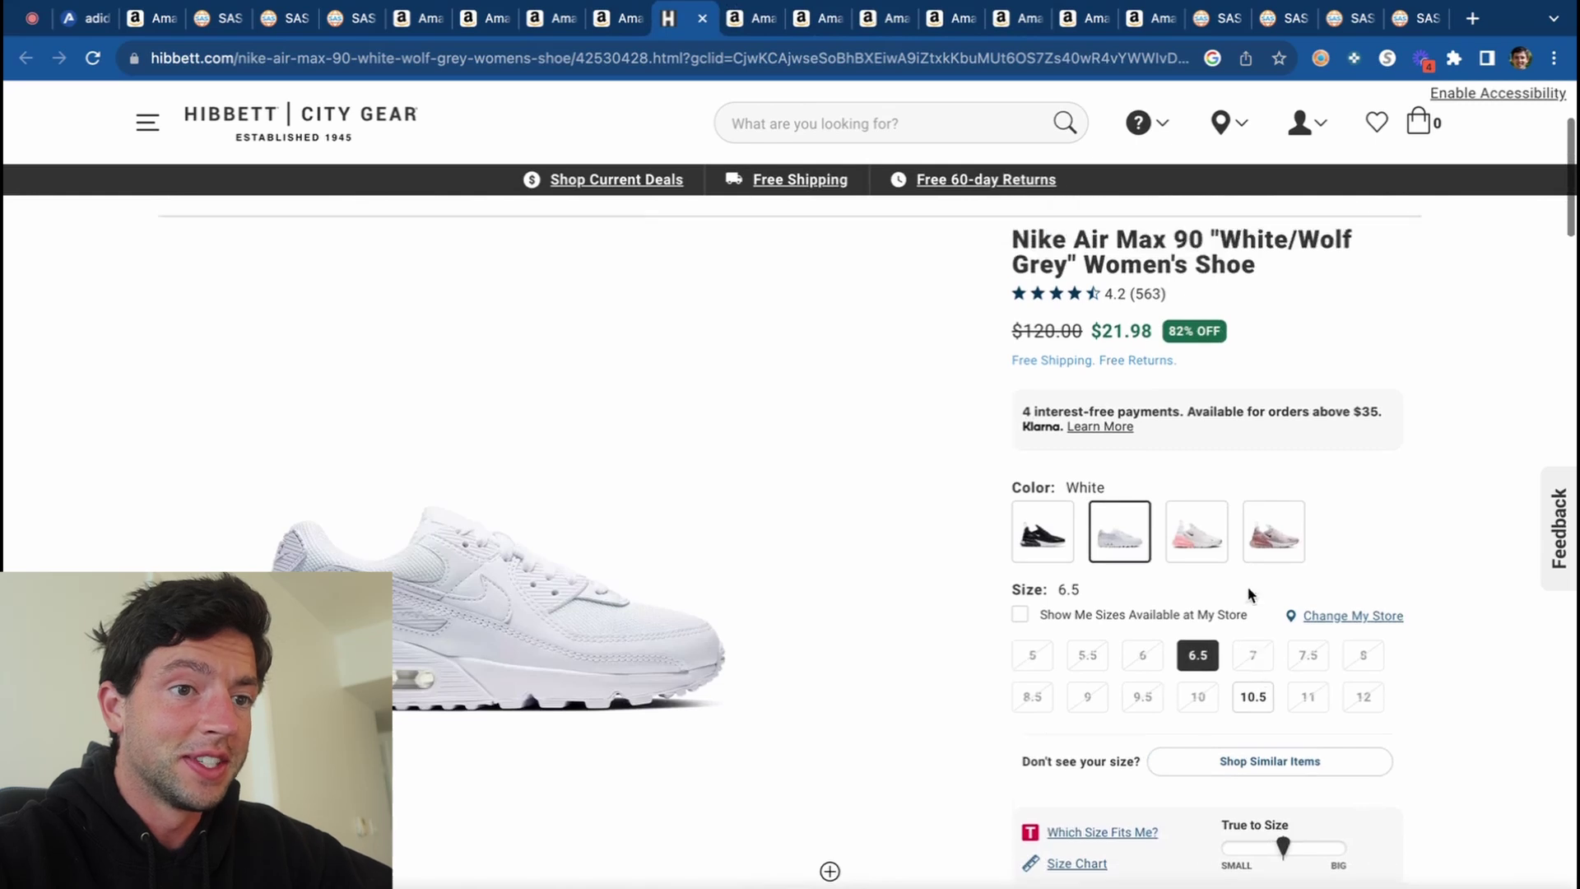
{"action": "scroll", "coordinate": [951, 313], "scroll_direction": "up", "scroll_amount": 1}
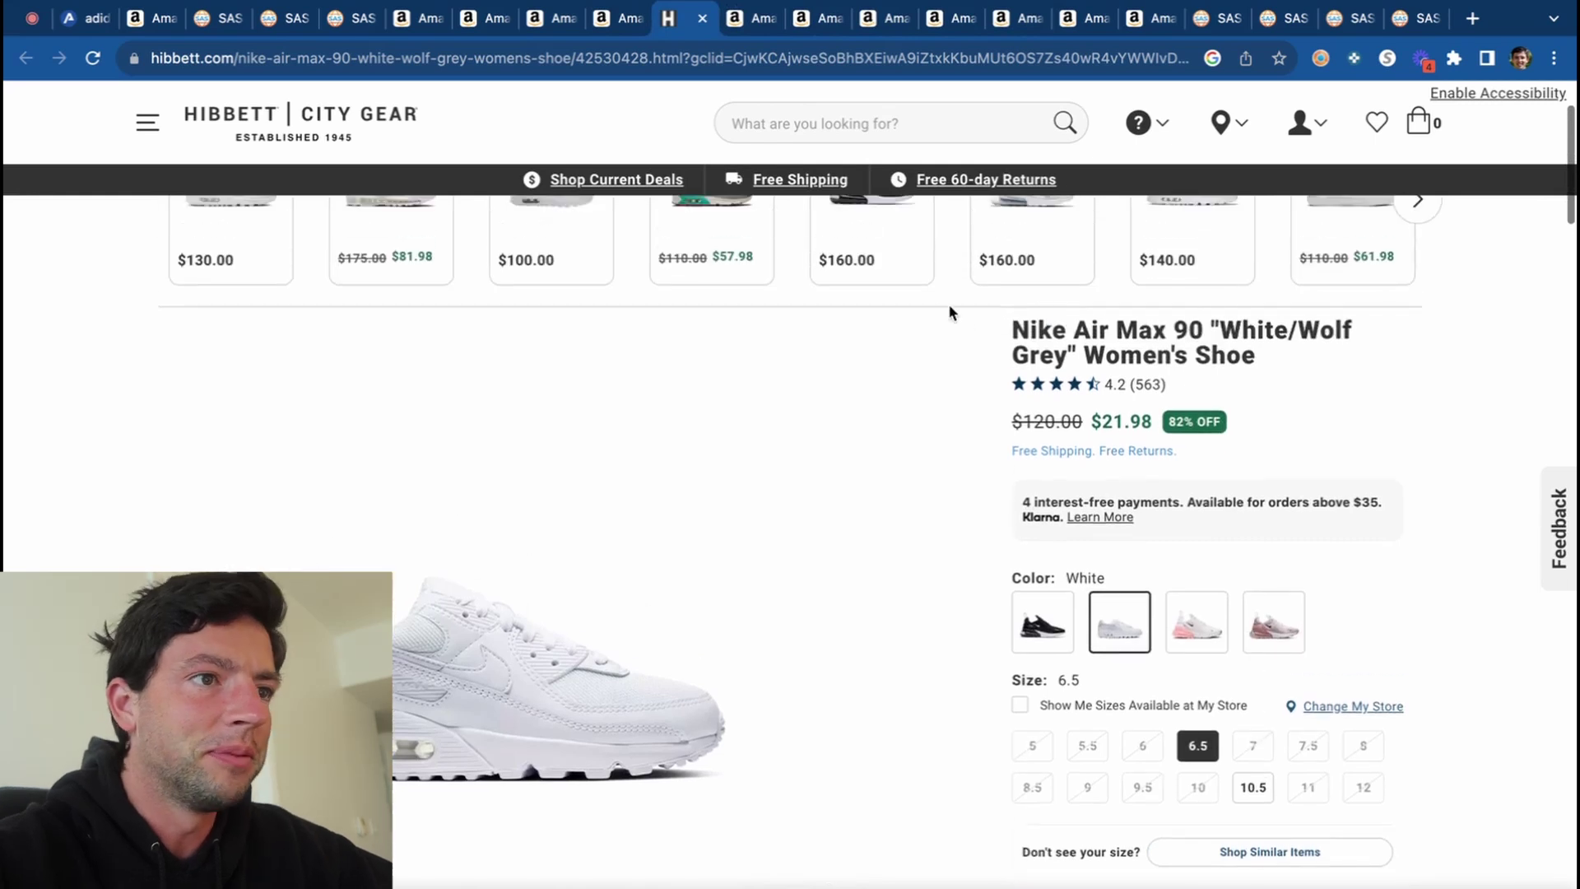
Enter a cost price of 21.98 for the size 6.5 Amazon listing and examine its price and sales rank history.
{"action": "left_click", "coordinate": [626, 25]}
{"action": "type", "text": "21.98"}
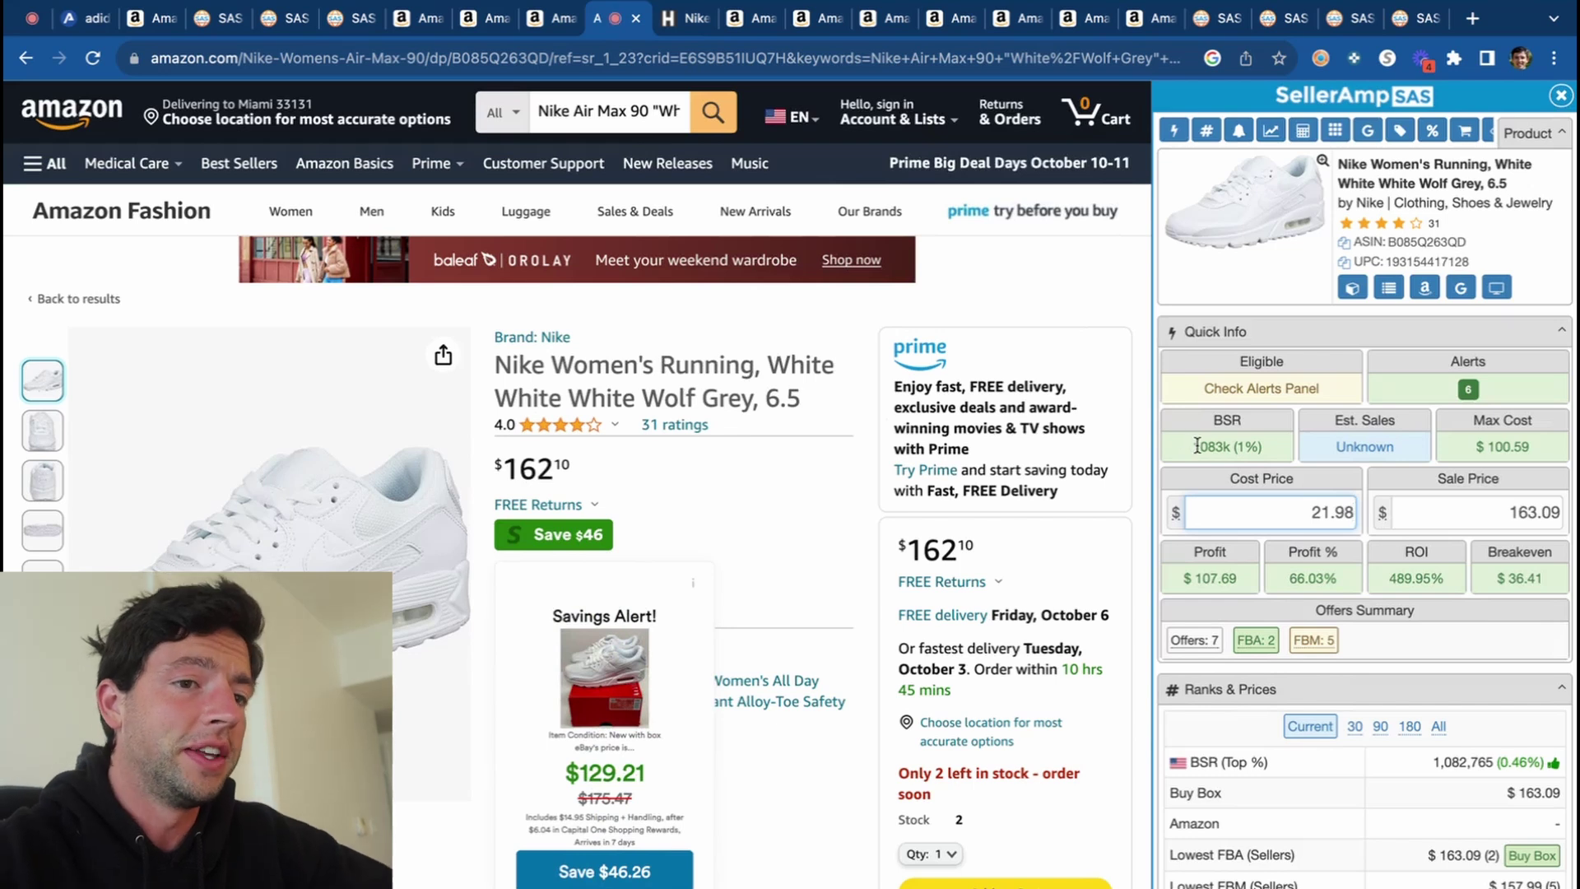
{"action": "scroll", "coordinate": [861, 422], "scroll_direction": "down", "scroll_amount": 2}
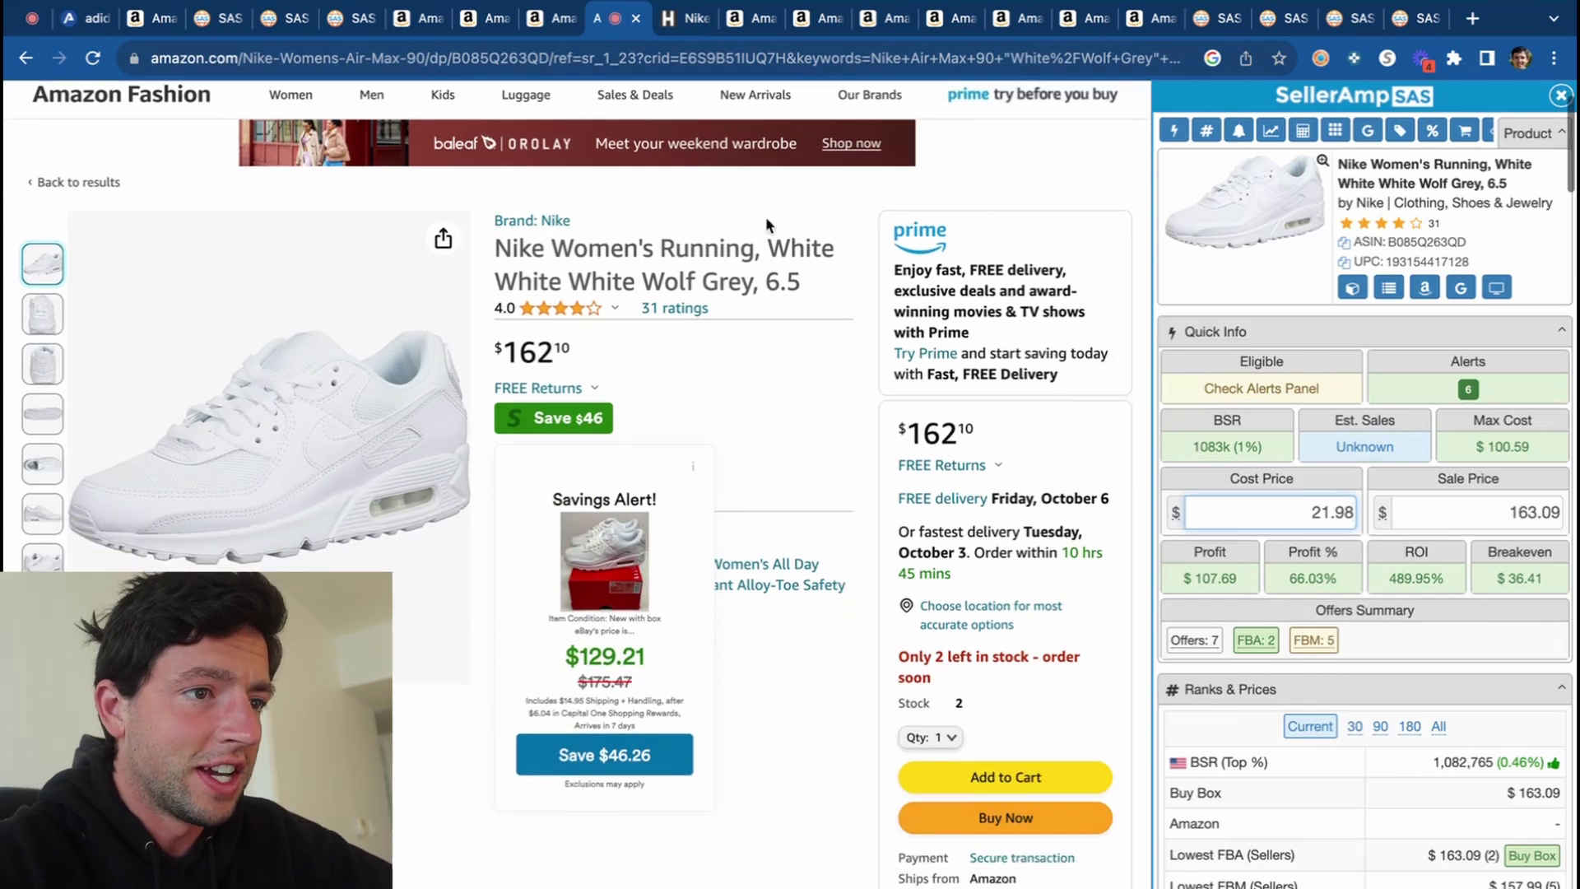
{"action": "scroll", "coordinate": [761, 233], "scroll_direction": "down", "scroll_amount": 1}
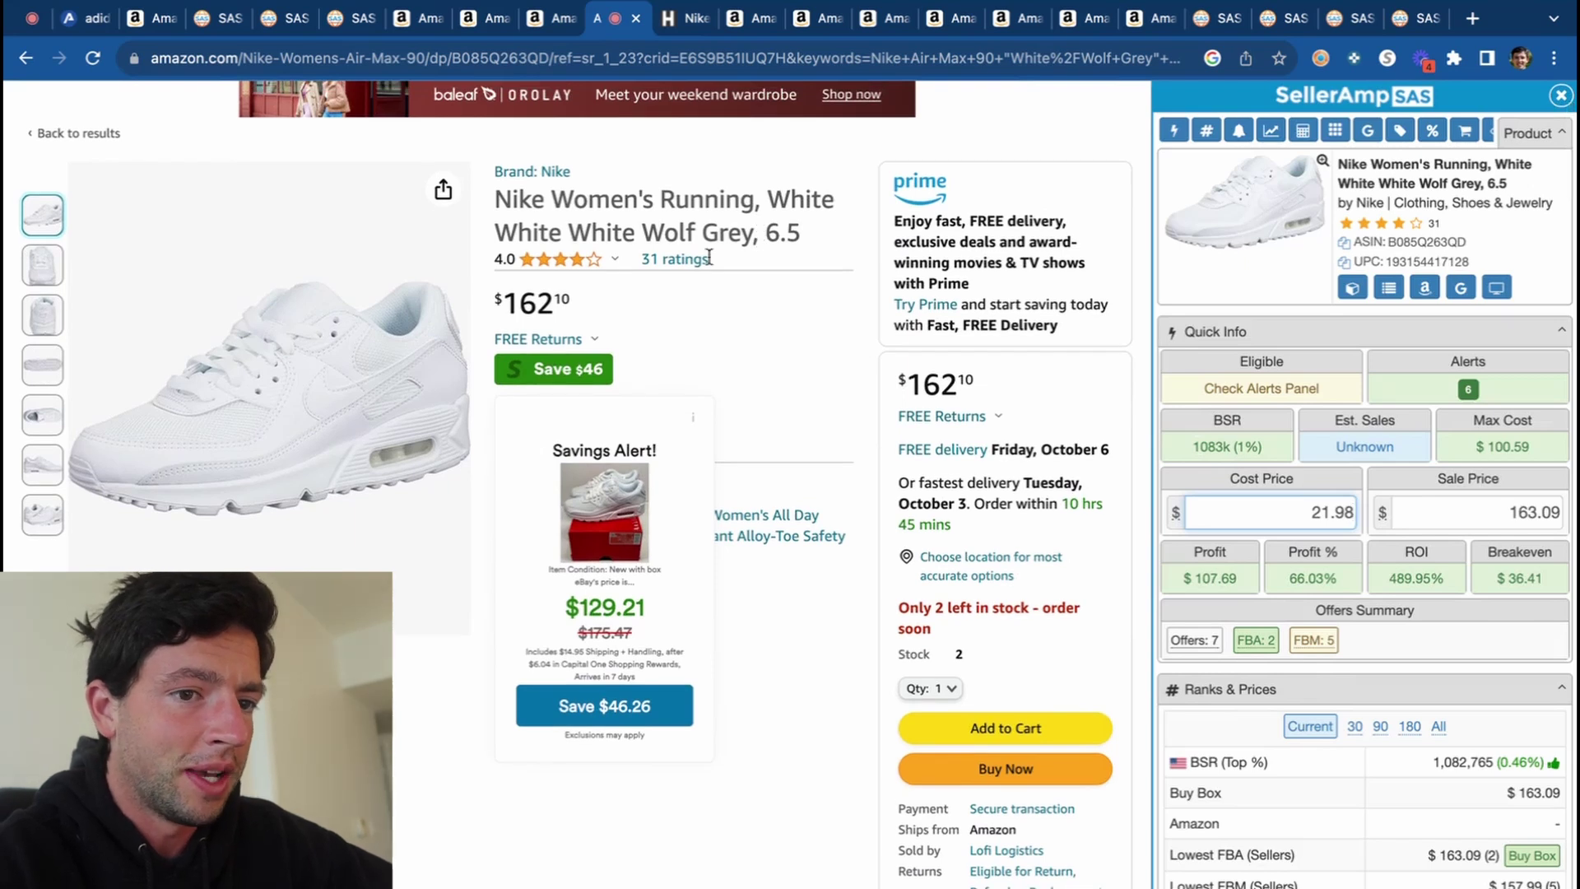
{"action": "scroll", "coordinate": [683, 273], "scroll_direction": "down", "scroll_amount": 15}
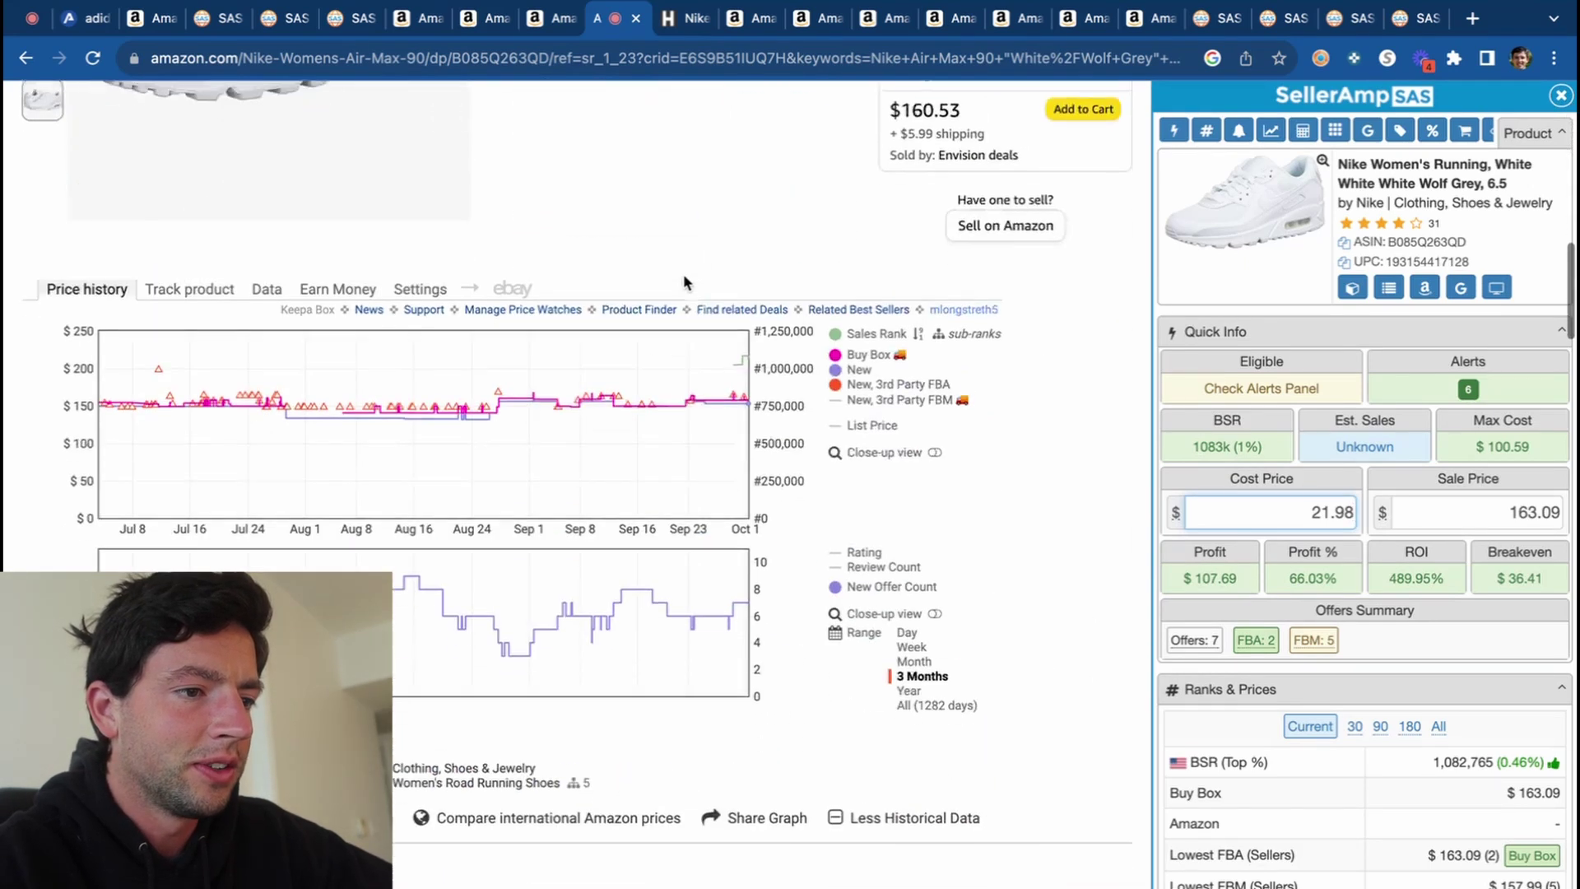
{"action": "scroll", "coordinate": [692, 309], "scroll_direction": "down", "scroll_amount": 1}
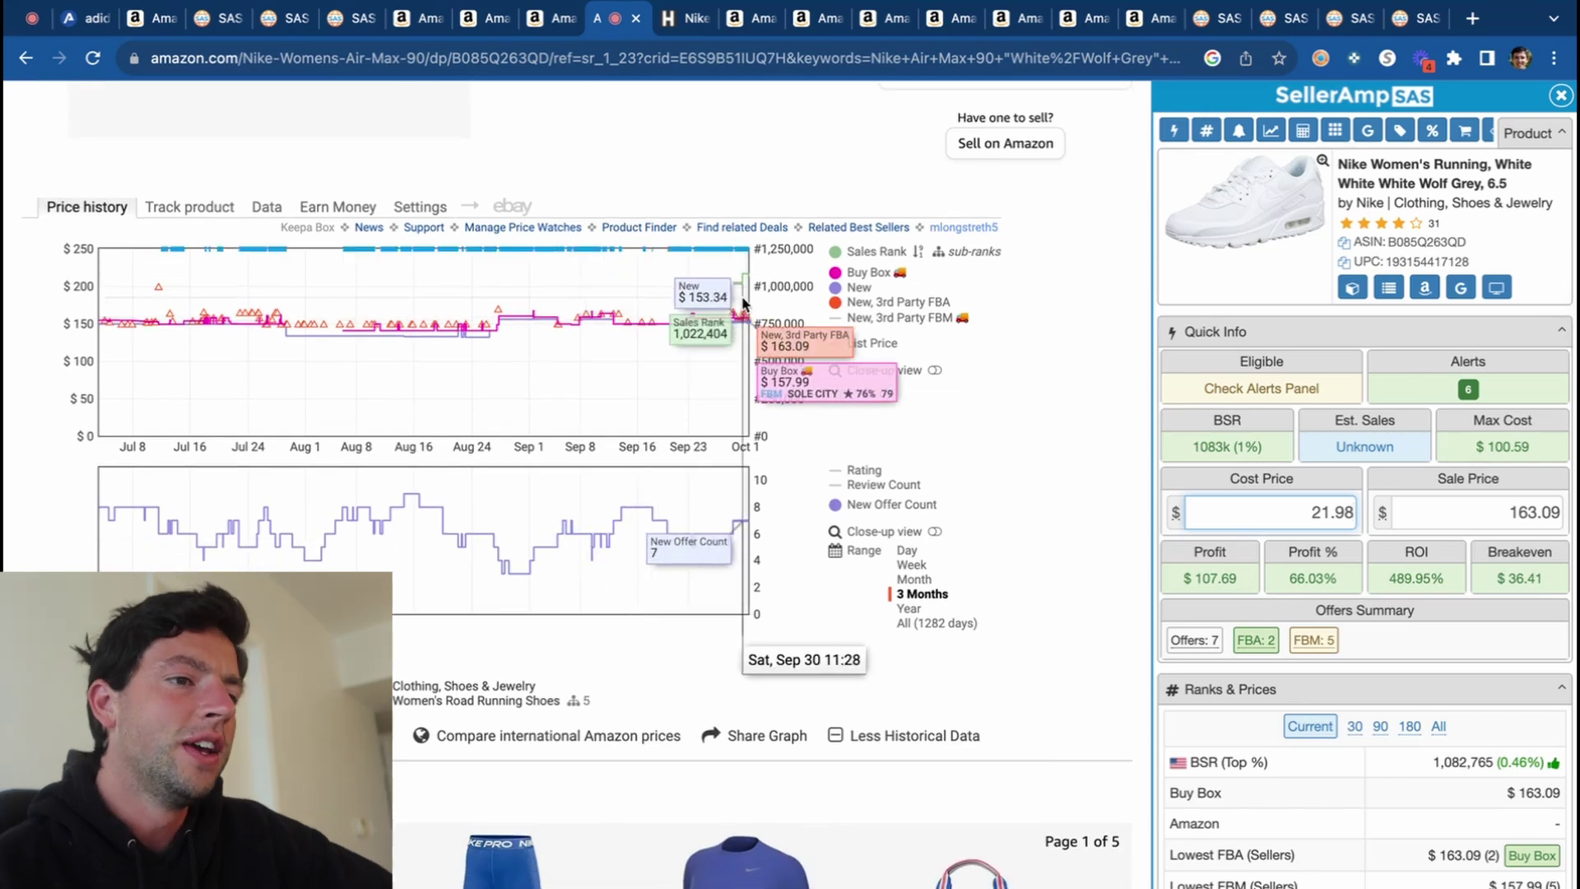
{"action": "scroll", "coordinate": [735, 303], "scroll_direction": "down", "scroll_amount": 1}
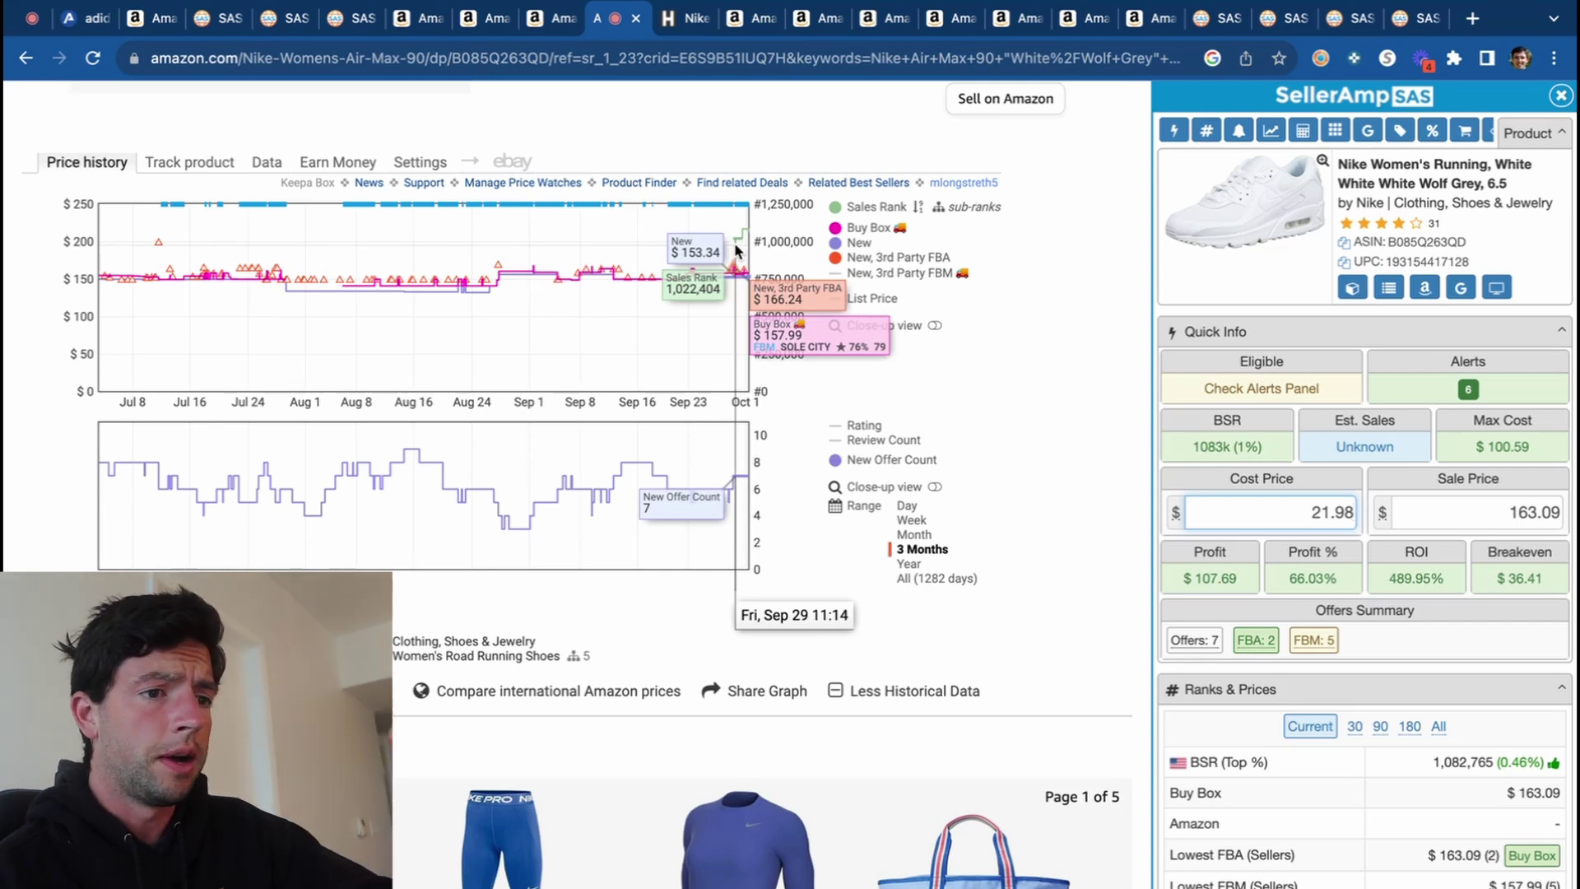
{"action": "scroll", "coordinate": [520, 346], "scroll_direction": "down", "scroll_amount": 1}
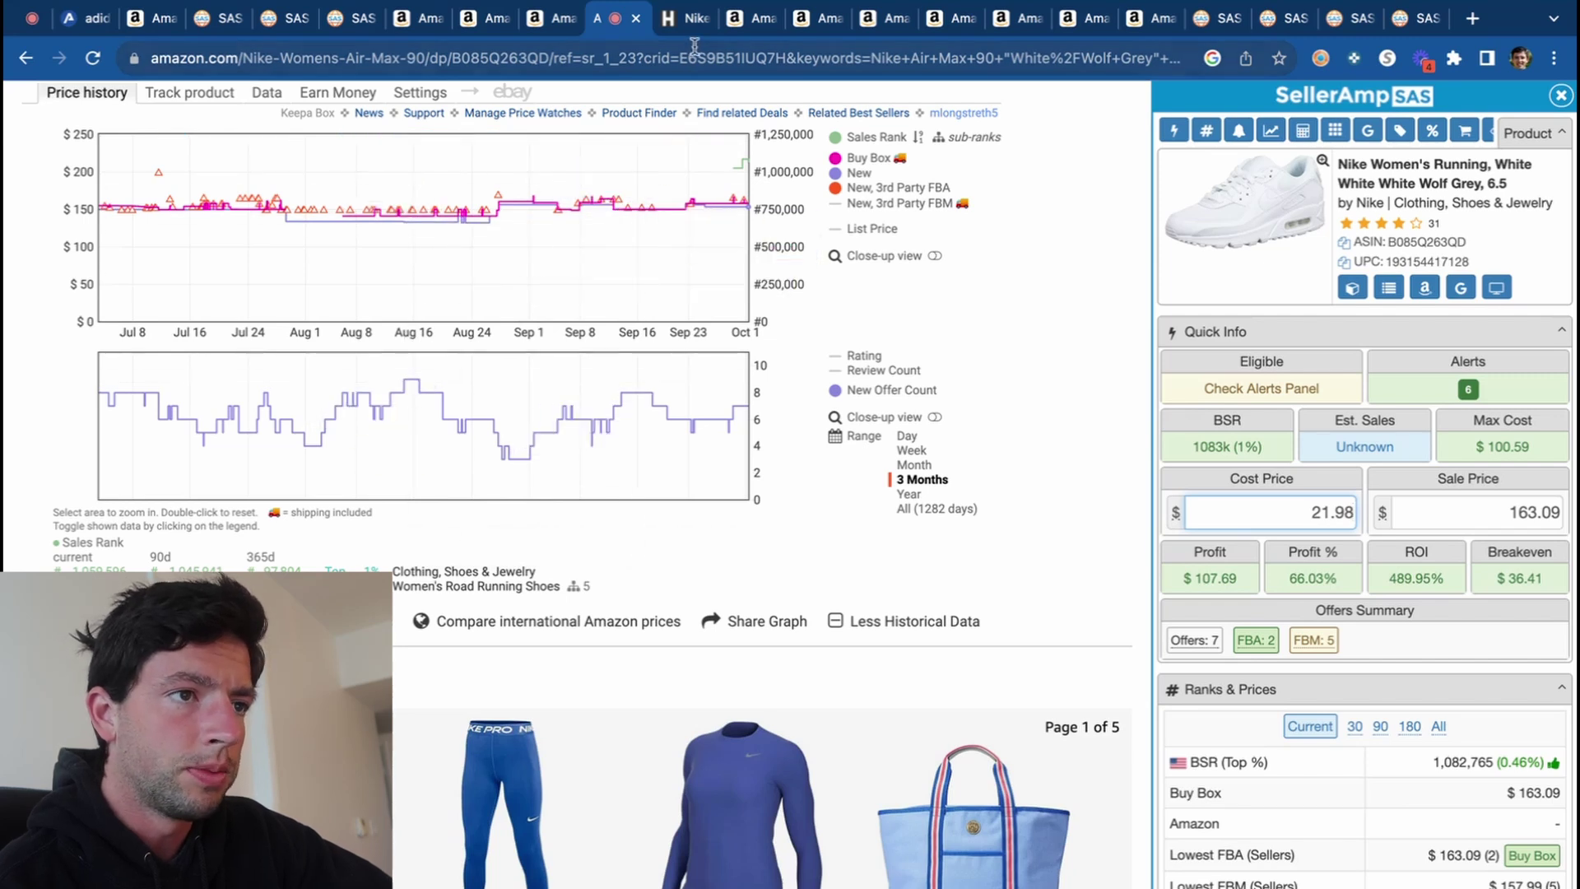
Recheck the price and sizes on the Hibbett product page, and return to the size 6.5 Amazon listing.
{"action": "left_click", "coordinate": [686, 19]}
{"action": "scroll", "coordinate": [1064, 436], "scroll_direction": "down", "scroll_amount": 2}
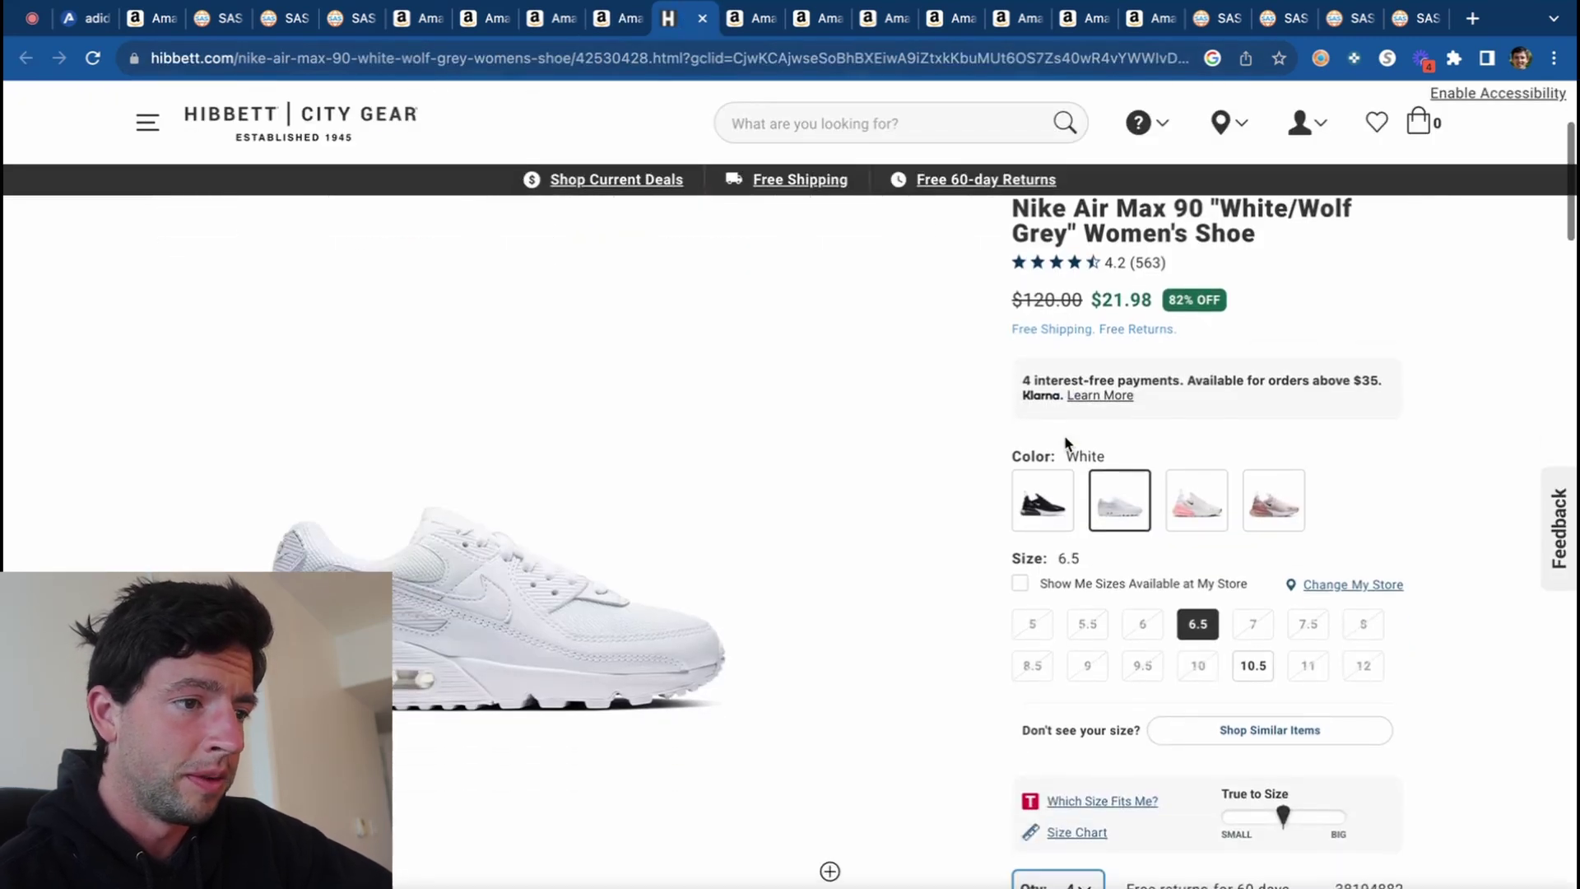
{"action": "scroll", "coordinate": [1065, 342], "scroll_direction": "up", "scroll_amount": 4}
{"action": "left_click", "coordinate": [618, 18]}
{"action": "scroll", "coordinate": [447, 512], "scroll_direction": "up", "scroll_amount": 10}
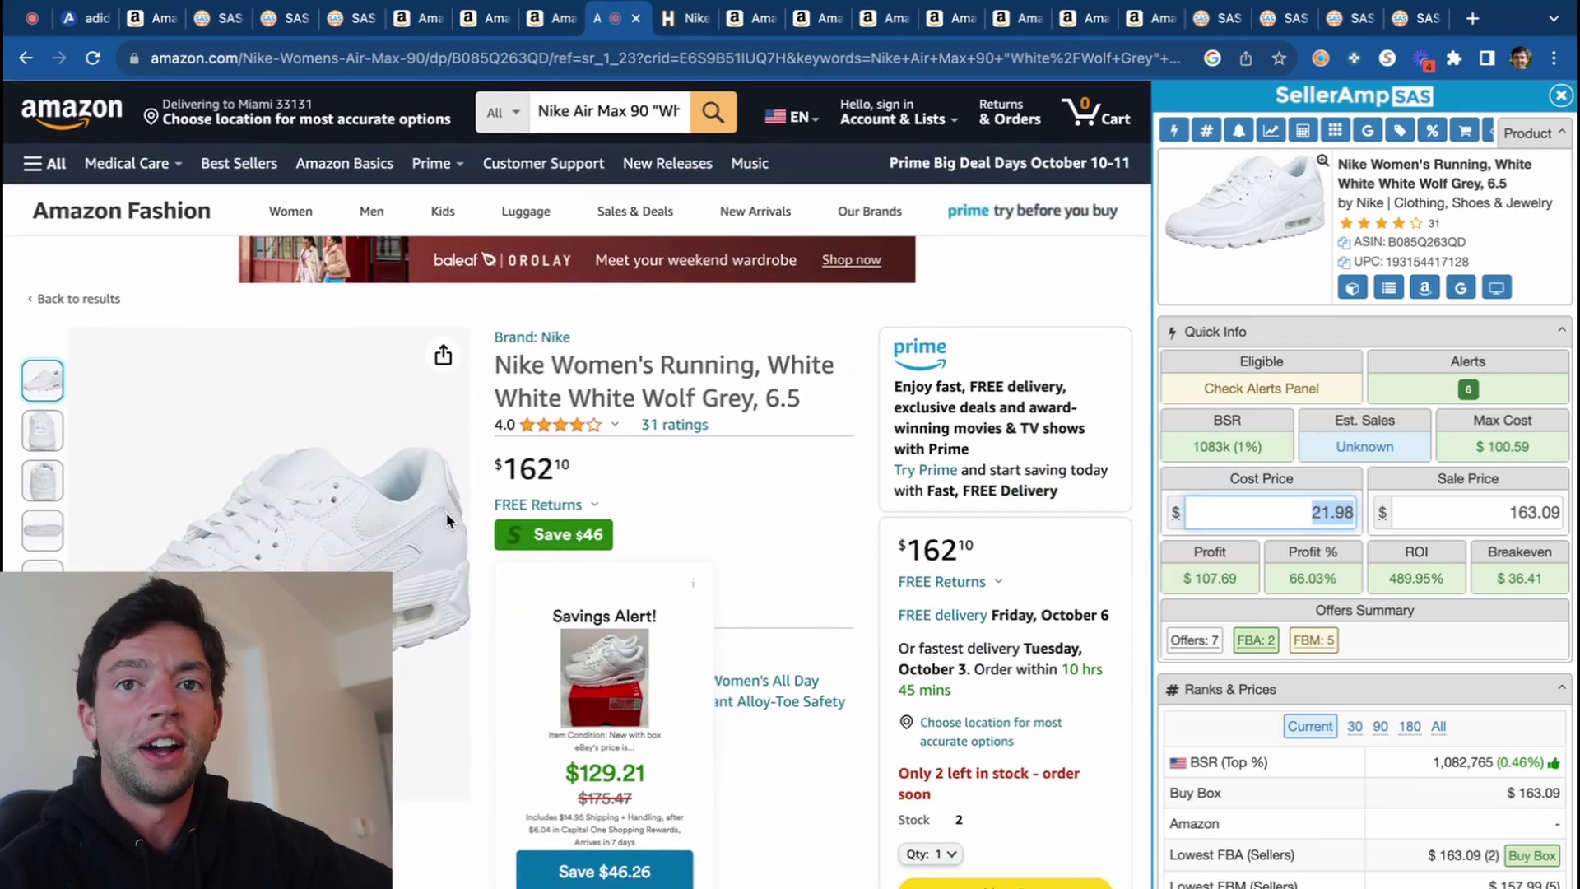
Close the Hibbett page and the opened Air Max 90 listings to reach the NIKE Women's Stroke Running Shoe listing.
{"action": "left_click", "coordinate": [634, 17]}
{"action": "left_click", "coordinate": [633, 17]}
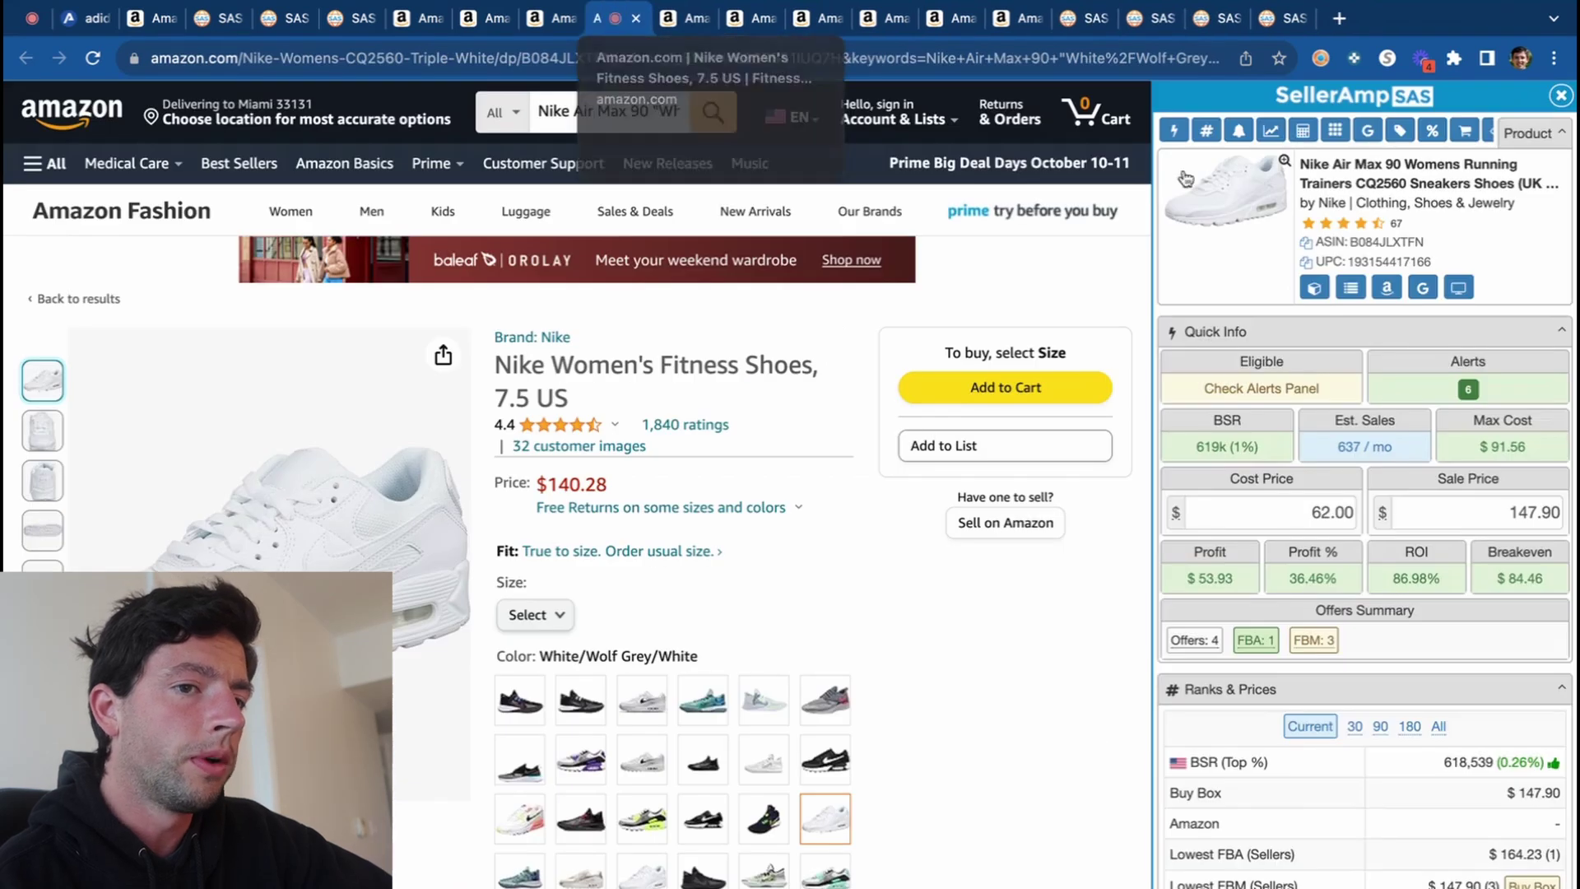
{"action": "left_click", "coordinate": [633, 17]}
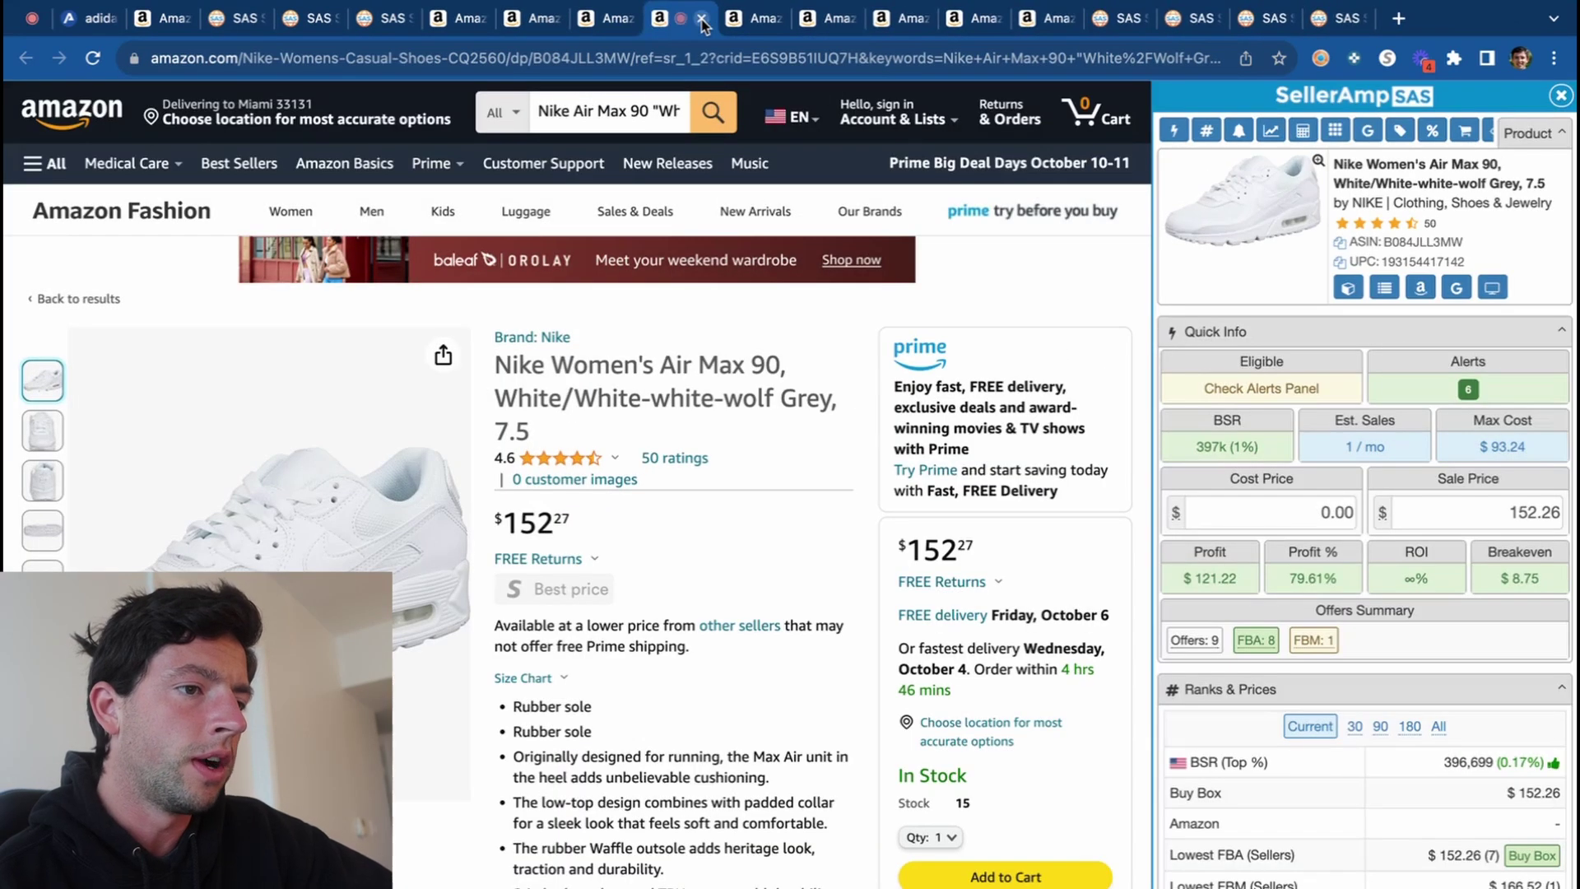
{"action": "left_click", "coordinate": [703, 20]}
{"action": "left_click", "coordinate": [702, 19]}
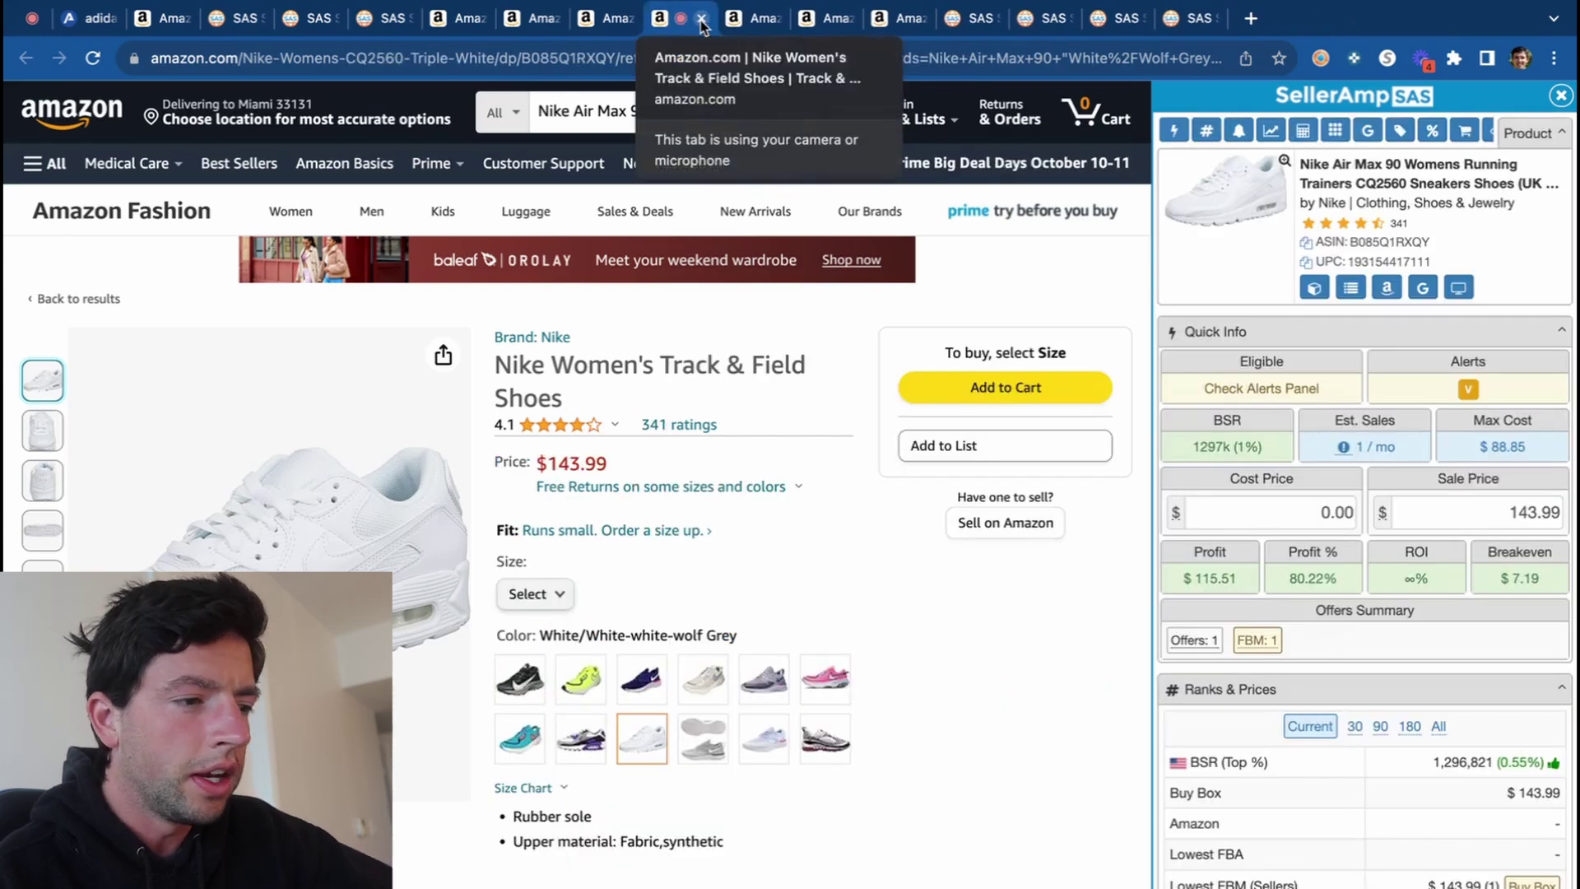
{"action": "left_click", "coordinate": [702, 20]}
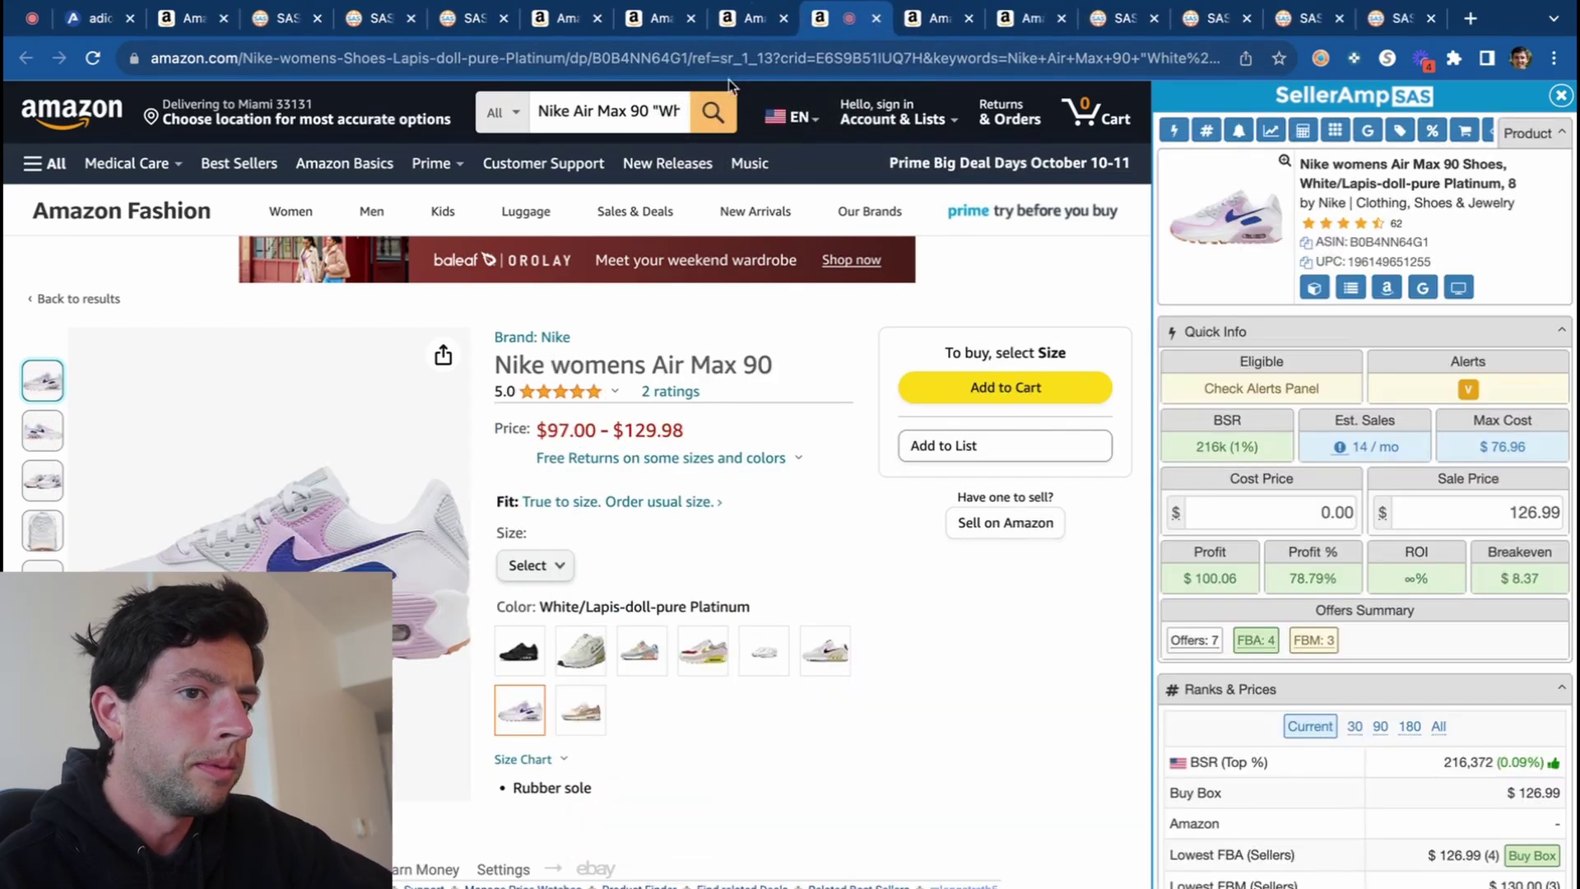
{"action": "left_click", "coordinate": [879, 19]}
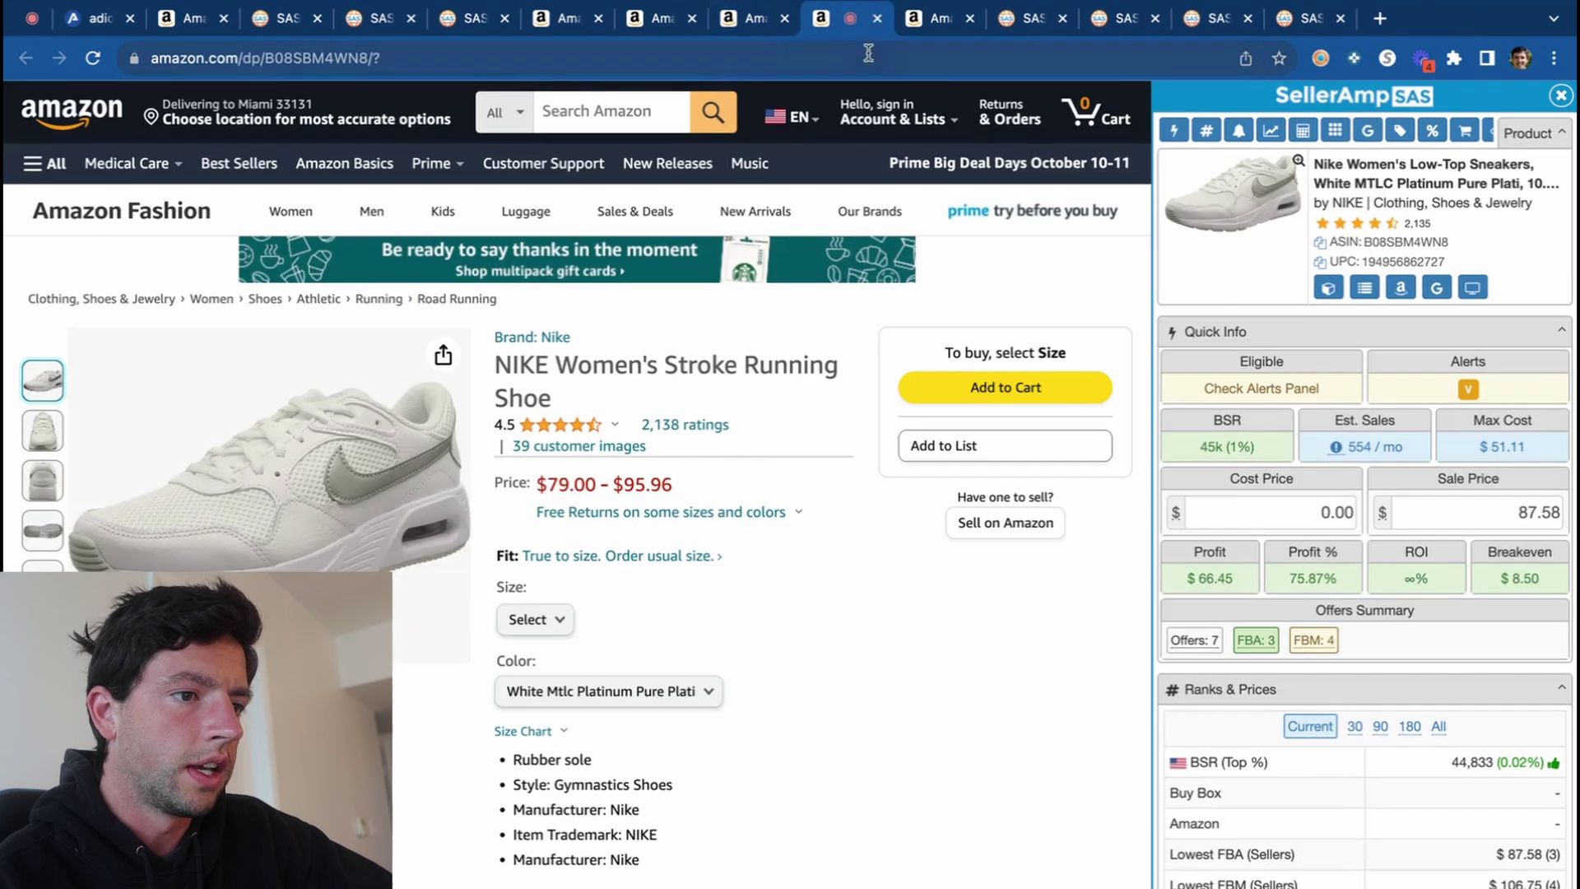
Check the Stroke Running Shoe's price history and search Google for its product title.
{"action": "scroll", "coordinate": [605, 534], "scroll_direction": "down", "scroll_amount": 5}
{"action": "scroll", "coordinate": [605, 533], "scroll_direction": "down", "scroll_amount": 2}
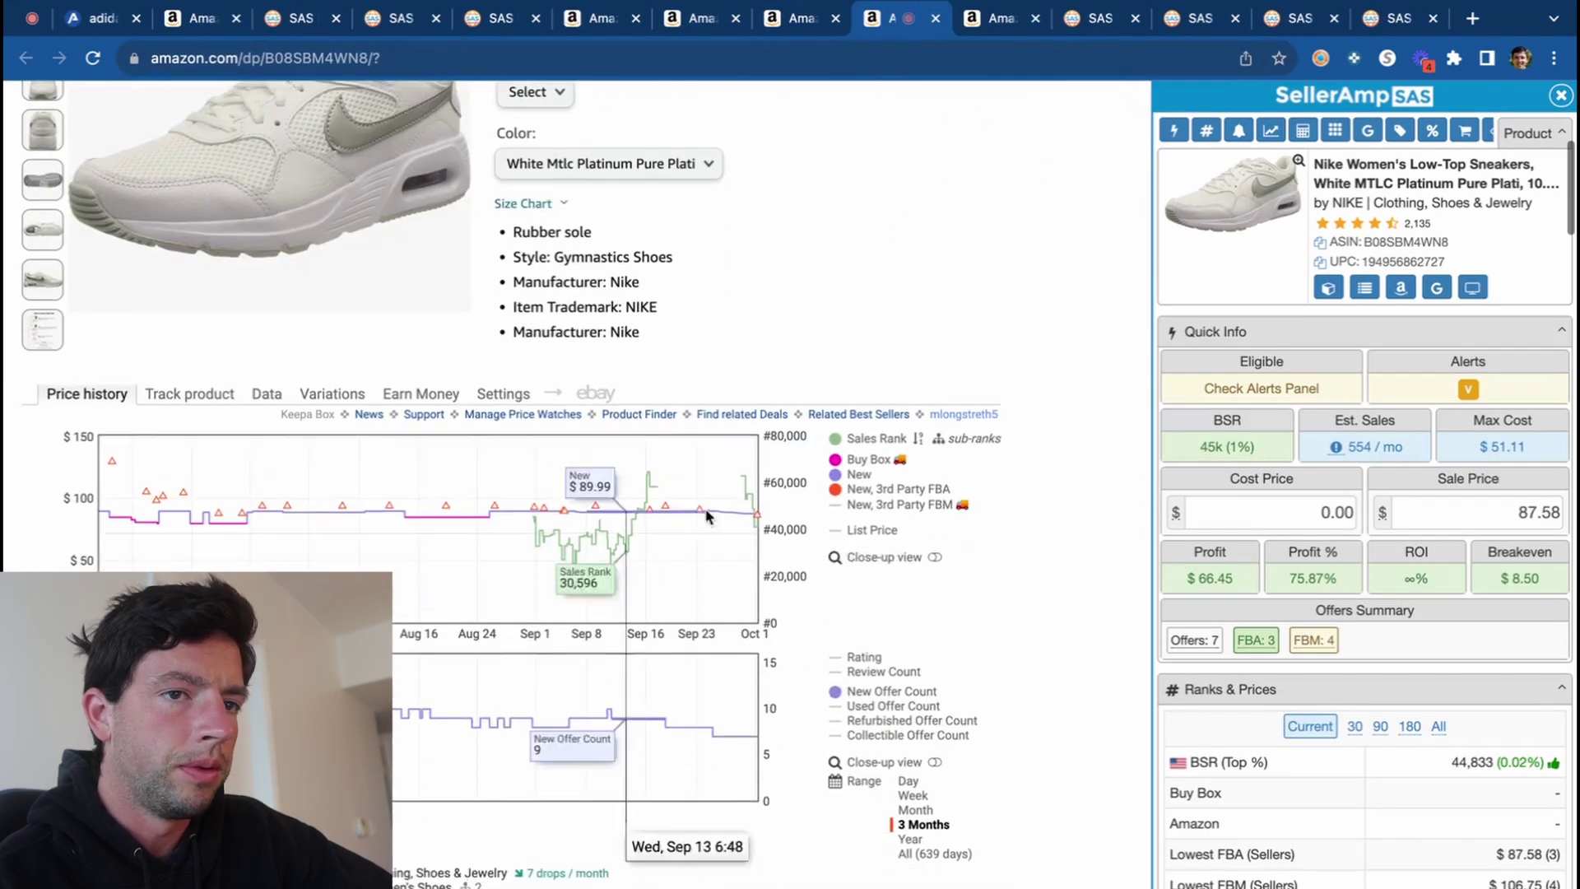
{"action": "left_click", "coordinate": [1440, 286]}
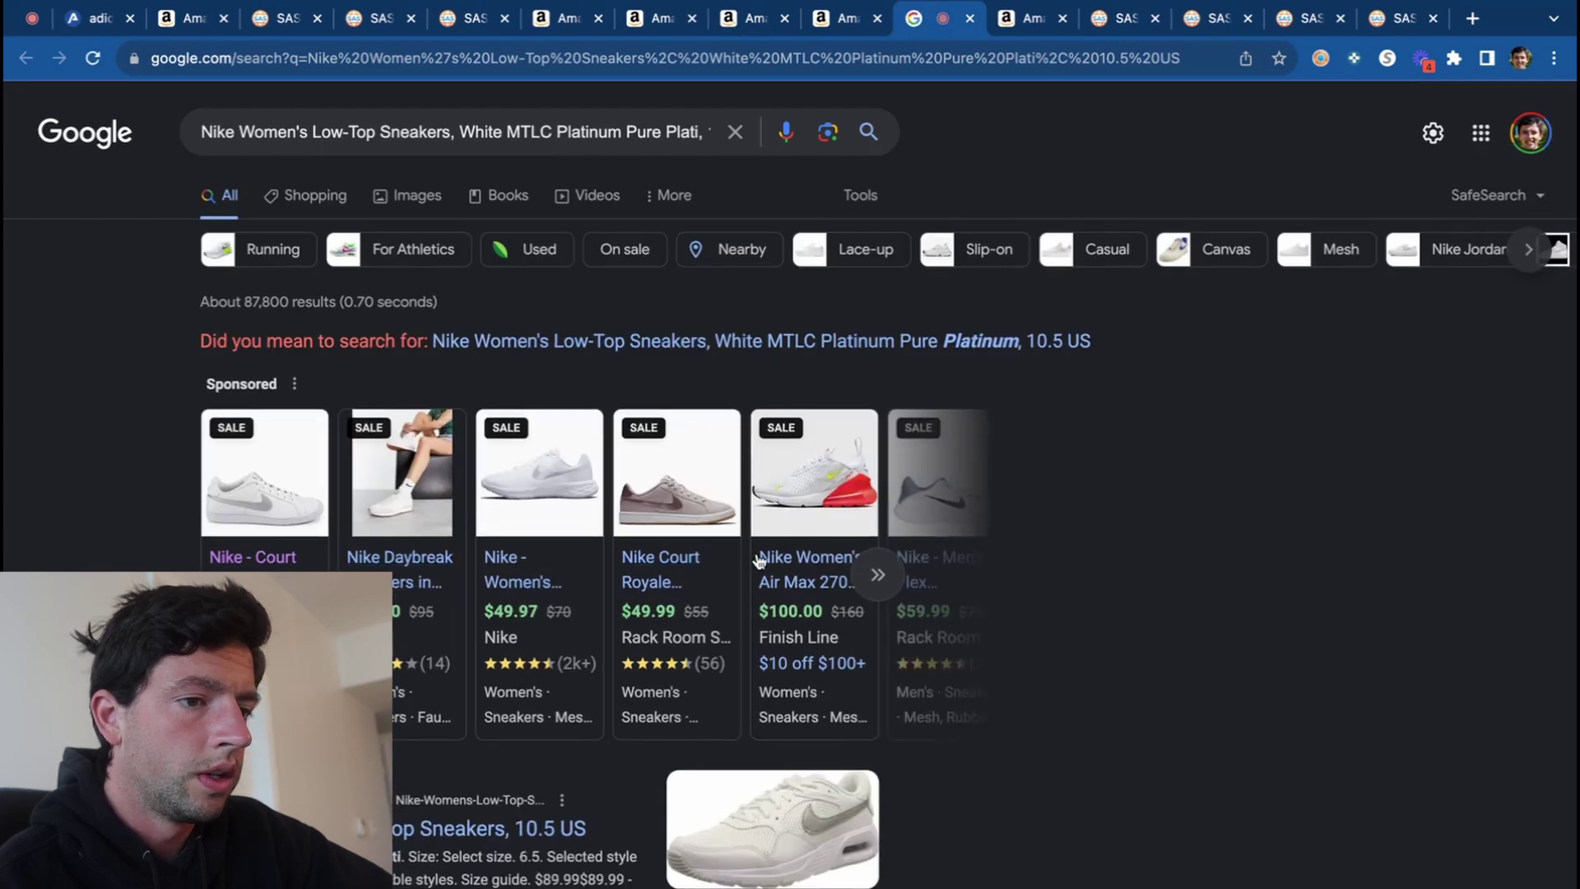
Open the sponsored Nike Daybreak sneakers offer in a new tab and close the Google results.
{"action": "left_click", "coordinate": [400, 557]}
{"action": "left_click", "coordinate": [920, 18]}
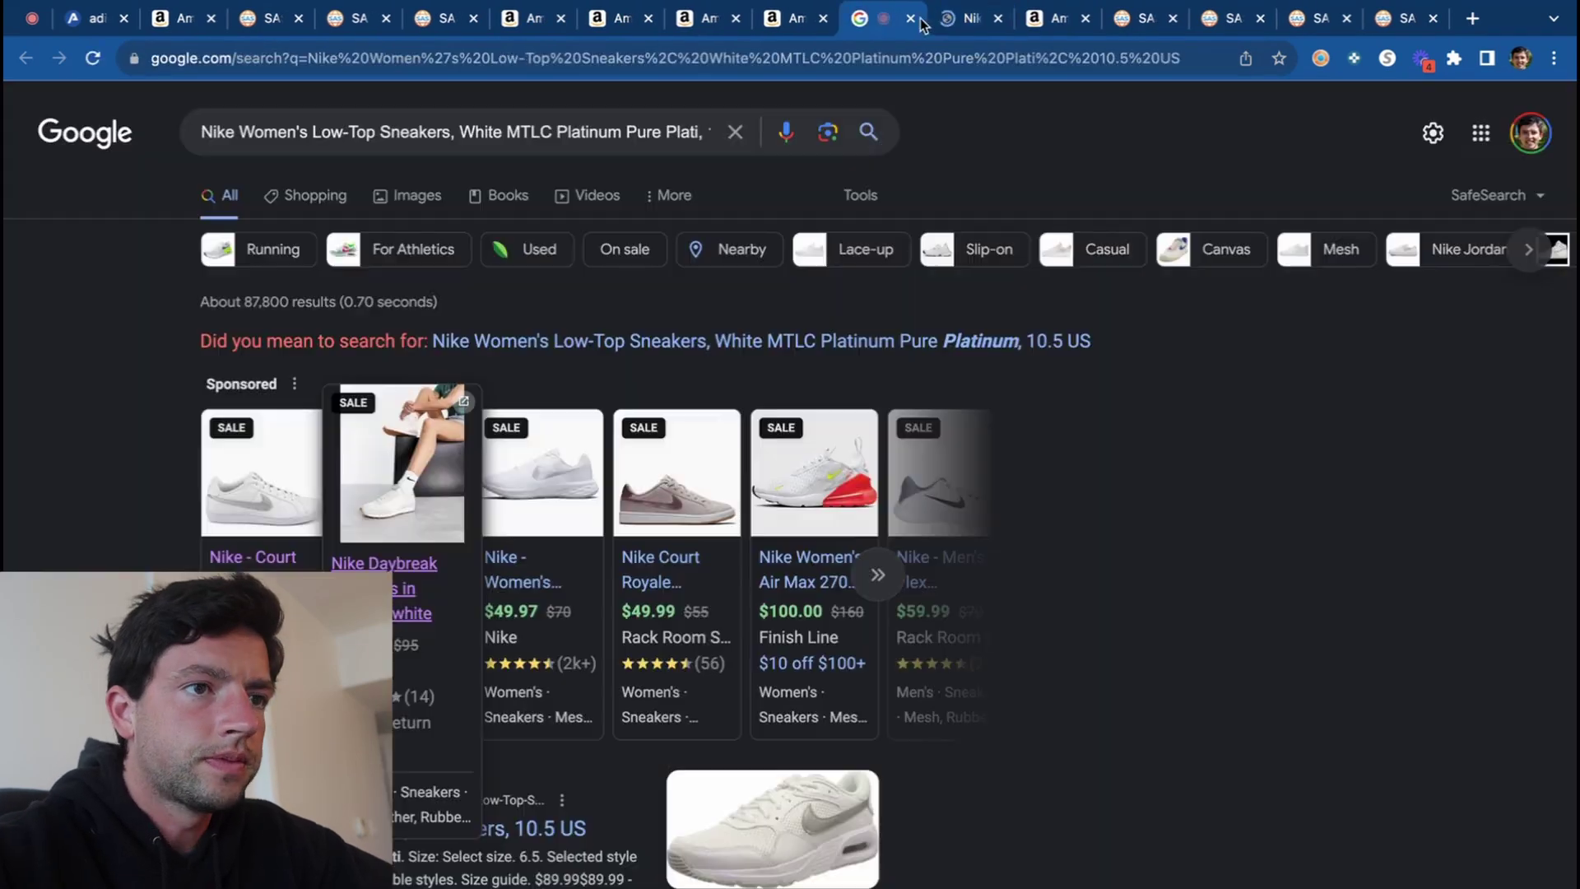
{"action": "left_click", "coordinate": [911, 18]}
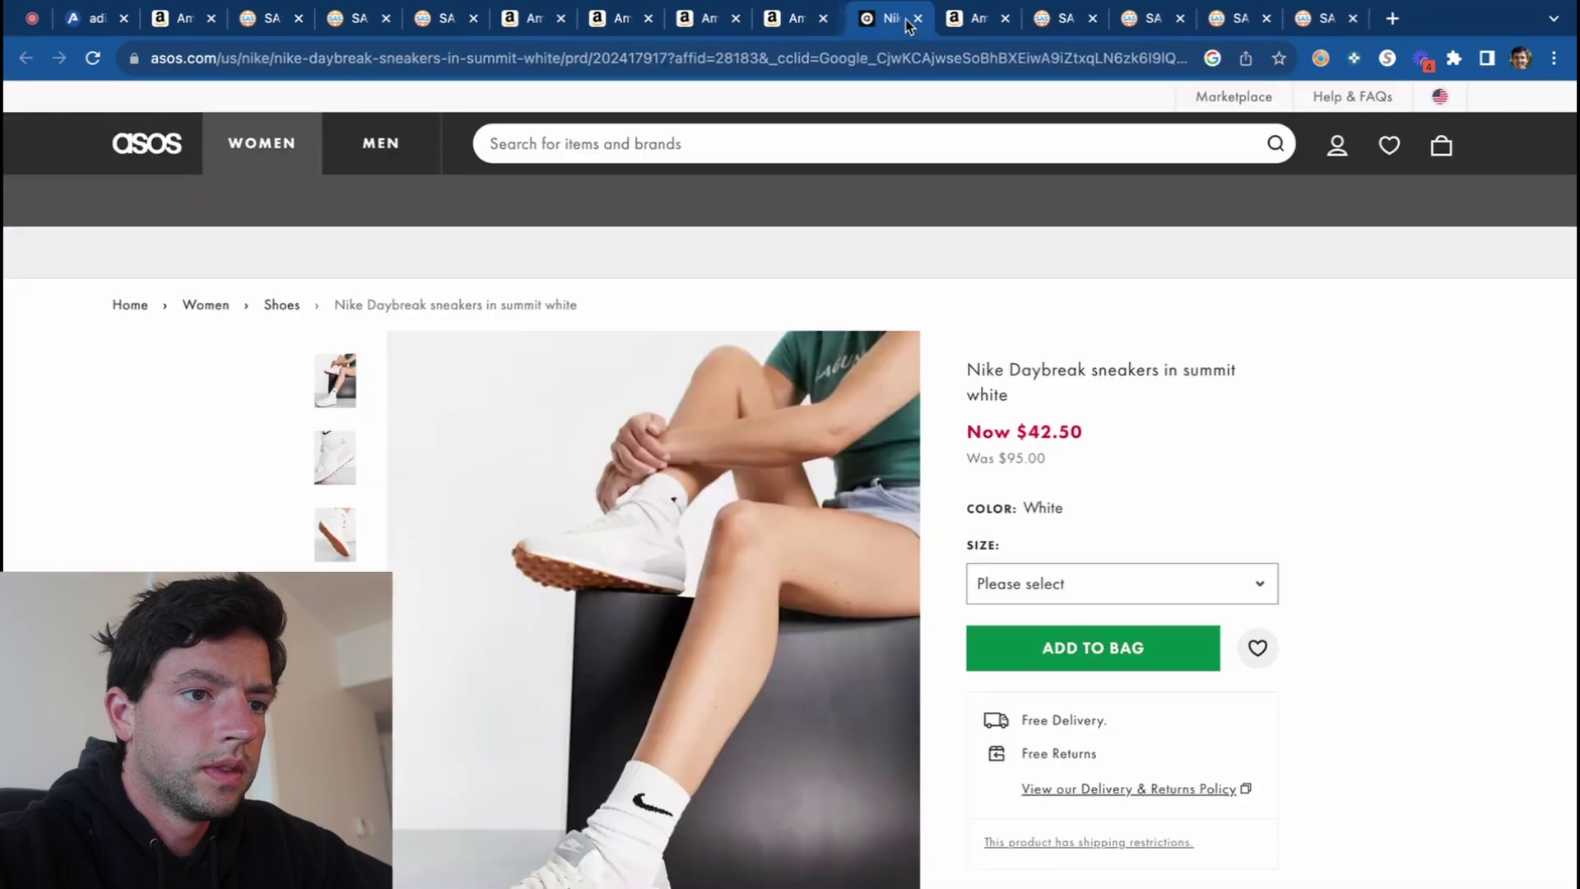
Copy the ASOS product title and search Amazon for "Nike Daybreak sneakers in summit white".
{"action": "triple_click", "coordinate": [1020, 397]}
{"action": "key", "text": "ctrl+c"}
{"action": "left_click", "coordinate": [831, 47]}
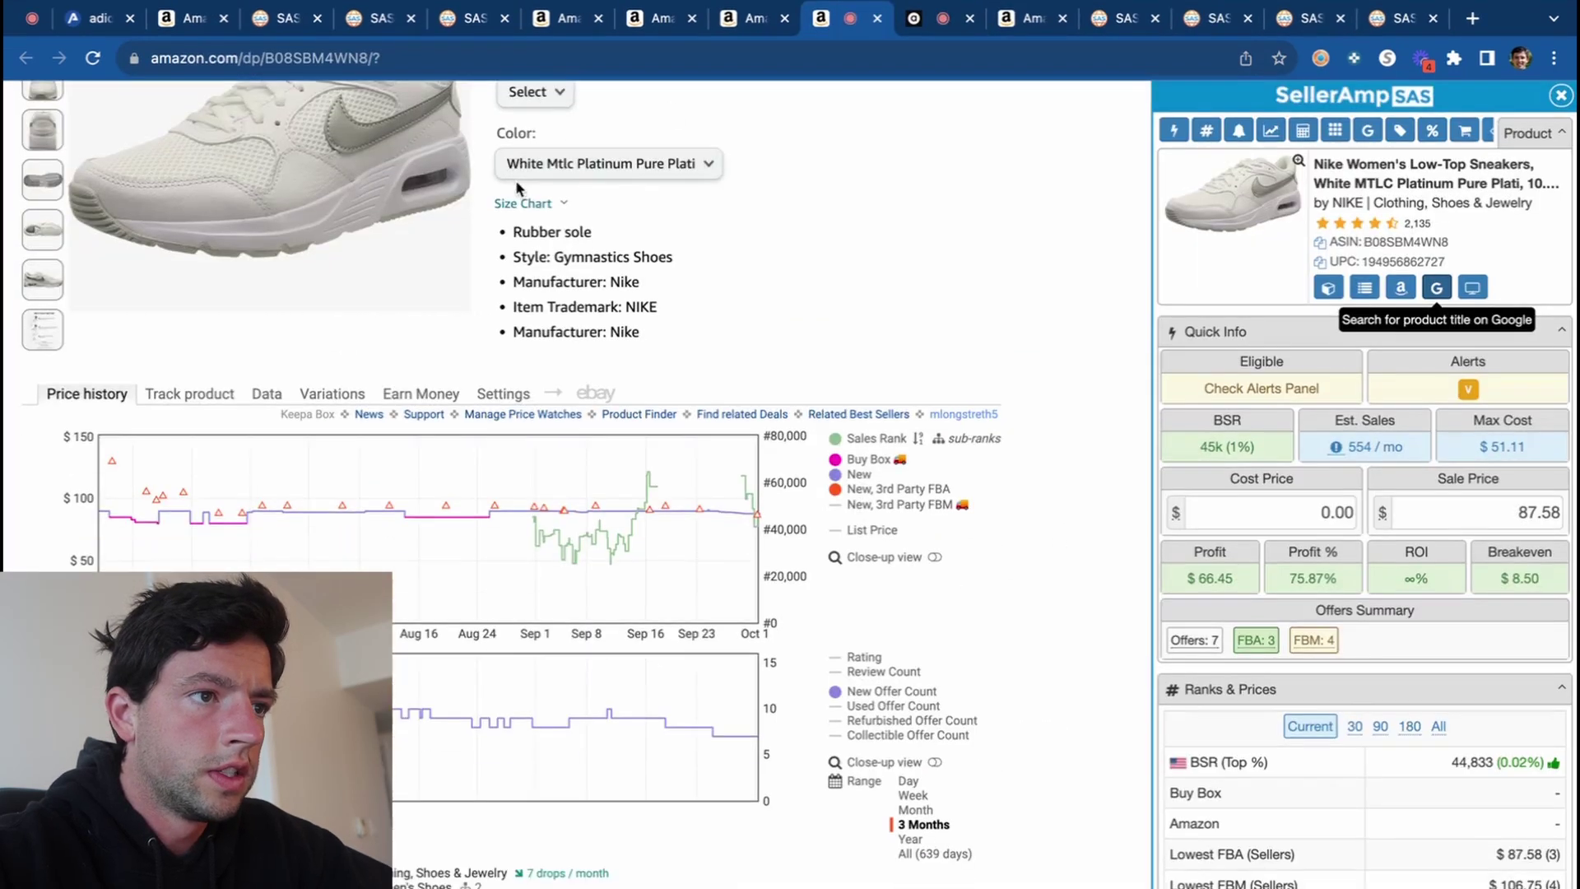
{"action": "scroll", "coordinate": [515, 247], "scroll_direction": "up", "scroll_amount": 10}
{"action": "left_click", "coordinate": [589, 112]}
{"action": "key", "text": "ctrl+v"}
{"action": "key", "text": "Return"}
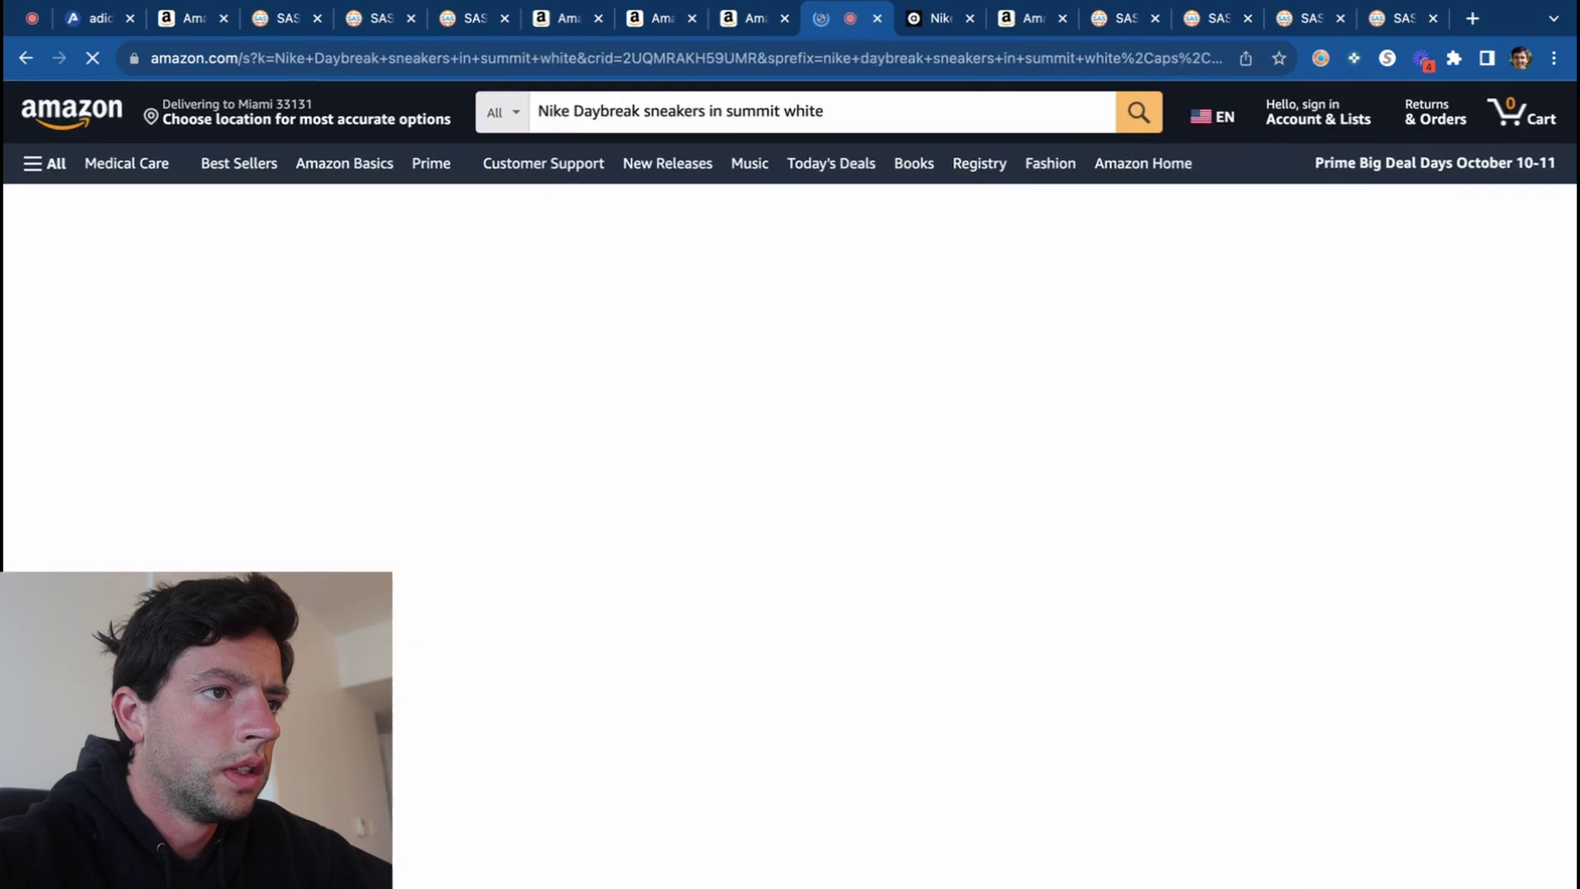
Find the matching Daybreak shoe in the Amazon results and open the Nike Women's Walking Industrial Shoe listing.
{"action": "scroll", "coordinate": [757, 377], "scroll_direction": "down", "scroll_amount": 4}
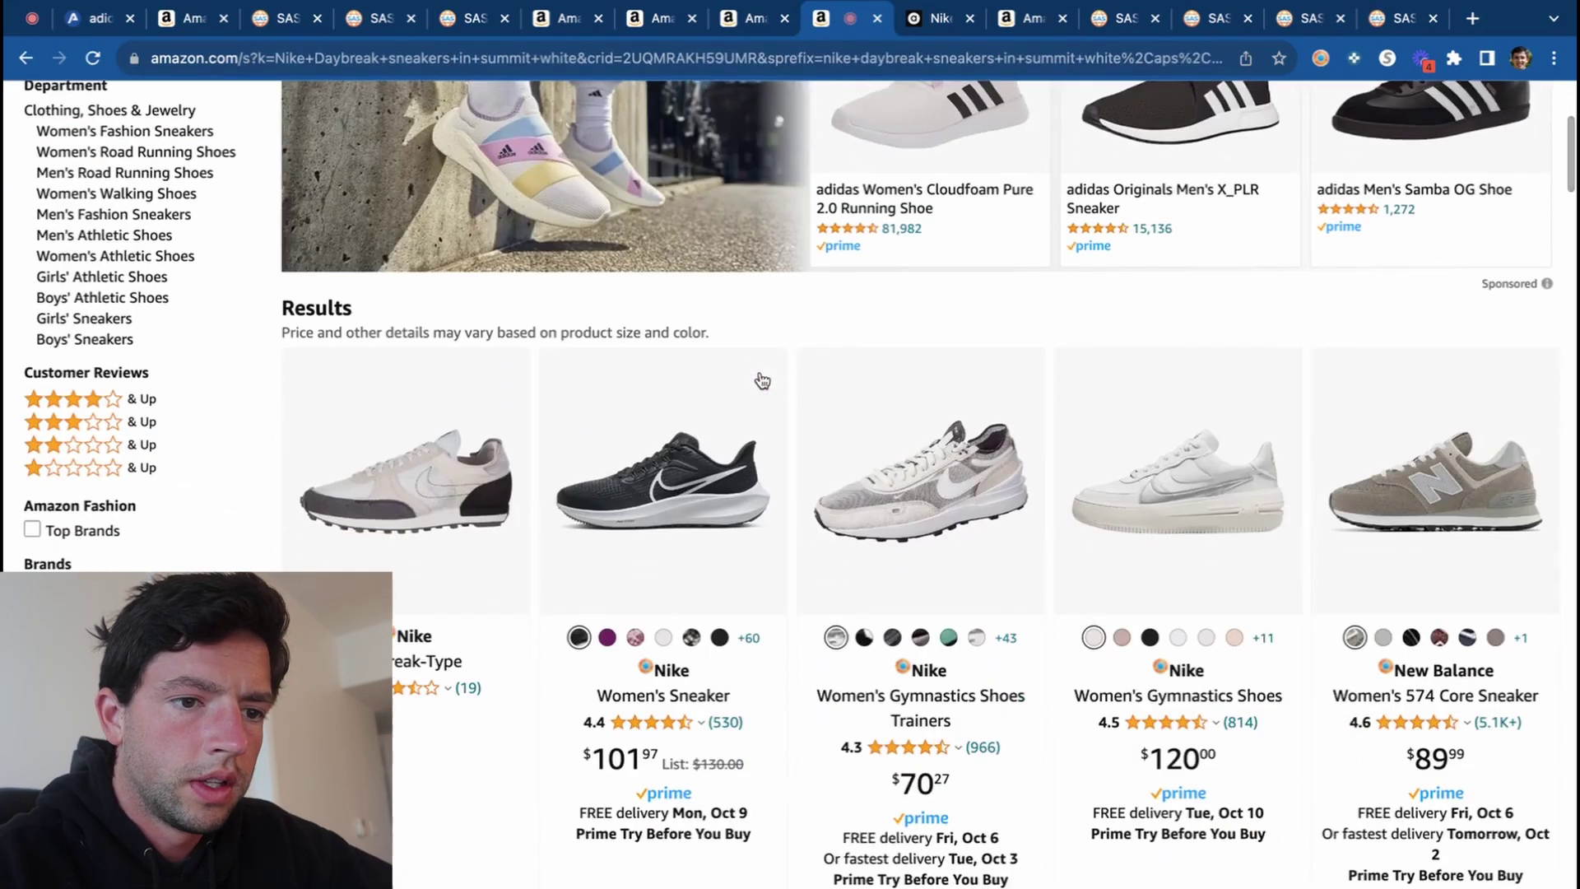
{"action": "scroll", "coordinate": [758, 377], "scroll_direction": "down", "scroll_amount": 15}
{"action": "left_click", "coordinate": [951, 465]}
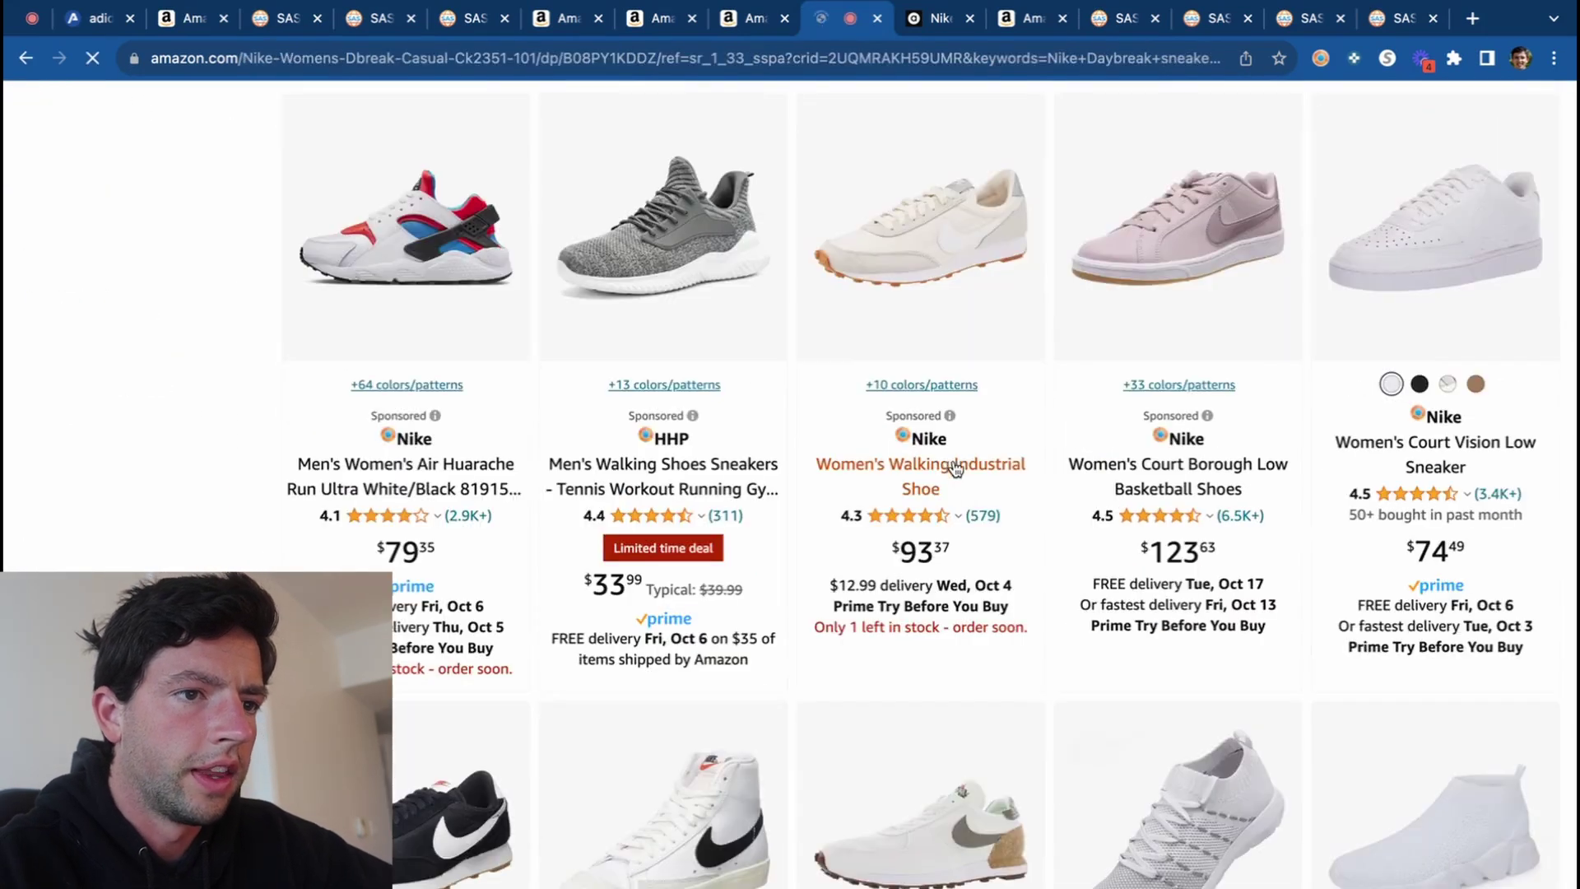
Check which sizes of the Nike Daybreak sneakers ASOS has in stock, along with the price and discount code.
{"action": "left_click", "coordinate": [708, 571]}
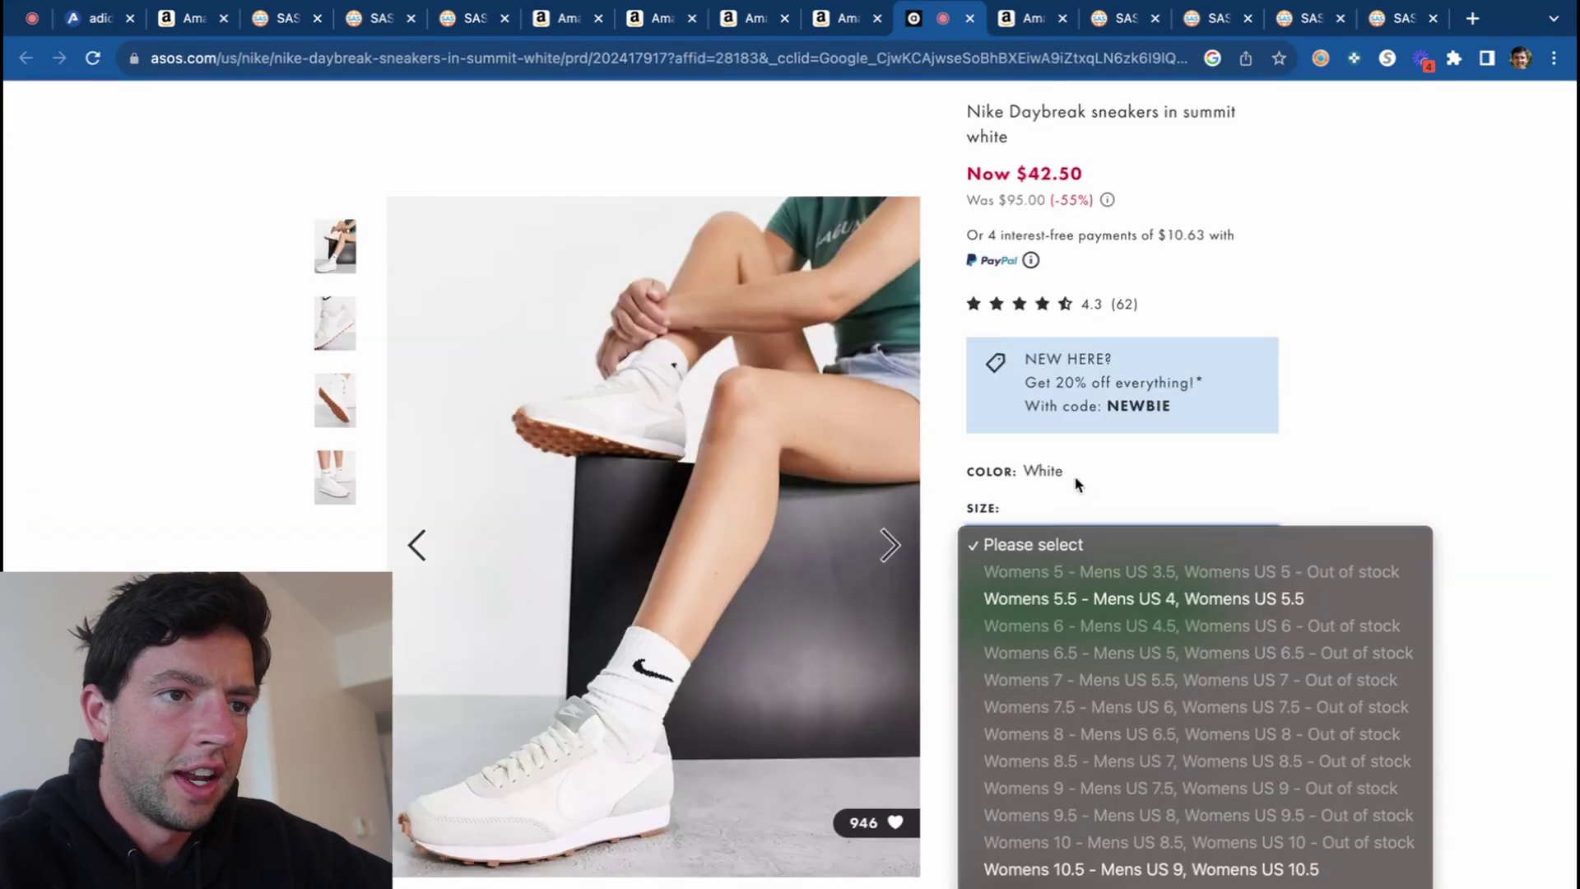
{"action": "left_click", "coordinate": [1075, 478]}
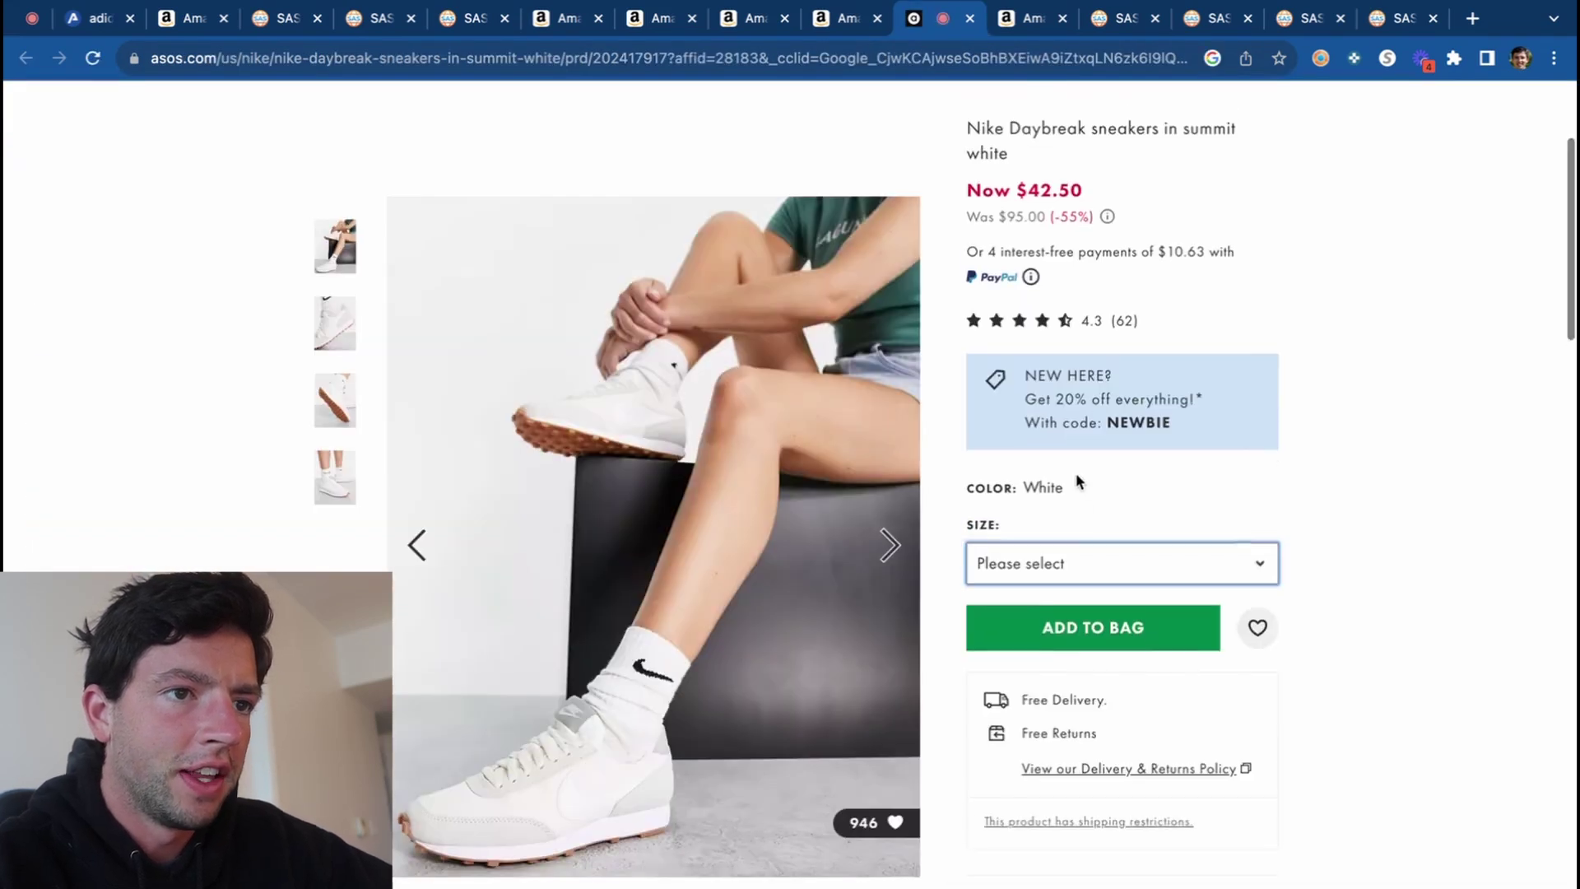
{"action": "scroll", "coordinate": [1075, 473], "scroll_direction": "up", "scroll_amount": 2}
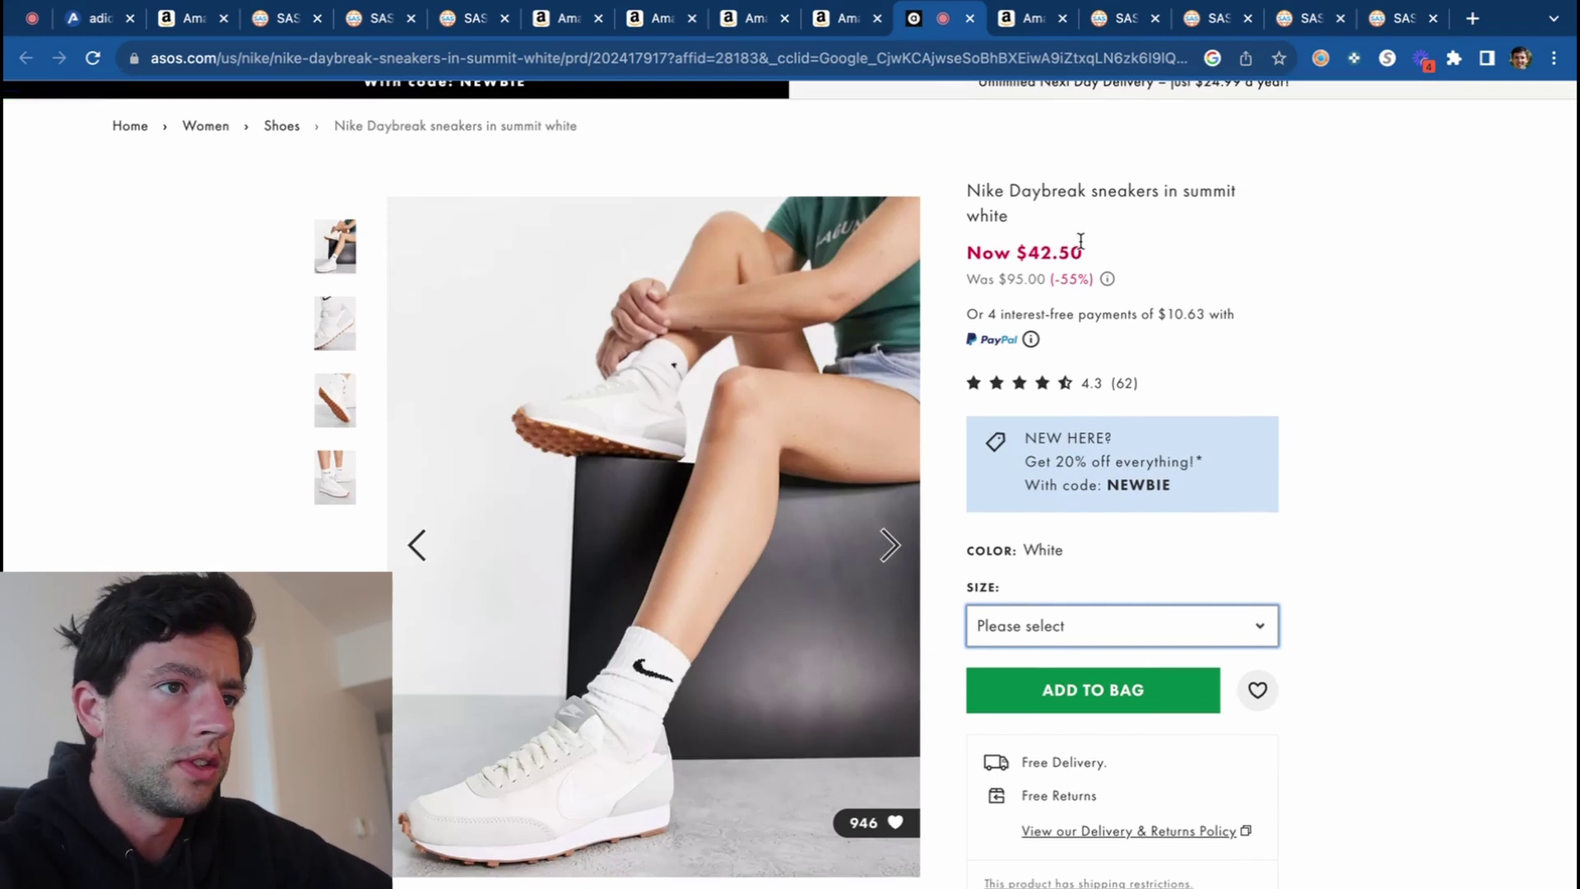
Select size 10.5 on the Amazon Women's Walking Industrial Shoe listing.
{"action": "left_click", "coordinate": [842, 27]}
{"action": "scroll", "coordinate": [753, 451], "scroll_direction": "down", "scroll_amount": 5}
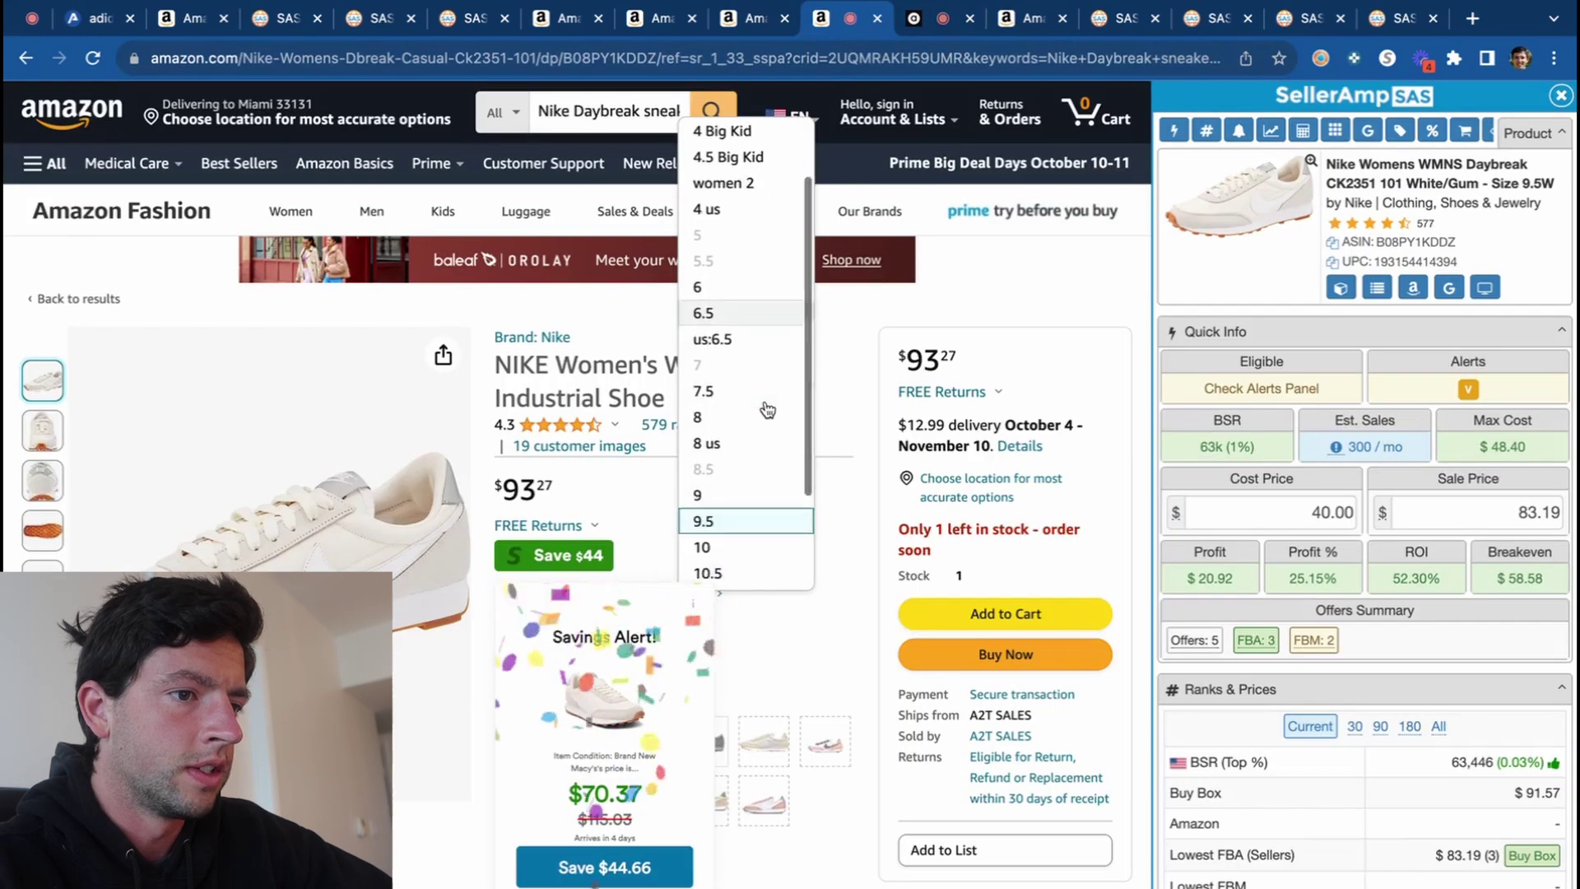
{"action": "left_click", "coordinate": [745, 439]}
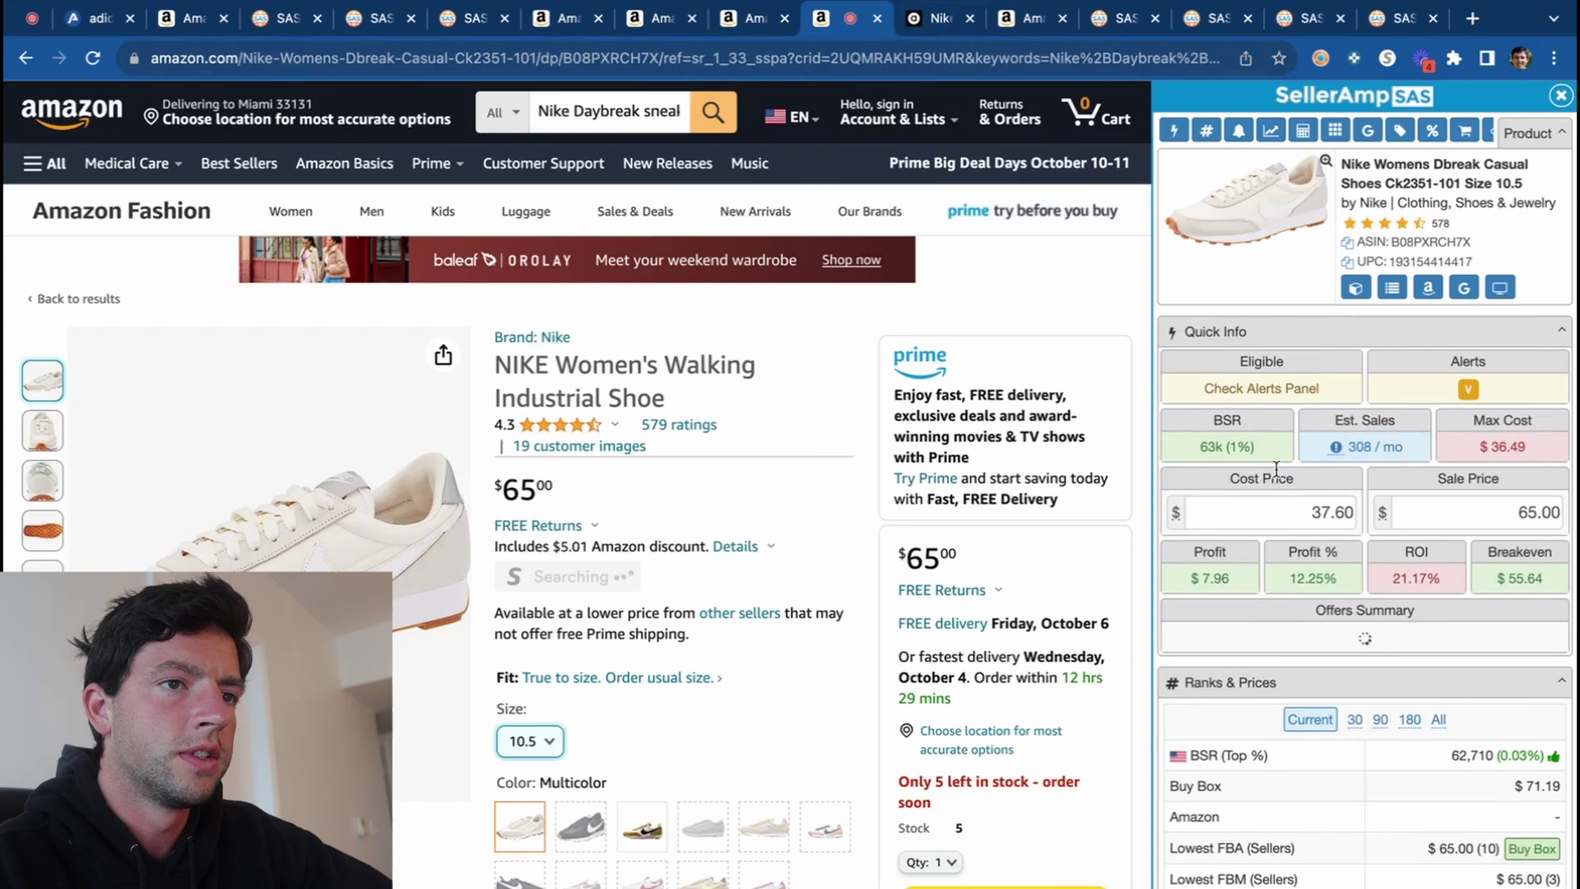
Enter 42.5*.8 as the SellerAmp cost price for the size 10.5 Nike Daybreak shoe.
{"action": "left_click", "coordinate": [940, 28]}
{"action": "left_click", "coordinate": [820, 25]}
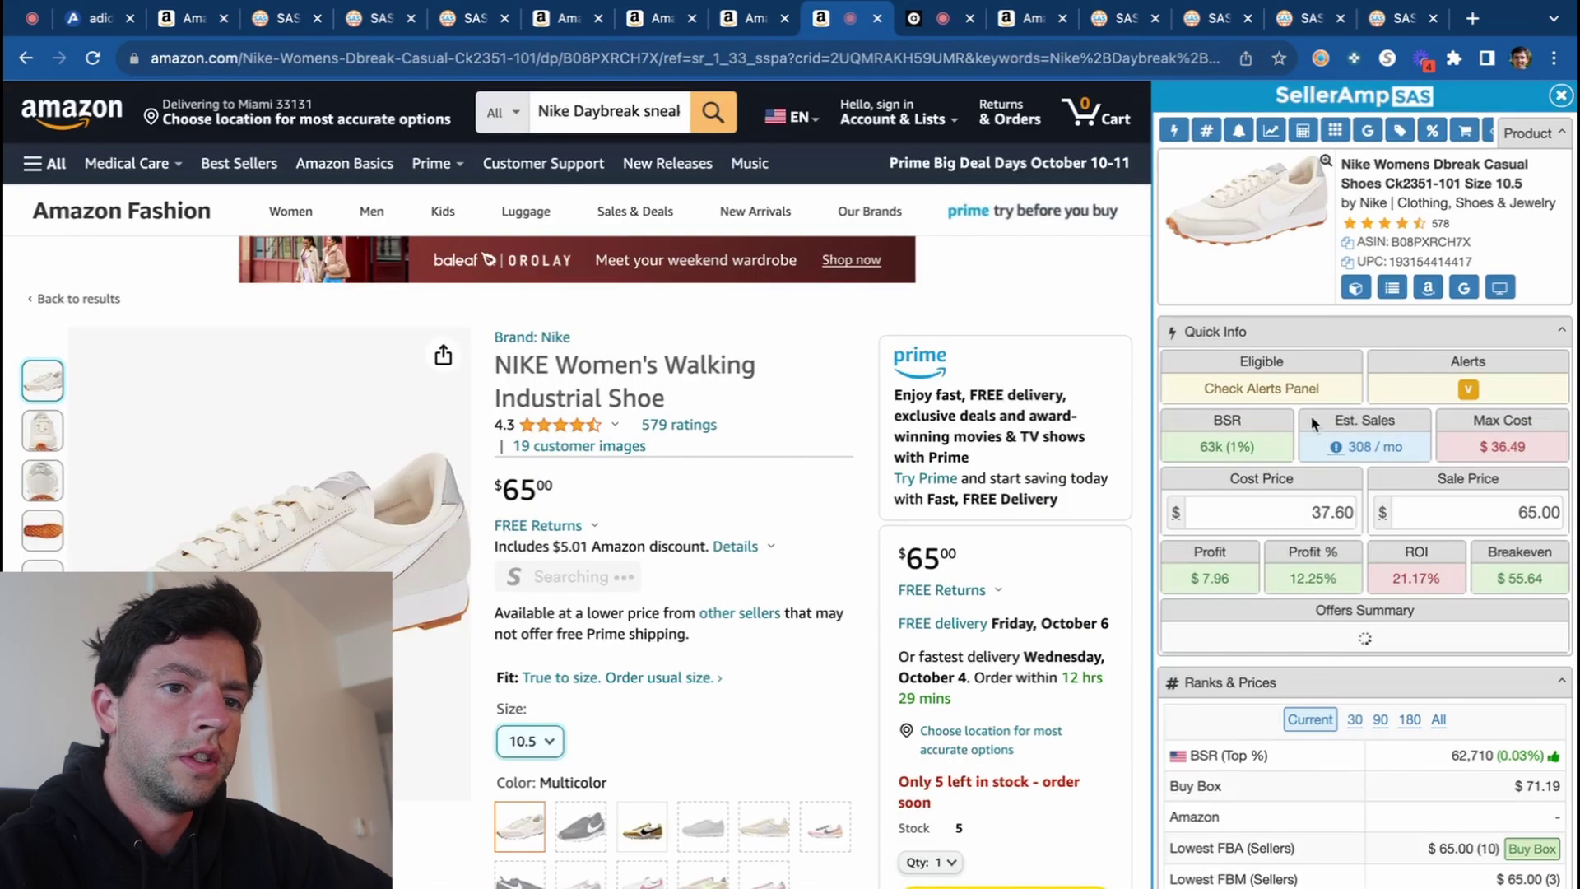
{"action": "left_click", "coordinate": [1290, 511]}
{"action": "type", "text": "42.5*"}
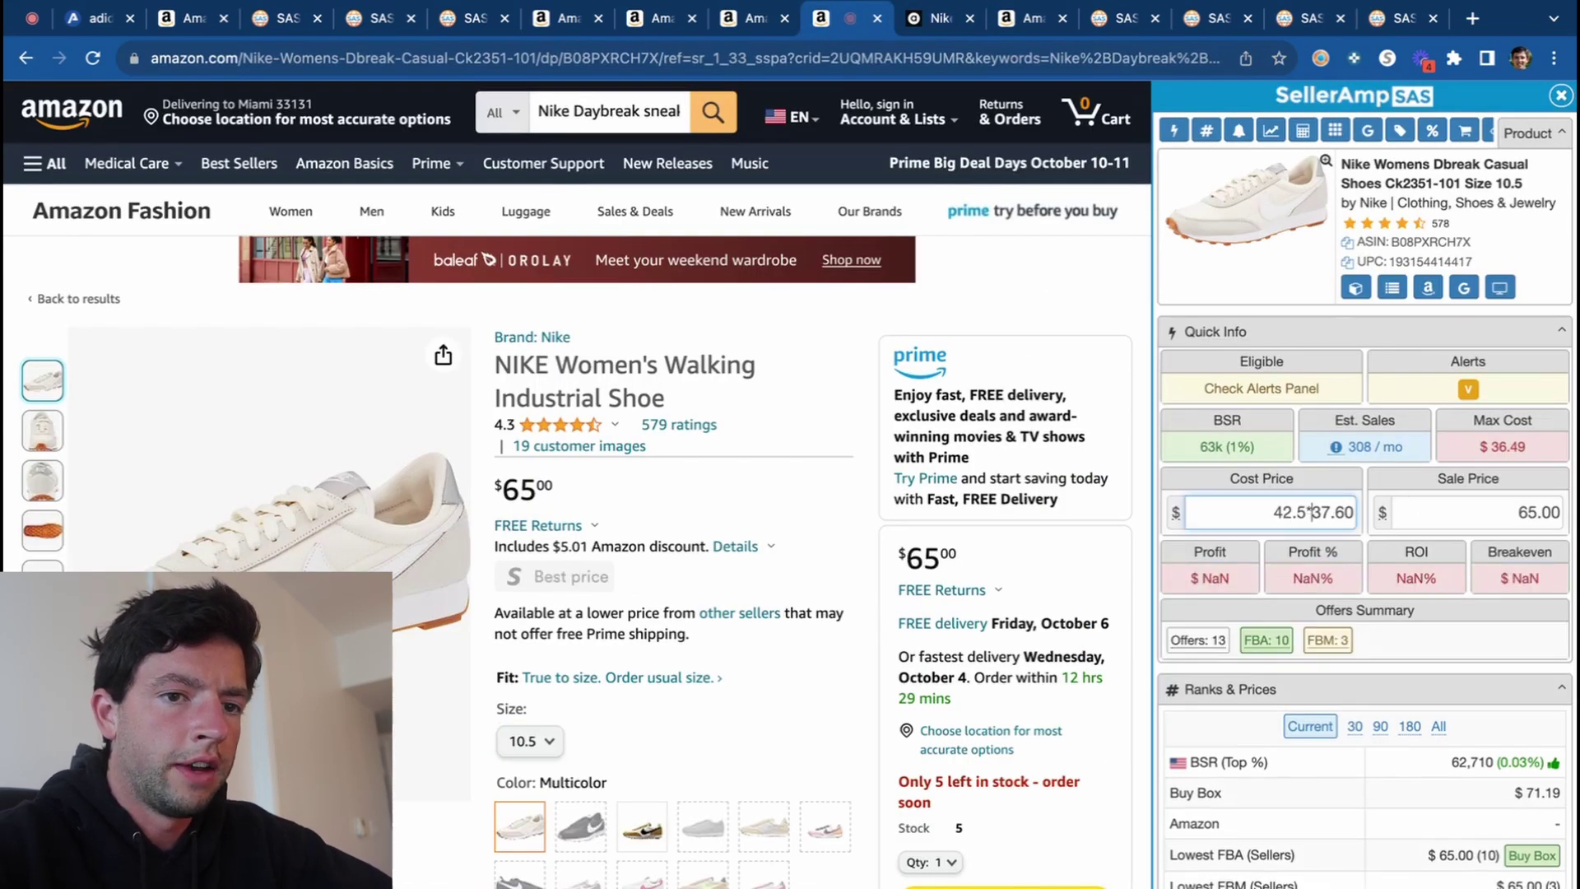
{"action": "left_click_drag", "start_coordinate": [1247, 510], "coordinate": [1373, 519]}
{"action": "type", "text": "42"}
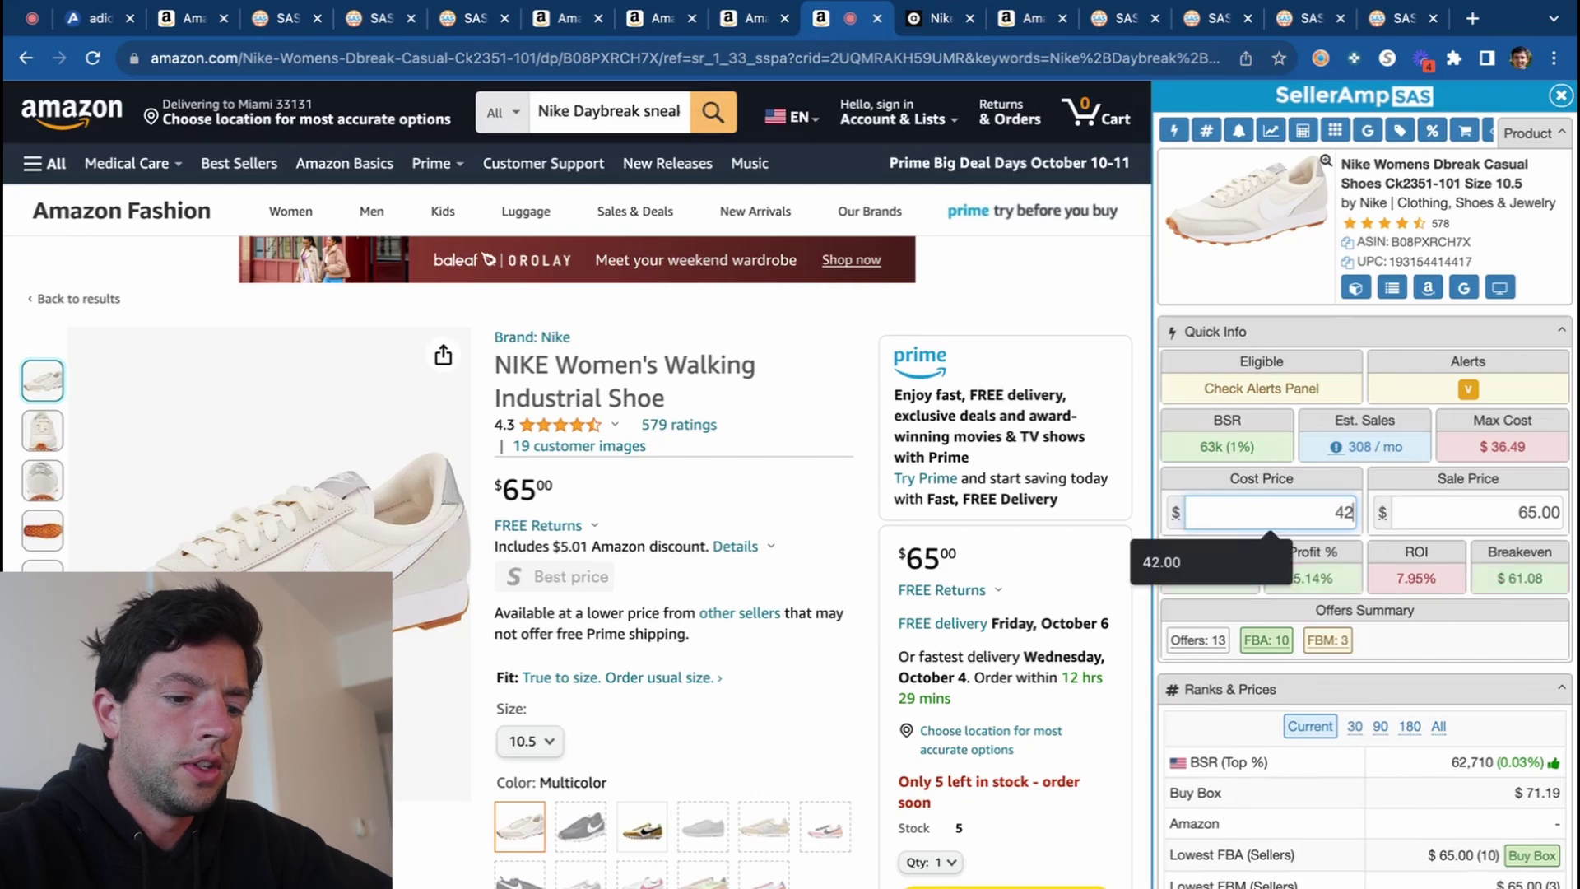
{"action": "type", "text": ".5*.8"}
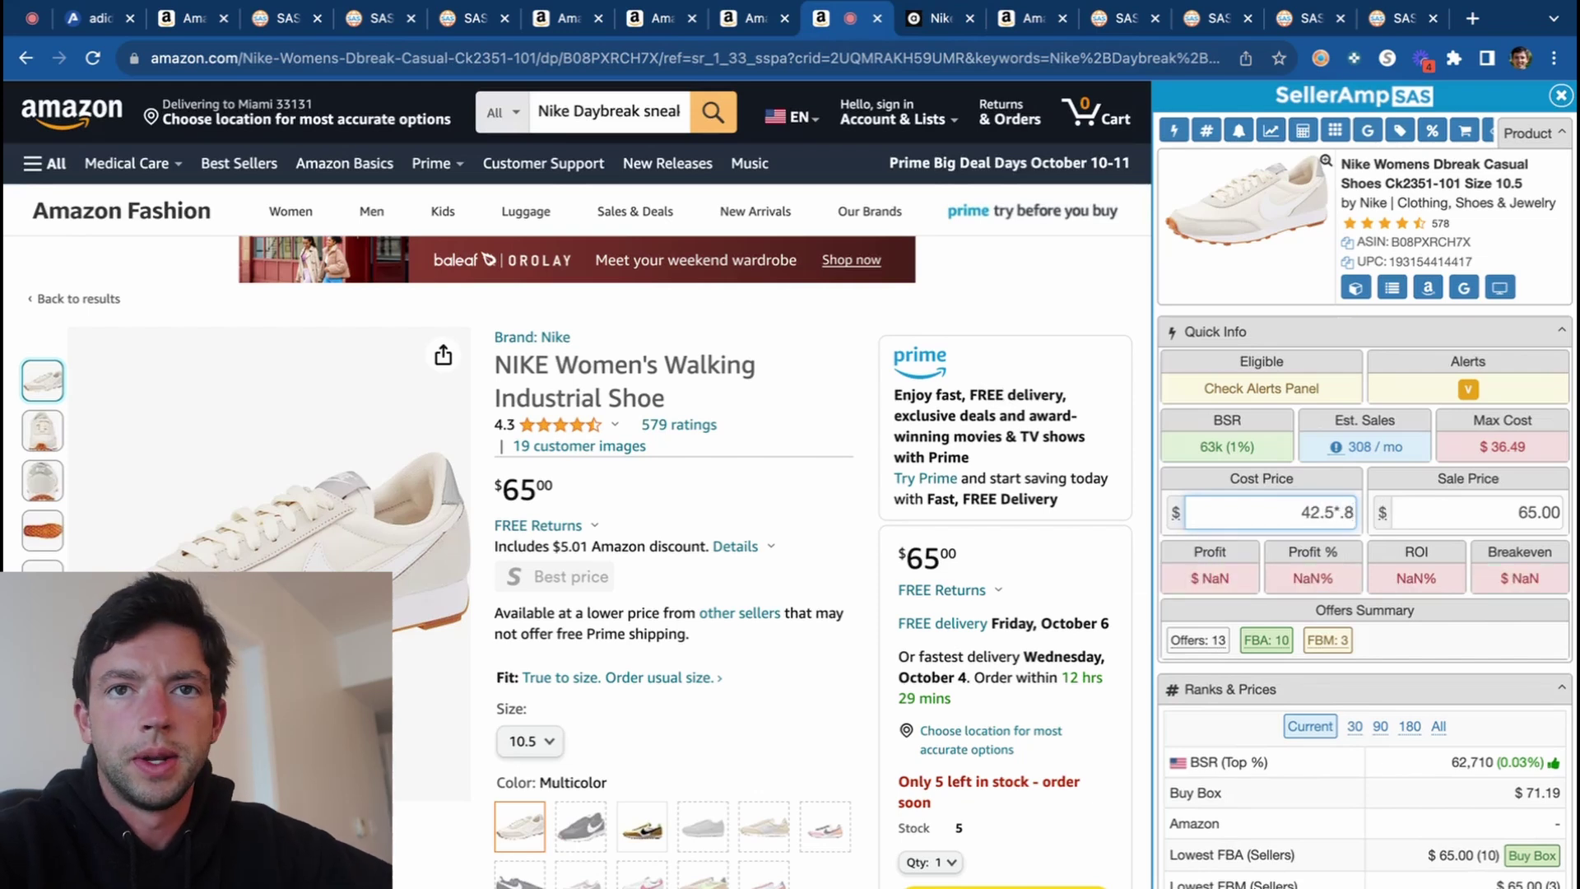
{"action": "key", "text": "Return"}
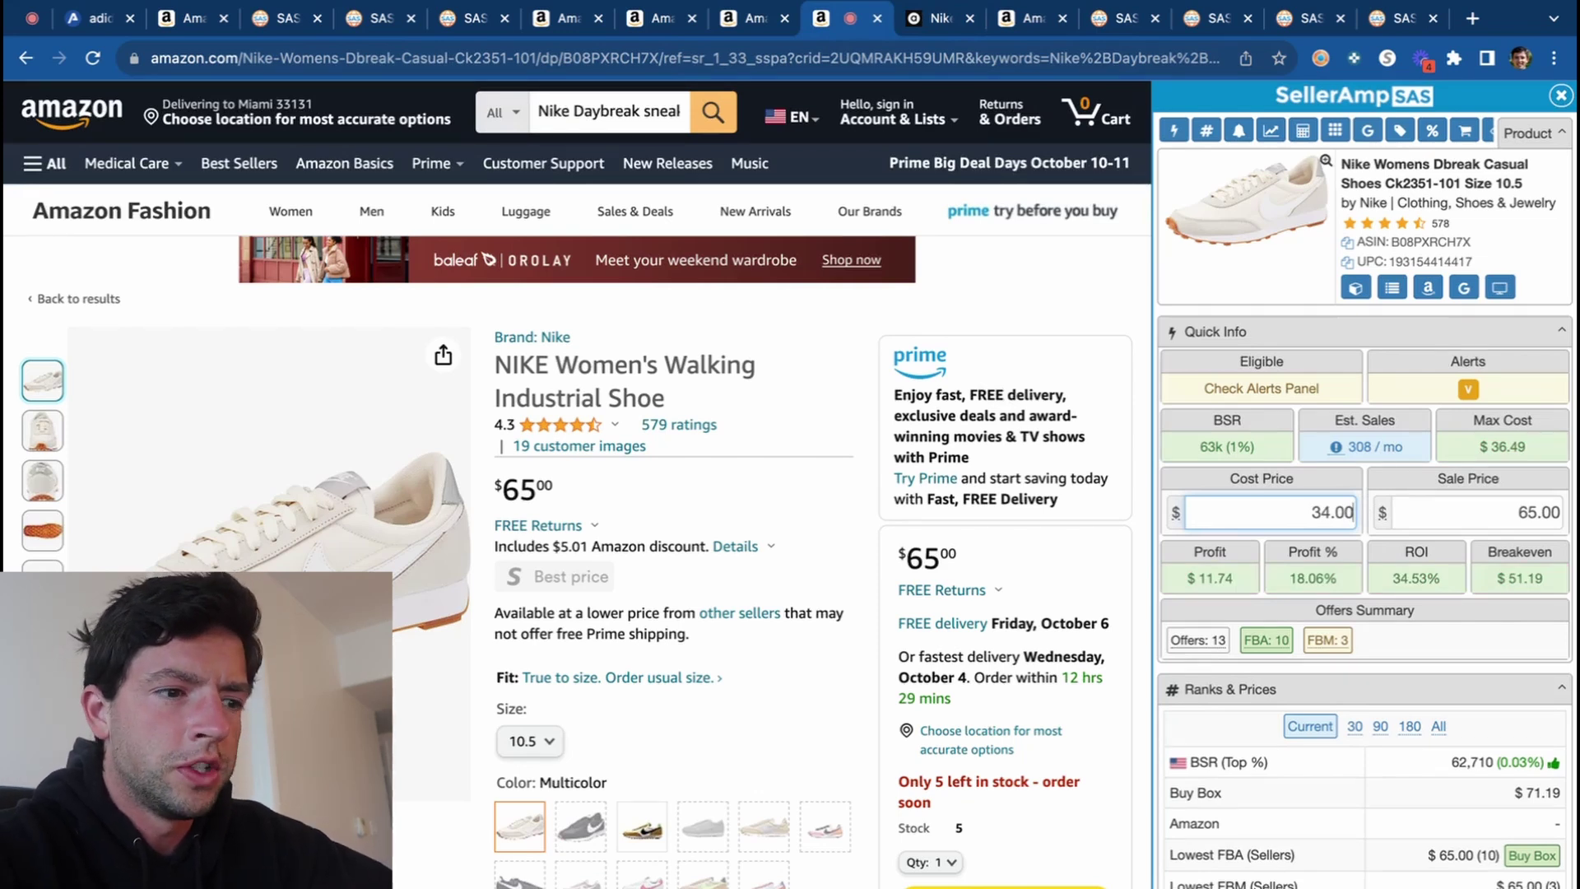
Show one year of the Daybreak shoe's Keepa price history and set its SellerAmp sale price to 70.
{"action": "scroll", "coordinate": [948, 529], "scroll_direction": "down", "scroll_amount": 15}
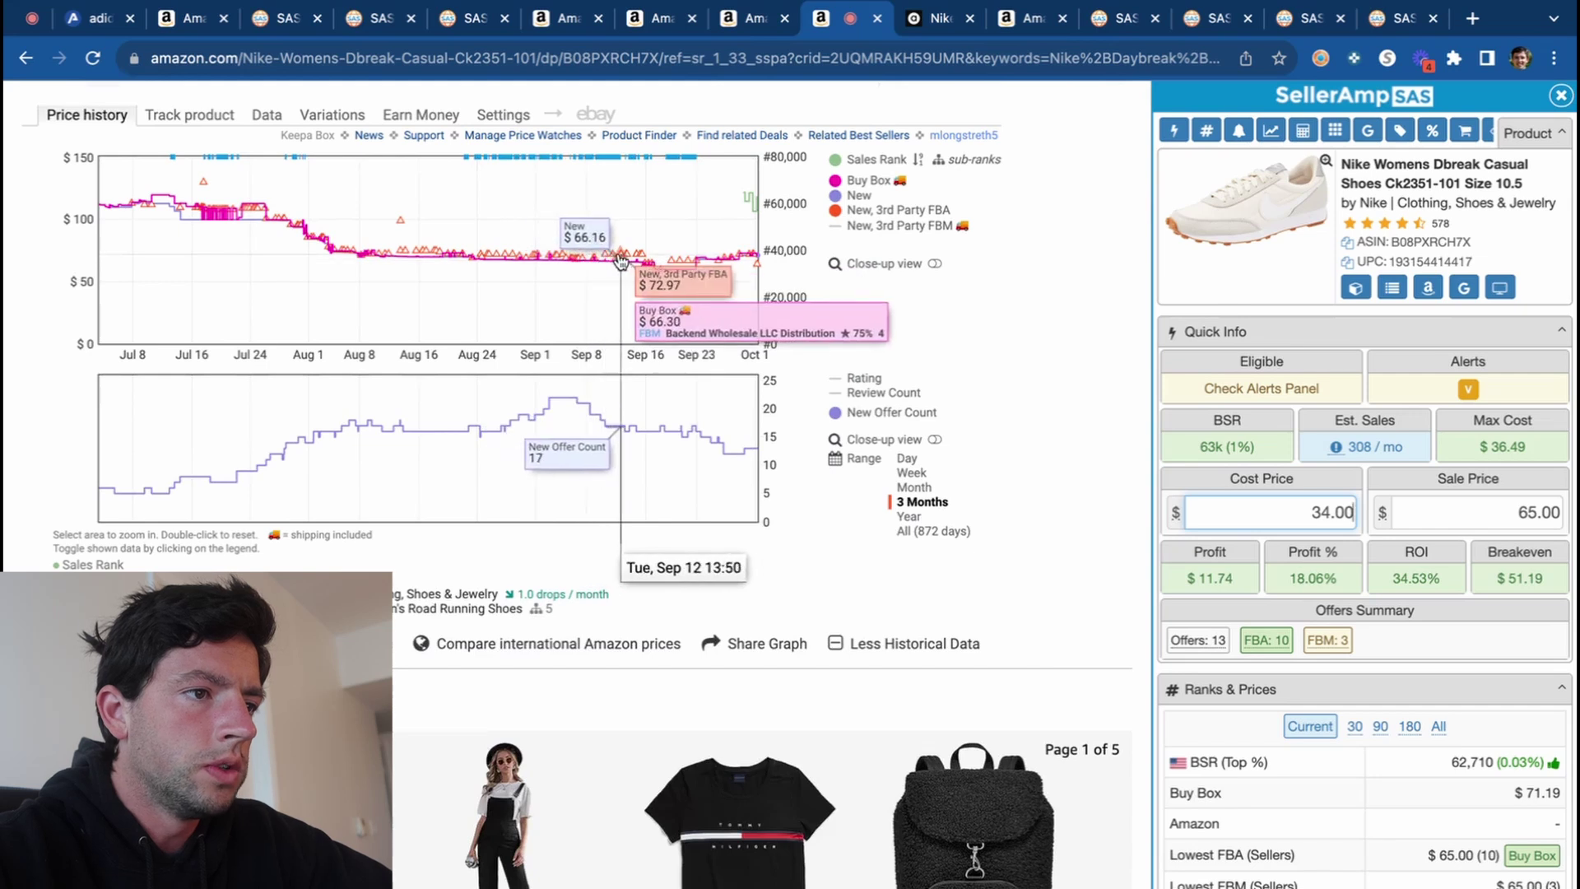
{"action": "left_click", "coordinate": [908, 517]}
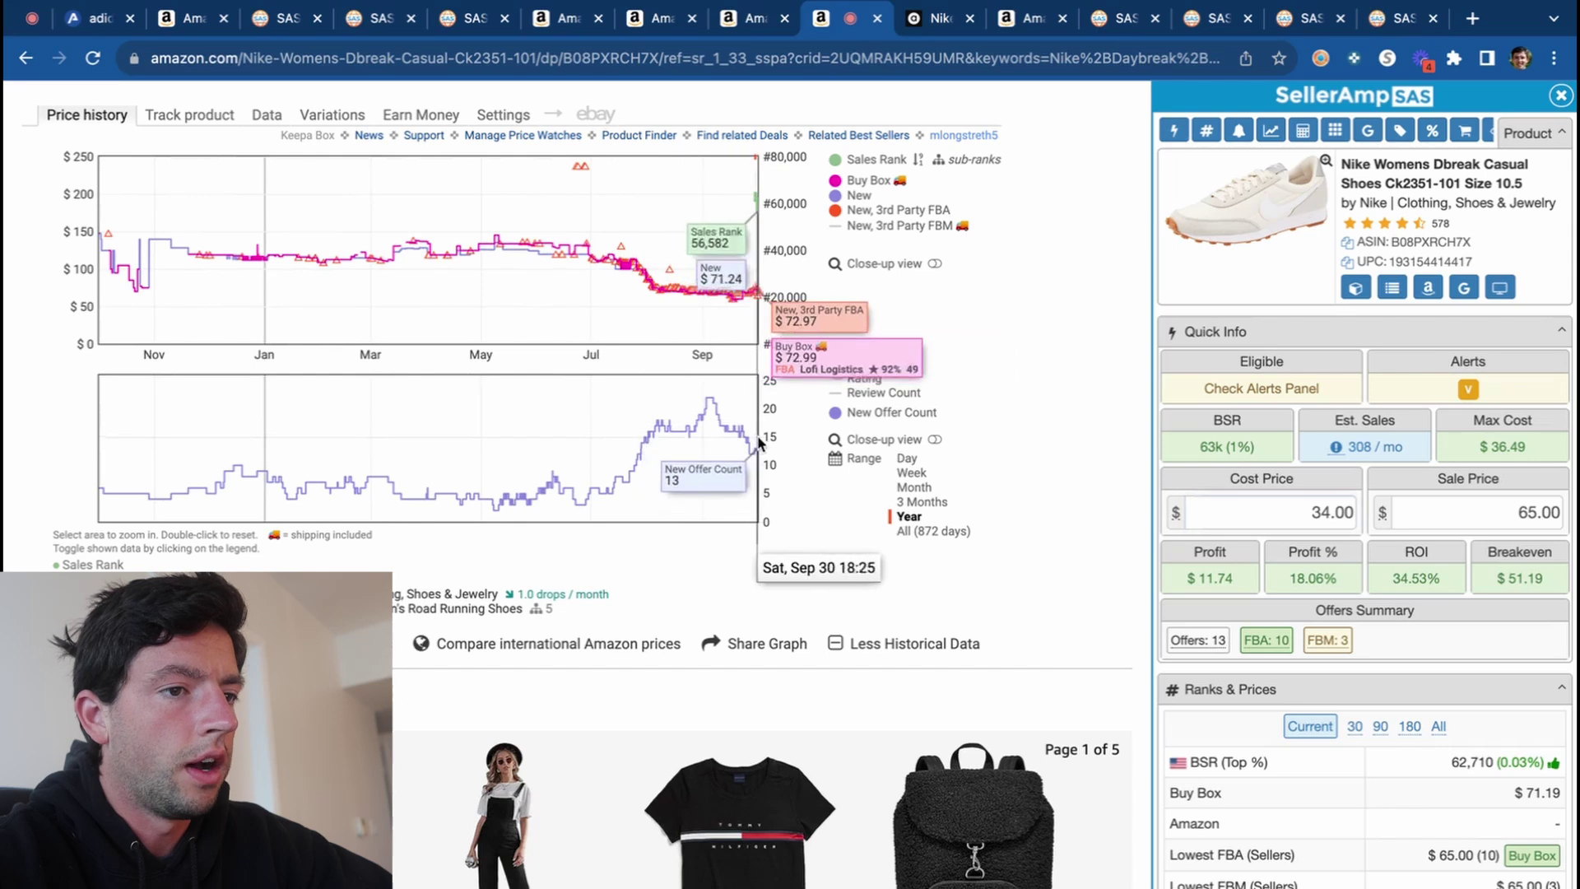
{"action": "double_click", "coordinate": [1482, 521]}
{"action": "type", "text": "70"}
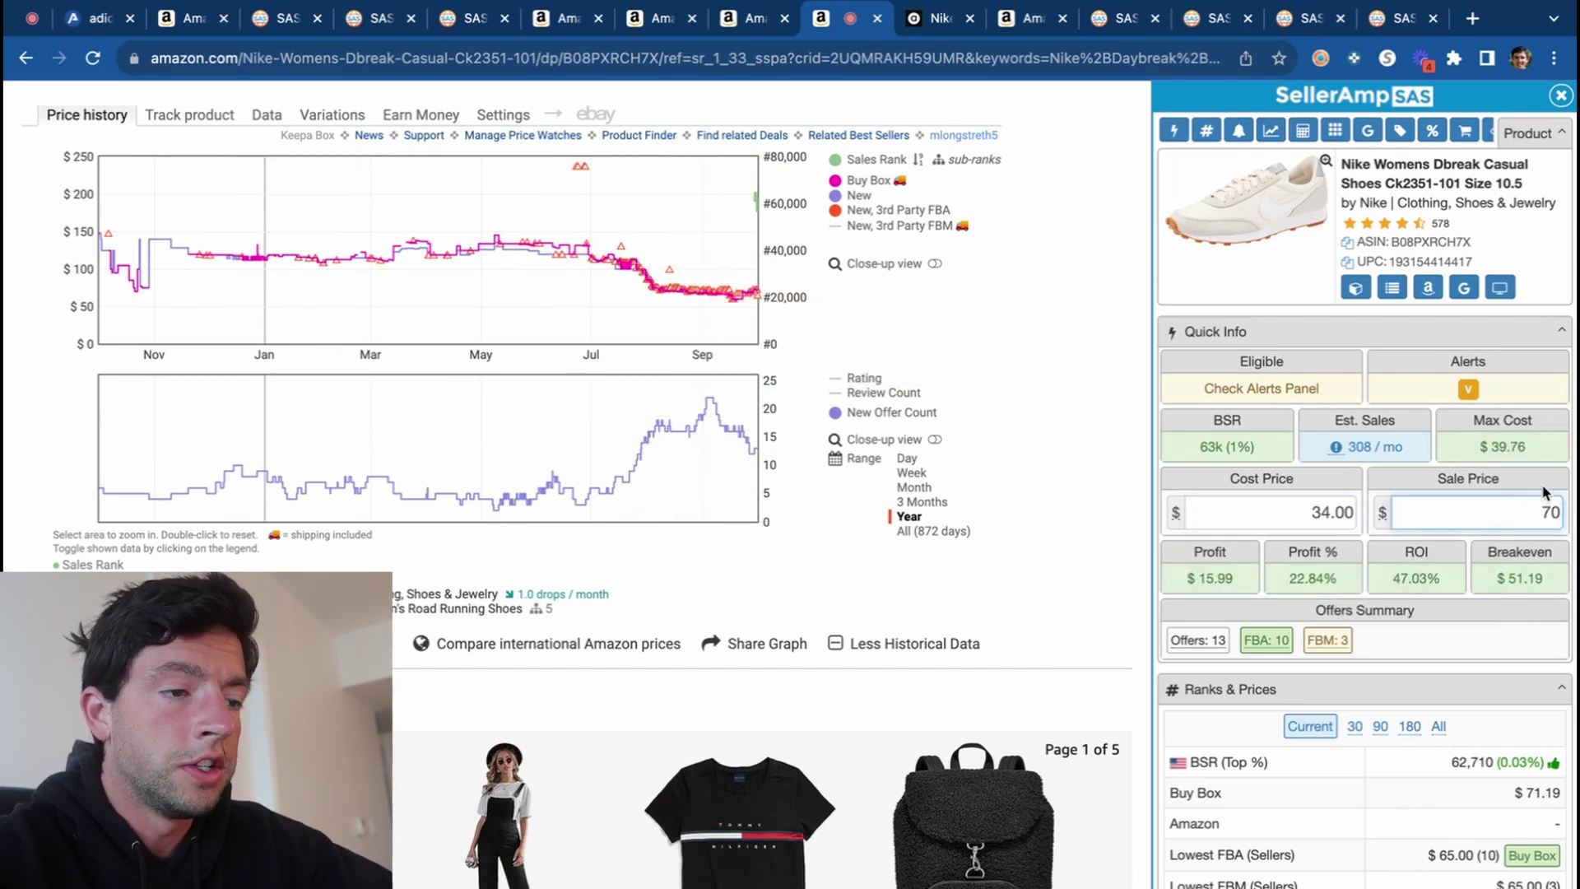
{"action": "key", "text": "Return"}
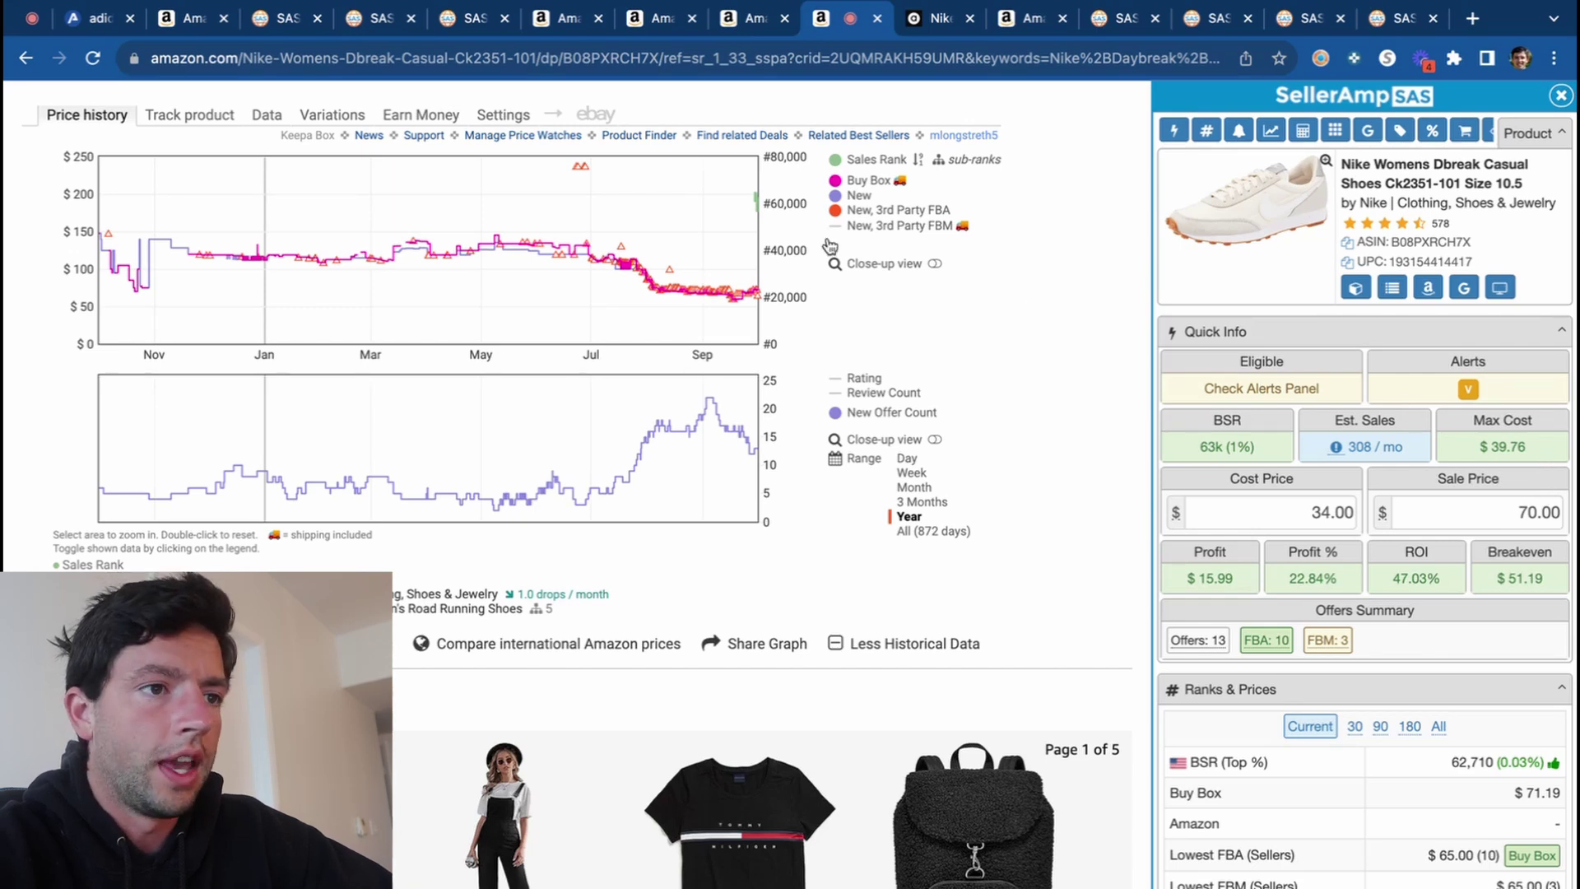
Close the finished Nike and Puma product pages and bring up the seller lookup listing the adidas Women's Racer TR21 Running Shoe.
{"action": "scroll", "coordinate": [830, 245], "scroll_direction": "up", "scroll_amount": 15}
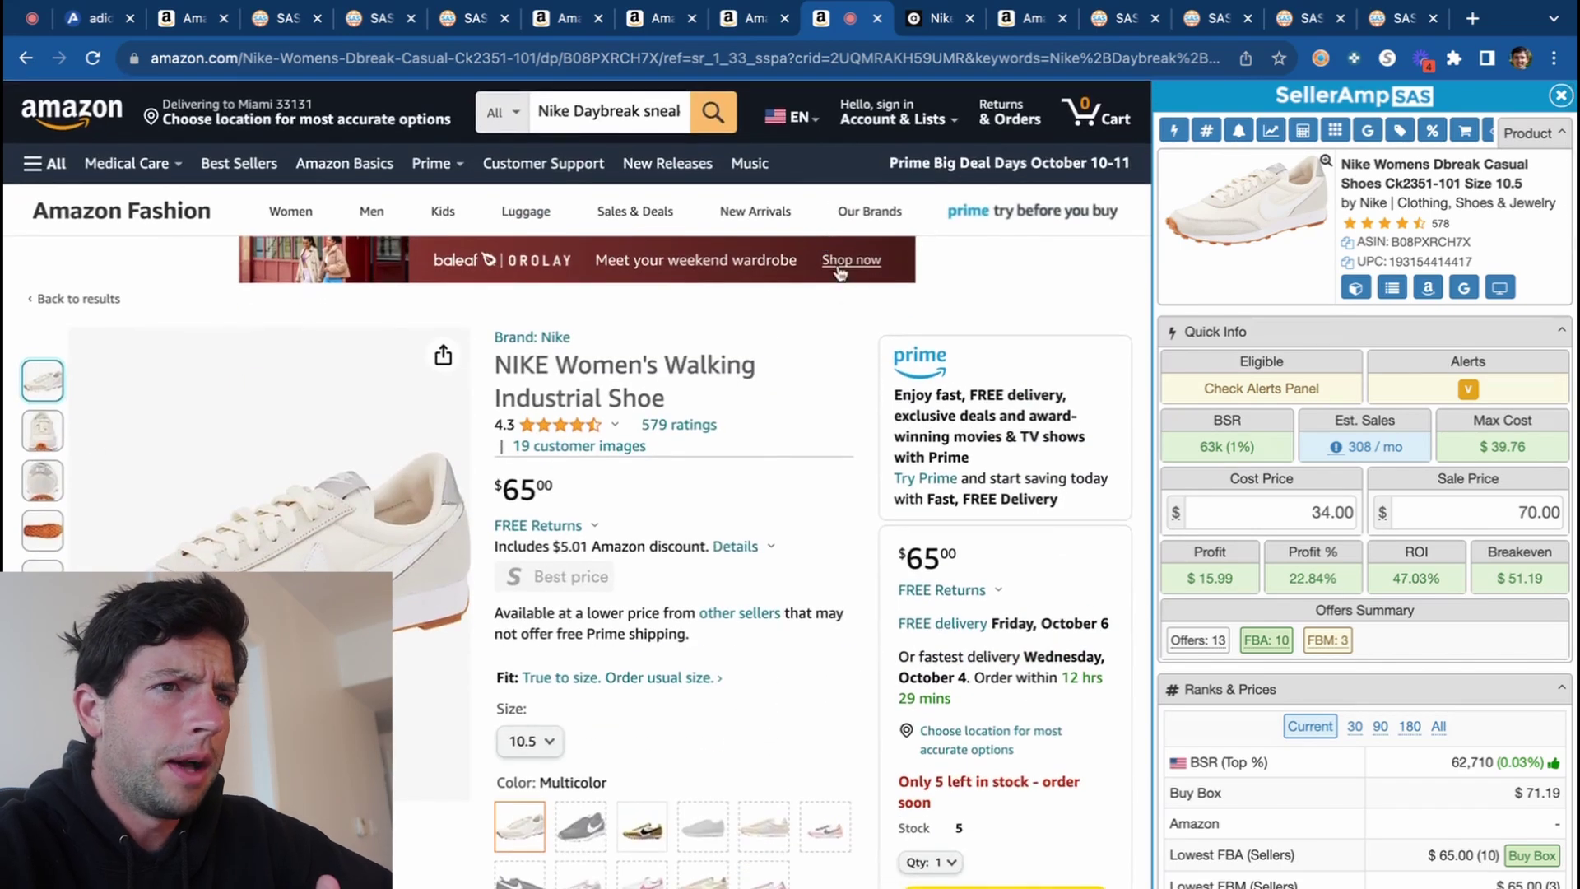
{"action": "left_click", "coordinate": [877, 18]}
{"action": "left_click", "coordinate": [877, 18]}
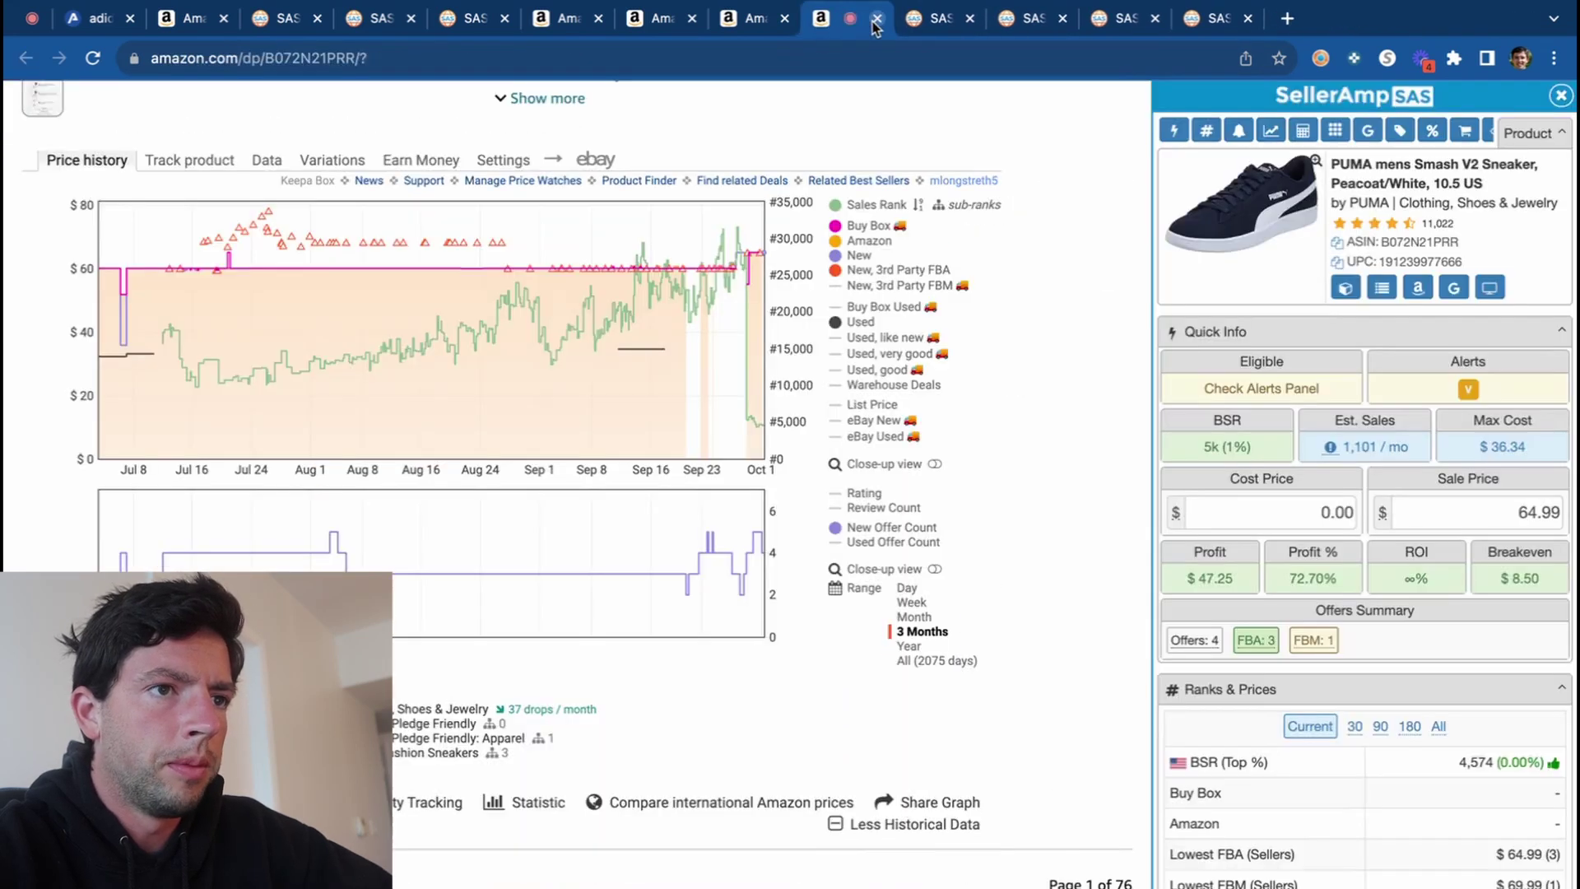
{"action": "left_click", "coordinate": [877, 18]}
{"action": "key", "text": "ctrl+Tab"}
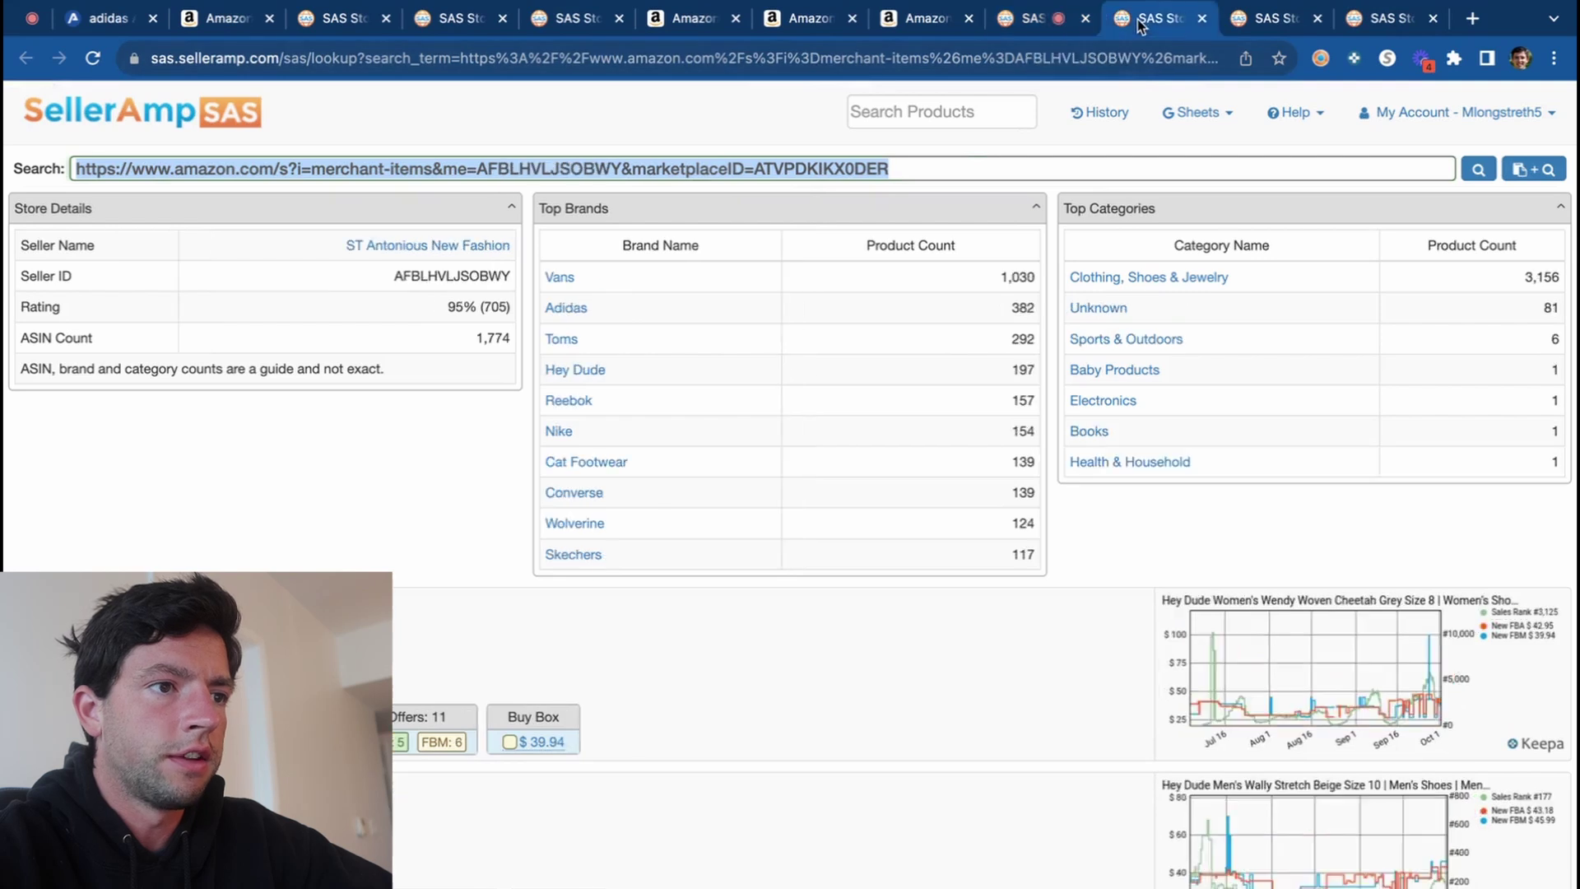
{"action": "left_click", "coordinate": [1271, 19]}
{"action": "scroll", "coordinate": [922, 251], "scroll_direction": "down", "scroll_amount": 3}
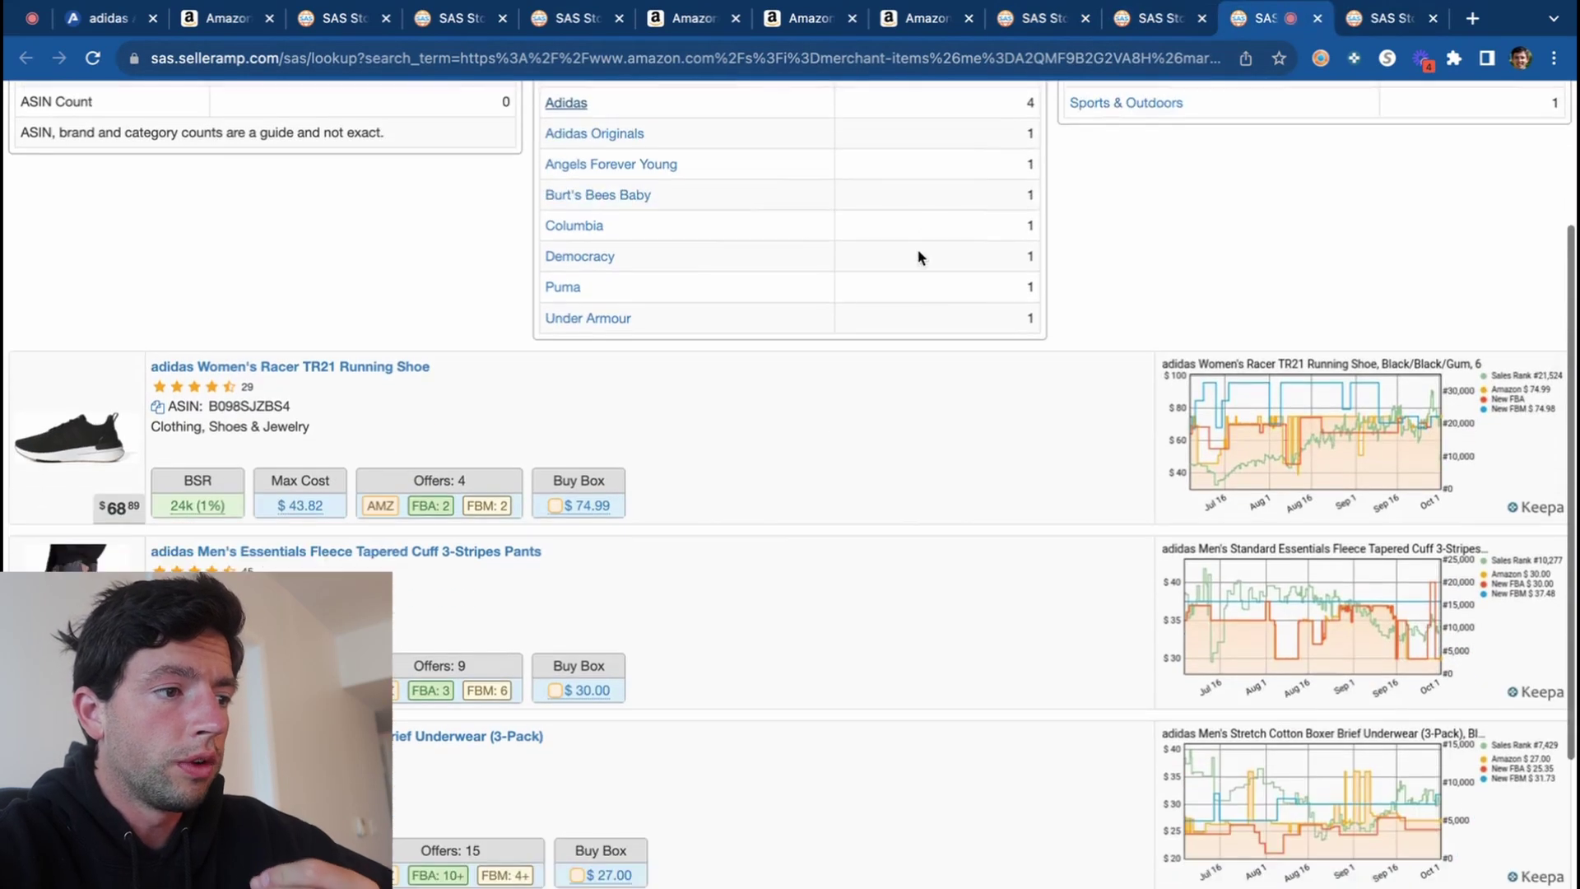
Search Google for the adidas Women's Racer TR21 Running Shoe and open both Al's $29.98 offer and the Amazon listing.
{"action": "mouse_move", "coordinate": [1044, 391]}
{"action": "left_click", "coordinate": [1078, 369]}
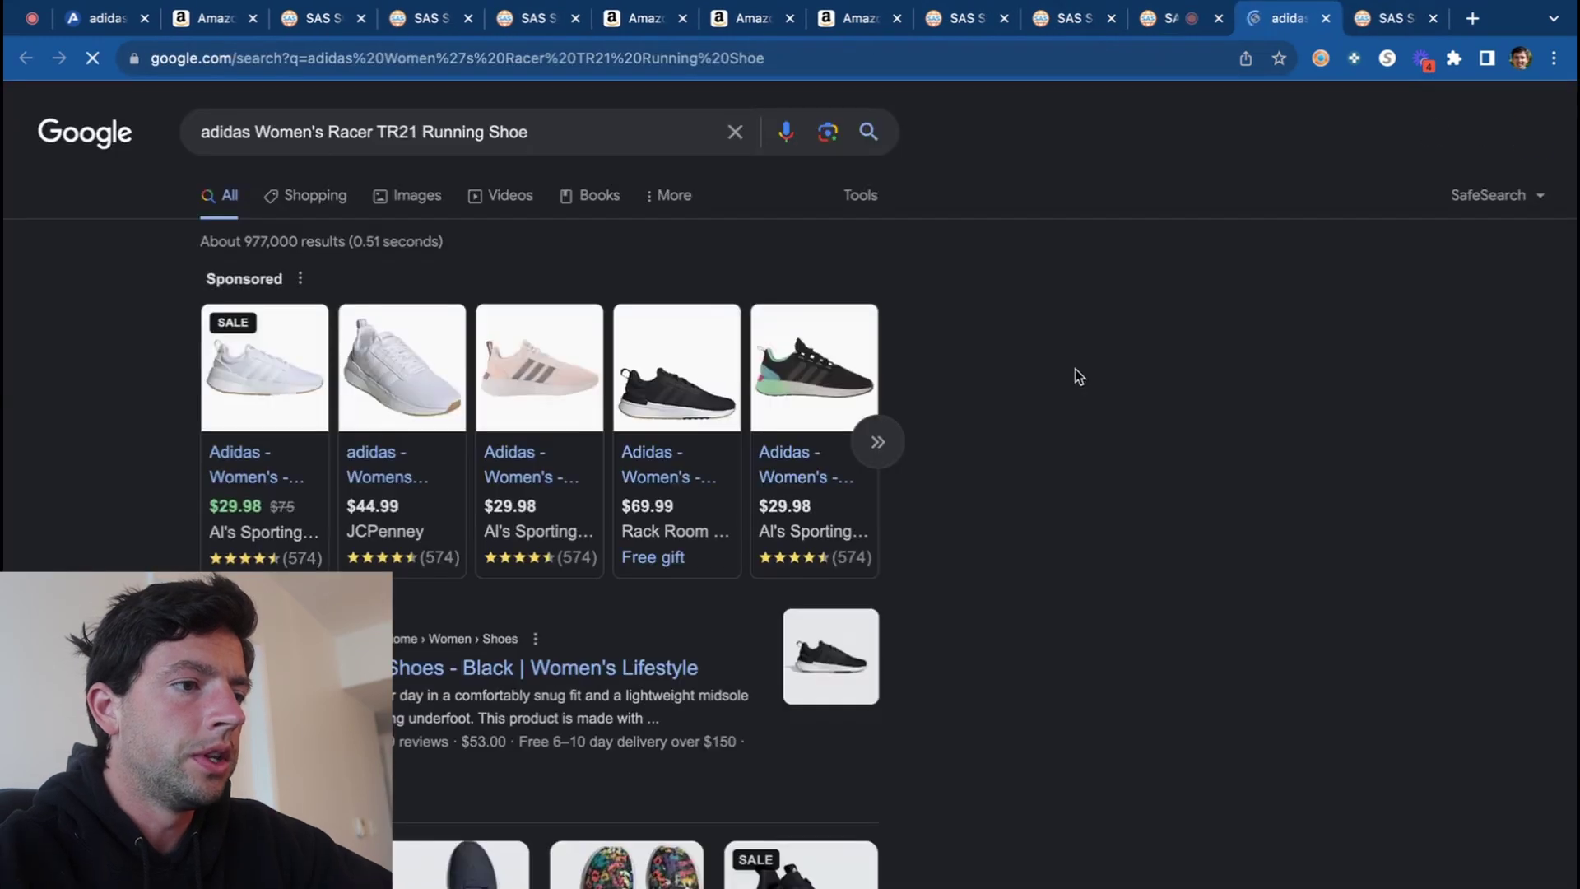
{"action": "left_click", "coordinate": [257, 452]}
{"action": "left_click", "coordinate": [1101, 22]}
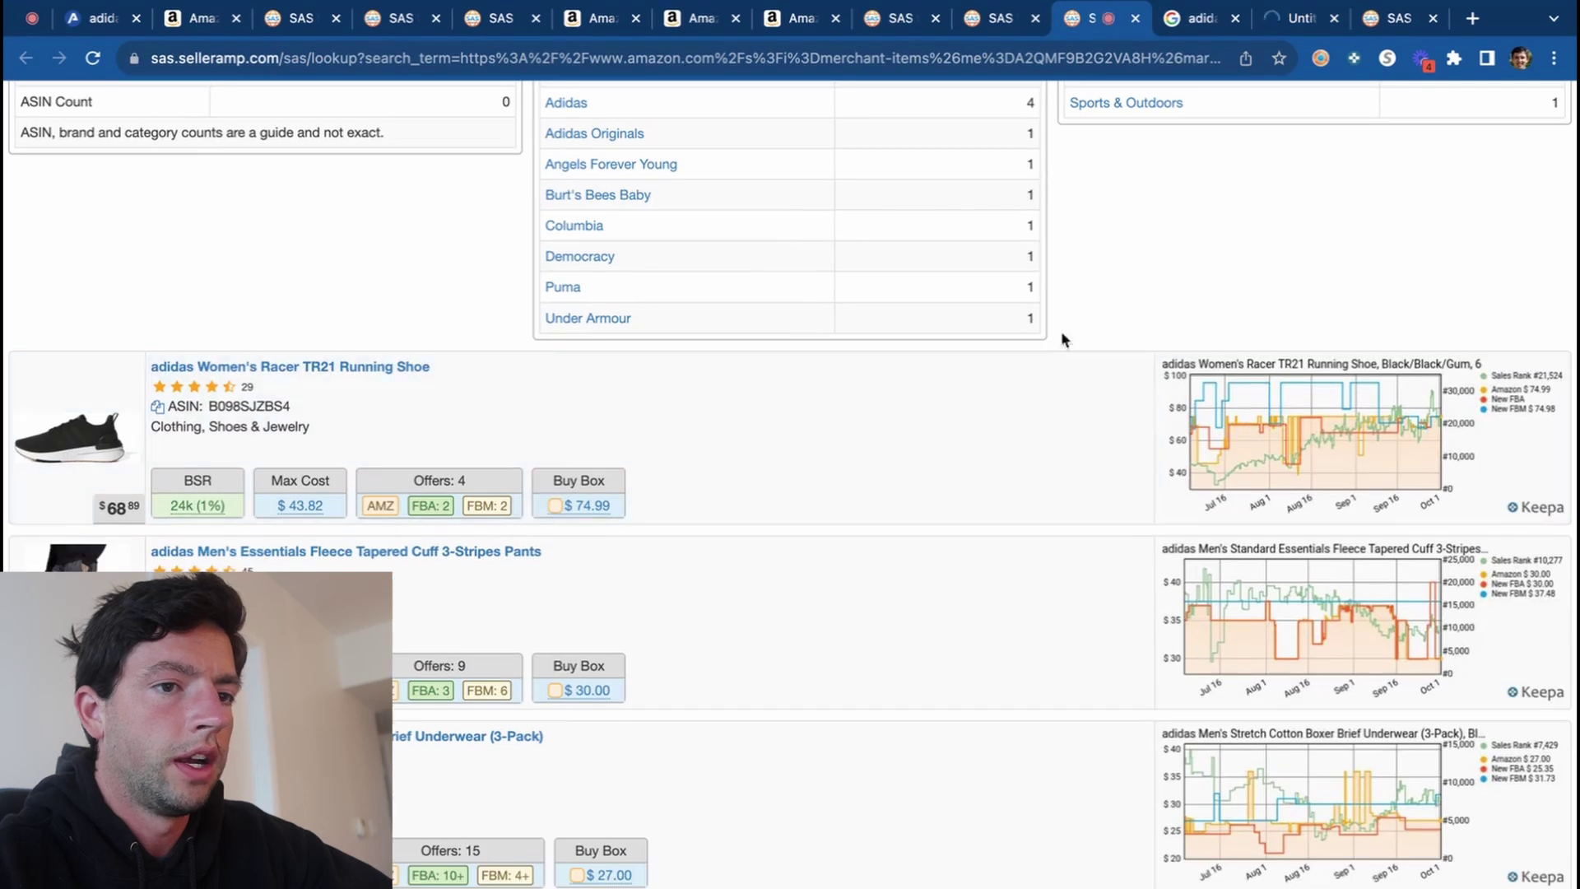
{"action": "left_click", "coordinate": [1135, 370]}
{"action": "left_click", "coordinate": [1210, 18]}
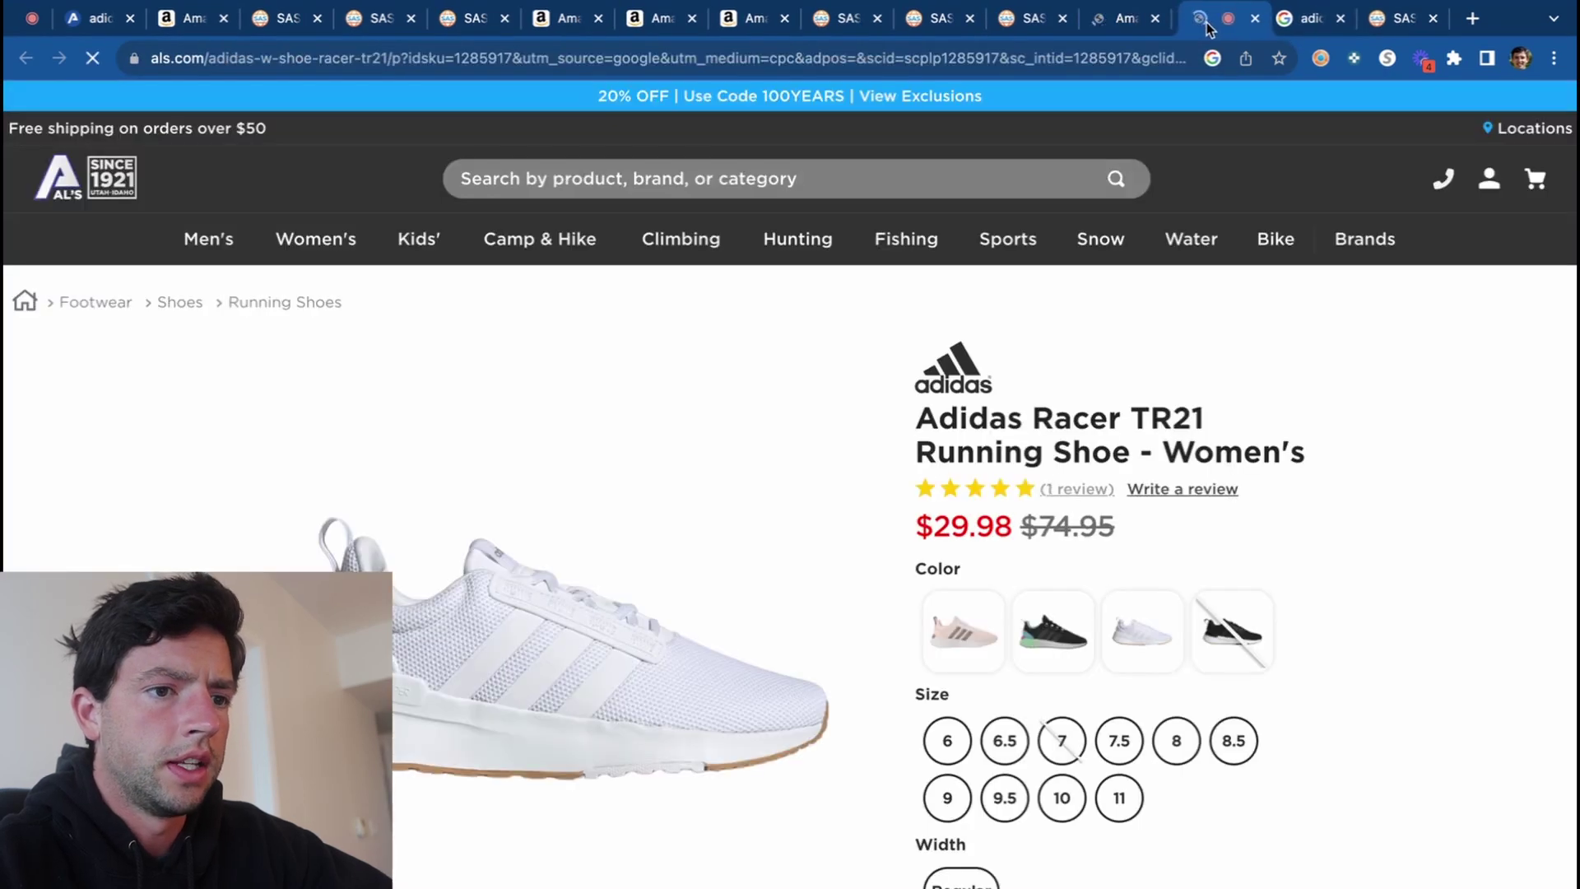
Review the Keepa price history and variations table on the Amazon Racer TR21 listing.
{"action": "left_click", "coordinate": [1126, 18]}
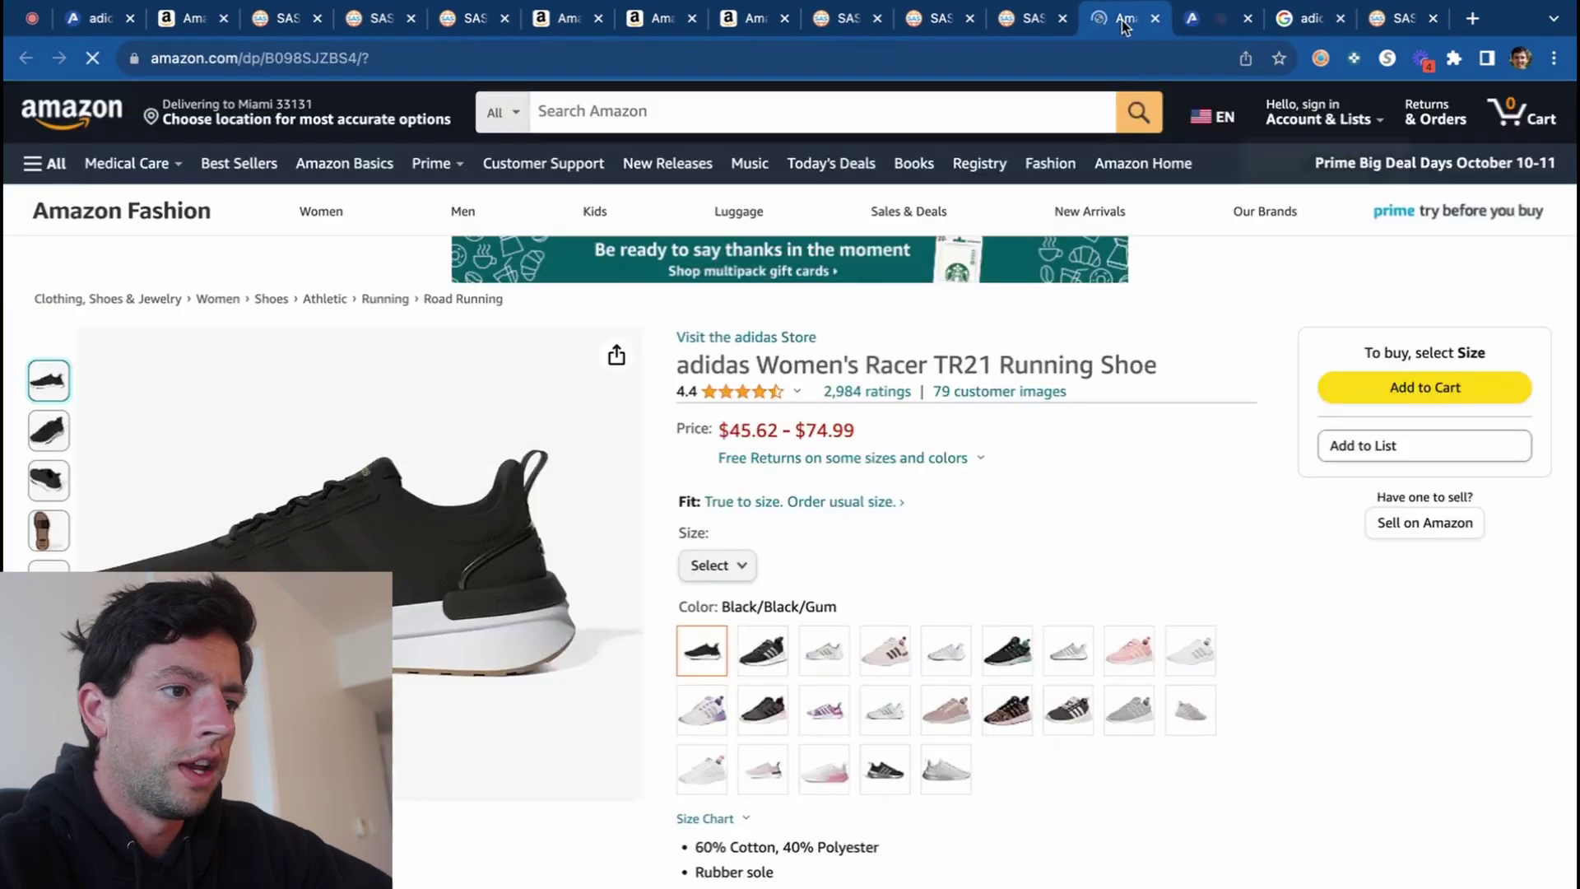
{"action": "scroll", "coordinate": [691, 375], "scroll_direction": "down", "scroll_amount": 3}
{"action": "scroll", "coordinate": [690, 376], "scroll_direction": "down", "scroll_amount": 10}
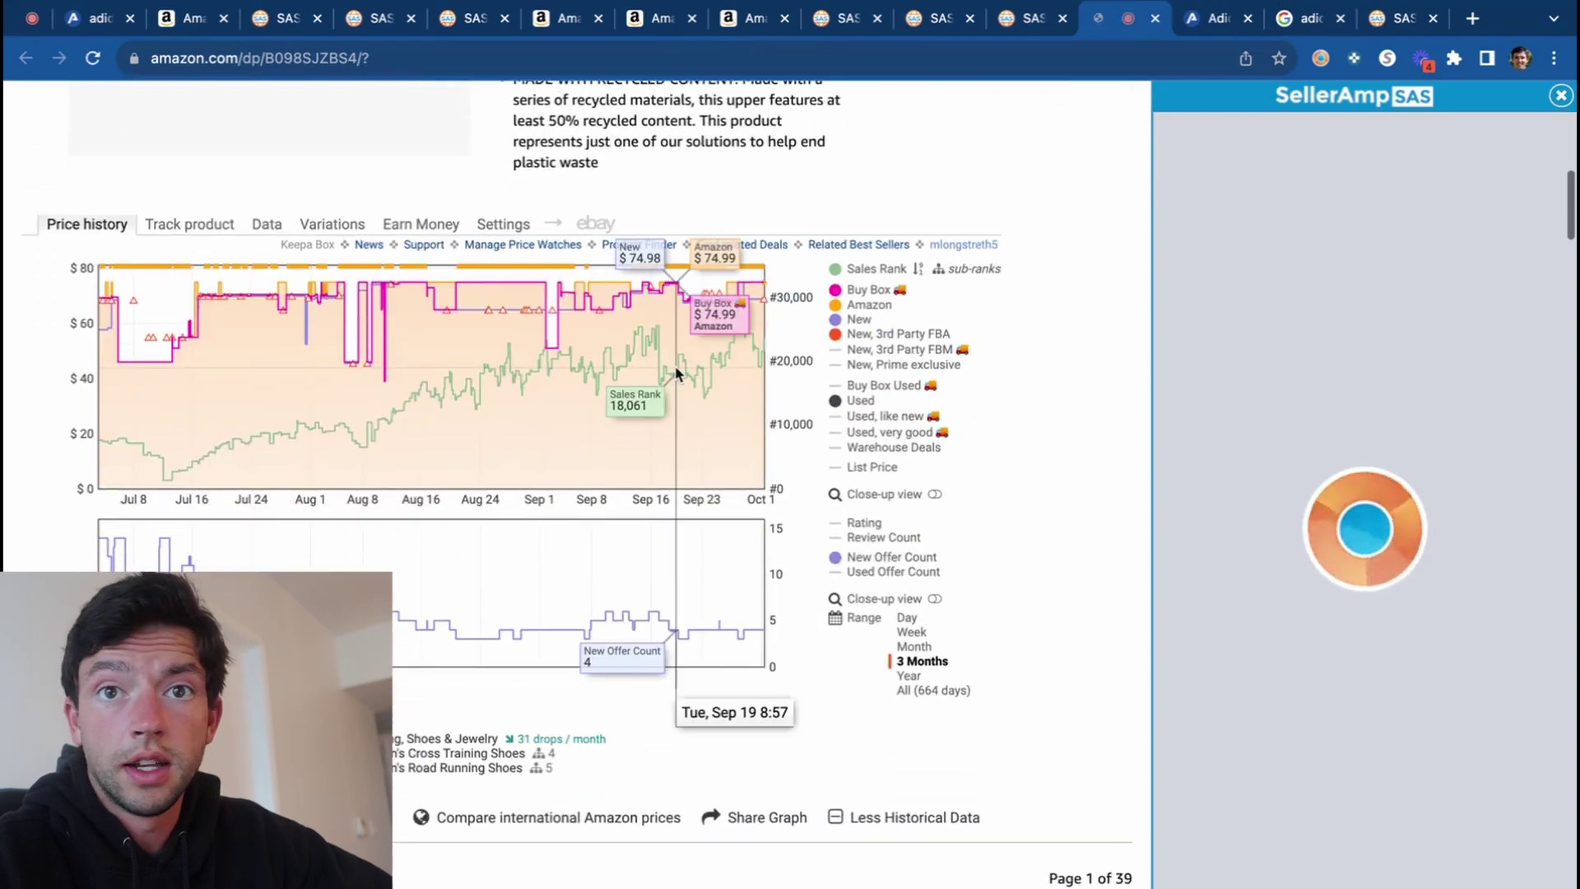
{"action": "scroll", "coordinate": [672, 363], "scroll_direction": "up", "scroll_amount": 1}
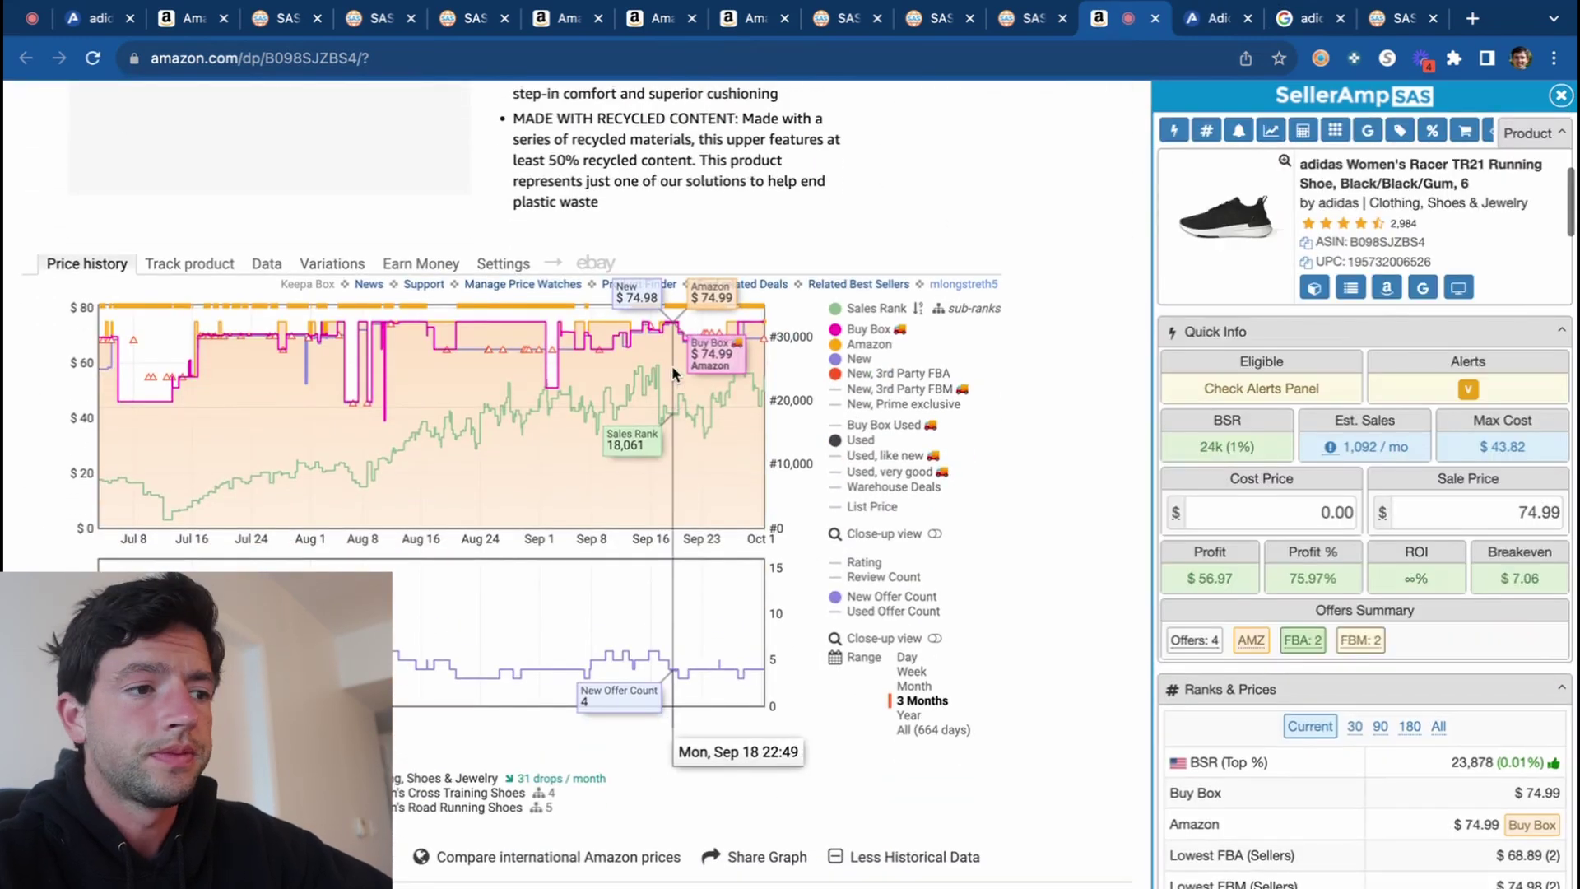
{"action": "left_click", "coordinate": [352, 263]}
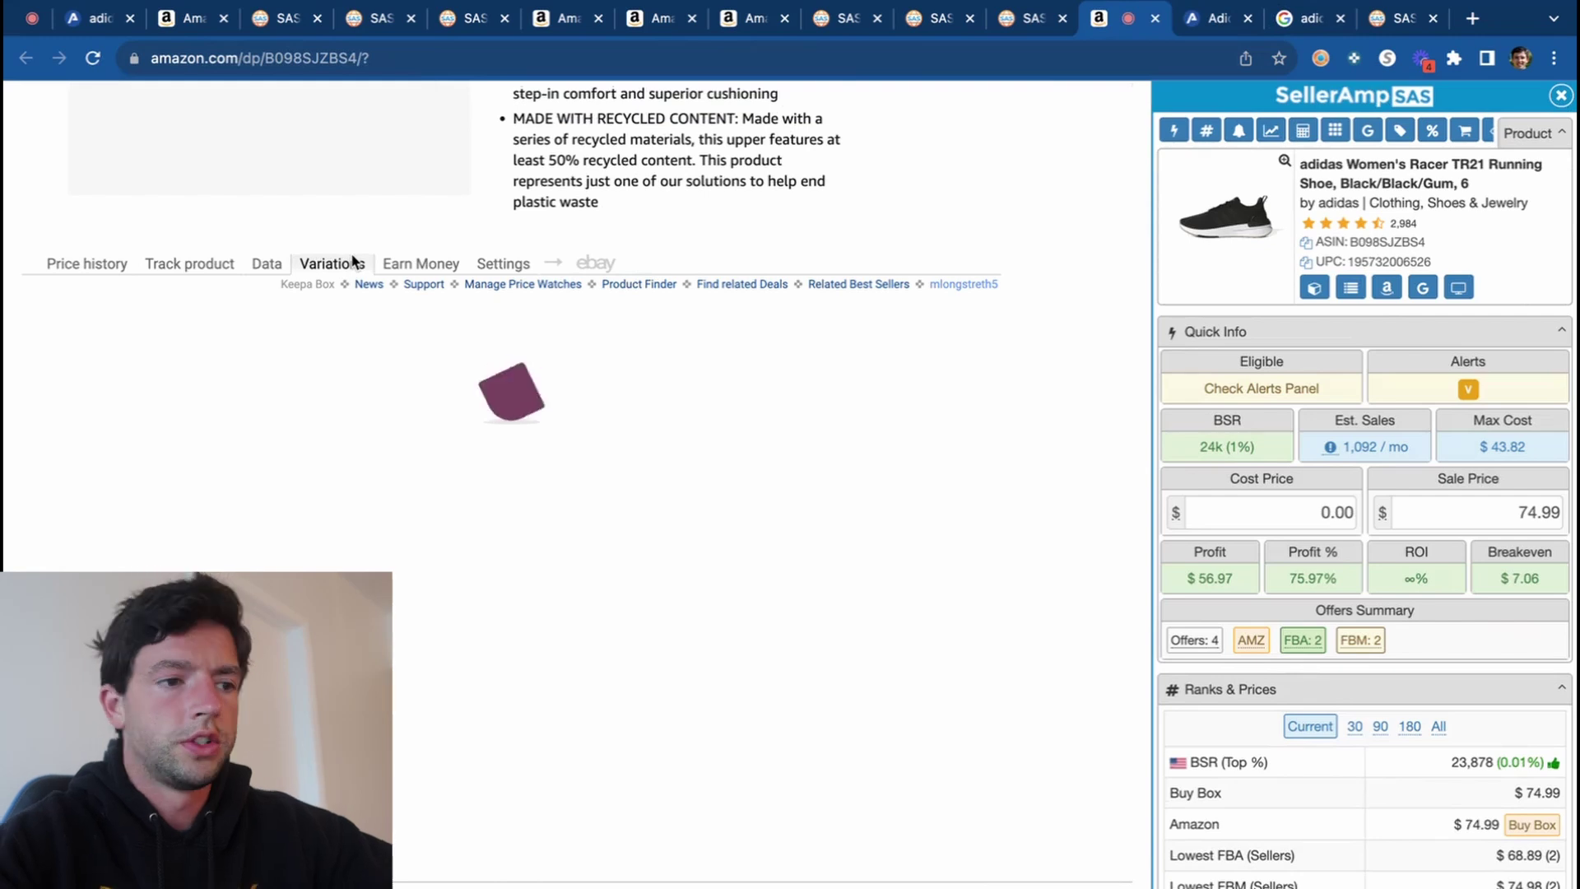
{"action": "scroll", "coordinate": [596, 398], "scroll_direction": "down", "scroll_amount": 5}
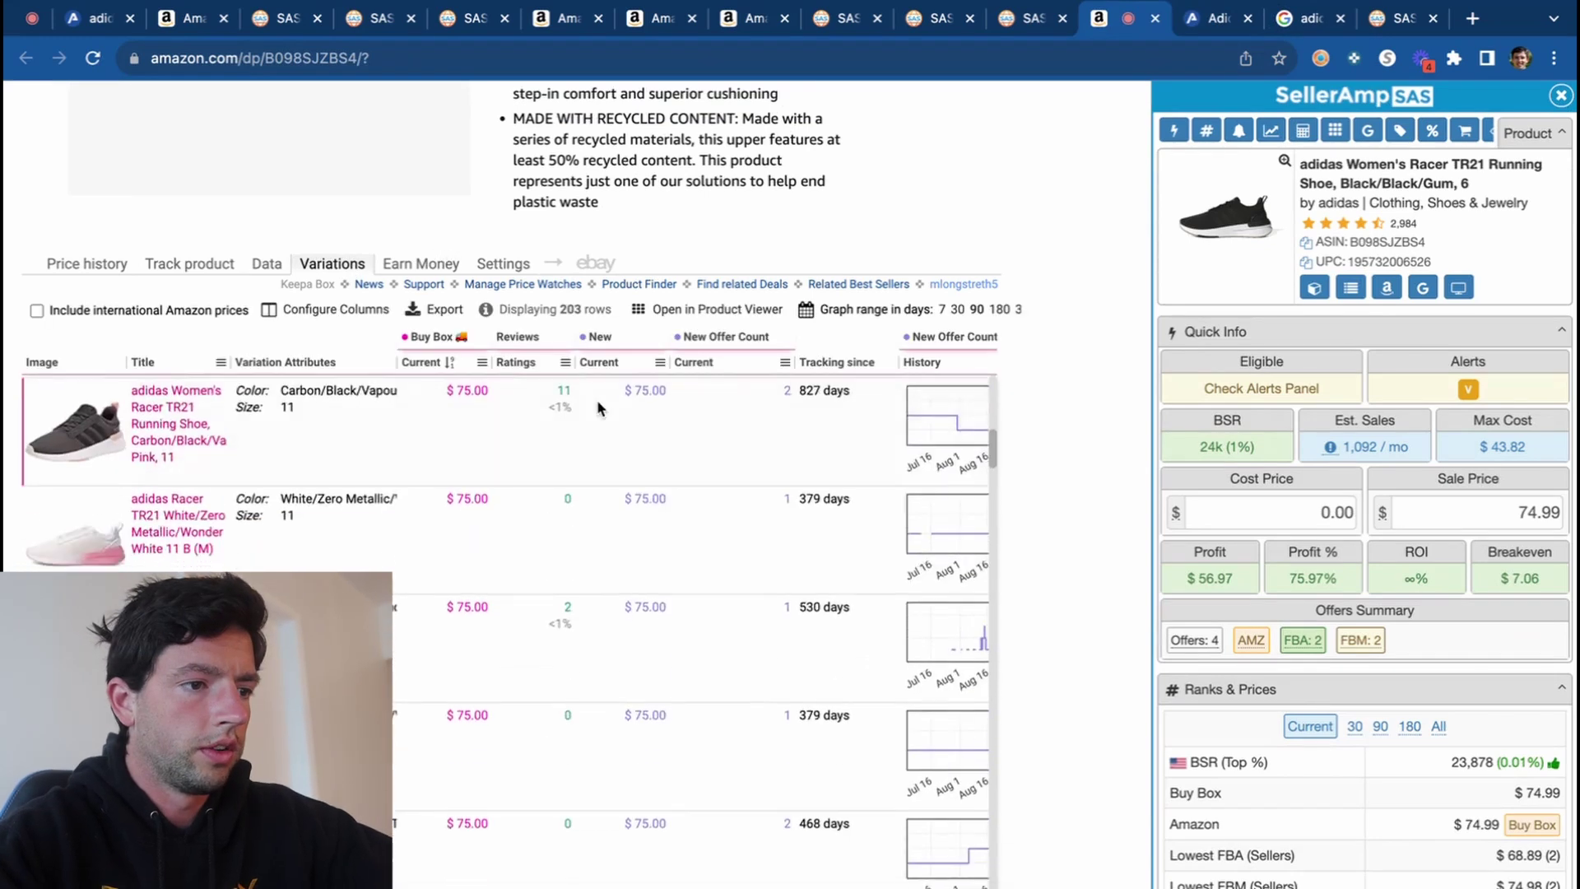
{"action": "scroll", "coordinate": [596, 399], "scroll_direction": "down", "scroll_amount": 3}
{"action": "scroll", "coordinate": [758, 254], "scroll_direction": "down", "scroll_amount": 8}
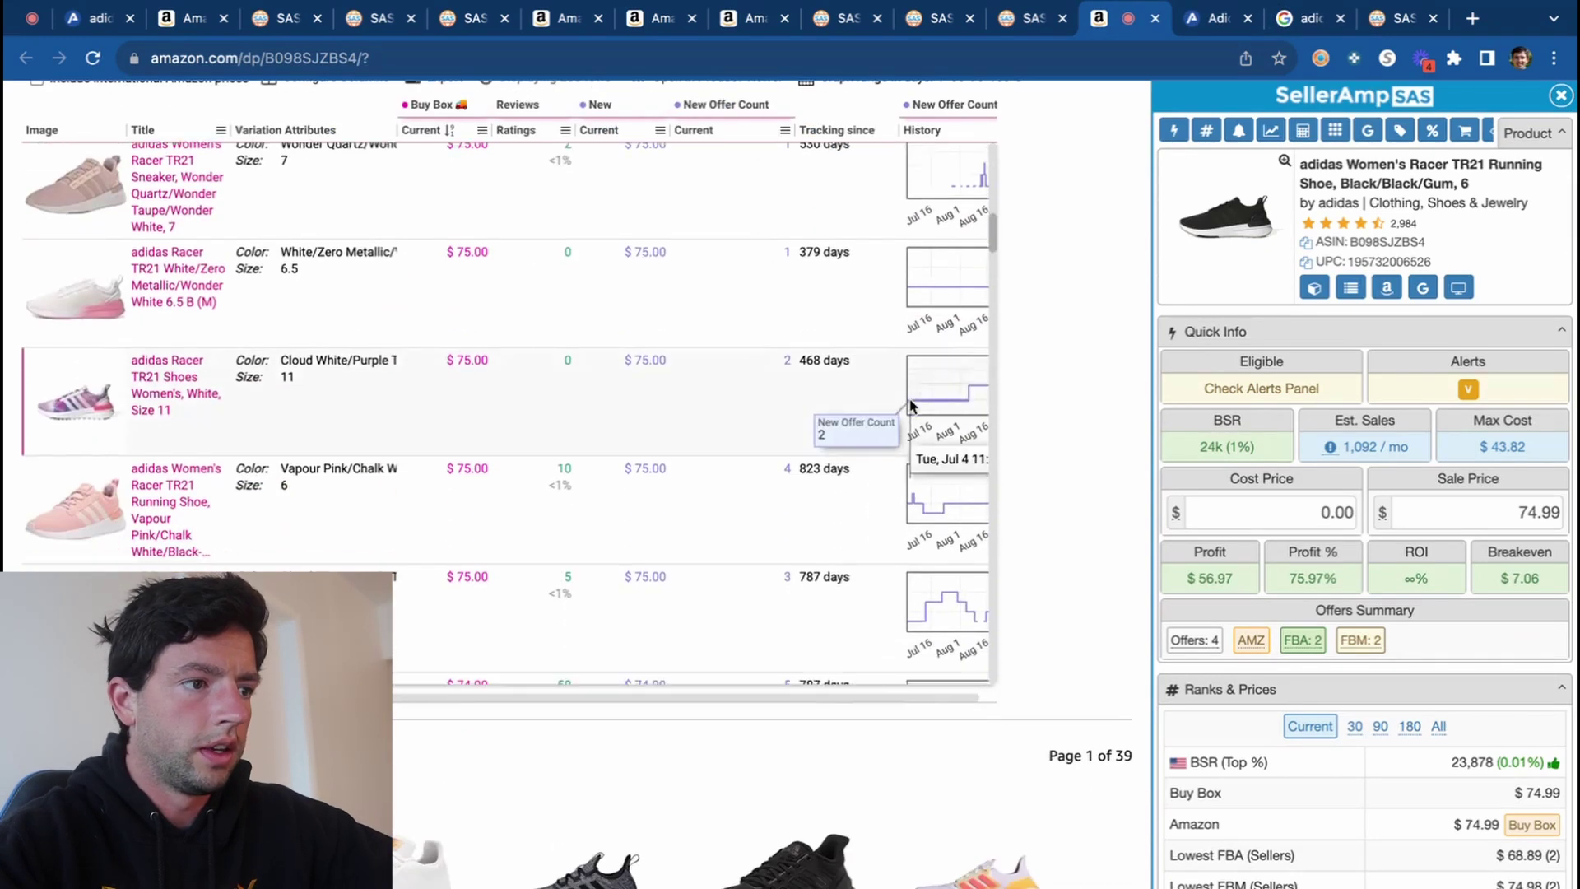
Check Al's sizes in Core Black / Core Black / Gum, and open the White/White/Grey size 7 variation on Amazon.
{"action": "left_click", "coordinate": [1191, 18]}
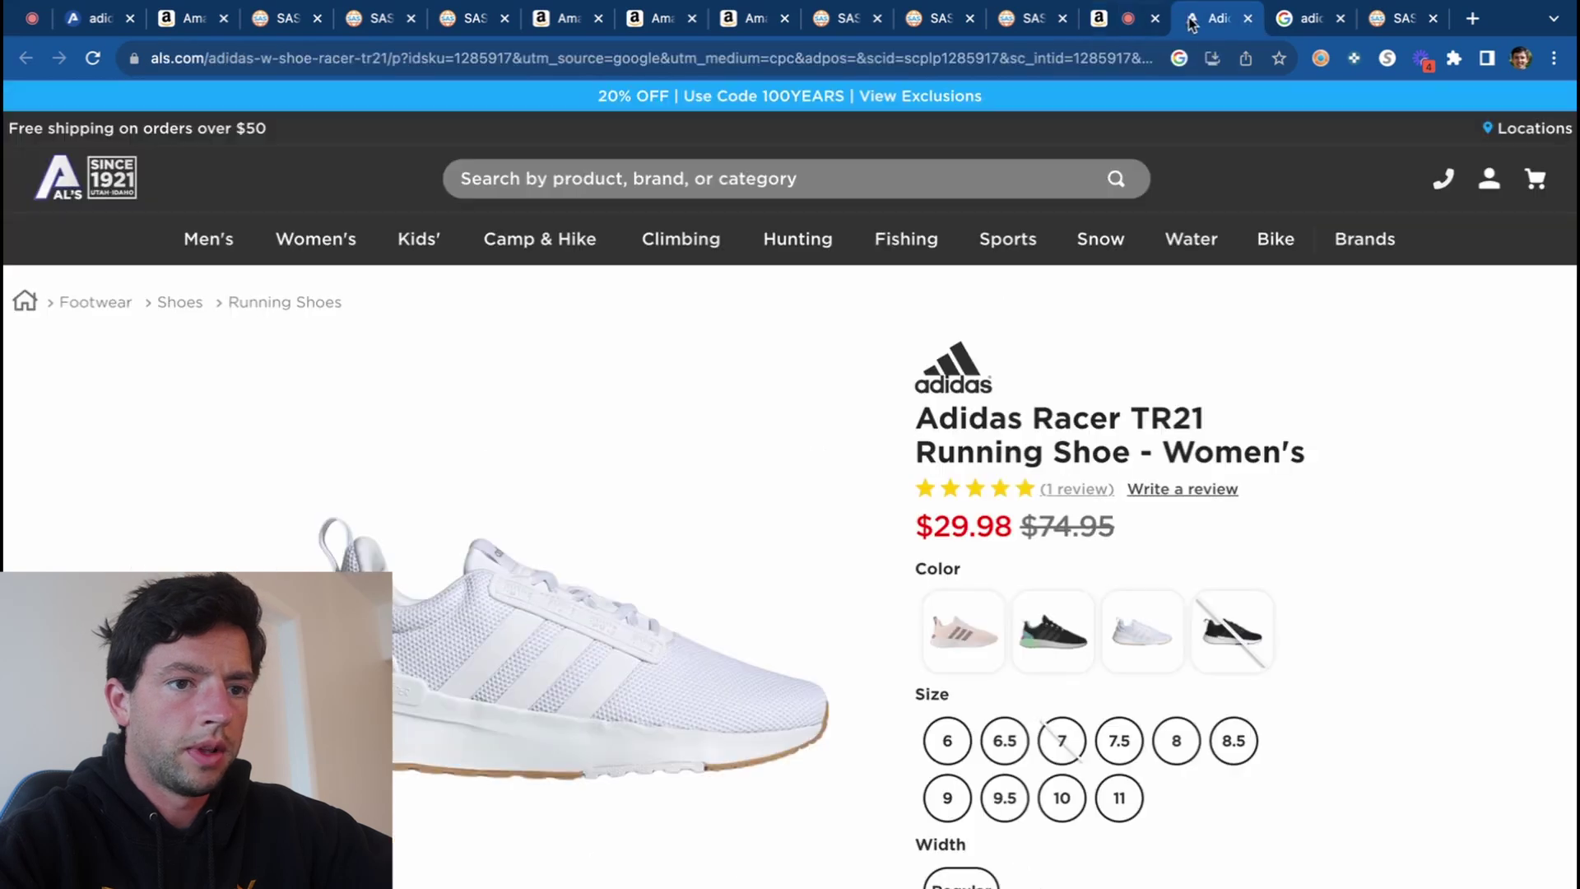
{"action": "left_click", "coordinate": [1229, 665]}
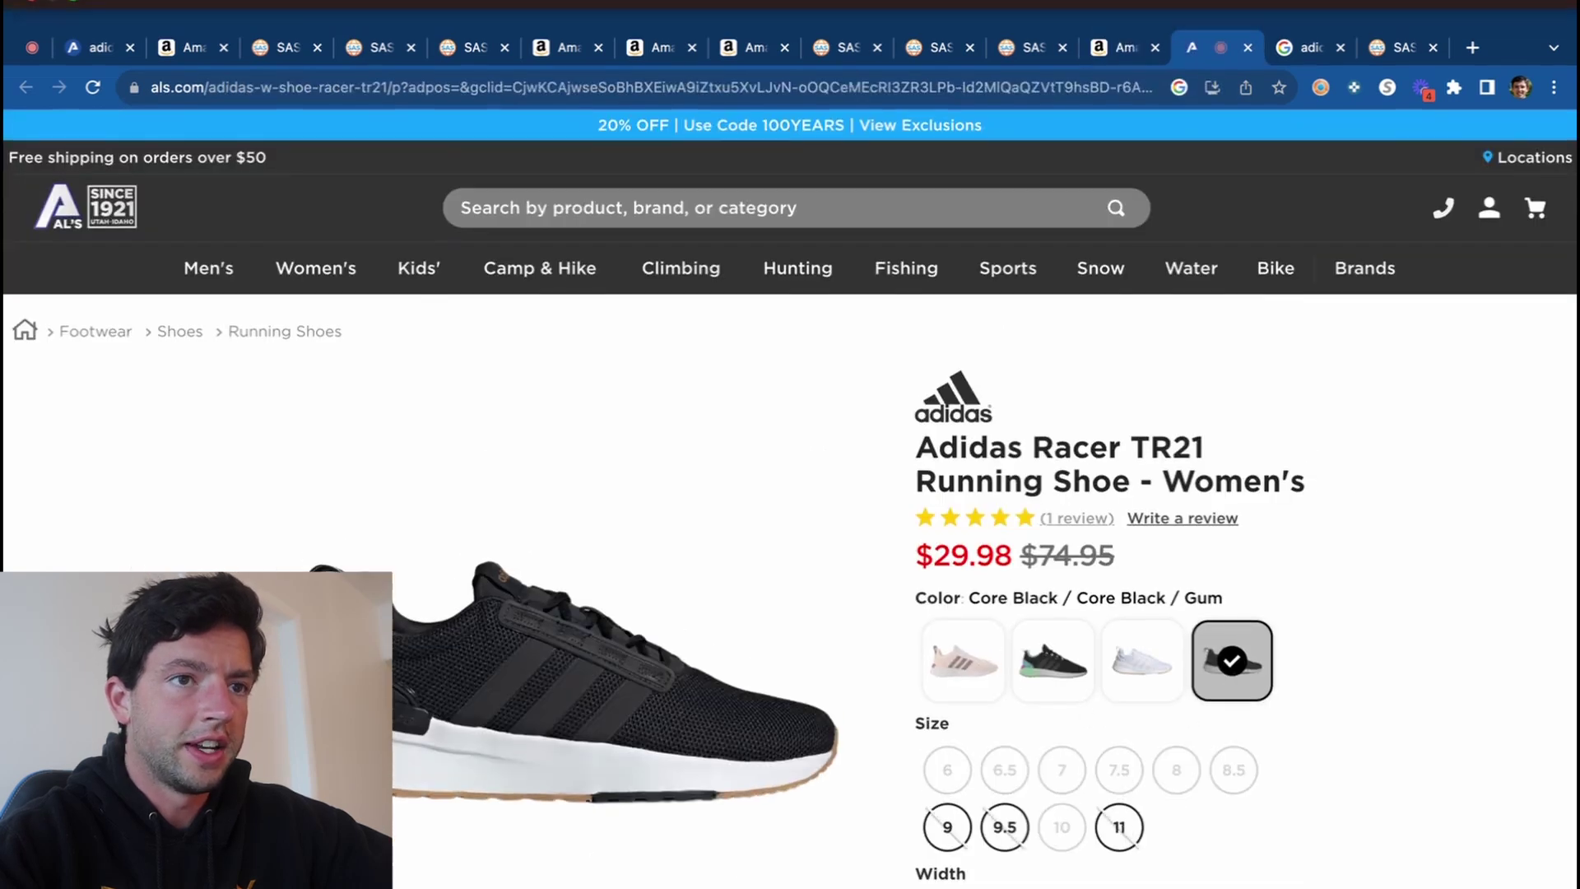
{"action": "left_click", "coordinate": [1117, 18]}
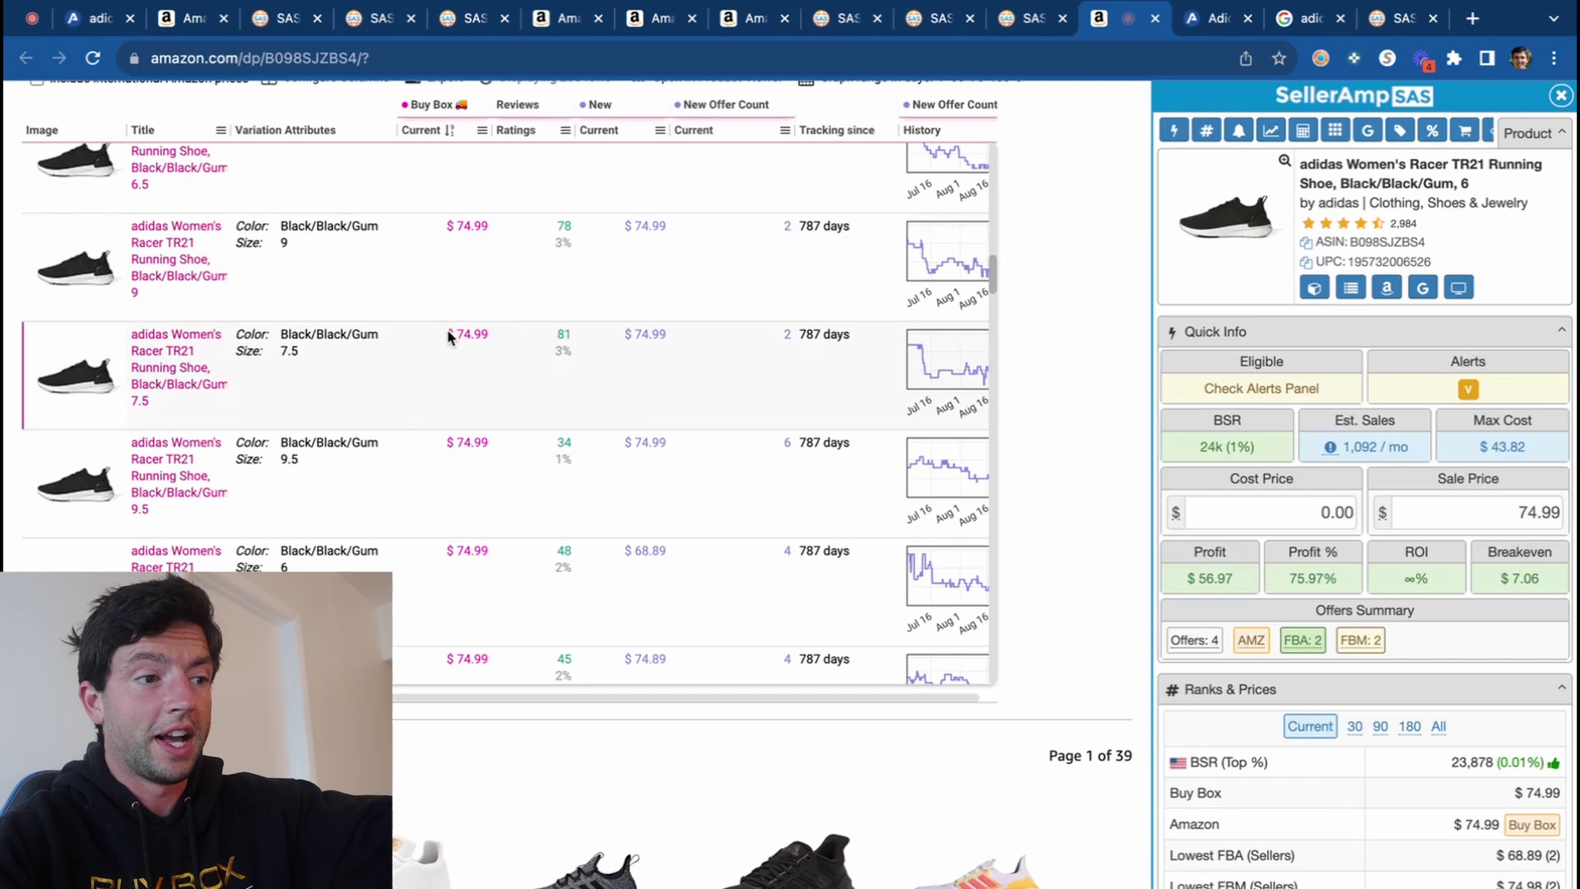
{"action": "scroll", "coordinate": [451, 342], "scroll_direction": "down", "scroll_amount": 3}
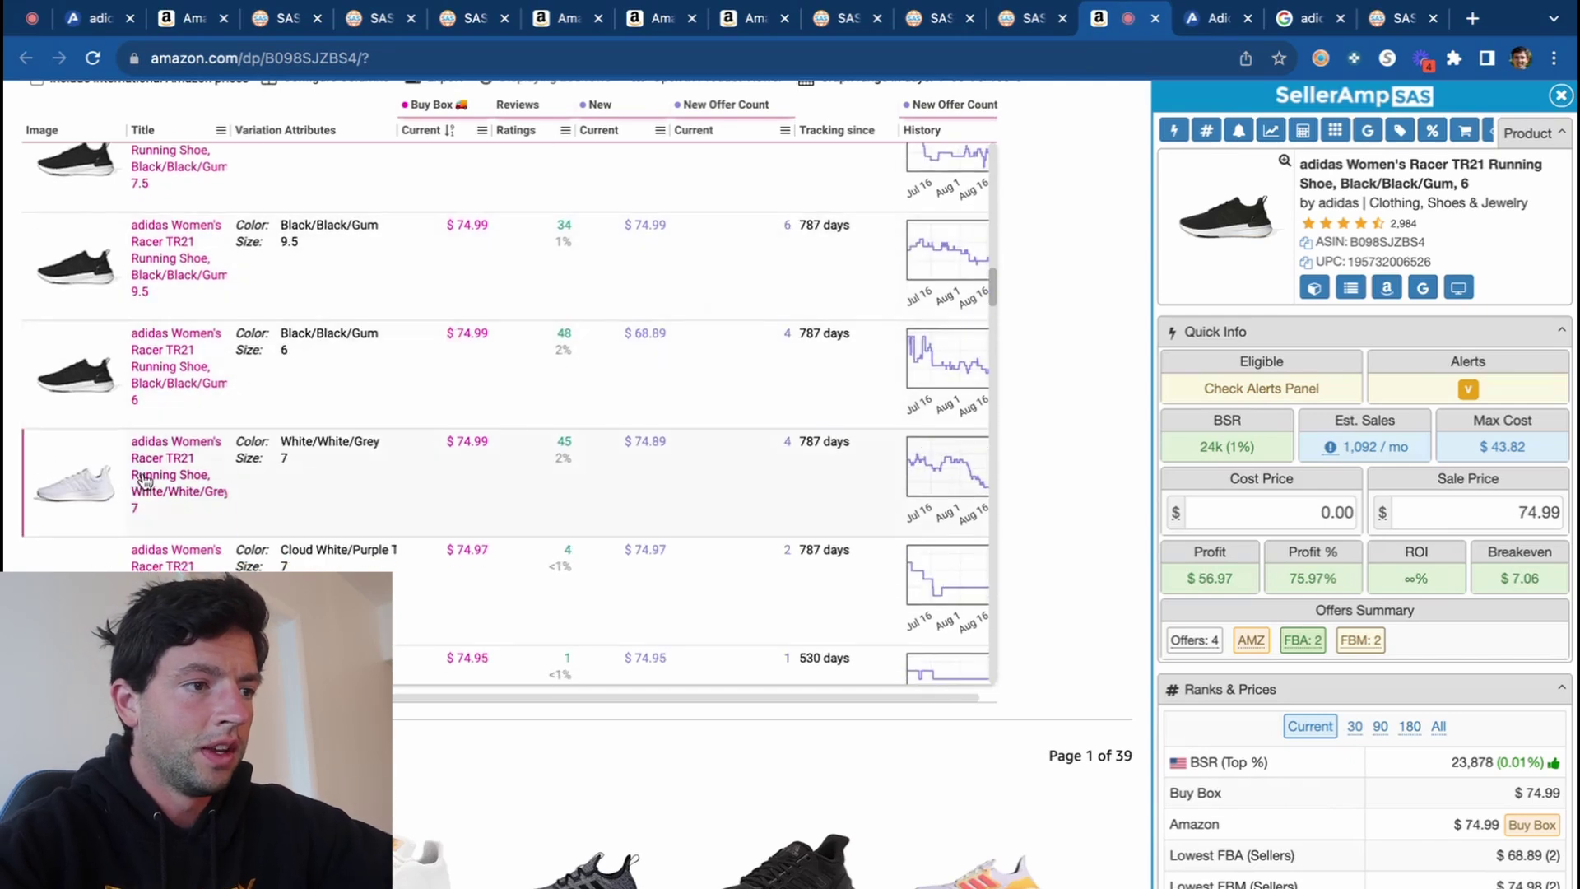
{"action": "left_click", "coordinate": [145, 482]}
Select the Cloud White / Cloud White / Grey Two color in size 10 on Al's Racer TR21 page.
{"action": "left_click", "coordinate": [1199, 31]}
{"action": "left_click", "coordinate": [1113, 658]}
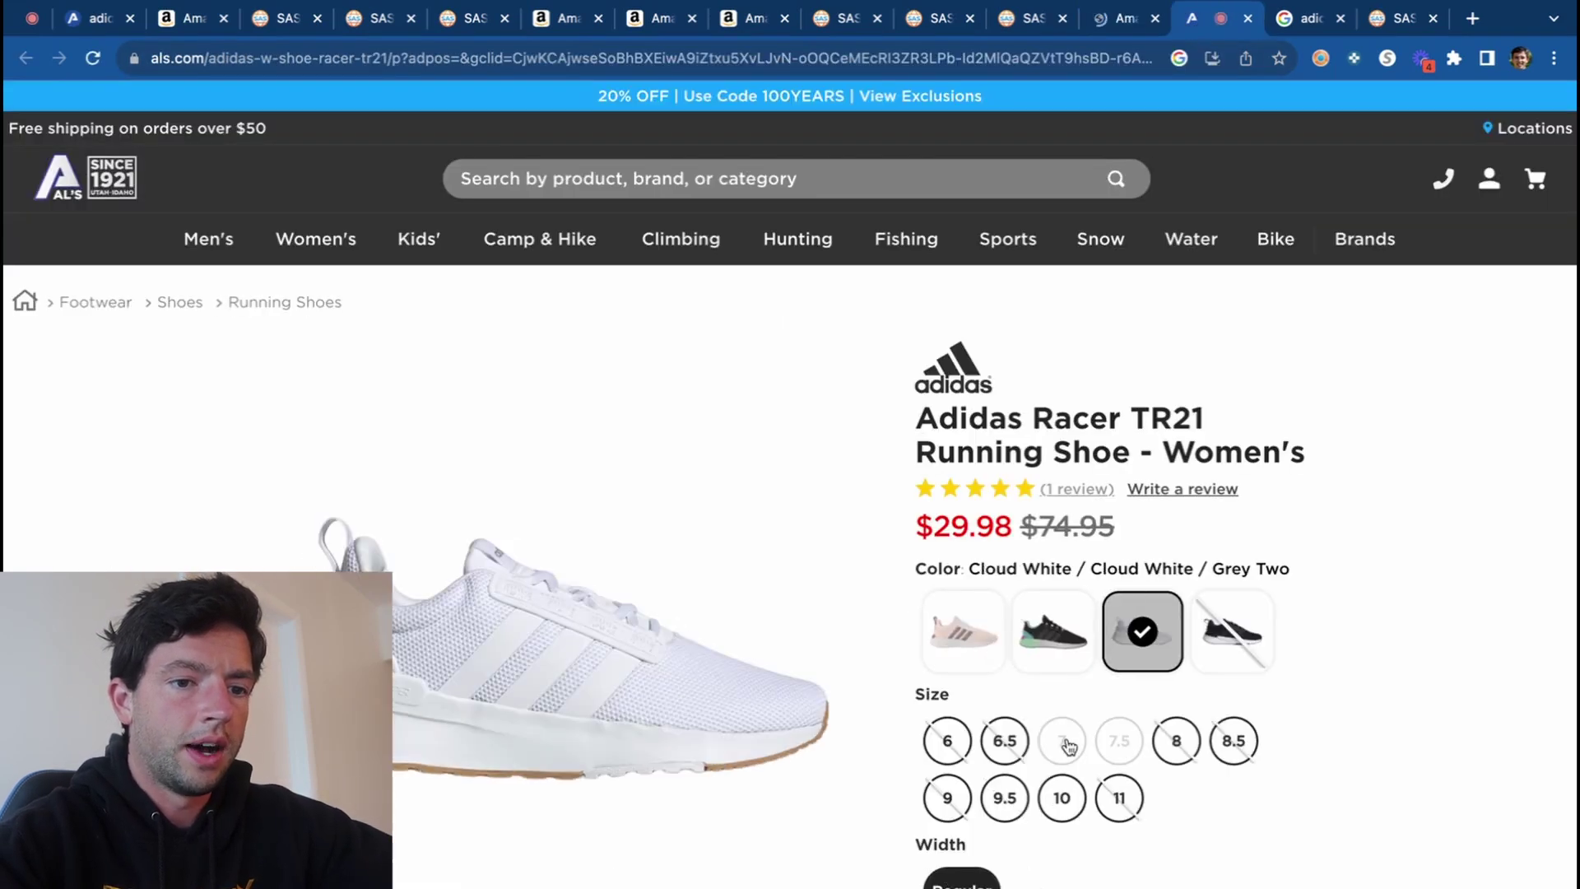
{"action": "left_click", "coordinate": [1062, 797]}
{"action": "scroll", "coordinate": [1103, 700], "scroll_direction": "down", "scroll_amount": 1}
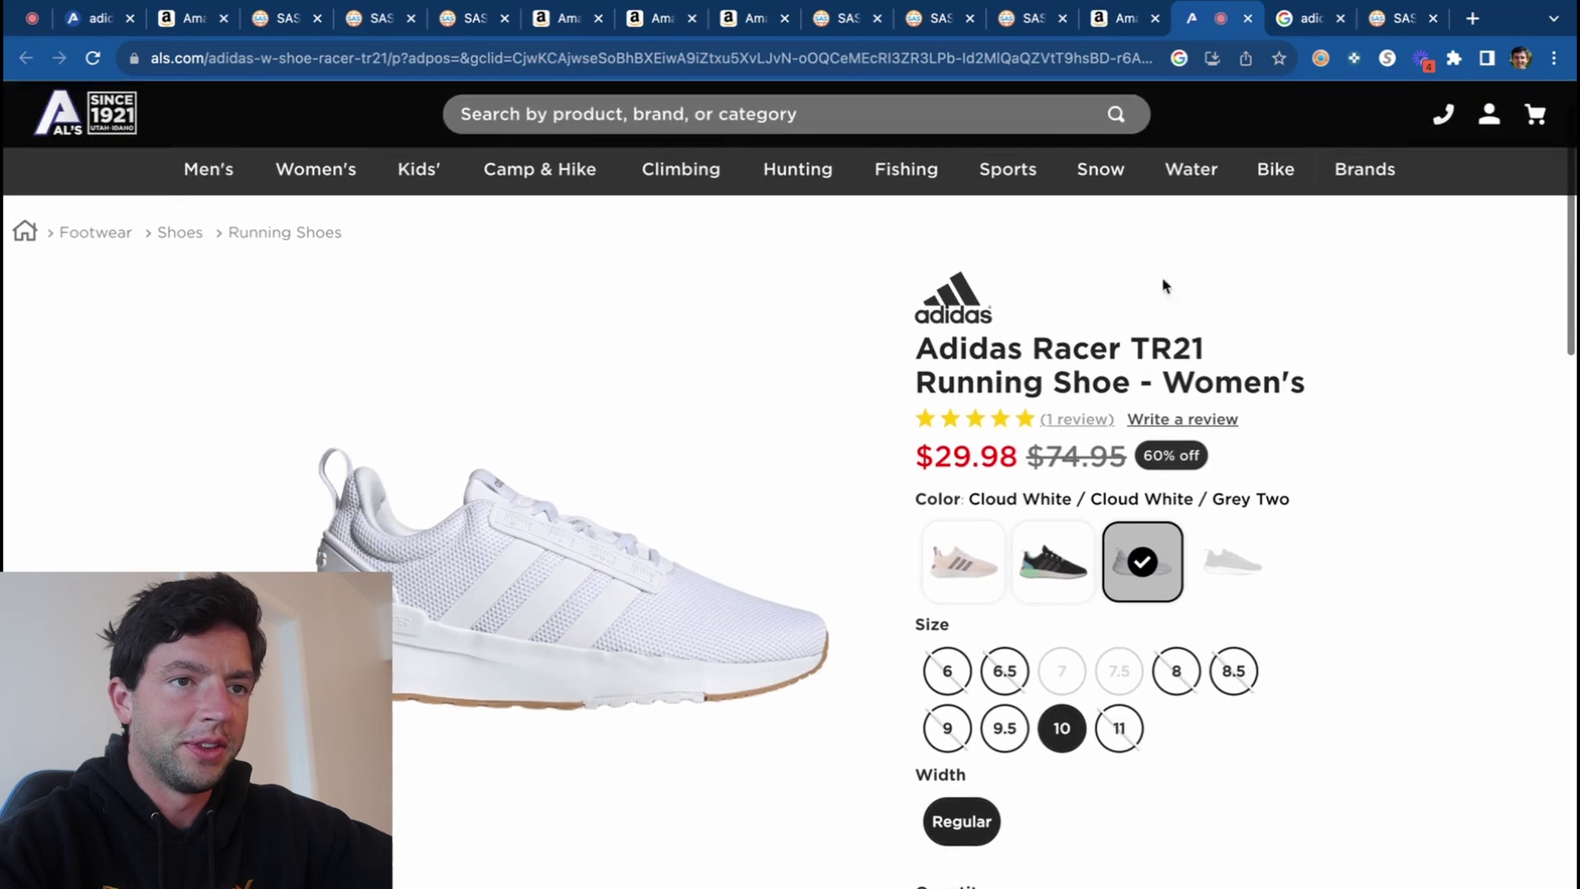
Switch the White/White/Grey Racer TR21 listing on Amazon to size 10.
{"action": "left_click", "coordinate": [1099, 33]}
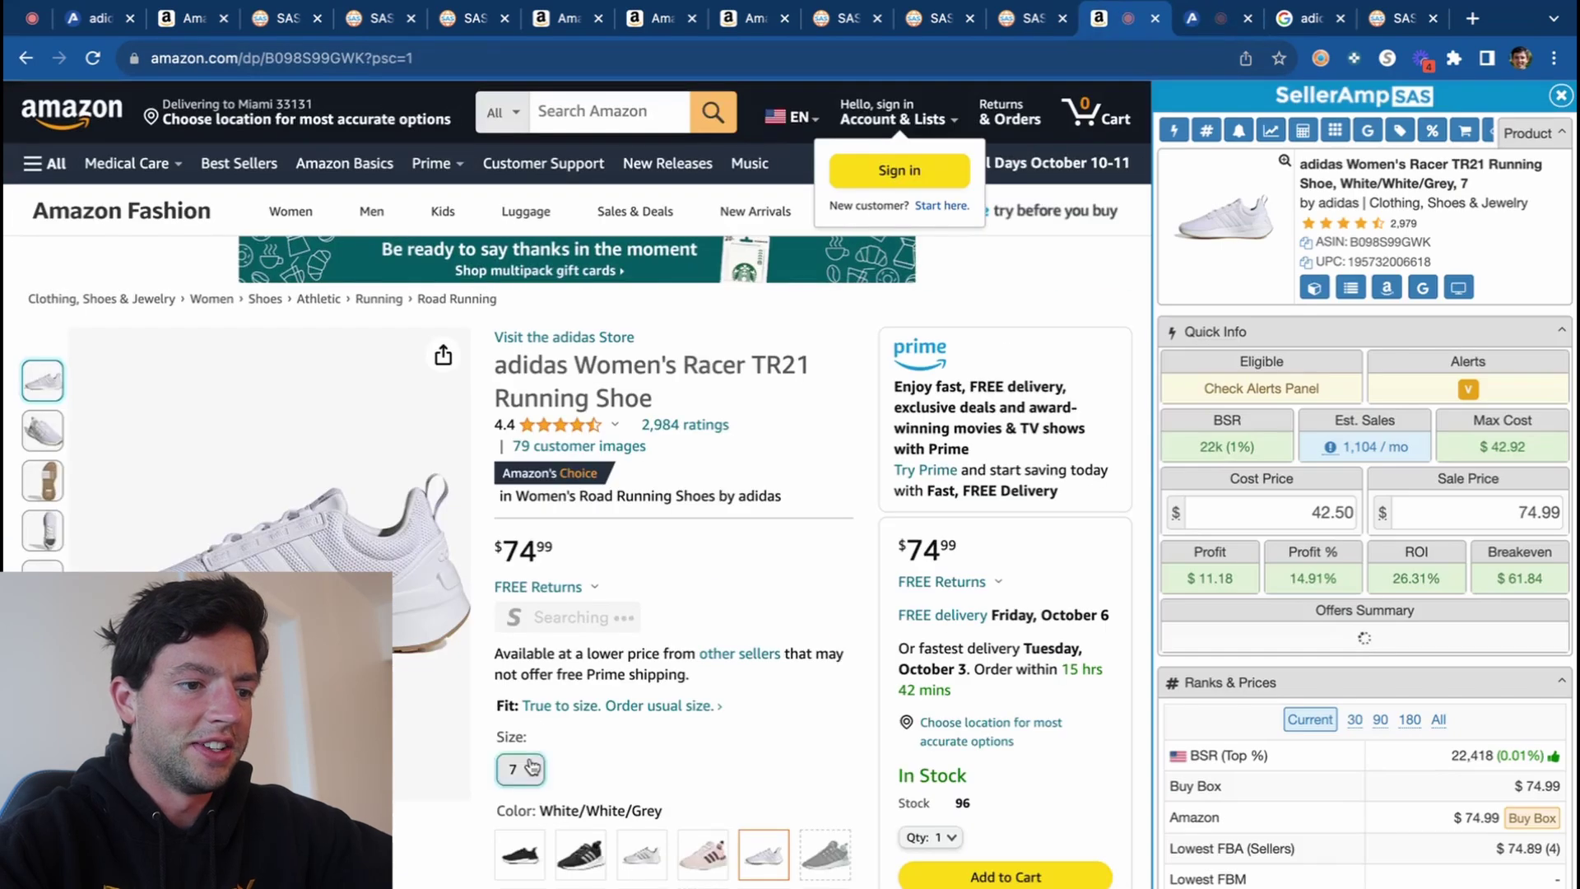
{"action": "left_click", "coordinate": [519, 766]}
{"action": "left_click", "coordinate": [522, 713]}
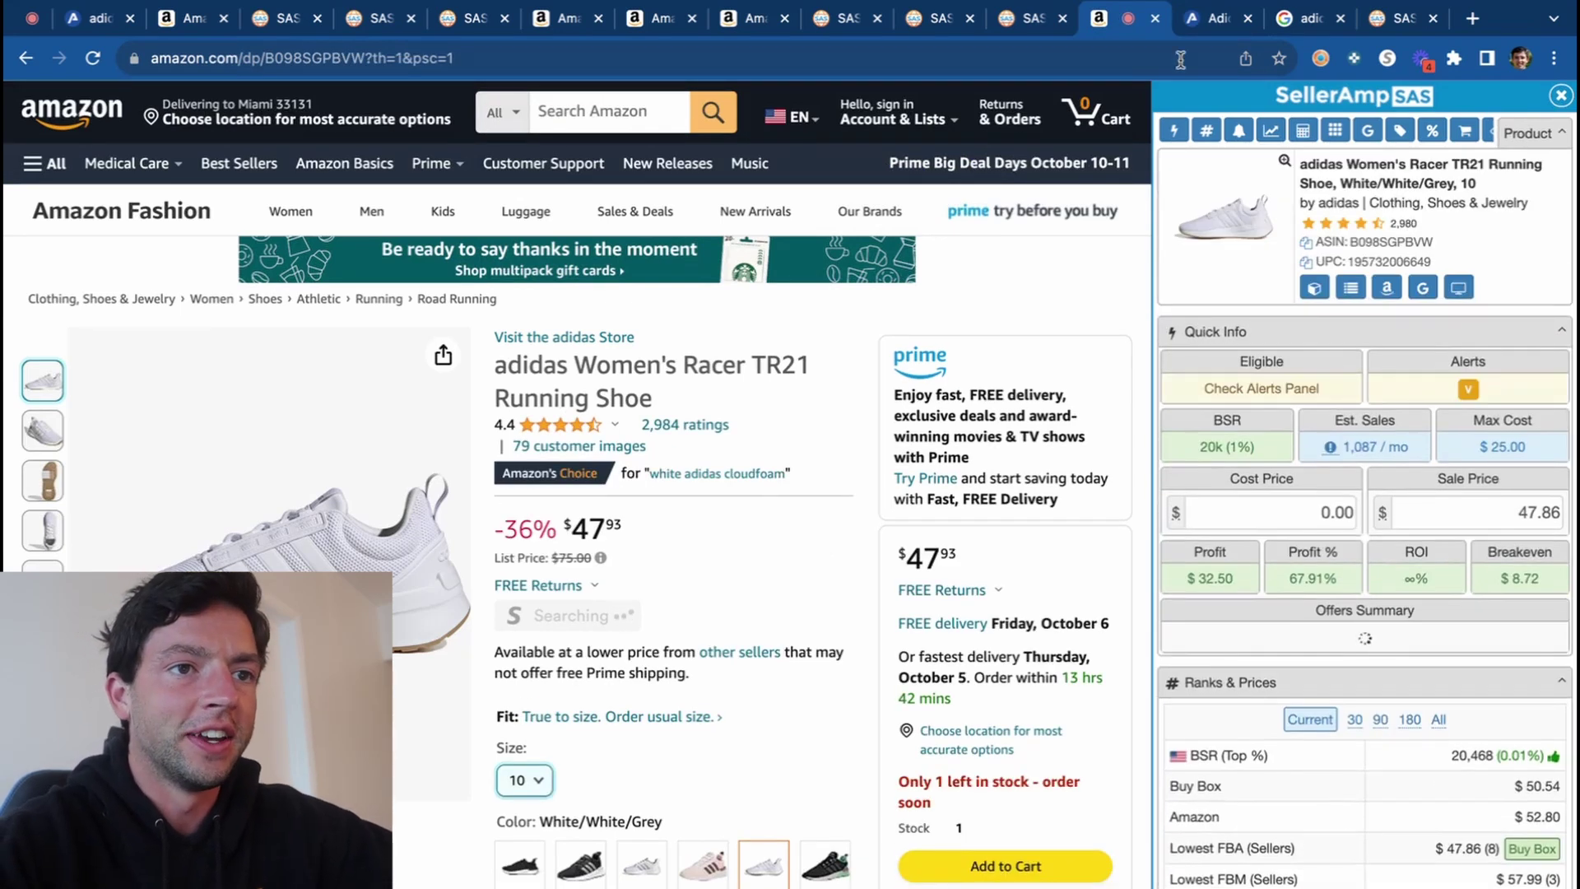
Close the Racer TR21 comparison pages and look over the Jockey products in the remaining seller lookup.
{"action": "left_click", "coordinate": [1153, 19]}
{"action": "left_click", "coordinate": [1152, 20]}
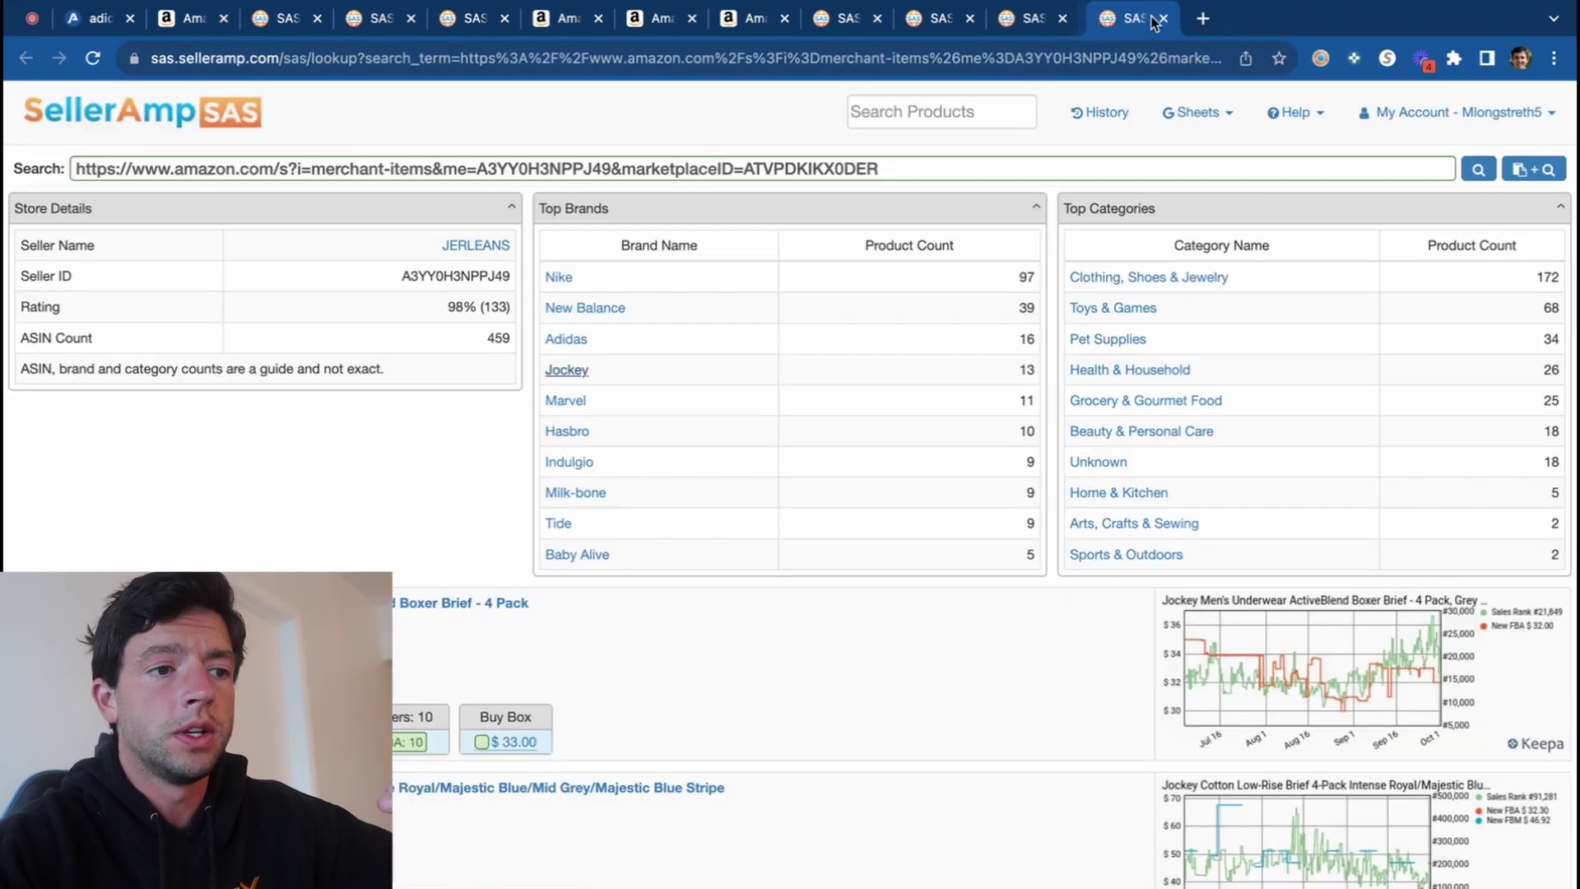
{"action": "left_click", "coordinate": [1155, 19]}
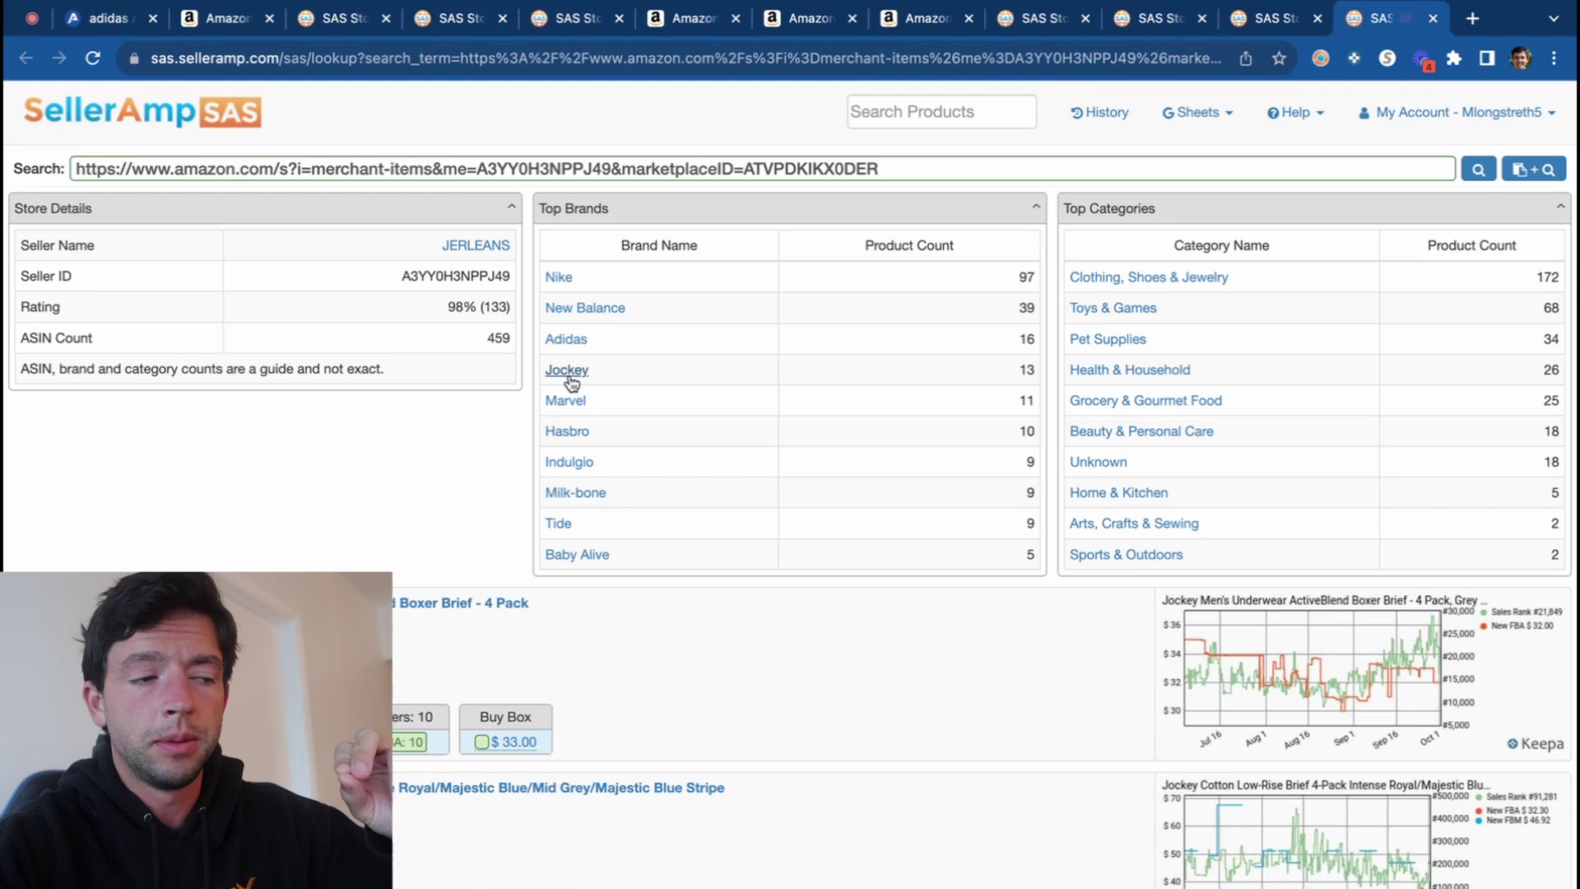
{"action": "scroll", "coordinate": [573, 371], "scroll_direction": "down", "scroll_amount": 3}
{"action": "left_click", "coordinate": [1084, 416]}
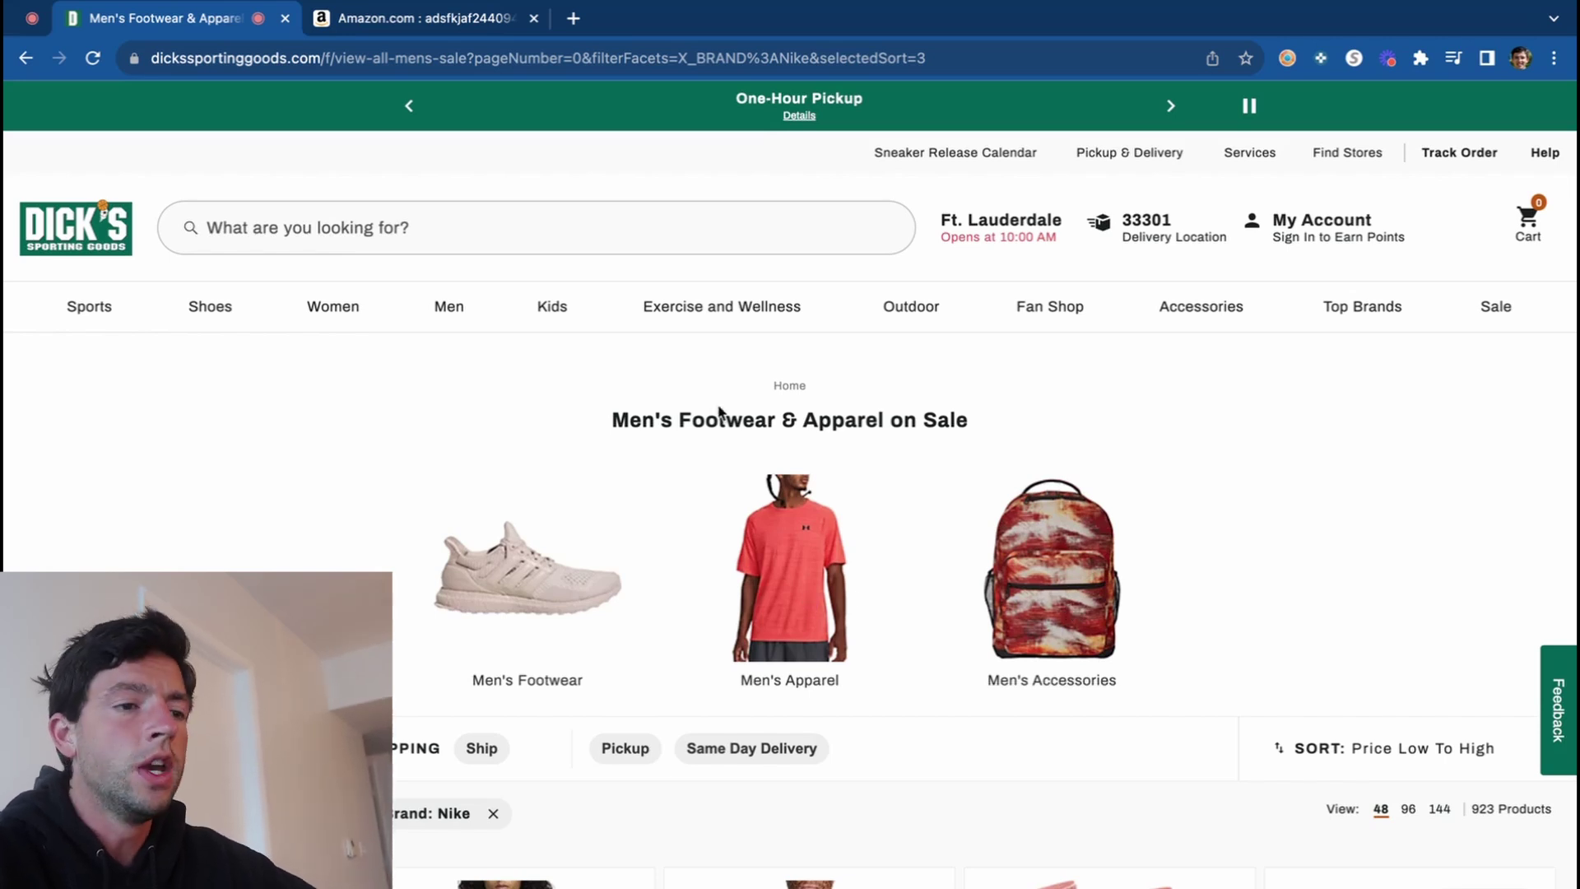
Browse the Nike items in Dick's Sporting Goods' men's sale, sorted from low to high price.
{"action": "scroll", "coordinate": [719, 411], "scroll_direction": "down", "scroll_amount": 5}
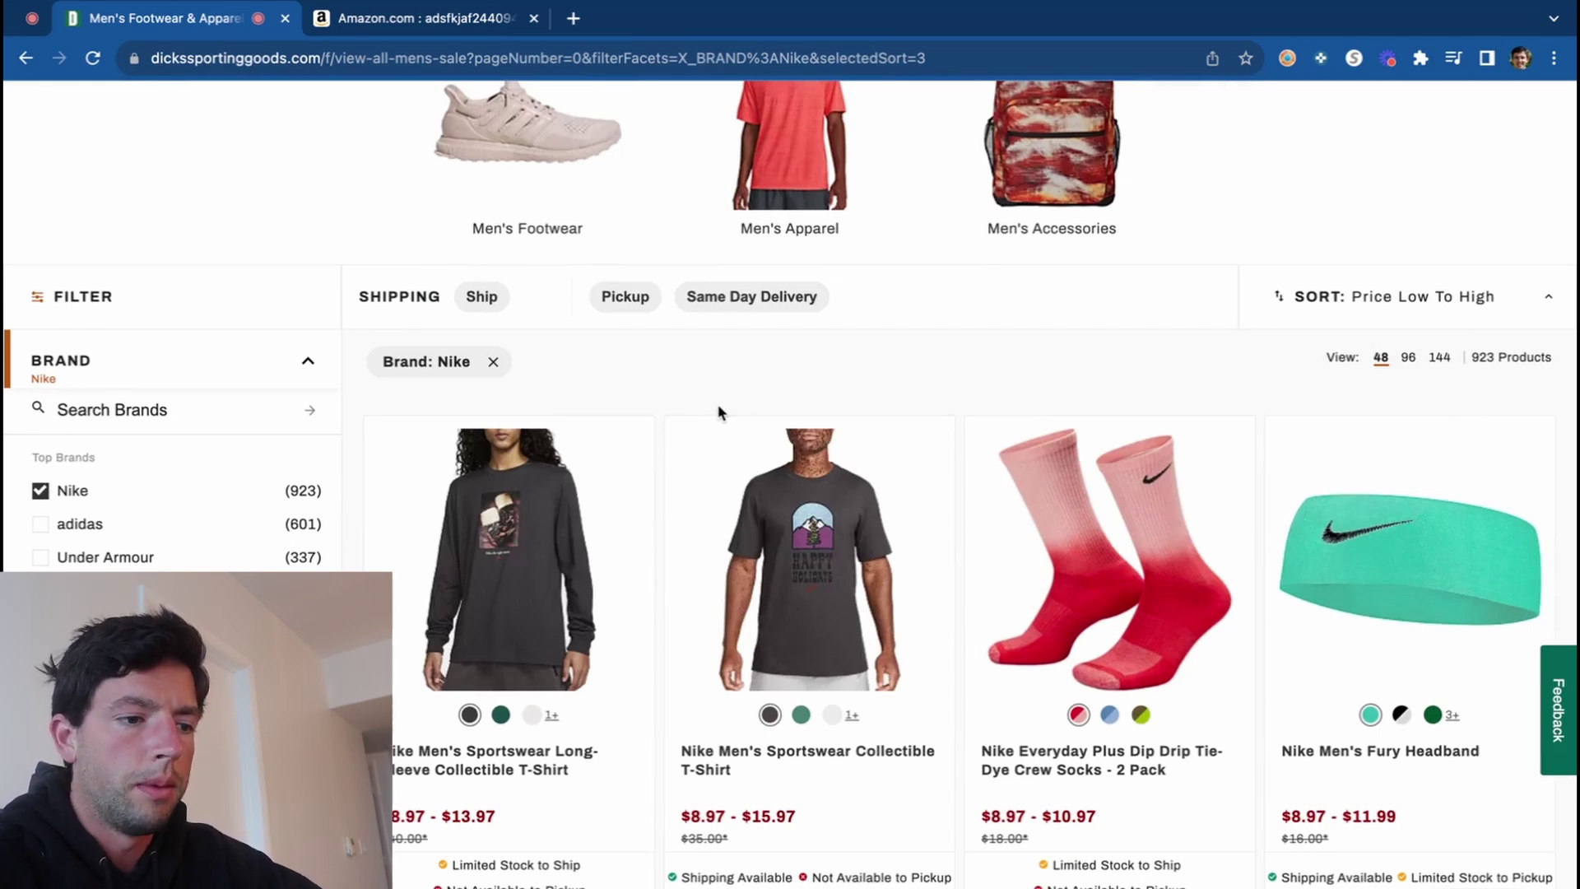
{"action": "scroll", "coordinate": [699, 406], "scroll_direction": "up", "scroll_amount": 6}
{"action": "scroll", "coordinate": [1067, 527], "scroll_direction": "down", "scroll_amount": 7}
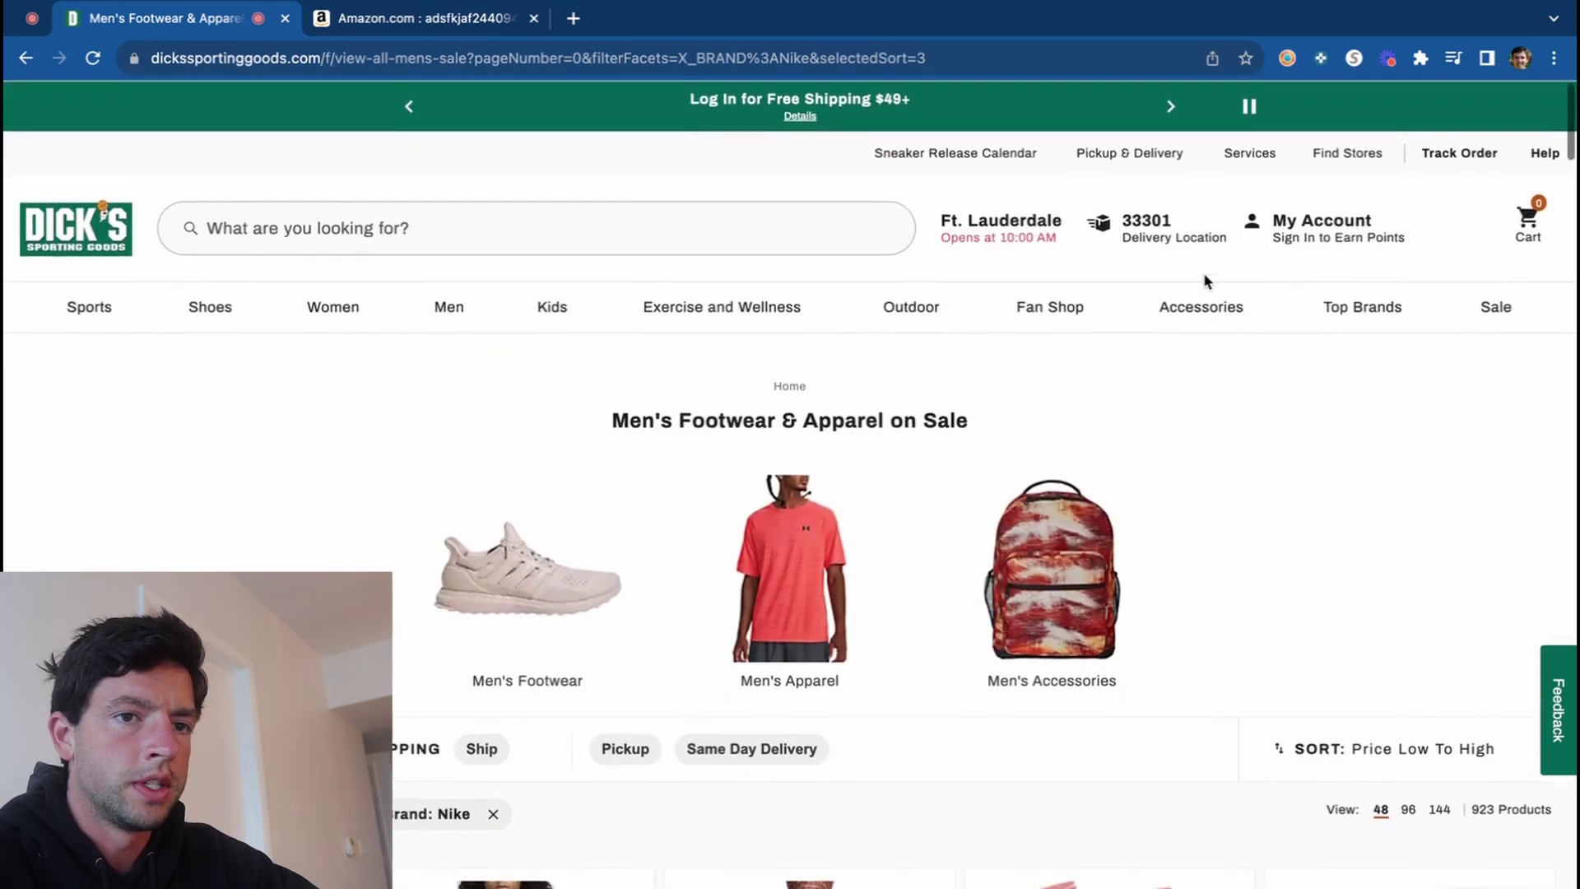
Open the Everyday Plus Dip Drip Tie-Dye Crew Socks and the Nike Men's Academy Shorts in new tabs.
{"action": "scroll", "coordinate": [1067, 528], "scroll_direction": "down", "scroll_amount": 2}
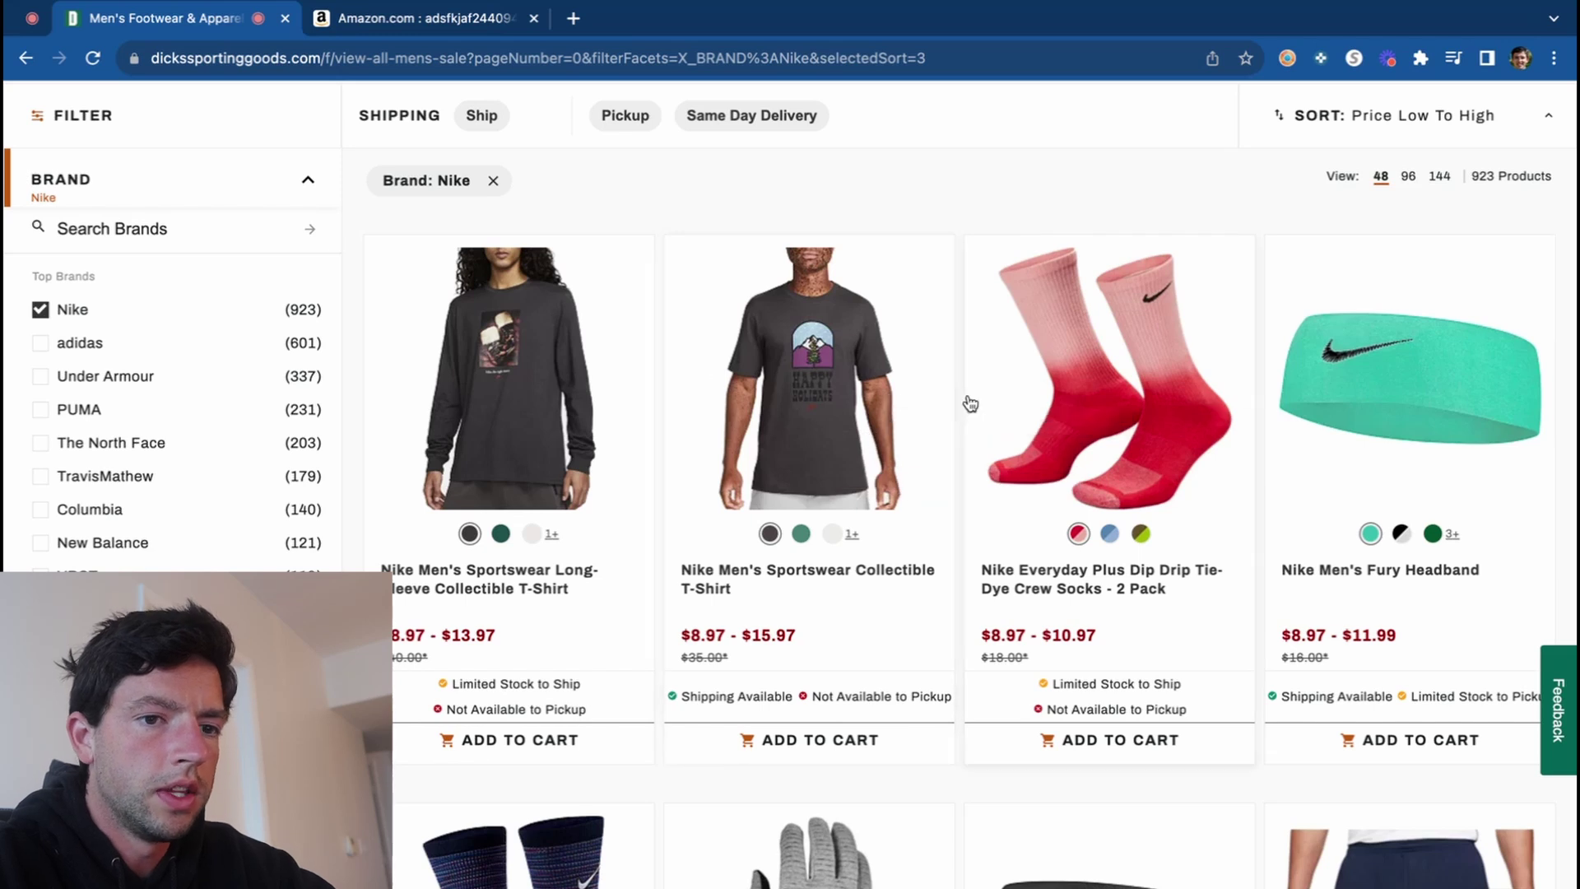
{"action": "right_click", "coordinate": [1087, 387]}
{"action": "left_click", "coordinate": [1107, 395]}
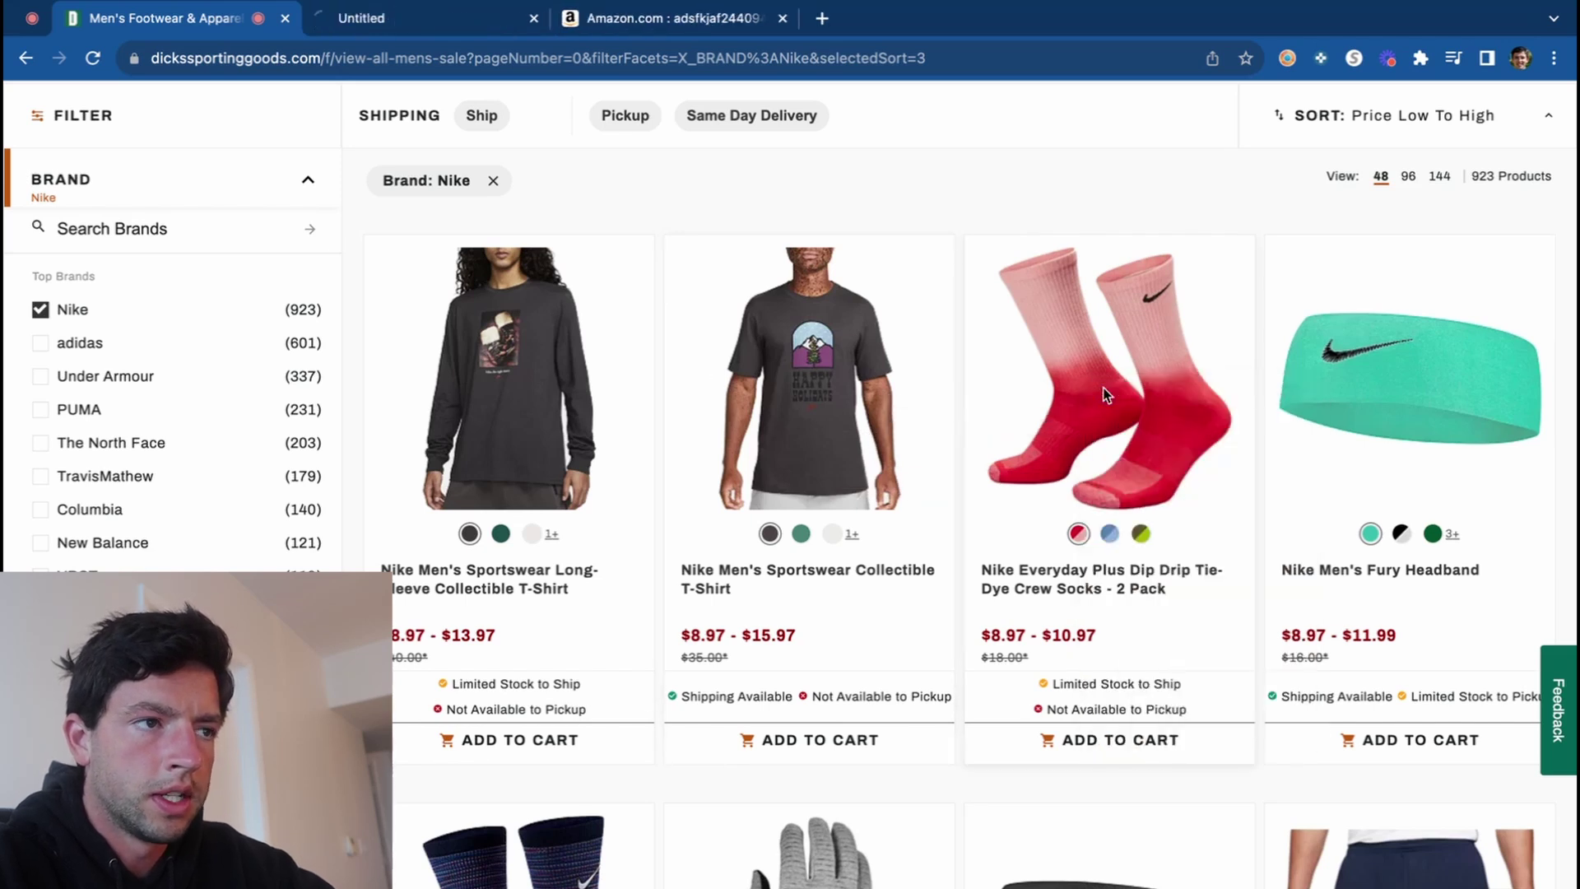
{"action": "scroll", "coordinate": [1107, 393], "scroll_direction": "down", "scroll_amount": 1}
{"action": "scroll", "coordinate": [1108, 395], "scroll_direction": "down", "scroll_amount": 5}
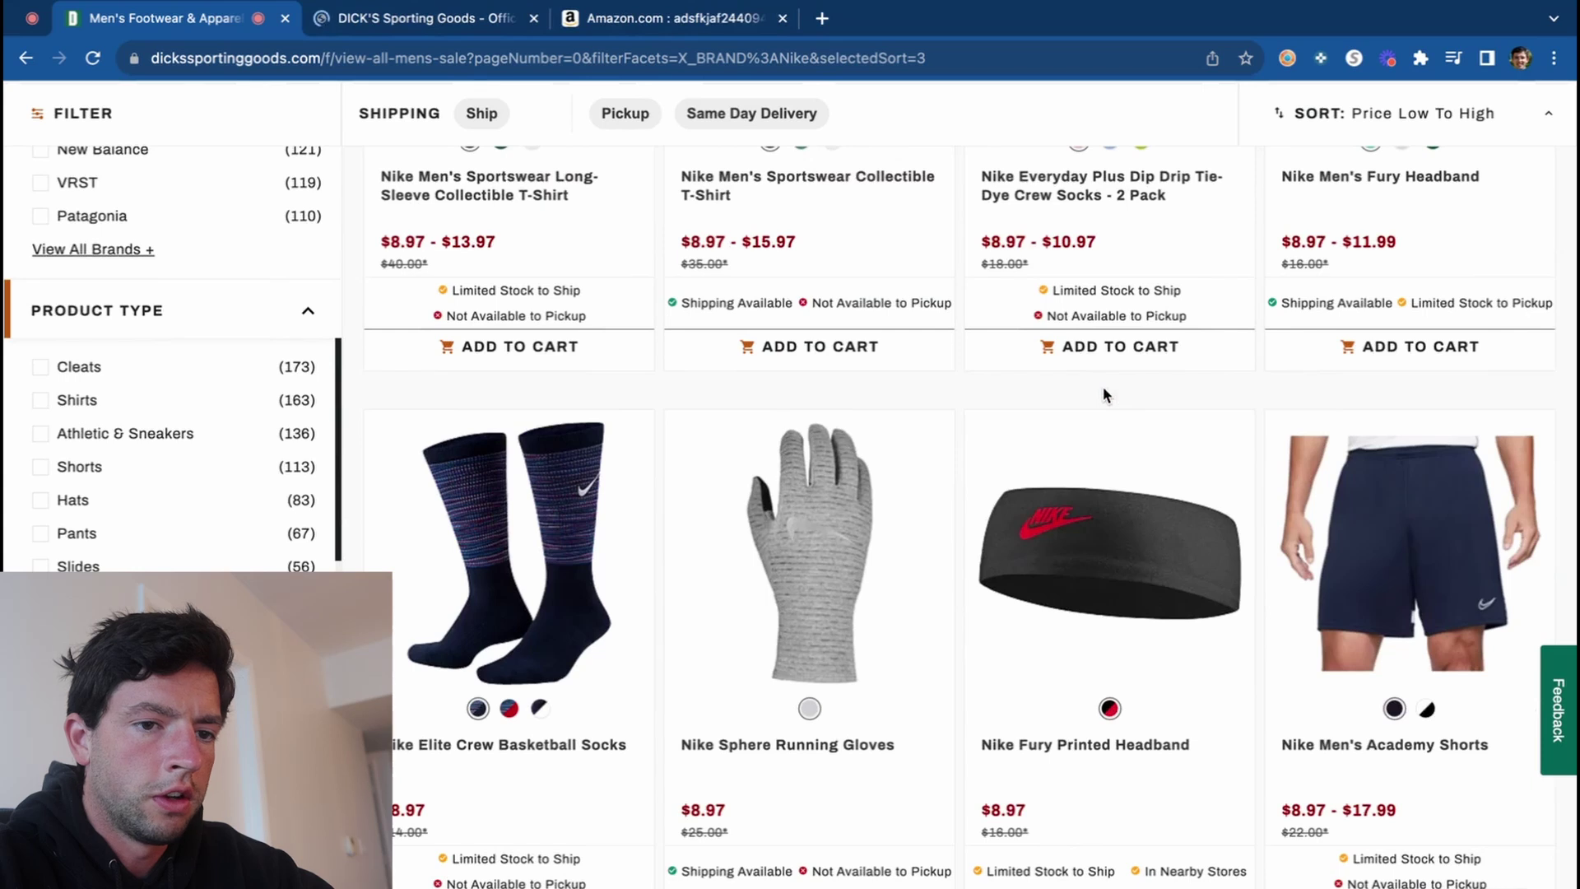
{"action": "scroll", "coordinate": [1107, 395], "scroll_direction": "down", "scroll_amount": 3}
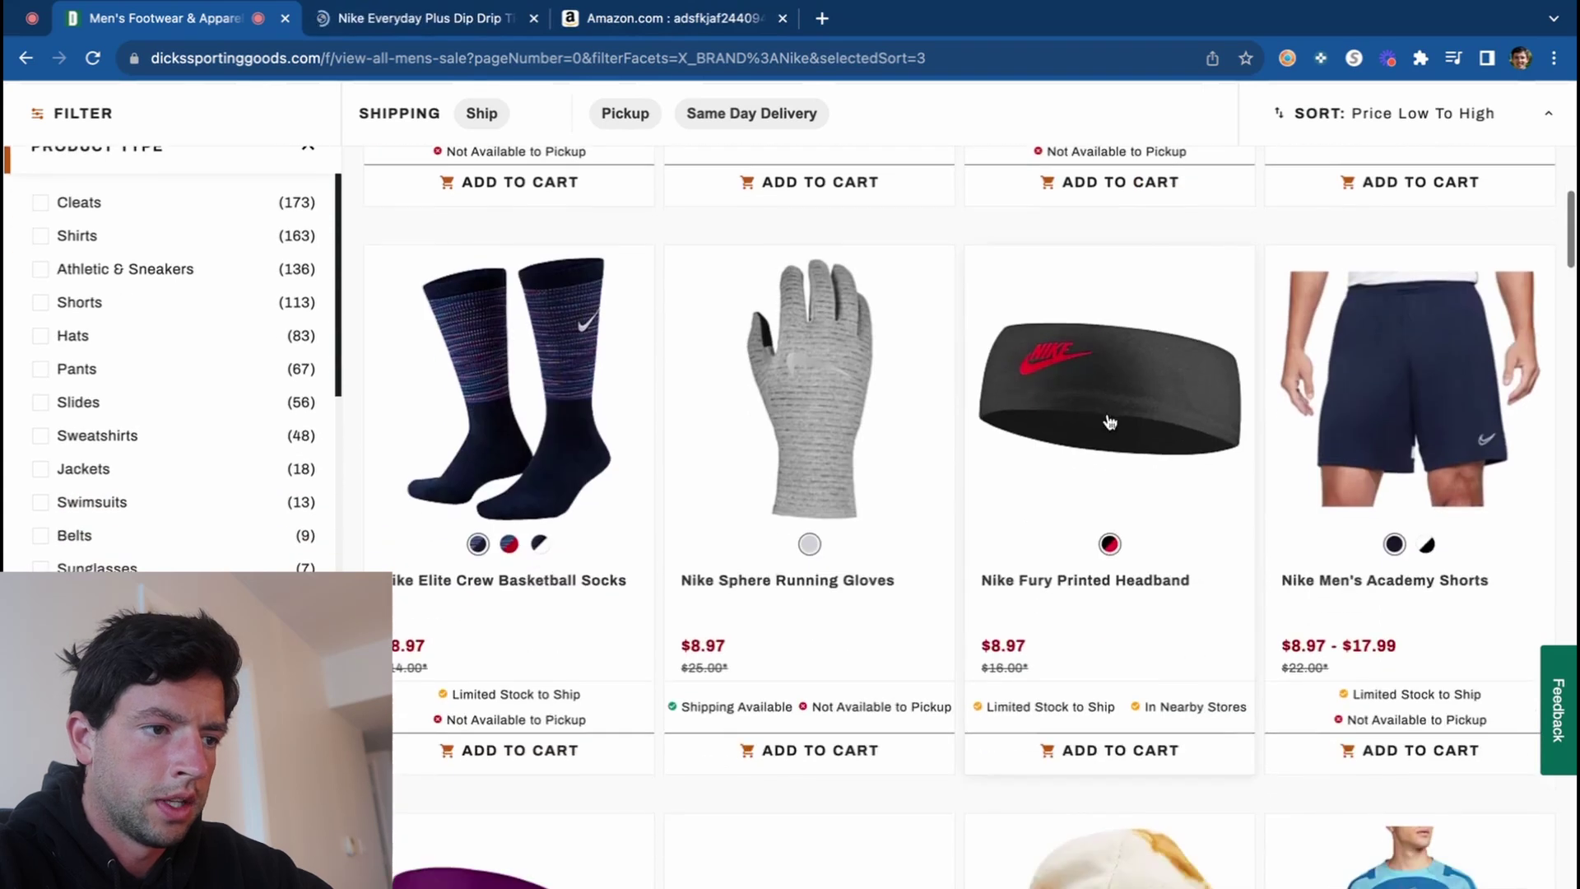
{"action": "right_click", "coordinate": [1445, 420]}
{"action": "left_click", "coordinate": [1411, 429]}
Open the Nike Men's Dri-FIT Legend Training T-Shirt and the Dri-FIT Academy Knit Soccer Shorts in new tabs.
{"action": "scroll", "coordinate": [1411, 434], "scroll_direction": "down", "scroll_amount": 8}
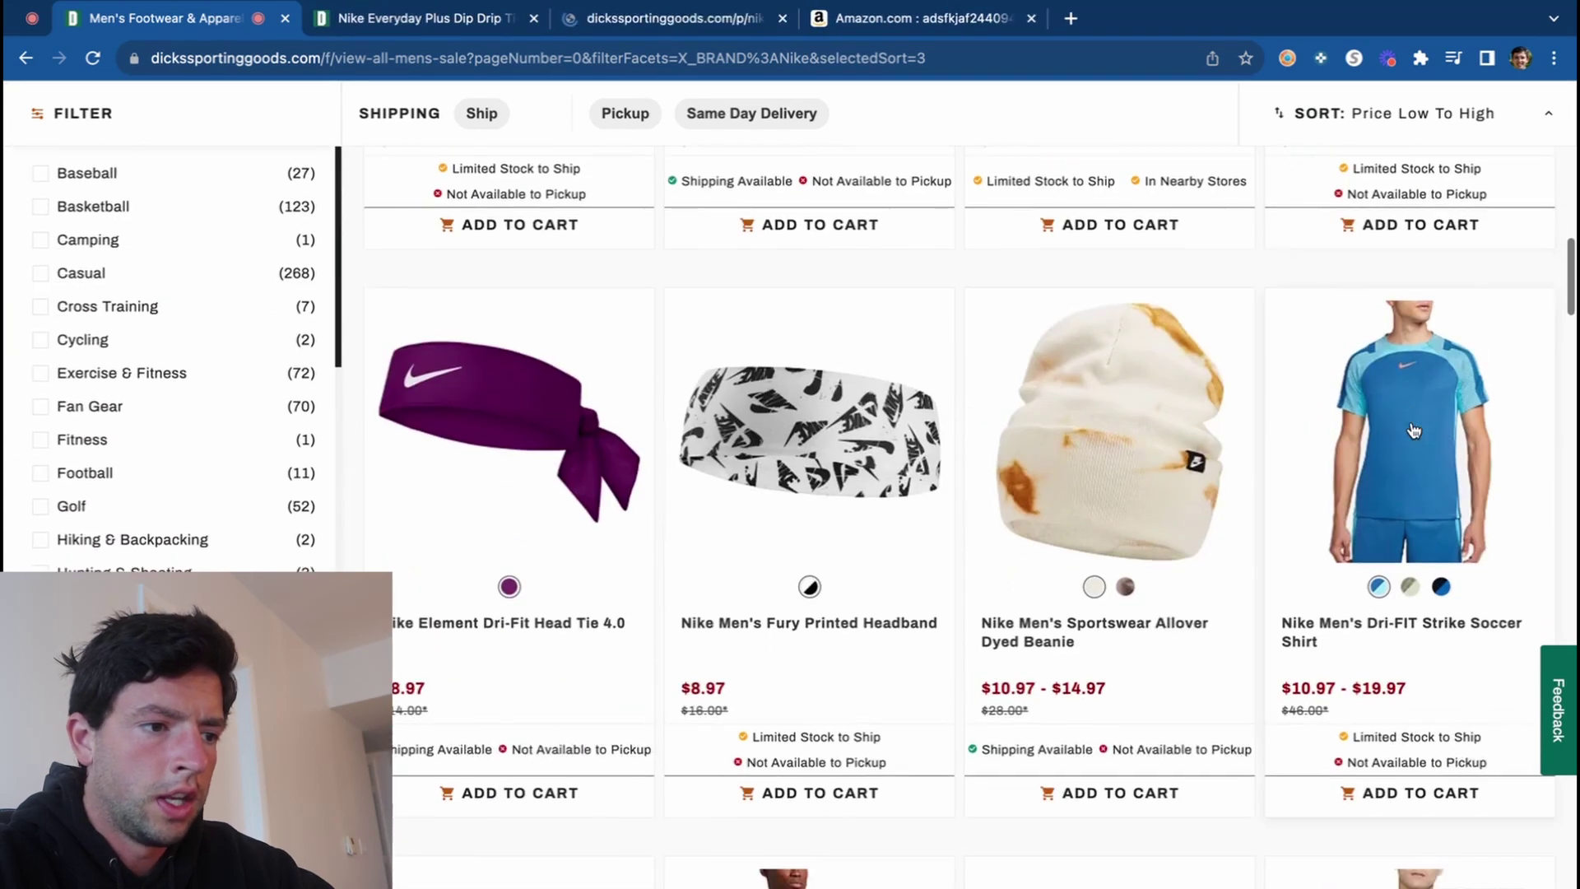
{"action": "scroll", "coordinate": [946, 515], "scroll_direction": "down", "scroll_amount": 6}
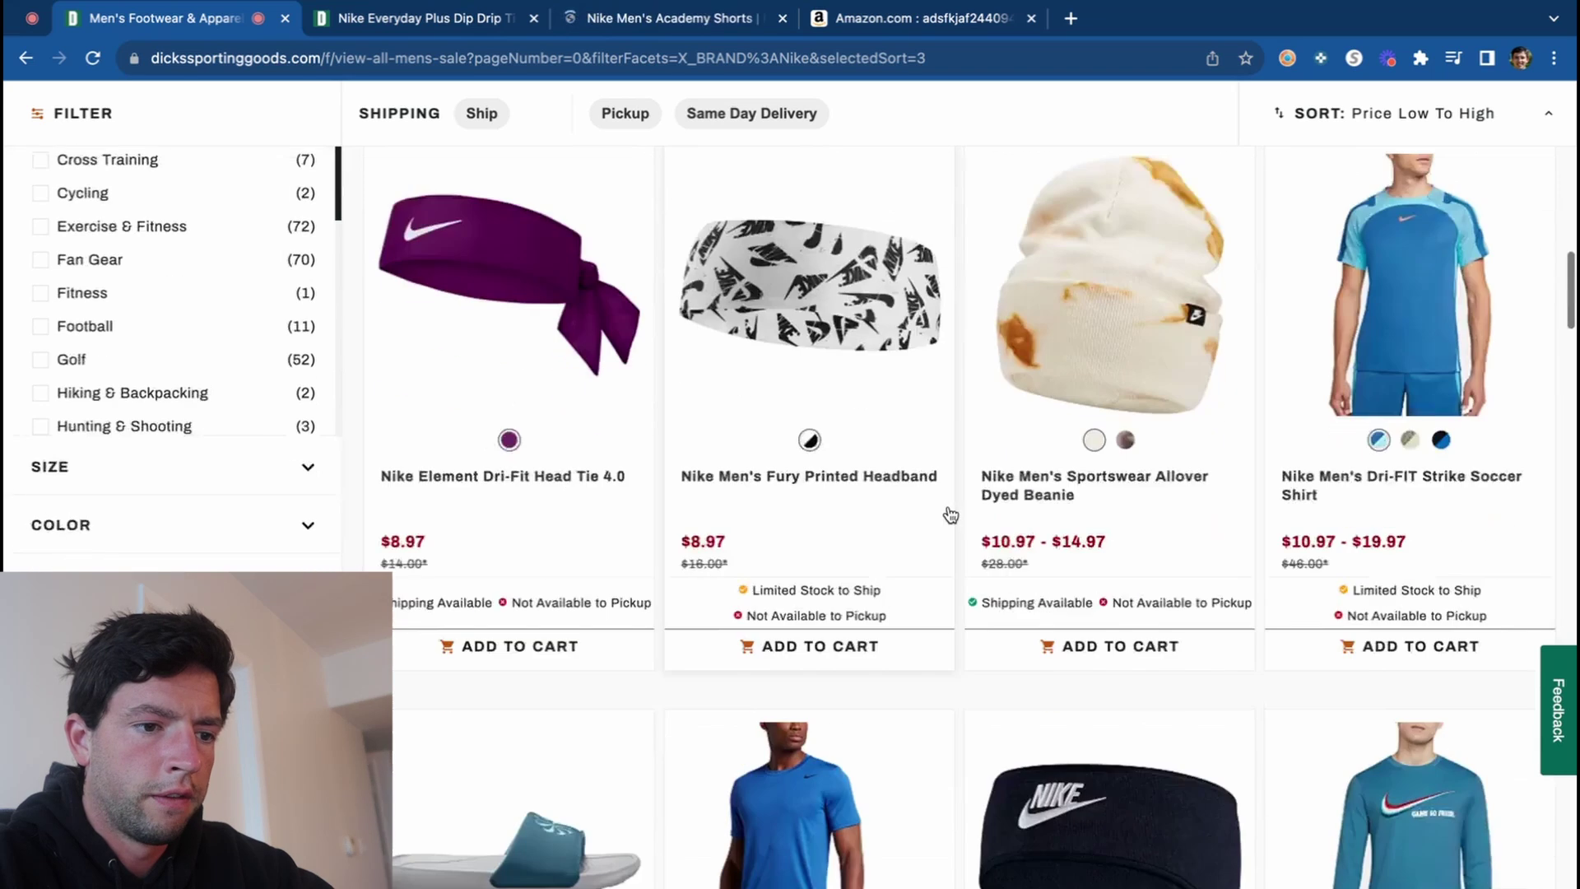
{"action": "right_click", "coordinate": [747, 481]}
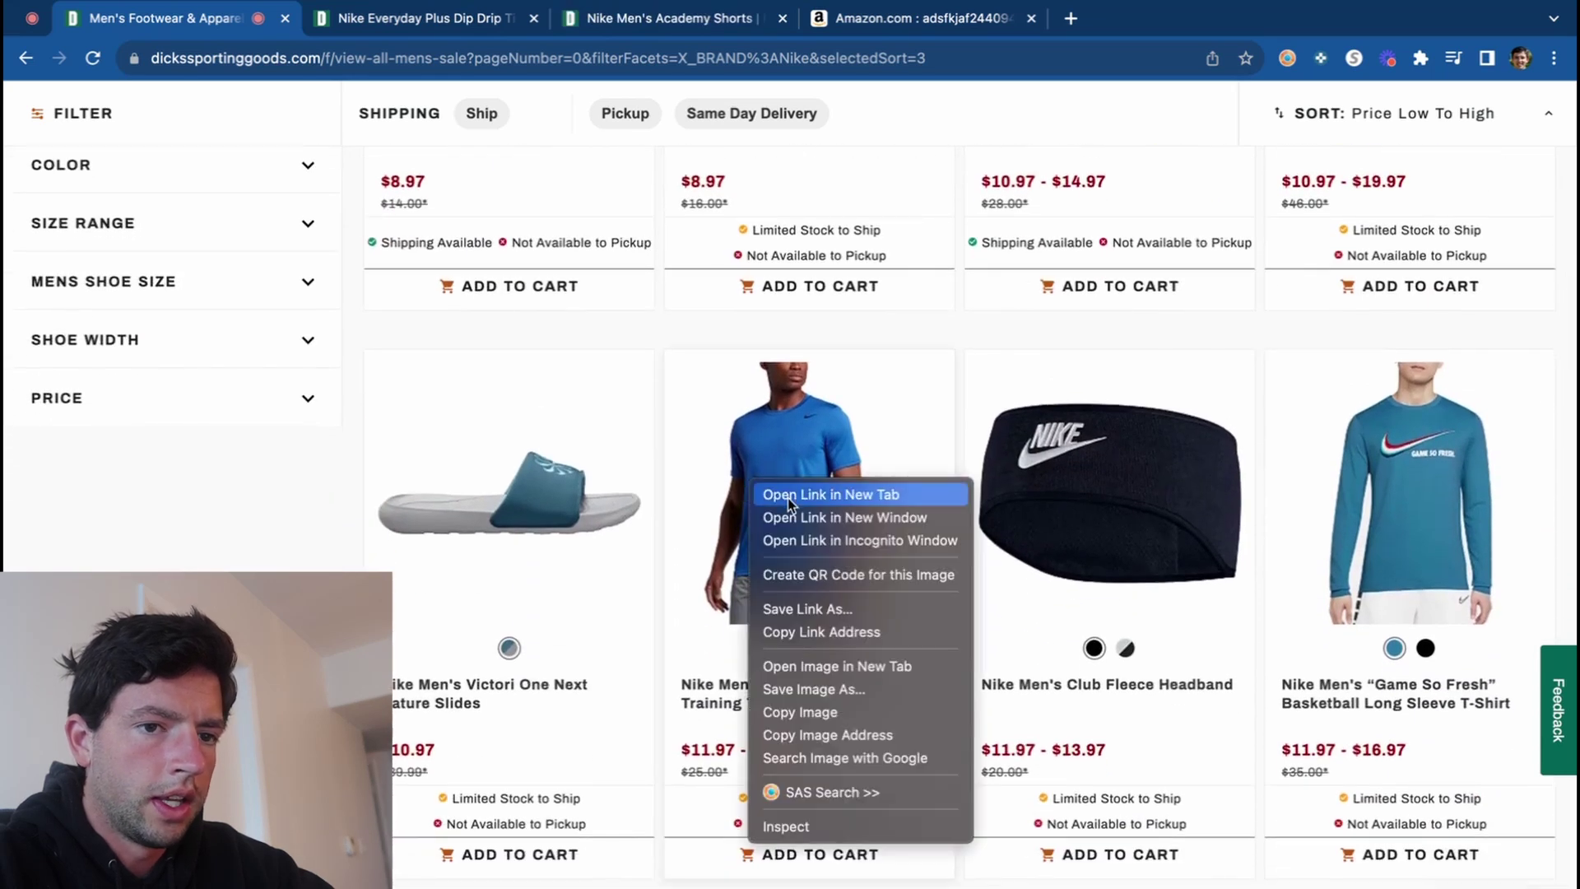
{"action": "left_click", "coordinate": [788, 497]}
{"action": "scroll", "coordinate": [767, 655], "scroll_direction": "down", "scroll_amount": 5}
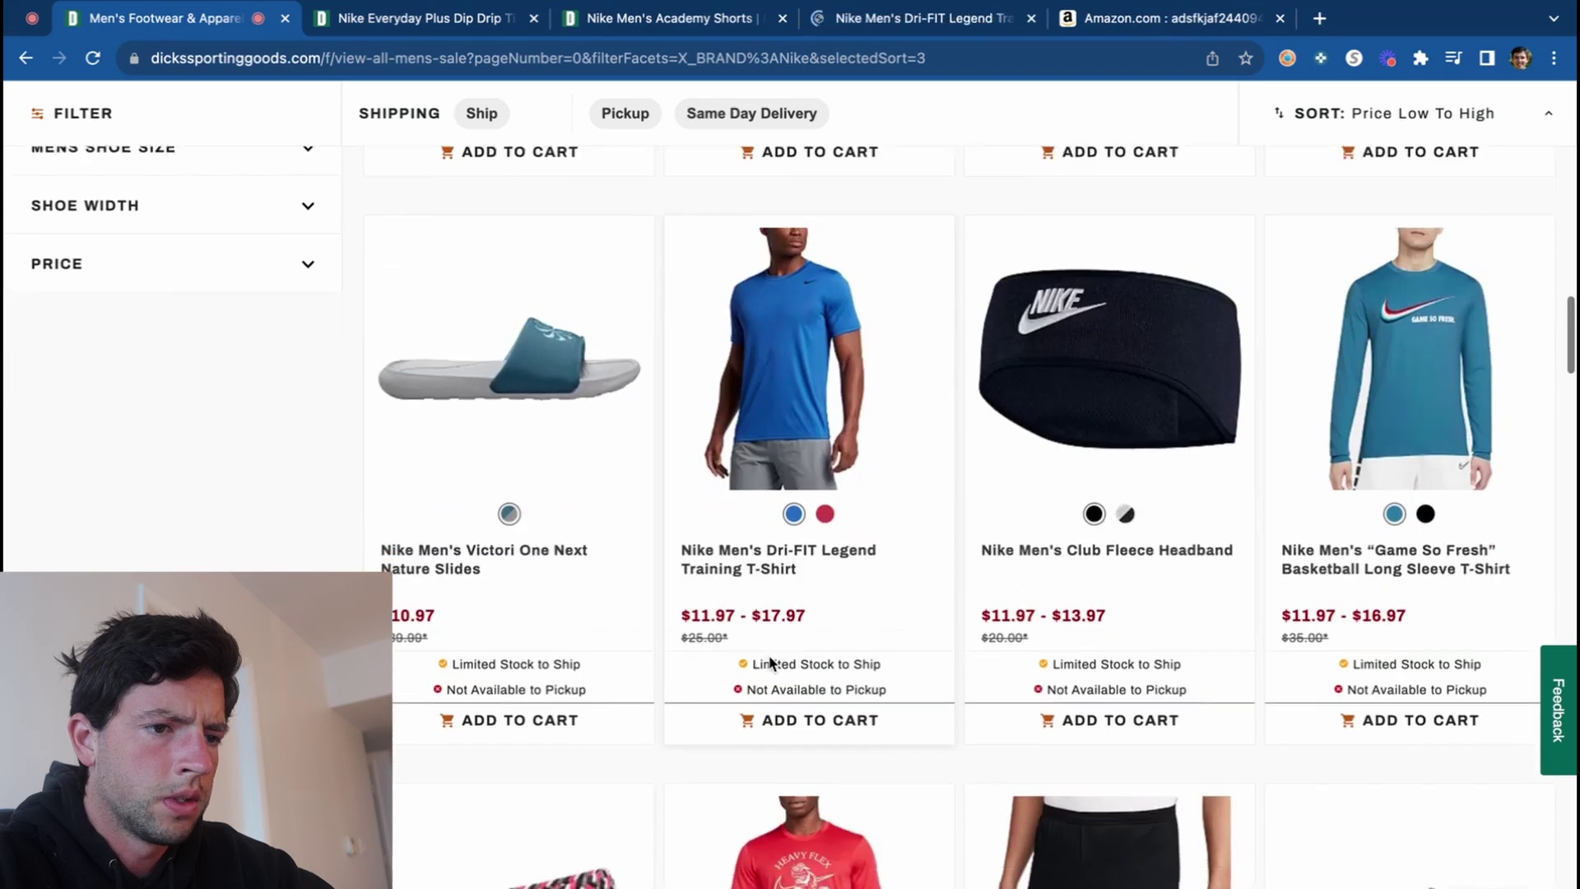
{"action": "scroll", "coordinate": [783, 469], "scroll_direction": "down", "scroll_amount": 2}
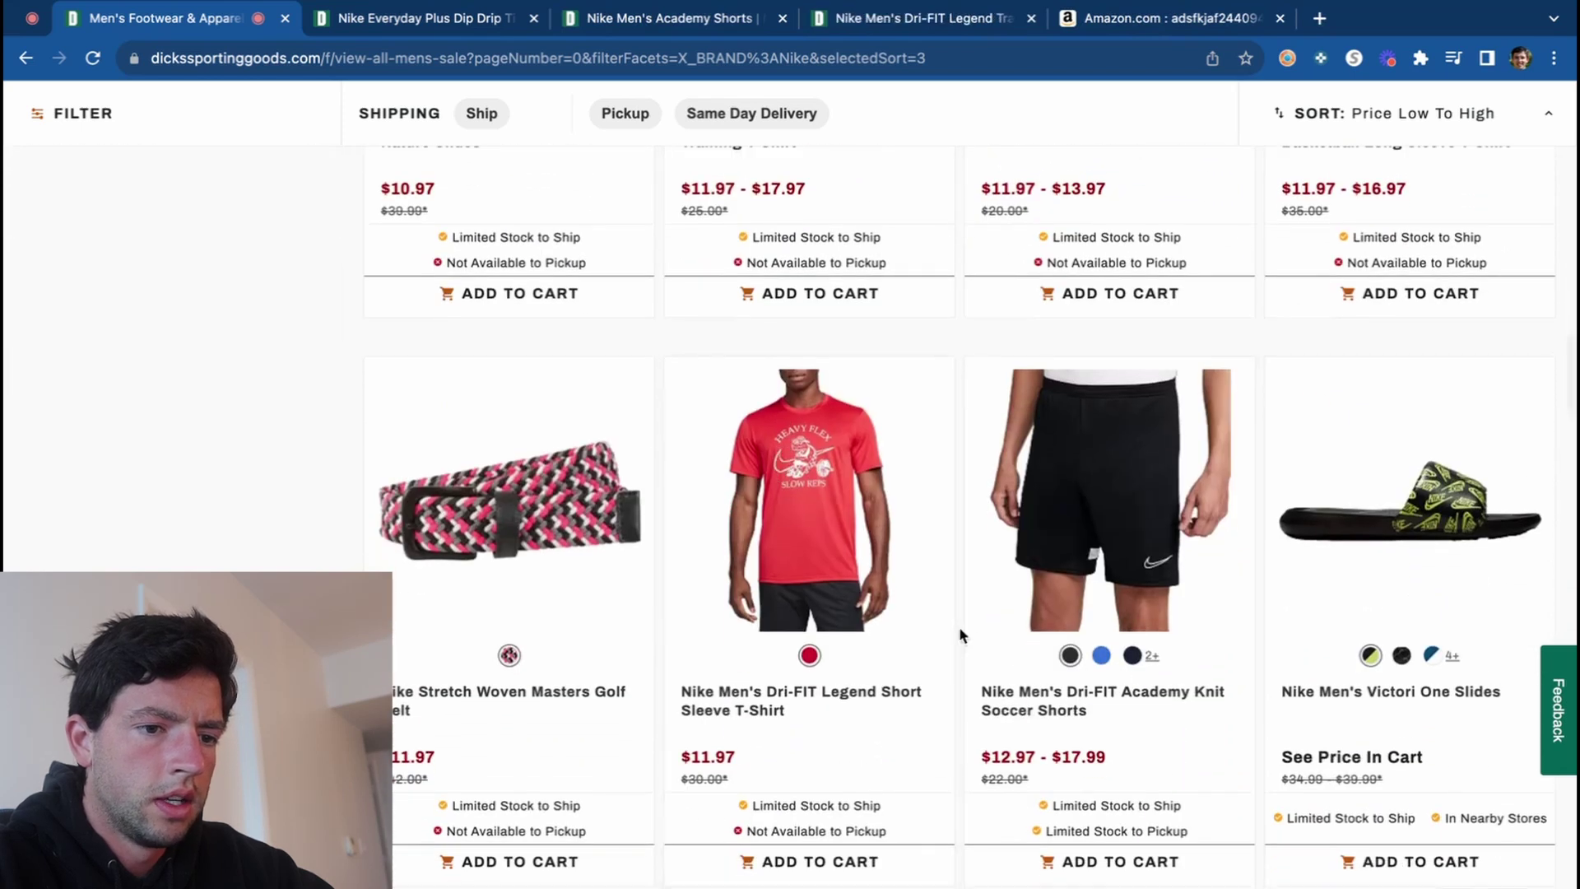
{"action": "right_click", "coordinate": [1117, 517]}
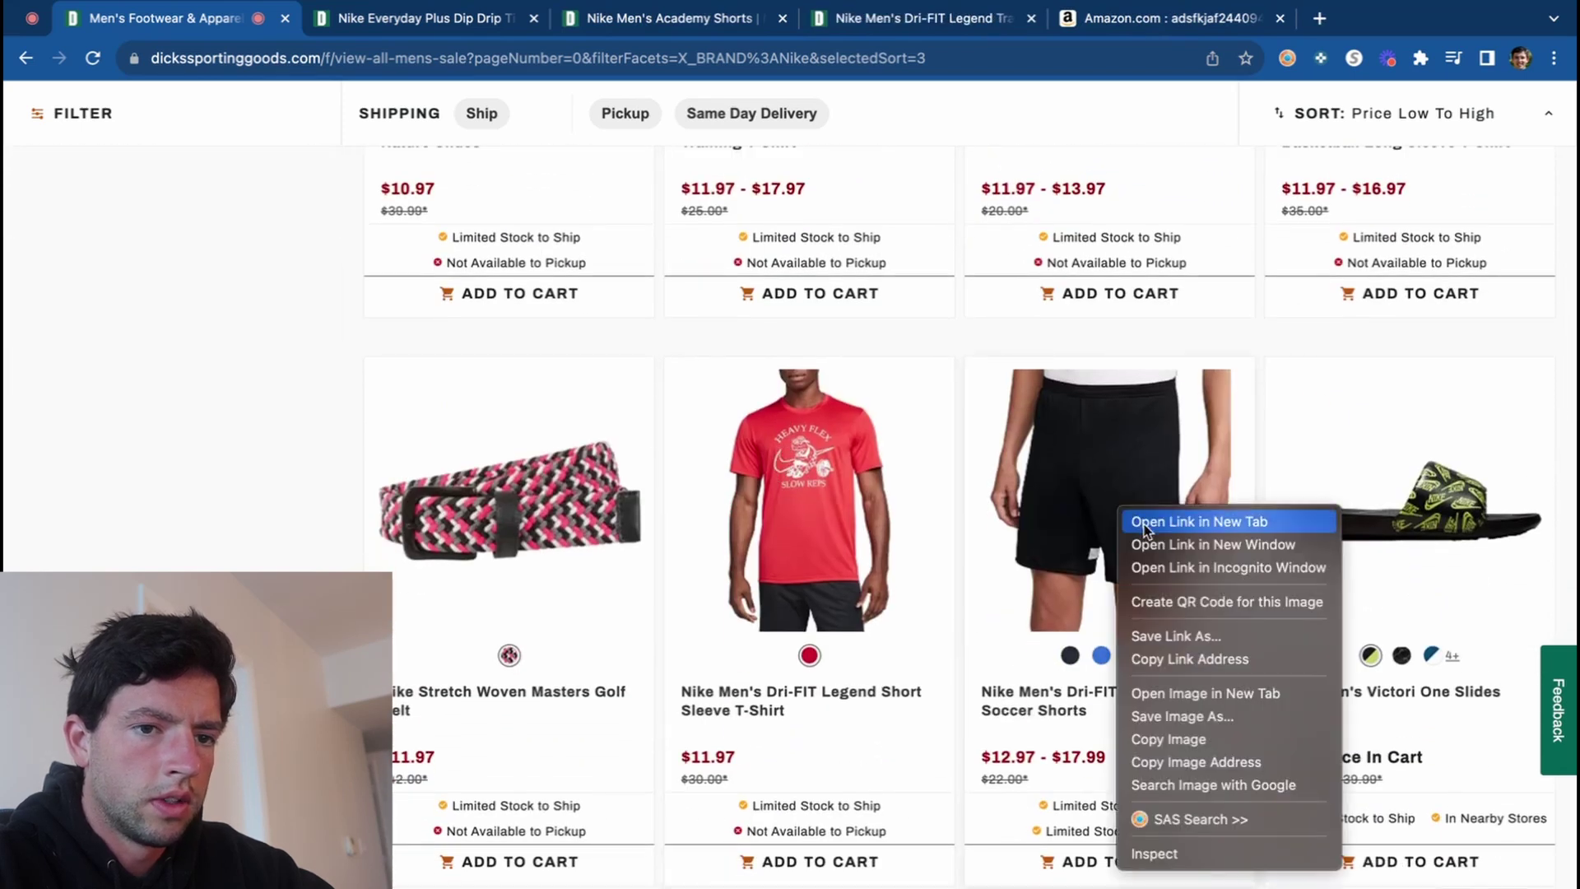
{"action": "left_click", "coordinate": [1153, 522]}
Preview color variants of the Nike Sportswear H86 Cotton Twill Adjustable Hat, and open the hat and a Nike Men's Dri-FIT product in new tabs.
{"action": "scroll", "coordinate": [1416, 700], "scroll_direction": "down", "scroll_amount": 1}
{"action": "scroll", "coordinate": [1417, 661], "scroll_direction": "down", "scroll_amount": 6}
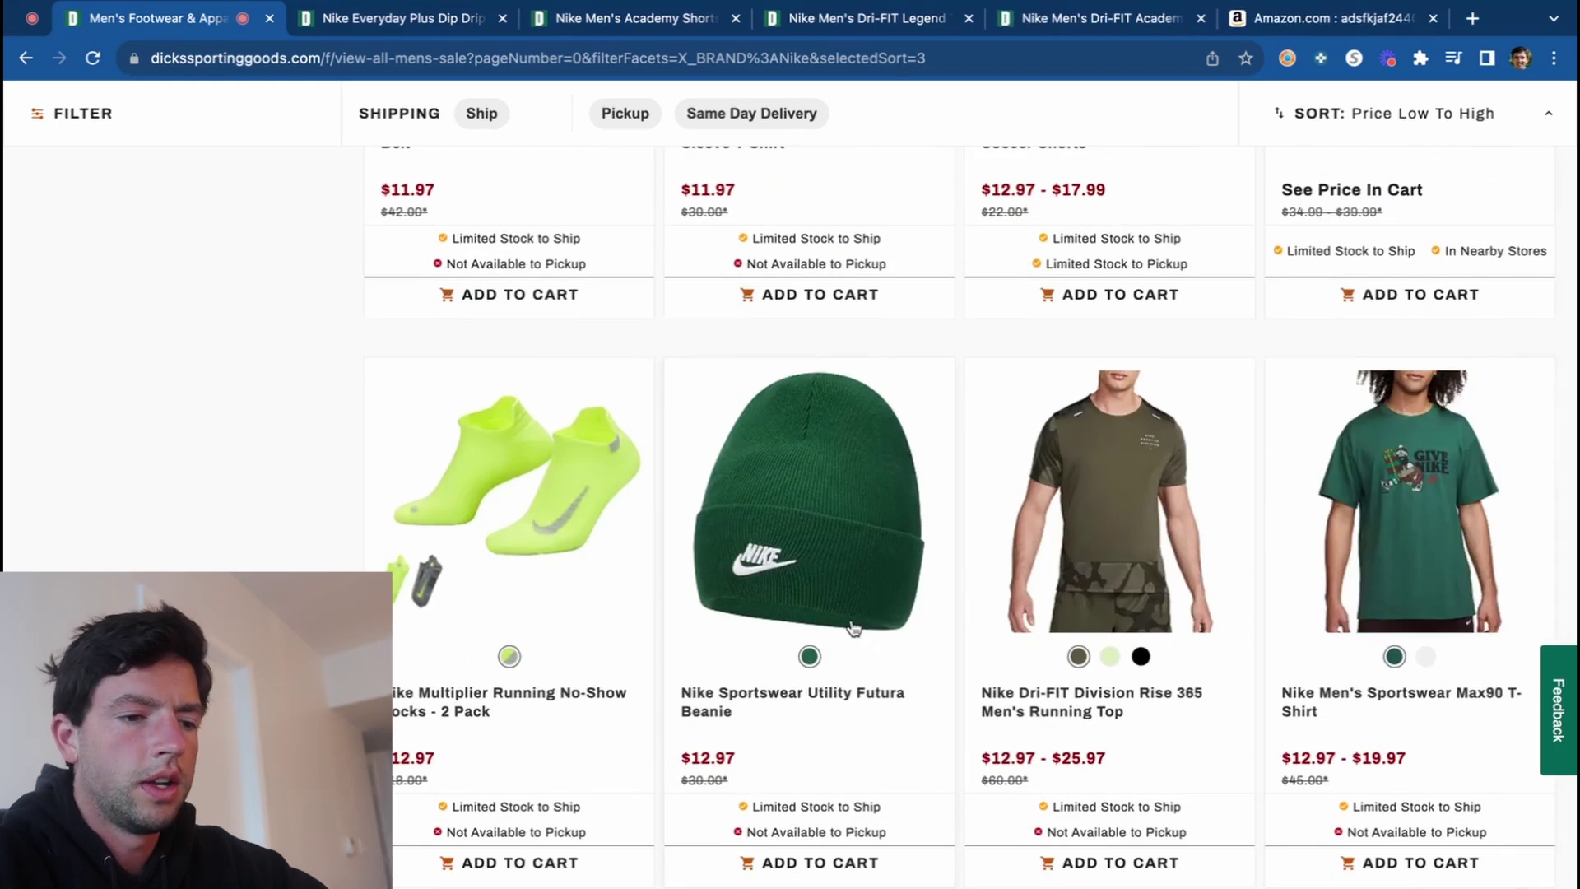
{"action": "scroll", "coordinate": [854, 628], "scroll_direction": "down", "scroll_amount": 15}
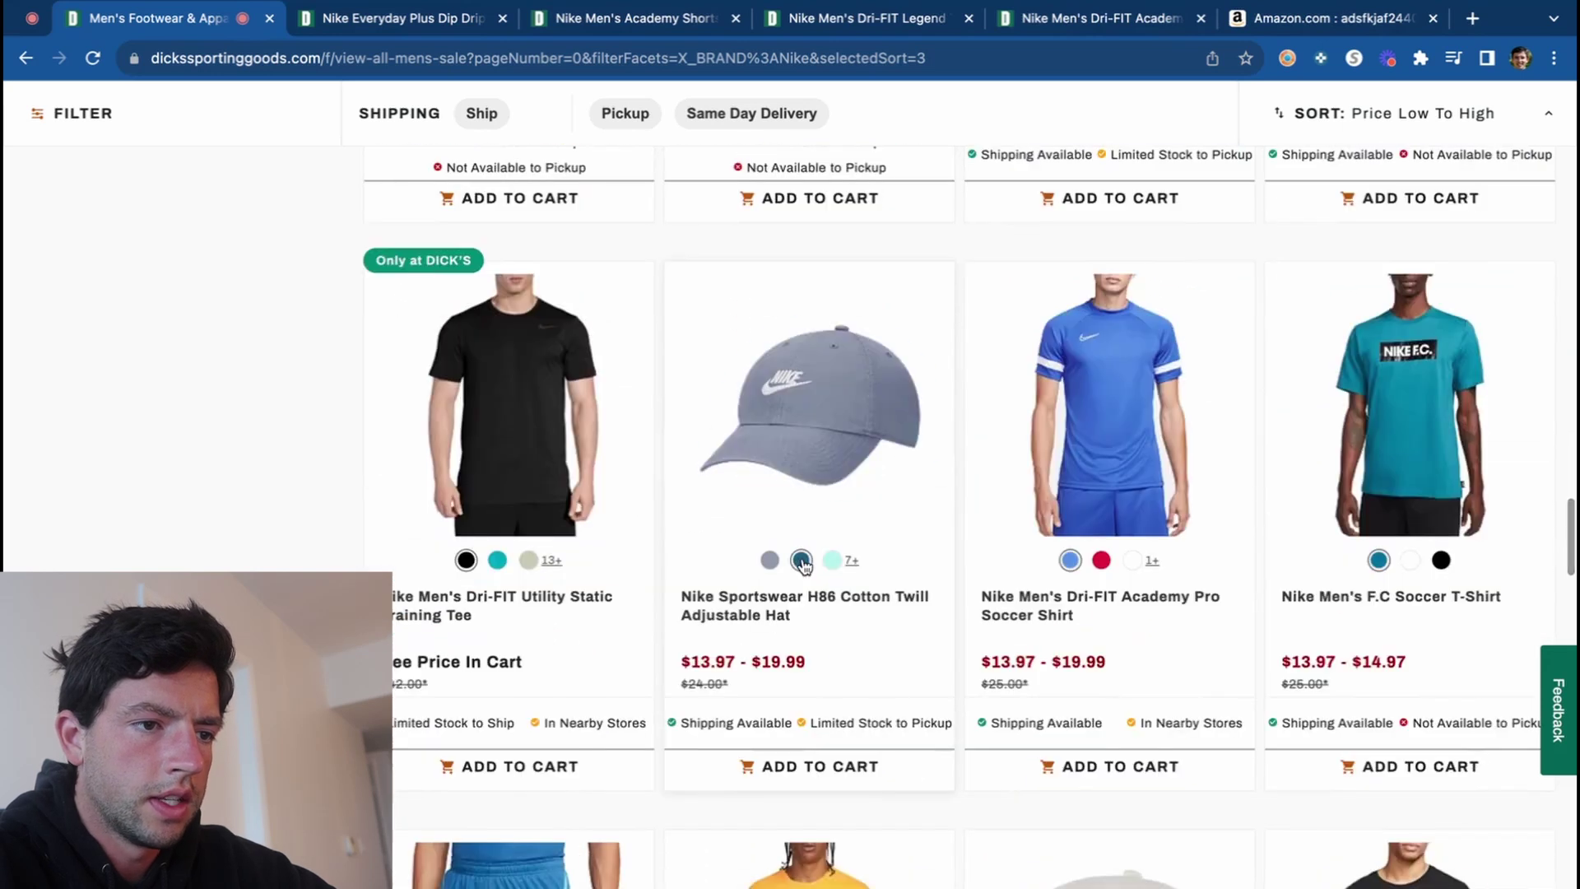
{"action": "left_click", "coordinate": [802, 561]}
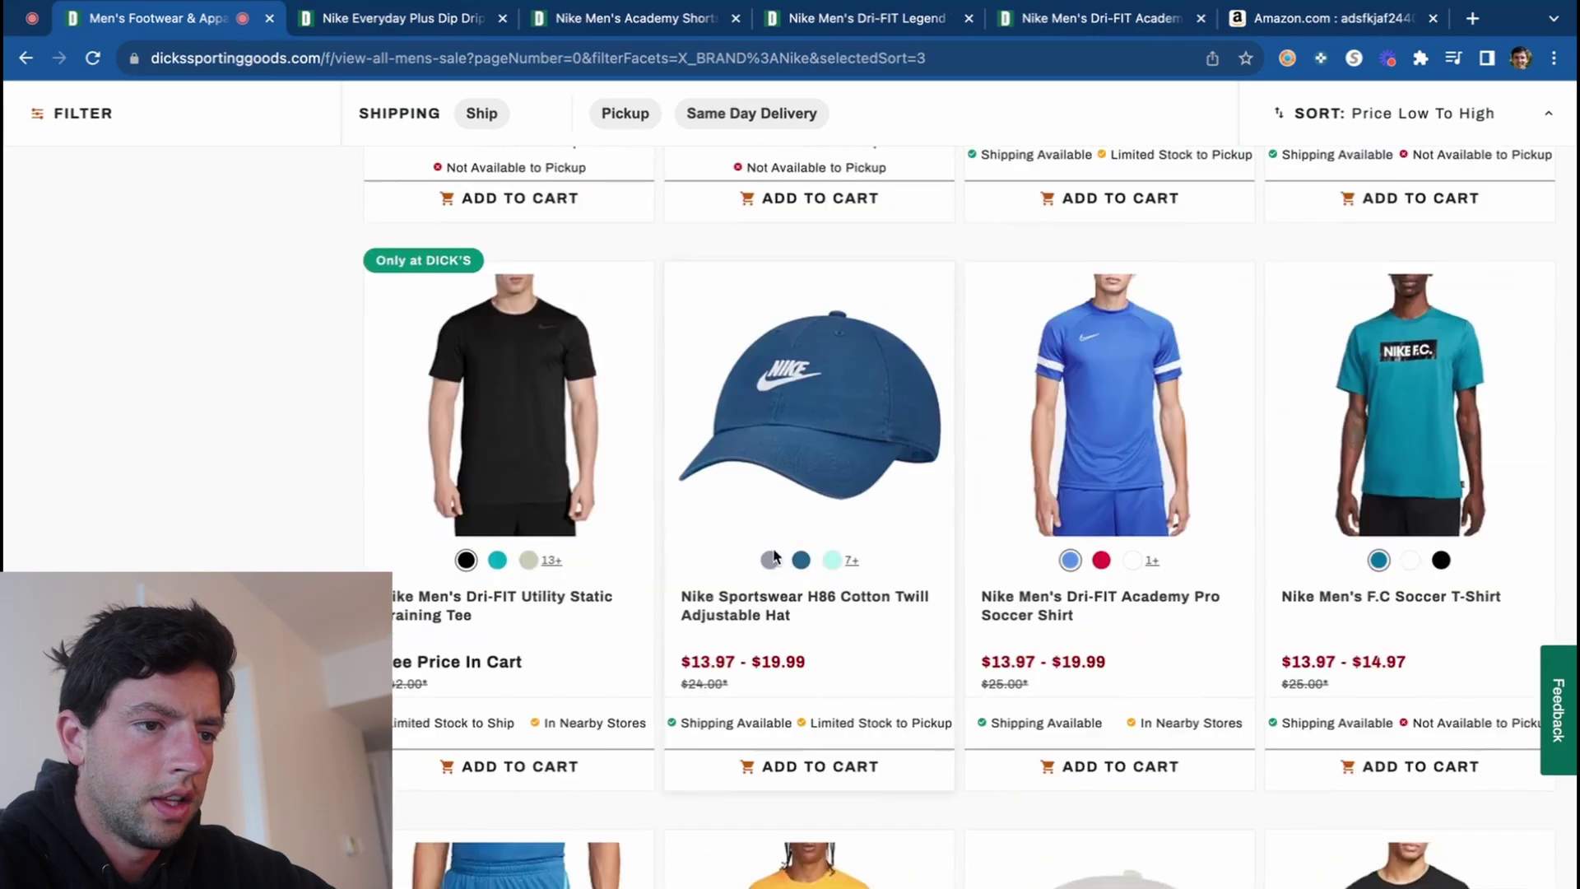
{"action": "left_click", "coordinate": [771, 559]}
{"action": "right_click", "coordinate": [802, 392]}
{"action": "left_click", "coordinate": [815, 390]}
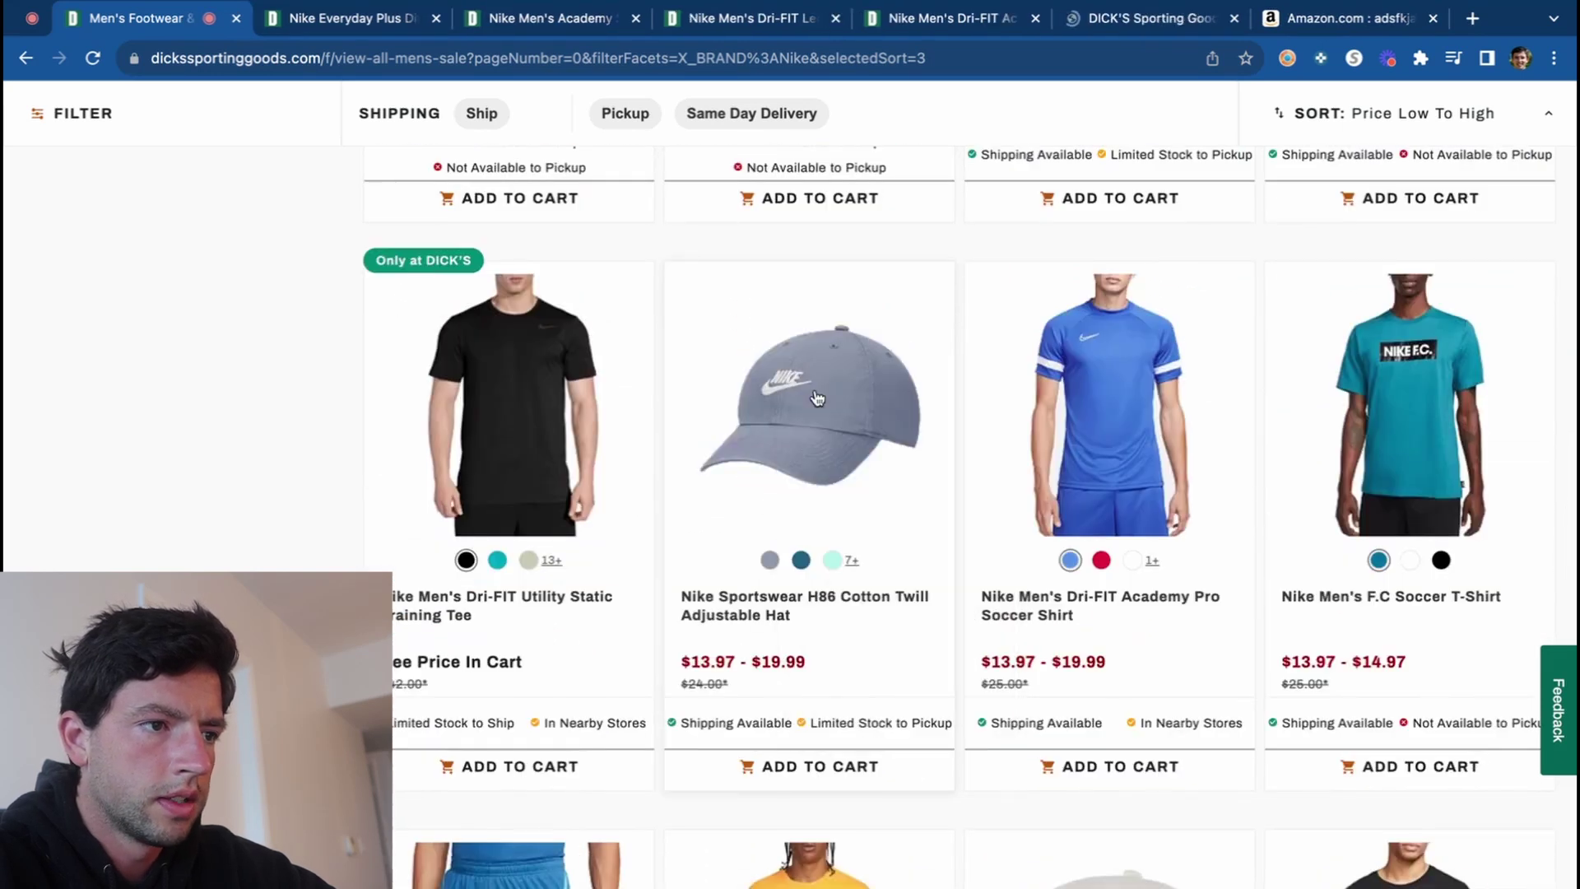
{"action": "right_click", "coordinate": [818, 399]}
{"action": "left_click", "coordinate": [815, 394]}
Browse further down the Nike sale items and open the Nike Men's Dri-FIT Training Shorts 5.0 in a new tab.
{"action": "scroll", "coordinate": [819, 407], "scroll_direction": "down", "scroll_amount": 5}
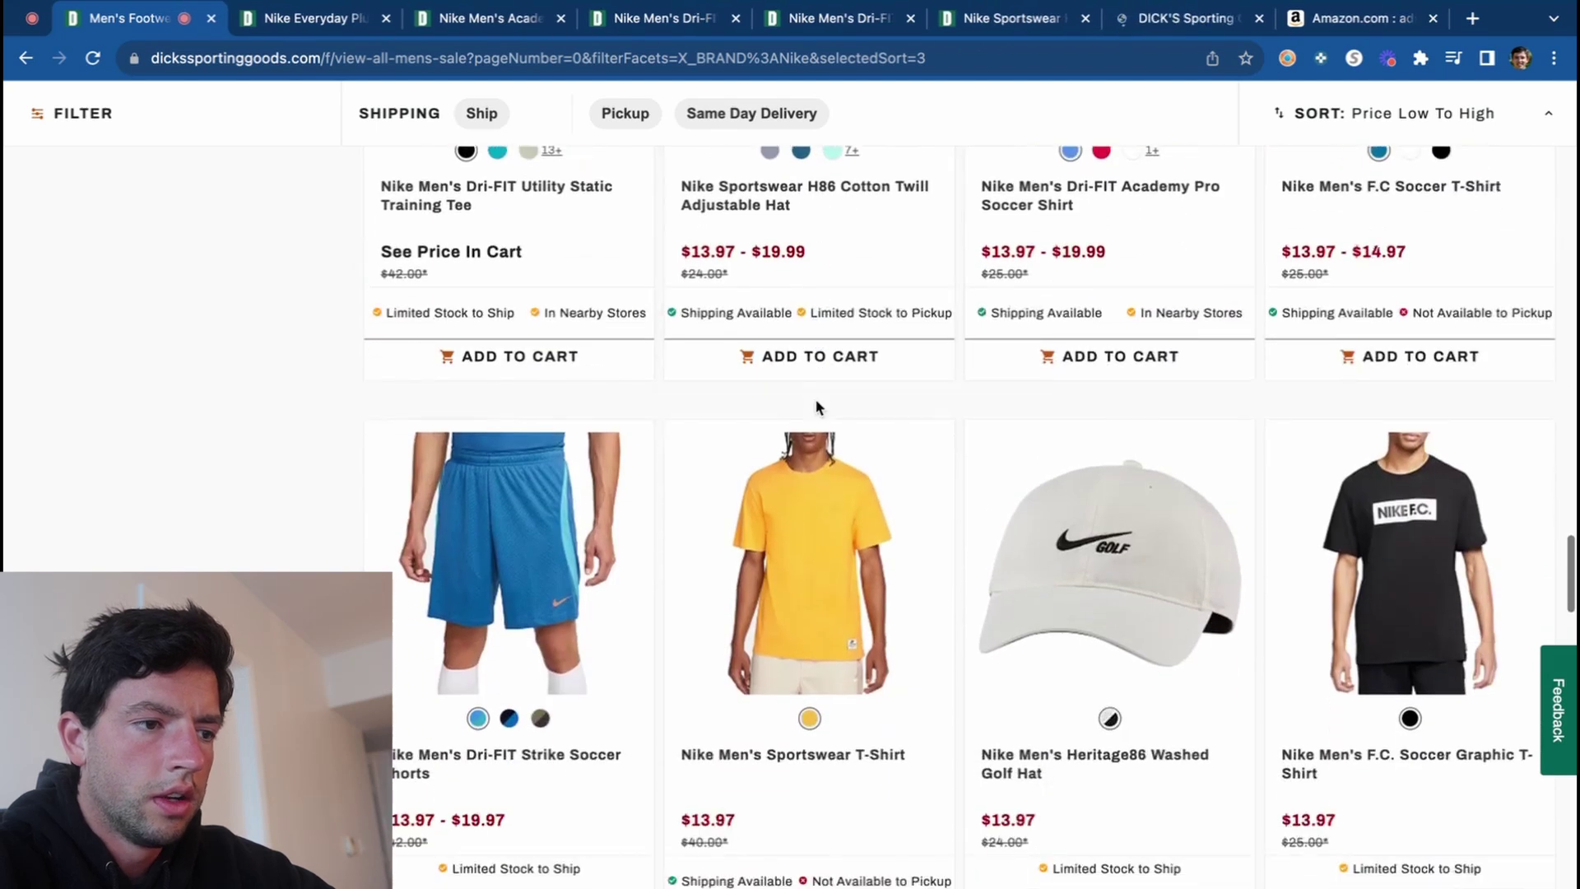
{"action": "scroll", "coordinate": [818, 407], "scroll_direction": "down", "scroll_amount": 3}
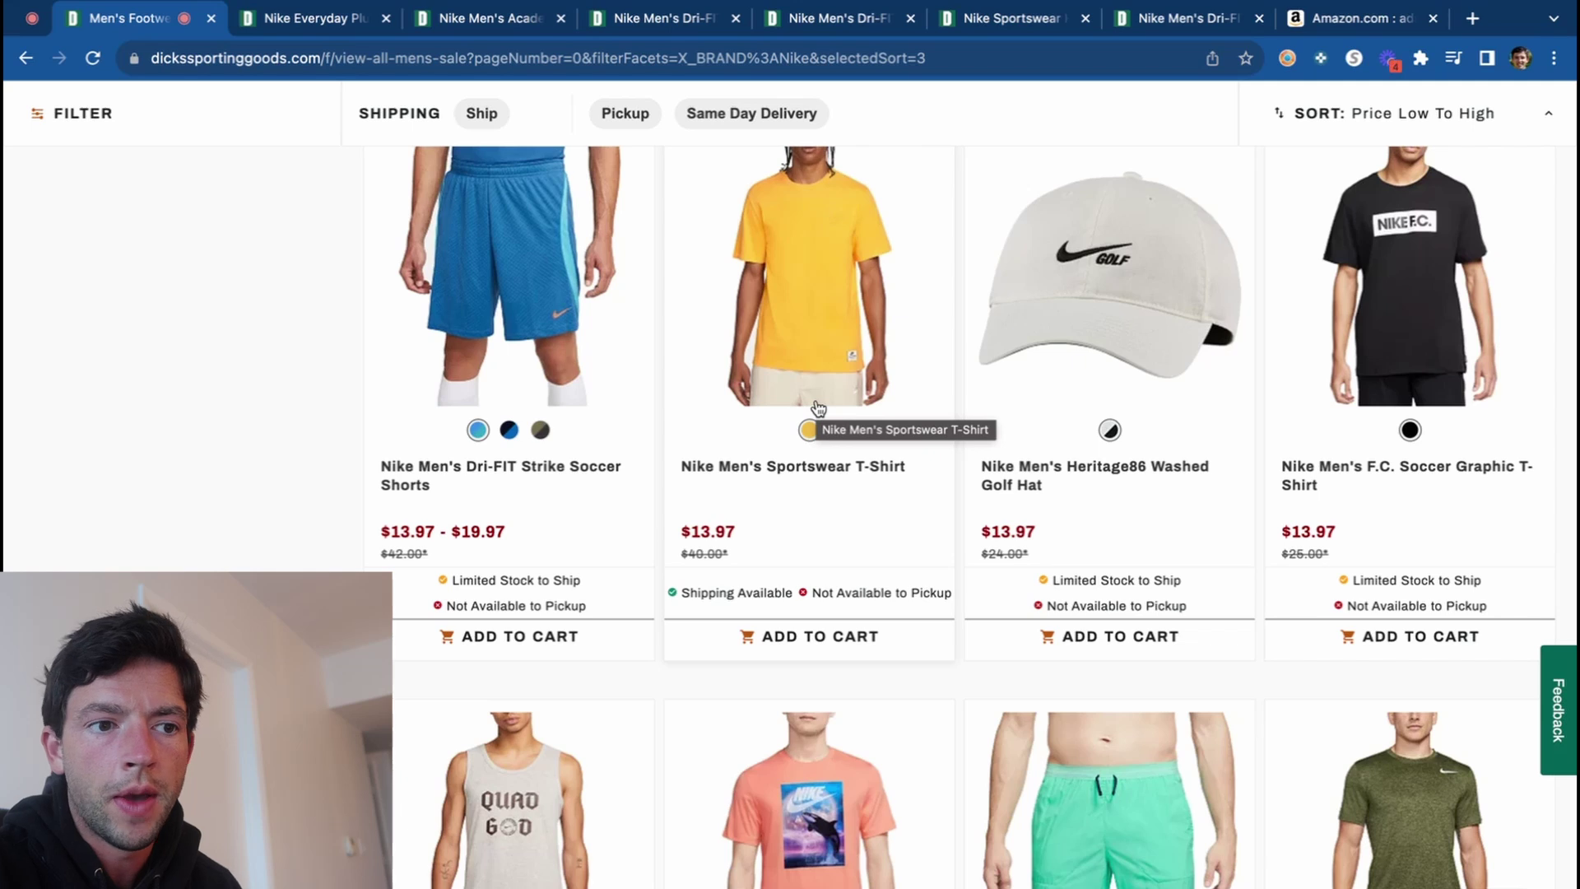
{"action": "scroll", "coordinate": [818, 408], "scroll_direction": "down", "scroll_amount": 5}
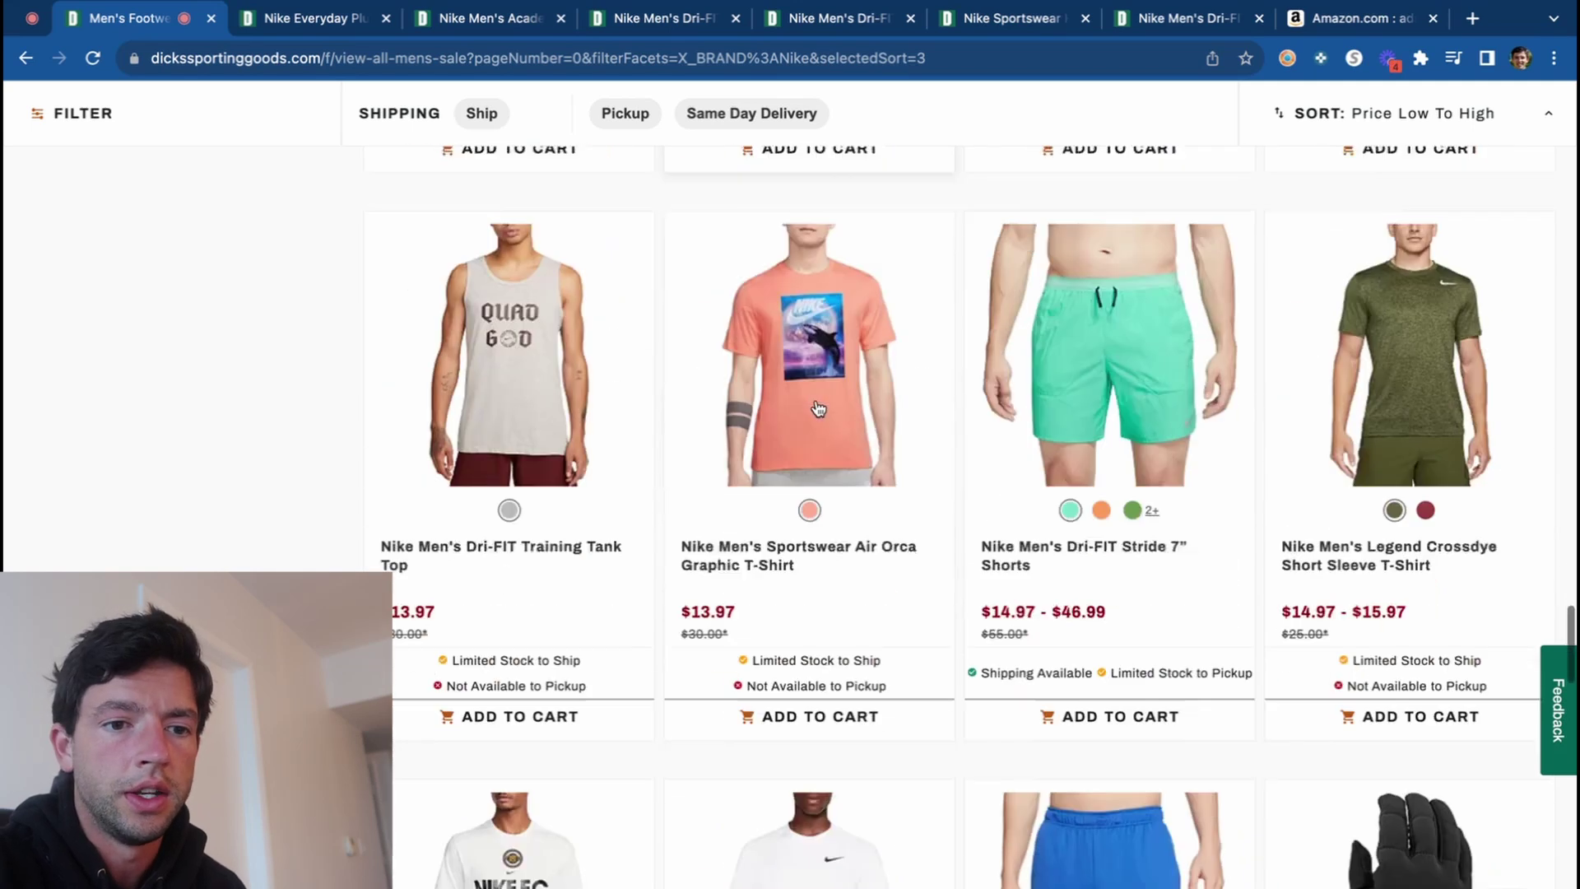
{"action": "scroll", "coordinate": [818, 409], "scroll_direction": "down", "scroll_amount": 5}
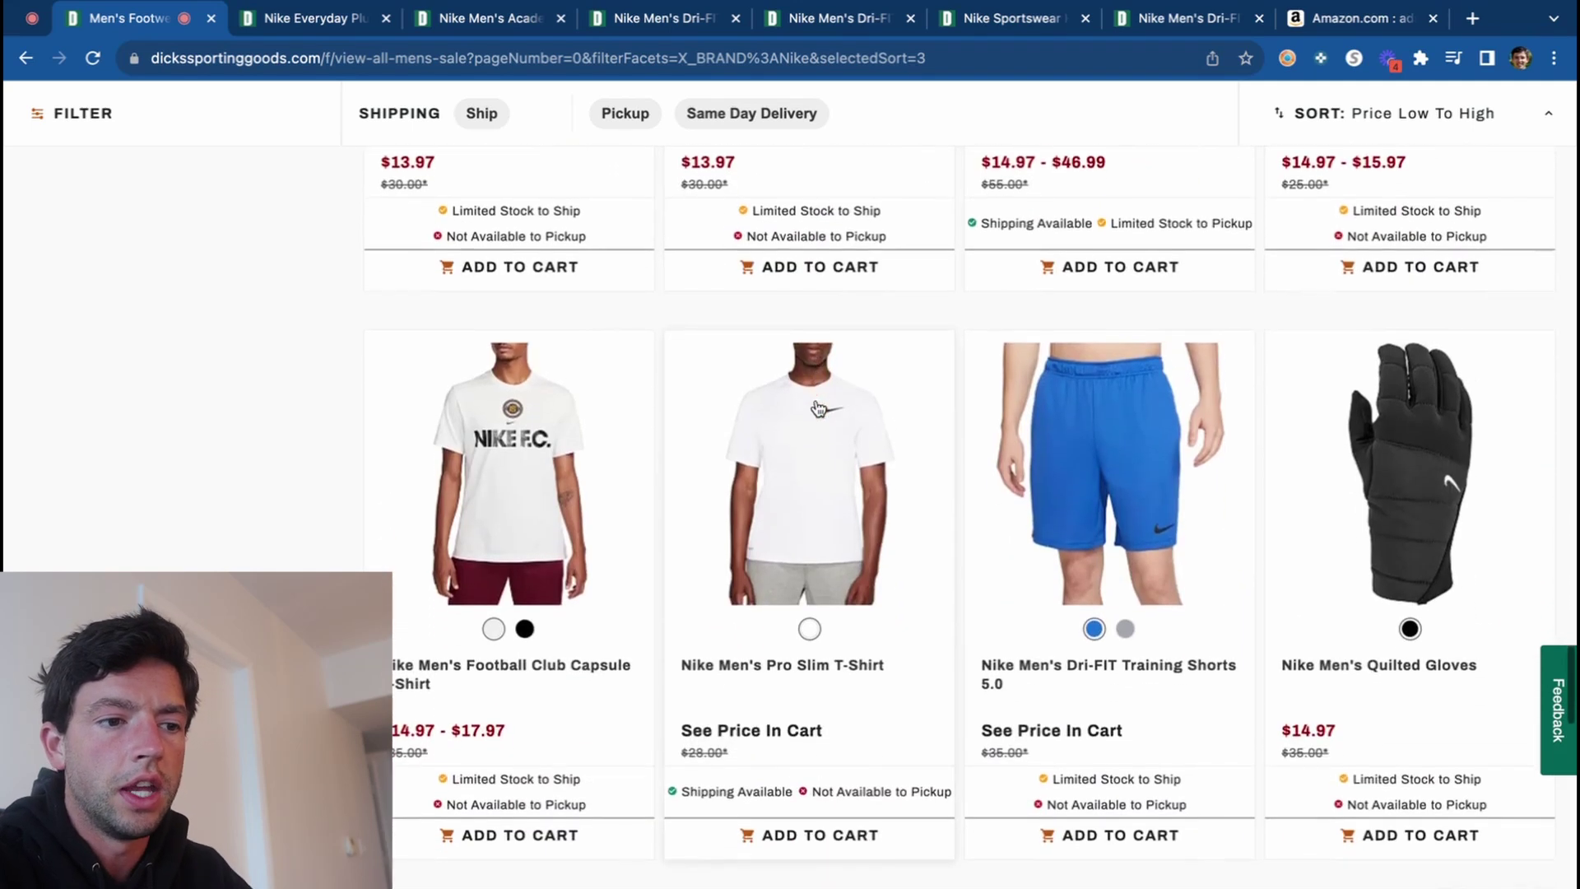
{"action": "right_click", "coordinate": [1081, 449]}
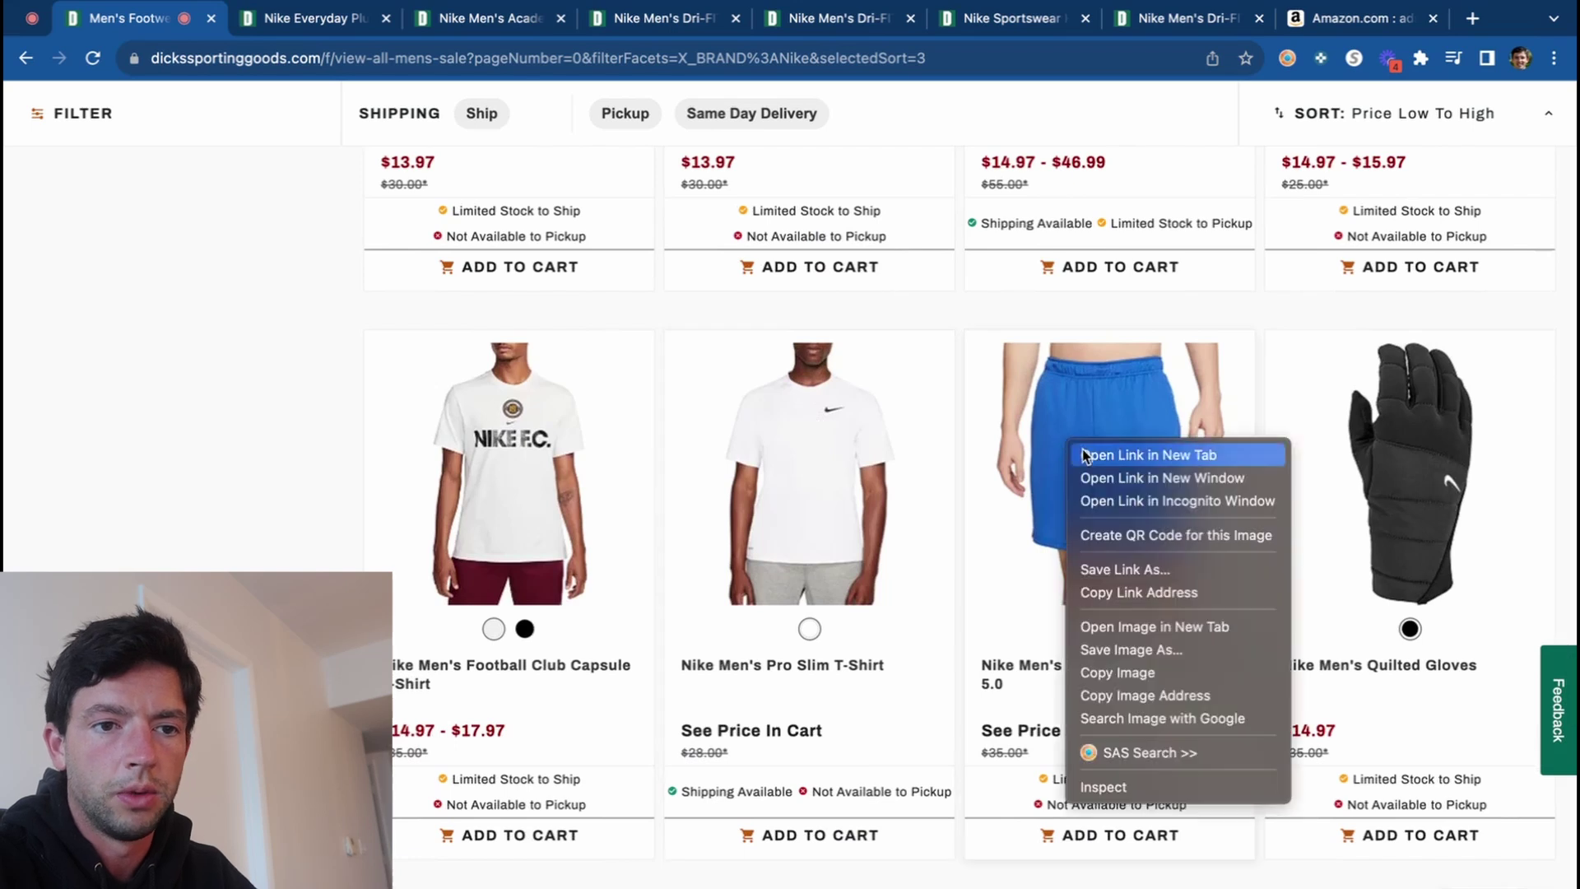
{"action": "left_click", "coordinate": [1083, 456]}
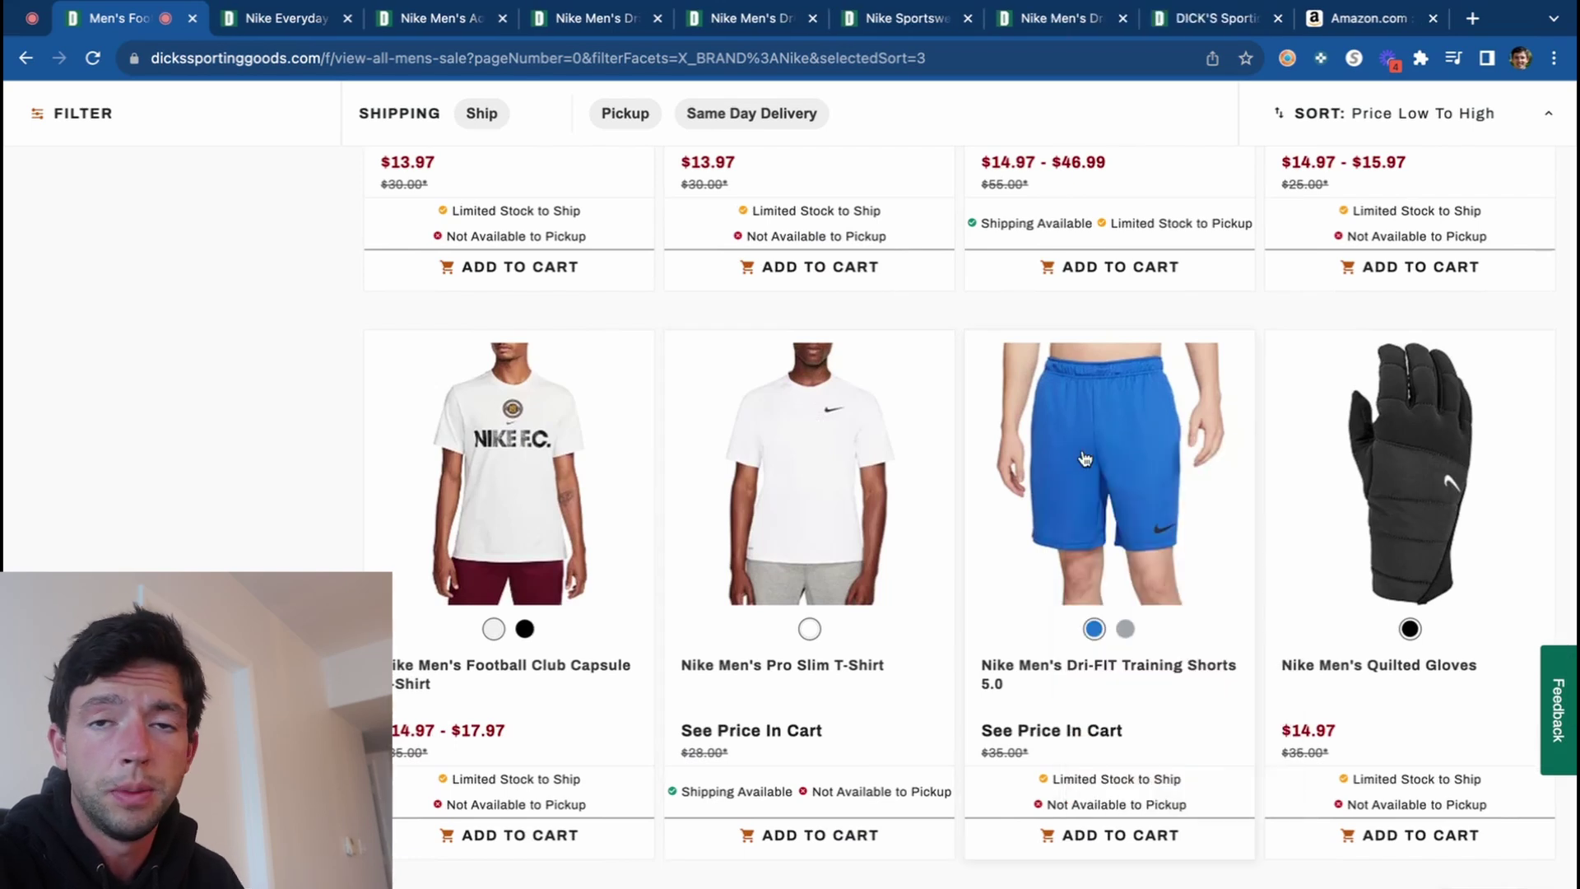
Continue to the second page of the Nike sale items and open the 8" Dri-FIT Epic Training Shorts in a new tab.
{"action": "scroll", "coordinate": [1084, 459], "scroll_direction": "down", "scroll_amount": 7}
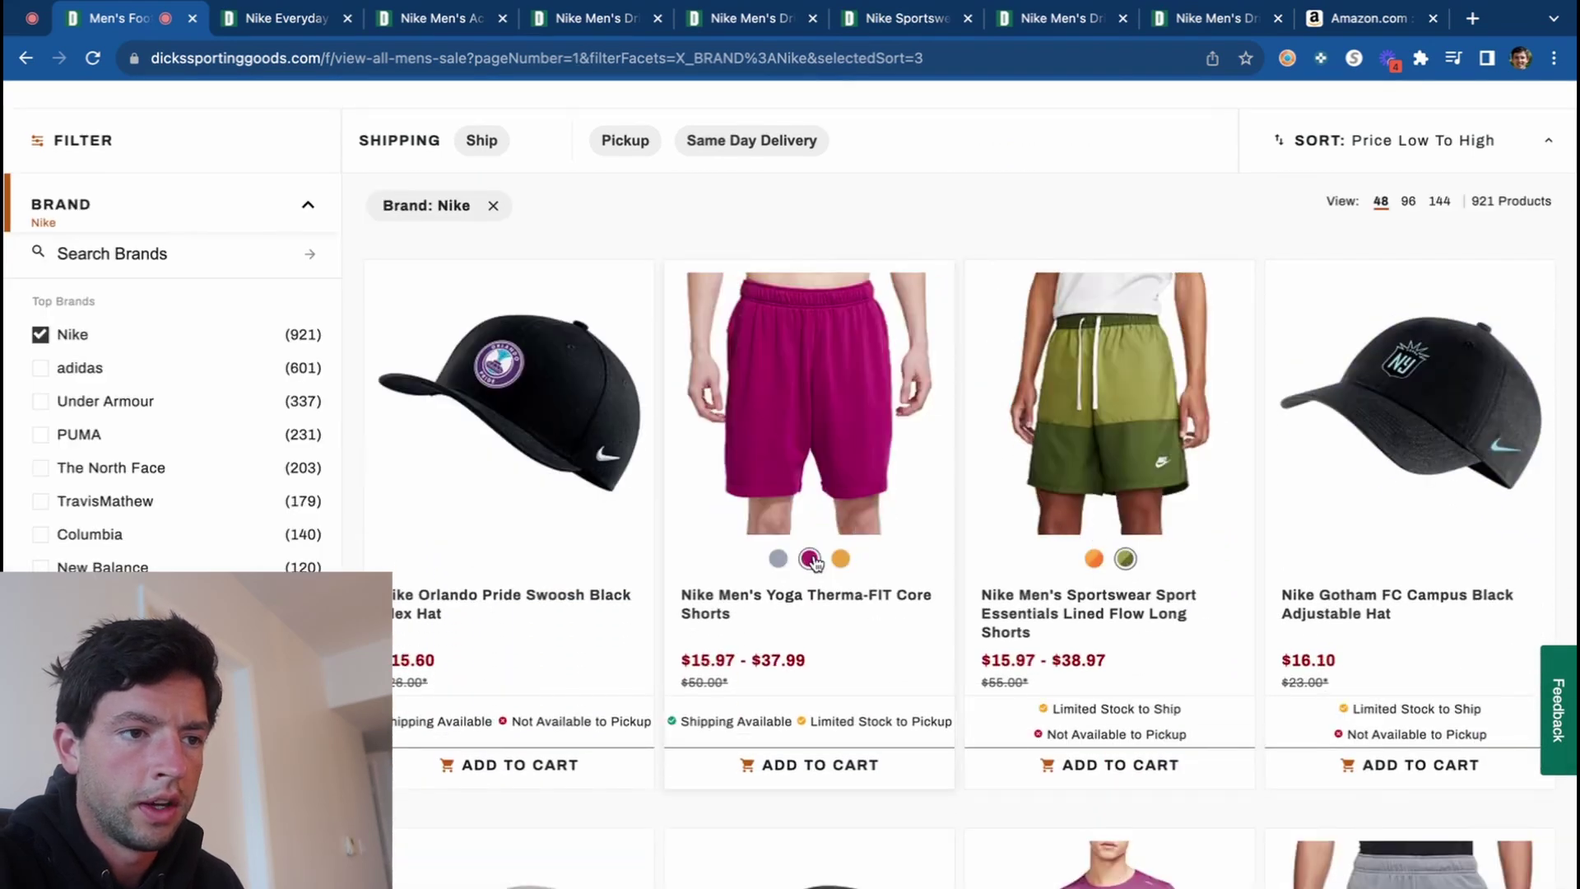
{"action": "scroll", "coordinate": [865, 554], "scroll_direction": "down", "scroll_amount": 3}
{"action": "scroll", "coordinate": [865, 554], "scroll_direction": "down", "scroll_amount": 3}
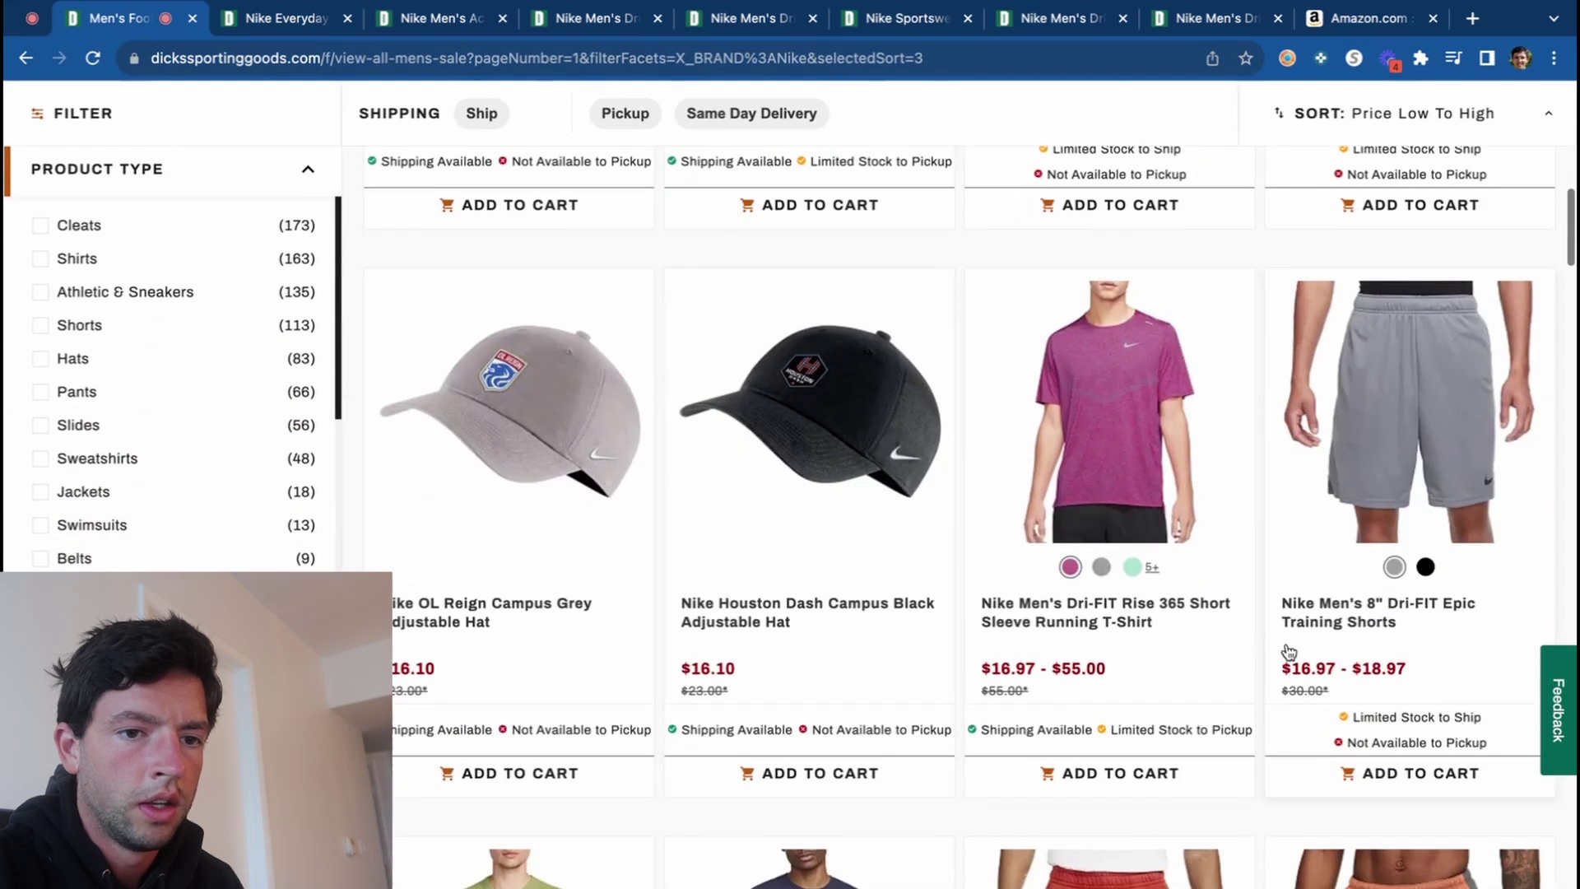
{"action": "right_click", "coordinate": [1413, 467]}
{"action": "left_click", "coordinate": [1251, 469]}
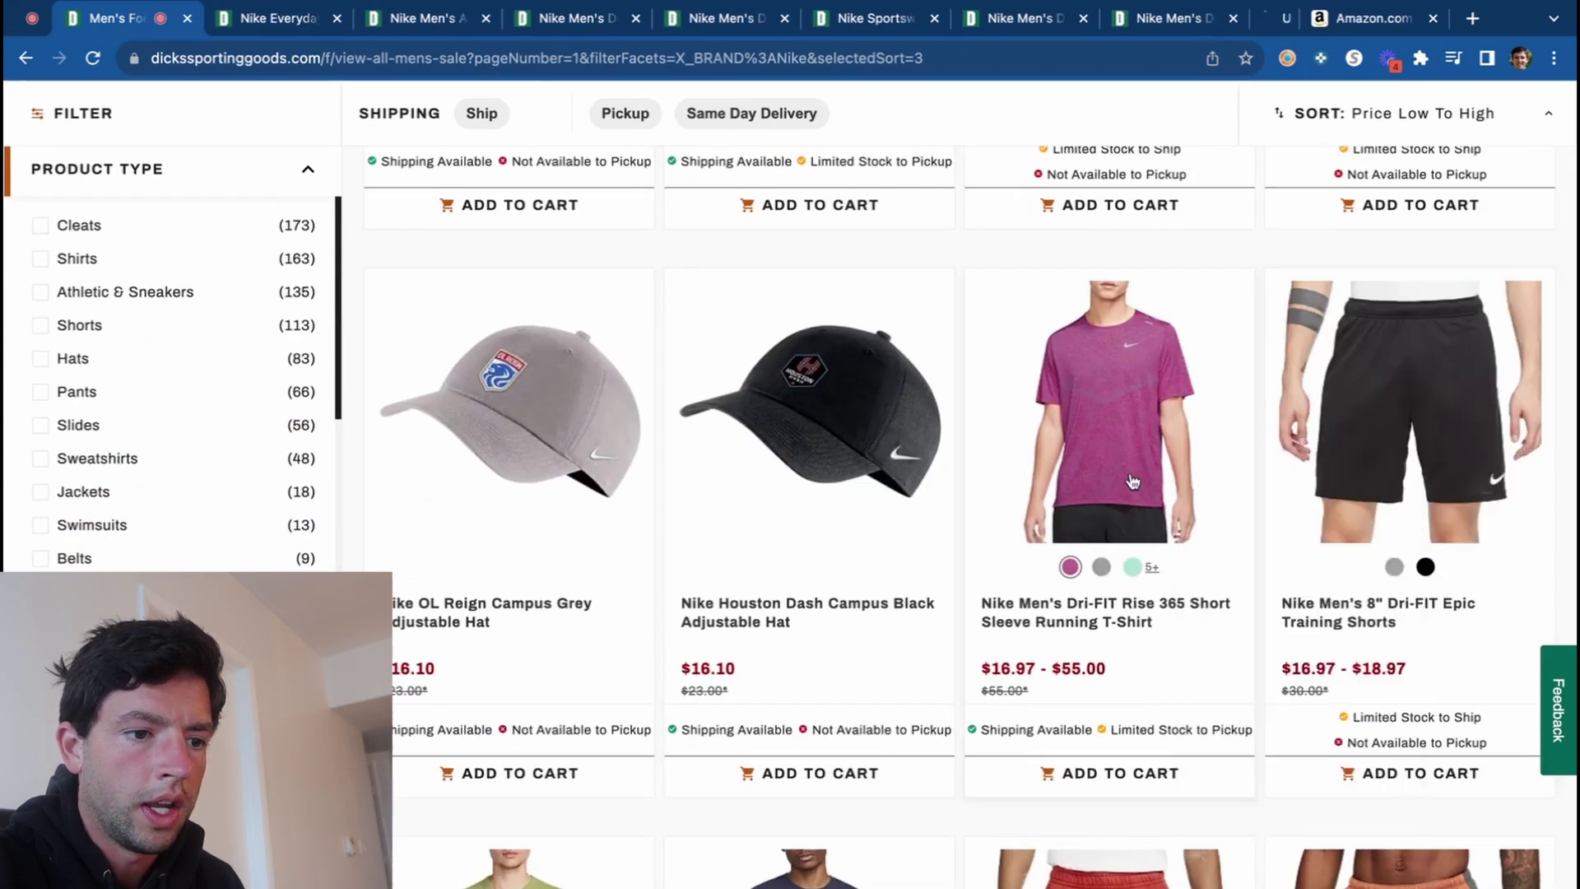
Browse the rest of the second page and open the Nike Men's Sportswear Sport Essentials Woven Lined Flow Shorts in a new tab.
{"action": "scroll", "coordinate": [1371, 472], "scroll_direction": "down", "scroll_amount": 10}
{"action": "scroll", "coordinate": [1372, 480], "scroll_direction": "down", "scroll_amount": 2}
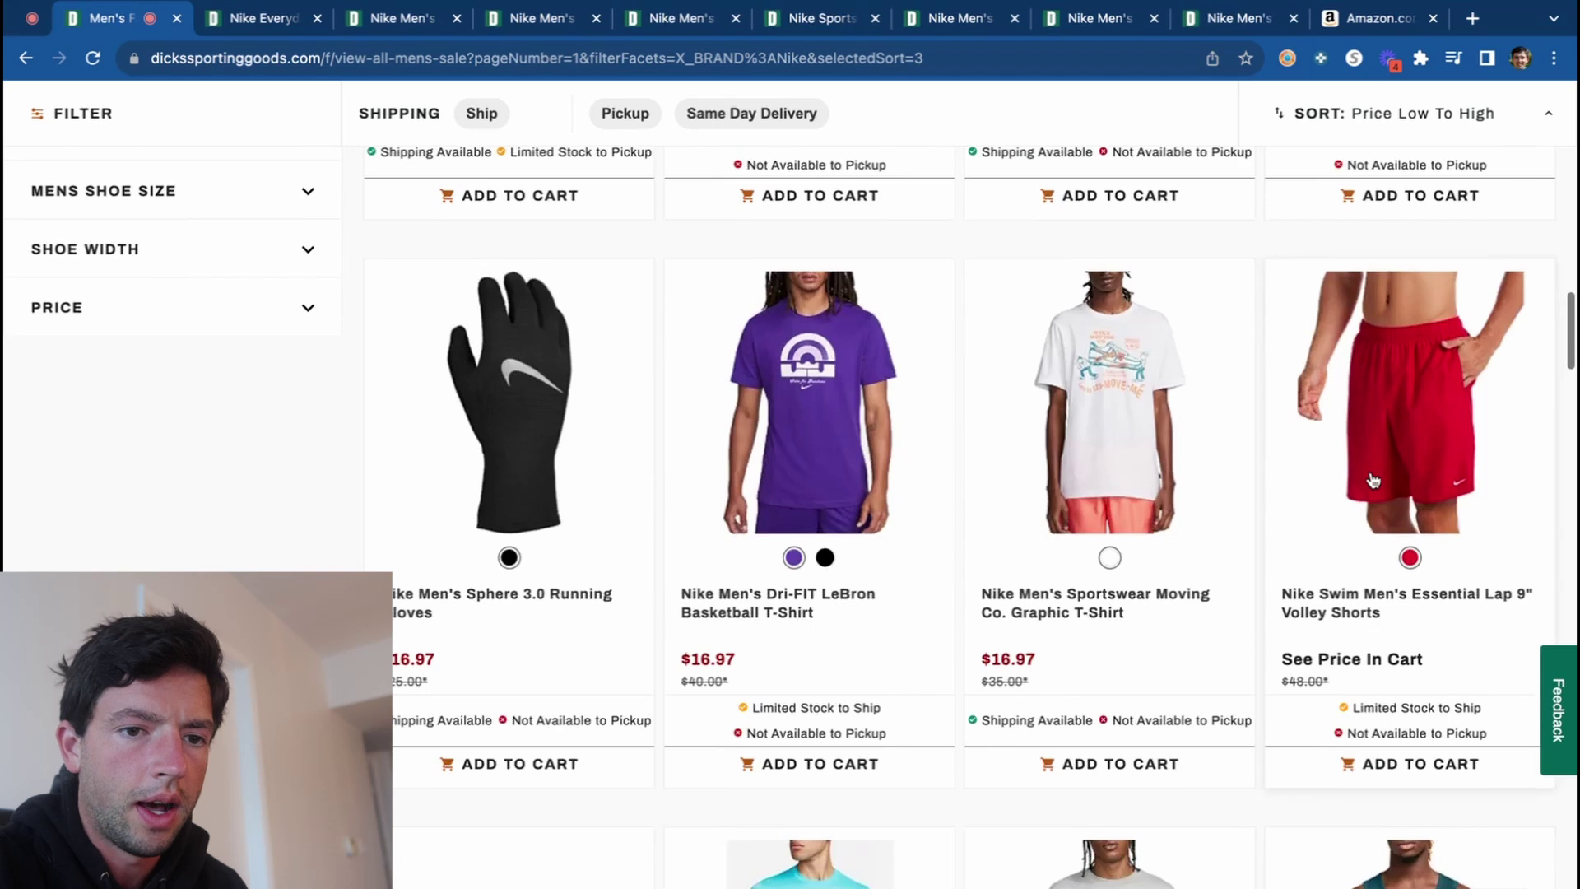
{"action": "scroll", "coordinate": [1372, 472], "scroll_direction": "down", "scroll_amount": 5}
{"action": "scroll", "coordinate": [874, 656], "scroll_direction": "down", "scroll_amount": 3}
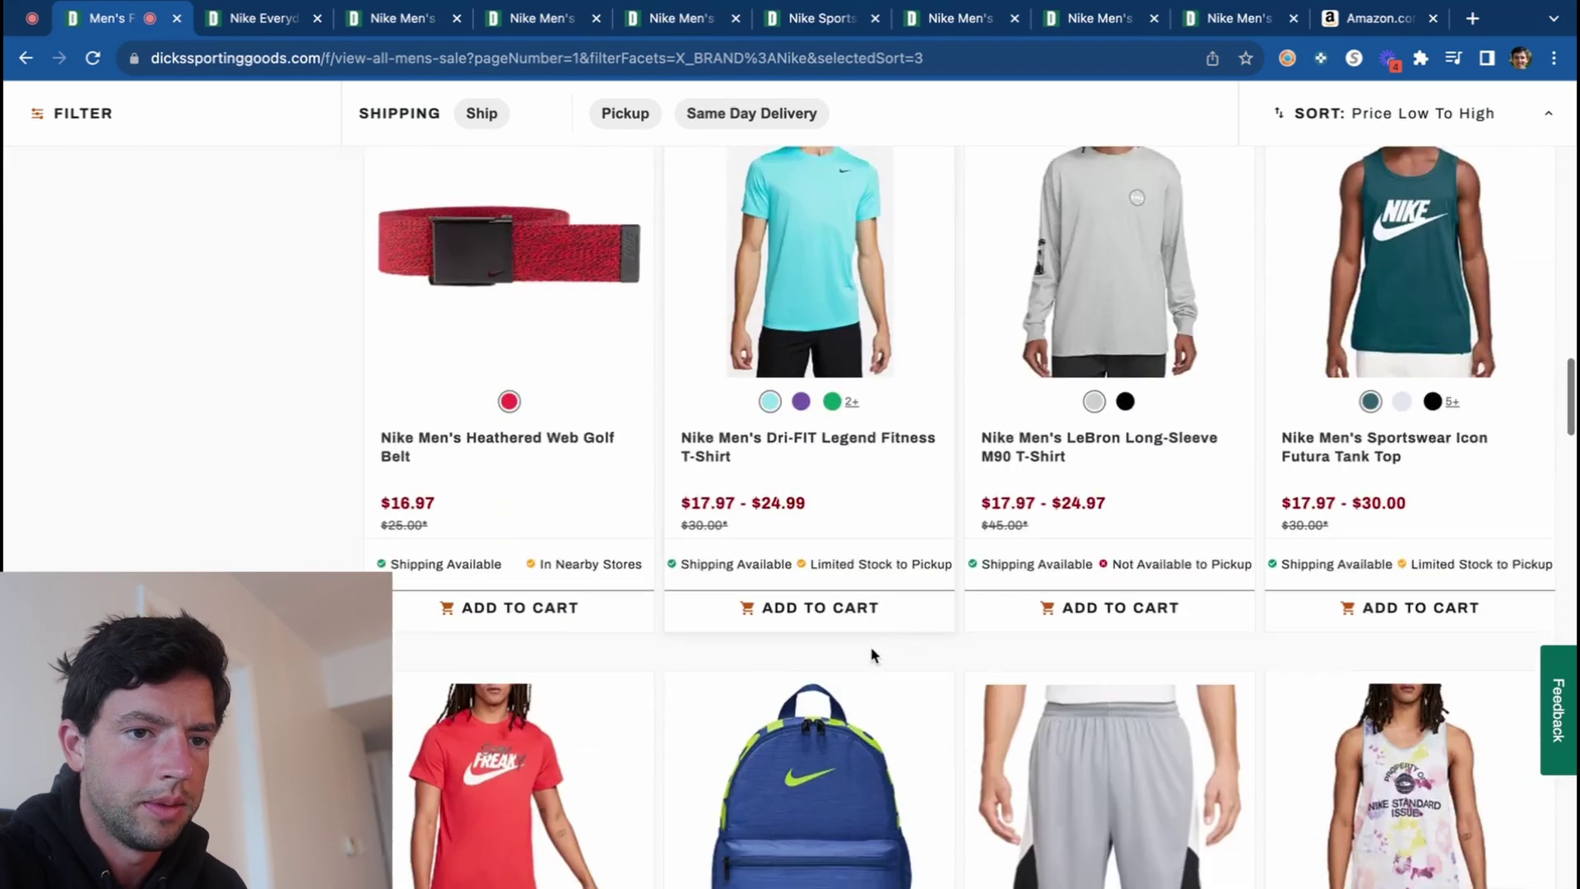
{"action": "scroll", "coordinate": [874, 656], "scroll_direction": "down", "scroll_amount": 5}
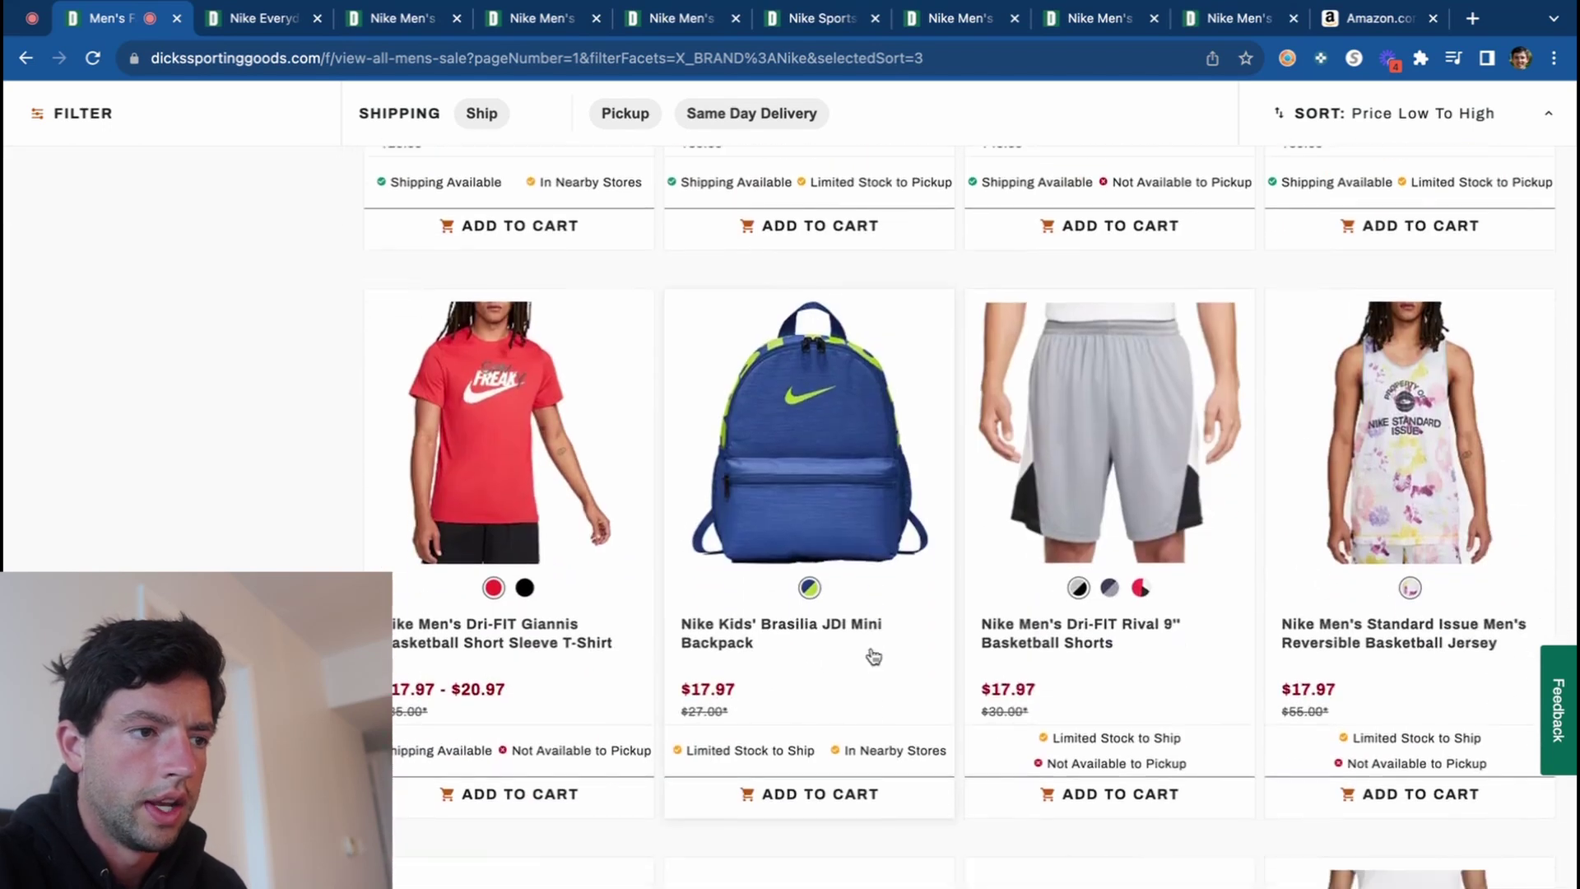
{"action": "scroll", "coordinate": [874, 656], "scroll_direction": "down", "scroll_amount": 9}
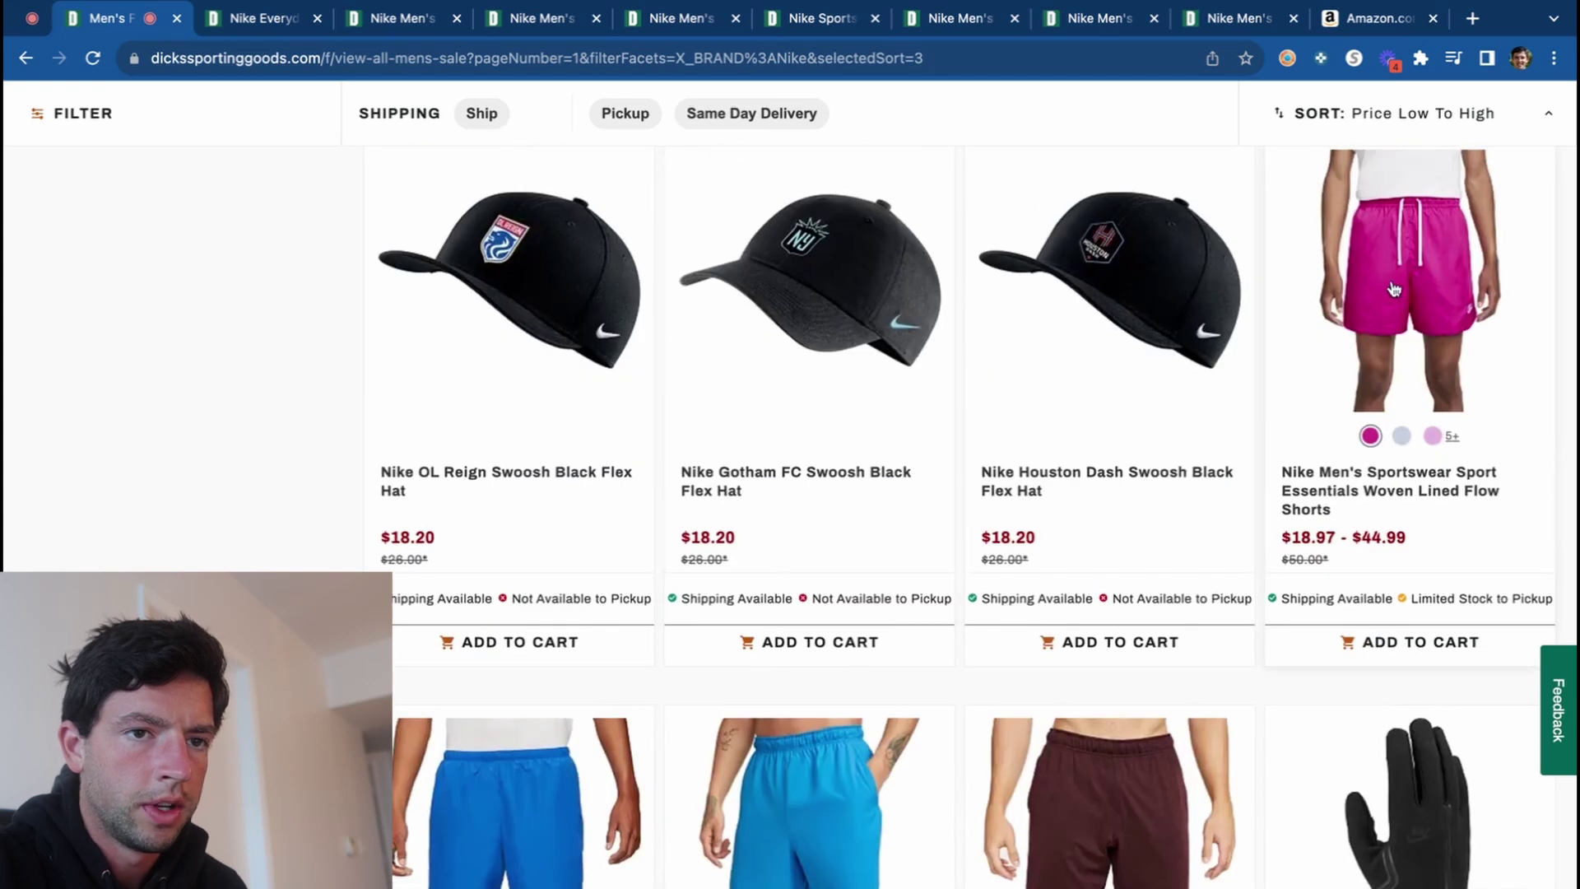
{"action": "right_click", "coordinate": [1391, 289]}
{"action": "left_click", "coordinate": [1373, 294]}
Copy the product name from the Woven Lined Flow Shorts page at Dick's and search Amazon for it.
{"action": "scroll", "coordinate": [1373, 293], "scroll_direction": "down", "scroll_amount": 6}
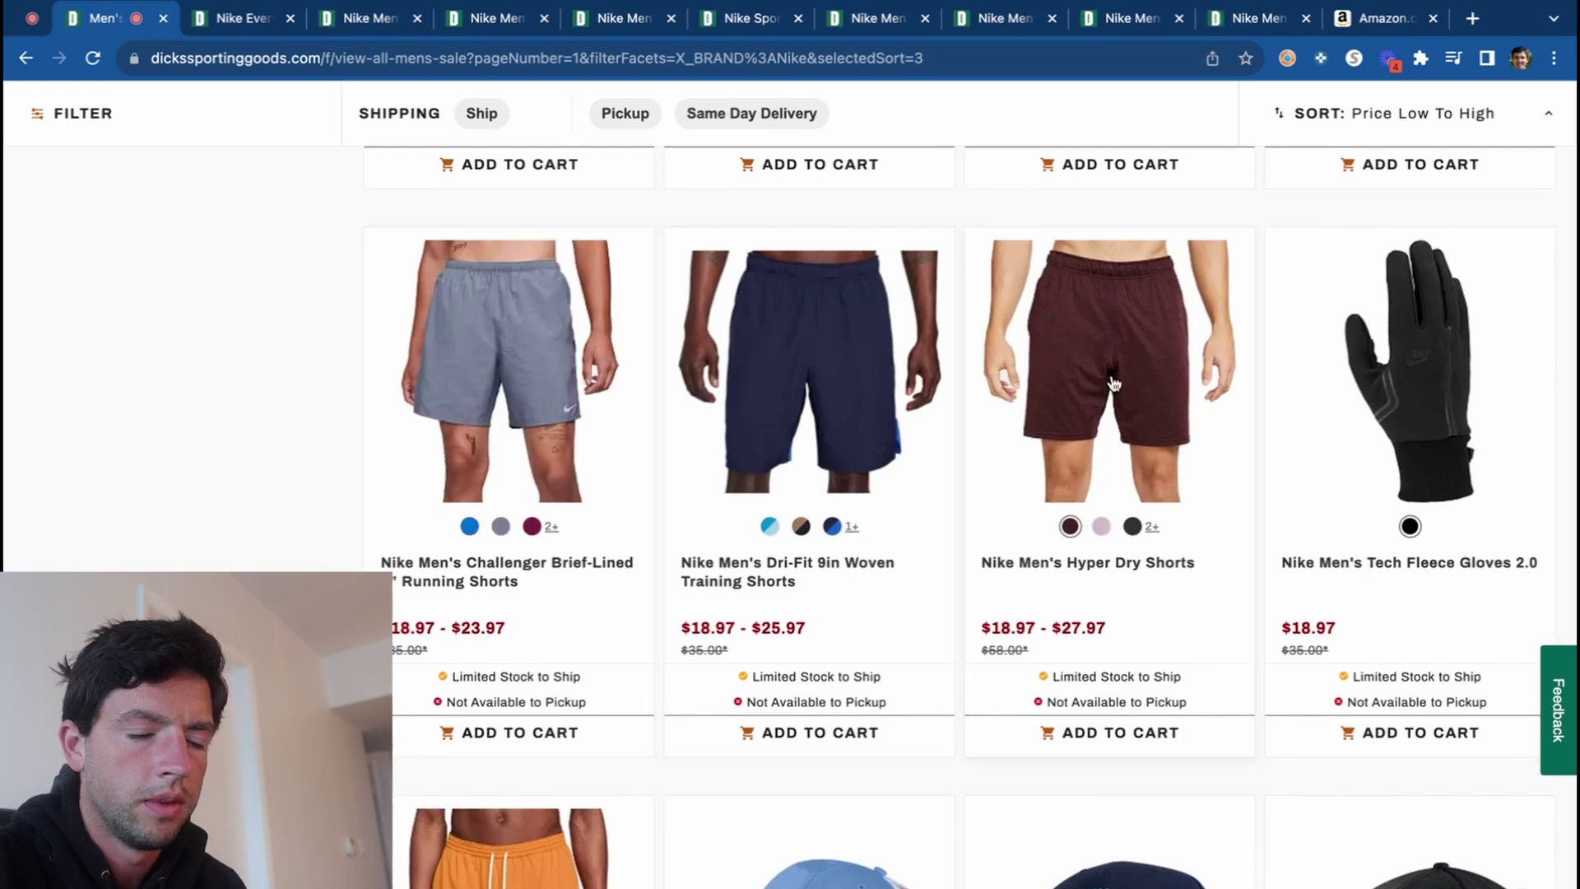
{"action": "scroll", "coordinate": [1111, 387], "scroll_direction": "down", "scroll_amount": 5}
{"action": "left_click", "coordinate": [1261, 19]}
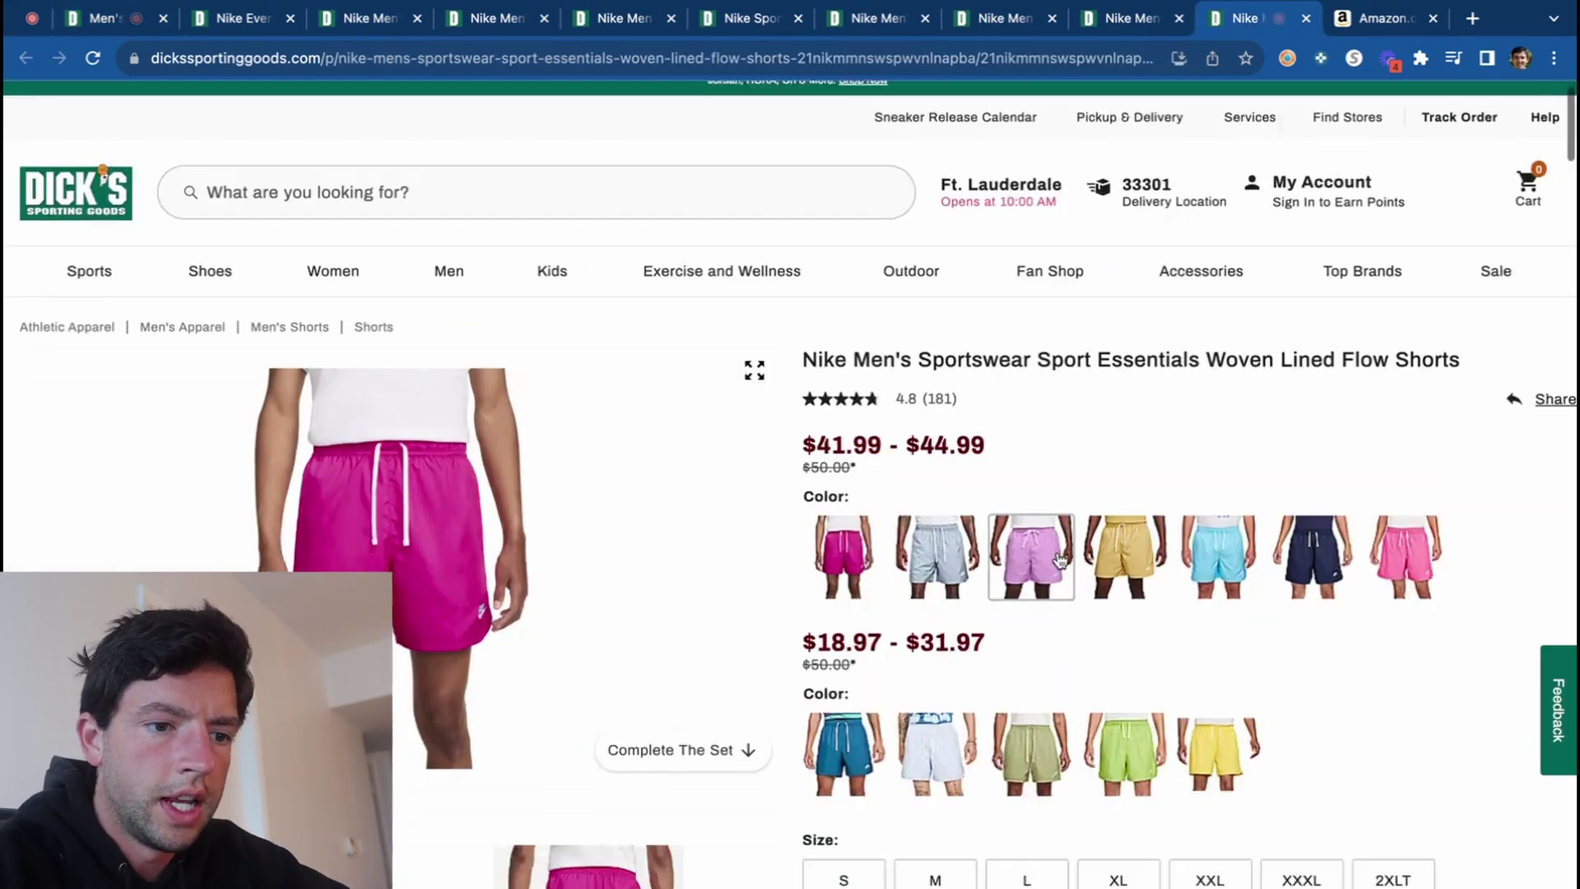
{"action": "scroll", "coordinate": [1389, 274], "scroll_direction": "down", "scroll_amount": 2}
{"action": "left_click_drag", "start_coordinate": [1425, 206], "coordinate": [803, 209]}
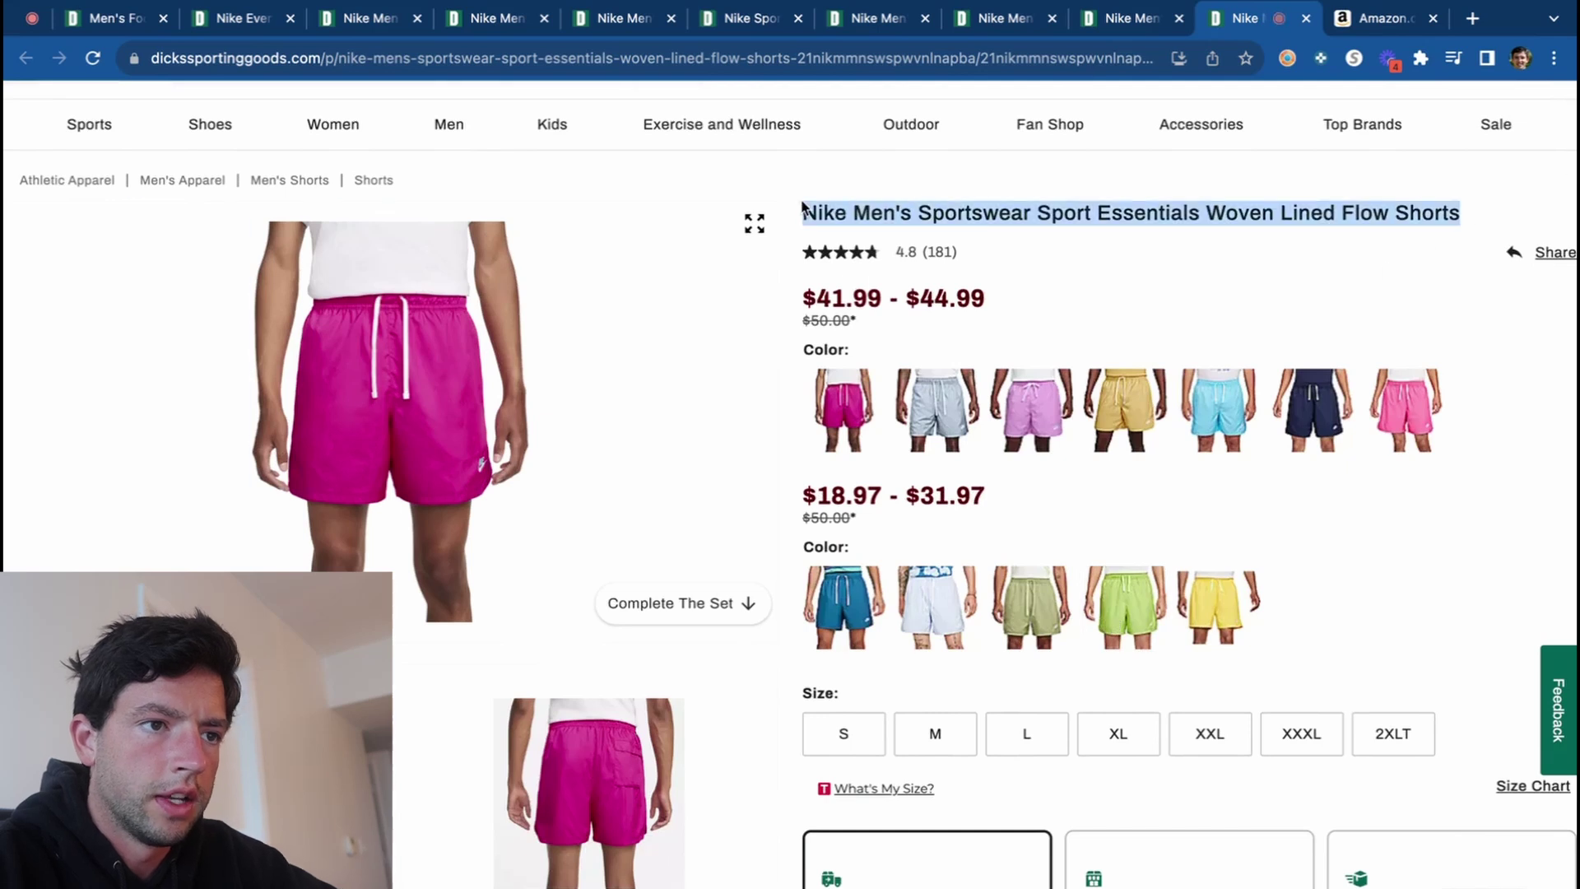
{"action": "key", "text": "super+c"}
{"action": "left_click", "coordinate": [1387, 18]}
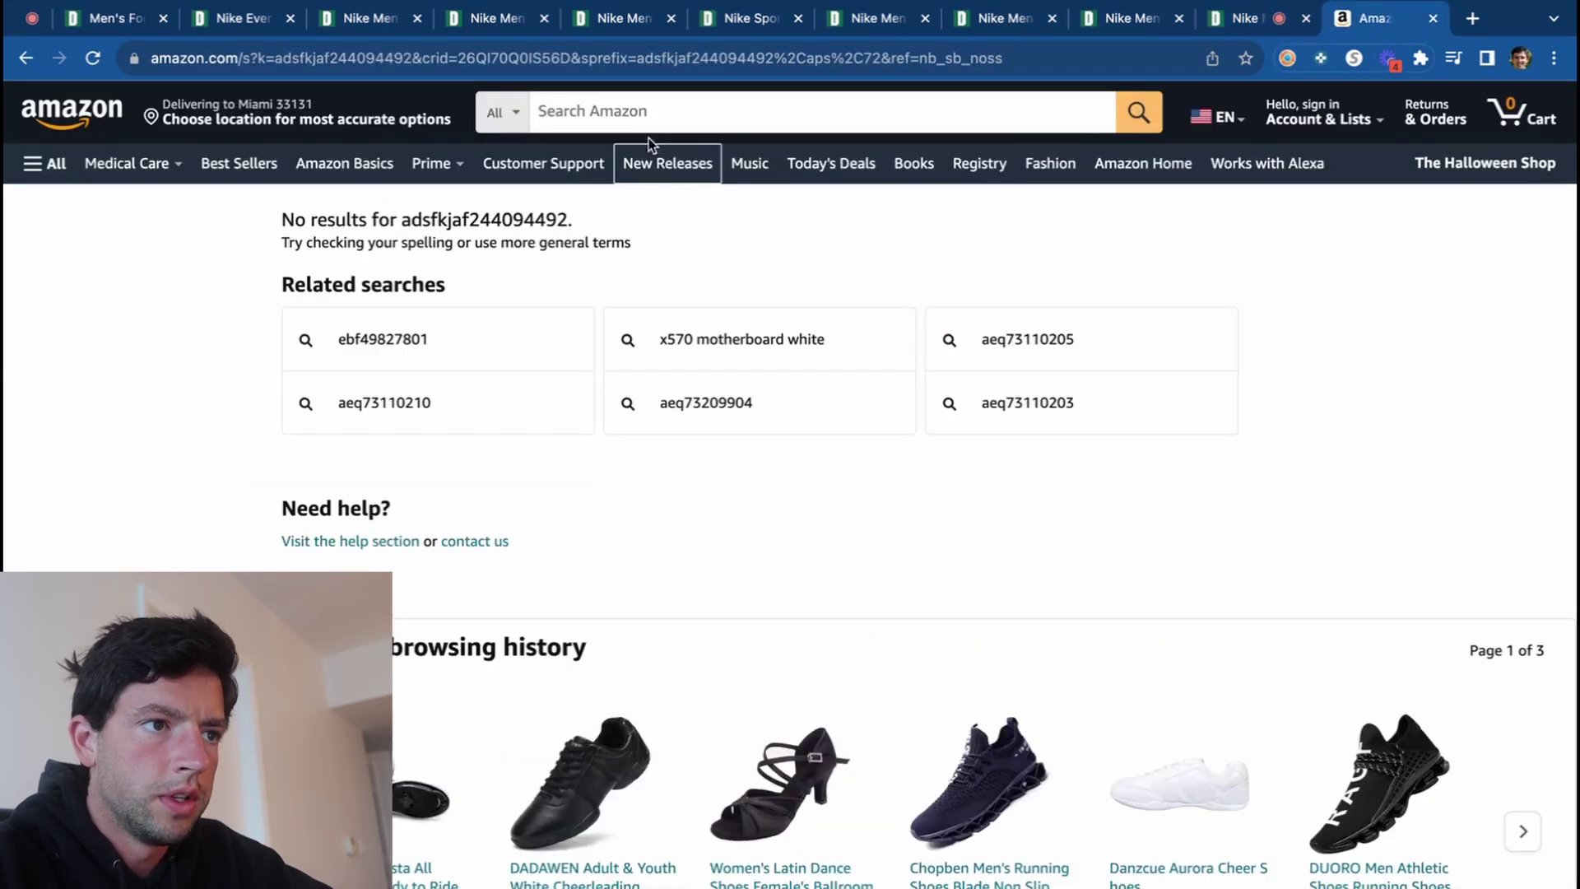
{"action": "left_click", "coordinate": [658, 111]}
{"action": "key", "text": "super+v"}
{"action": "key", "text": "Return"}
Look through the Amazon results for matching flow shorts and open the multi-color Nike NSW Woven Flow Shorts listing.
{"action": "scroll", "coordinate": [843, 450], "scroll_direction": "down", "scroll_amount": 5}
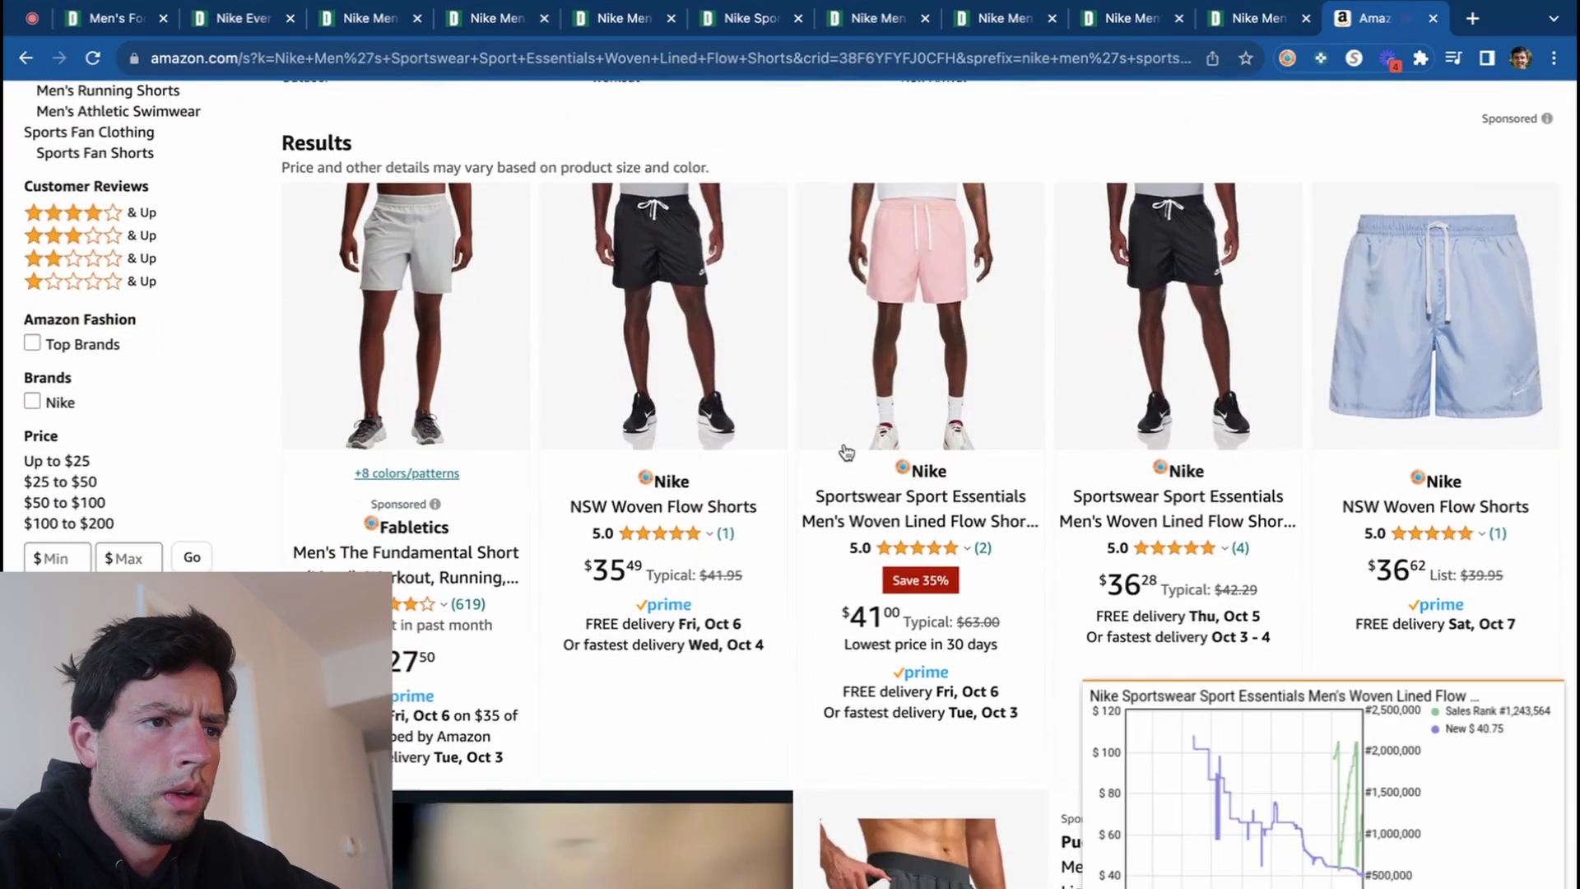
{"action": "scroll", "coordinate": [846, 452], "scroll_direction": "down", "scroll_amount": 10}
{"action": "scroll", "coordinate": [846, 452], "scroll_direction": "down", "scroll_amount": 10}
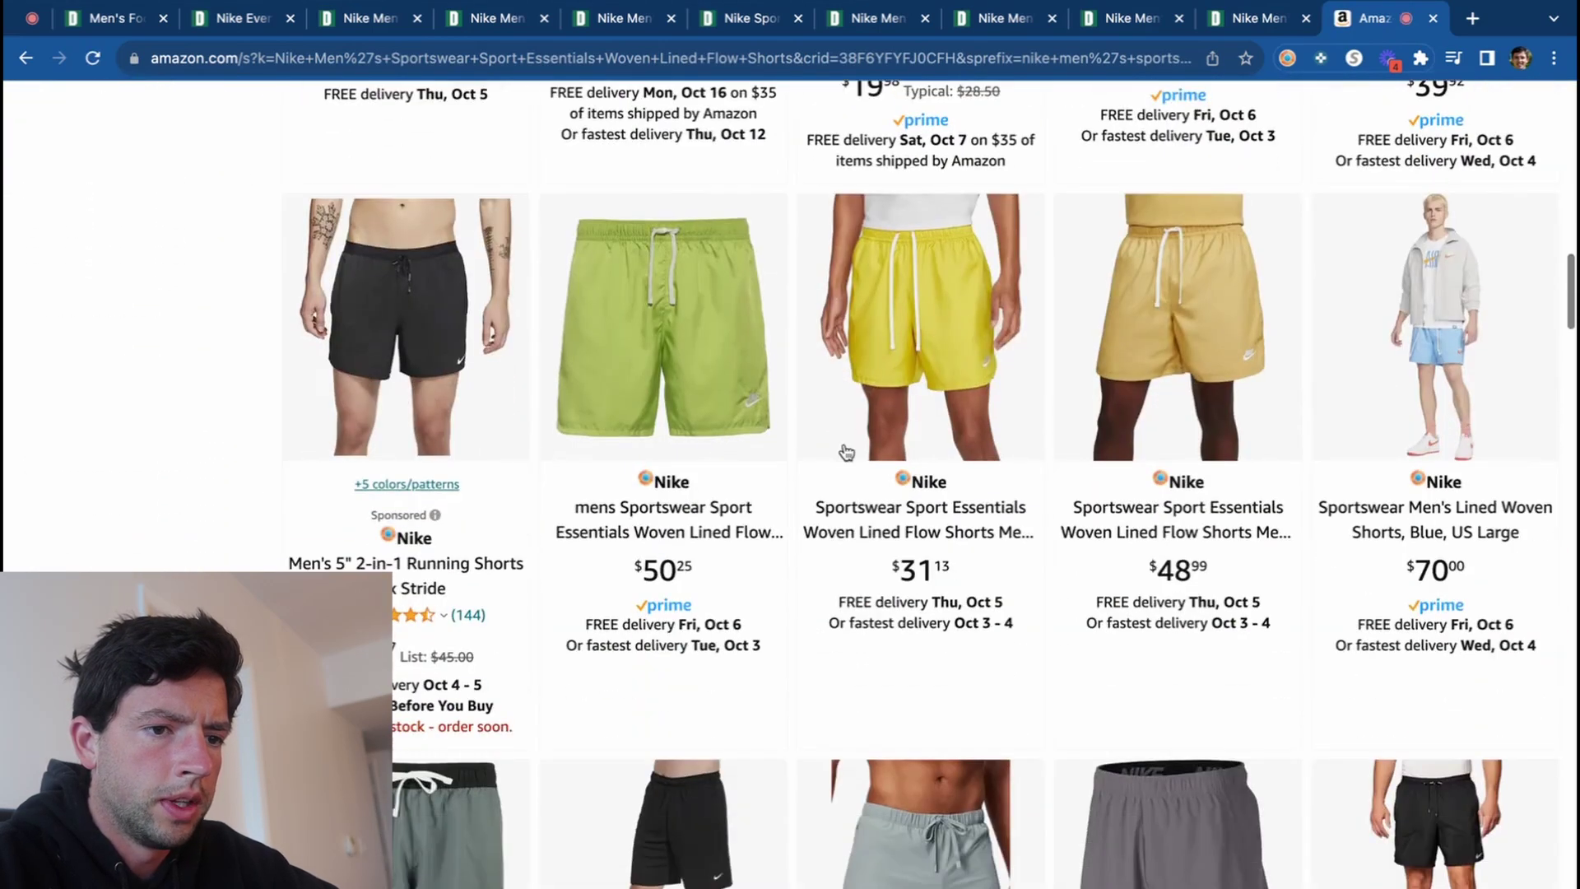
{"action": "scroll", "coordinate": [846, 452], "scroll_direction": "down", "scroll_amount": 6}
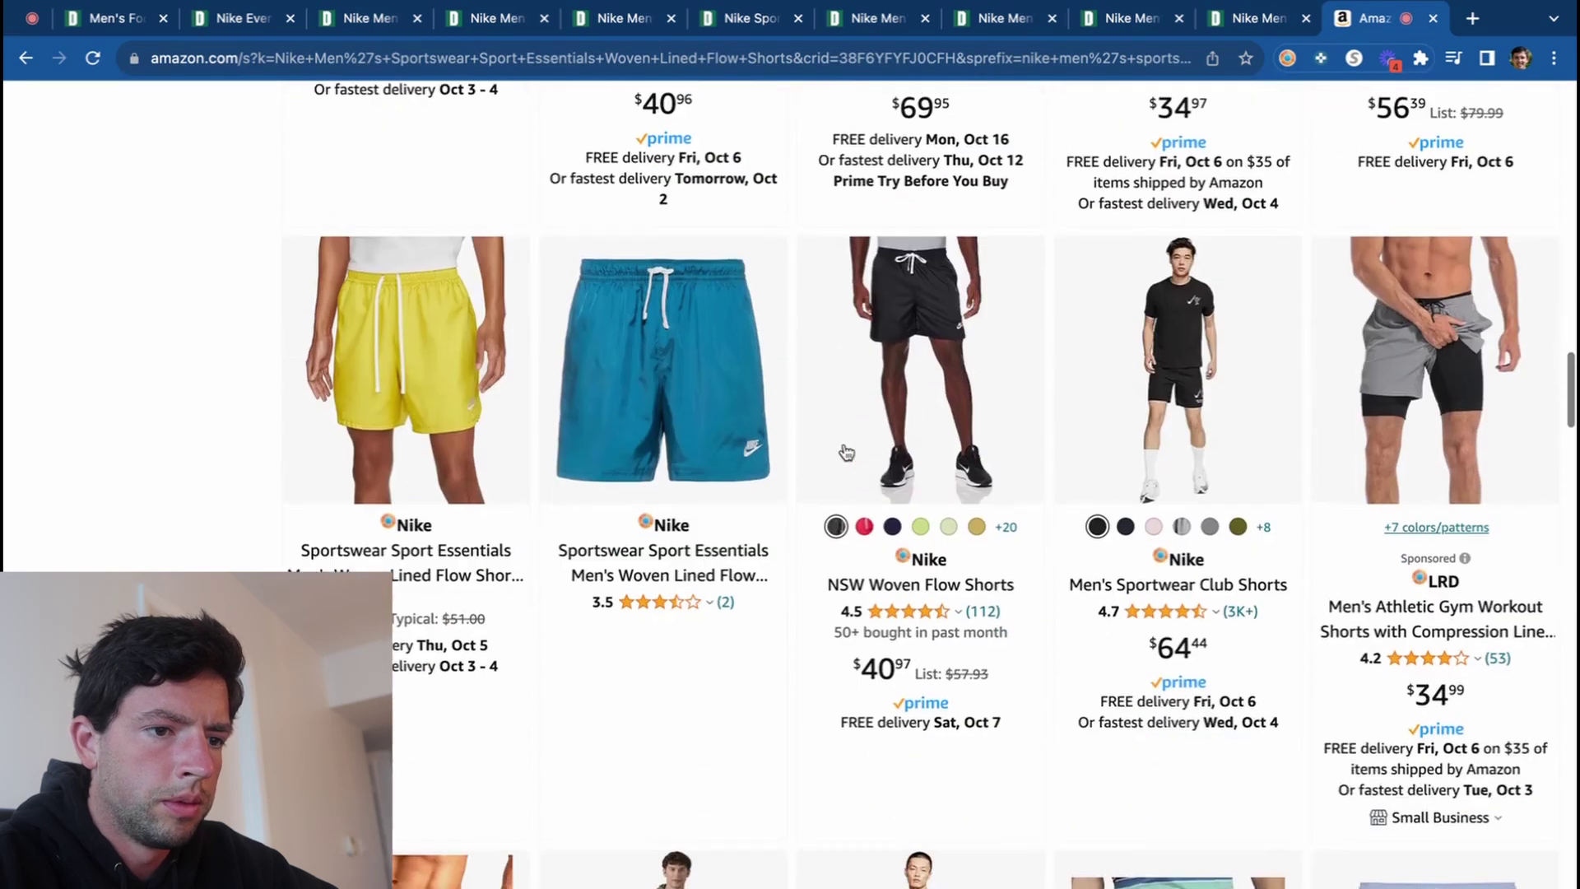
{"action": "left_click", "coordinate": [920, 585]}
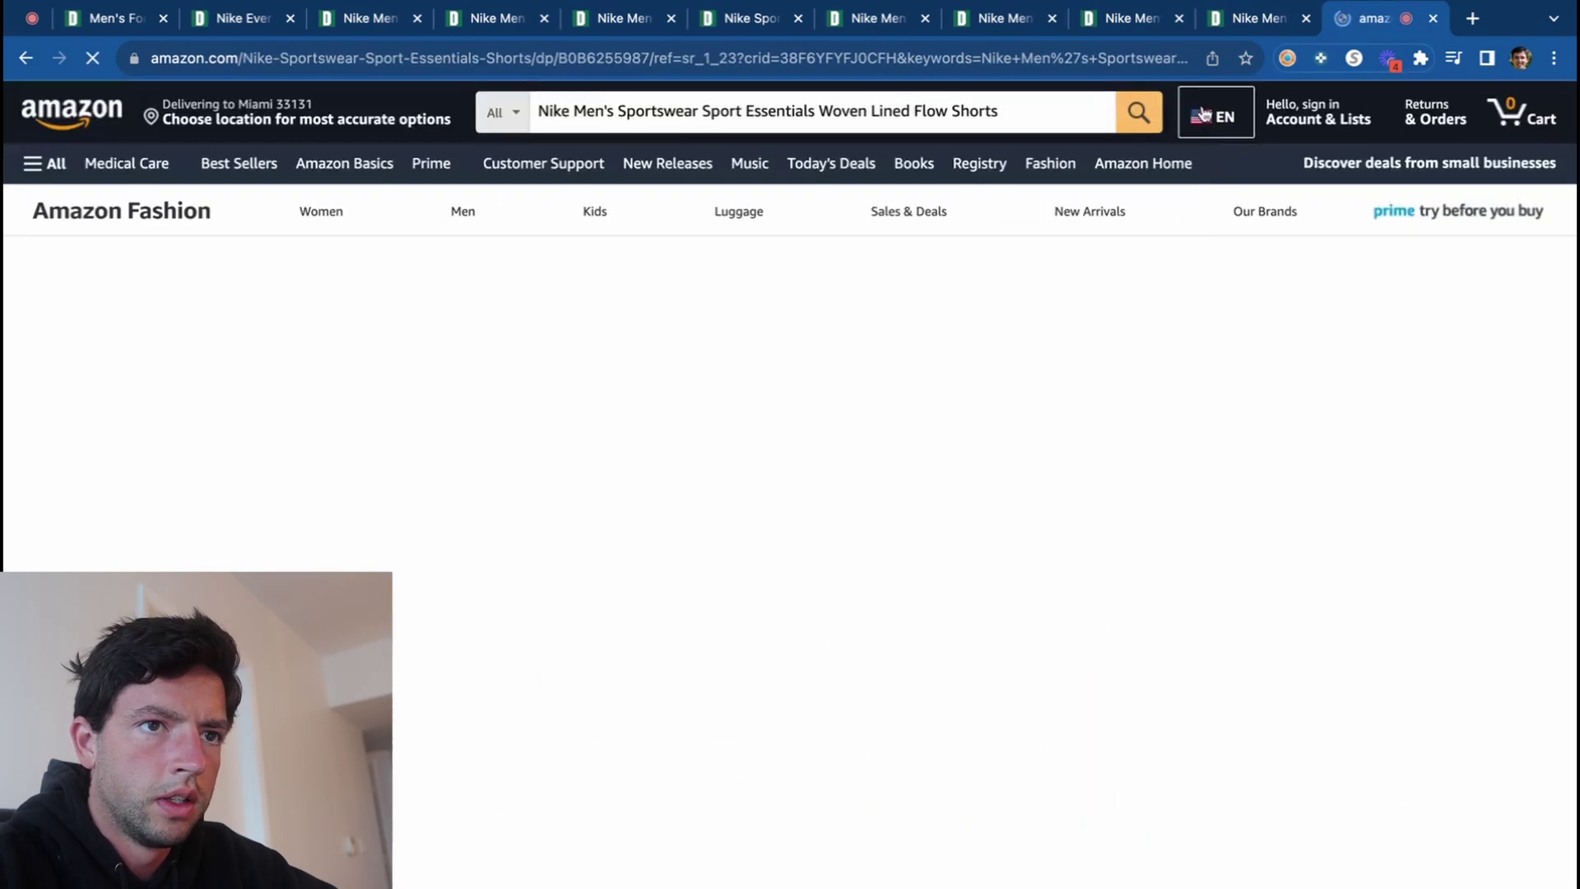
Check the clearance colors of the Woven Lined Flow Shorts at Dick's and view Vivid Green in sizes XXL and M.
{"action": "left_click", "coordinate": [1241, 18]}
{"action": "left_click", "coordinate": [848, 614]}
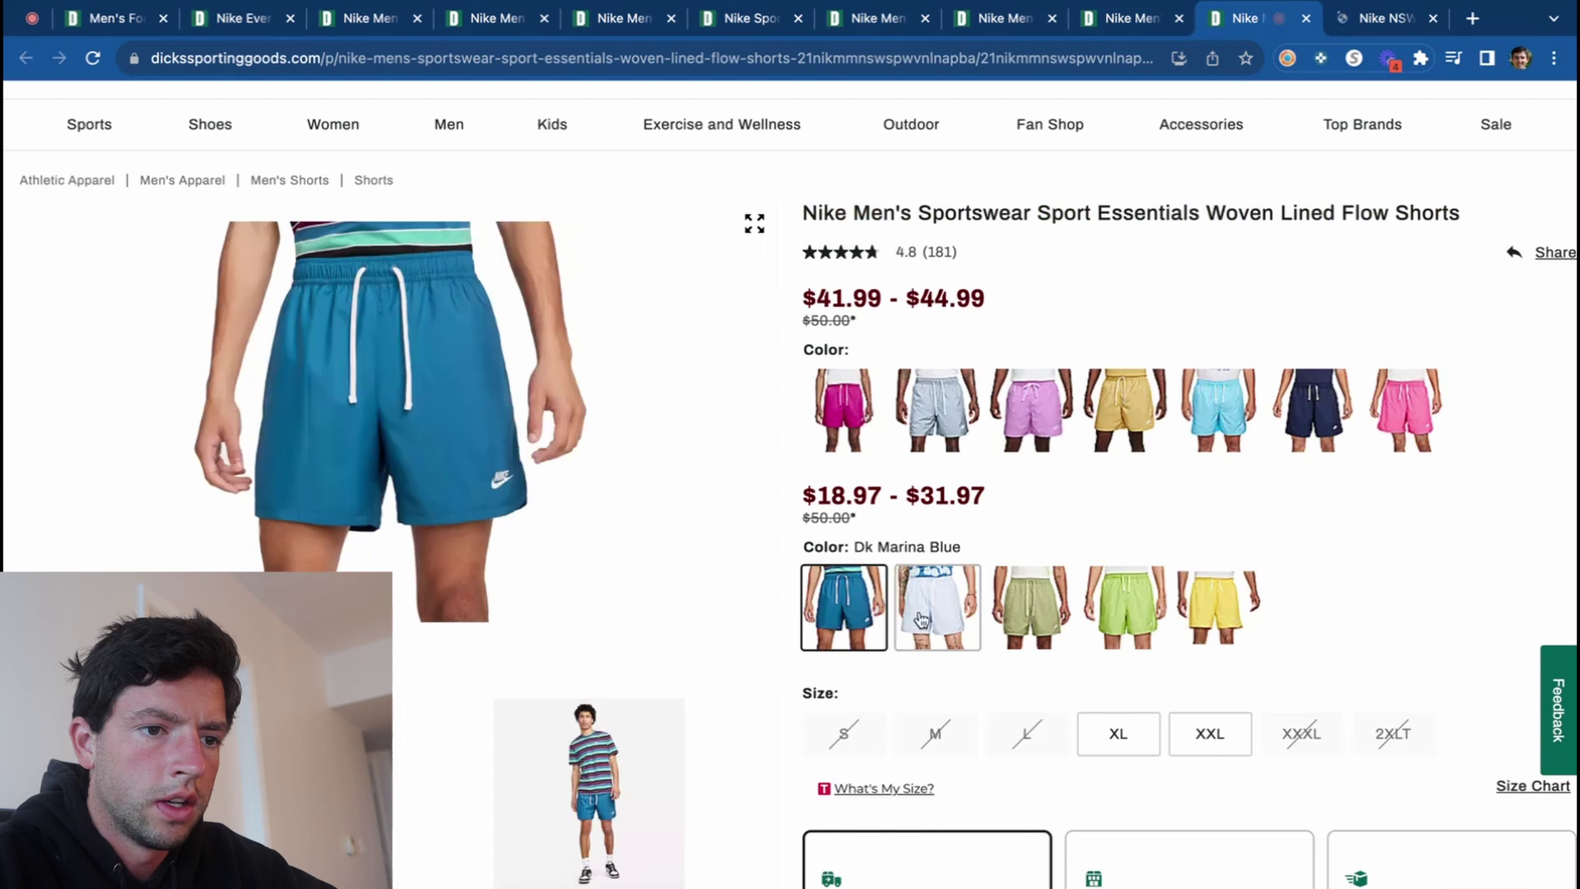
{"action": "left_click", "coordinate": [934, 617]}
{"action": "left_click", "coordinate": [1033, 613]}
{"action": "left_click", "coordinate": [1128, 630]}
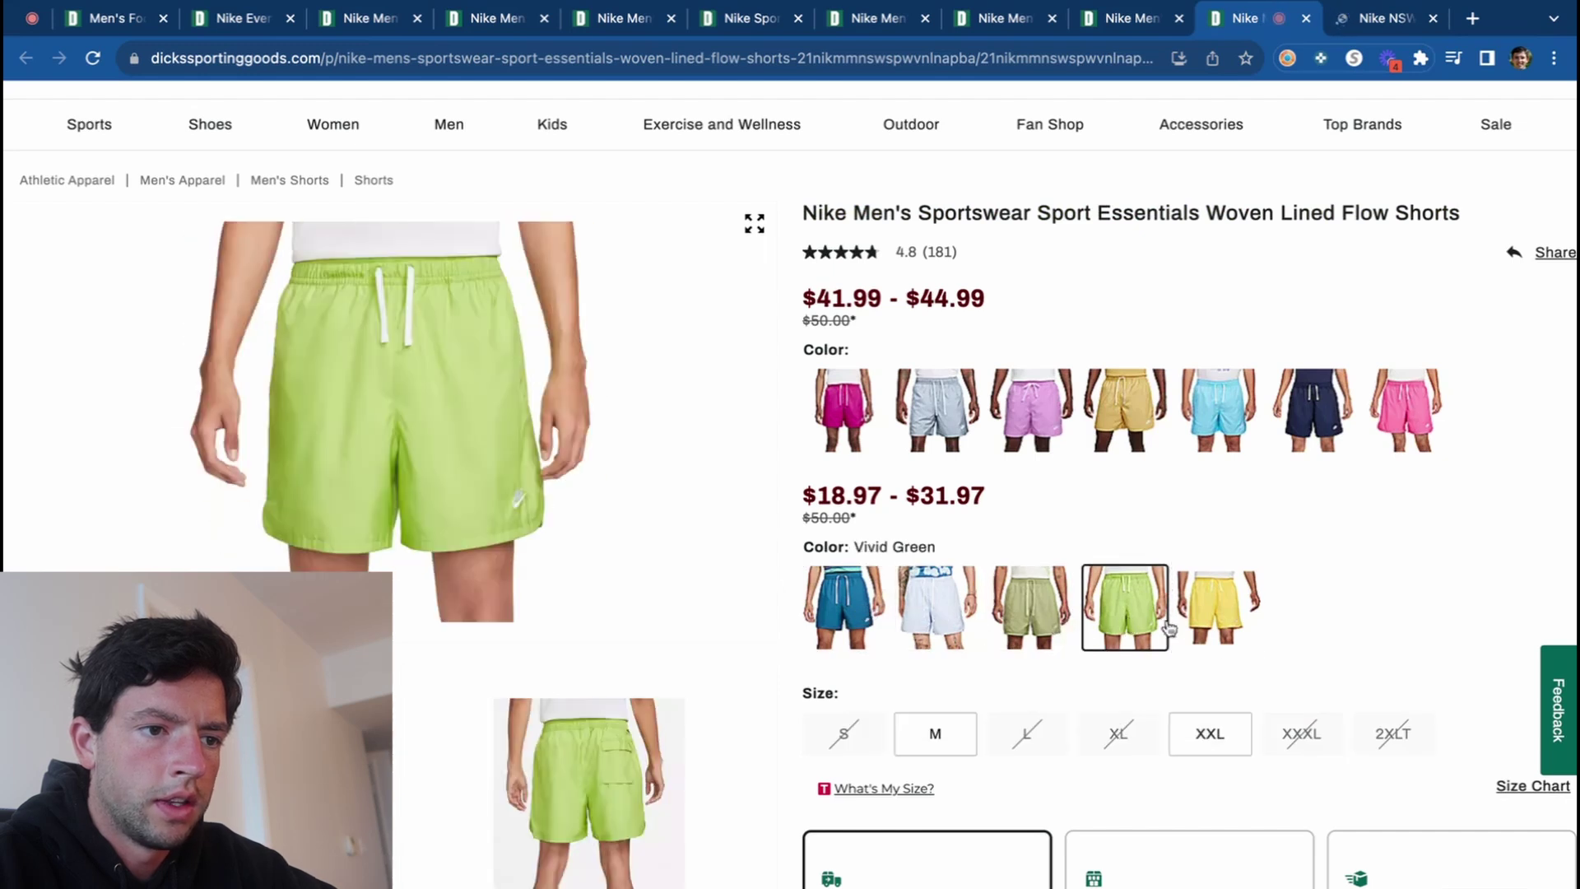
{"action": "left_click", "coordinate": [1217, 735]}
{"action": "left_click", "coordinate": [953, 732]}
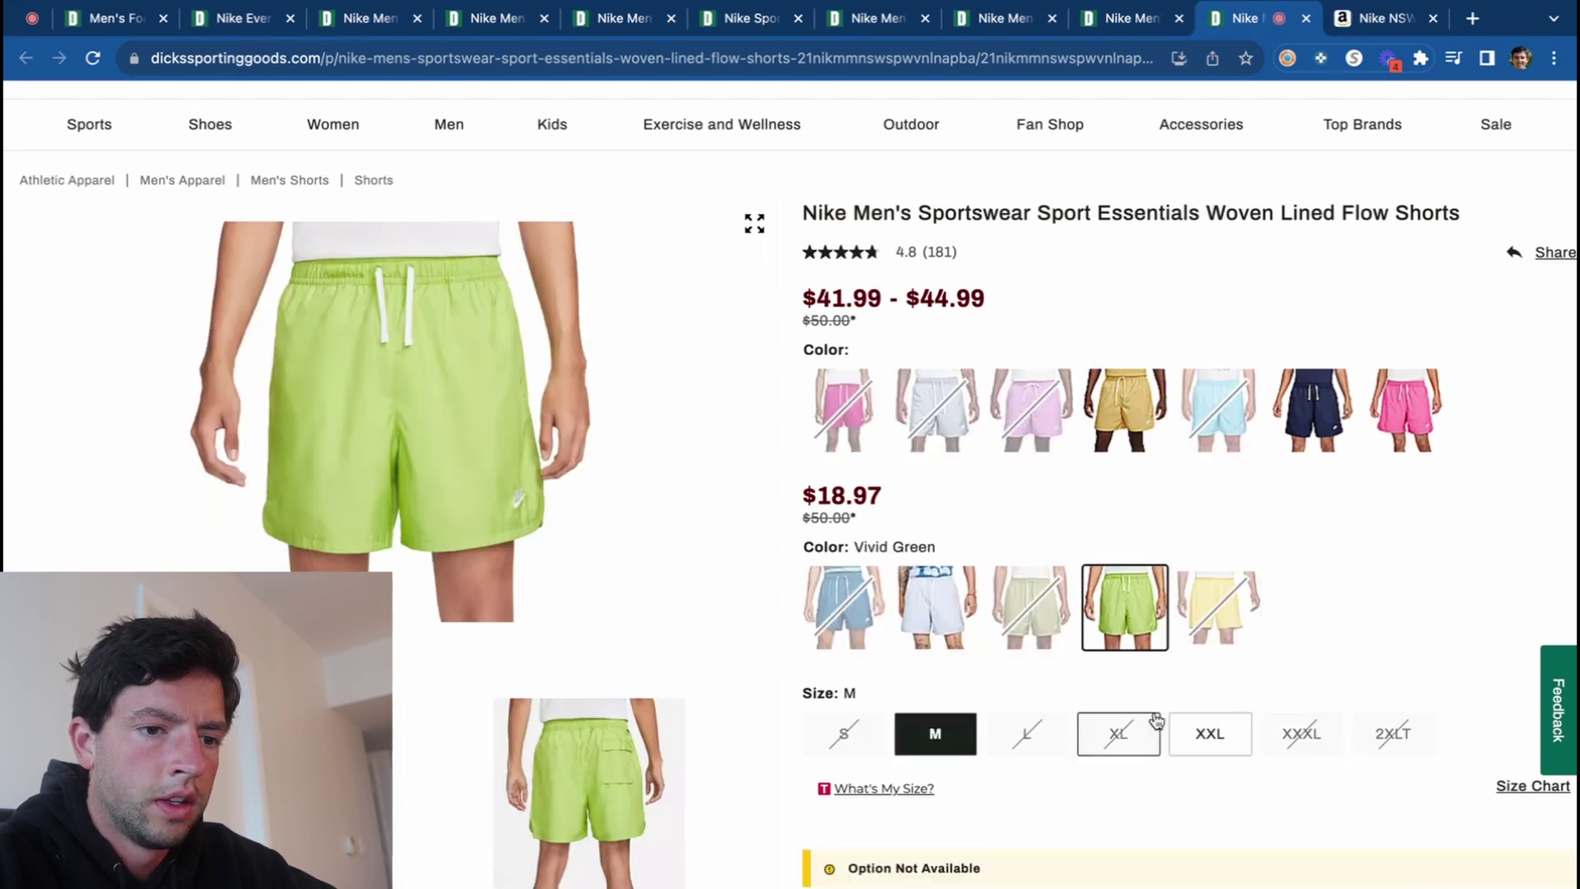
Compare the XXL prices of the Alligator, white and Dk Marina Blue flow shorts at Dick's.
{"action": "left_click", "coordinate": [1210, 734]}
{"action": "left_click", "coordinate": [1036, 592]}
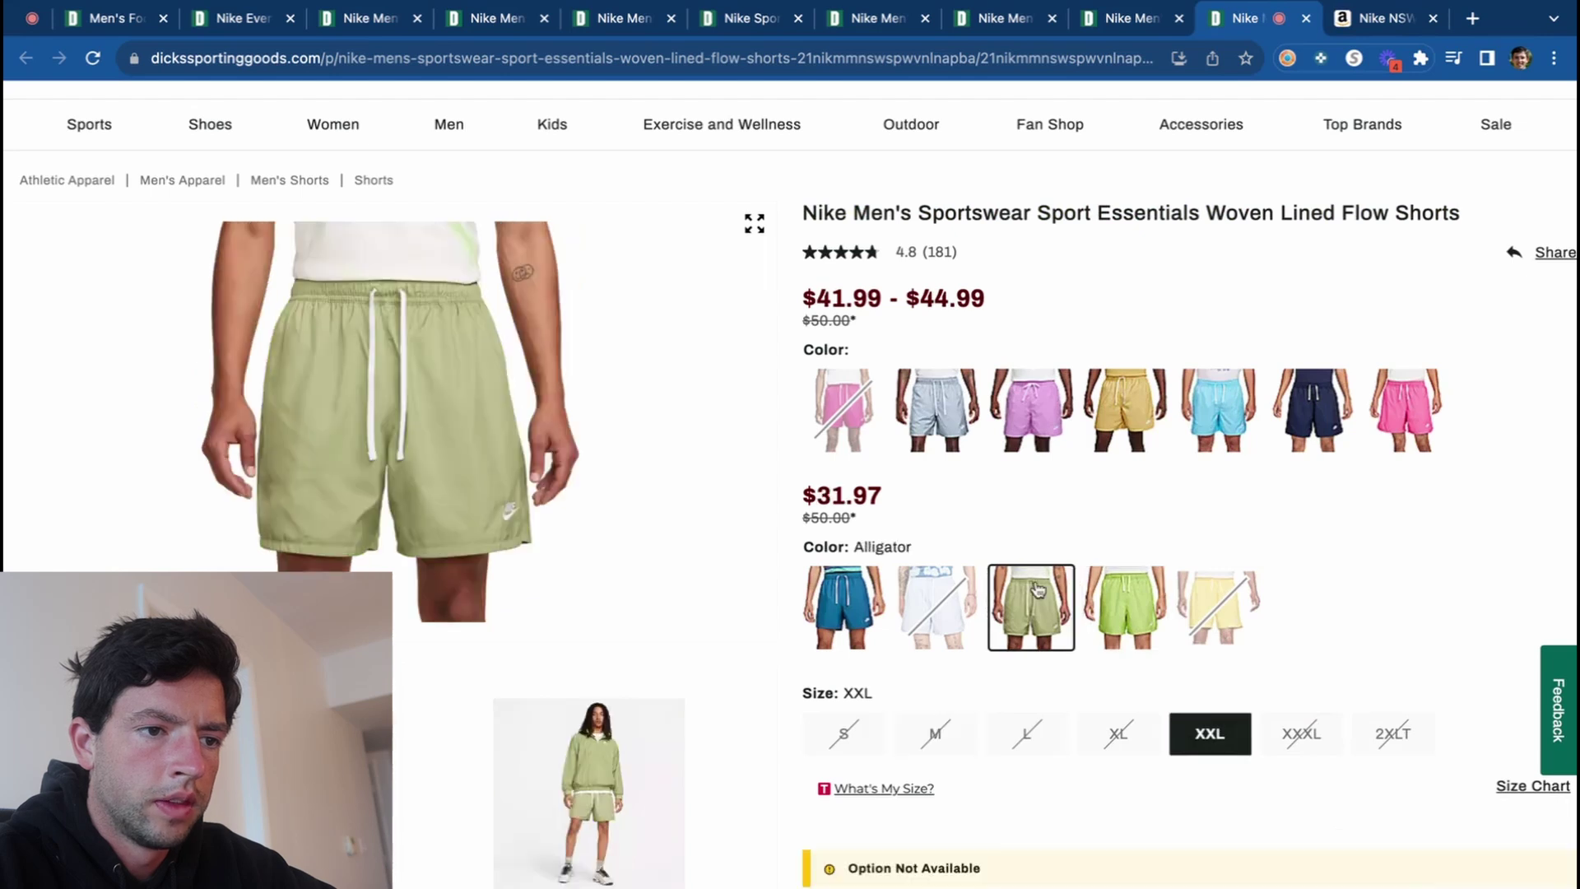
{"action": "left_click", "coordinate": [938, 600]}
{"action": "left_click", "coordinate": [864, 599]}
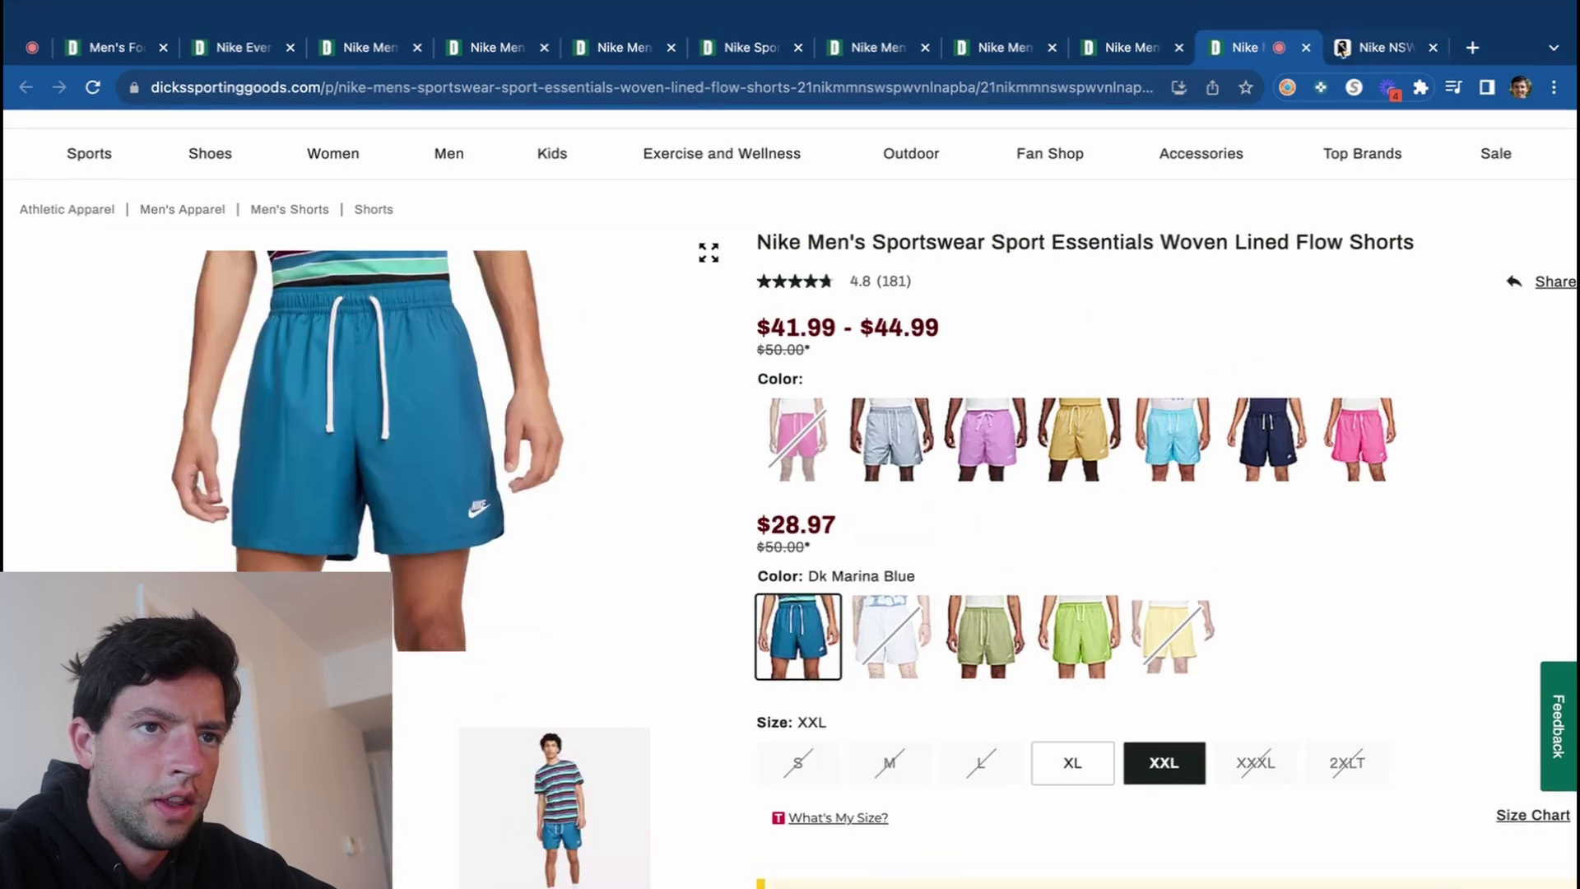
Select the olive green color in size Large on Amazon's Nike NSW Woven Flow Shorts listing.
{"action": "key", "text": "ctrl+Tab"}
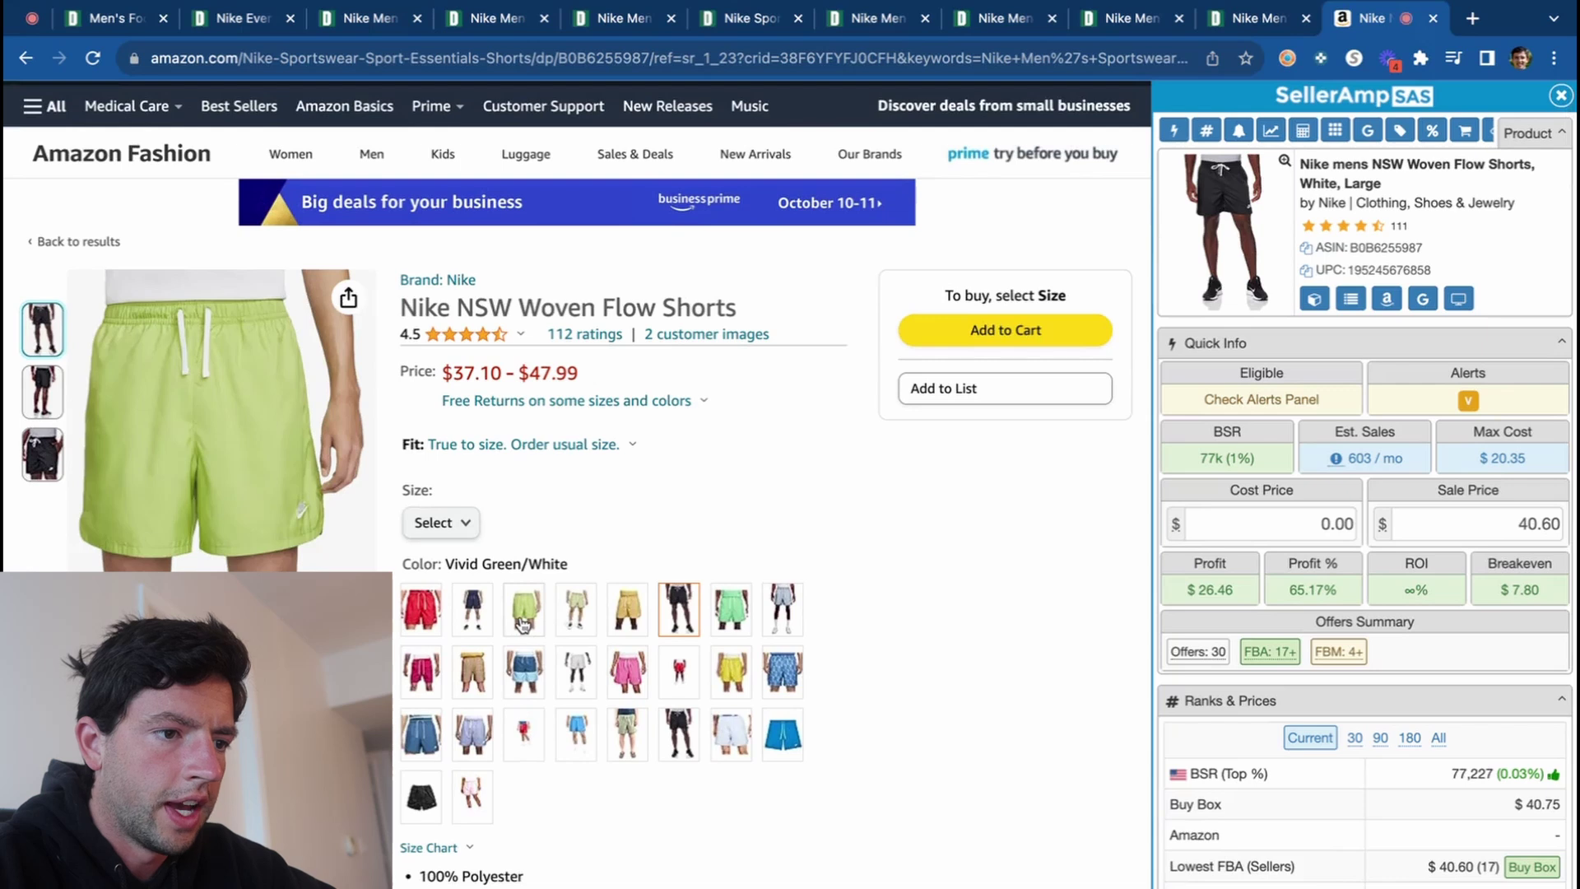
{"action": "left_click", "coordinate": [580, 624]}
{"action": "left_click", "coordinate": [467, 525]}
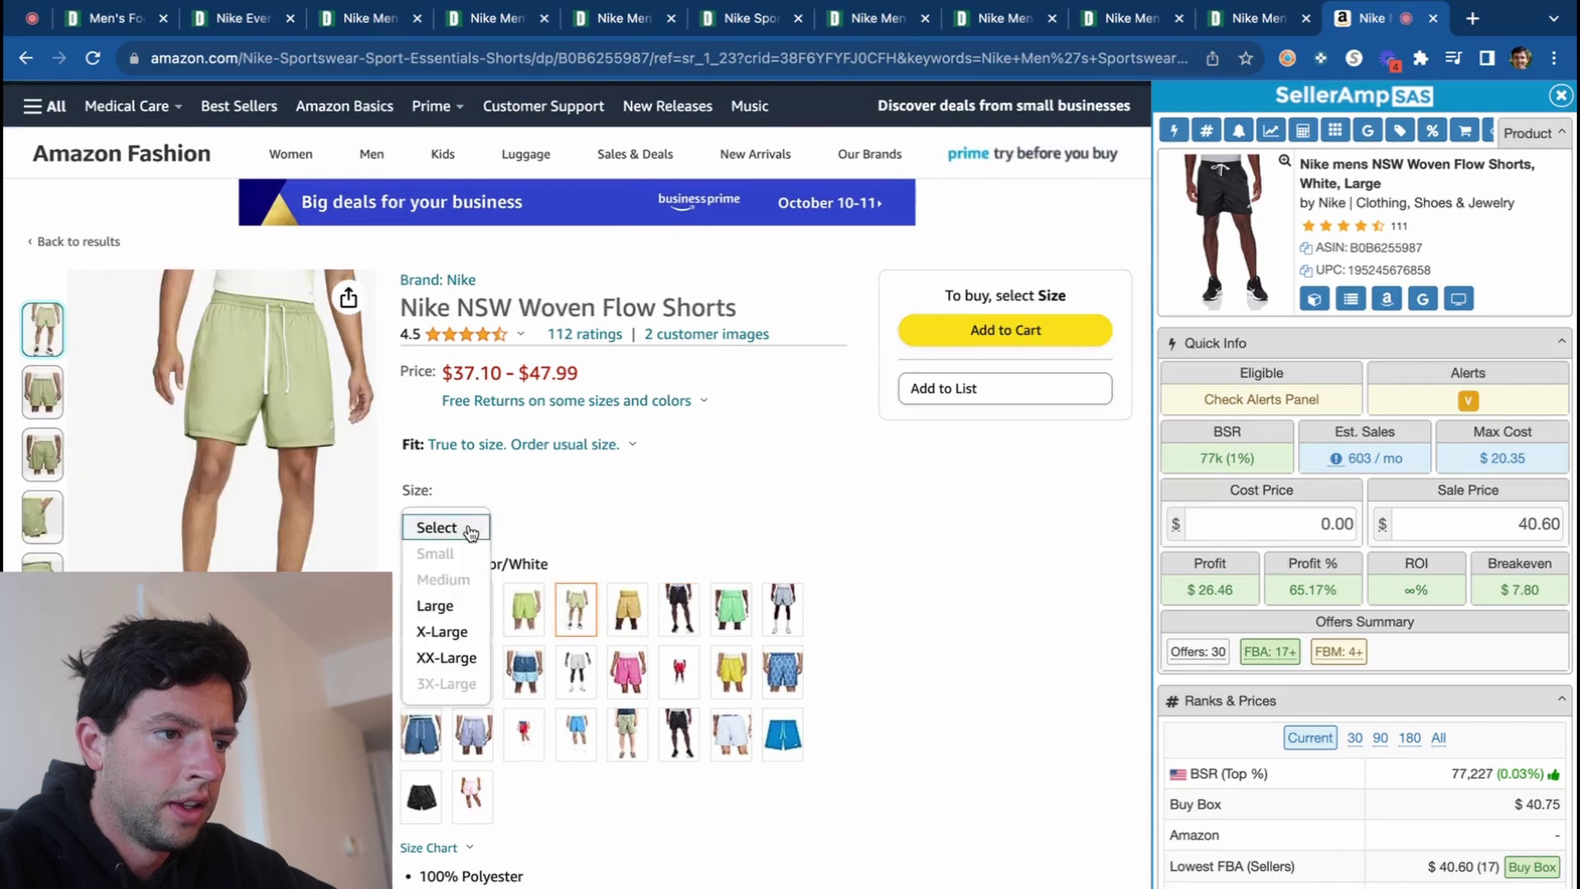
{"action": "left_click", "coordinate": [438, 603]}
Compare the Alligator and Vivid Green flow shorts at Dick's with Amazon, and select Vivid Green in size M at Dick's.
{"action": "left_click", "coordinate": [1244, 20]}
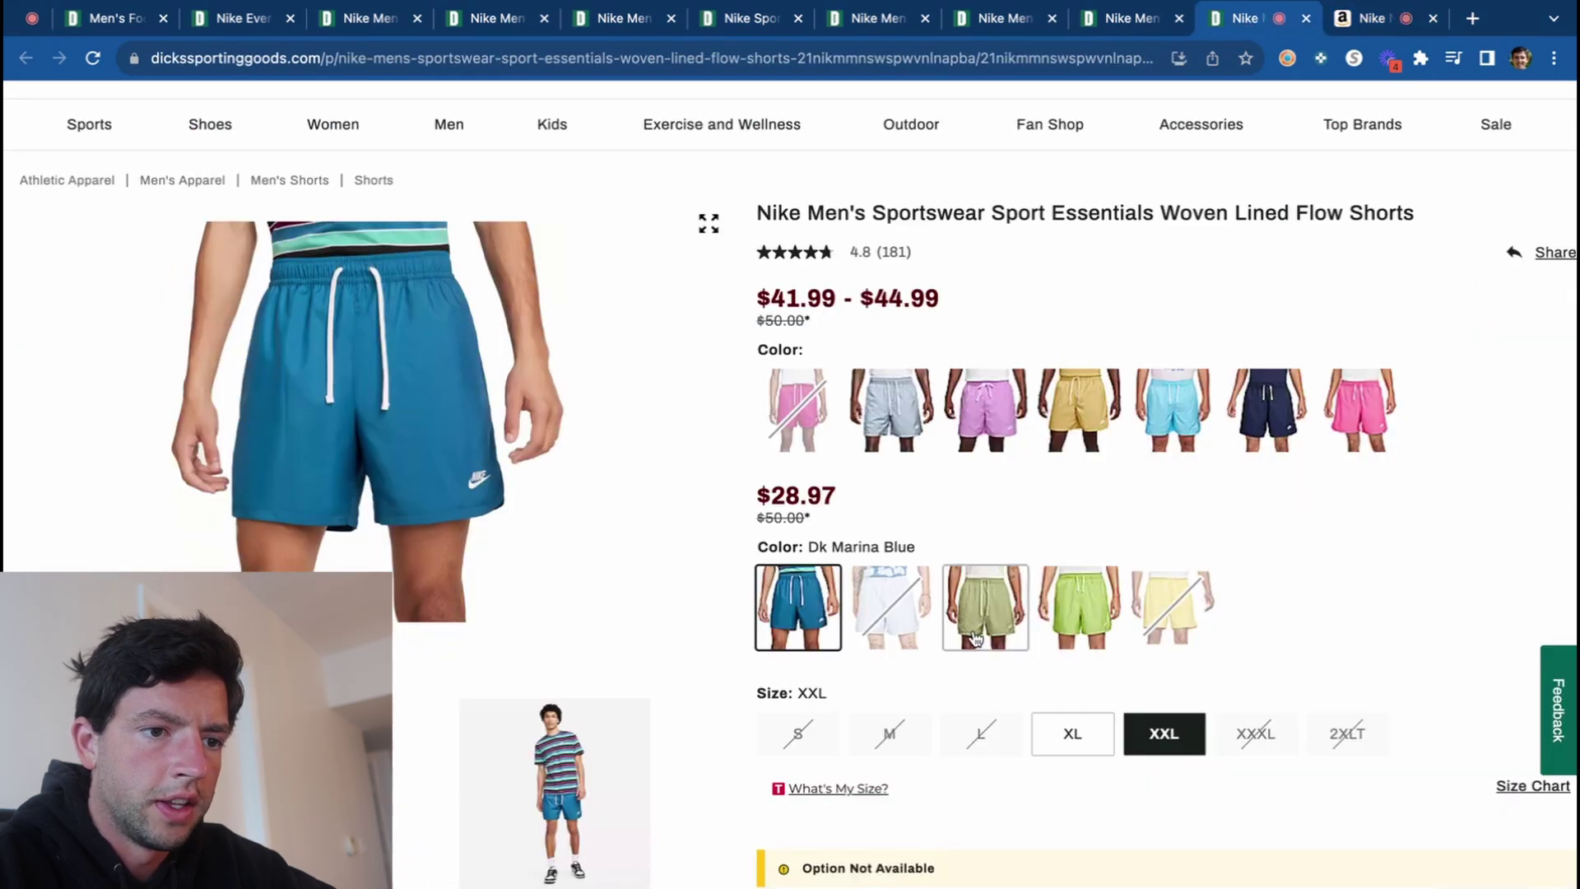
{"action": "left_click", "coordinate": [985, 610]}
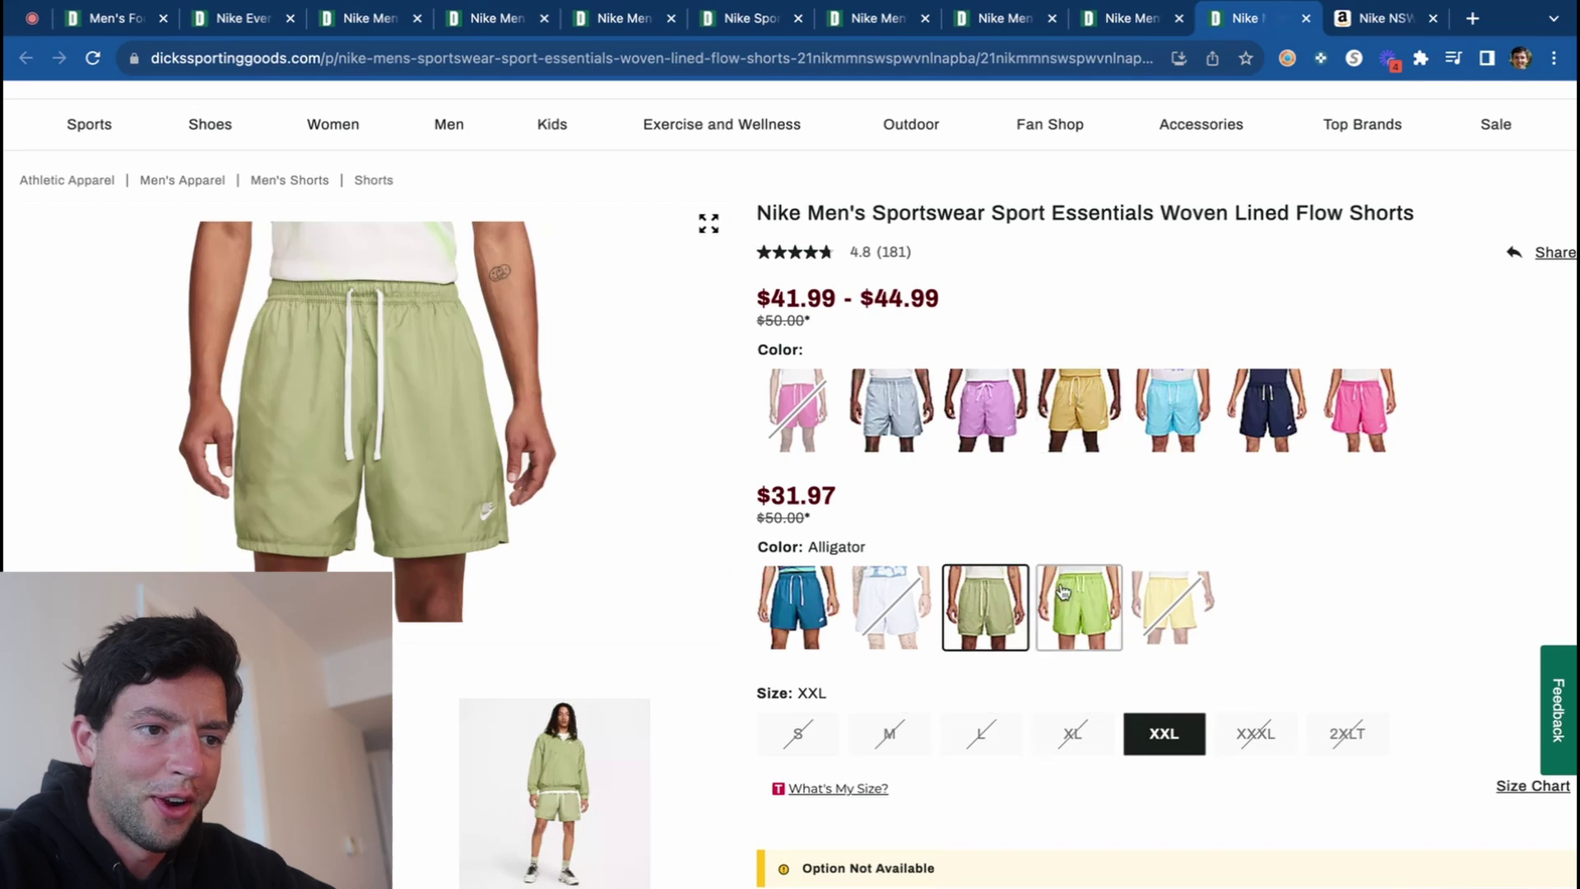
{"action": "left_click", "coordinate": [1065, 591]}
{"action": "left_click", "coordinate": [1382, 18]}
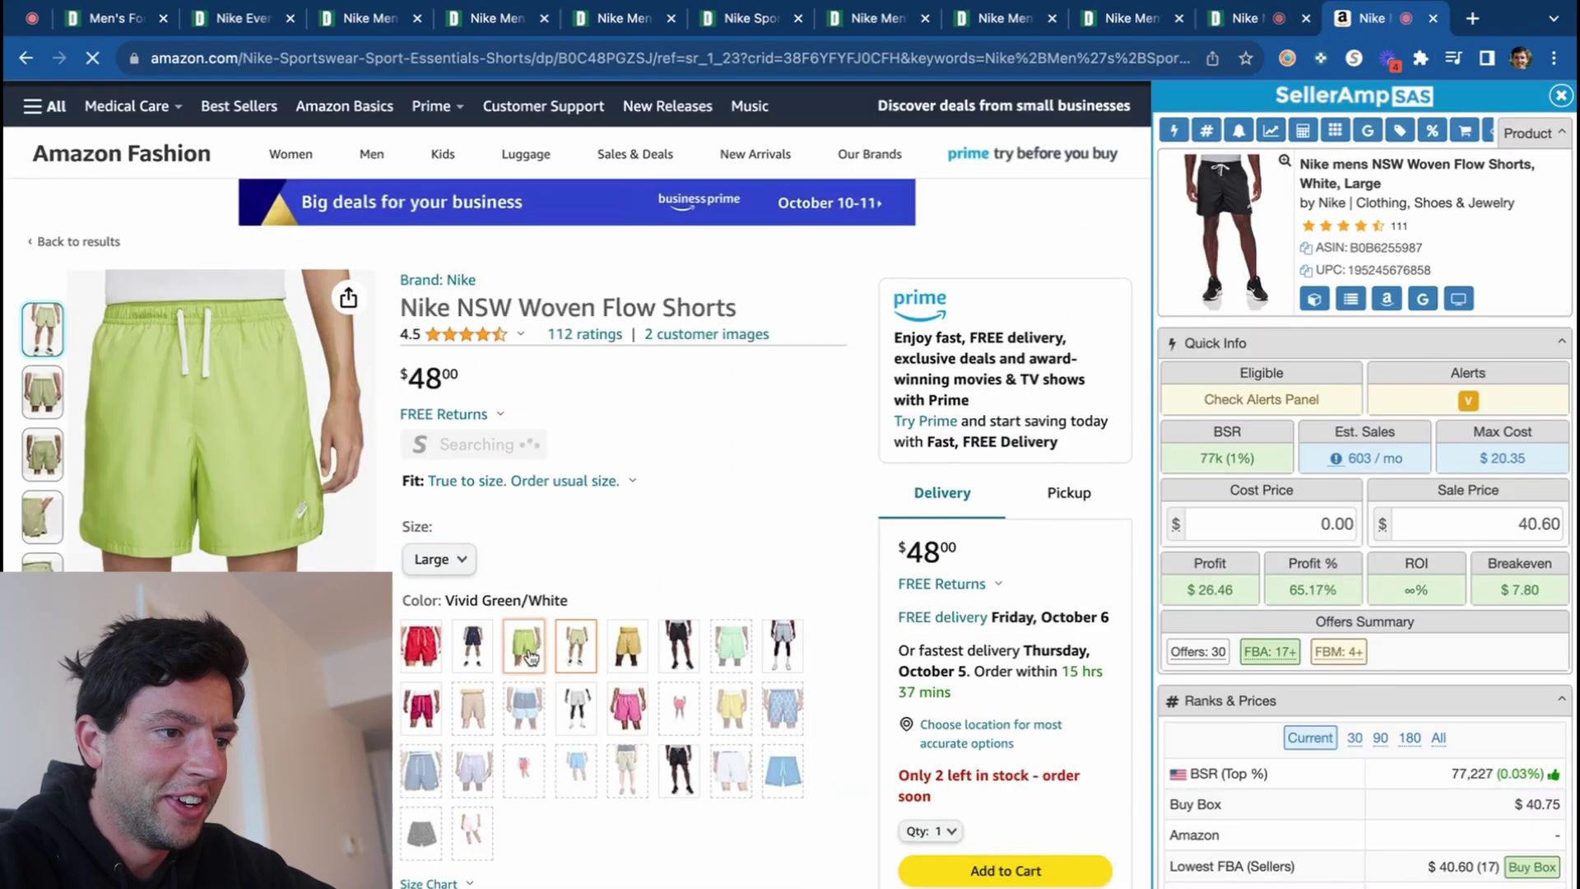
{"action": "left_click", "coordinate": [1263, 24]}
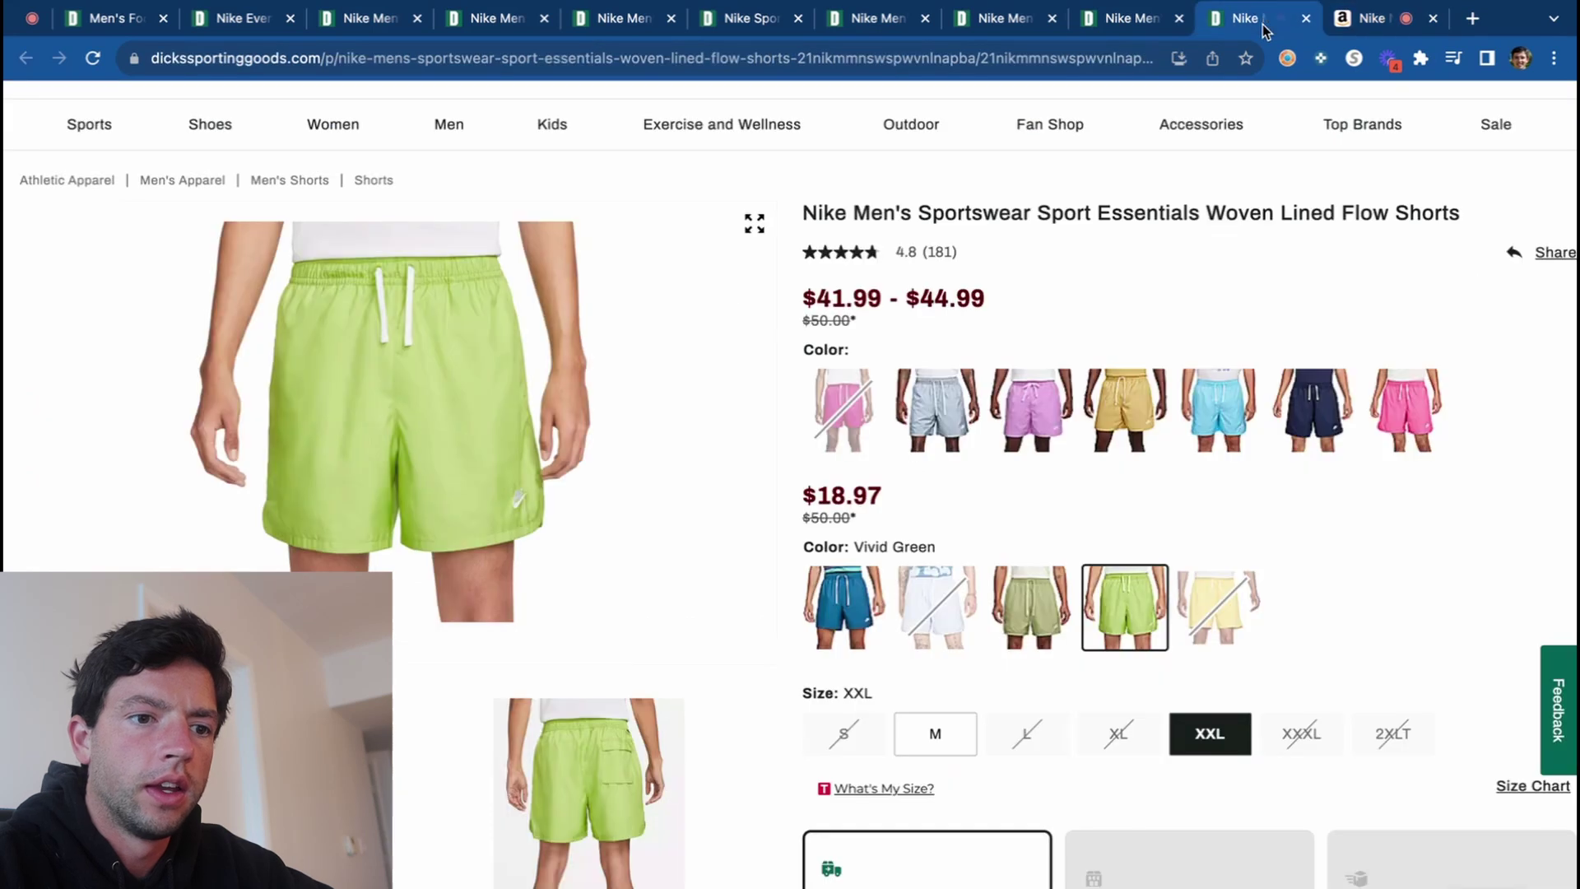
{"action": "left_click", "coordinate": [912, 733]}
{"action": "scroll", "coordinate": [921, 730], "scroll_direction": "down", "scroll_amount": 2}
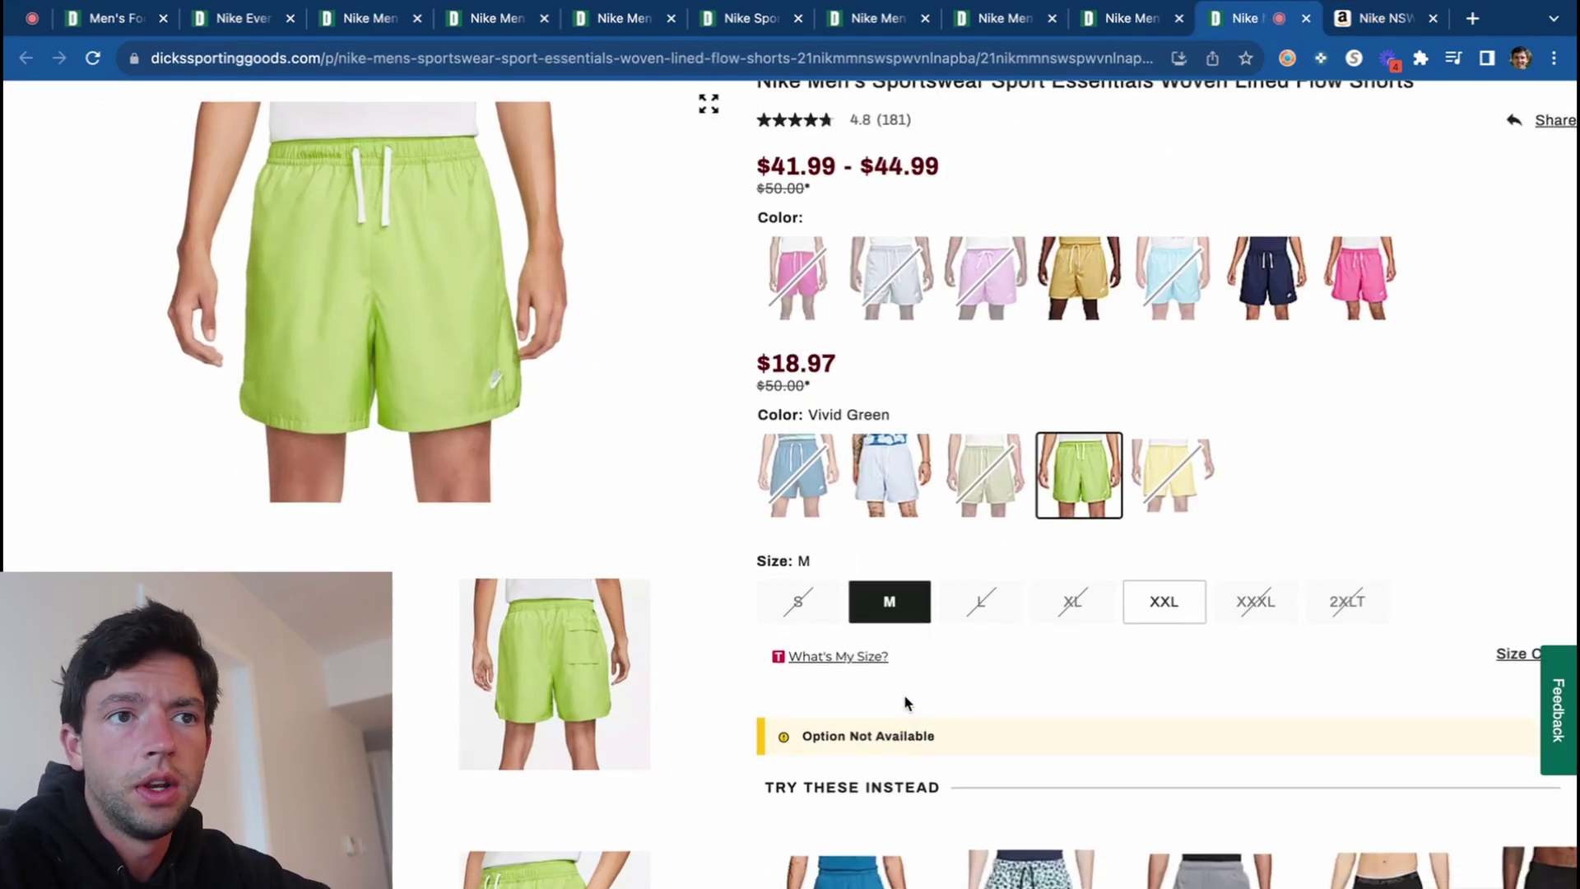
Export Amazon's Medium Vivid Green flow shorts listing from SellerAmp to the Out Of Stock Google Sheet.
{"action": "left_click", "coordinate": [1357, 25]}
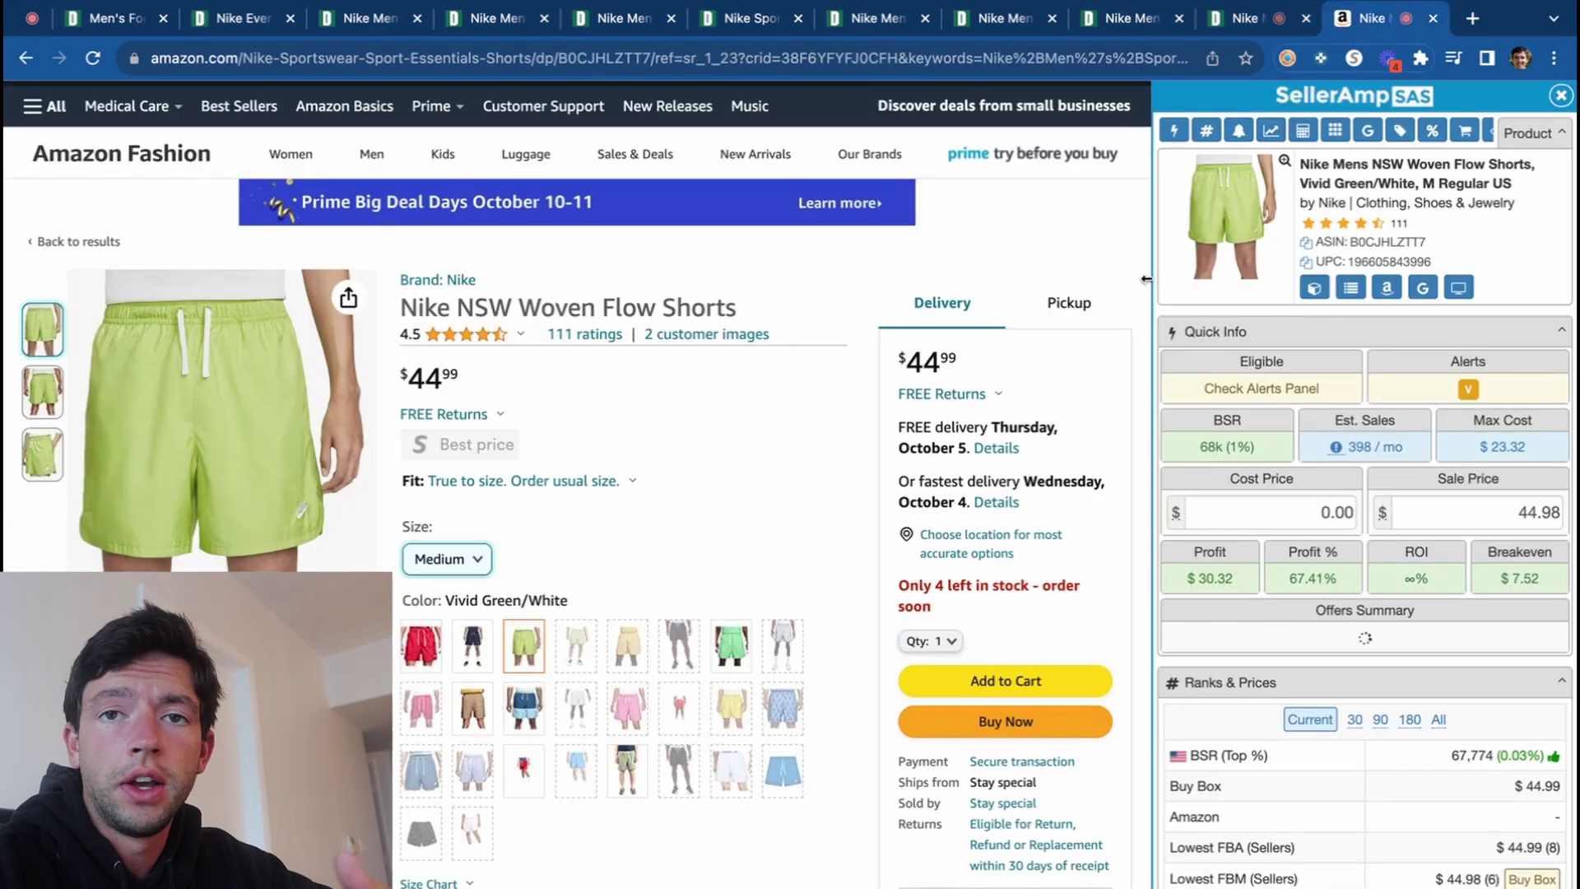
{"action": "scroll", "coordinate": [1168, 313], "scroll_direction": "down", "scroll_amount": 15}
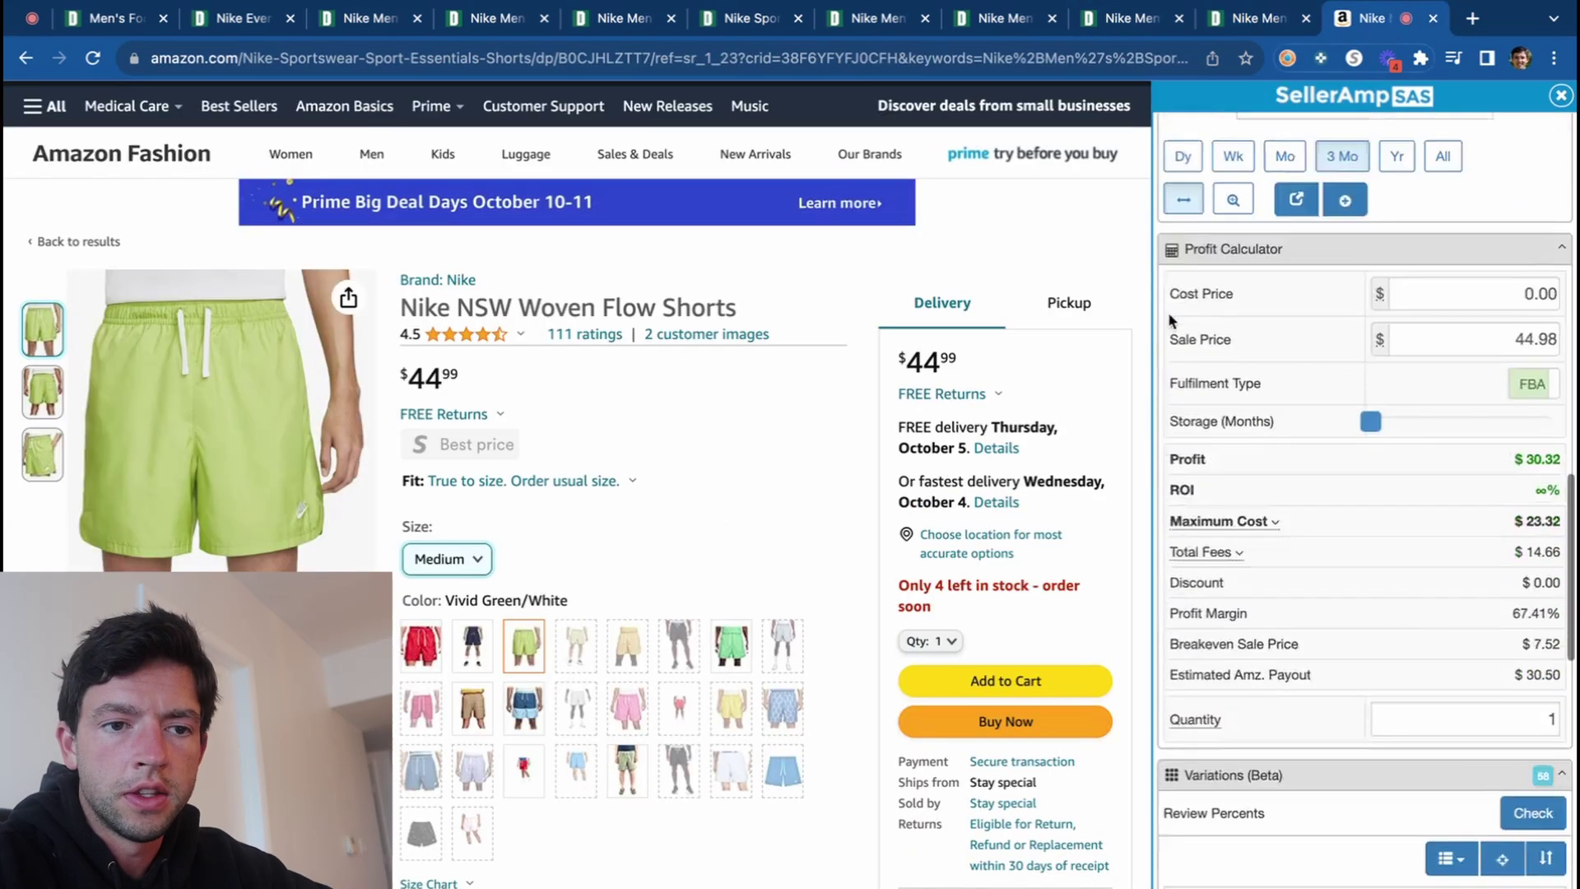
{"action": "left_click", "coordinate": [1222, 347]}
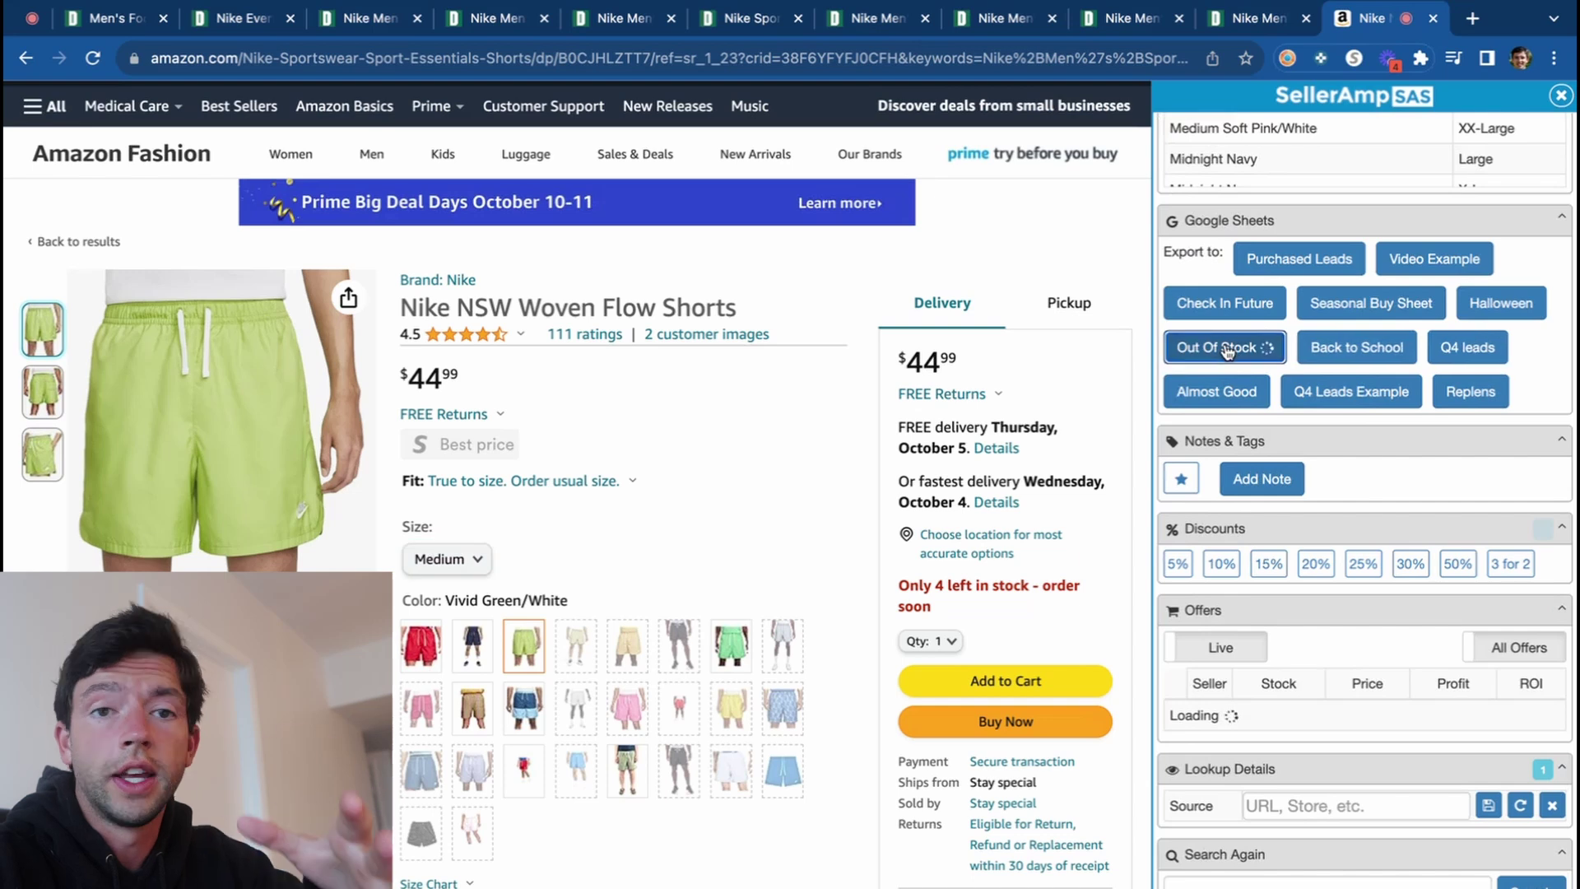
{"action": "scroll", "coordinate": [1226, 352], "scroll_direction": "up", "scroll_amount": 15}
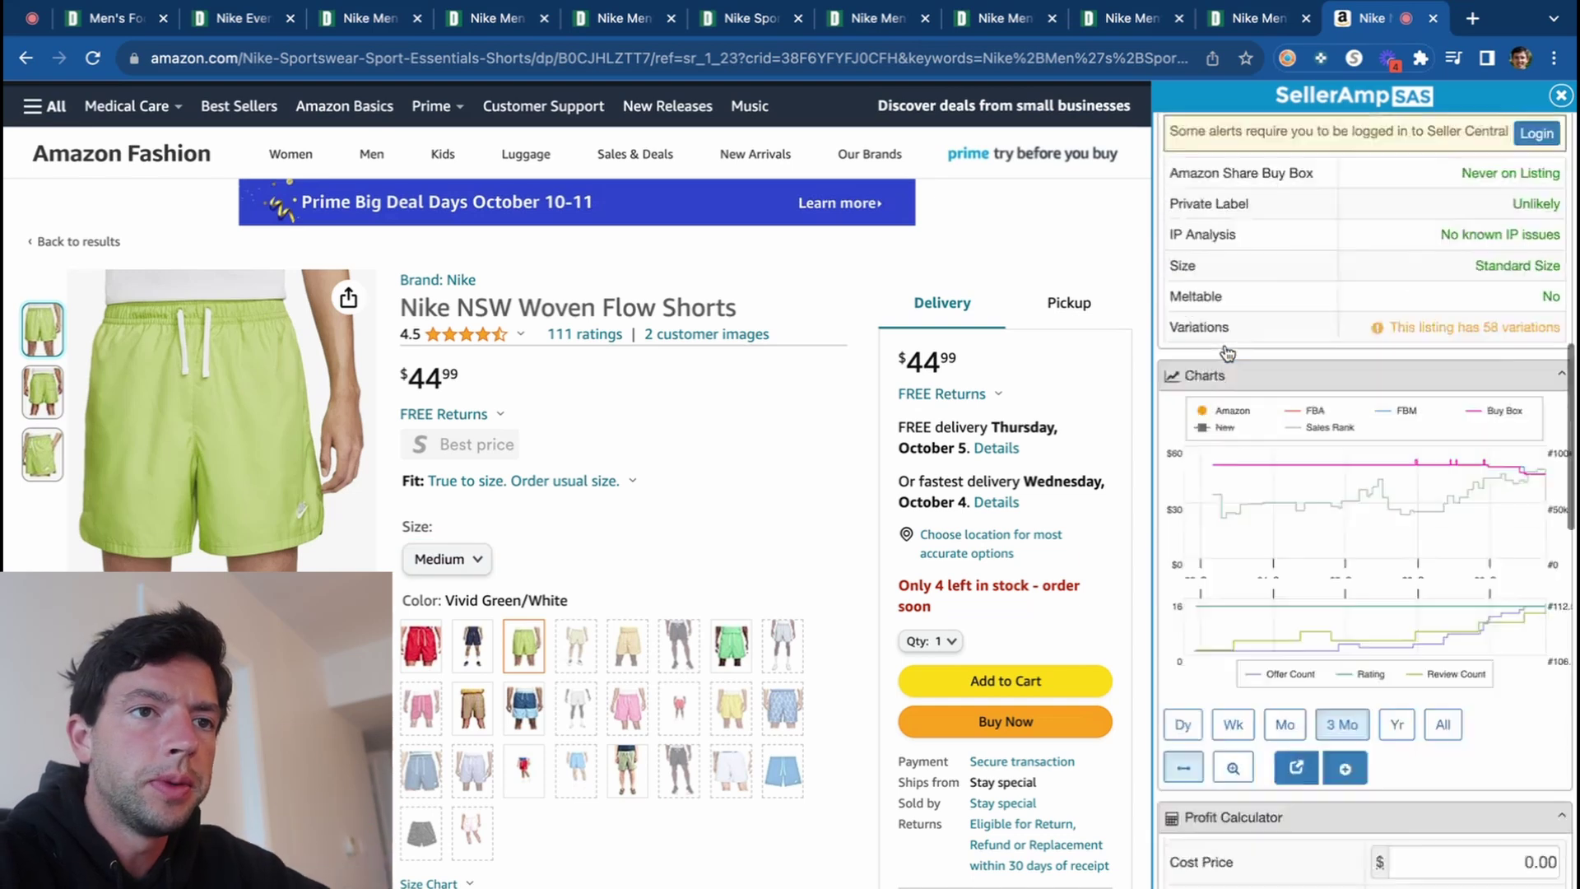
Select Vivid Green in size XXL at Dick's and the matching XX-Large on the Amazon listing to compare prices.
{"action": "left_click", "coordinate": [1263, 18]}
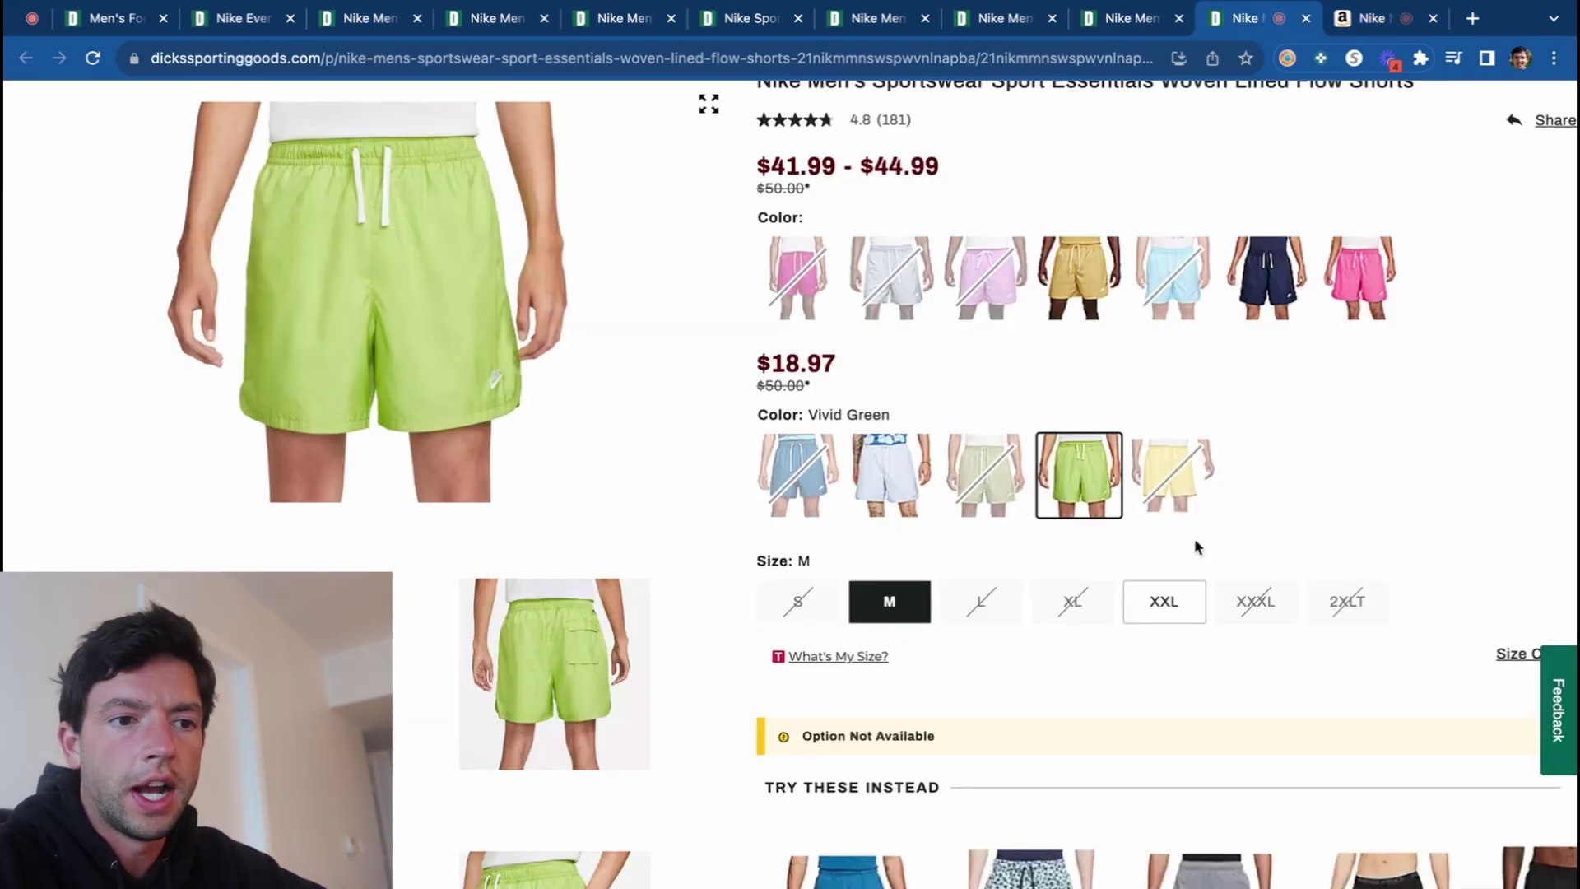
{"action": "left_click", "coordinate": [1163, 601]}
{"action": "left_click", "coordinate": [1339, 24]}
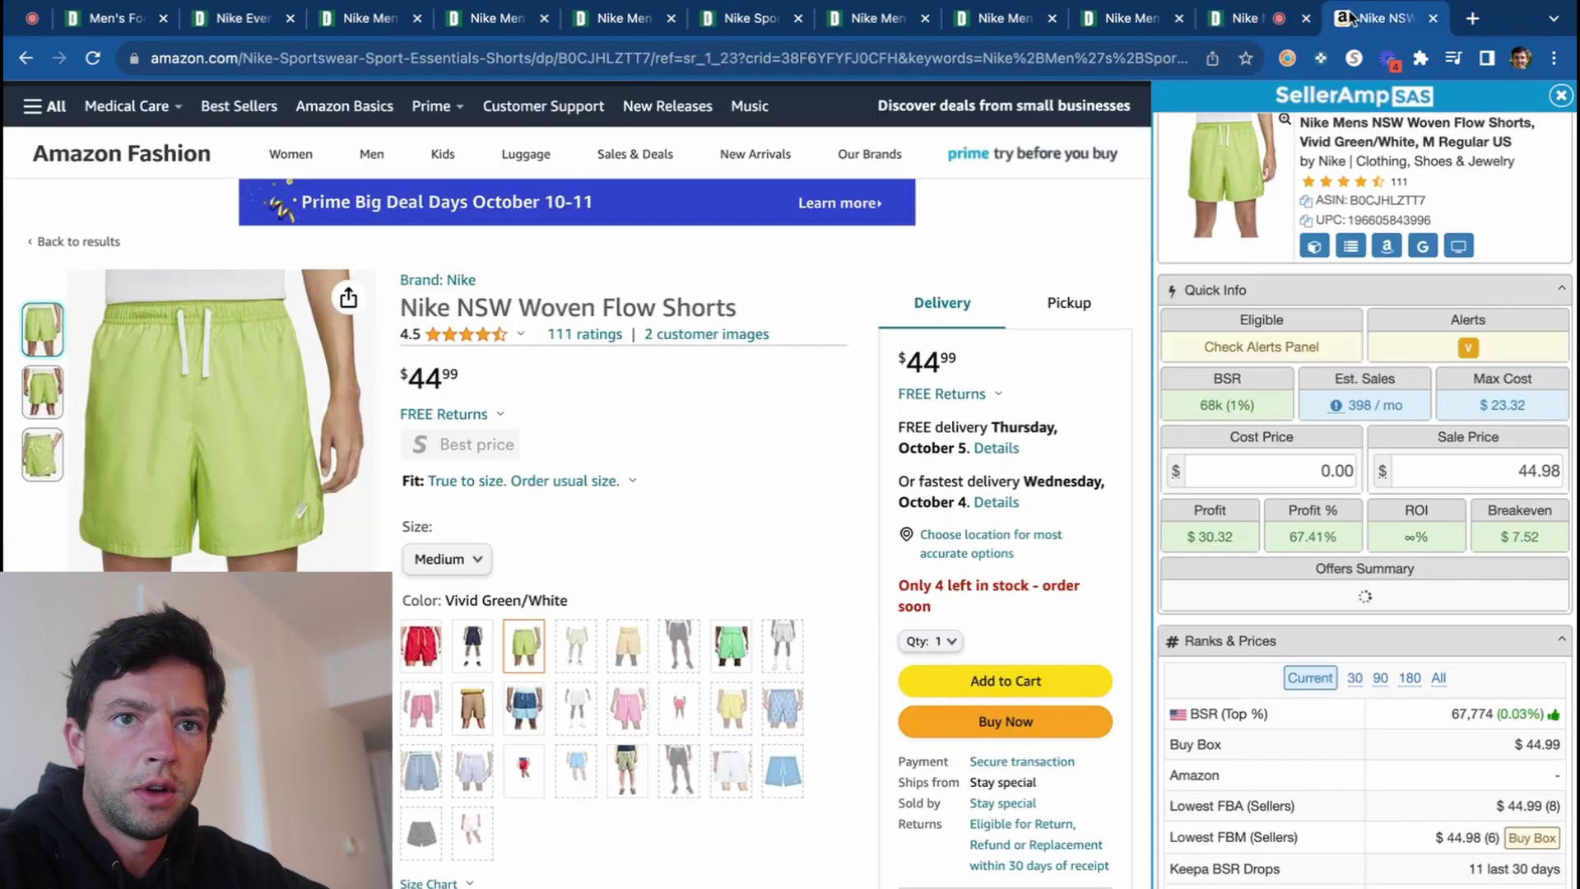
{"action": "left_click", "coordinate": [449, 561]}
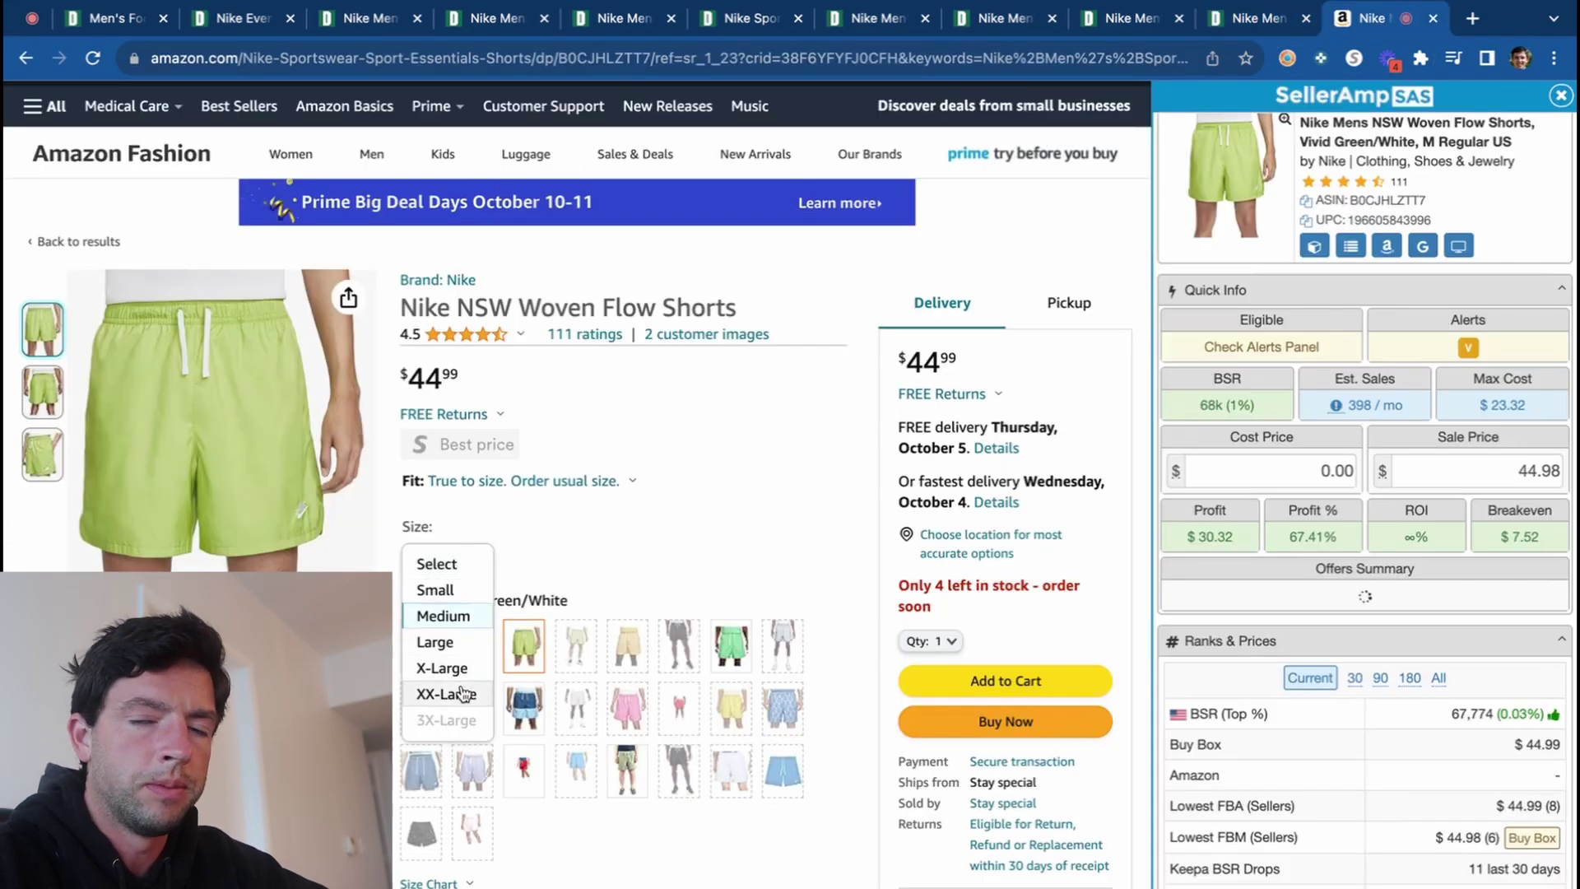
{"action": "left_click", "coordinate": [455, 694]}
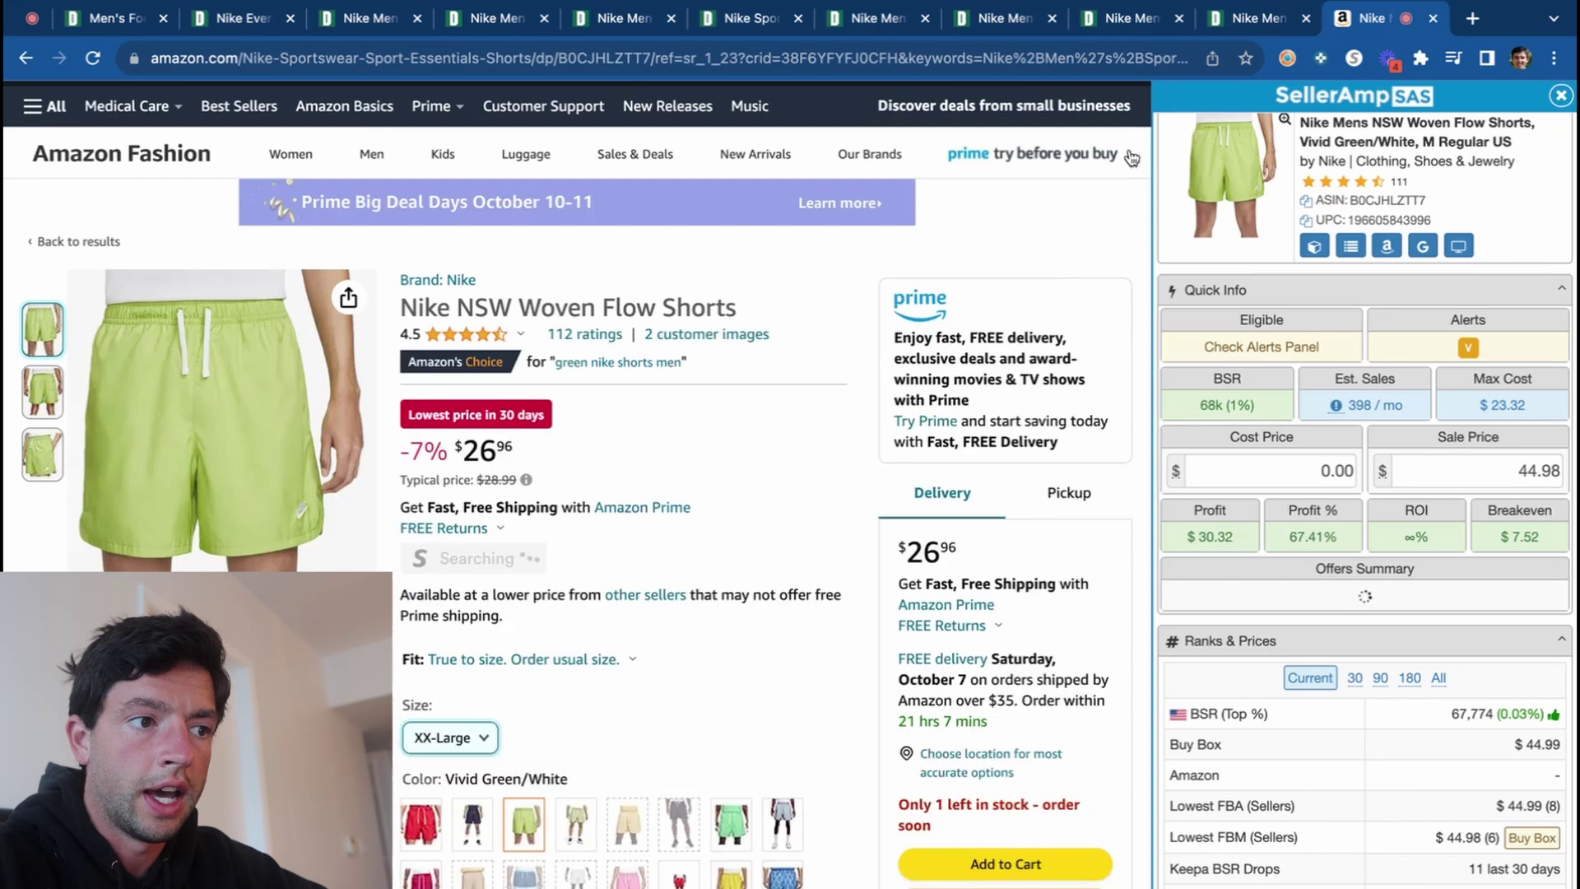
Examine the email sign-up discount offer at the end of the Dick's flow shorts page and return to the product.
{"action": "left_click", "coordinate": [1228, 25]}
{"action": "scroll", "coordinate": [280, 494], "scroll_direction": "down", "scroll_amount": 20}
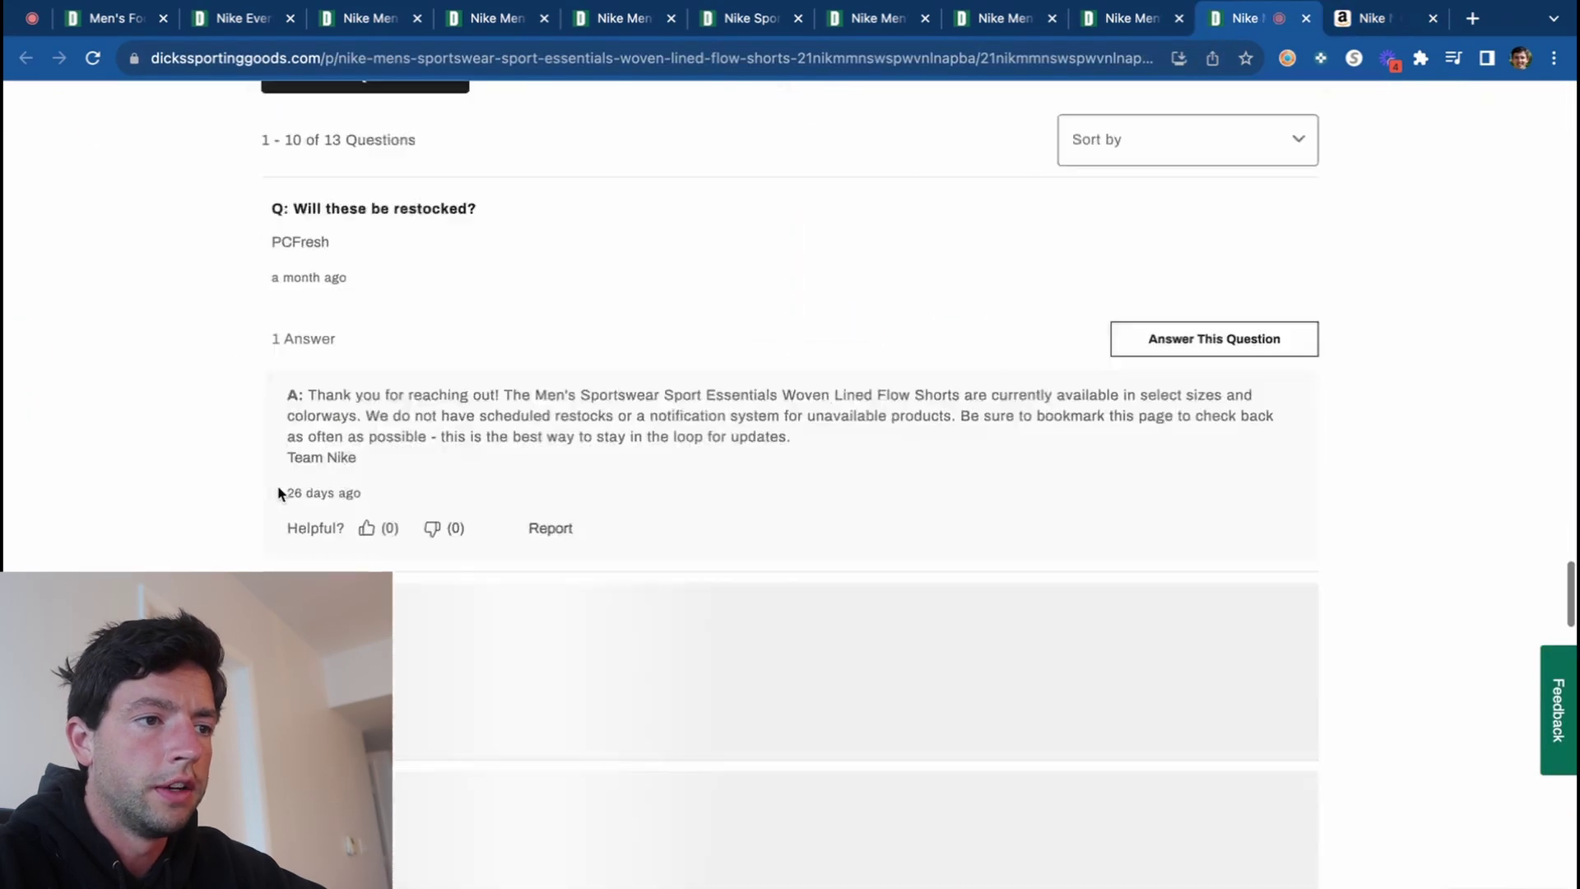
{"action": "scroll", "coordinate": [142, 315], "scroll_direction": "up", "scroll_amount": 3}
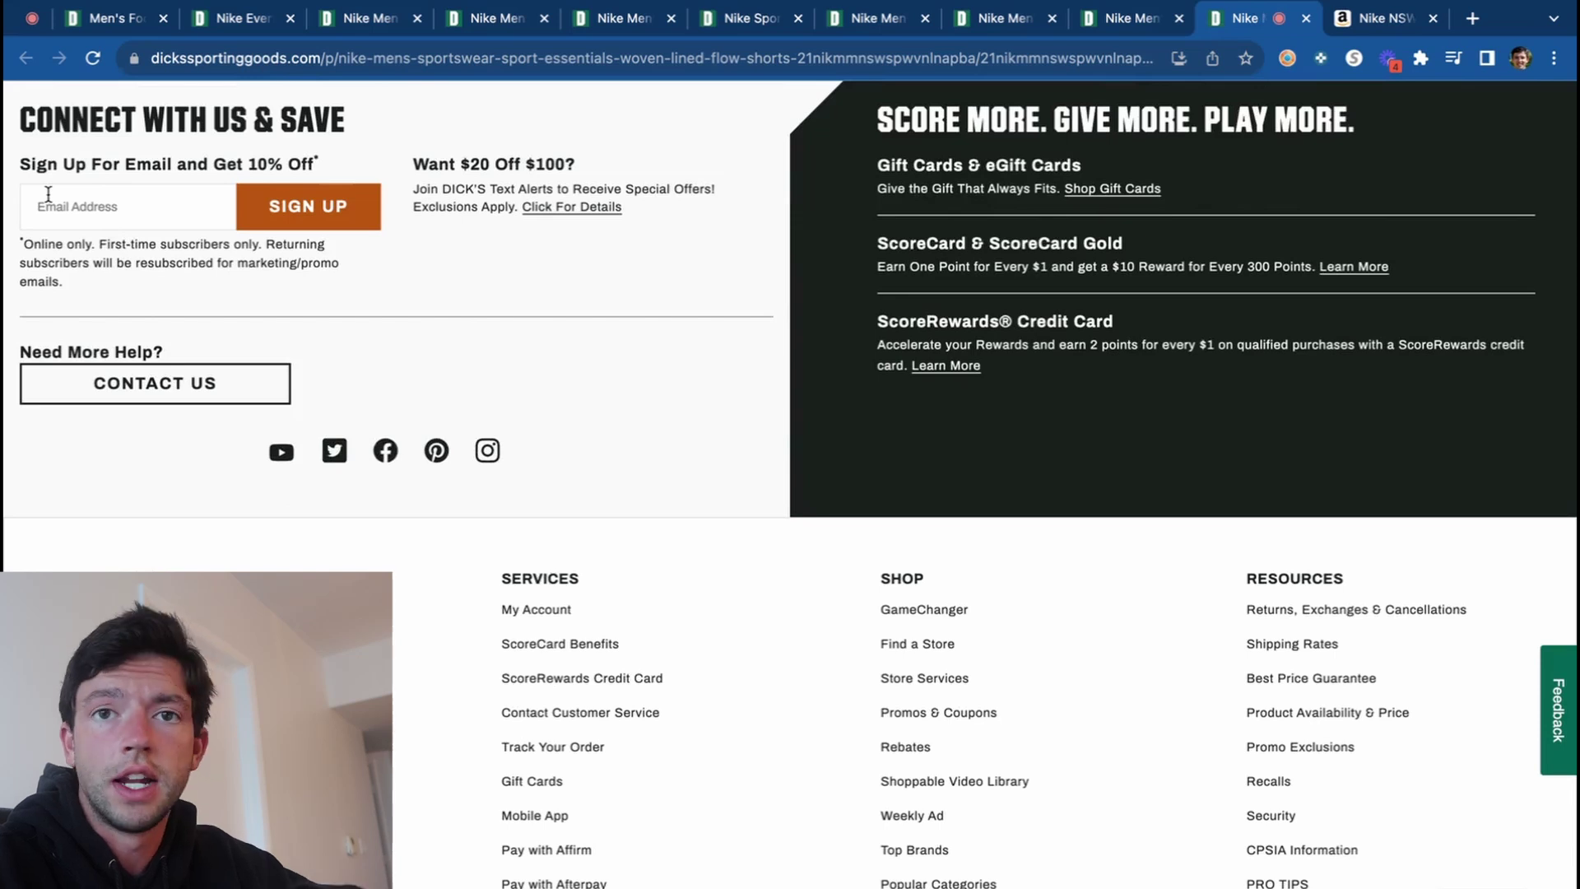
{"action": "scroll", "coordinate": [47, 194], "scroll_direction": "up", "scroll_amount": 20}
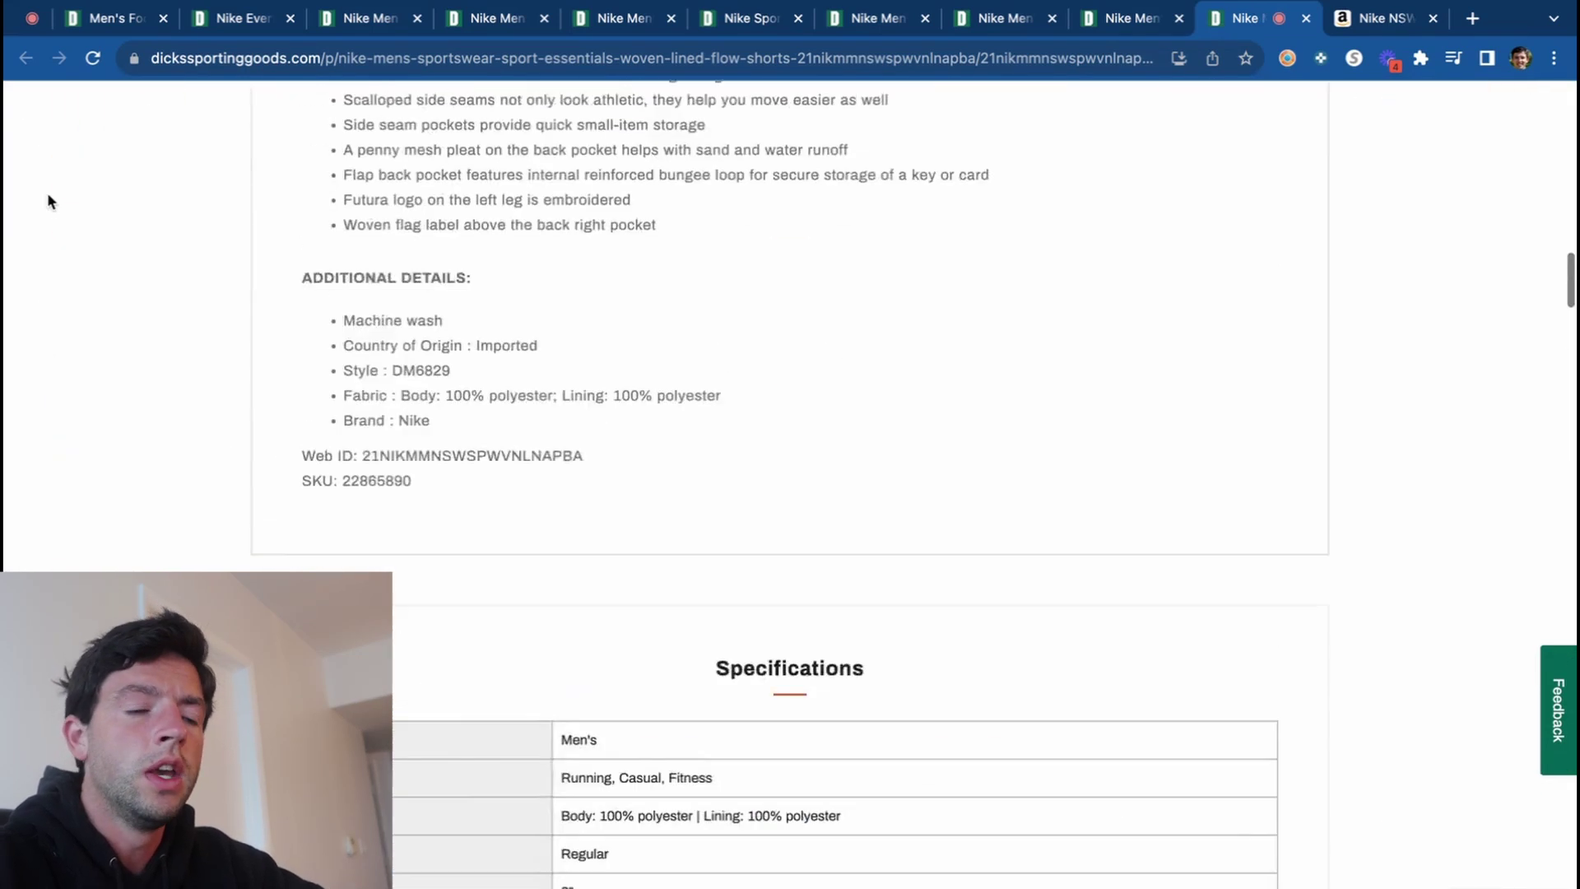
{"action": "scroll", "coordinate": [1305, 354], "scroll_direction": "up", "scroll_amount": 3}
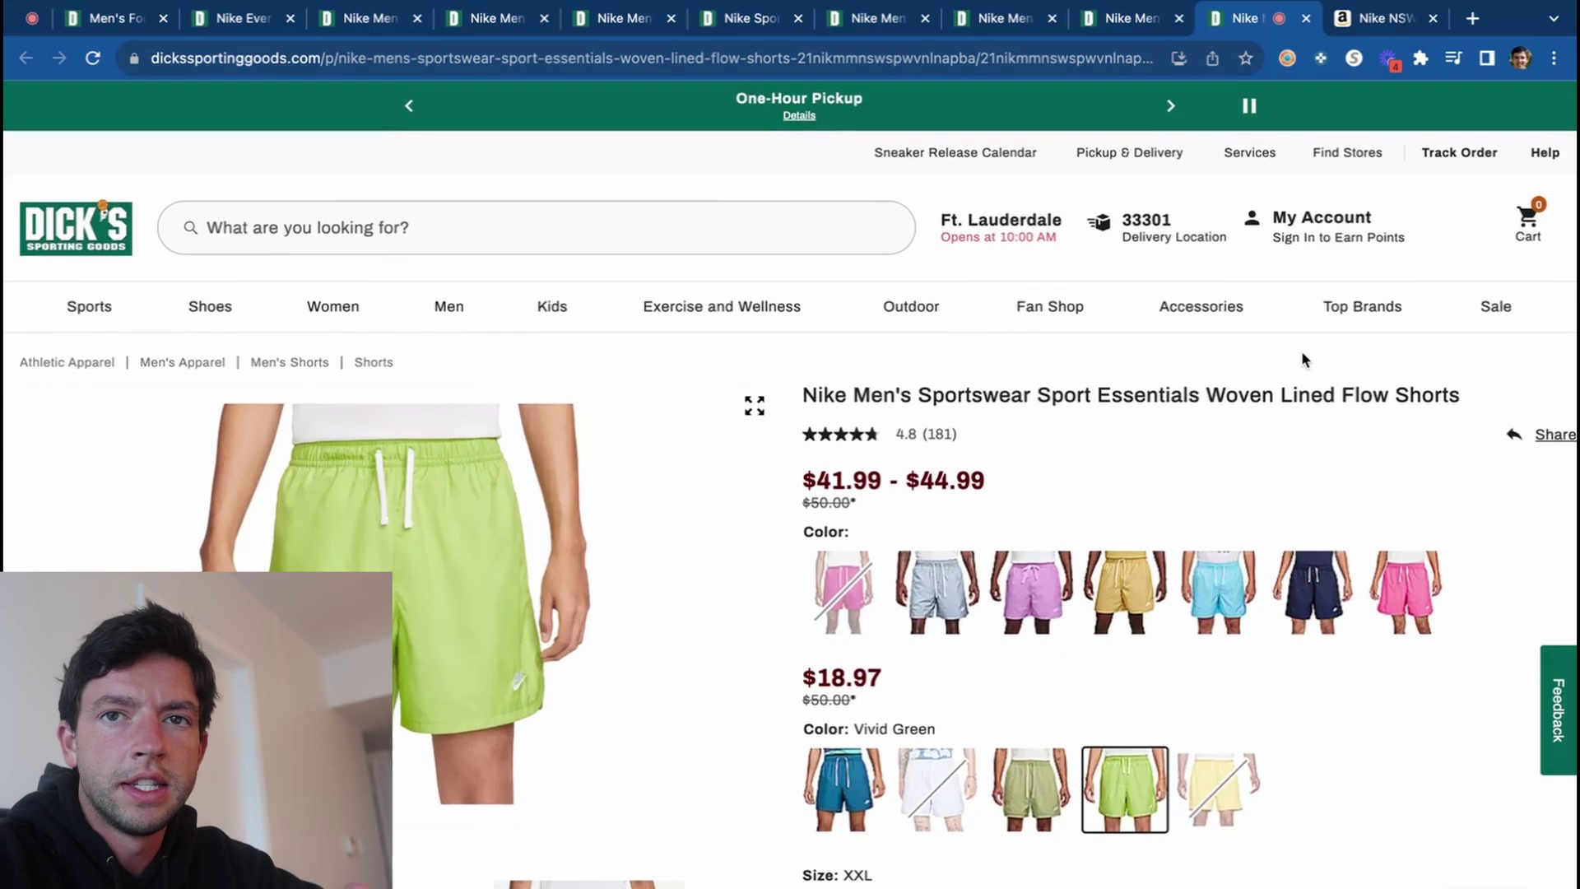
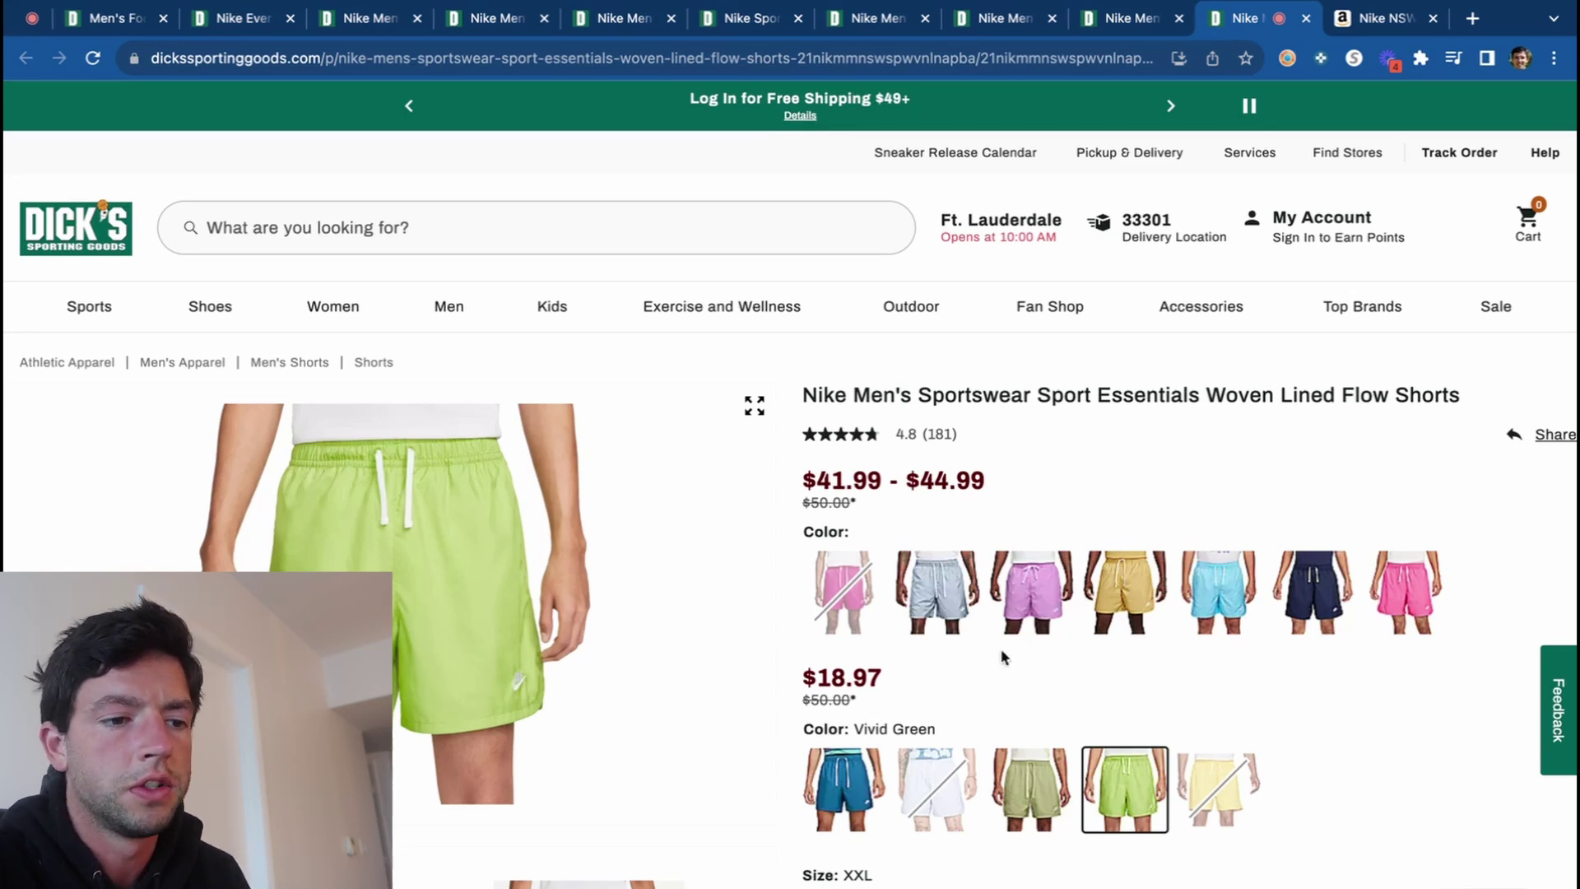
View the Dk Marina Blue flow shorts, close their Dick's page, and select XXL for the Black/White 8" Dri-FIT Epic Training Shorts.
{"action": "left_click", "coordinate": [844, 789]}
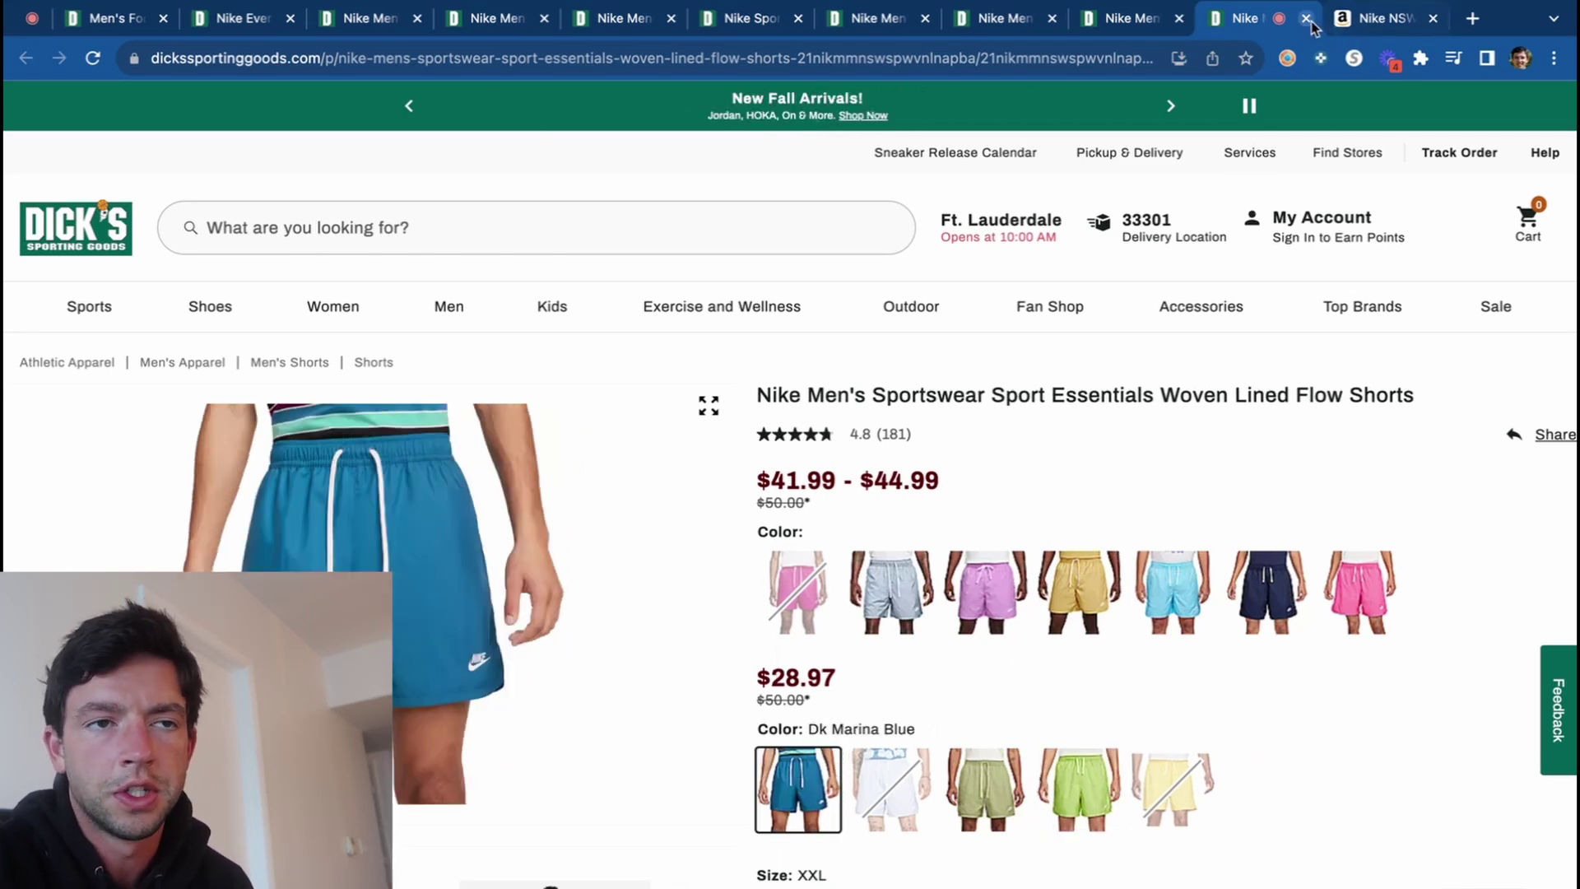
{"action": "left_click", "coordinate": [1304, 22]}
{"action": "left_click", "coordinate": [1103, 28]}
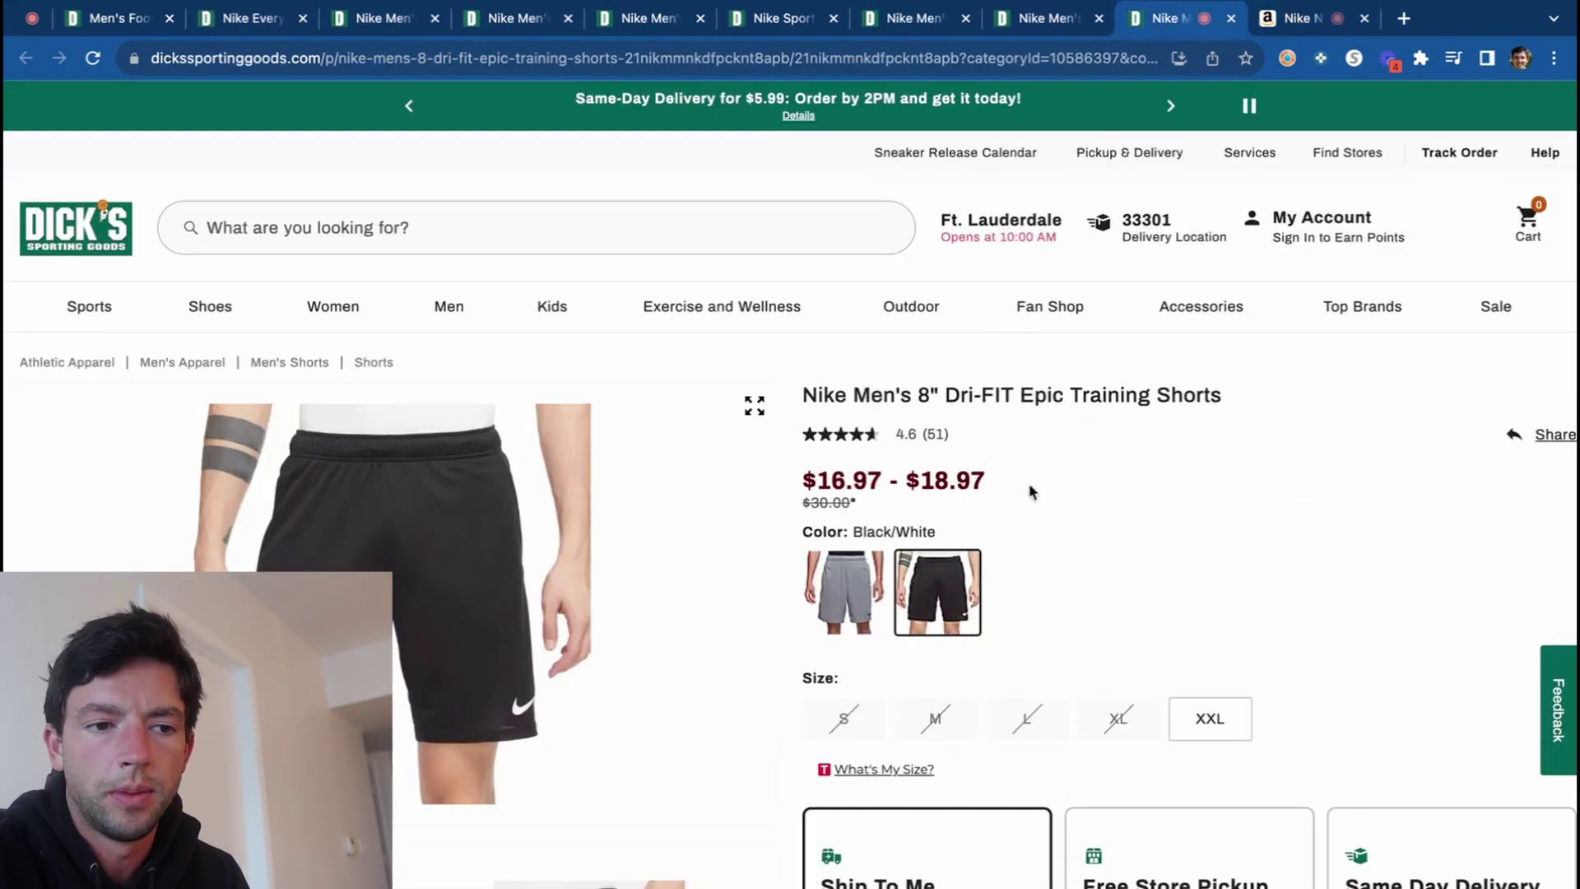
{"action": "left_click", "coordinate": [1207, 721]}
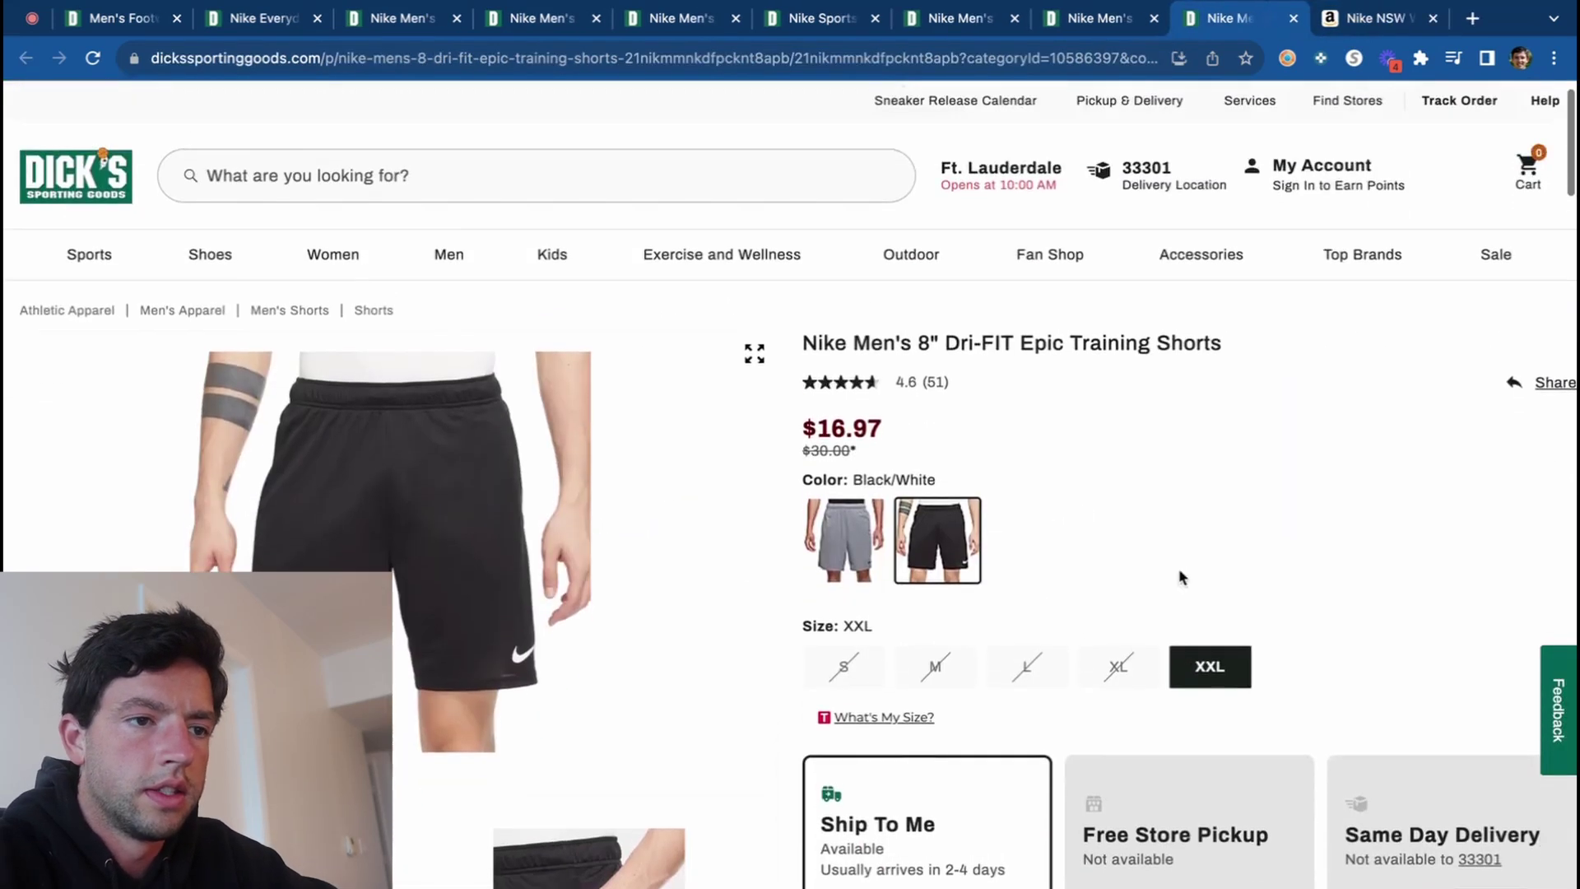
Copy the name of the 8" Dri-FIT Epic Training Shorts from Dick's and search Amazon for it.
{"action": "left_click_drag", "start_coordinate": [1220, 387], "coordinate": [808, 414]}
{"action": "key", "text": "ctrl+c"}
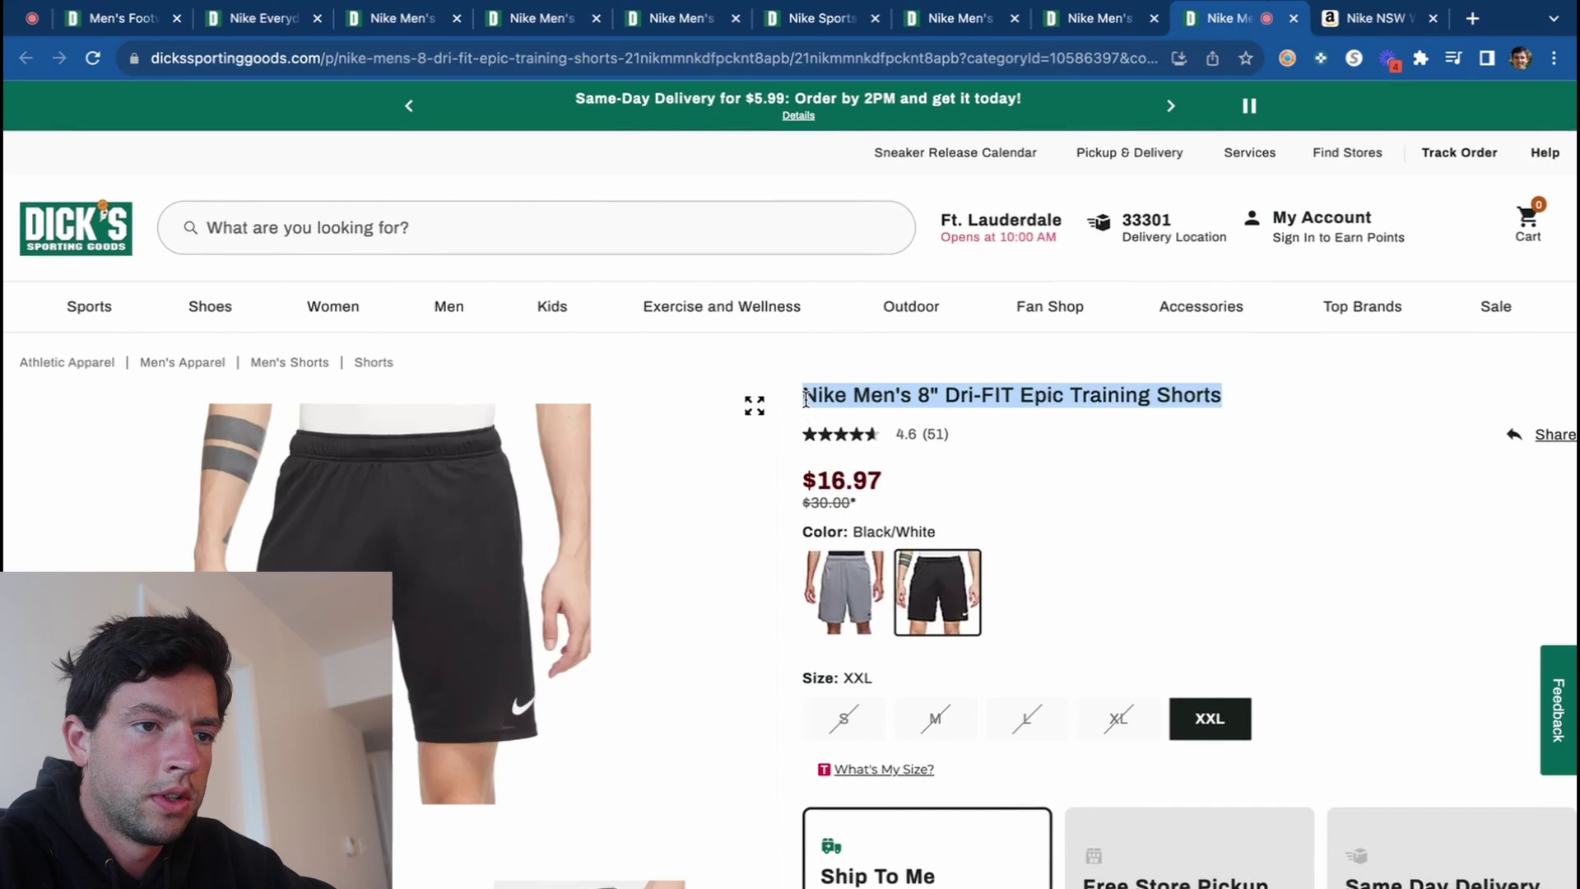
{"action": "left_click", "coordinate": [1374, 18]}
{"action": "triple_click", "coordinate": [614, 113]}
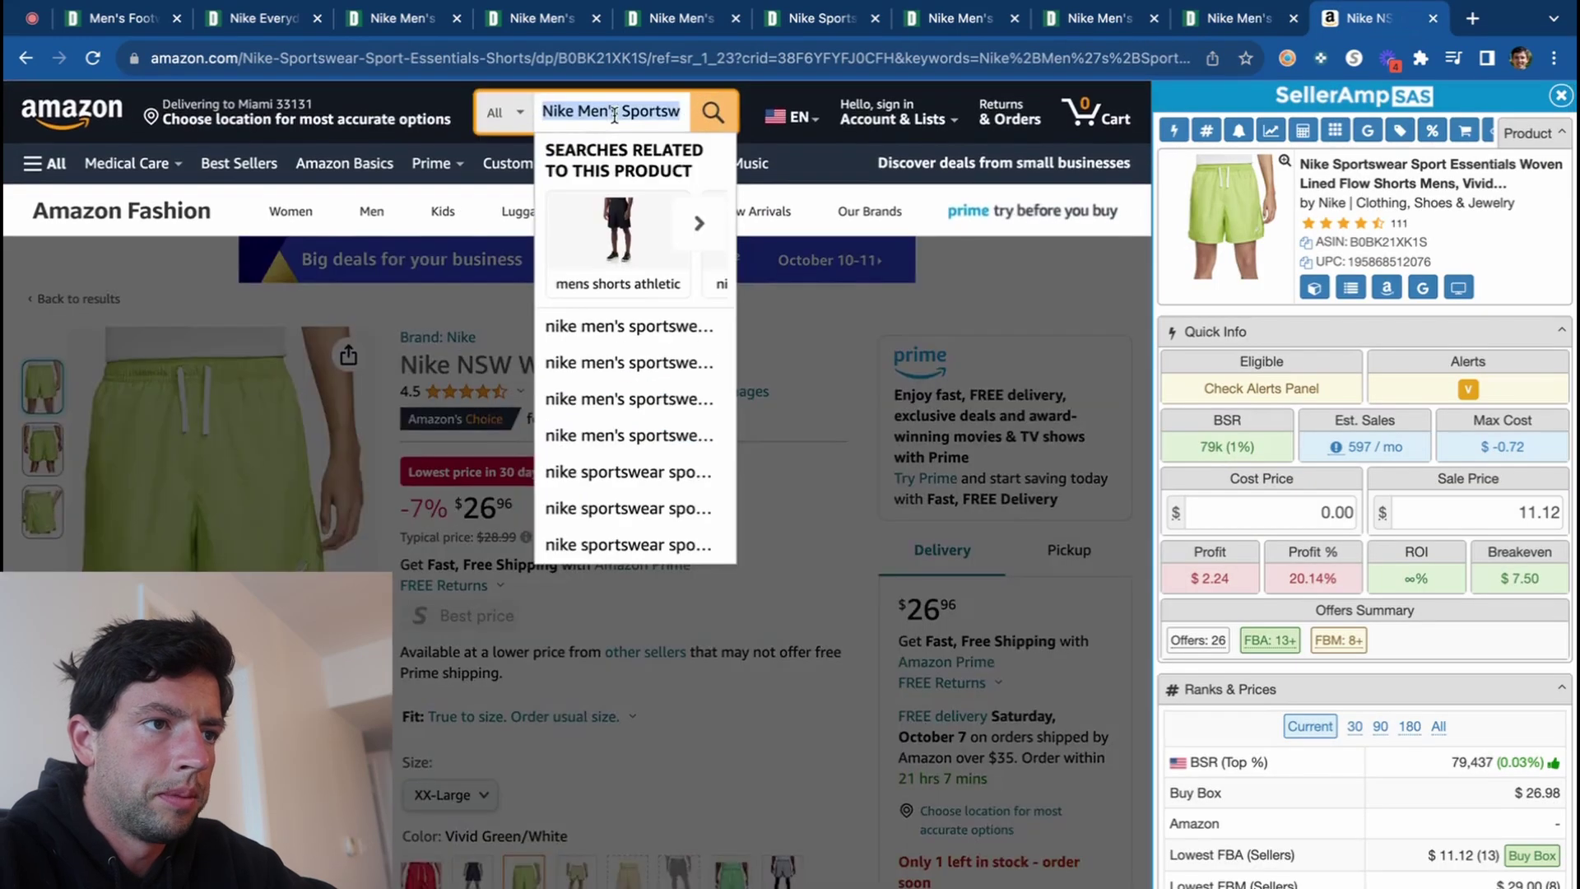
{"action": "key", "text": "ctrl+v"}
{"action": "key", "text": "Return"}
Check the training shorts' price at Dick's and open the matching black Nike training shorts from the Amazon results.
{"action": "left_click", "coordinate": [1267, 20]}
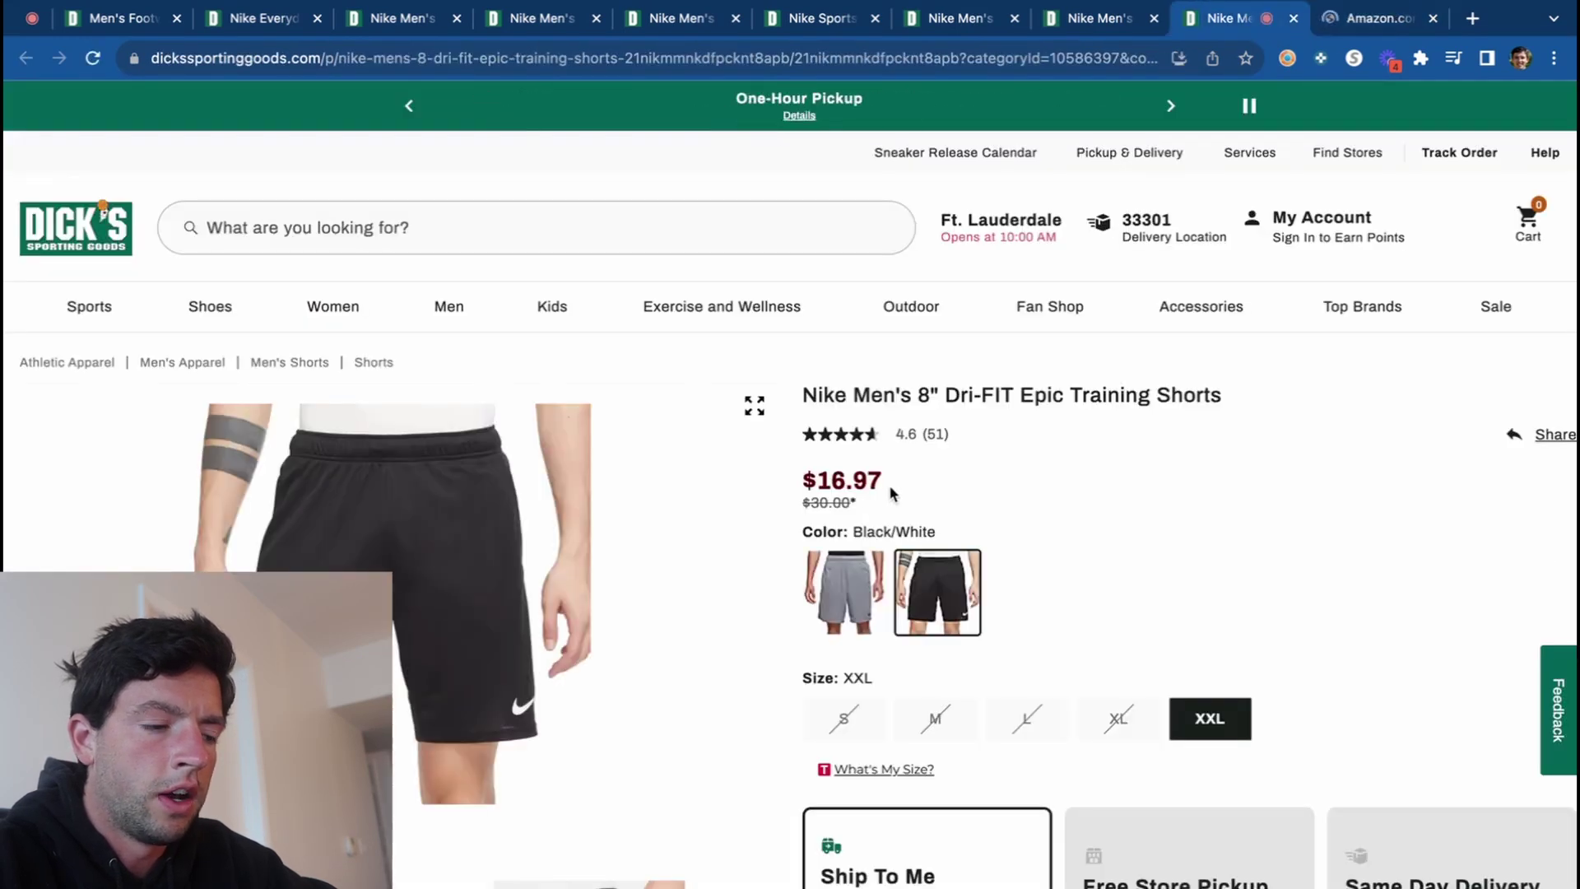
{"action": "left_click", "coordinate": [1414, 21]}
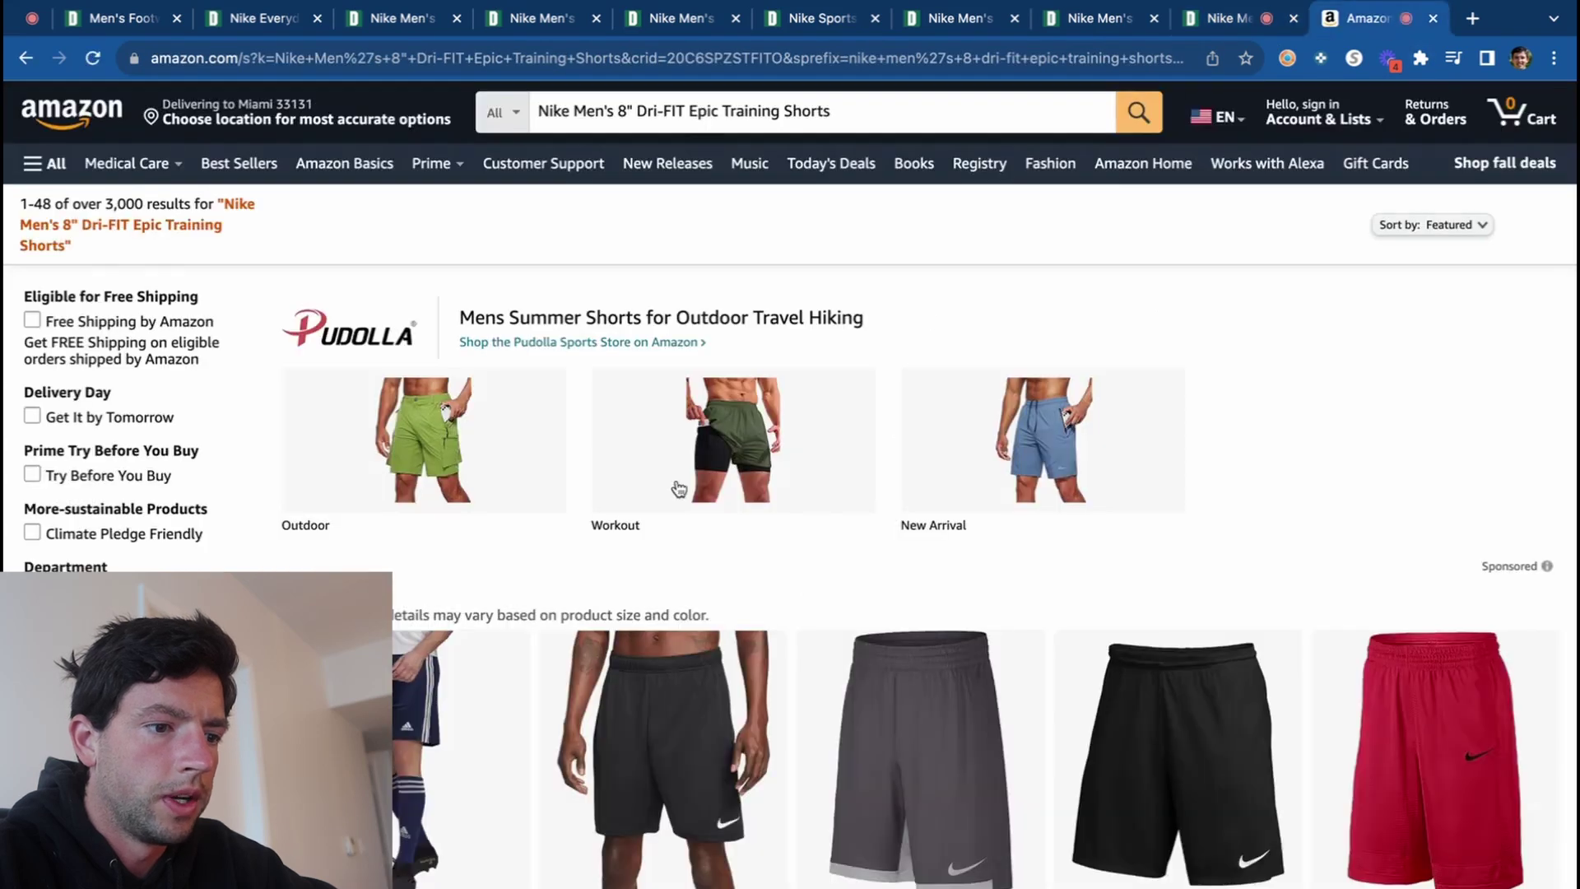
{"action": "scroll", "coordinate": [676, 502], "scroll_direction": "down", "scroll_amount": 3}
{"action": "left_click", "coordinate": [677, 507]}
Recheck the Dick's price and set SellerAmp's cost price to 16.97 for the XX-Large Black/White training shorts on Amazon.
{"action": "left_click", "coordinate": [1235, 18]}
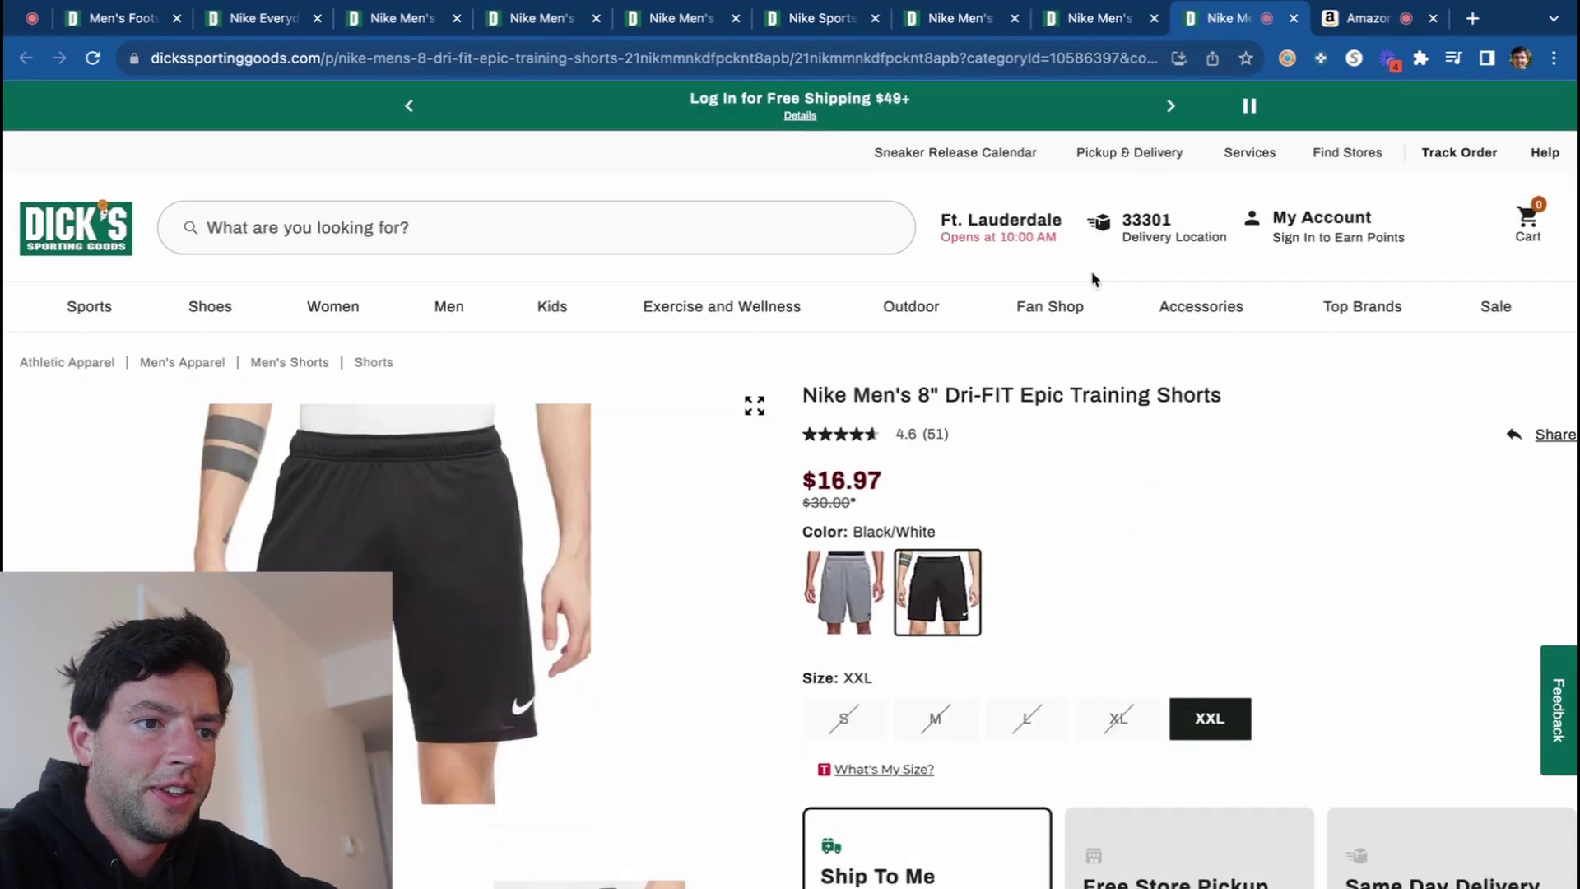
{"action": "left_click", "coordinate": [1372, 20]}
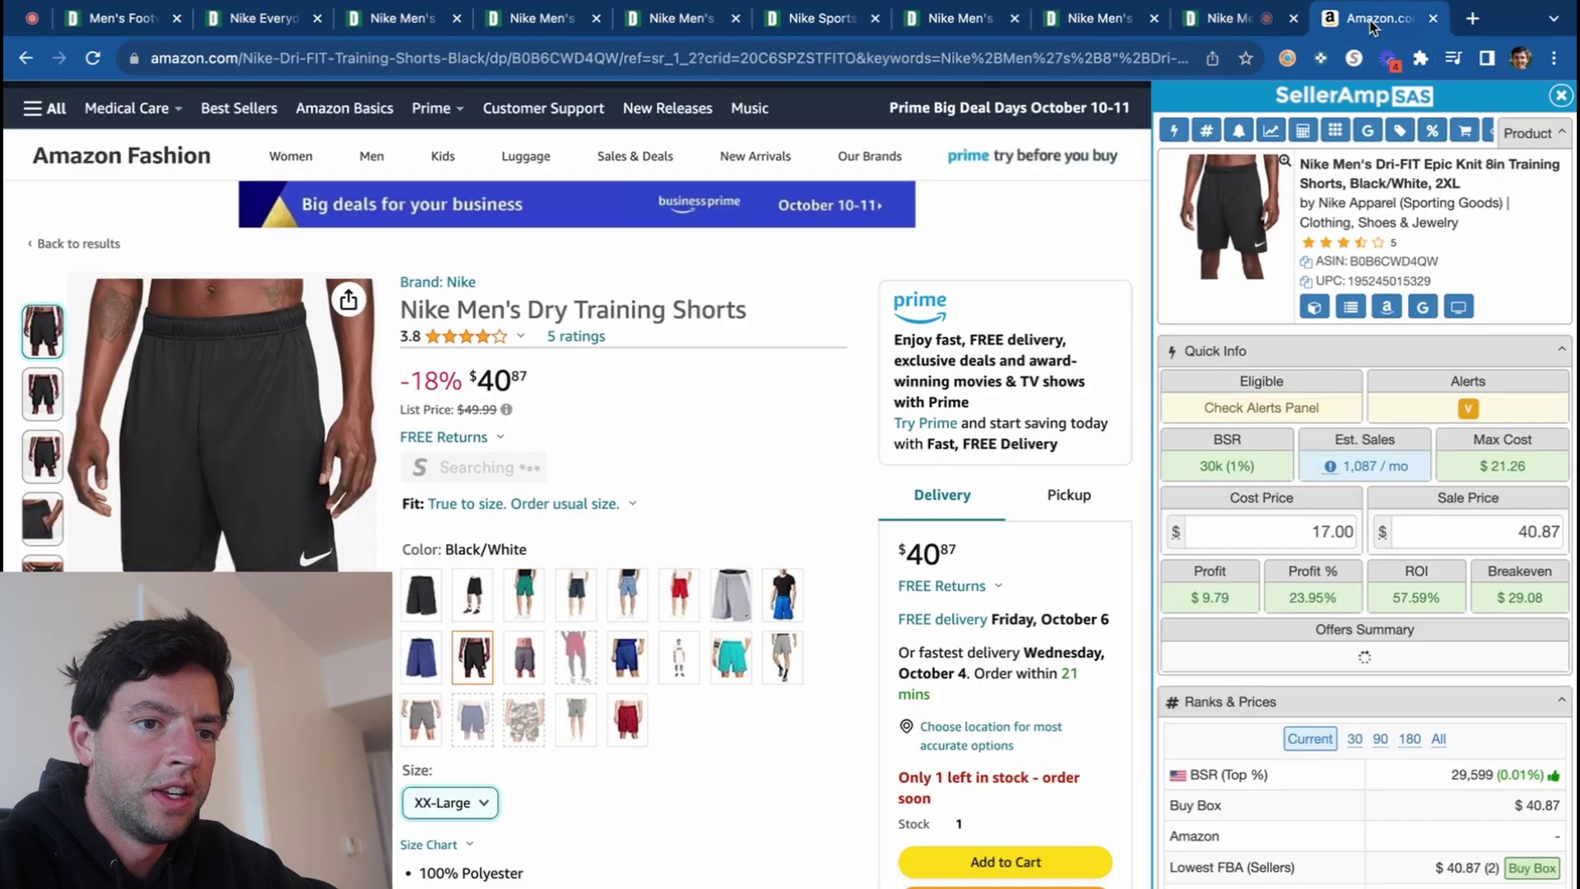
{"action": "left_click", "coordinate": [1290, 529]}
{"action": "type", "text": "16.97"}
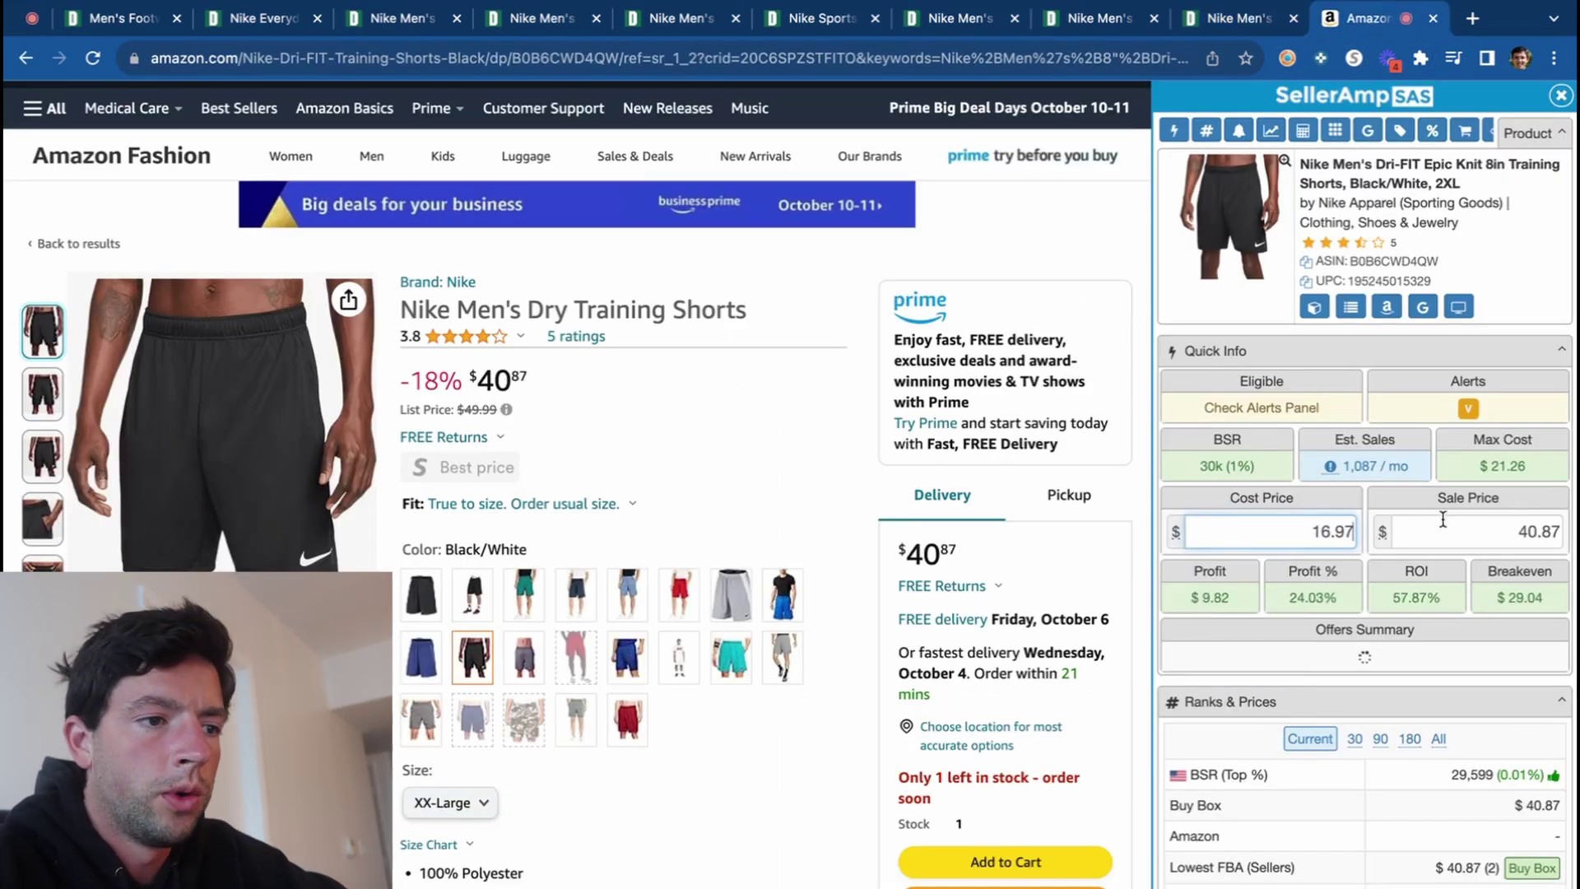
Check the training shorts' one-month Keepa history to set SellerAmp's sale price to 45, and close their Dick's page.
{"action": "scroll", "coordinate": [688, 483], "scroll_direction": "down", "scroll_amount": 10}
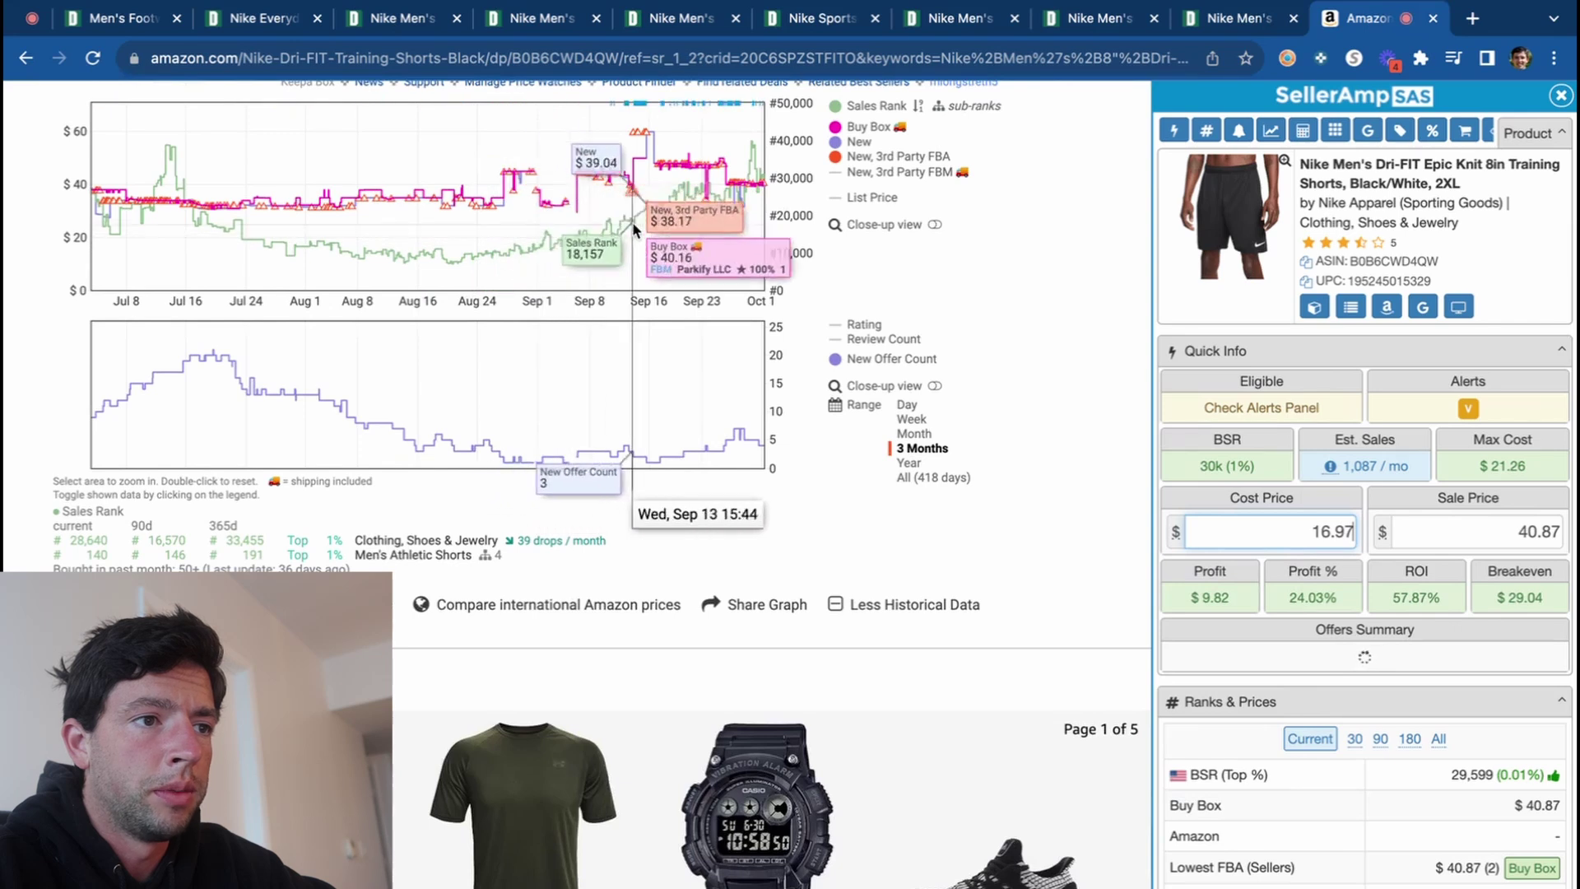
{"action": "left_click", "coordinate": [913, 434]}
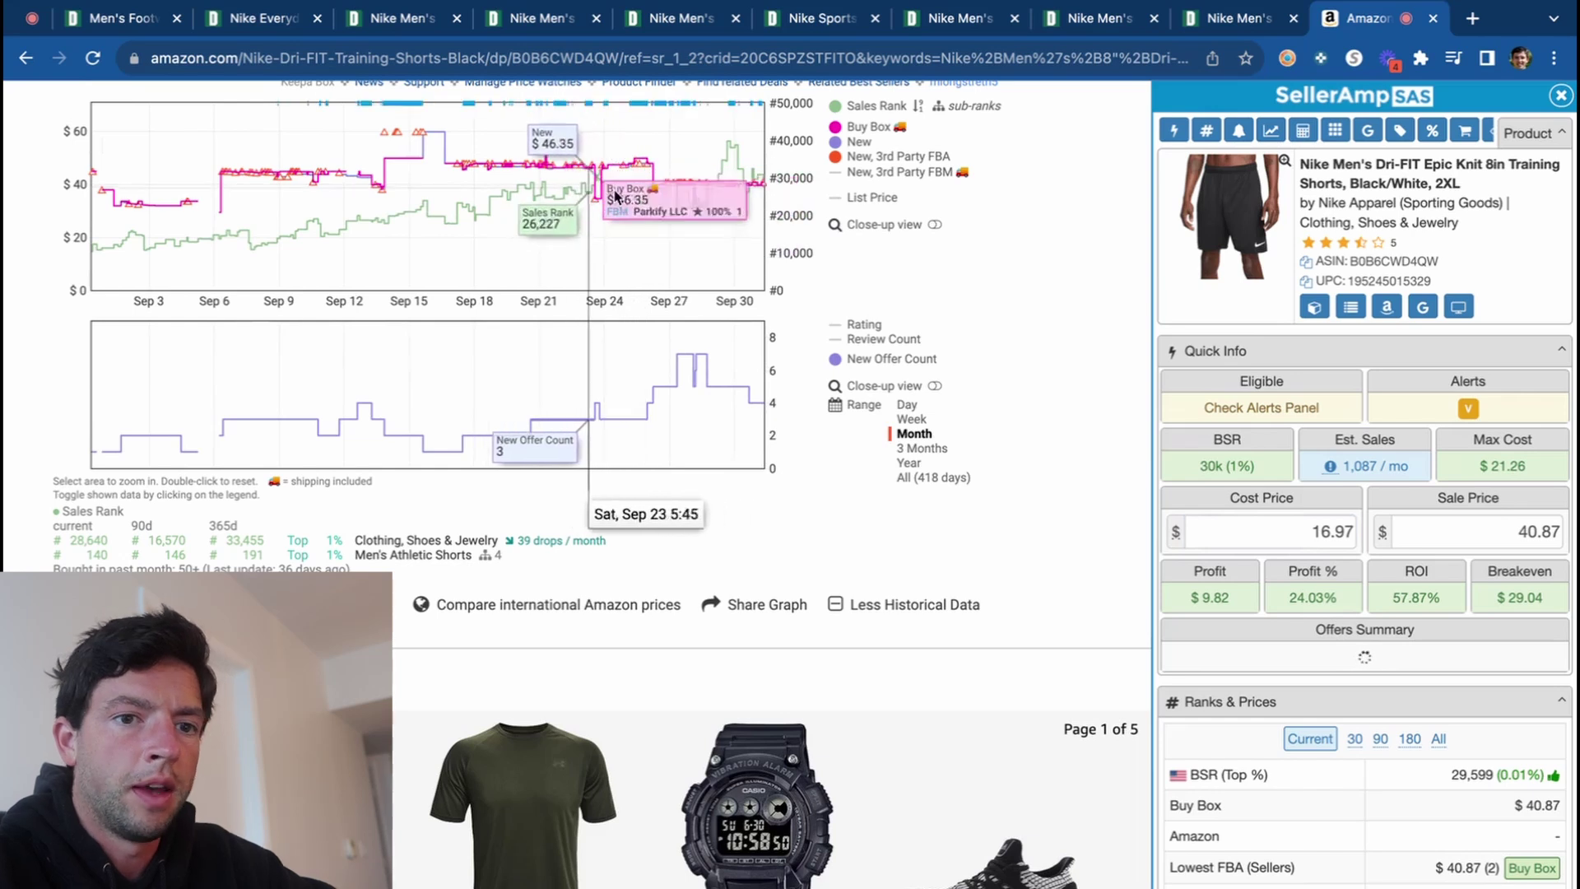
{"action": "type", "text": "45"}
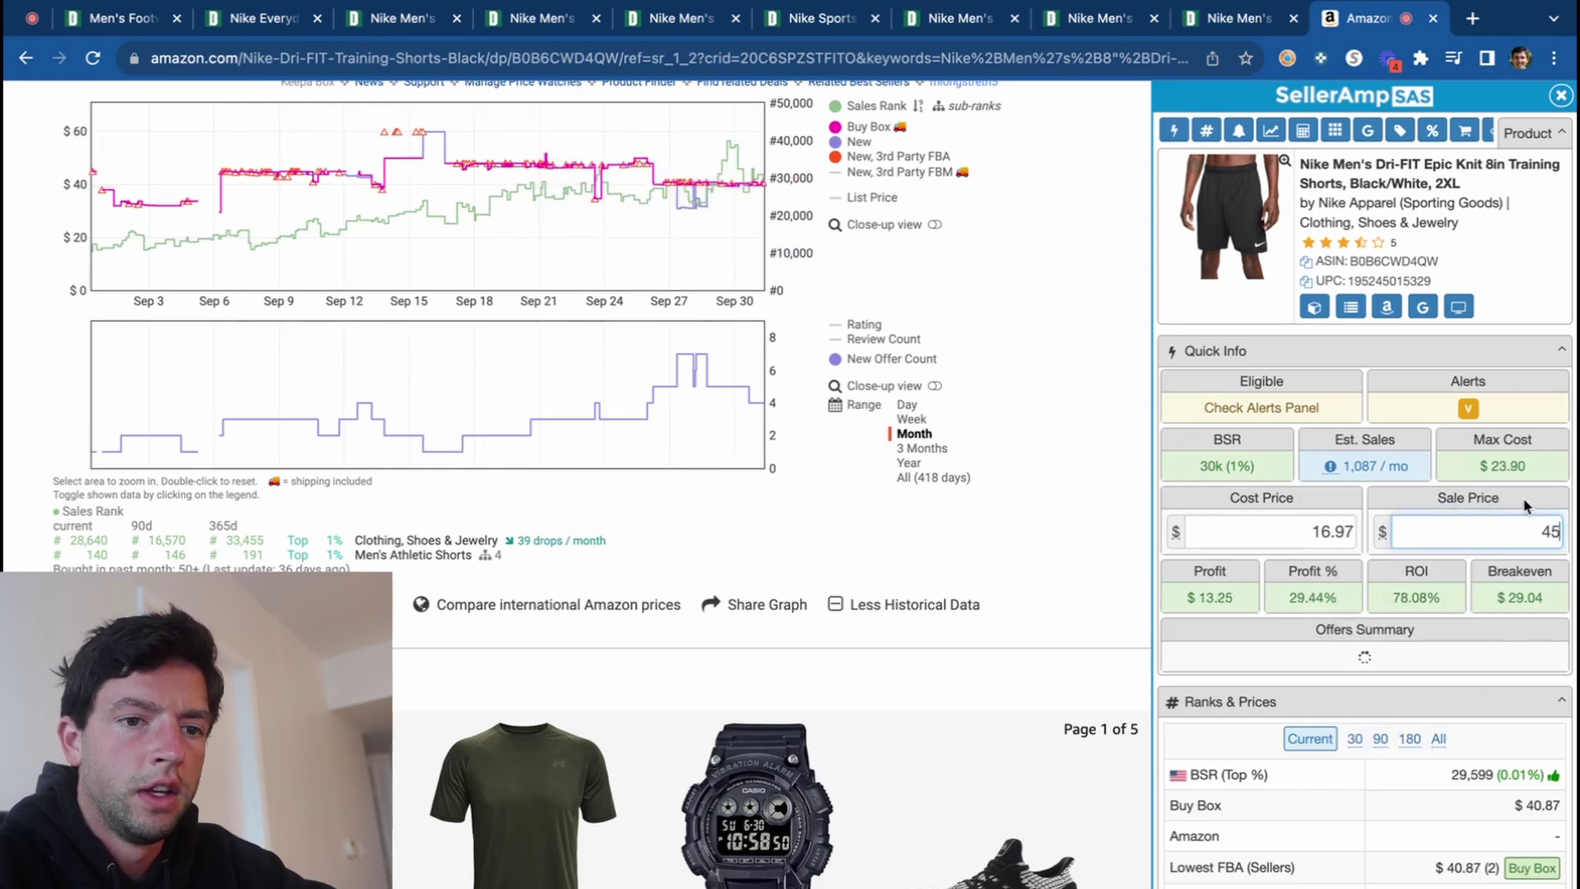
{"action": "left_click", "coordinate": [1294, 18]}
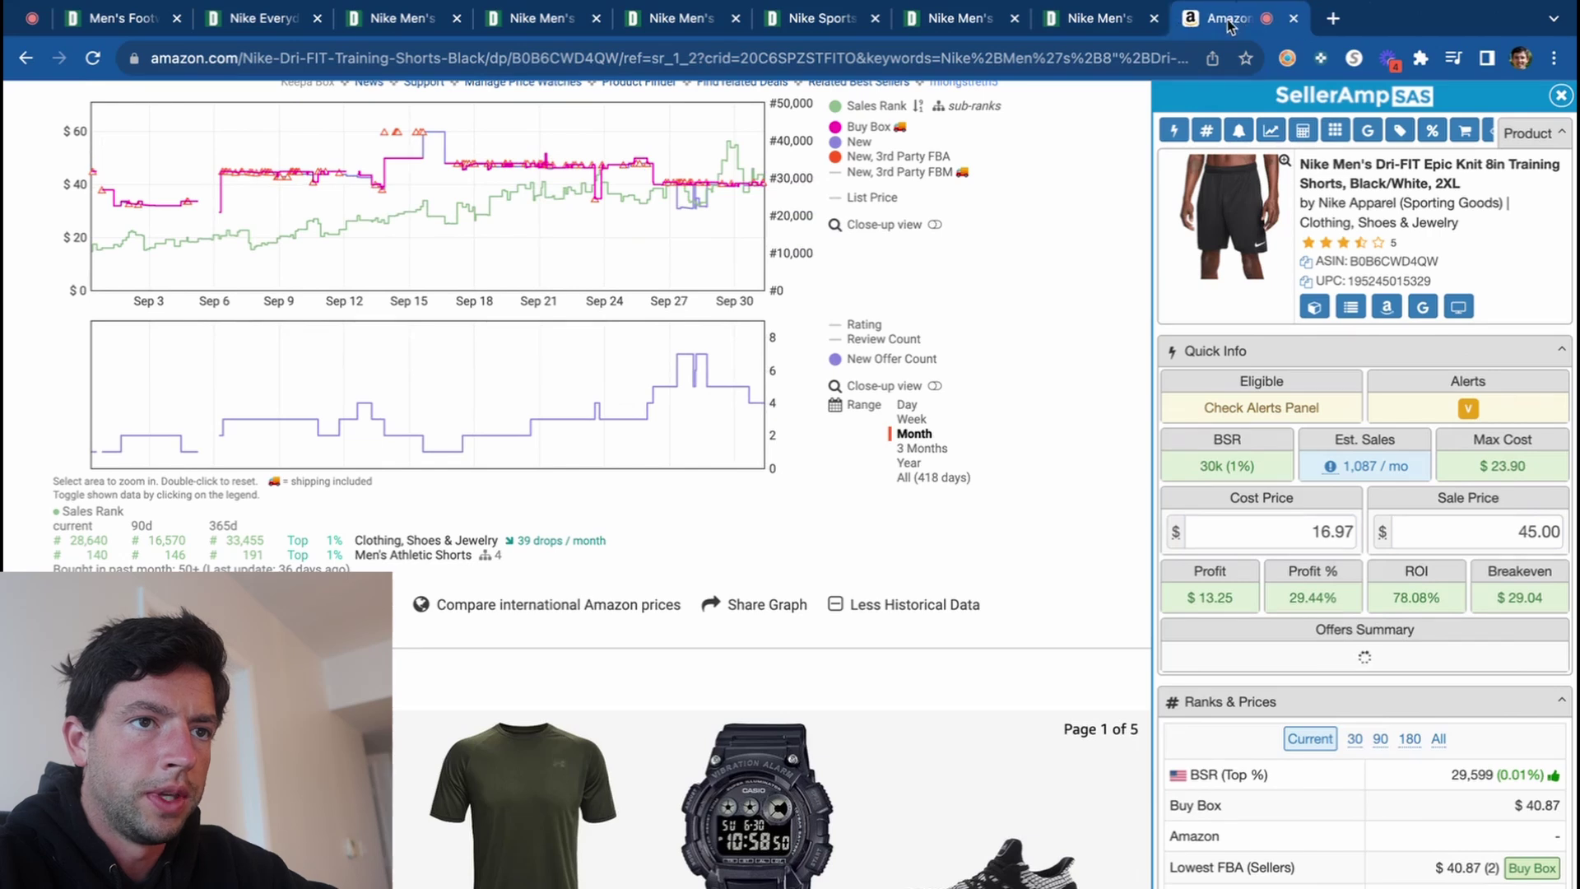
View the Dri-FIT Training Shorts 5.0 at Dick's in Iron Grey and Game Royal/Blue Void, and copy the product name.
{"action": "left_click", "coordinate": [1115, 24]}
{"action": "left_click", "coordinate": [1031, 580]}
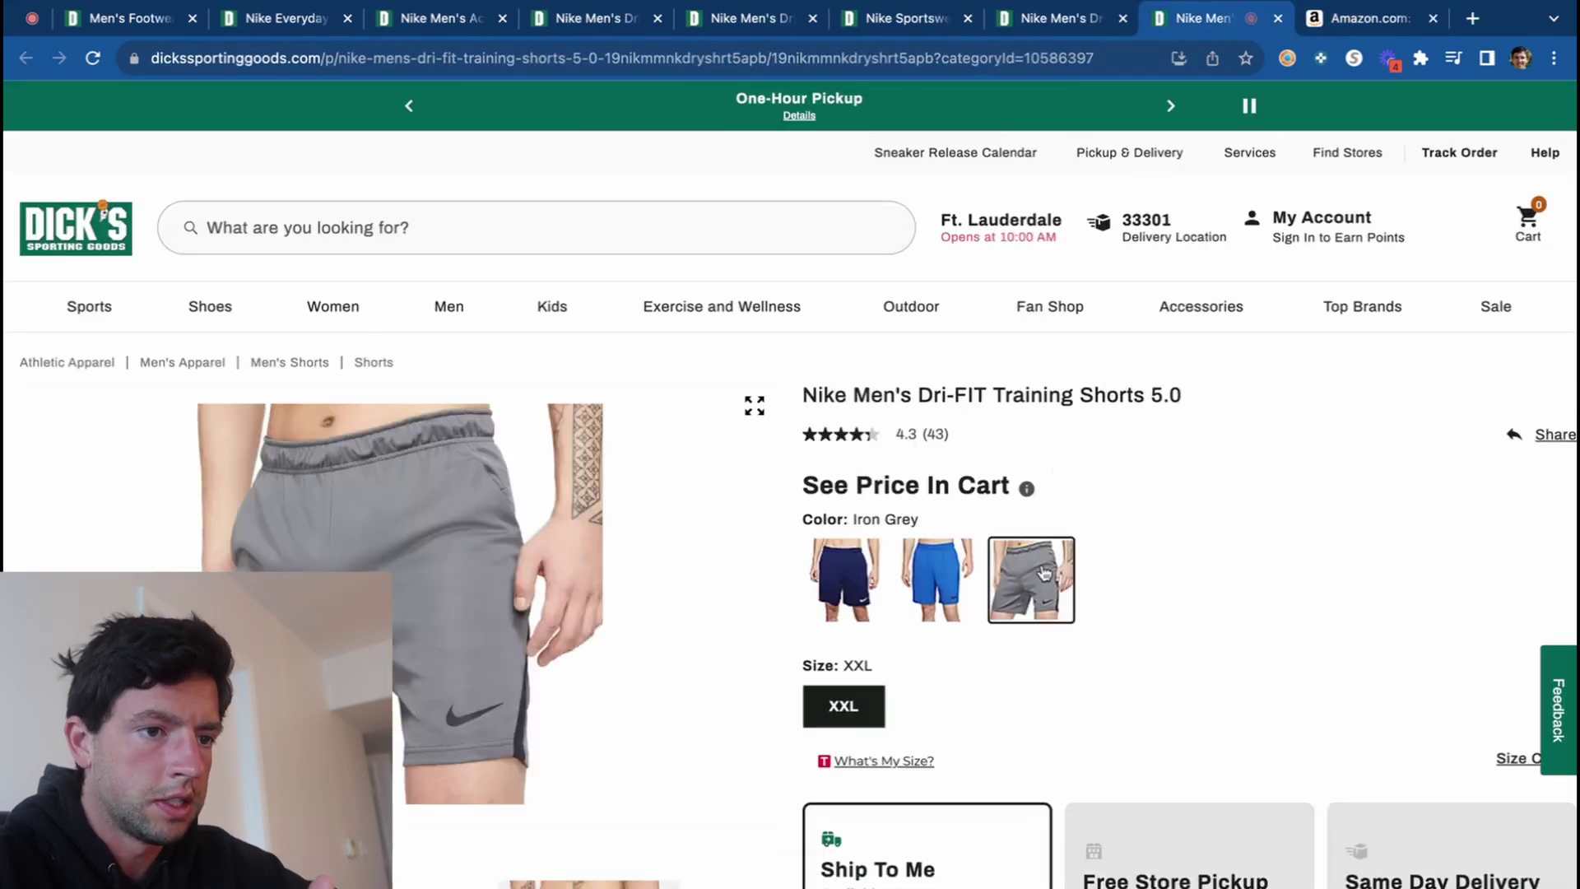
{"action": "scroll", "coordinate": [1041, 574], "scroll_direction": "down", "scroll_amount": 3}
{"action": "scroll", "coordinate": [1043, 571], "scroll_direction": "up", "scroll_amount": 2}
{"action": "left_click", "coordinate": [938, 451]}
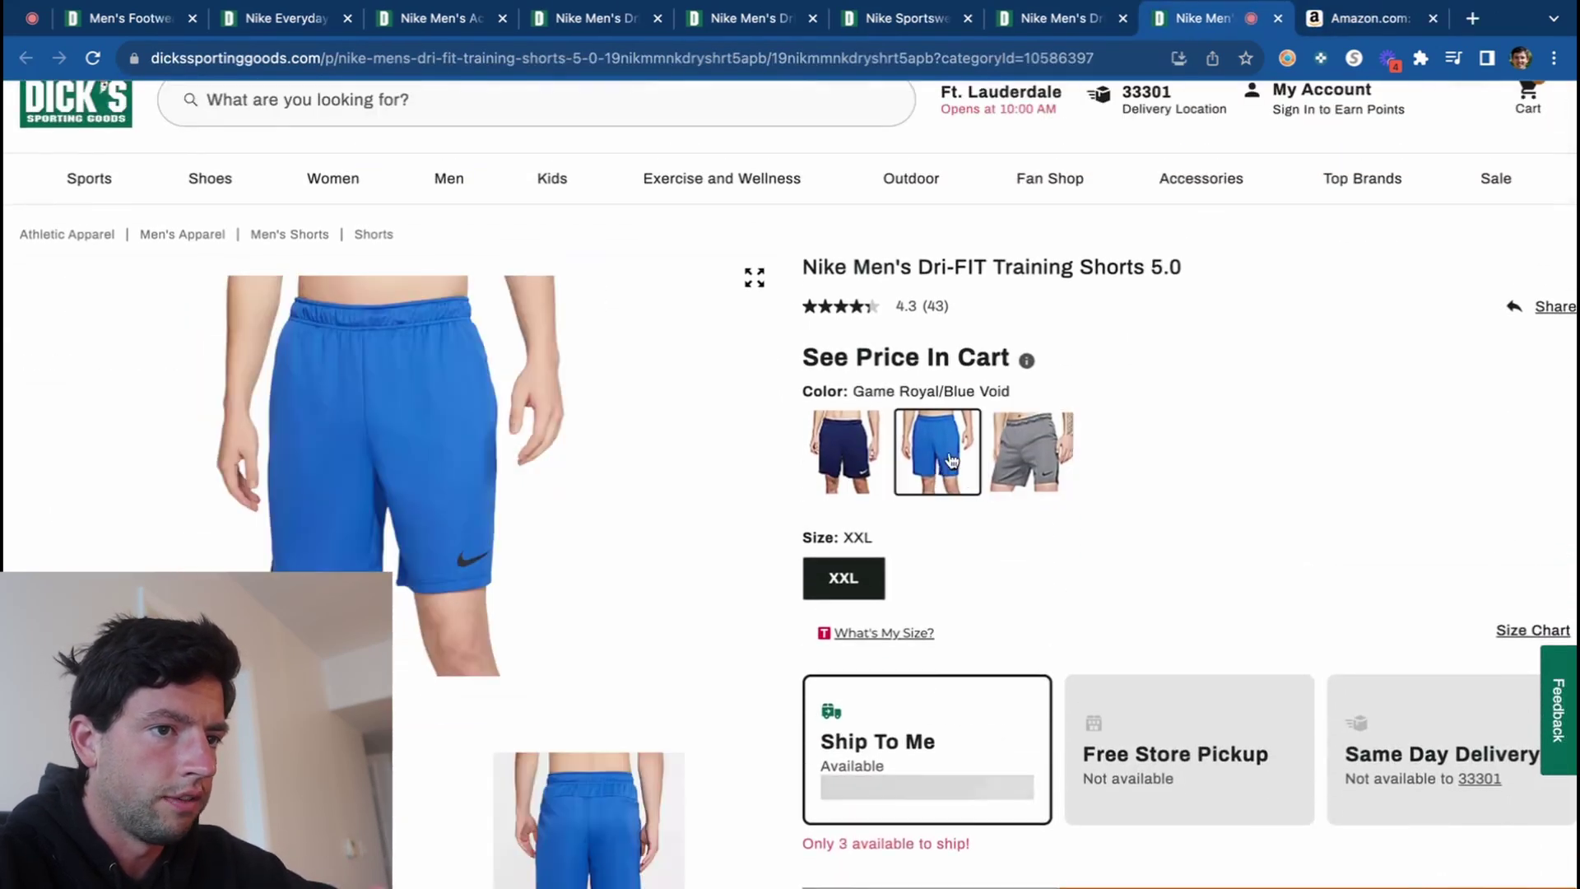
{"action": "left_click_drag", "start_coordinate": [1217, 288], "coordinate": [835, 269]}
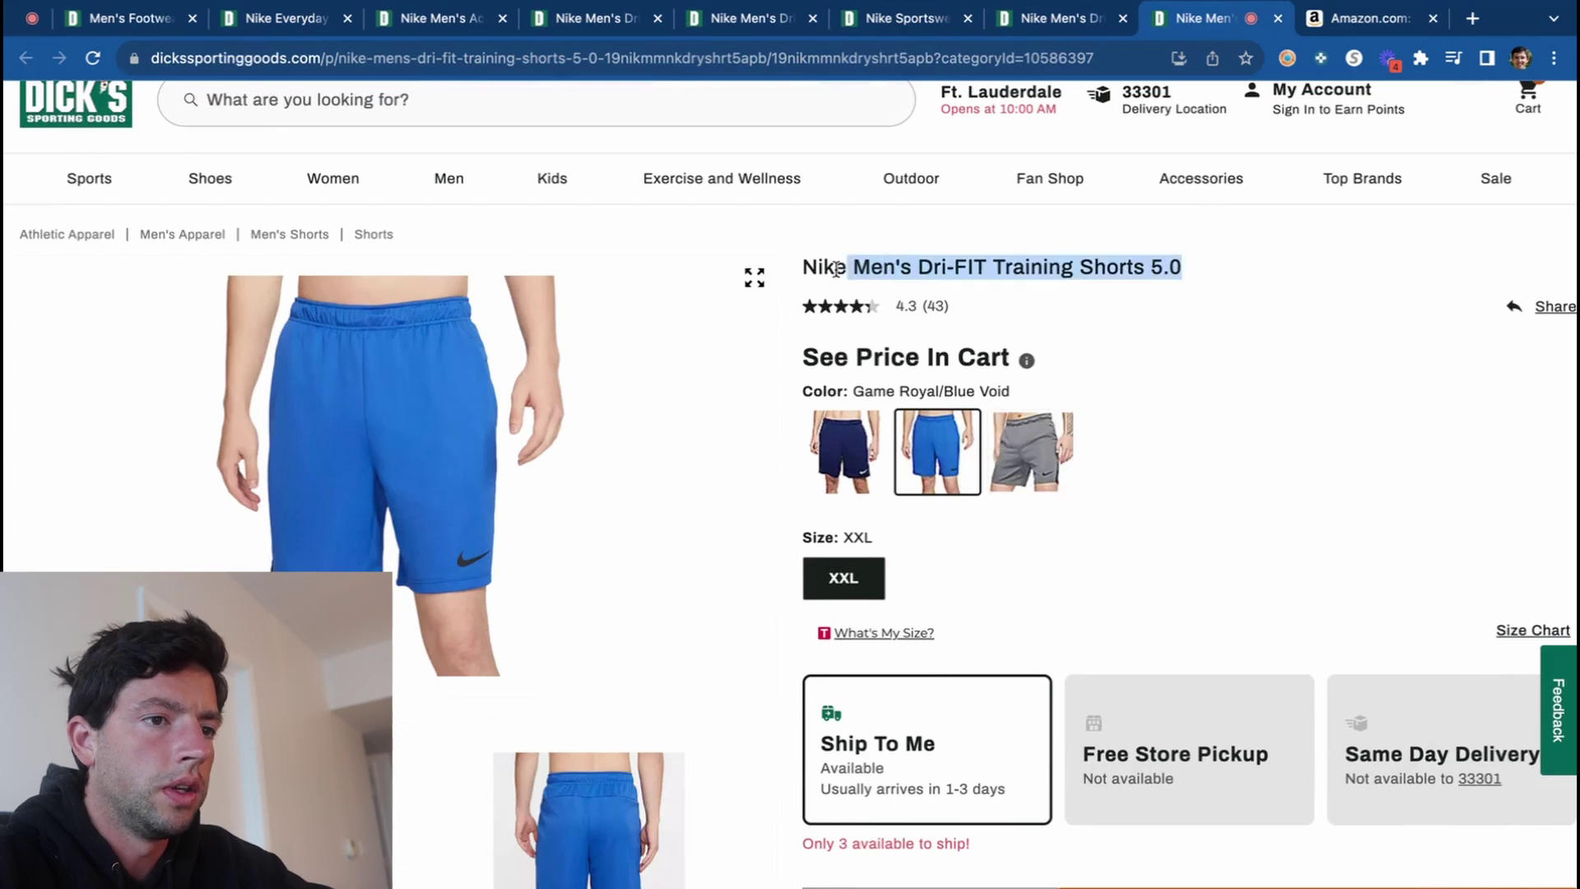
Search Amazon for "Nike Men's Dri-FIT Training Shorts 5.0".
{"action": "left_click", "coordinate": [1370, 18]}
{"action": "scroll", "coordinate": [971, 100], "scroll_direction": "up", "scroll_amount": 5}
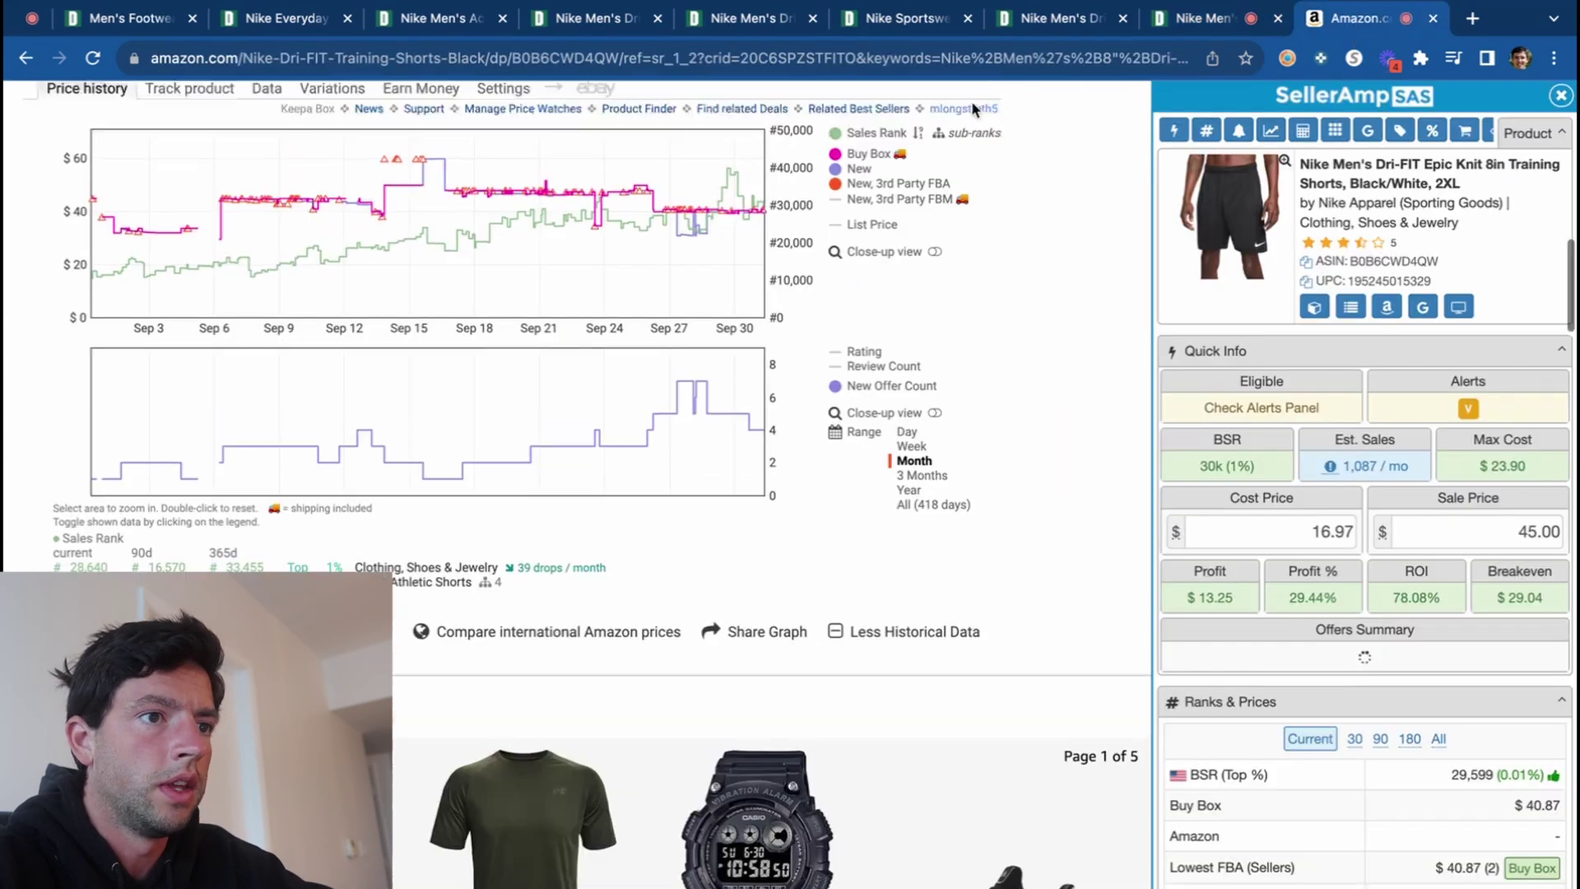
{"action": "left_click", "coordinate": [617, 125]}
{"action": "key", "text": "ctrl+a"}
{"action": "type", "text": "Nike Men's Dri-FIT Training Shorts 5.0"}
{"action": "key", "text": "Return"}
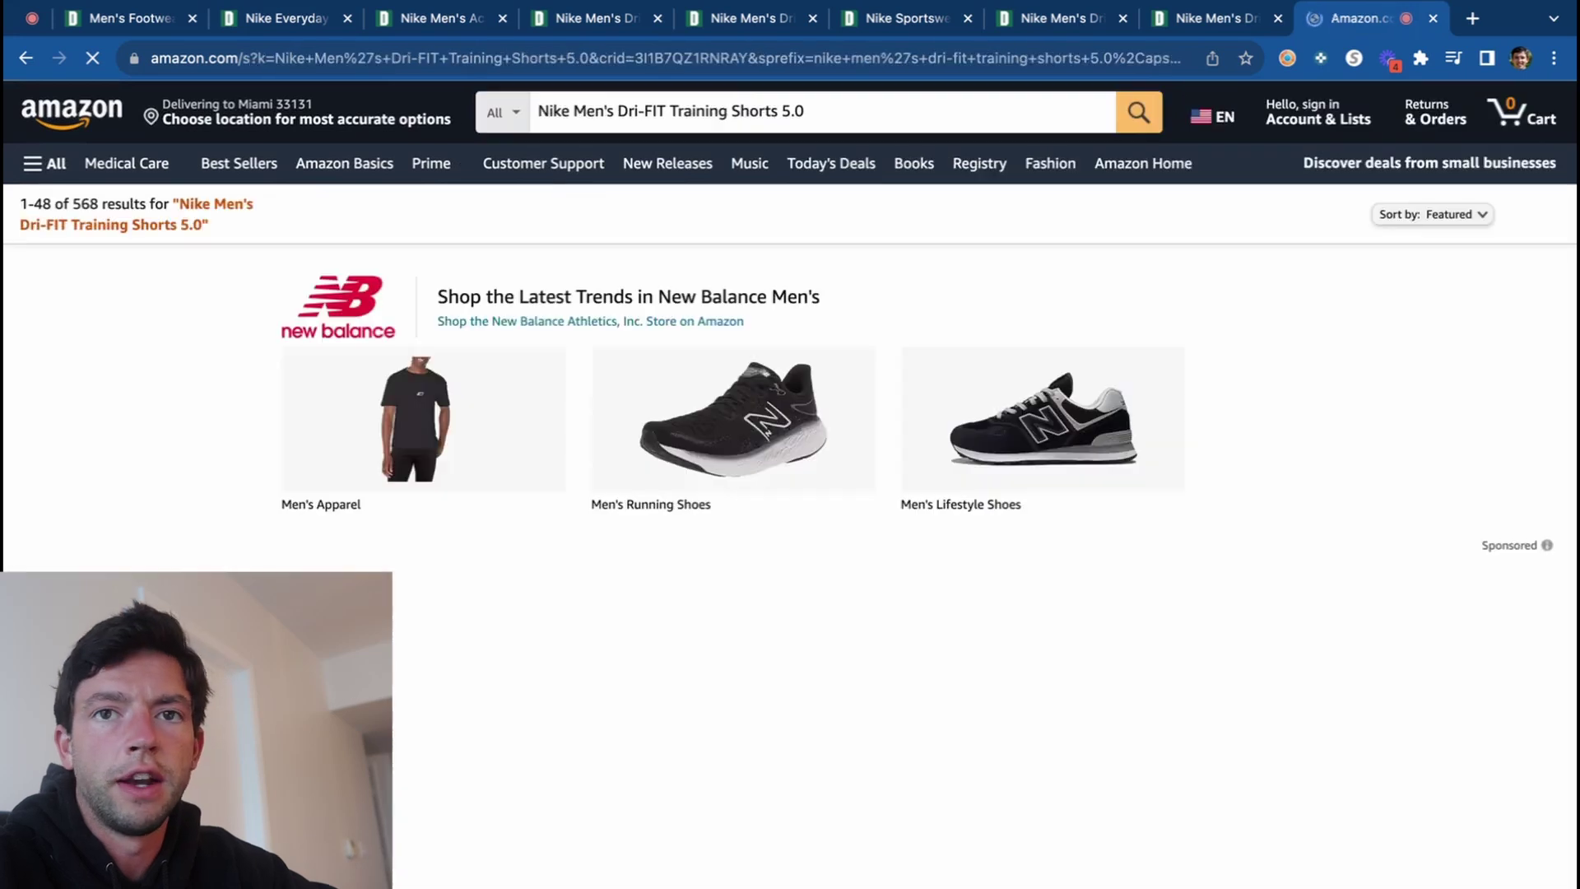
Open the Nike Men's Dry Training Shorts listing from the Amazon results and close the Training Shorts 5.0 page at Dick's.
{"action": "scroll", "coordinate": [826, 405], "scroll_direction": "down", "scroll_amount": 2}
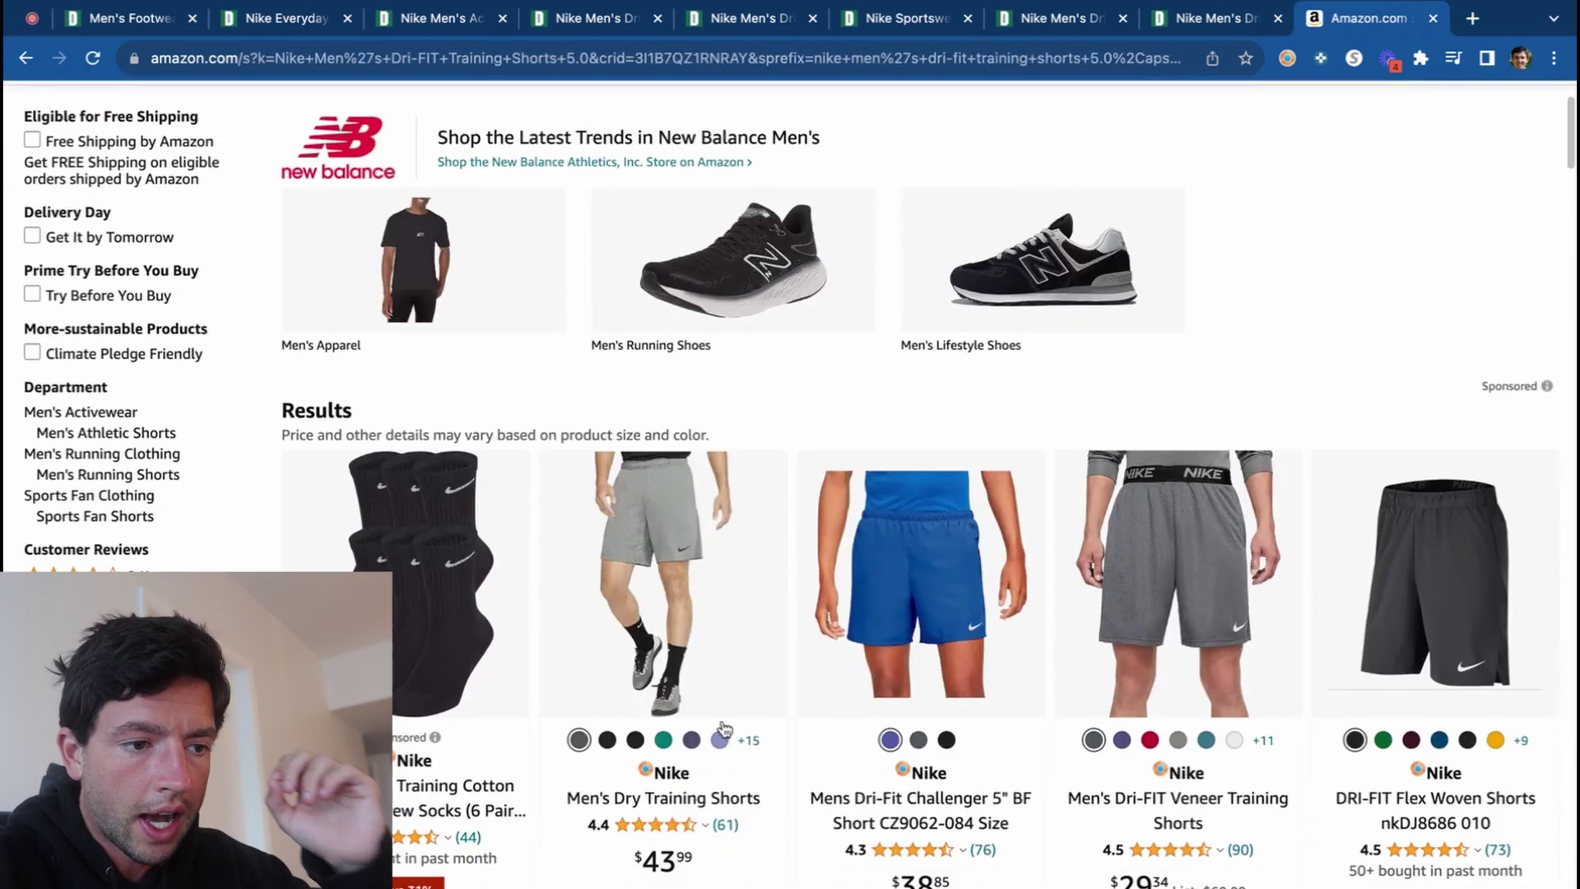
{"action": "left_click", "coordinate": [705, 799]}
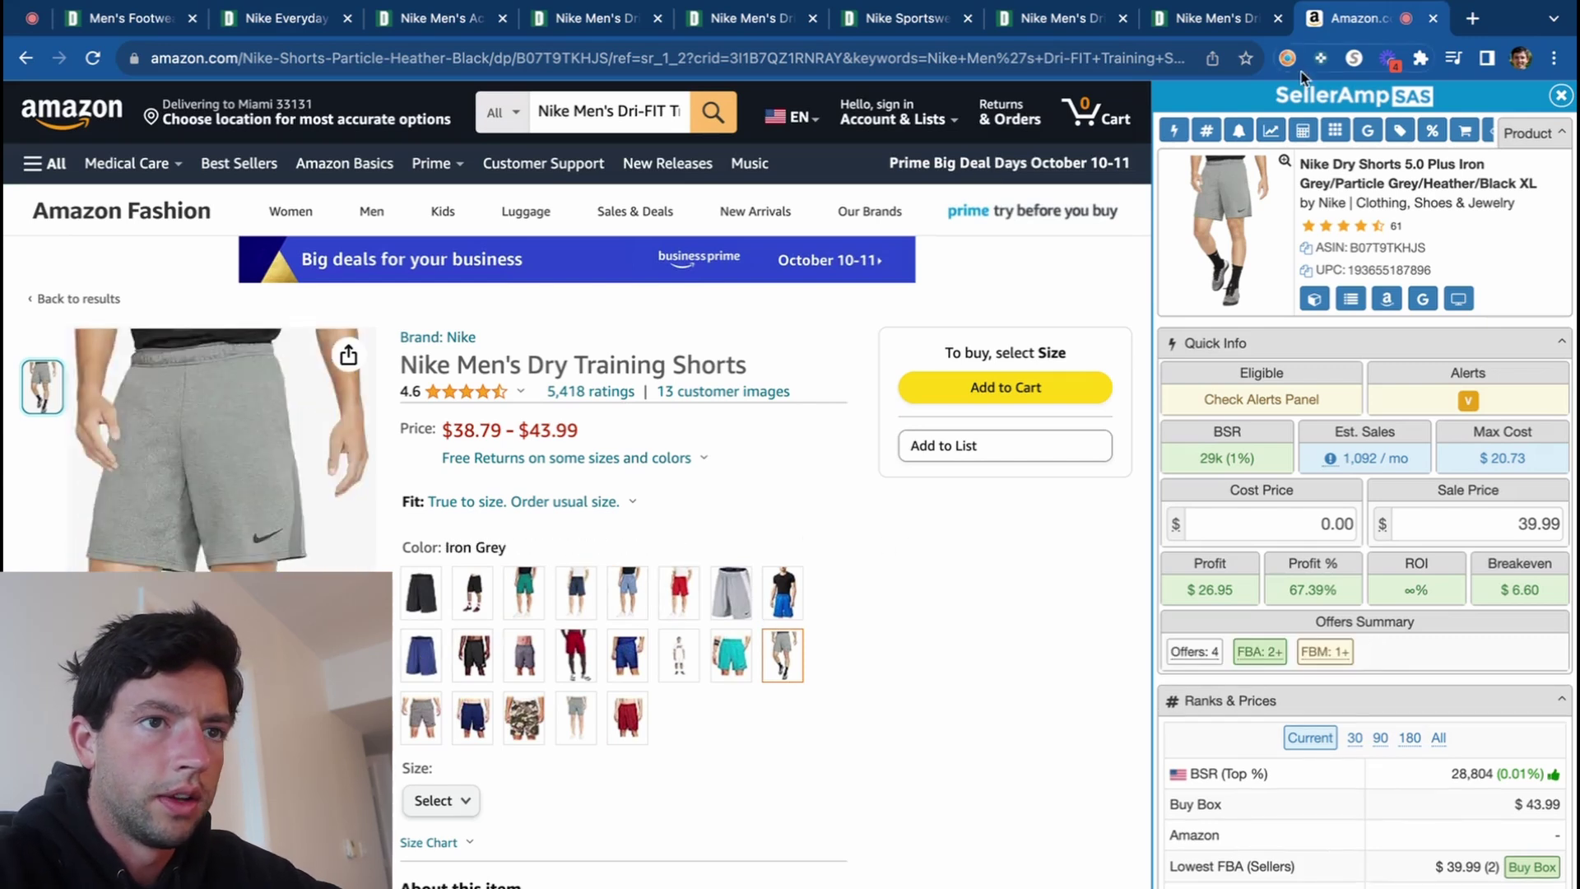
{"action": "left_click", "coordinate": [1278, 18]}
Check size ST and color options of the Dri-FIT Utility Static Training Tee at Dick's, and close its page.
{"action": "left_click", "coordinate": [1062, 18]}
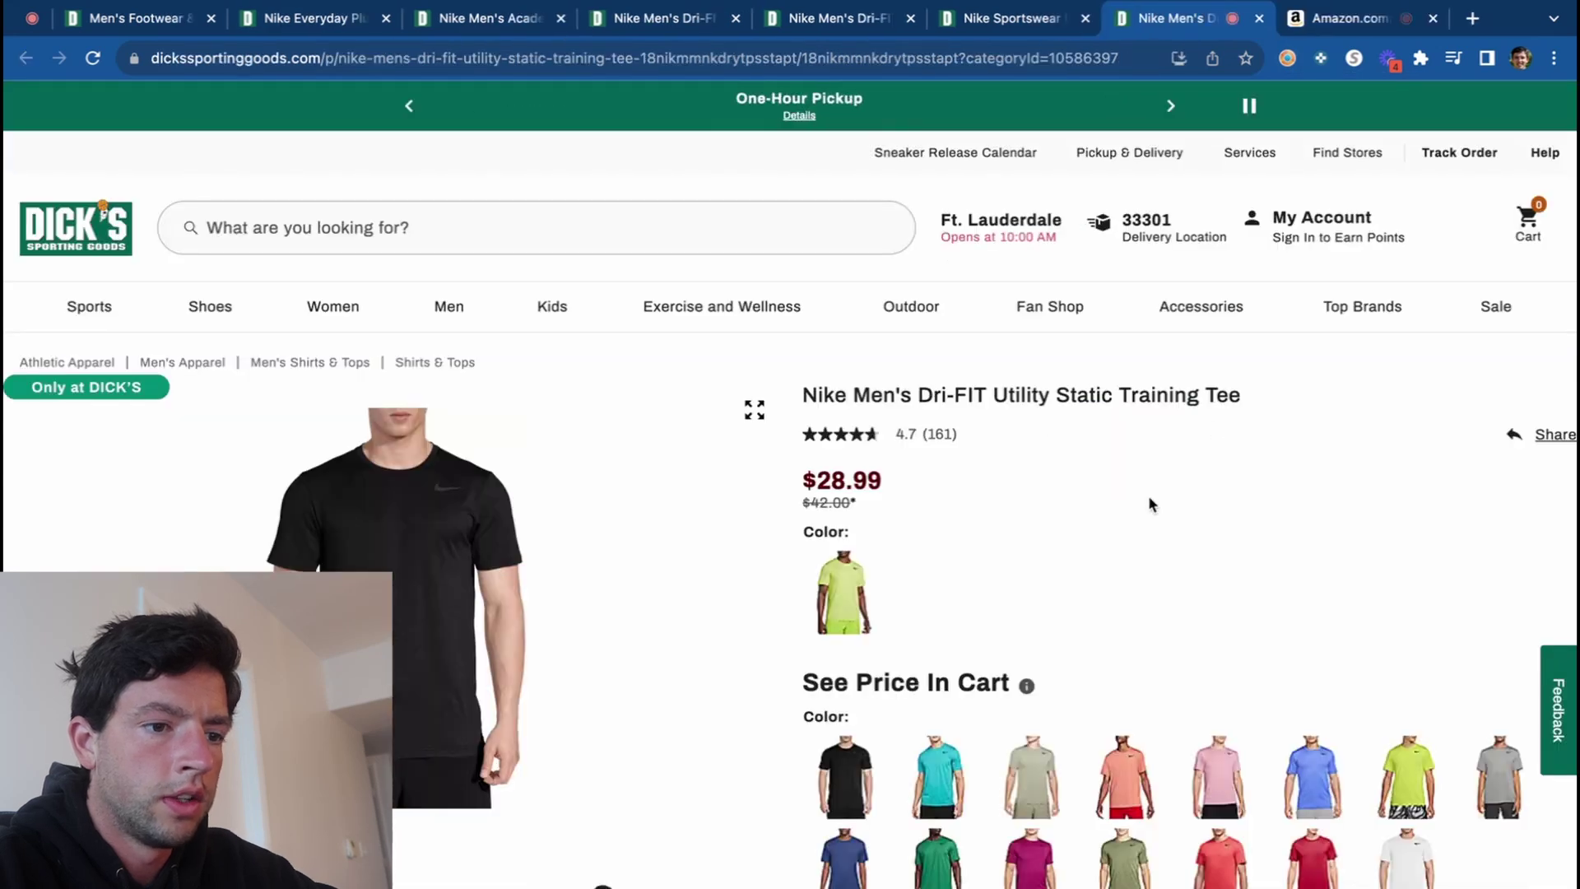
{"action": "scroll", "coordinate": [1149, 498], "scroll_direction": "down", "scroll_amount": 3}
{"action": "left_click", "coordinate": [1268, 763]}
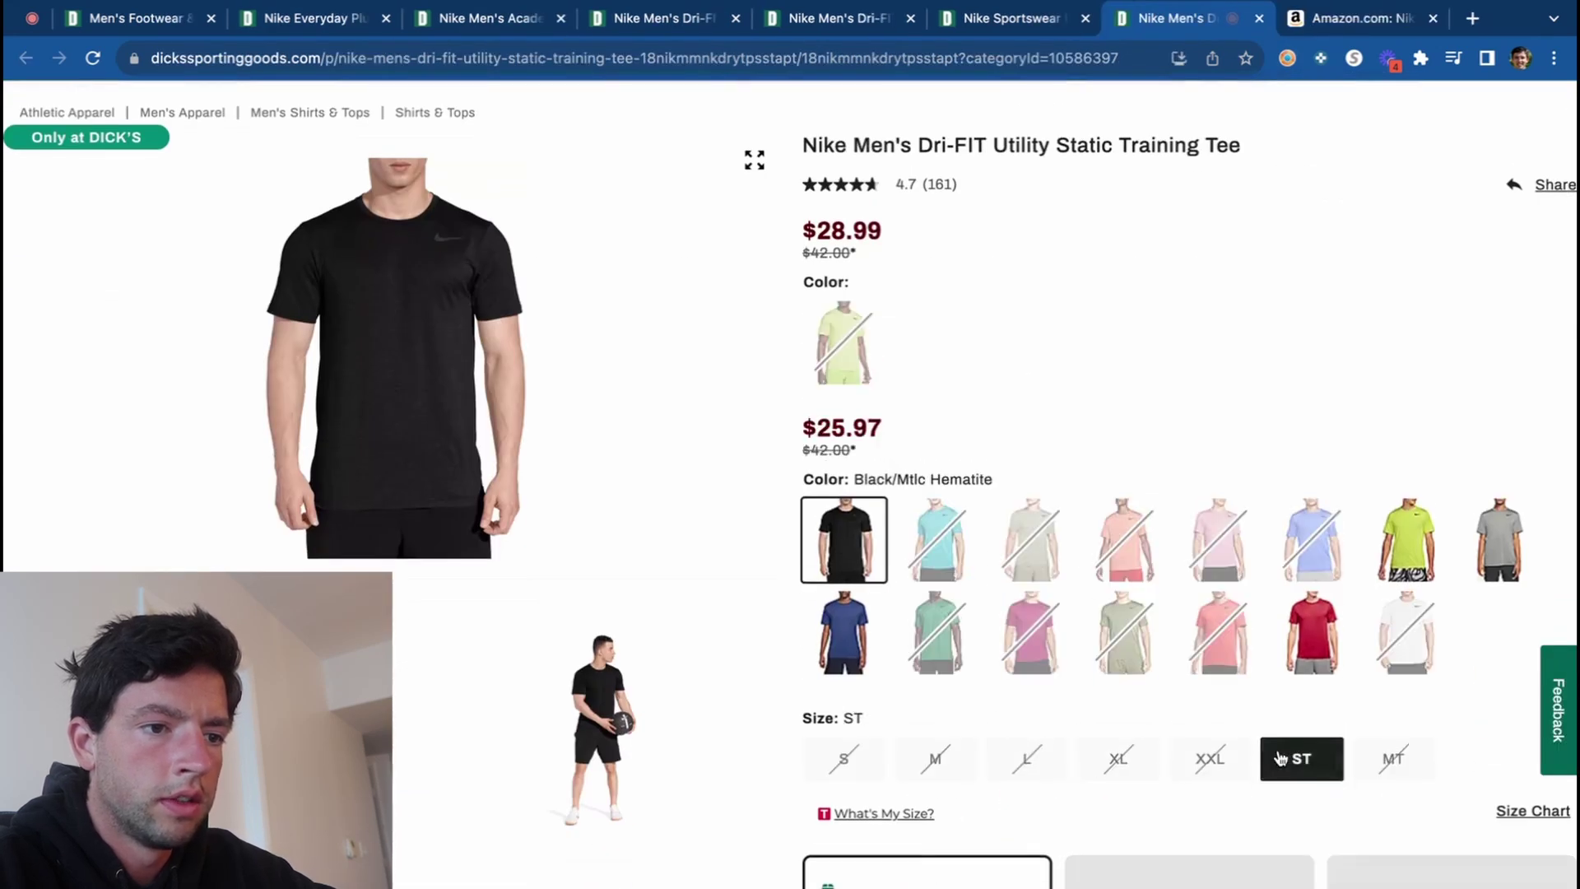
{"action": "left_click", "coordinate": [1300, 645]}
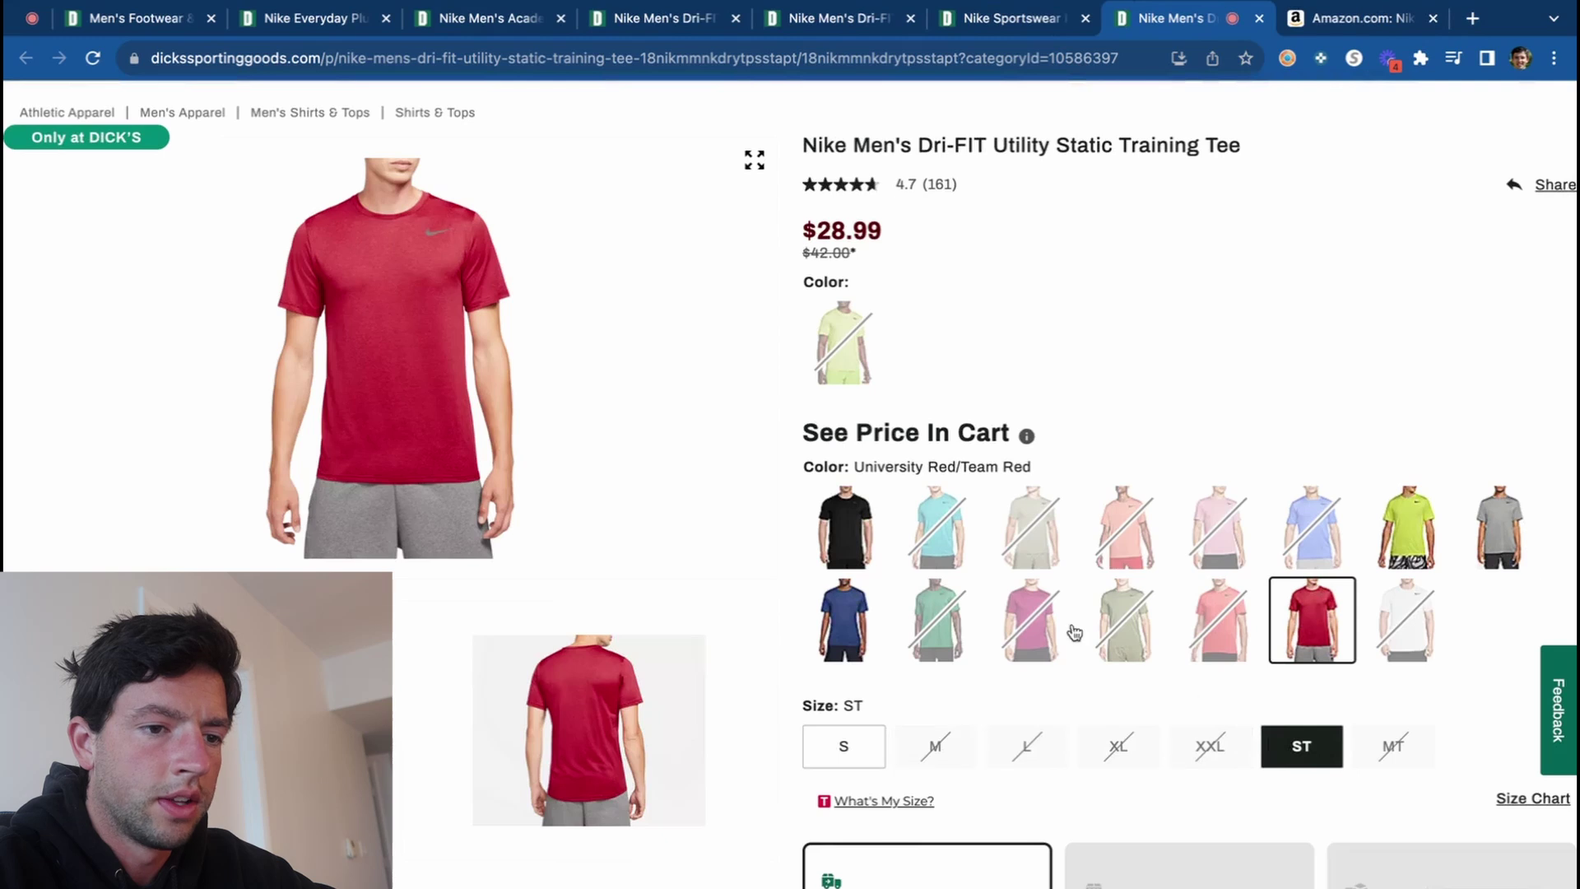
{"action": "left_click", "coordinate": [879, 593]}
{"action": "left_click", "coordinate": [1260, 18]}
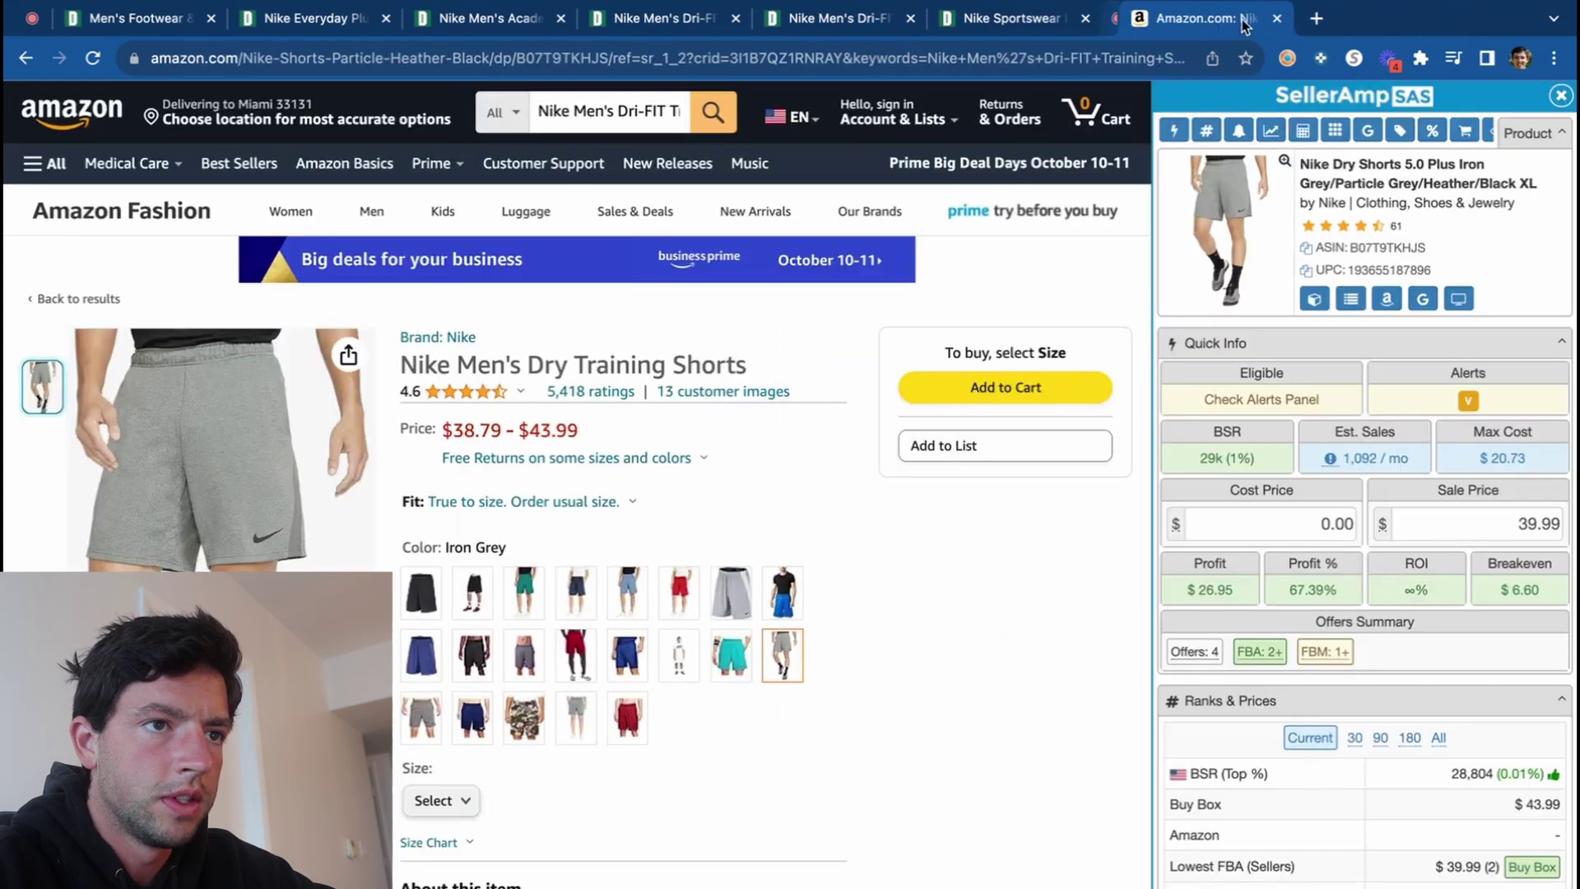
View the discounted colors of the H86 Cotton Twill Adjustable Hat at Dick's and copy the hat's name.
{"action": "left_click", "coordinate": [1012, 18]}
{"action": "scroll", "coordinate": [1258, 508], "scroll_direction": "down", "scroll_amount": 1}
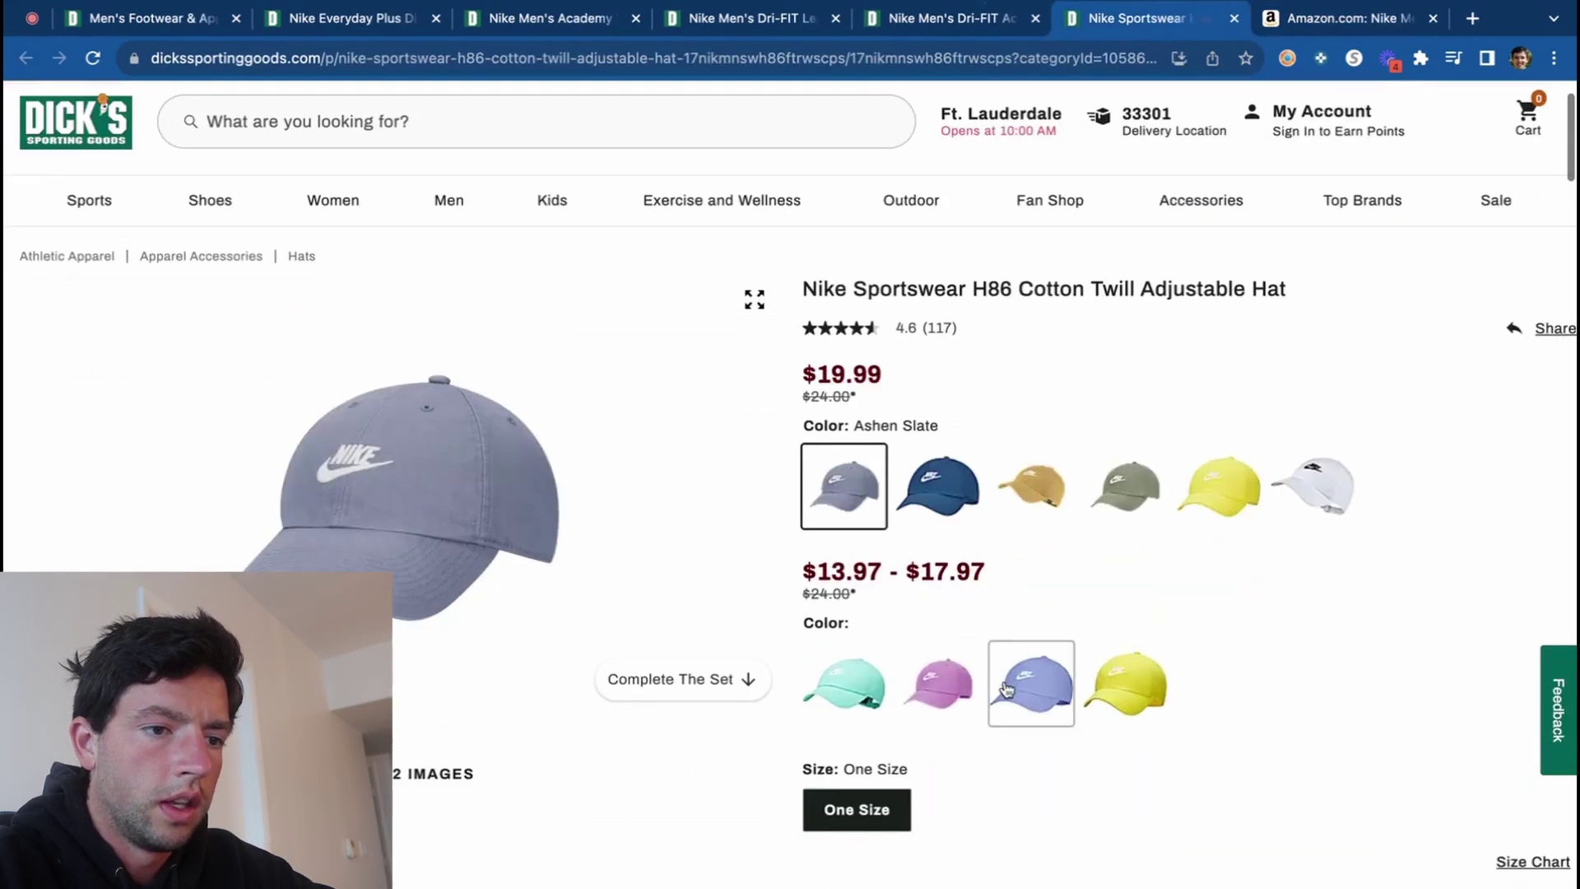
{"action": "left_click", "coordinate": [1032, 683]}
{"action": "left_click", "coordinate": [844, 684]}
{"action": "left_click", "coordinate": [938, 683]}
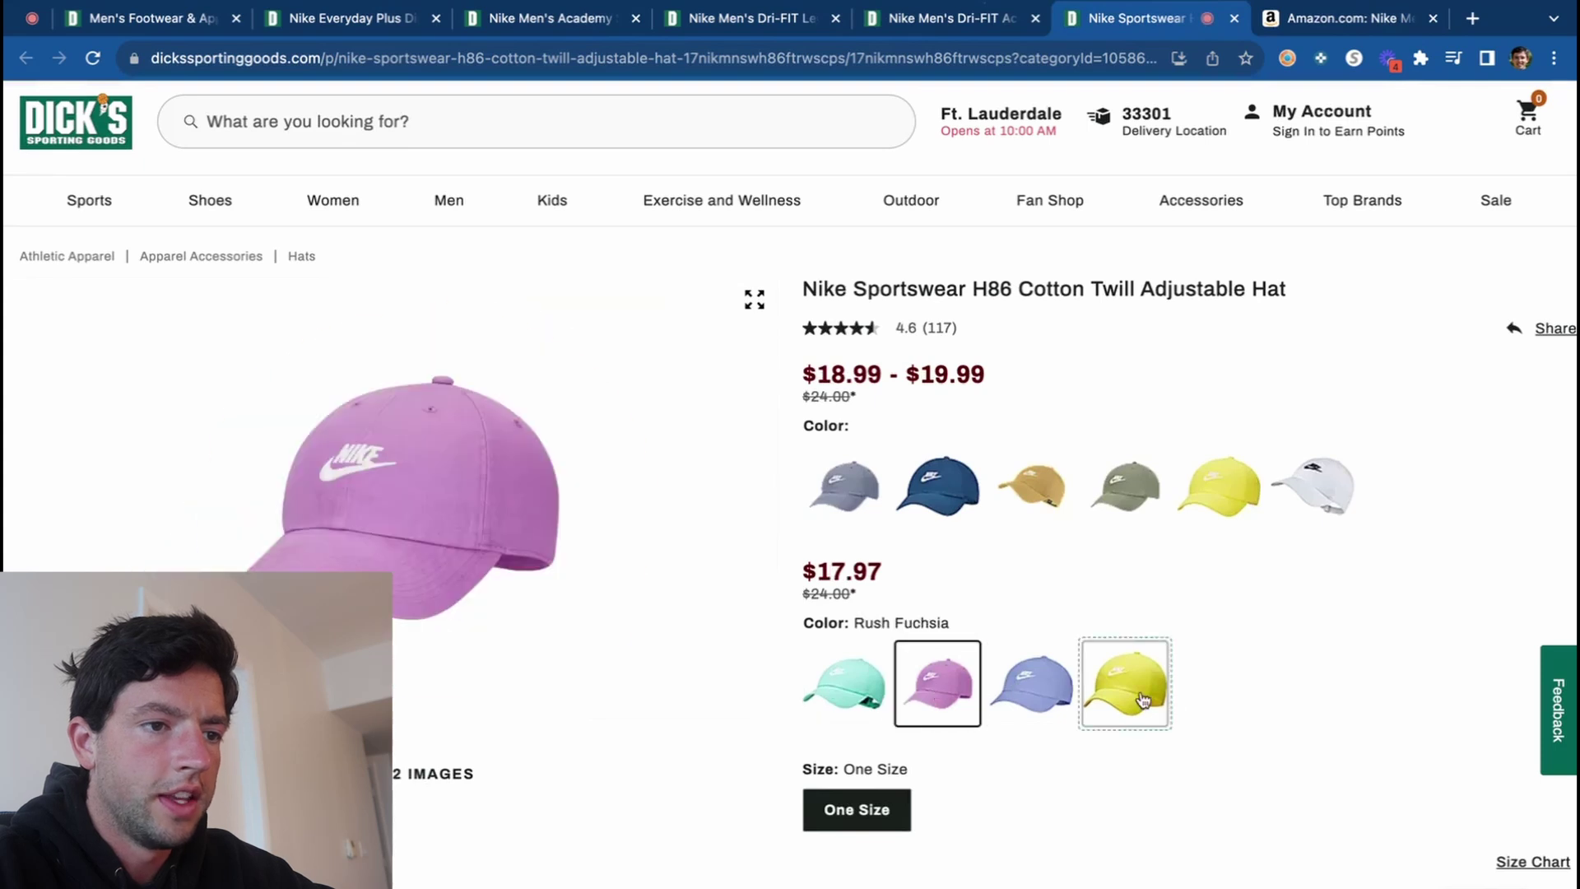
{"action": "left_click", "coordinate": [1144, 701]}
{"action": "left_click_drag", "start_coordinate": [1317, 305], "coordinate": [796, 304]}
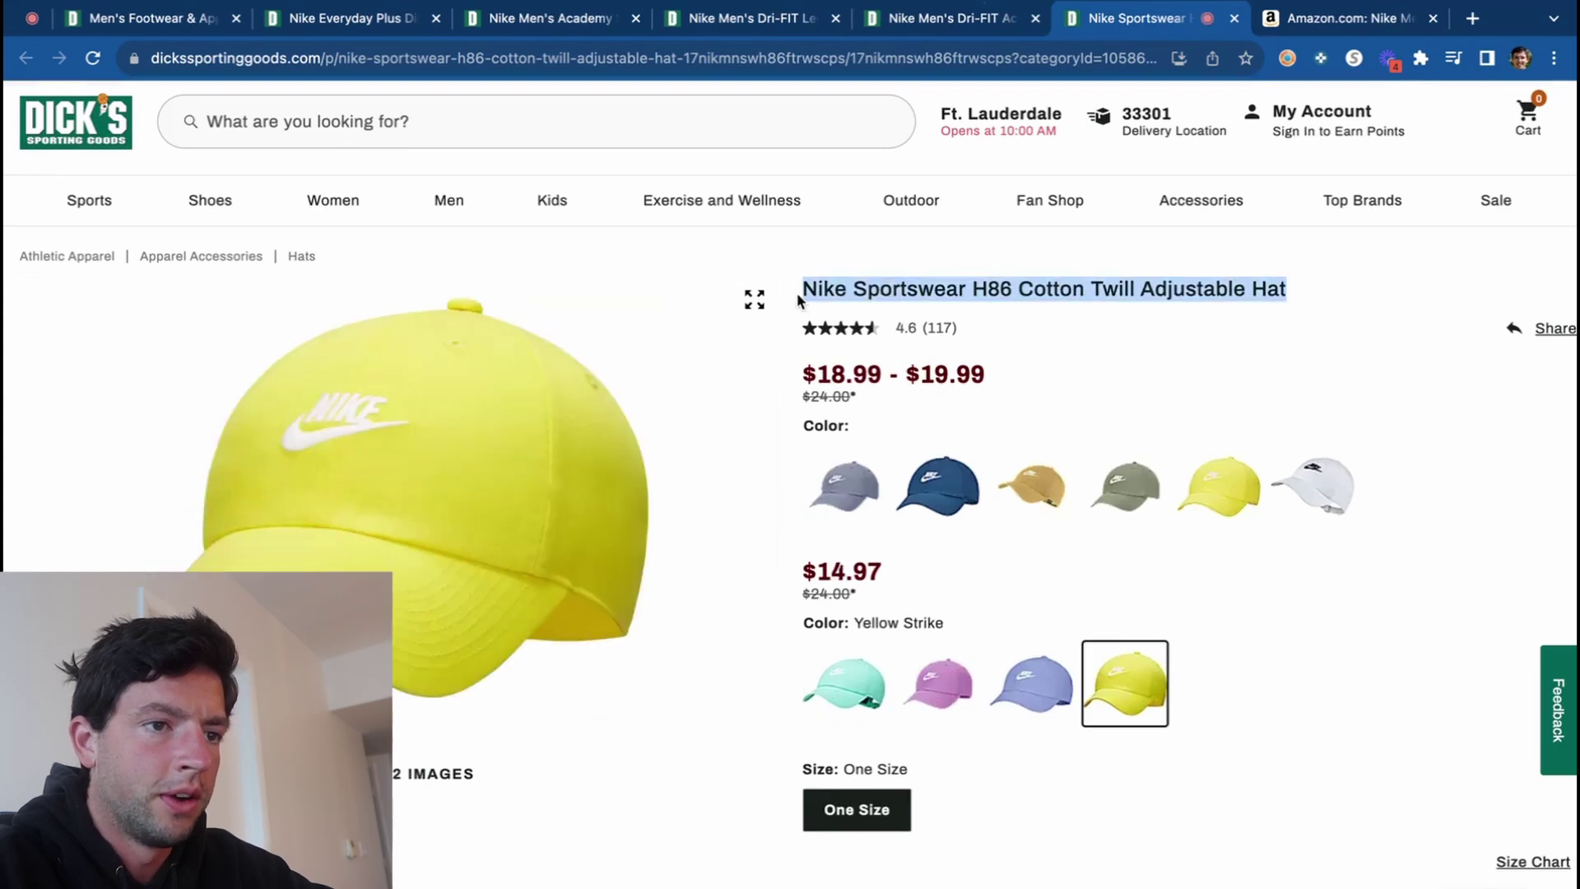
Search Amazon for "Nike Sportswear H86 Cotton Twill Adjustable Hat" and open the matching H86 Futura Cap listing.
{"action": "left_click", "coordinate": [1306, 22]}
{"action": "left_click", "coordinate": [669, 113]}
{"action": "left_click", "coordinate": [475, 664]}
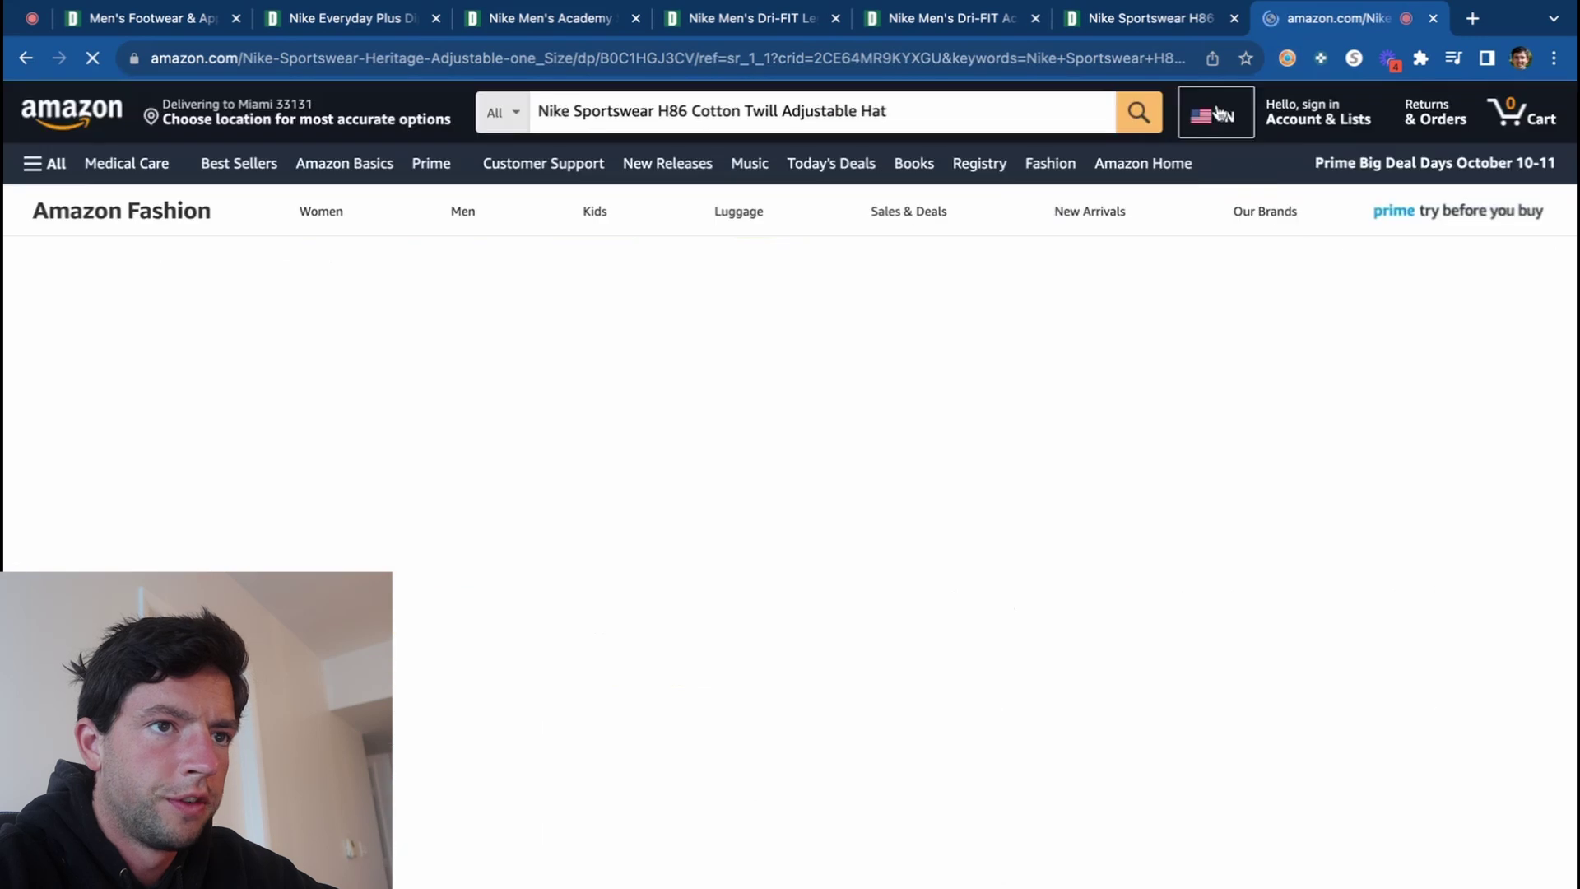
Compare the Dick's prices of the hat in Light Menta, Rush Fuchsia, Light Thistle and Yellow Strike.
{"action": "left_click", "coordinate": [1182, 22]}
{"action": "left_click", "coordinate": [855, 685]}
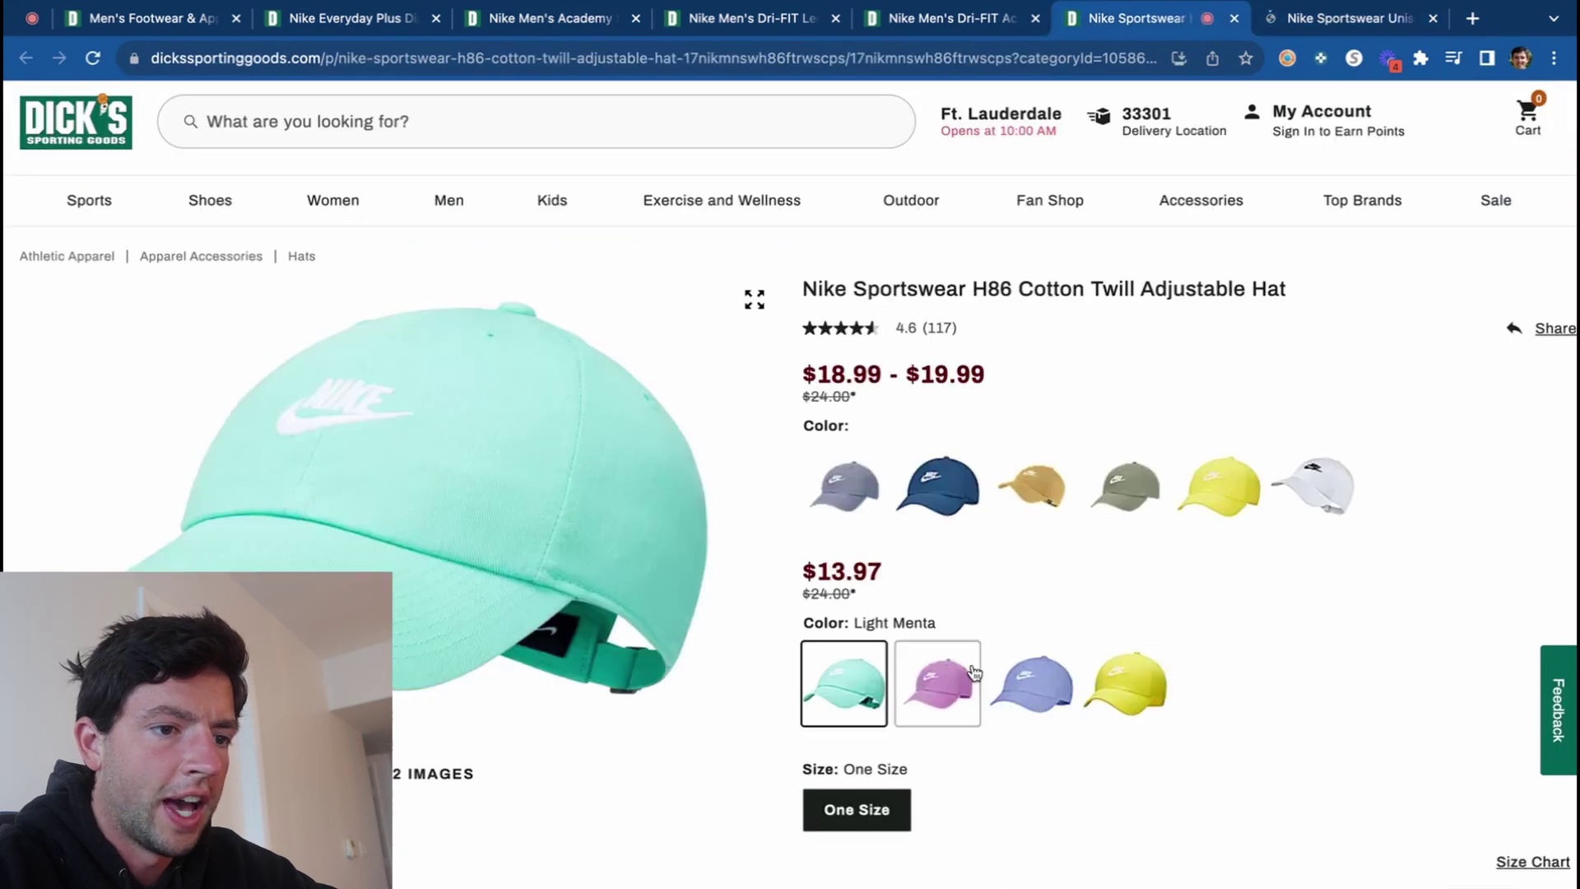
{"action": "left_click", "coordinate": [941, 689]}
{"action": "left_click", "coordinate": [1025, 698]}
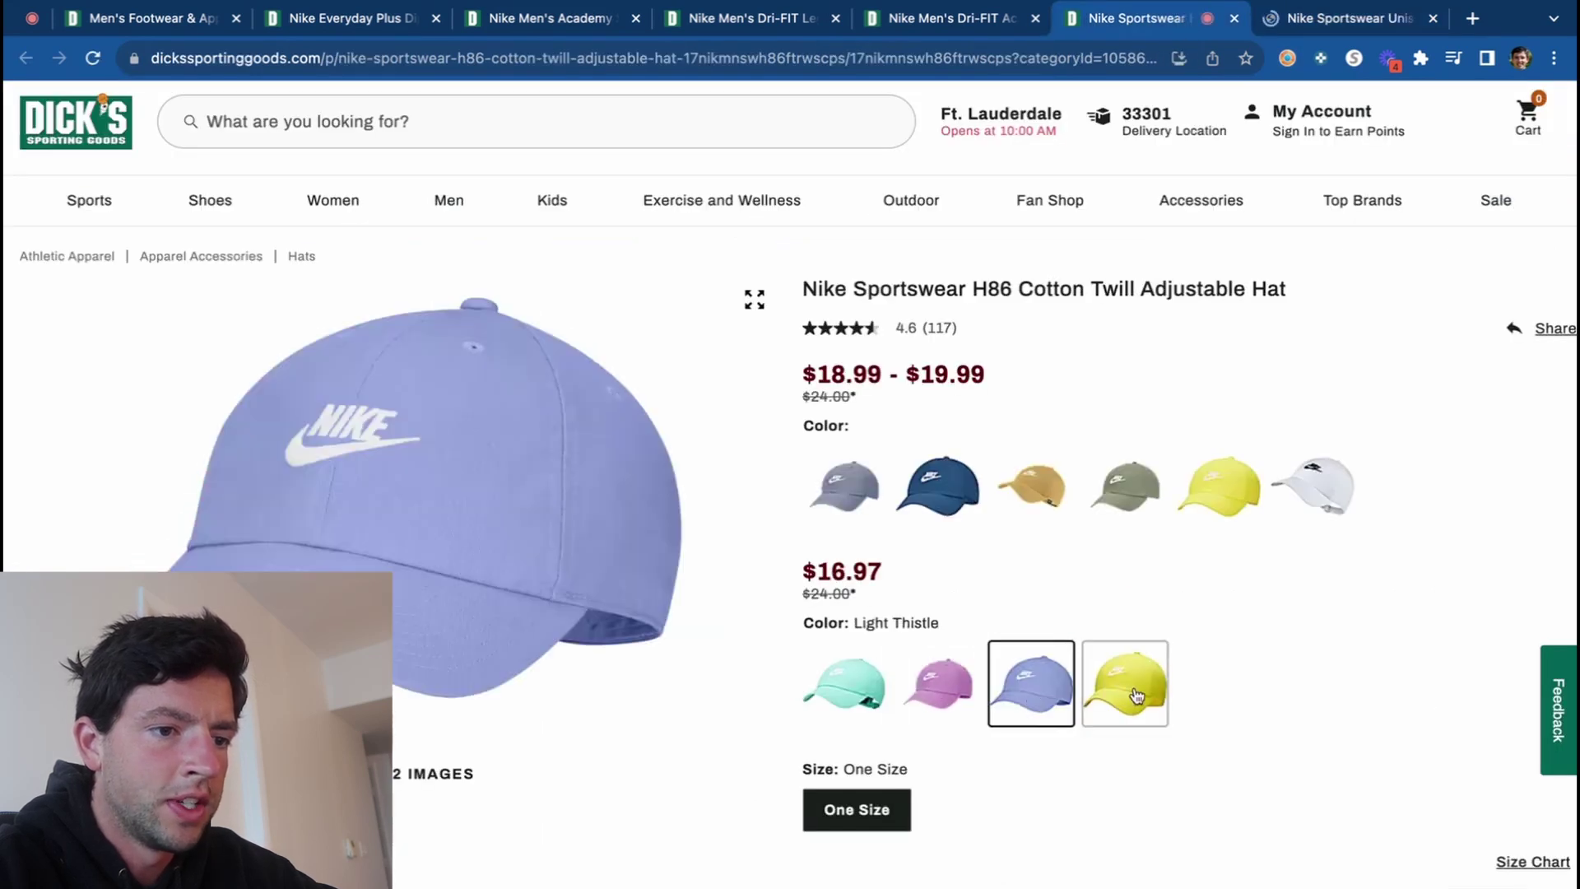
{"action": "left_click", "coordinate": [1137, 697]}
Check the Light Thistle hat's price at Dick's and set SellerAmp's cost price to 17 for that color on Amazon.
{"action": "left_click", "coordinate": [1338, 18]}
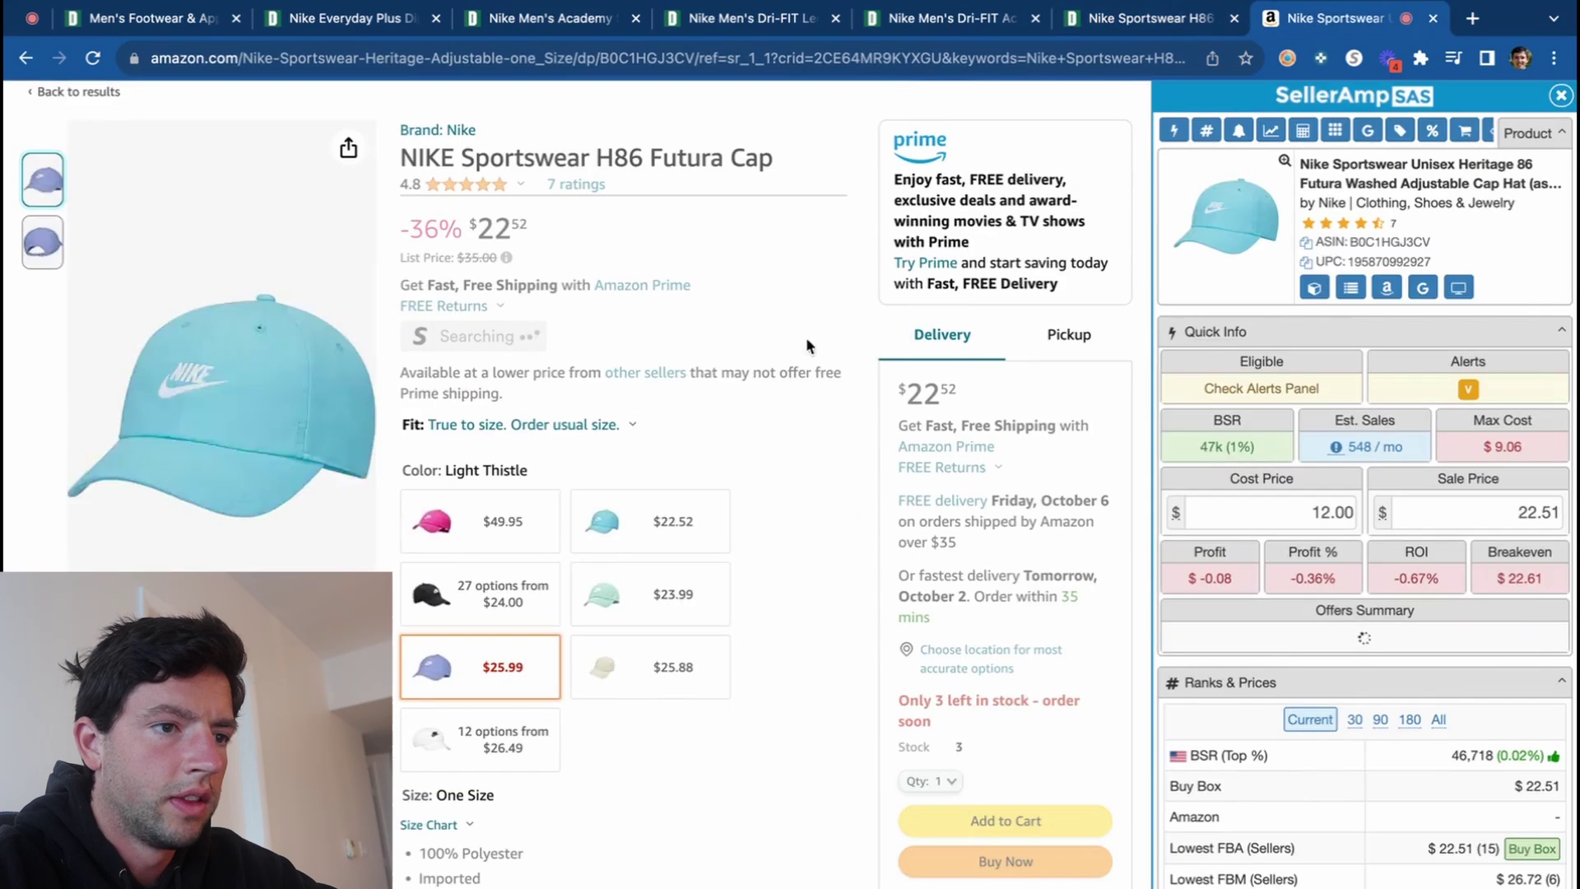
{"action": "left_click", "coordinate": [1129, 19]}
{"action": "left_click", "coordinate": [1013, 706]}
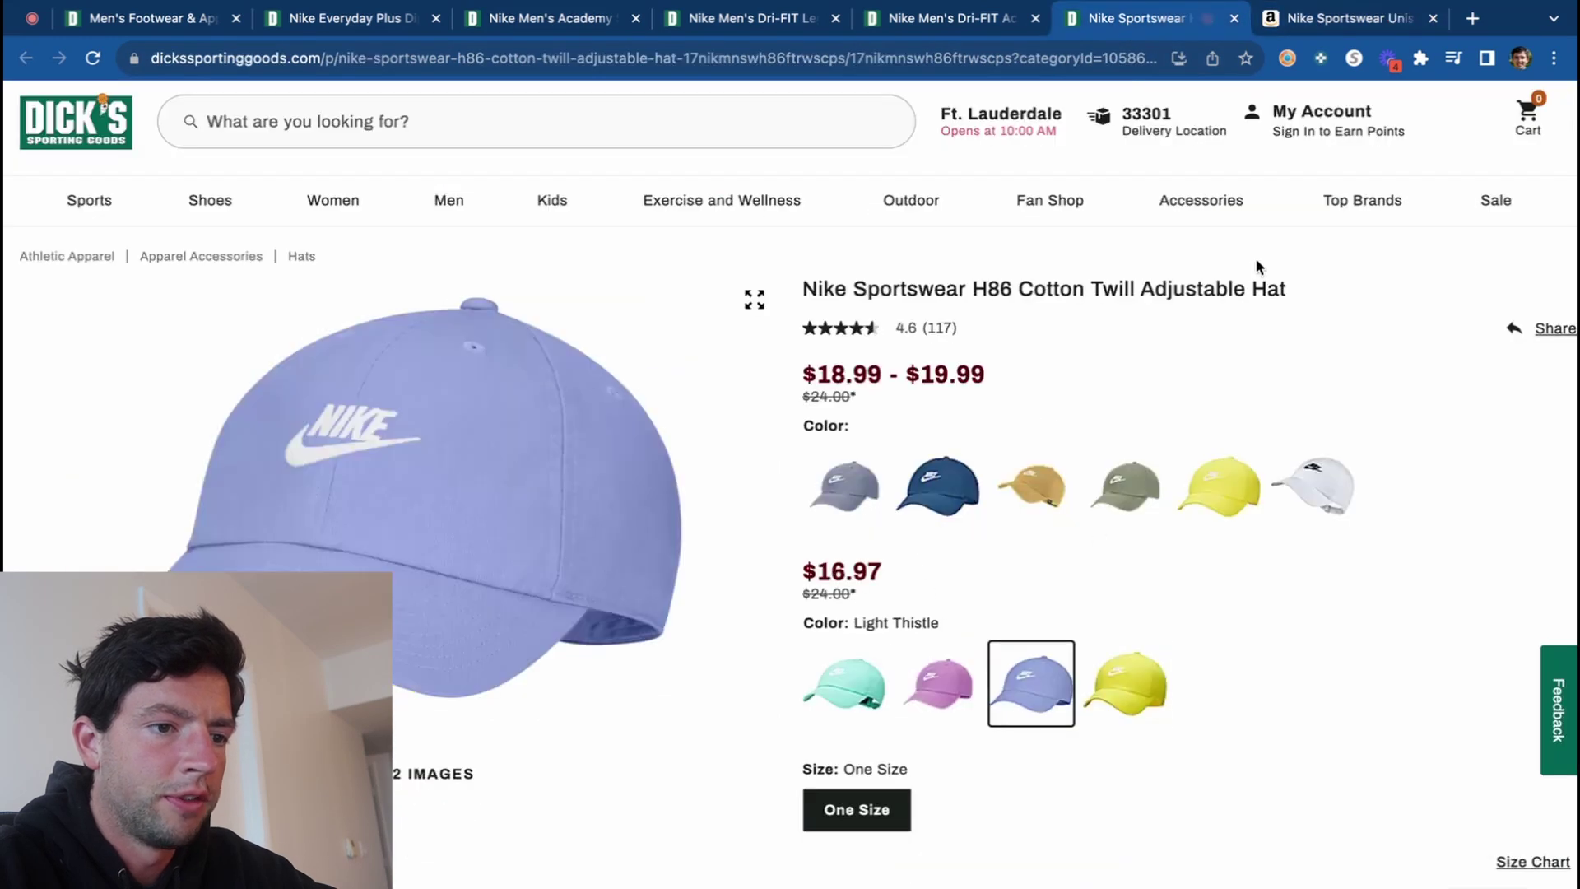
{"action": "left_click", "coordinate": [1332, 20]}
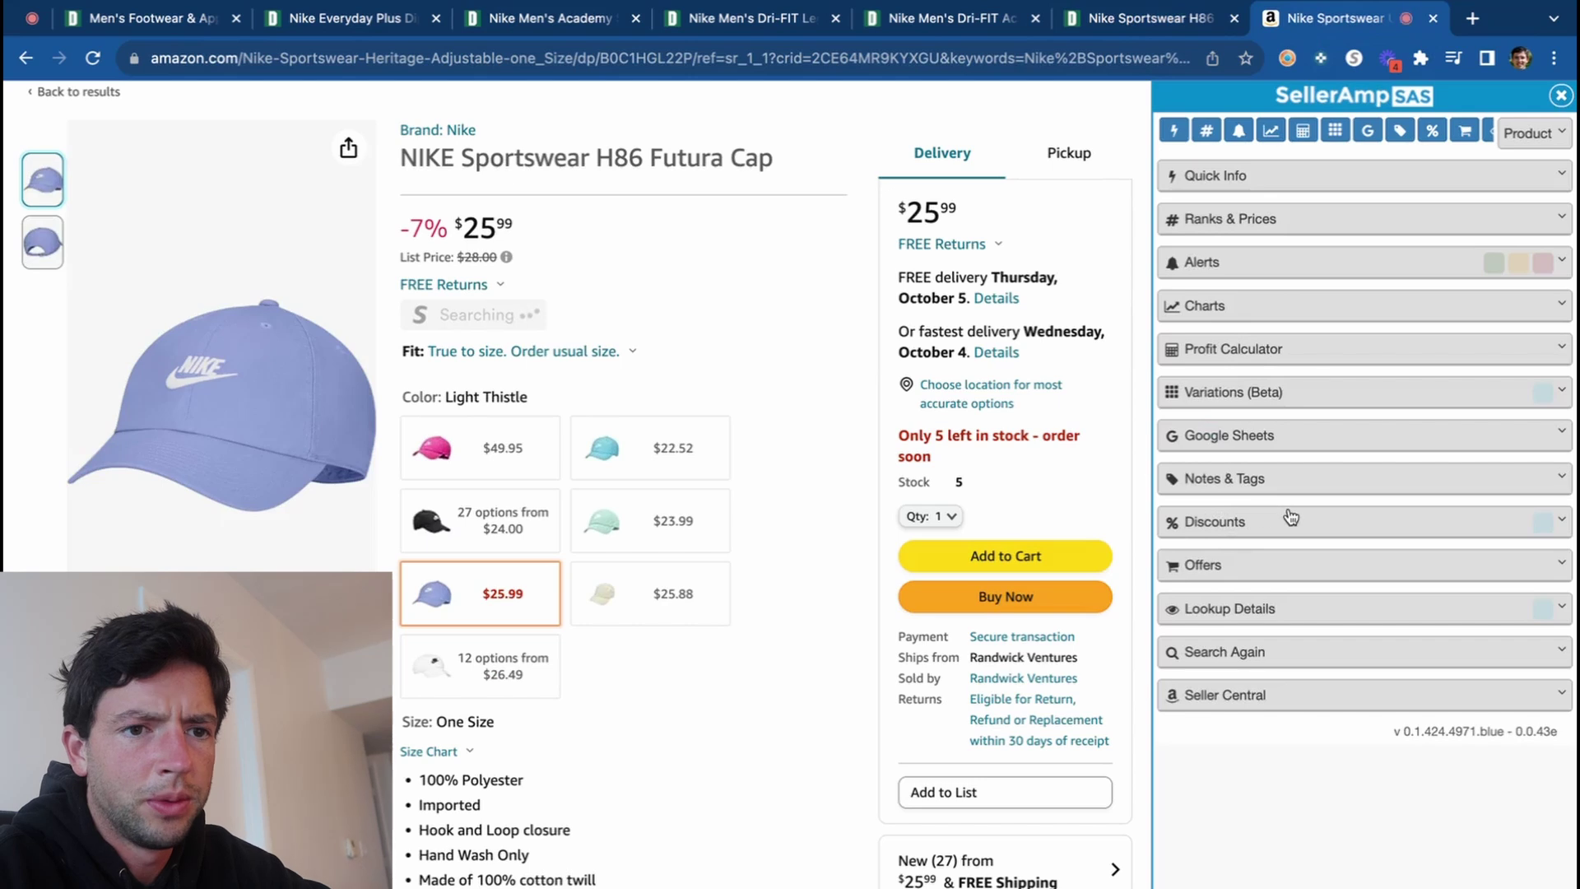
{"action": "type", "text": "17"}
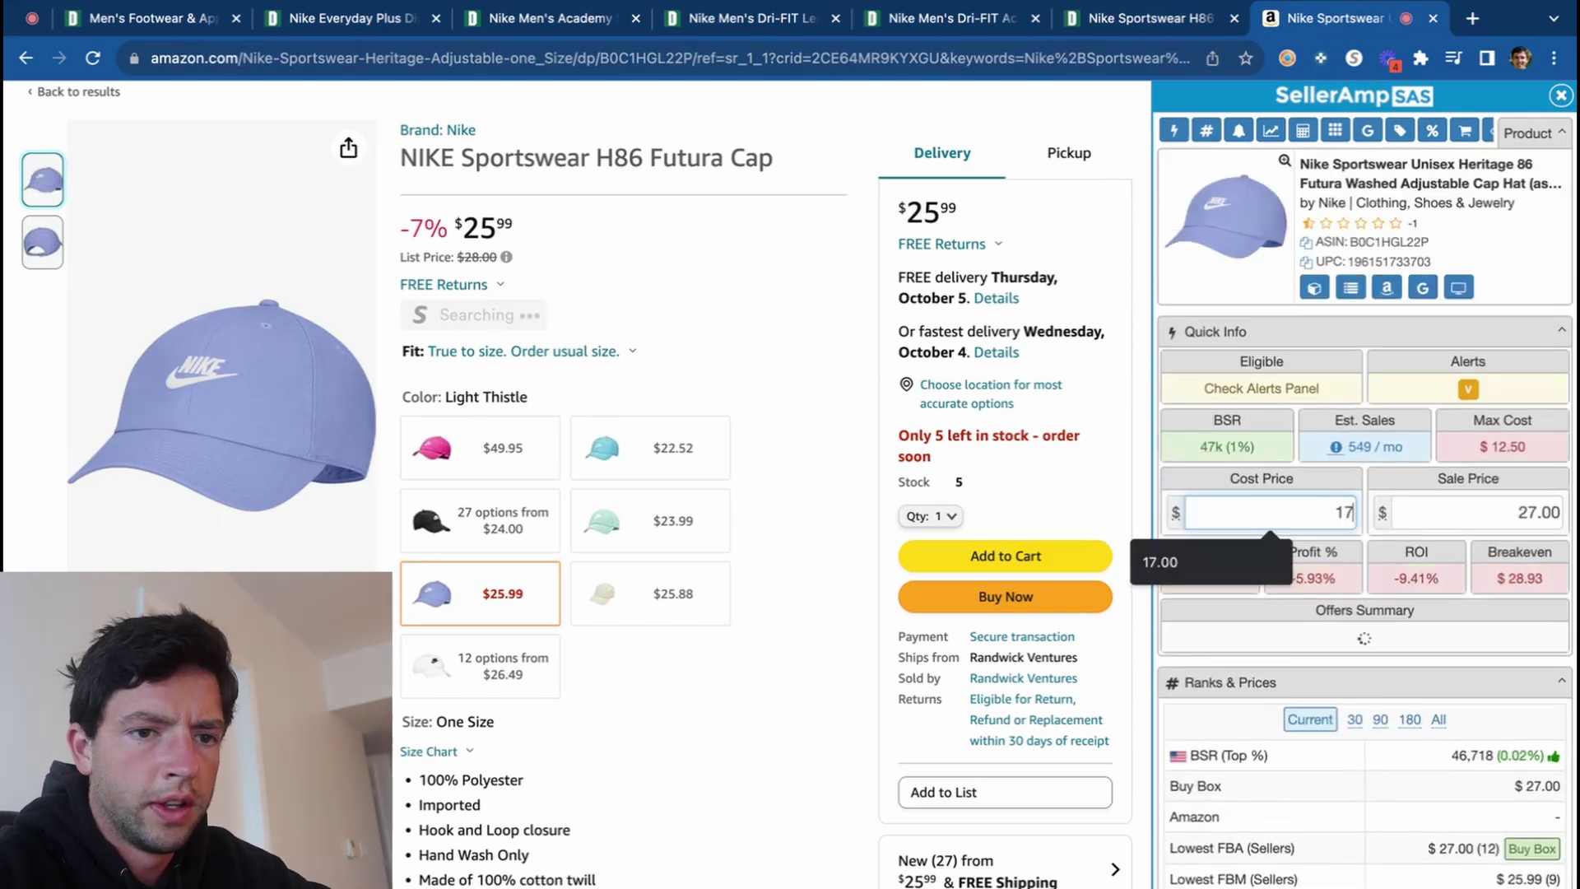
{"action": "left_click", "coordinate": [1434, 477]}
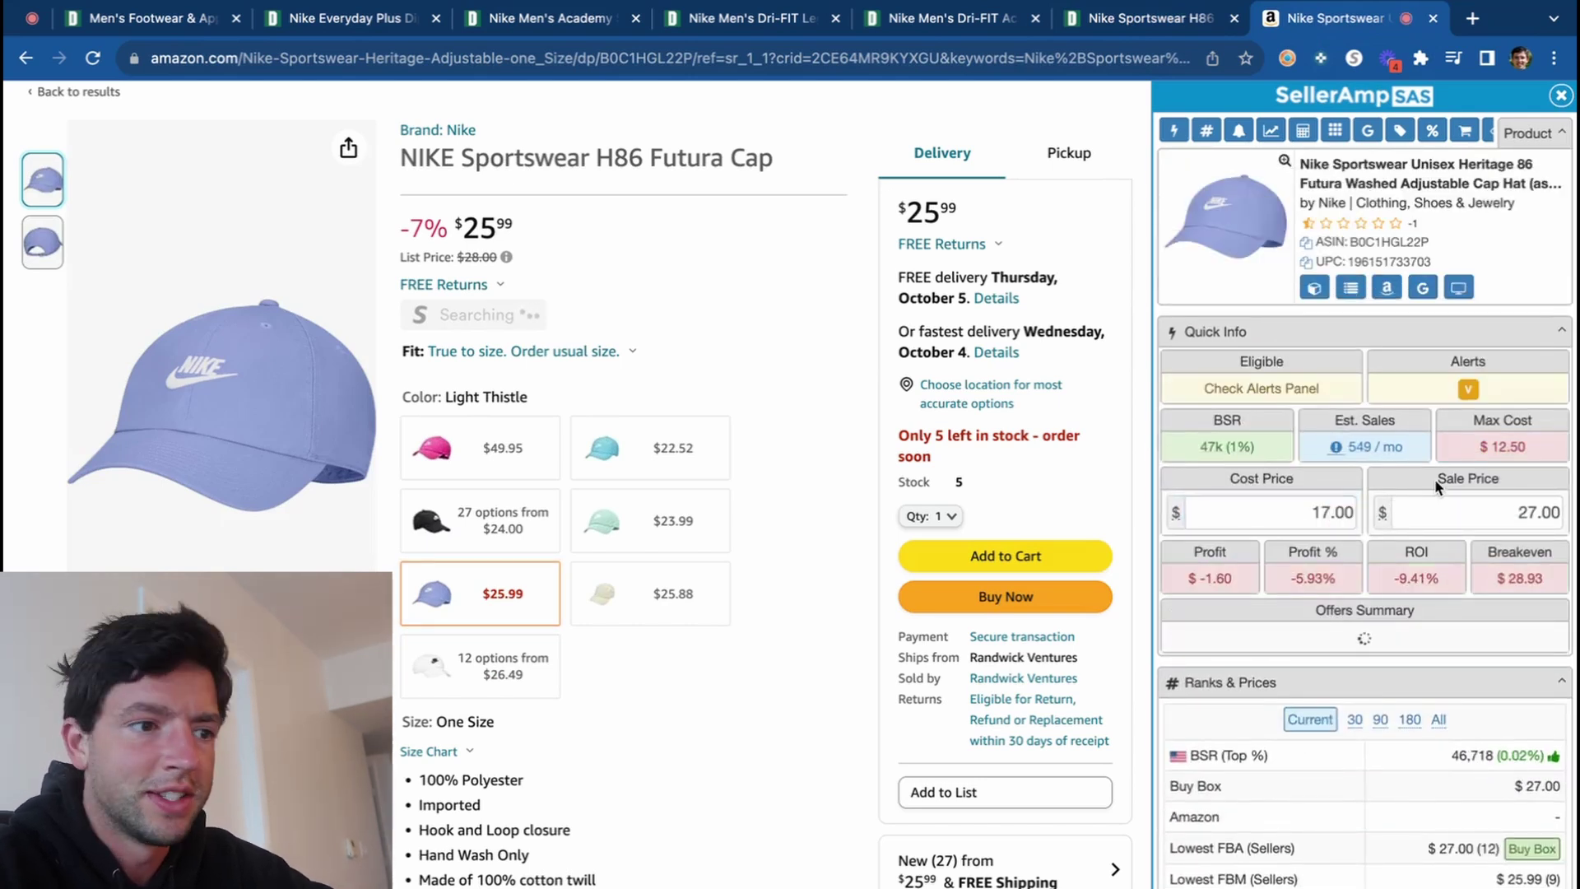
Select the Active Pink/White cap on Amazon and compare it with the Rush Fuchsia hat at Dick's.
{"action": "left_click", "coordinate": [431, 448]}
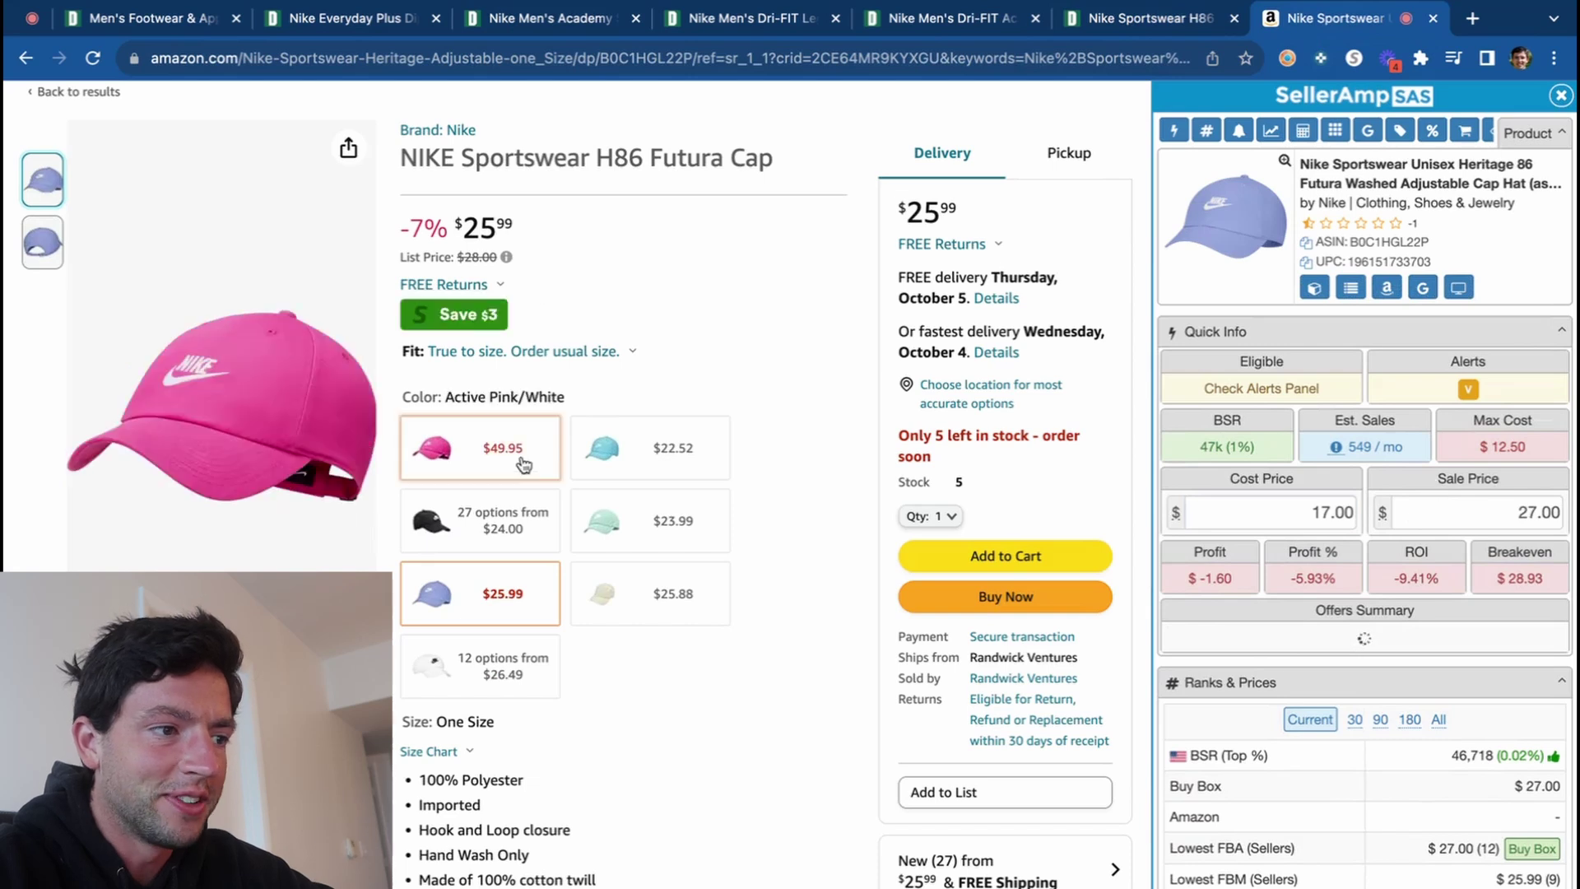
{"action": "left_click", "coordinate": [1177, 28]}
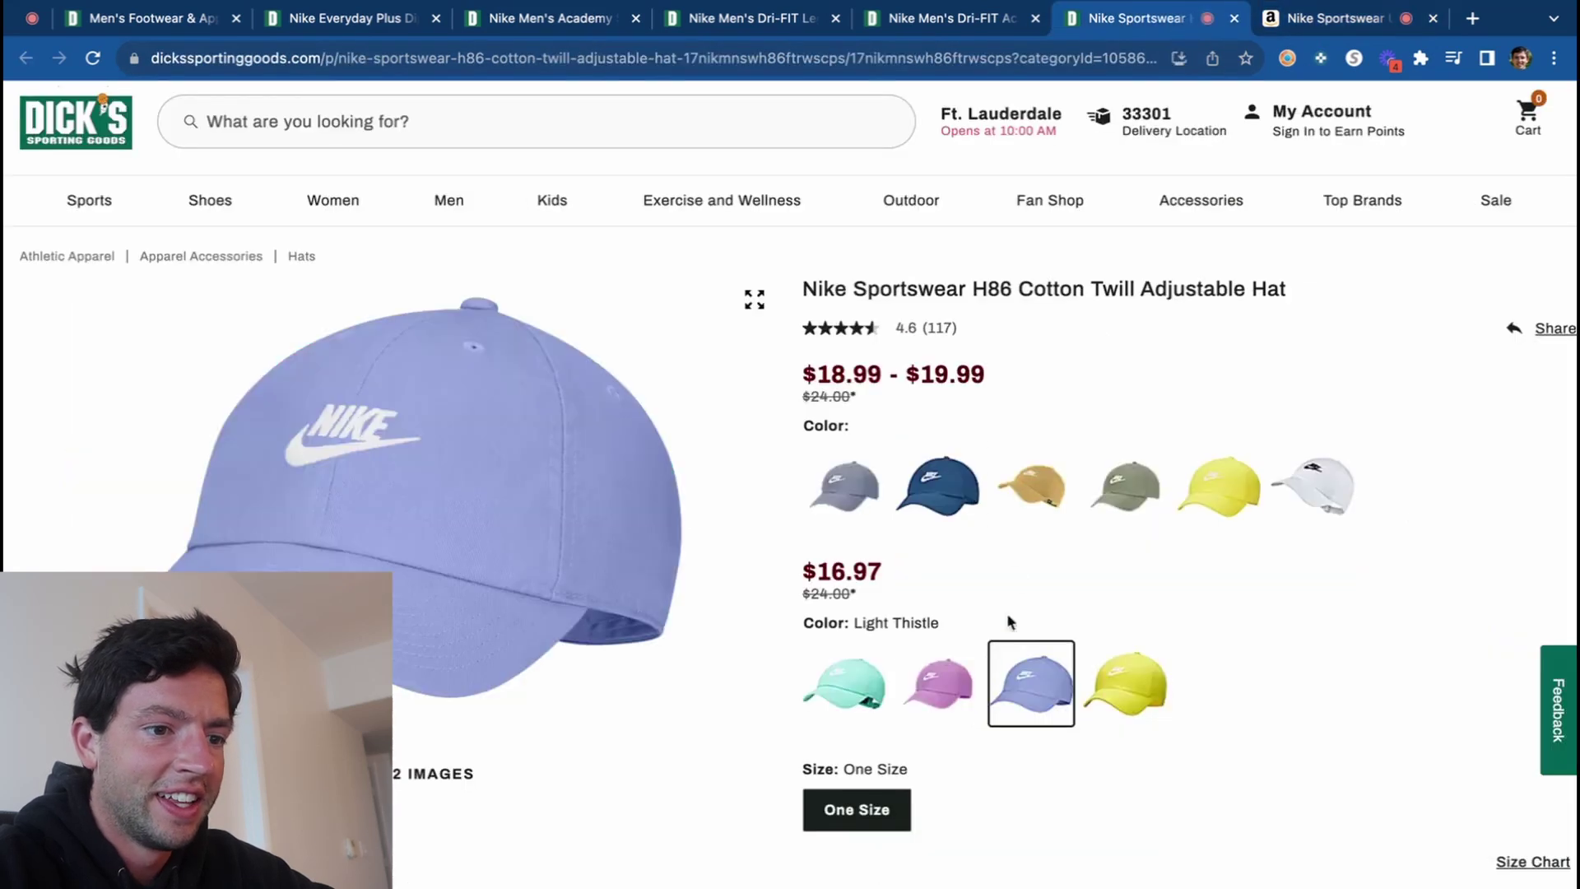
{"action": "left_click", "coordinate": [947, 685]}
{"action": "left_click", "coordinate": [1317, 33]}
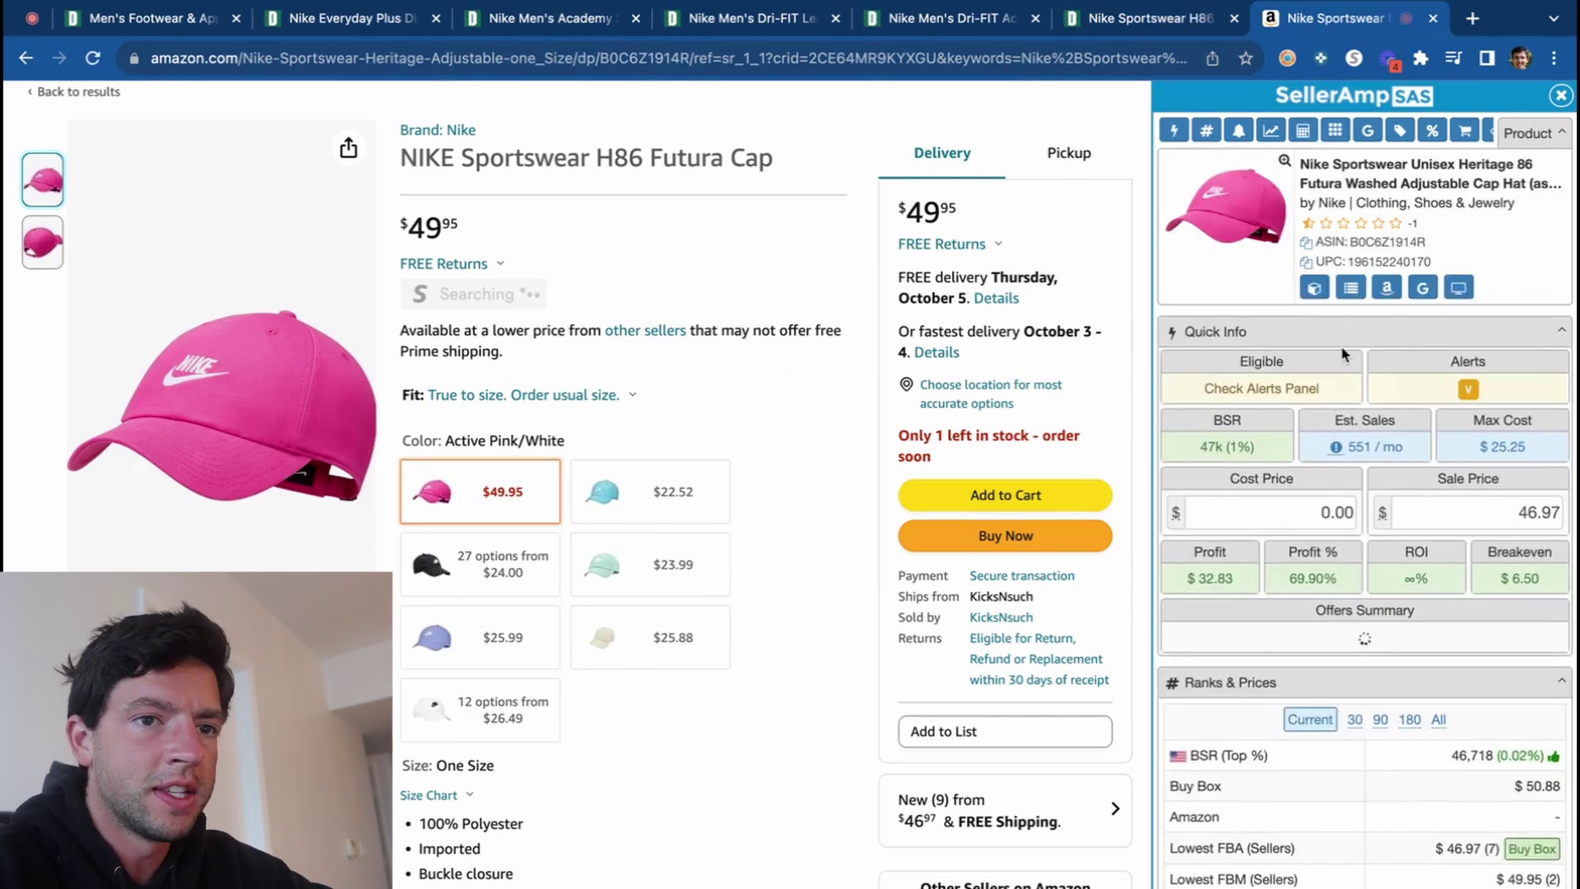
Look up other retailers for the Active Pink/White cap on Google, and close the results and the hat's Dick's page.
{"action": "left_click", "coordinate": [1422, 287]}
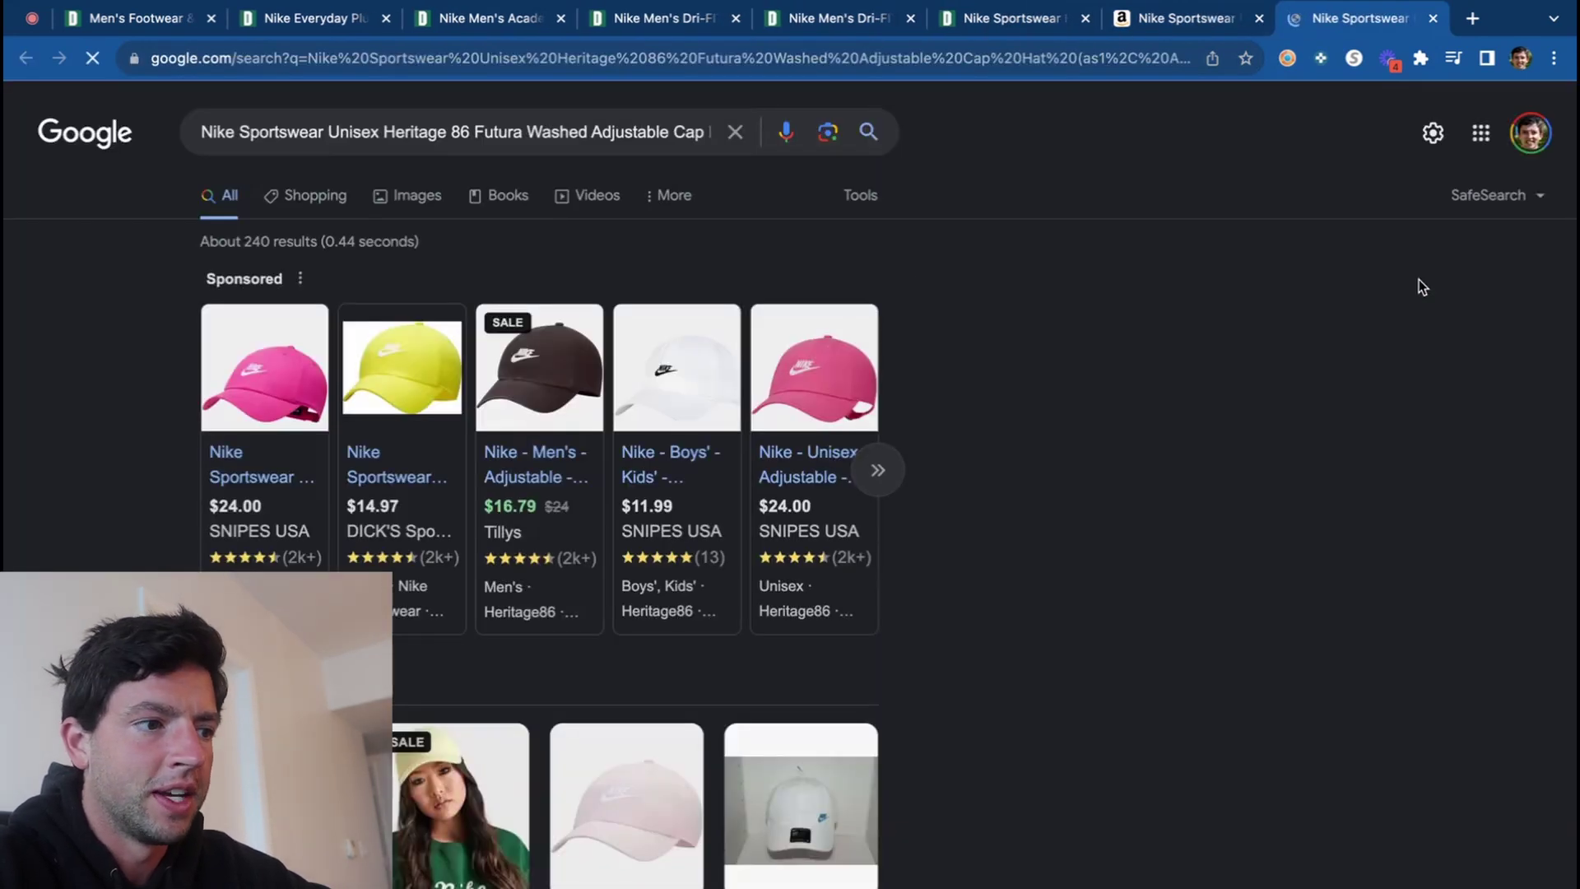
{"action": "mouse_move", "coordinate": [251, 481]}
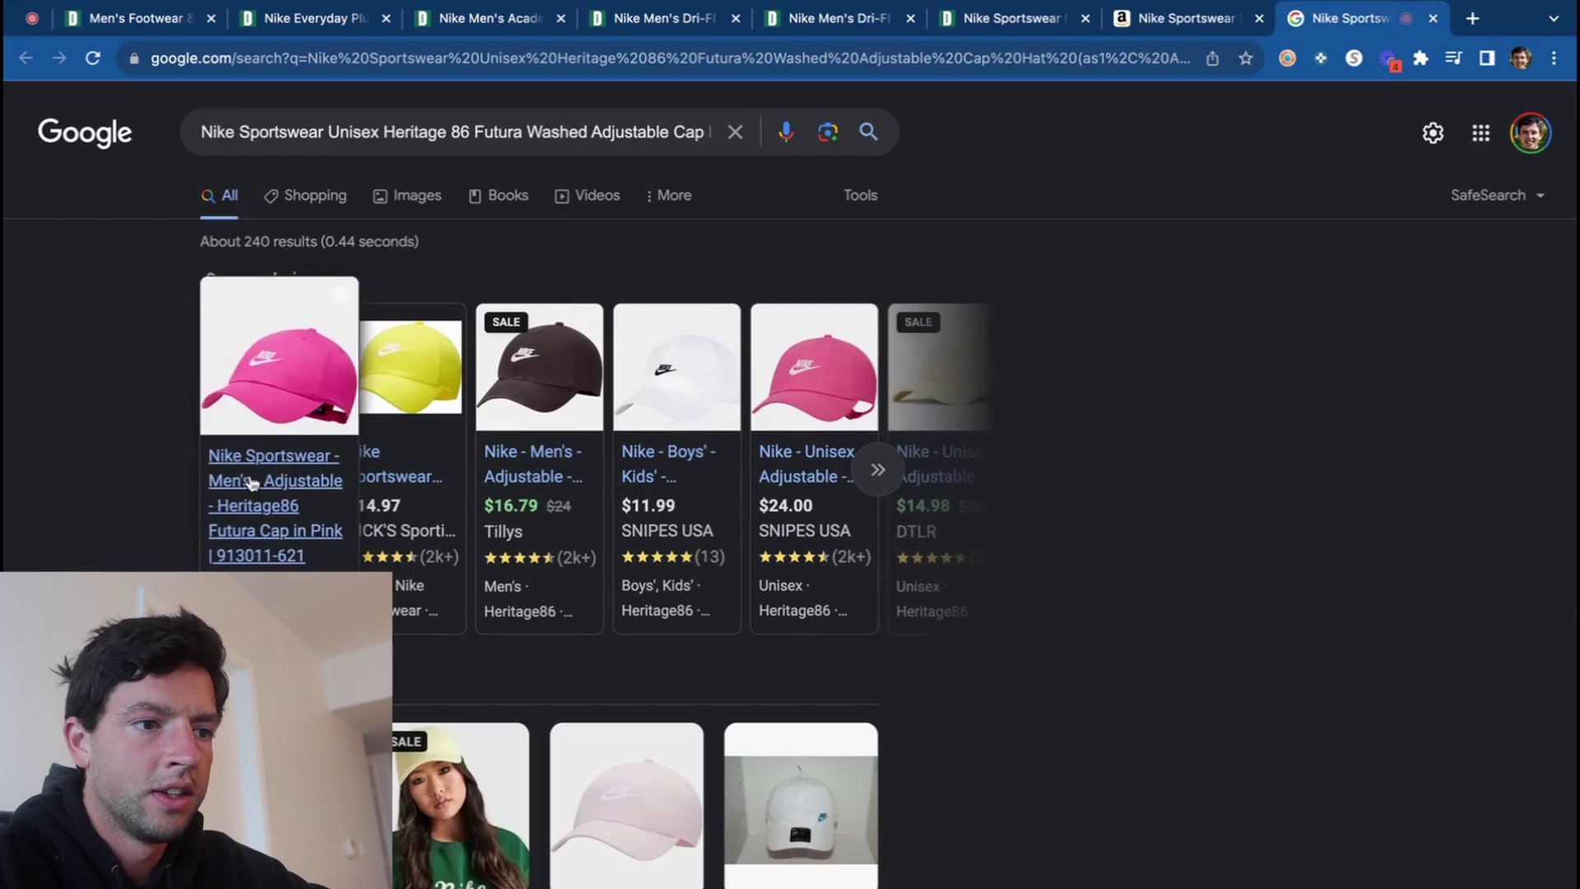
{"action": "mouse_move", "coordinate": [904, 472]}
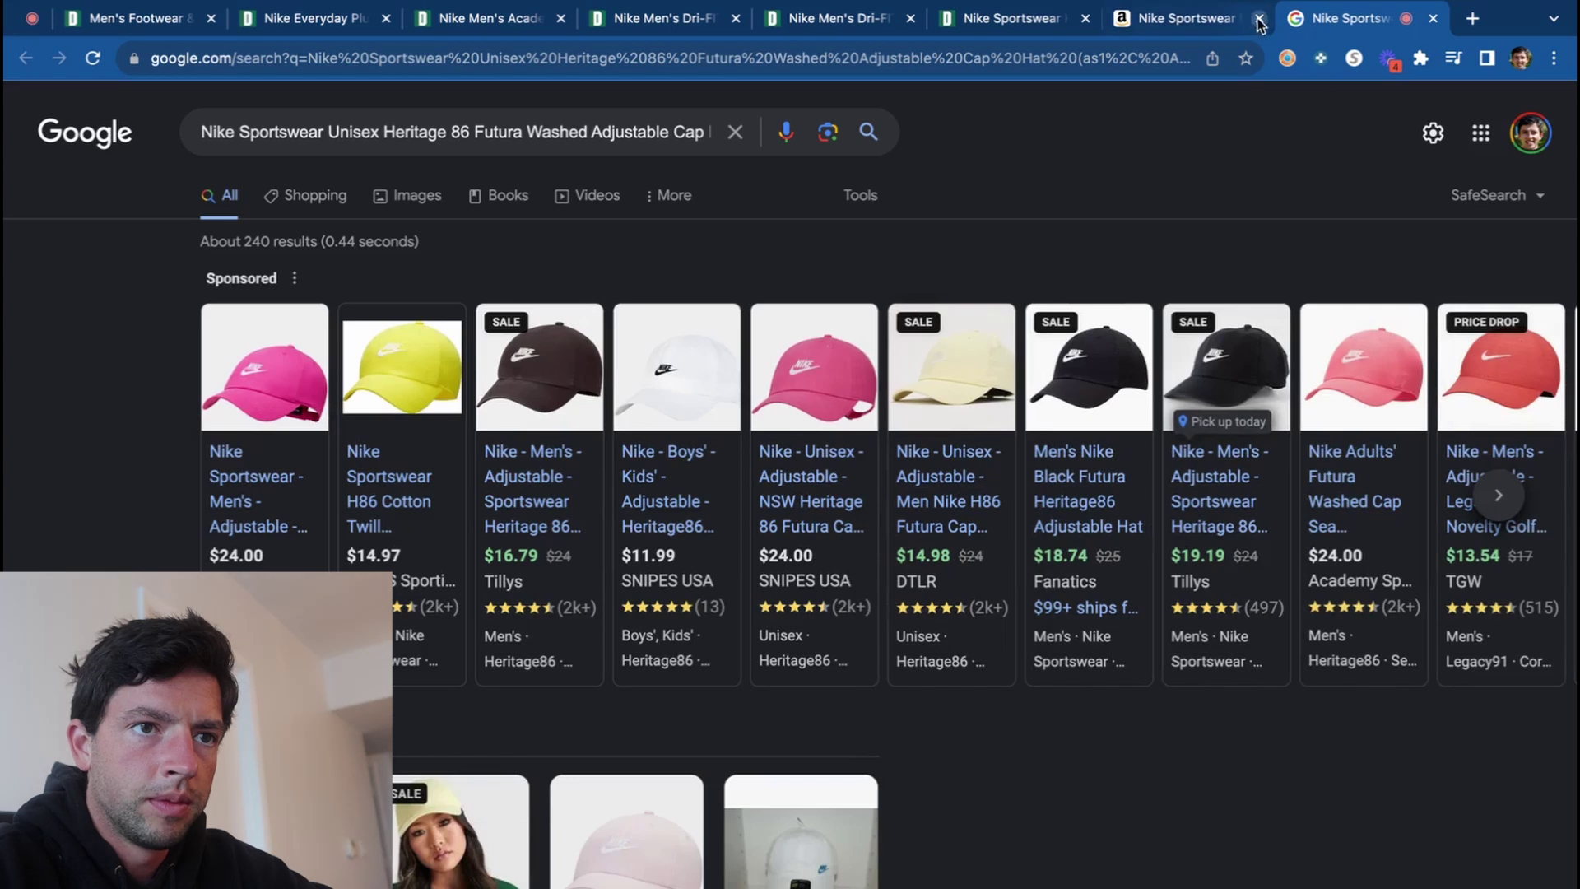
{"action": "left_click", "coordinate": [1433, 18]}
{"action": "left_click", "coordinate": [1173, 33]}
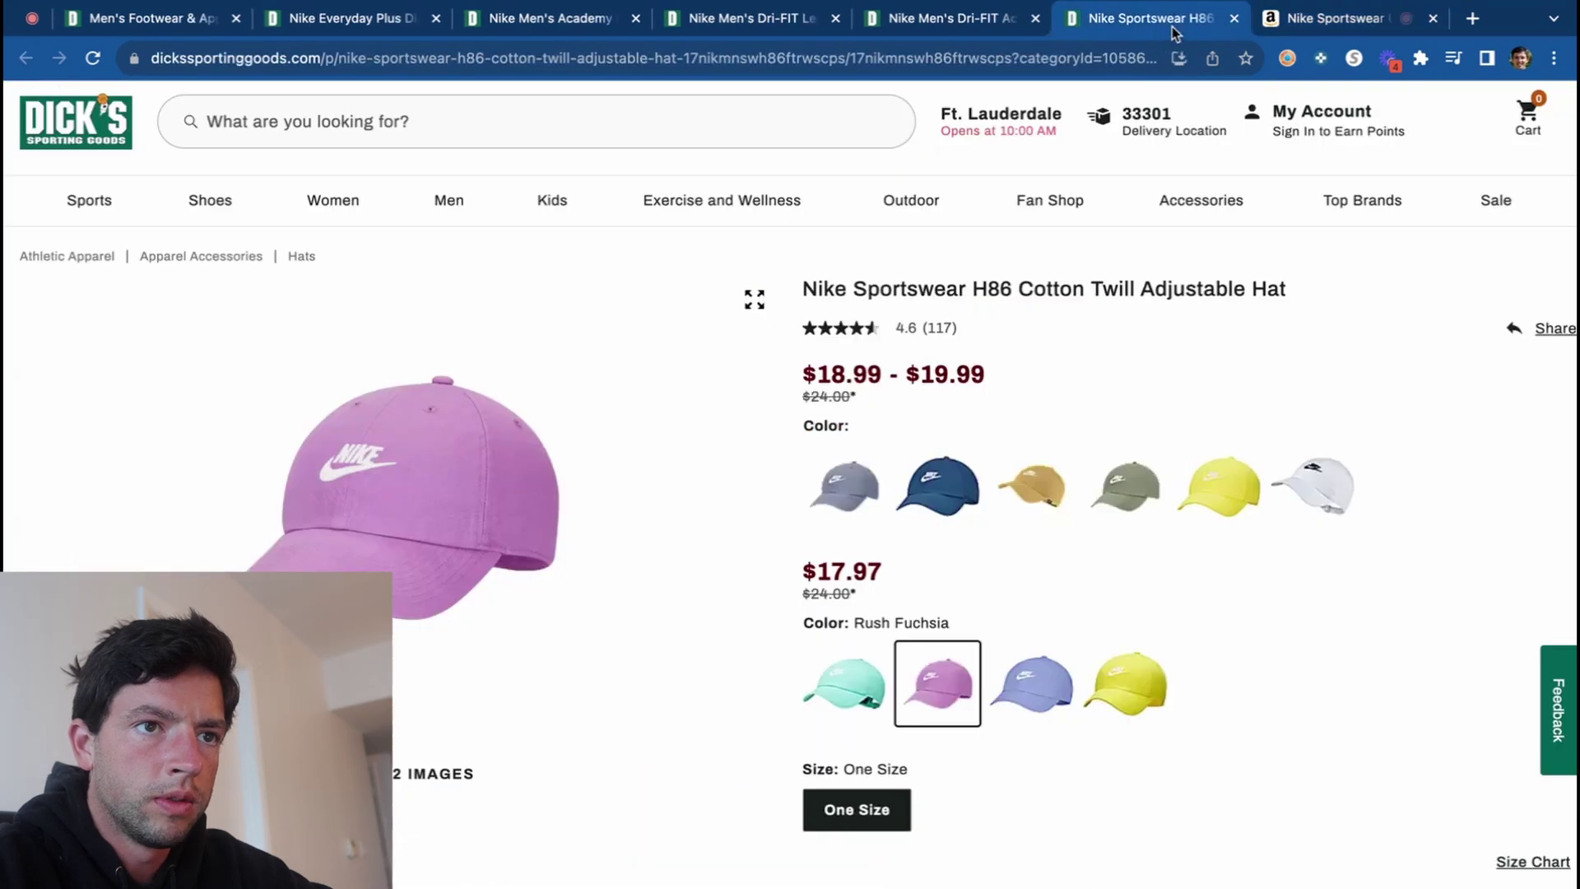
{"action": "left_click", "coordinate": [1232, 18]}
Open the Dri-FIT Academy Knit Soccer Shorts page at Dick's and select Game Royal in size XL.
{"action": "left_click", "coordinate": [966, 25]}
{"action": "scroll", "coordinate": [1076, 502], "scroll_direction": "down", "scroll_amount": 3}
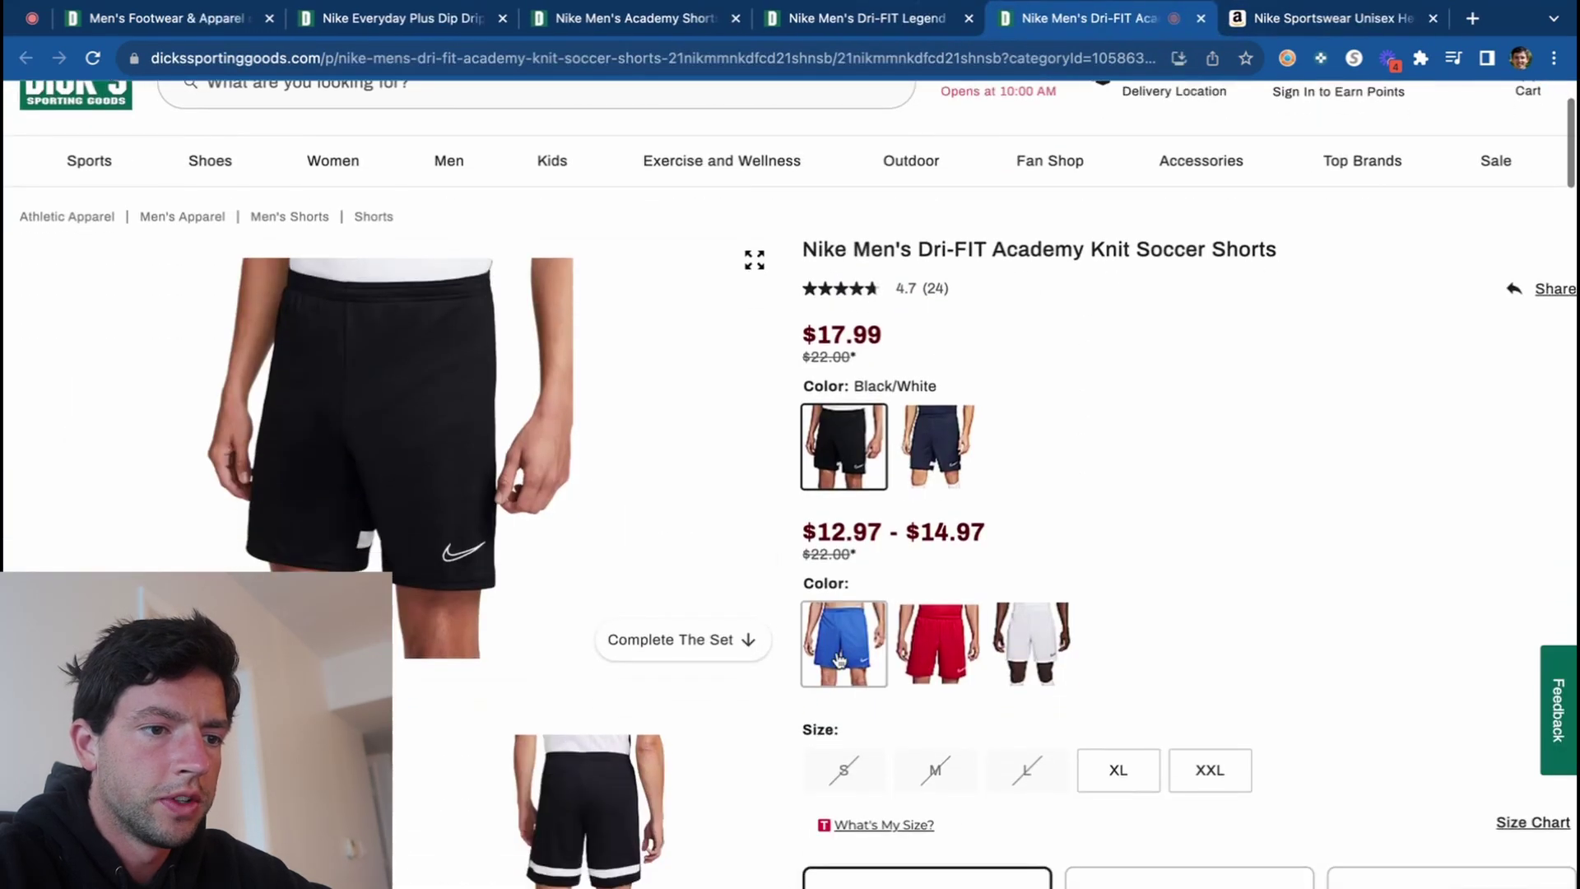
{"action": "left_click", "coordinate": [844, 642]}
{"action": "left_click", "coordinate": [1117, 771]}
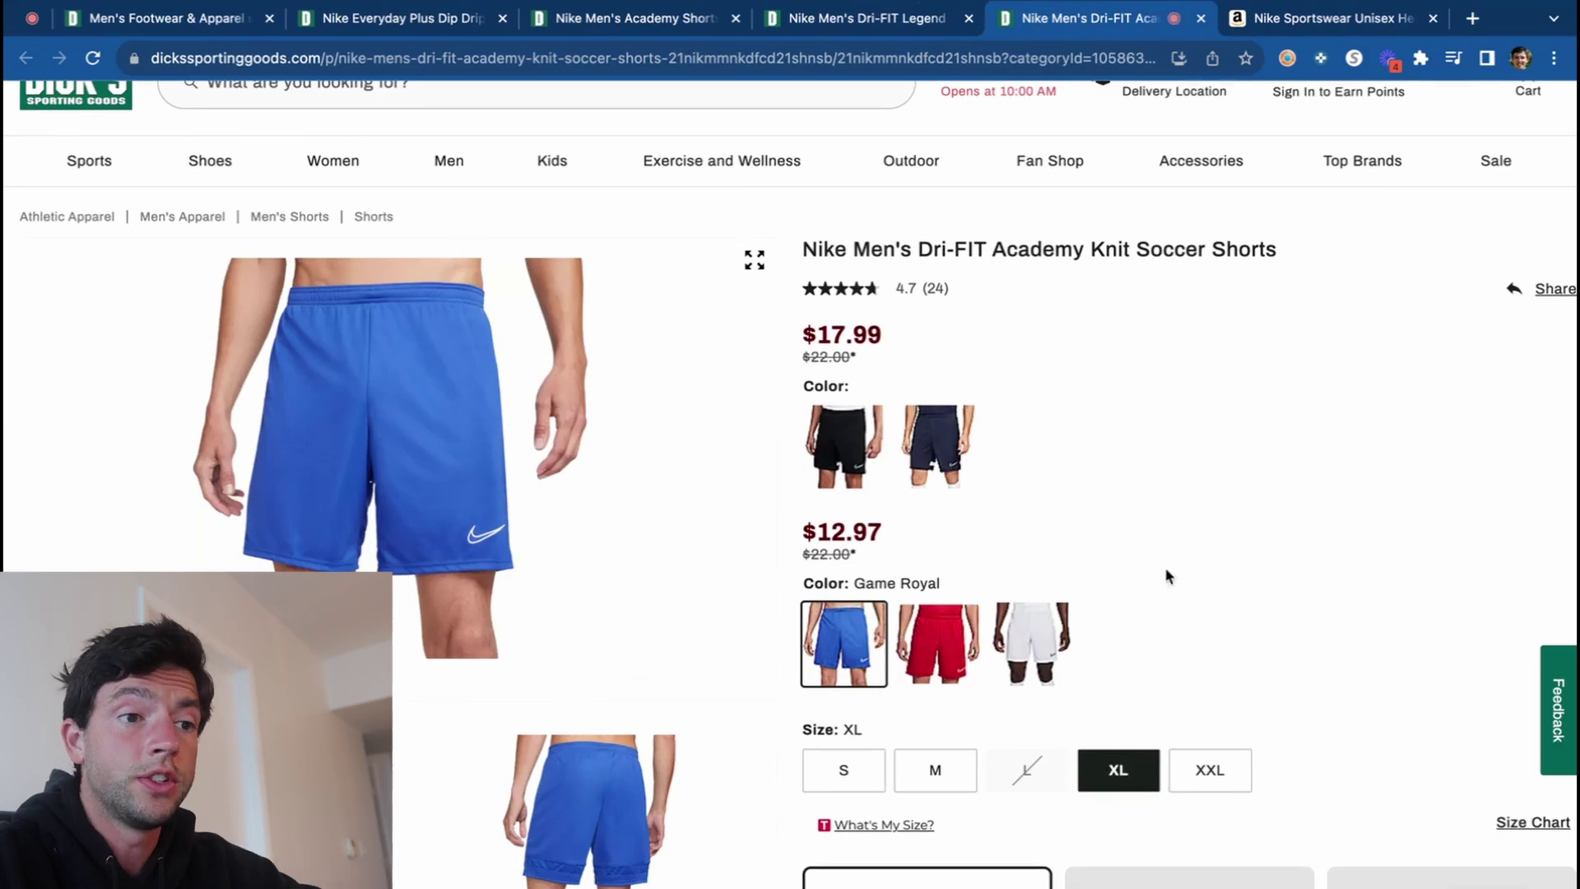
Look up the Dri-FIT Academy Knit Soccer Shorts on Amazon, review the matching listing's price history, and close the shorts' Dick's page.
{"action": "scroll", "coordinate": [1217, 339], "scroll_direction": "down", "scroll_amount": 1}
{"action": "left_click_drag", "start_coordinate": [1276, 246], "coordinate": [803, 239]}
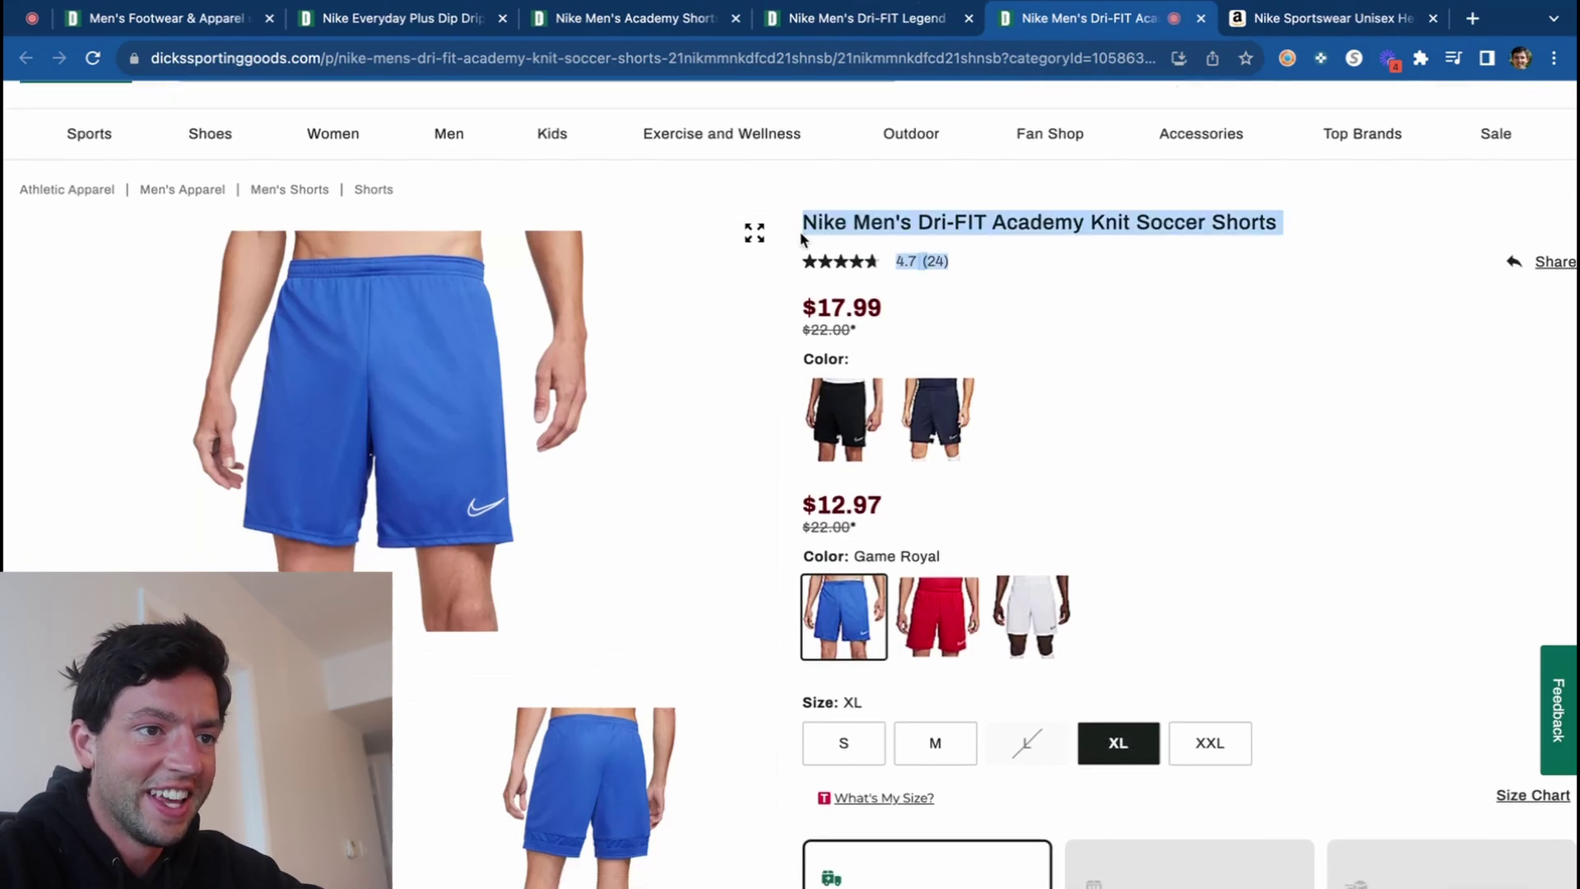
{"action": "left_click", "coordinate": [1095, 274]}
{"action": "left_click_drag", "start_coordinate": [1278, 229], "coordinate": [818, 219]}
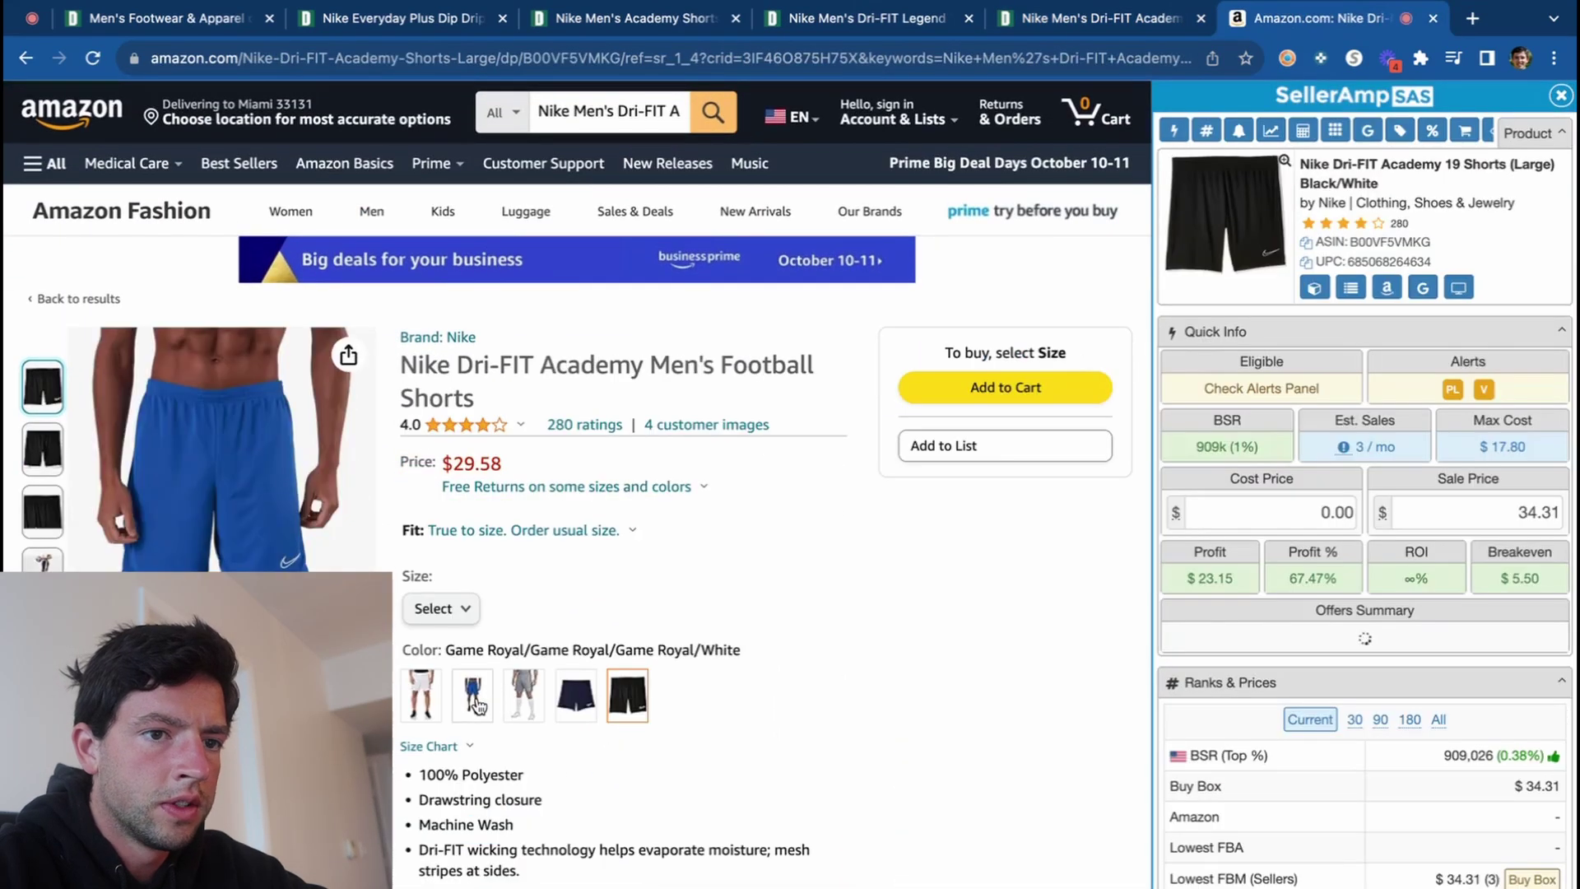
{"action": "scroll", "coordinate": [905, 477], "scroll_direction": "down", "scroll_amount": 9}
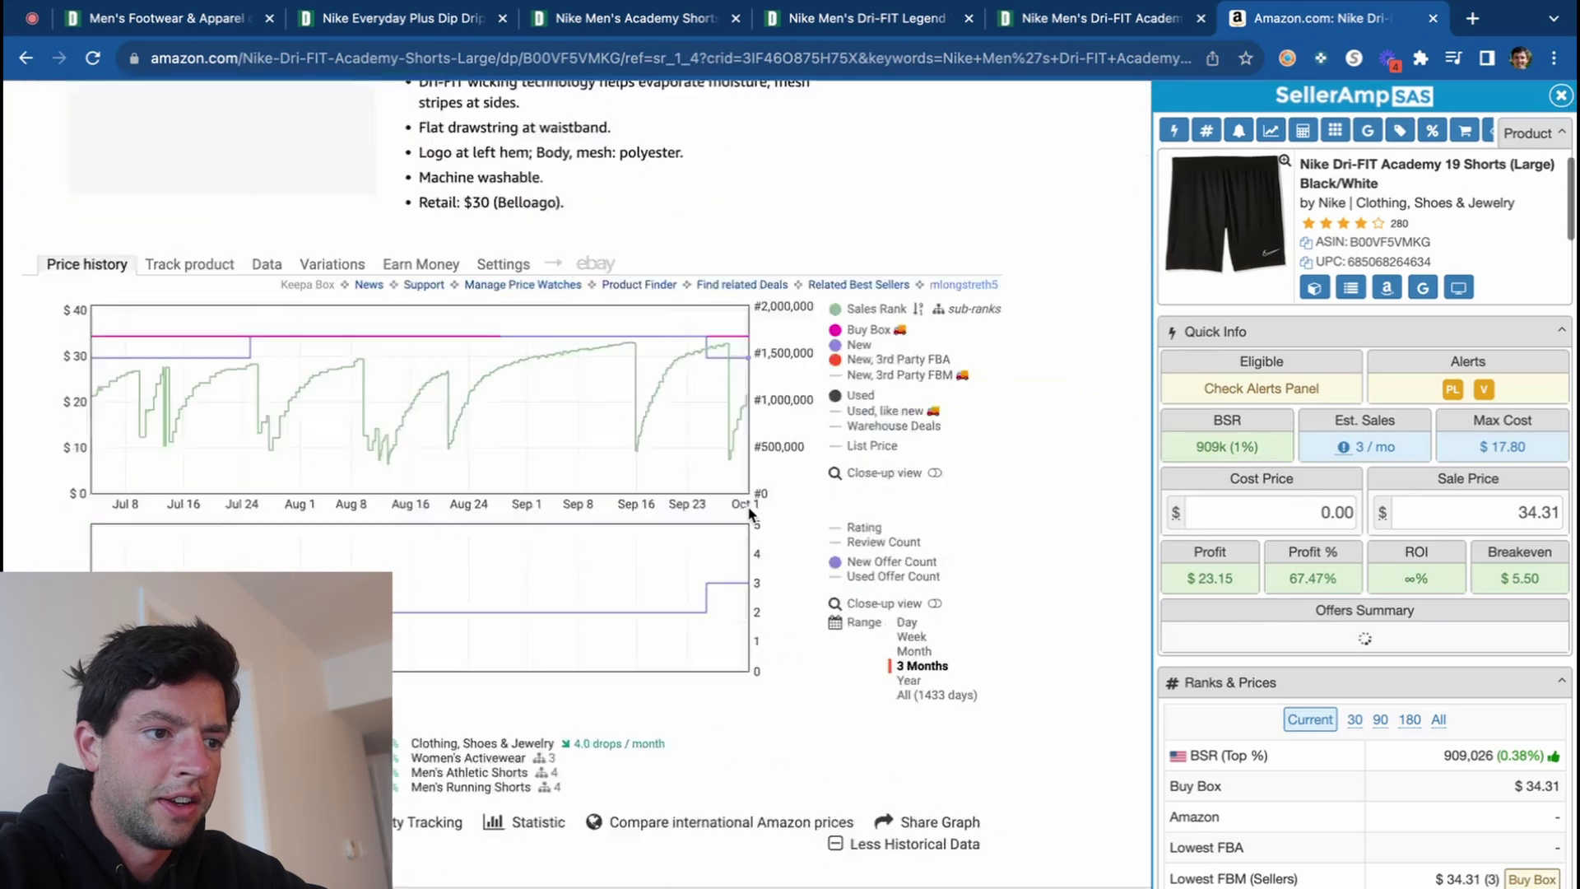
{"action": "left_click", "coordinate": [1202, 19]}
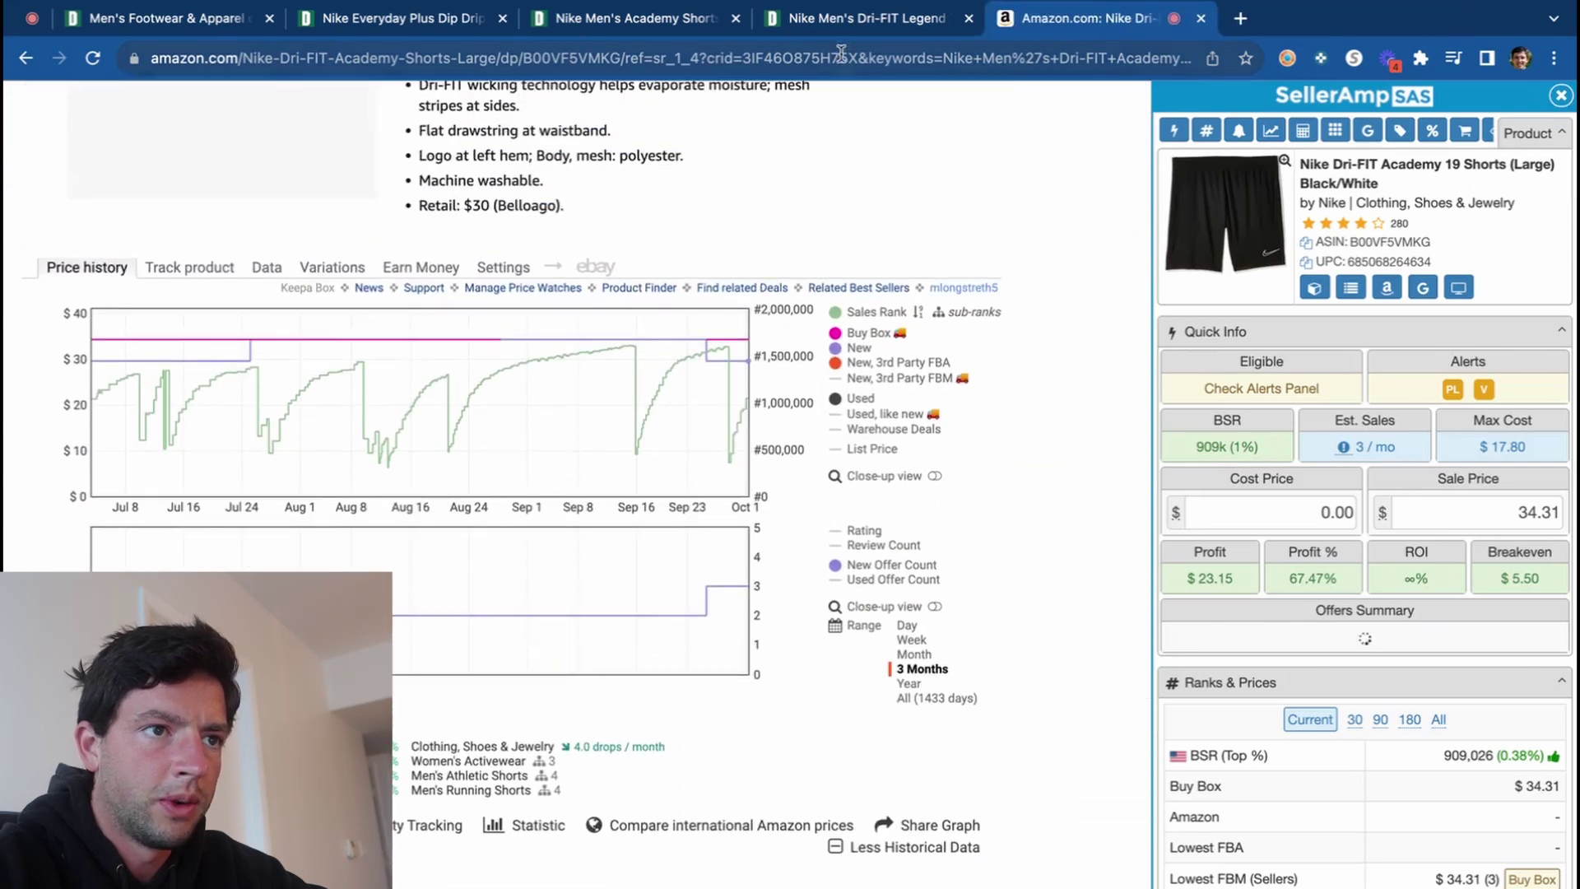
Copy the Nike Men's Dri-FIT Legend Training T-Shirt title from Dick's and search Amazon for it.
{"action": "left_click", "coordinate": [842, 25]}
{"action": "scroll", "coordinate": [911, 645], "scroll_direction": "down", "scroll_amount": 1}
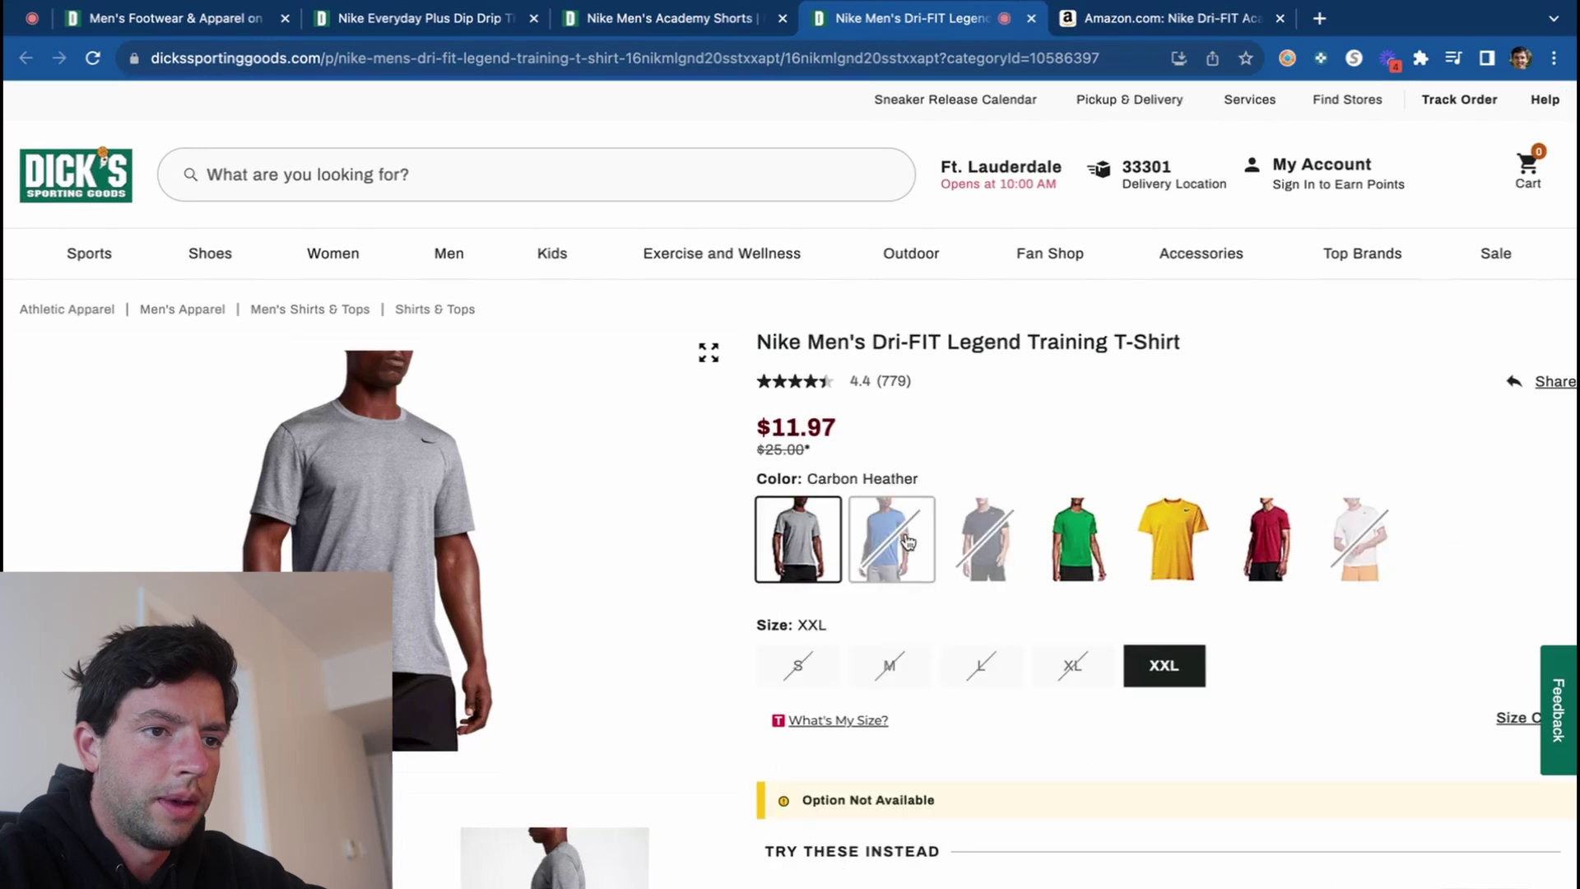
{"action": "left_click_drag", "start_coordinate": [1204, 340], "coordinate": [756, 335]}
{"action": "left_click", "coordinate": [1186, 19]}
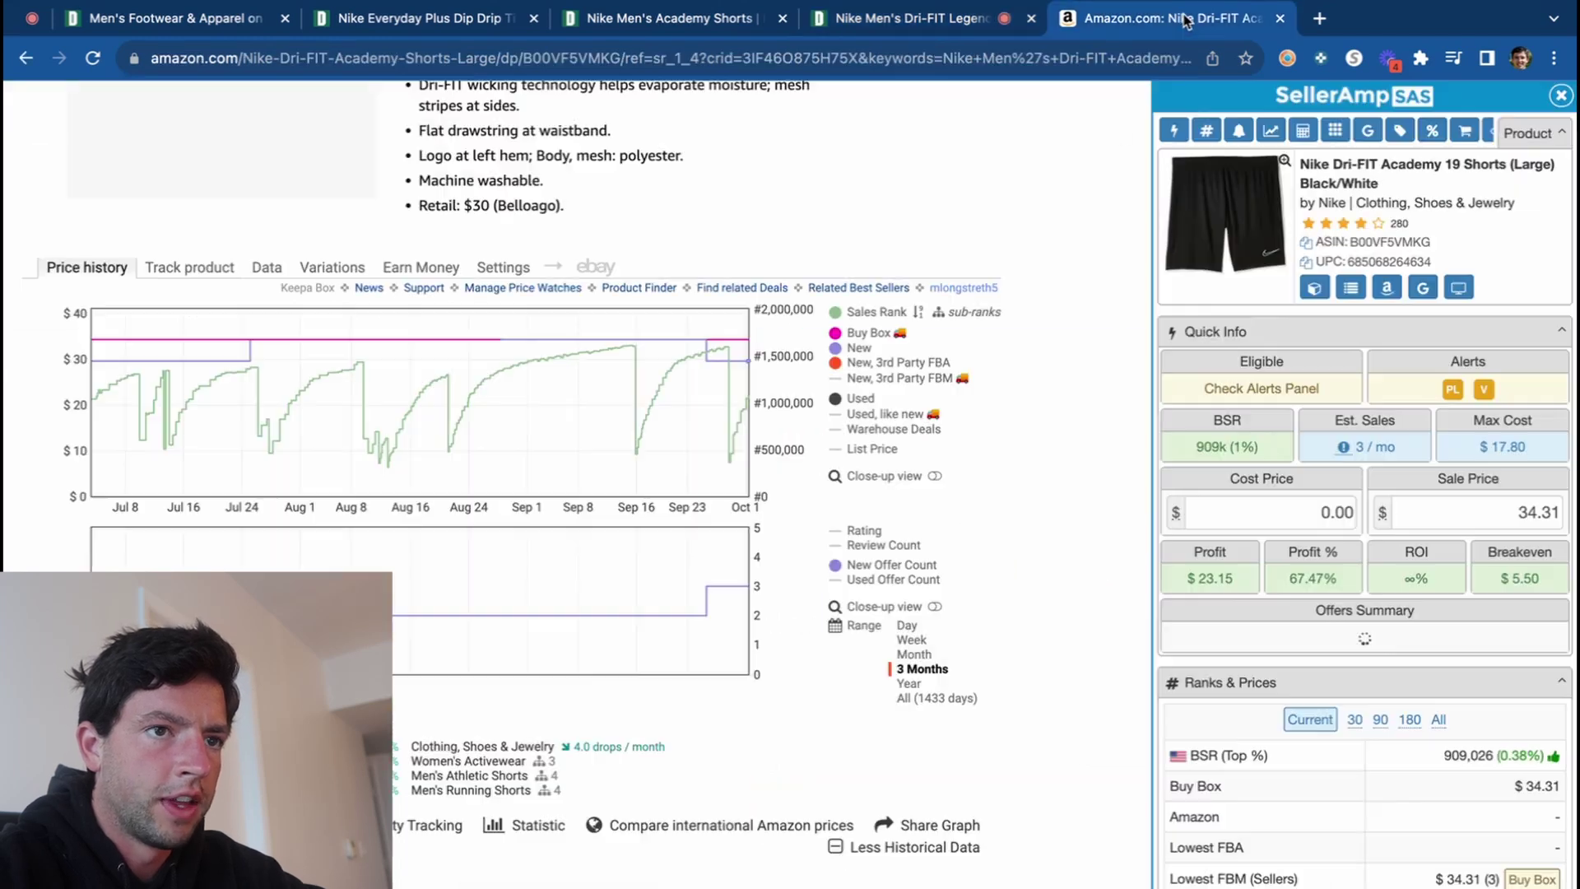
{"action": "scroll", "coordinate": [706, 162], "scroll_direction": "up", "scroll_amount": 10}
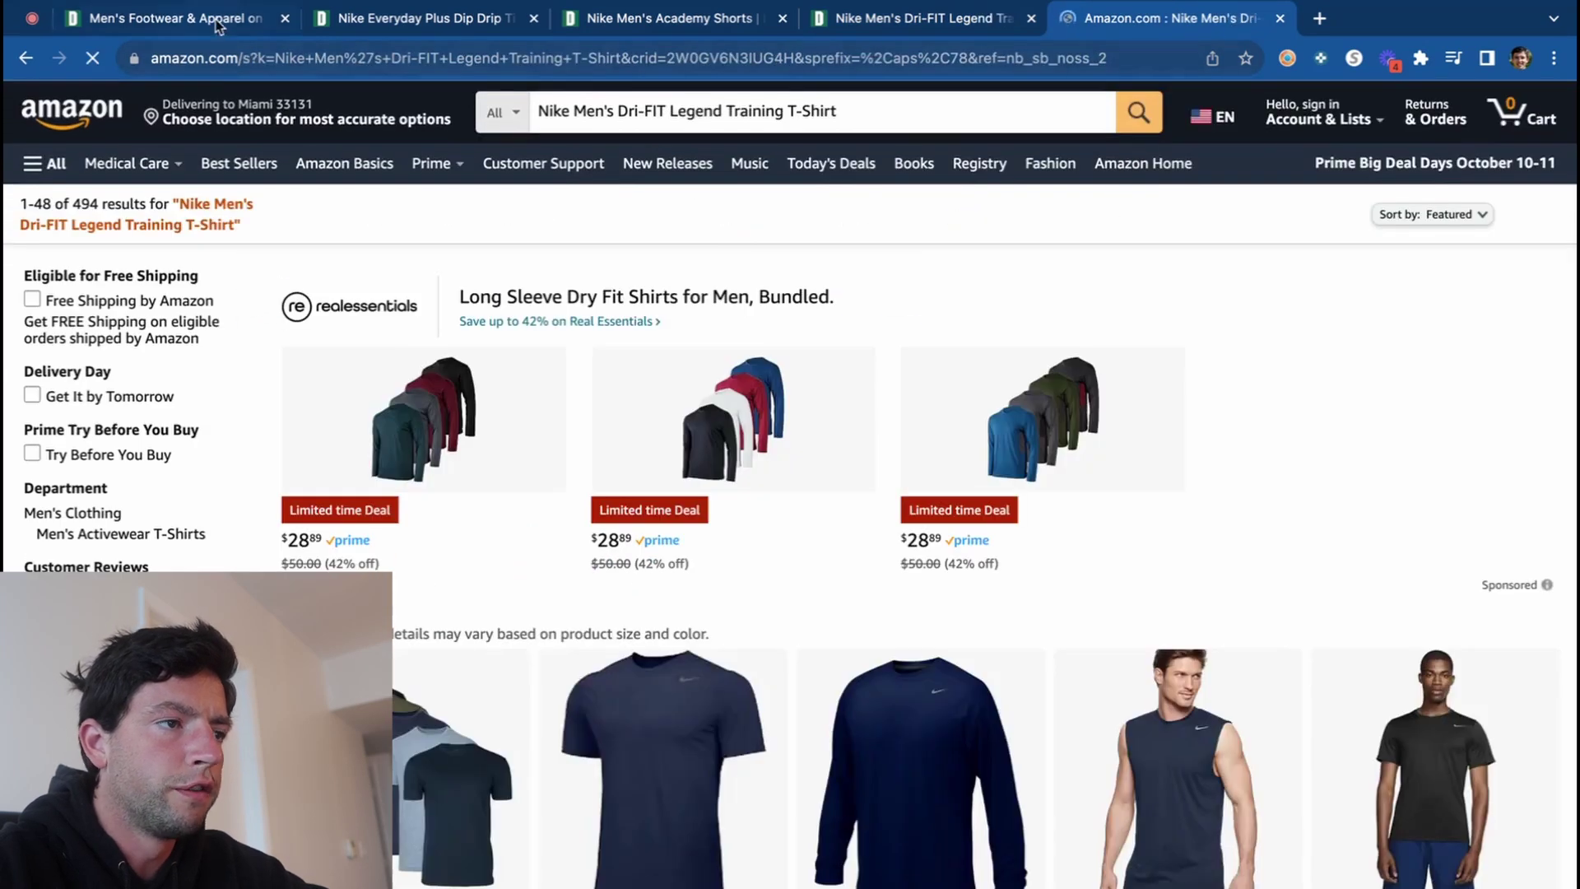
Open the Nike Men's Dri-FIT Miler T-Shirt in a new tab from Dick's sale list and go to results page 3.
{"action": "left_click", "coordinate": [219, 23]}
{"action": "scroll", "coordinate": [811, 452], "scroll_direction": "down", "scroll_amount": 15}
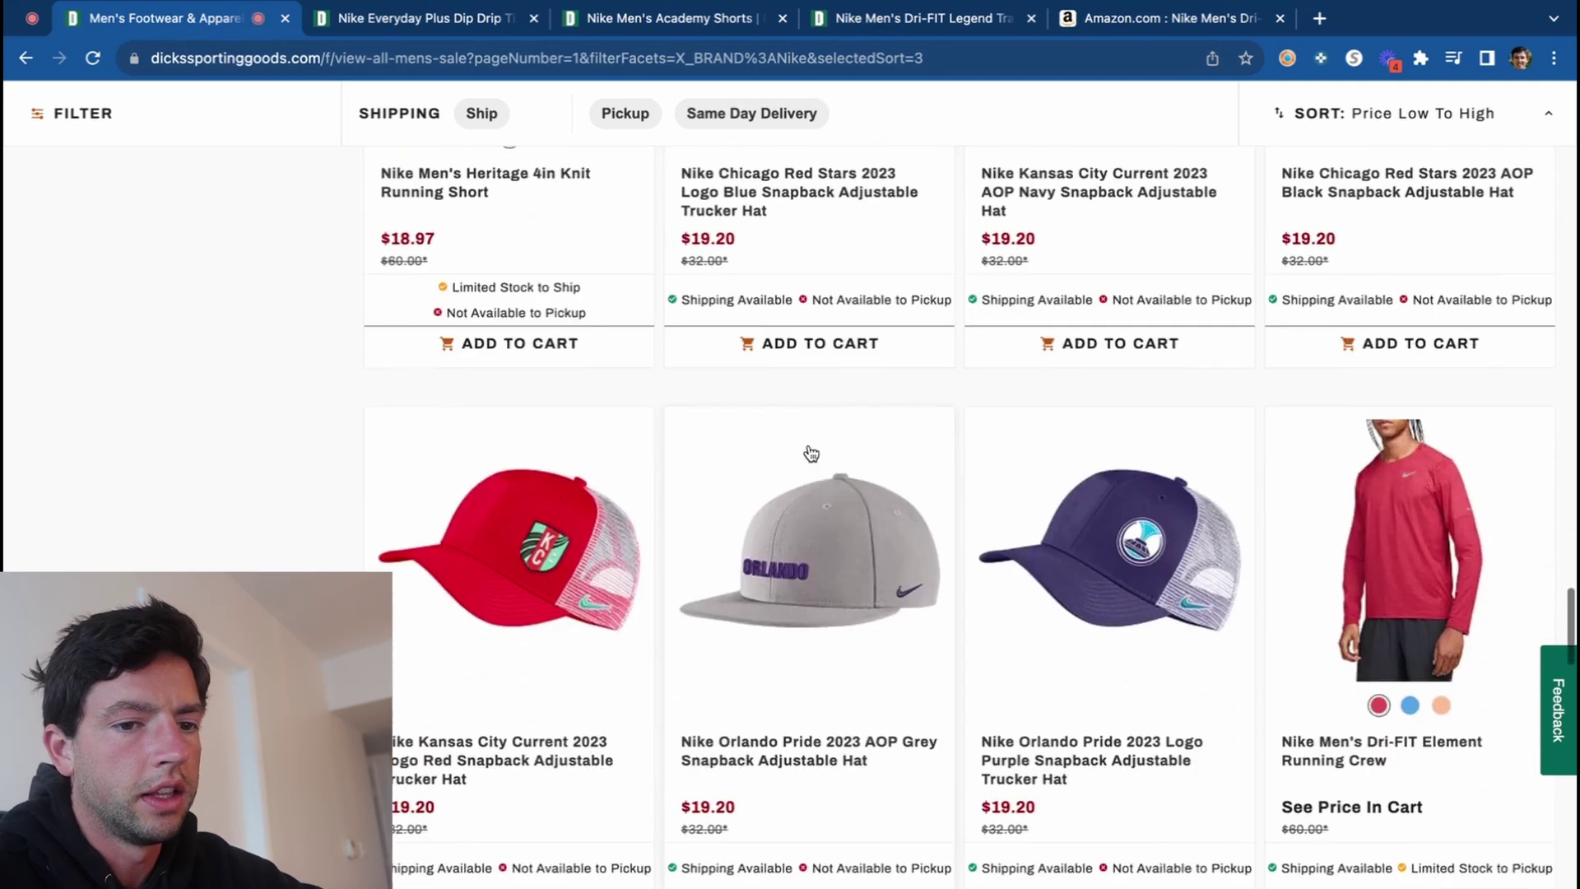
{"action": "scroll", "coordinate": [811, 453], "scroll_direction": "down", "scroll_amount": 6}
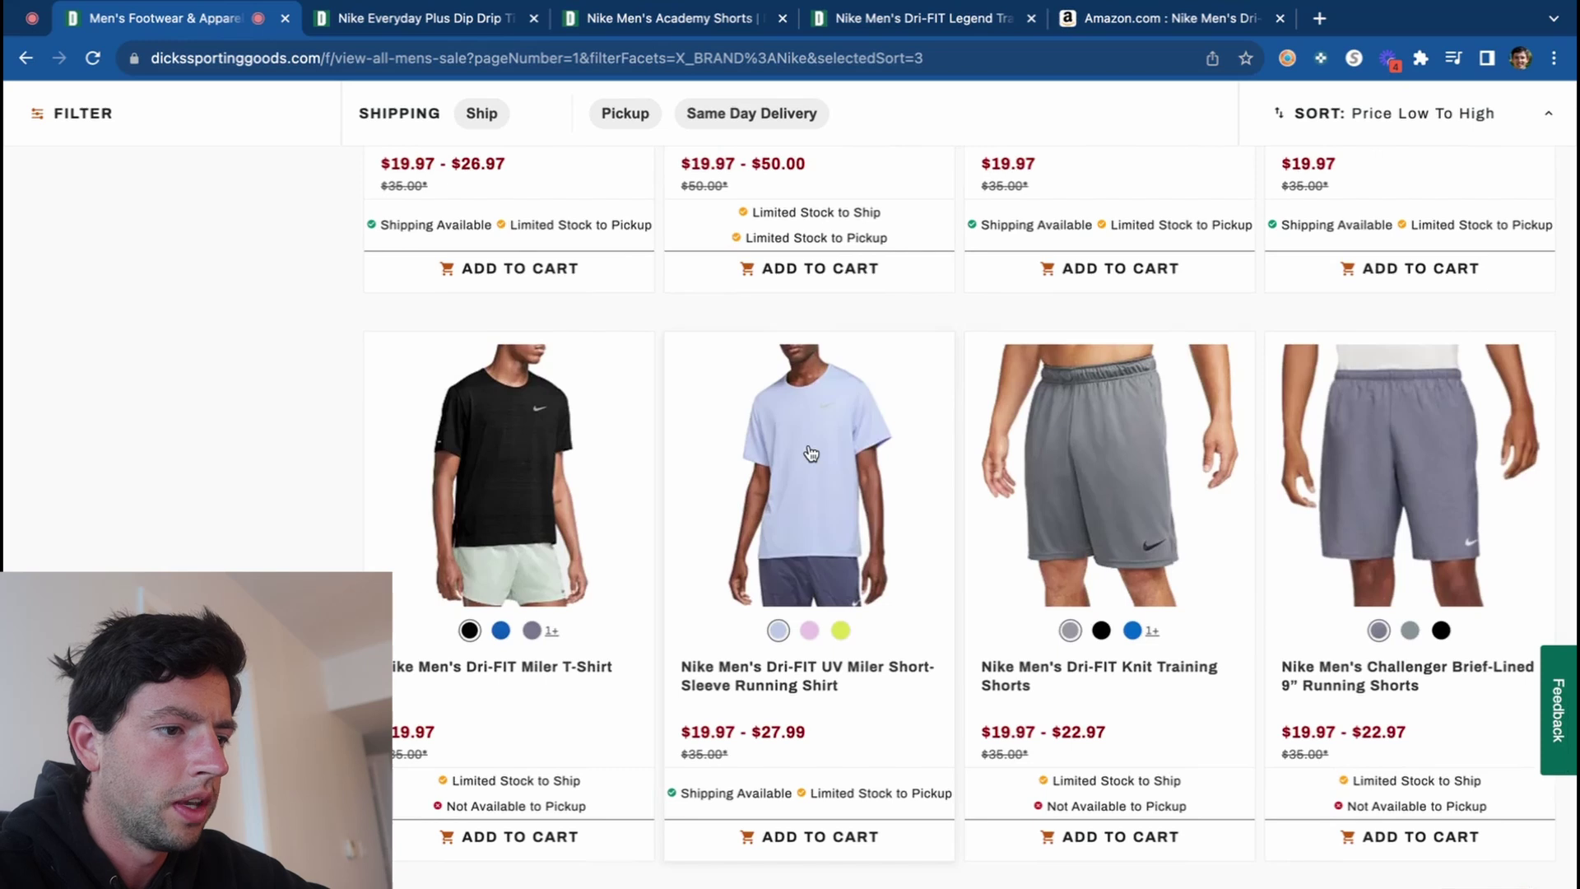
{"action": "right_click", "coordinate": [452, 470]}
{"action": "left_click", "coordinate": [494, 489]}
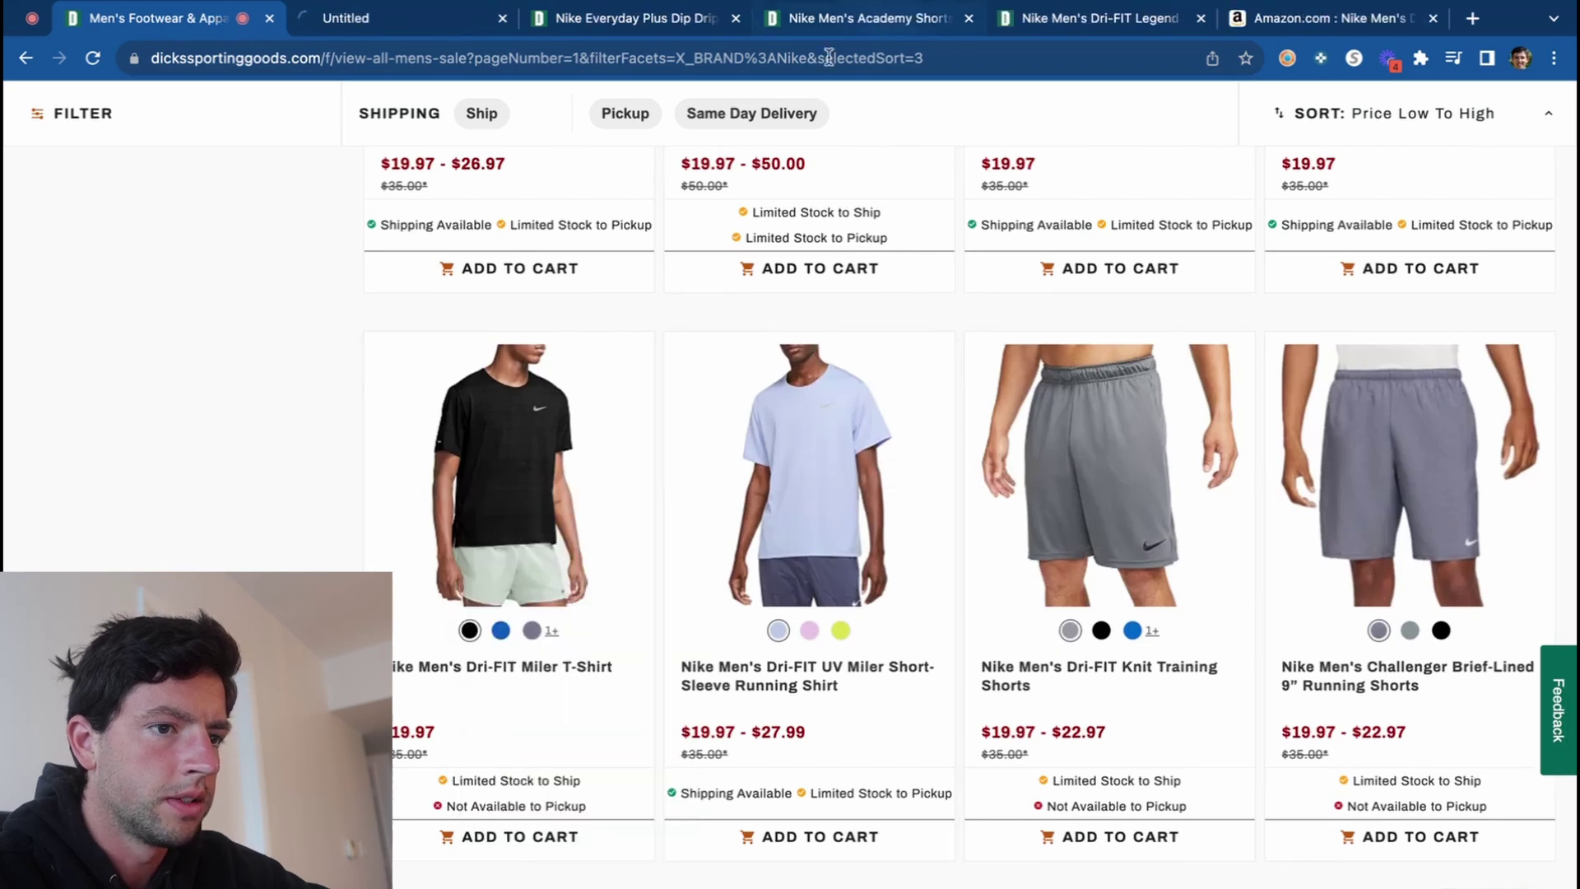
{"action": "scroll", "coordinate": [857, 486], "scroll_direction": "down", "scroll_amount": 5}
{"action": "scroll", "coordinate": [857, 486], "scroll_direction": "up", "scroll_amount": 2}
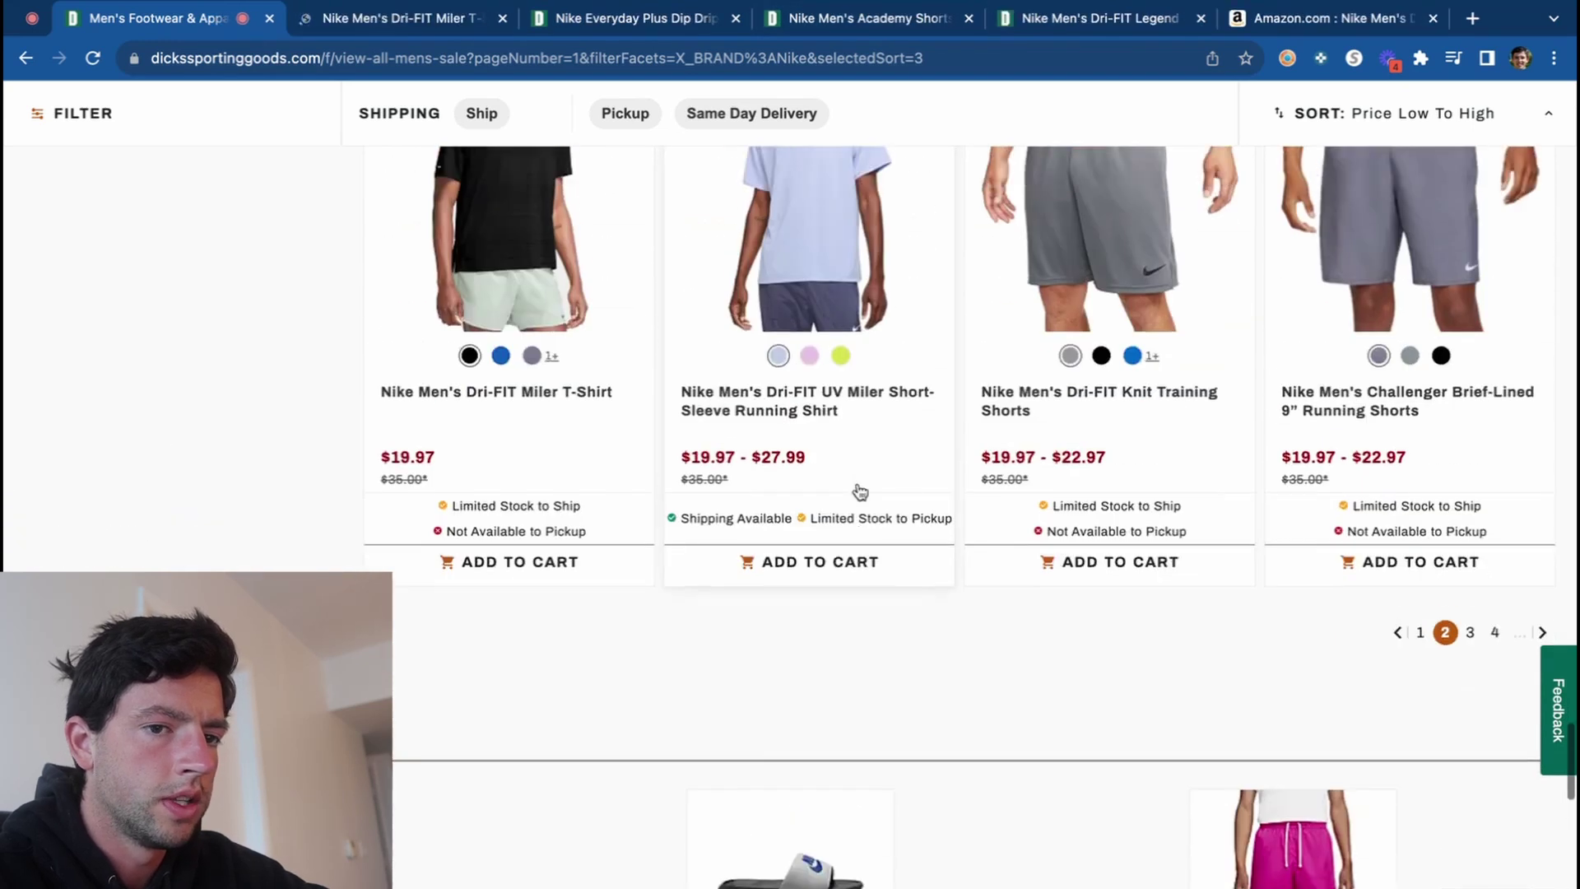
{"action": "left_click", "coordinate": [1471, 630]}
Compare the Legend Training T-Shirt at Dick's with the Nike shirts in the Amazon results.
{"action": "left_click", "coordinate": [1094, 18]}
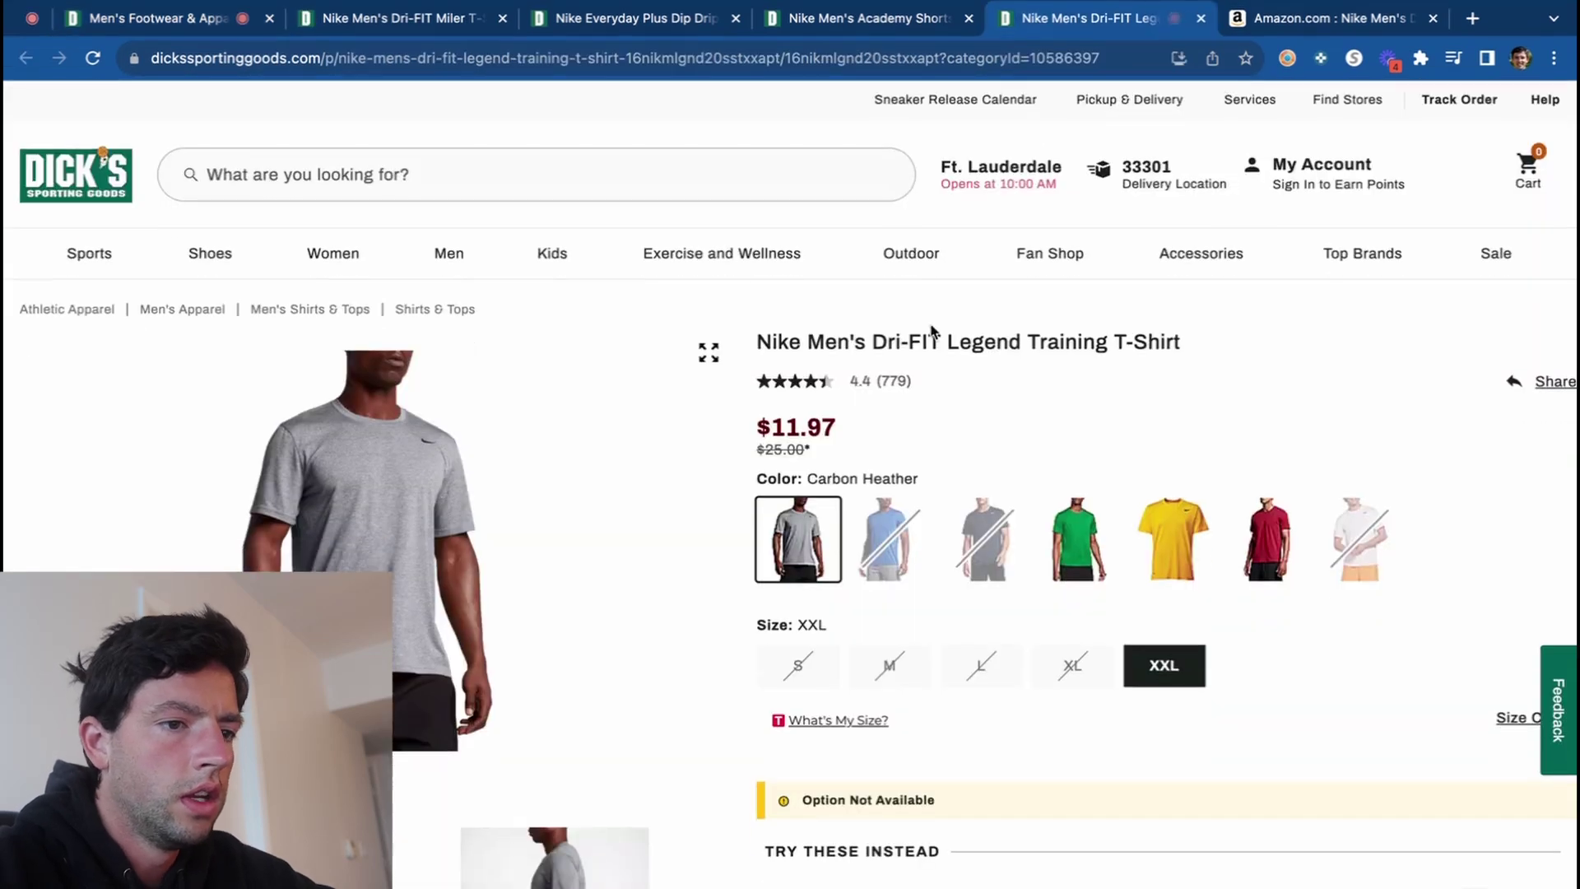
{"action": "scroll", "coordinate": [933, 331], "scroll_direction": "down", "scroll_amount": 2}
{"action": "key", "text": "ctrl+Tab"}
{"action": "scroll", "coordinate": [872, 416], "scroll_direction": "down", "scroll_amount": 5}
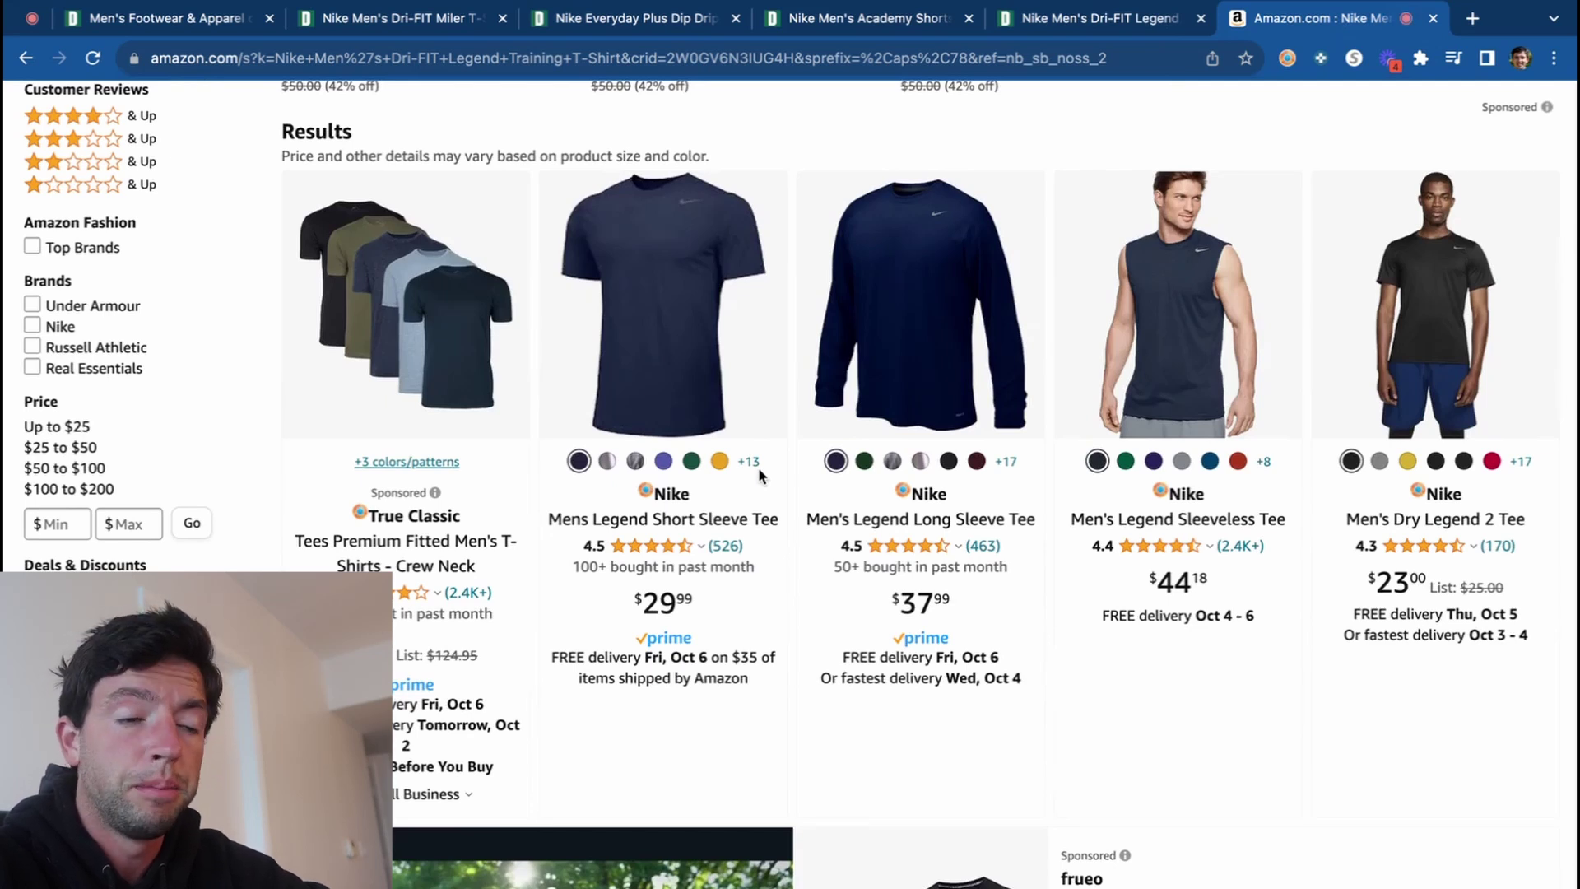
{"action": "scroll", "coordinate": [758, 467], "scroll_direction": "down", "scroll_amount": 10}
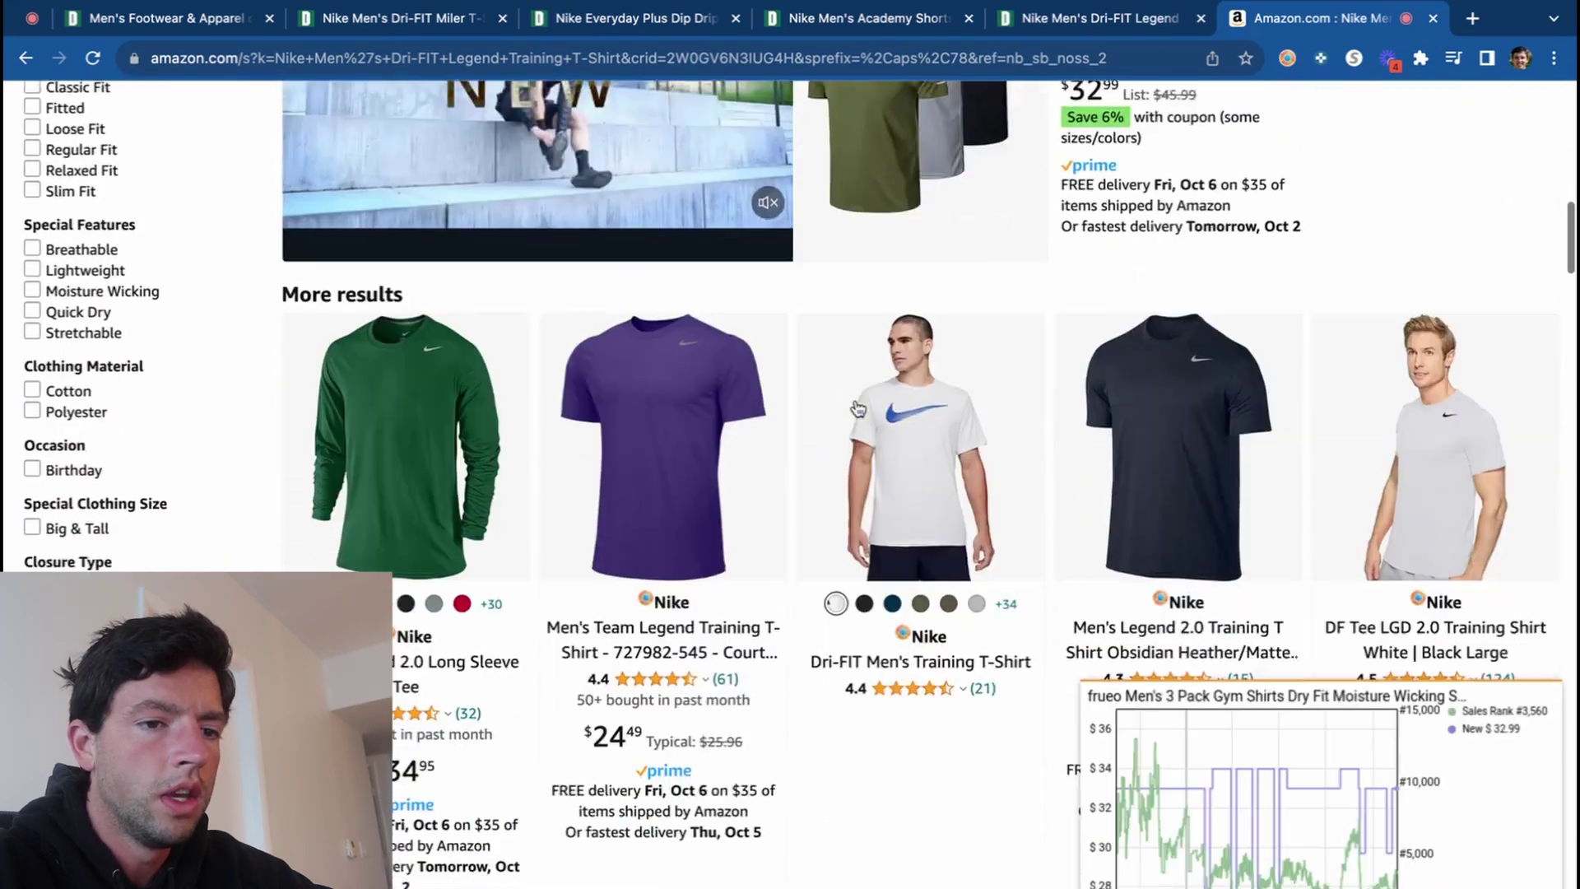
{"action": "scroll", "coordinate": [857, 409], "scroll_direction": "down", "scroll_amount": 2}
{"action": "scroll", "coordinate": [858, 409], "scroll_direction": "up", "scroll_amount": 1}
Run a Google image search on the Carbon Heather Legend T-Shirt, review other retailers' offers, and close the results and the shirt's Dick's page.
{"action": "left_click", "coordinate": [1085, 19]}
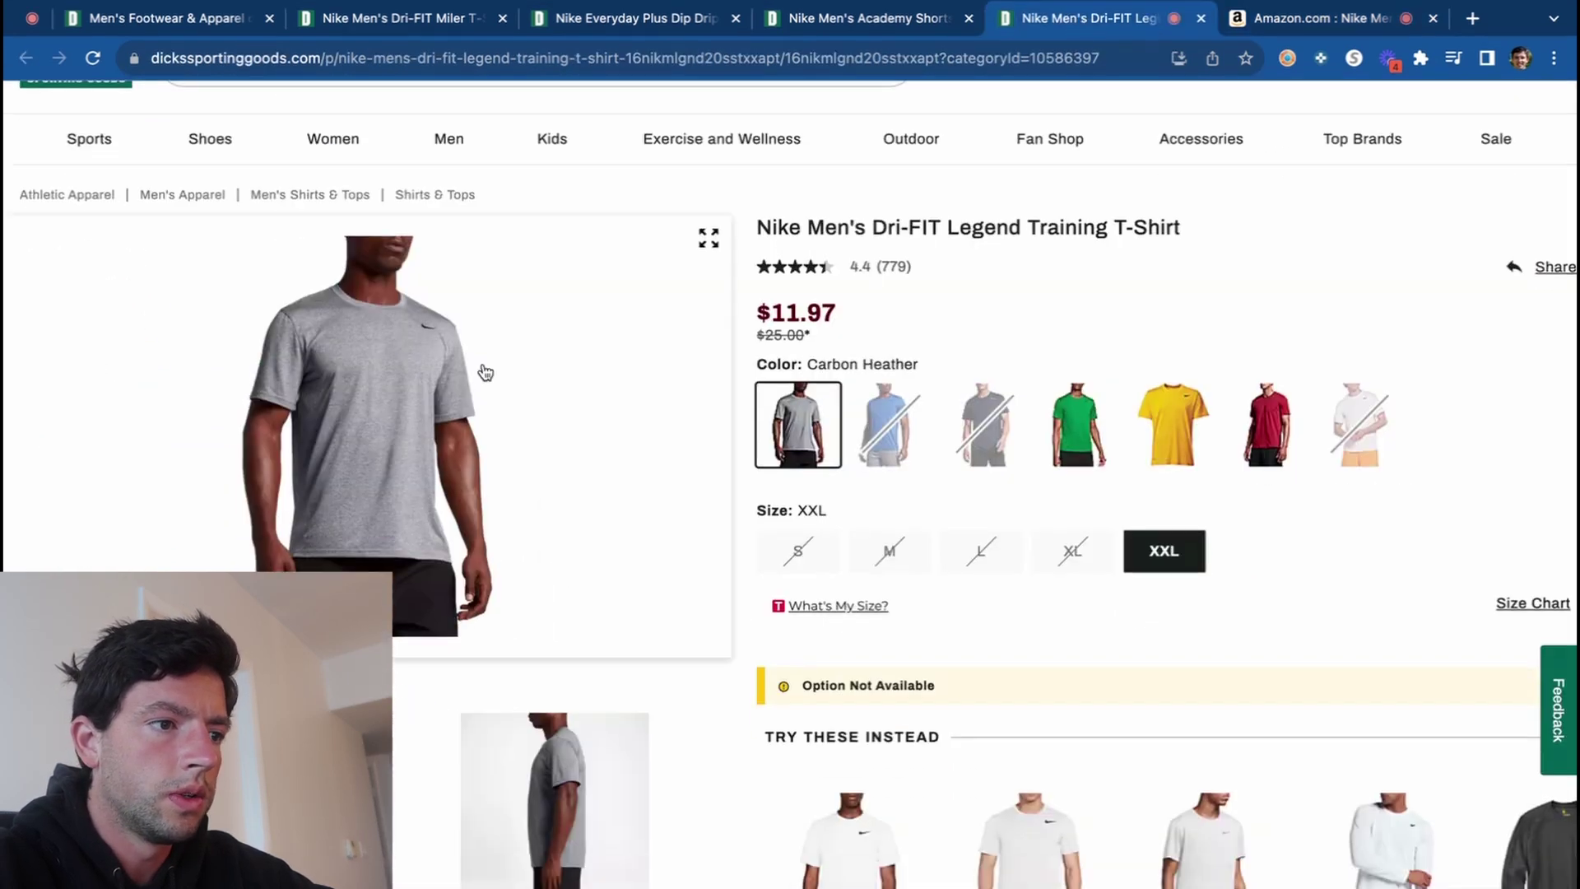
{"action": "right_click", "coordinate": [482, 364]}
{"action": "left_click", "coordinate": [371, 377]}
{"action": "right_click", "coordinate": [370, 364]}
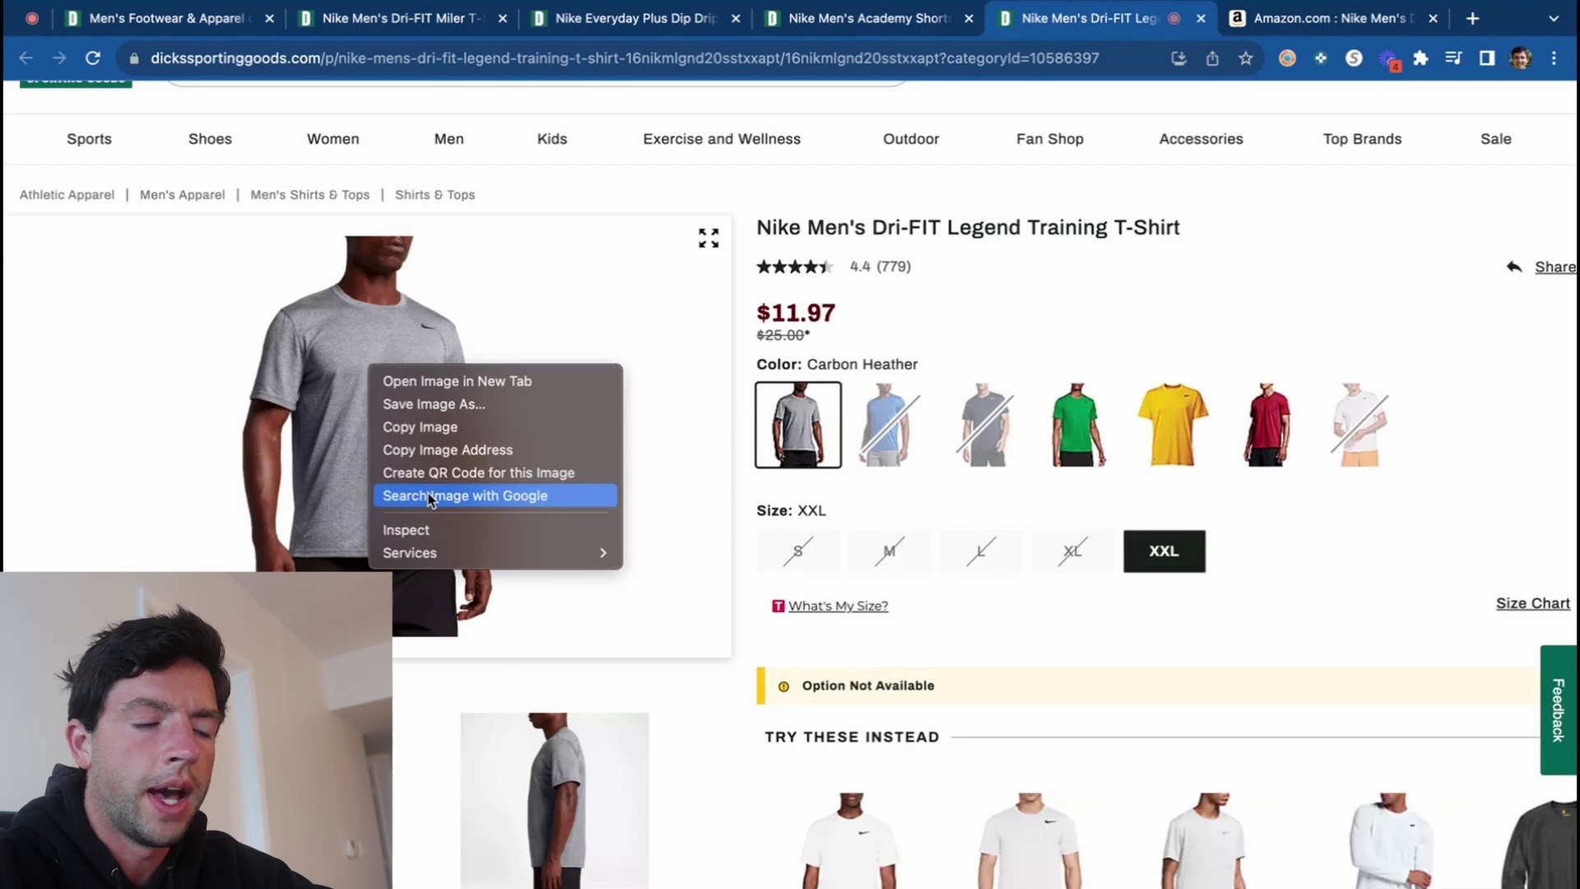
{"action": "left_click", "coordinate": [429, 498]}
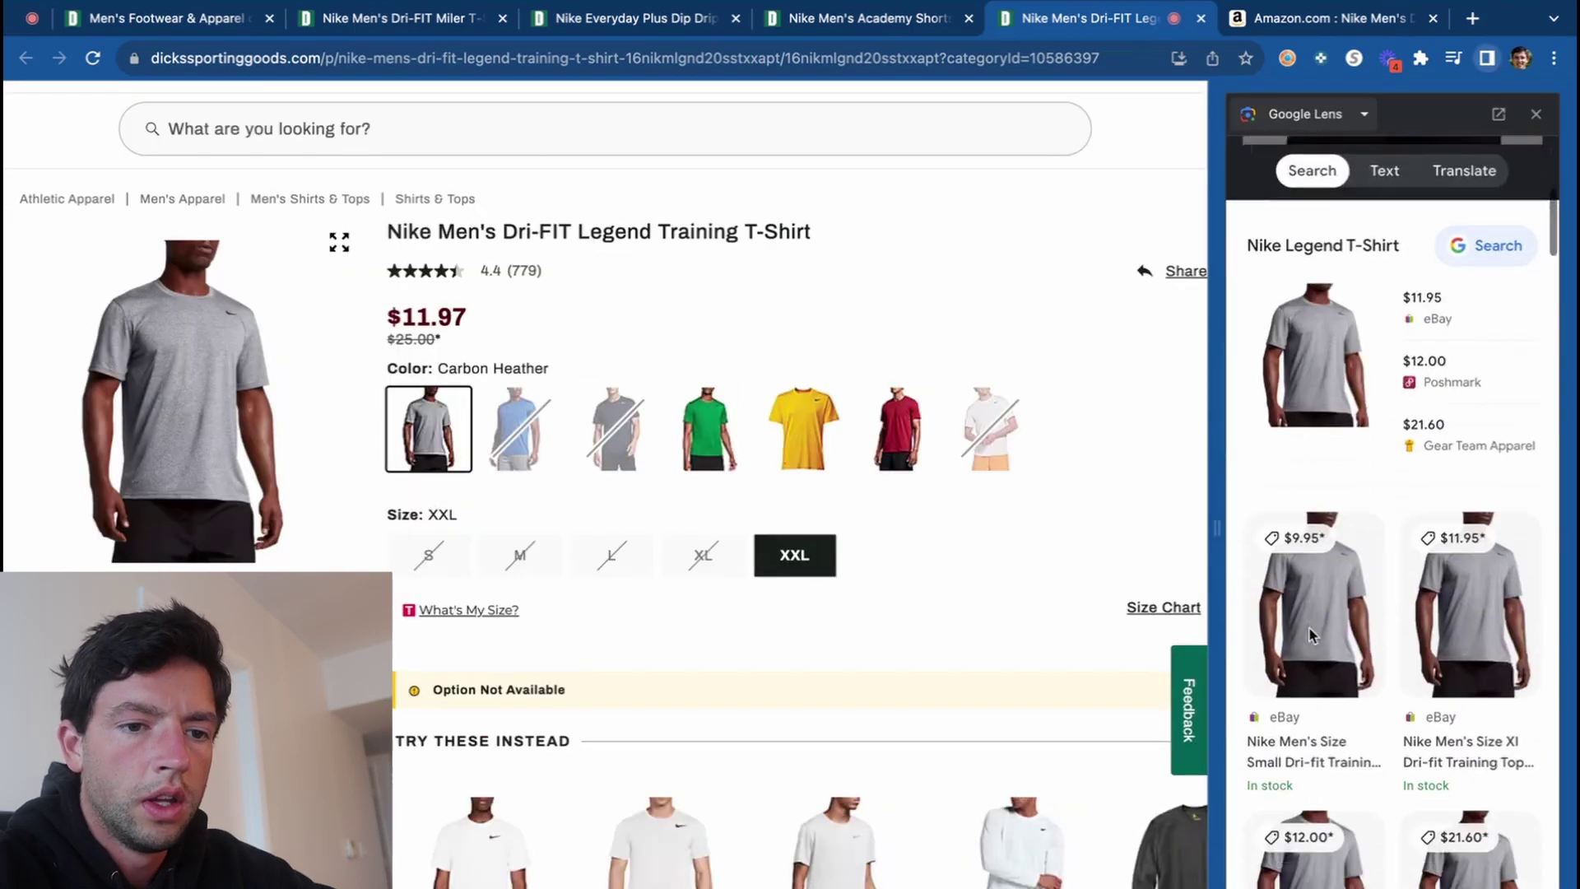
{"action": "scroll", "coordinate": [1310, 630], "scroll_direction": "down", "scroll_amount": 10}
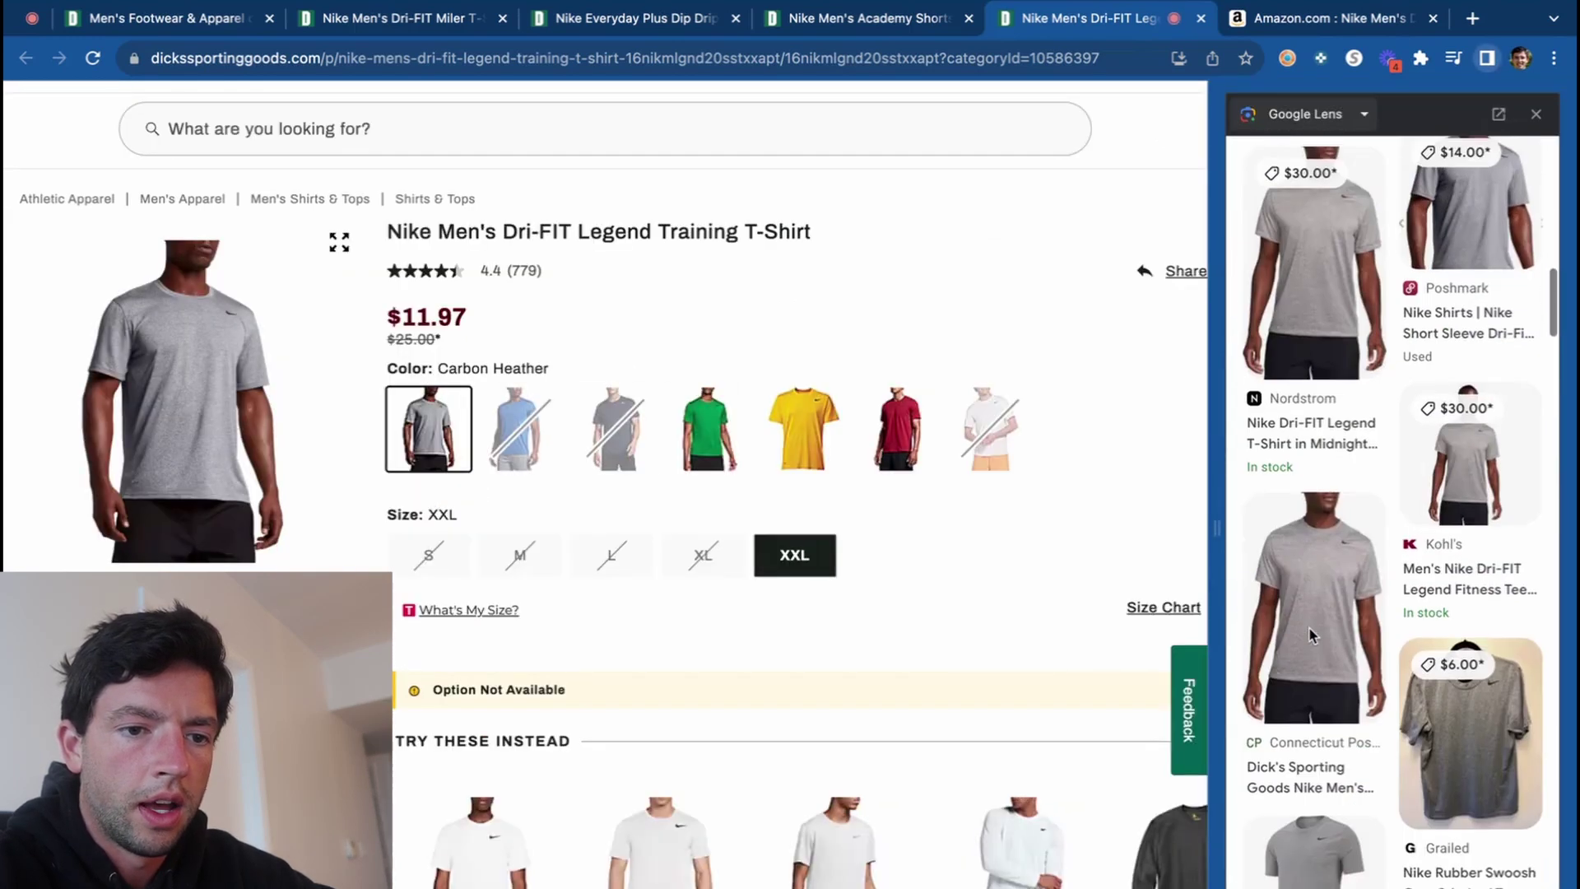
{"action": "scroll", "coordinate": [1310, 629], "scroll_direction": "down", "scroll_amount": 5}
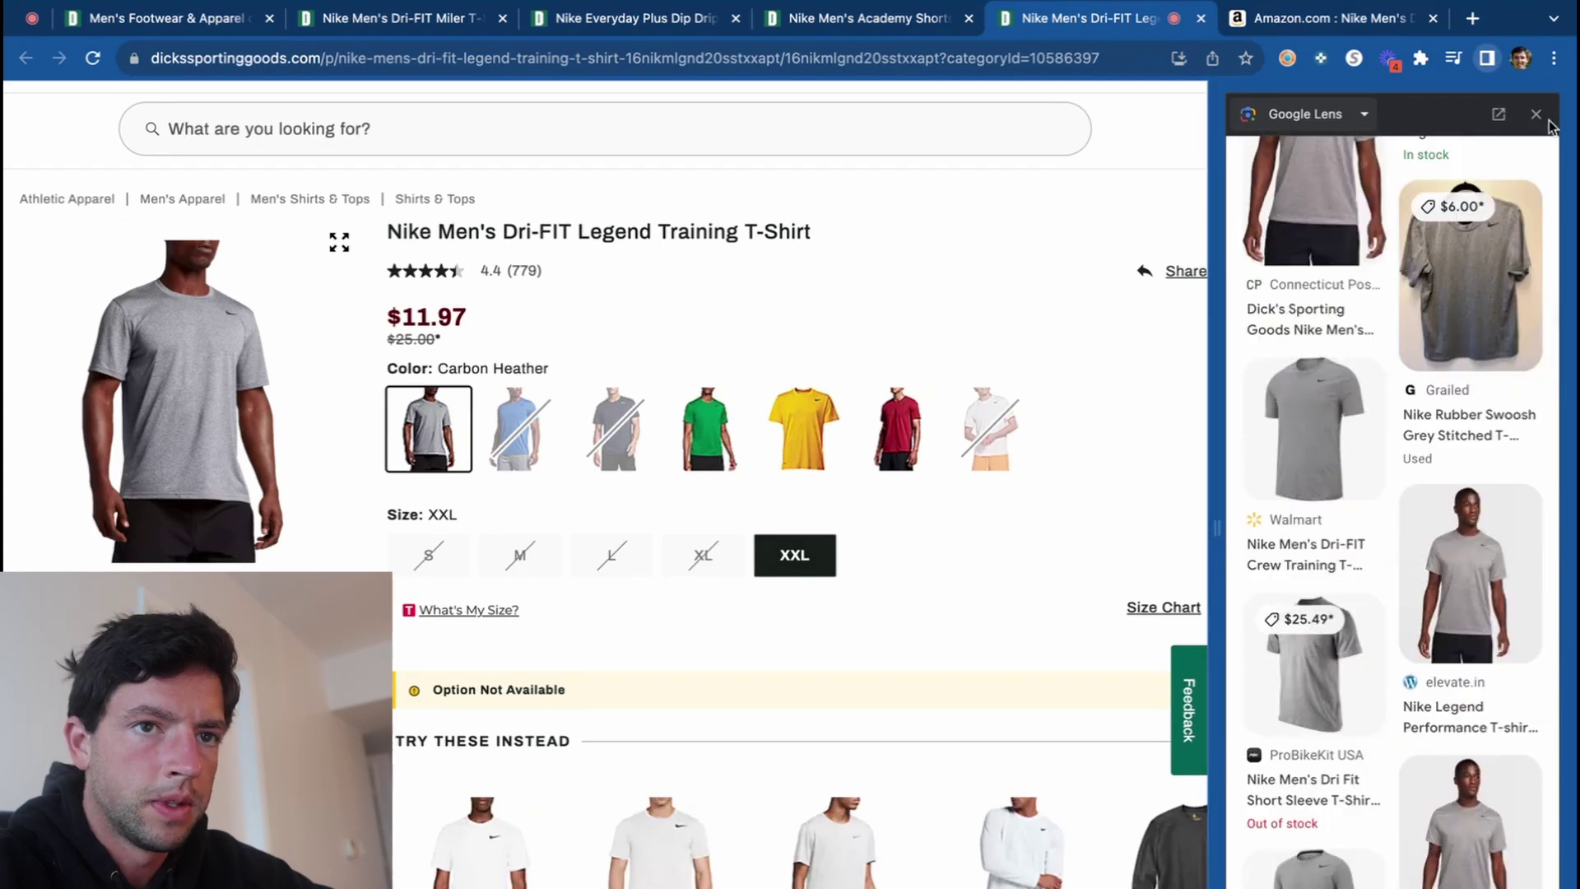
{"action": "left_click", "coordinate": [1535, 114]}
{"action": "left_click", "coordinate": [1204, 18]}
Select Black on the Nike Men's Academy Shorts page at Dick's, check its size and shipping availability, and copy the product title.
{"action": "left_click", "coordinate": [904, 18]}
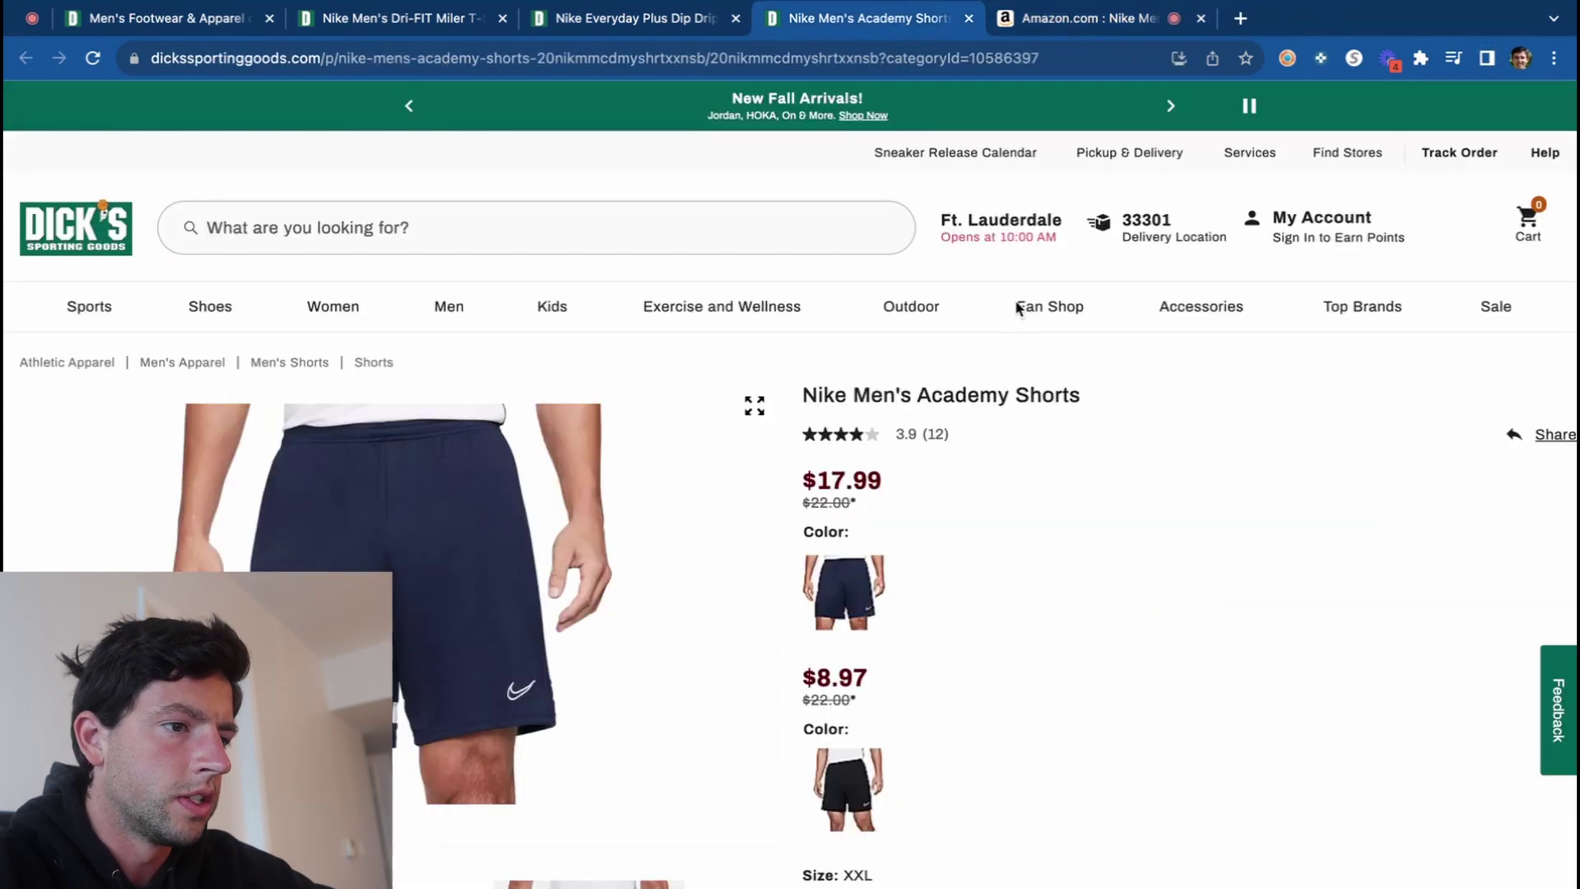
{"action": "scroll", "coordinate": [1005, 416], "scroll_direction": "down", "scroll_amount": 3}
{"action": "left_click", "coordinate": [837, 619]}
{"action": "scroll", "coordinate": [837, 618], "scroll_direction": "down", "scroll_amount": 5}
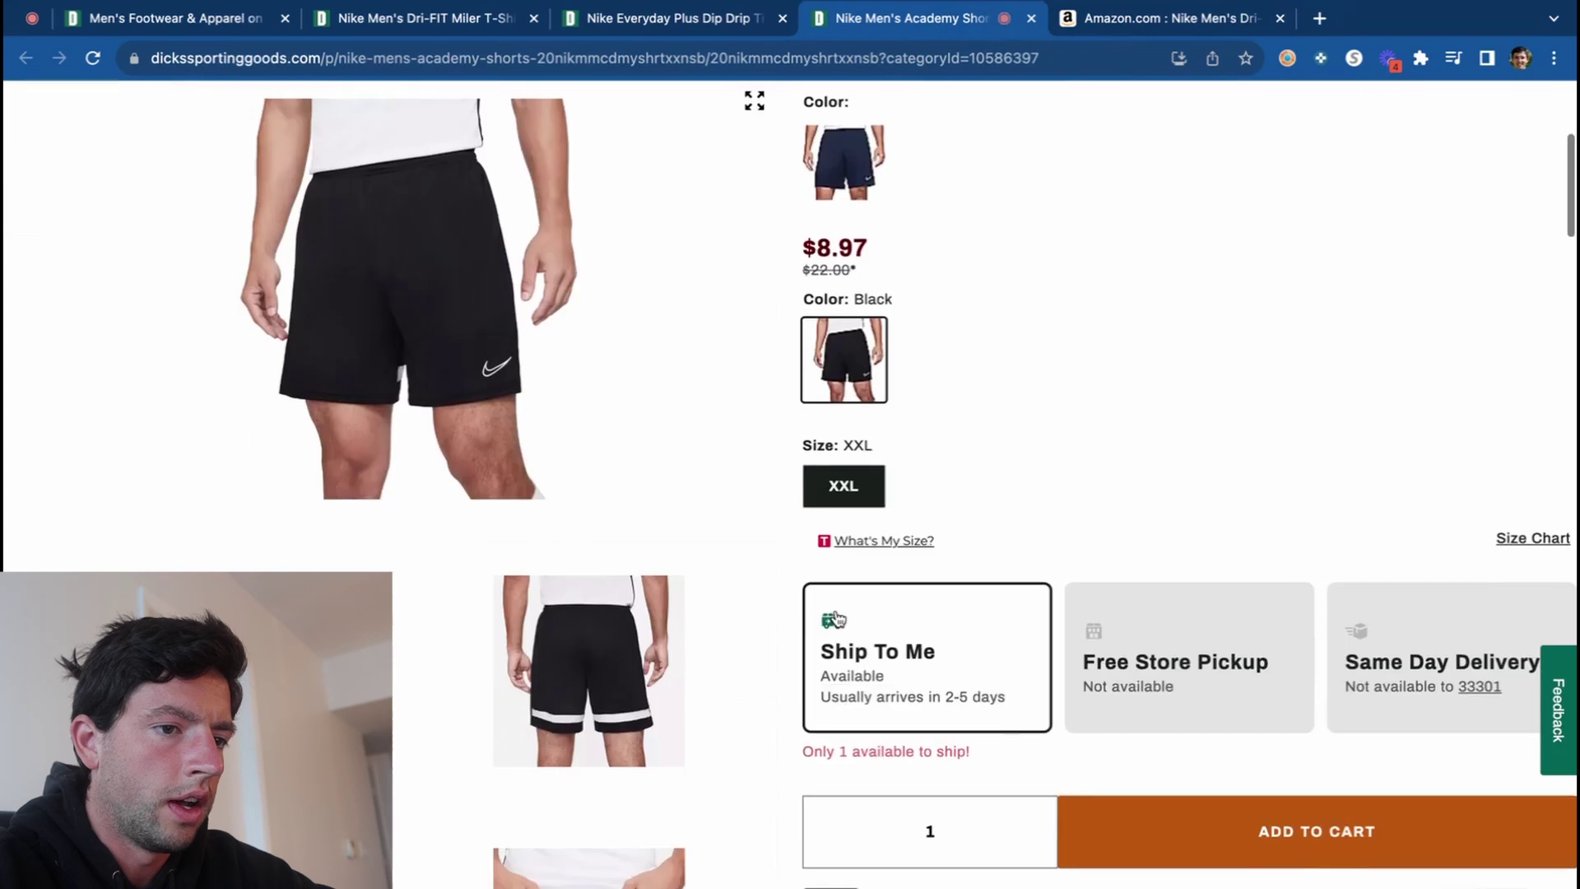
{"action": "scroll", "coordinate": [836, 609], "scroll_direction": "up", "scroll_amount": 4}
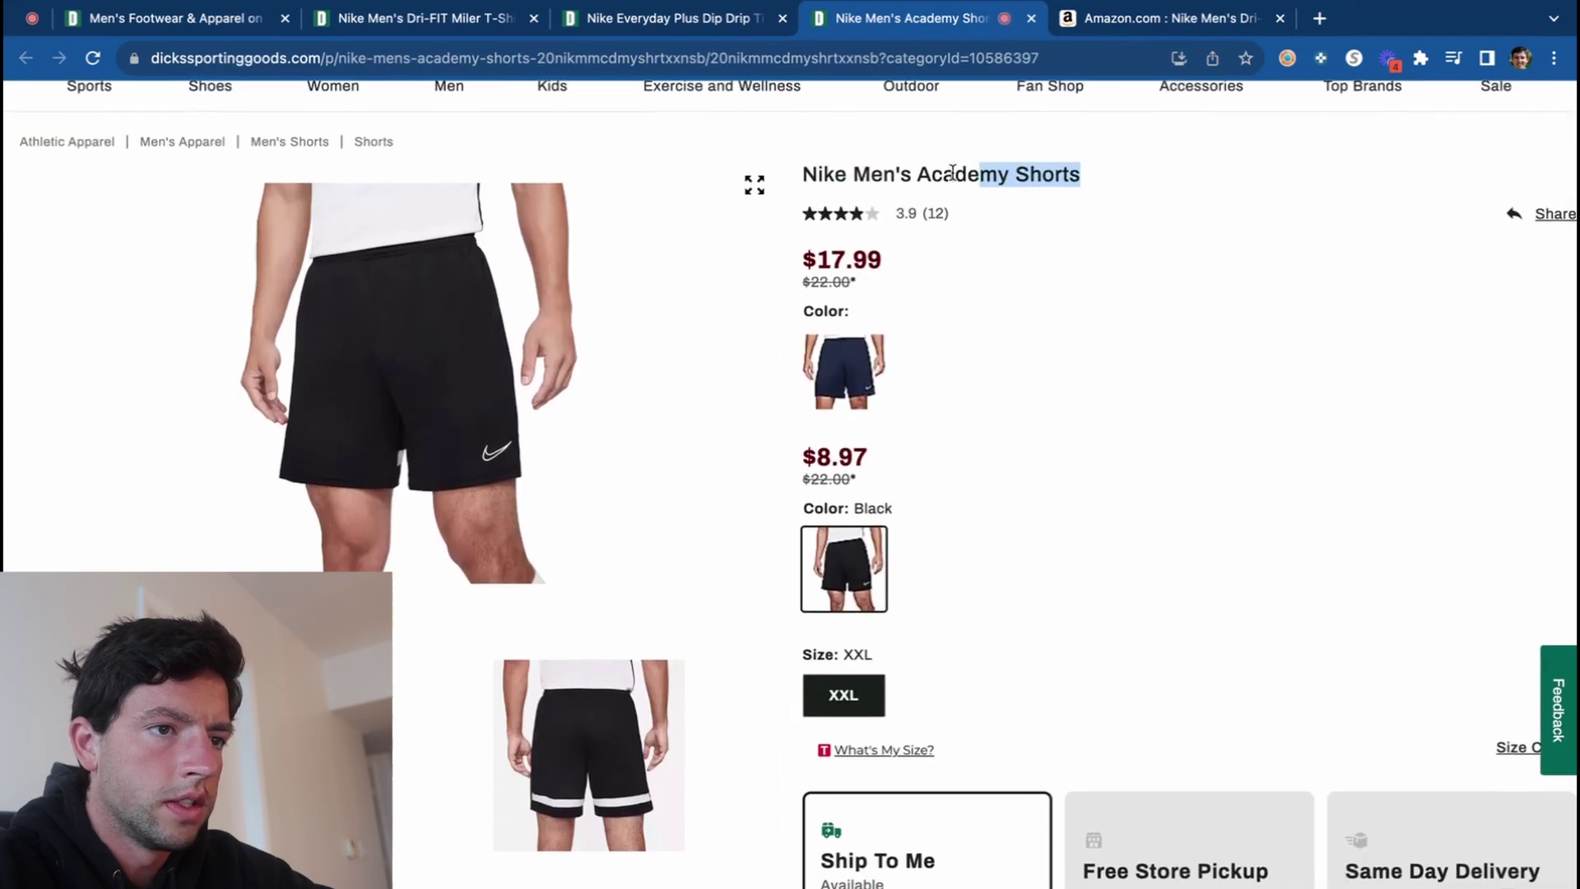
{"action": "left_click_drag", "start_coordinate": [953, 173], "coordinate": [814, 179]}
{"action": "scroll", "coordinate": [947, 437], "scroll_direction": "down", "scroll_amount": 3}
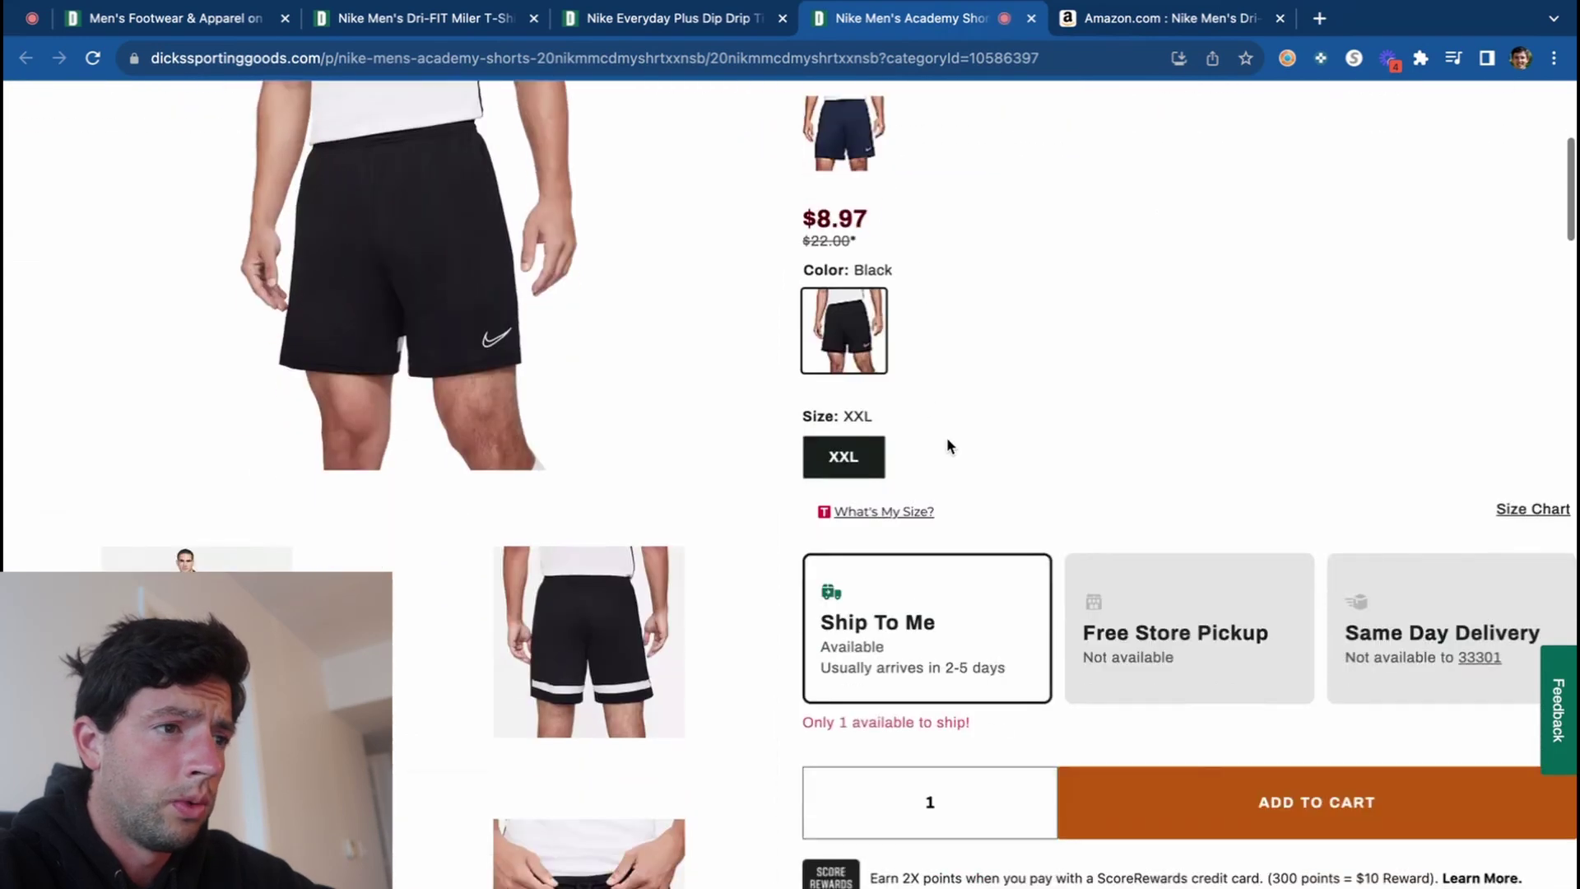
{"action": "scroll", "coordinate": [947, 437], "scroll_direction": "up", "scroll_amount": 5}
Search Amazon for "Nike Men's Academy Shorts" and look over the results.
{"action": "left_click", "coordinate": [1162, 25]}
{"action": "scroll", "coordinate": [906, 494], "scroll_direction": "up", "scroll_amount": 10}
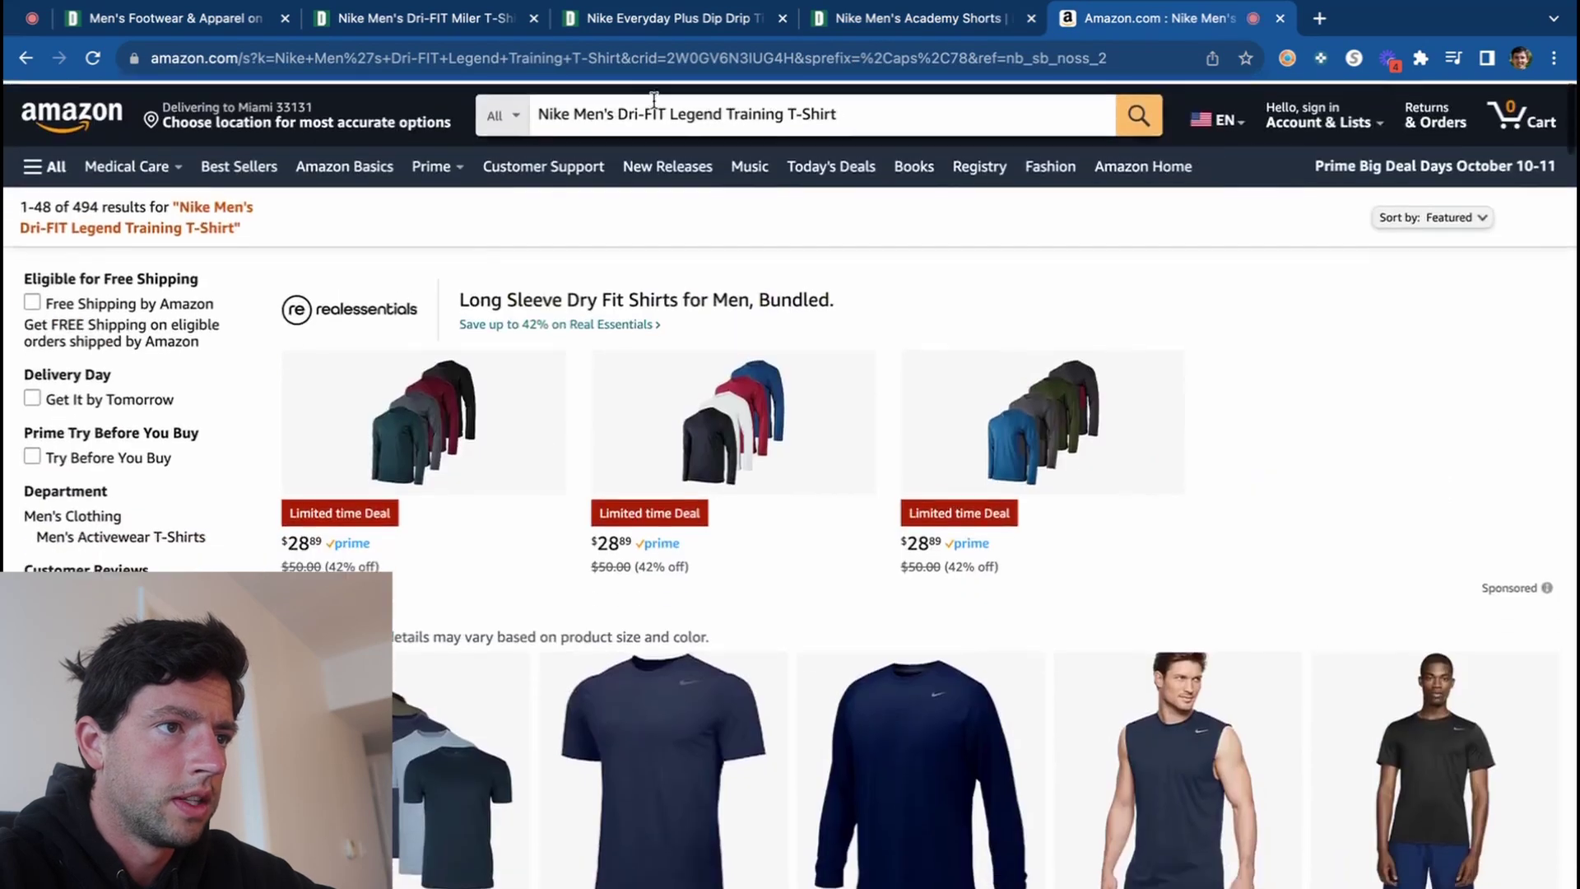
{"action": "left_click", "coordinate": [741, 111]}
{"action": "type", "text": "Nike Men's Academy Shorts"}
{"action": "key", "text": "Return"}
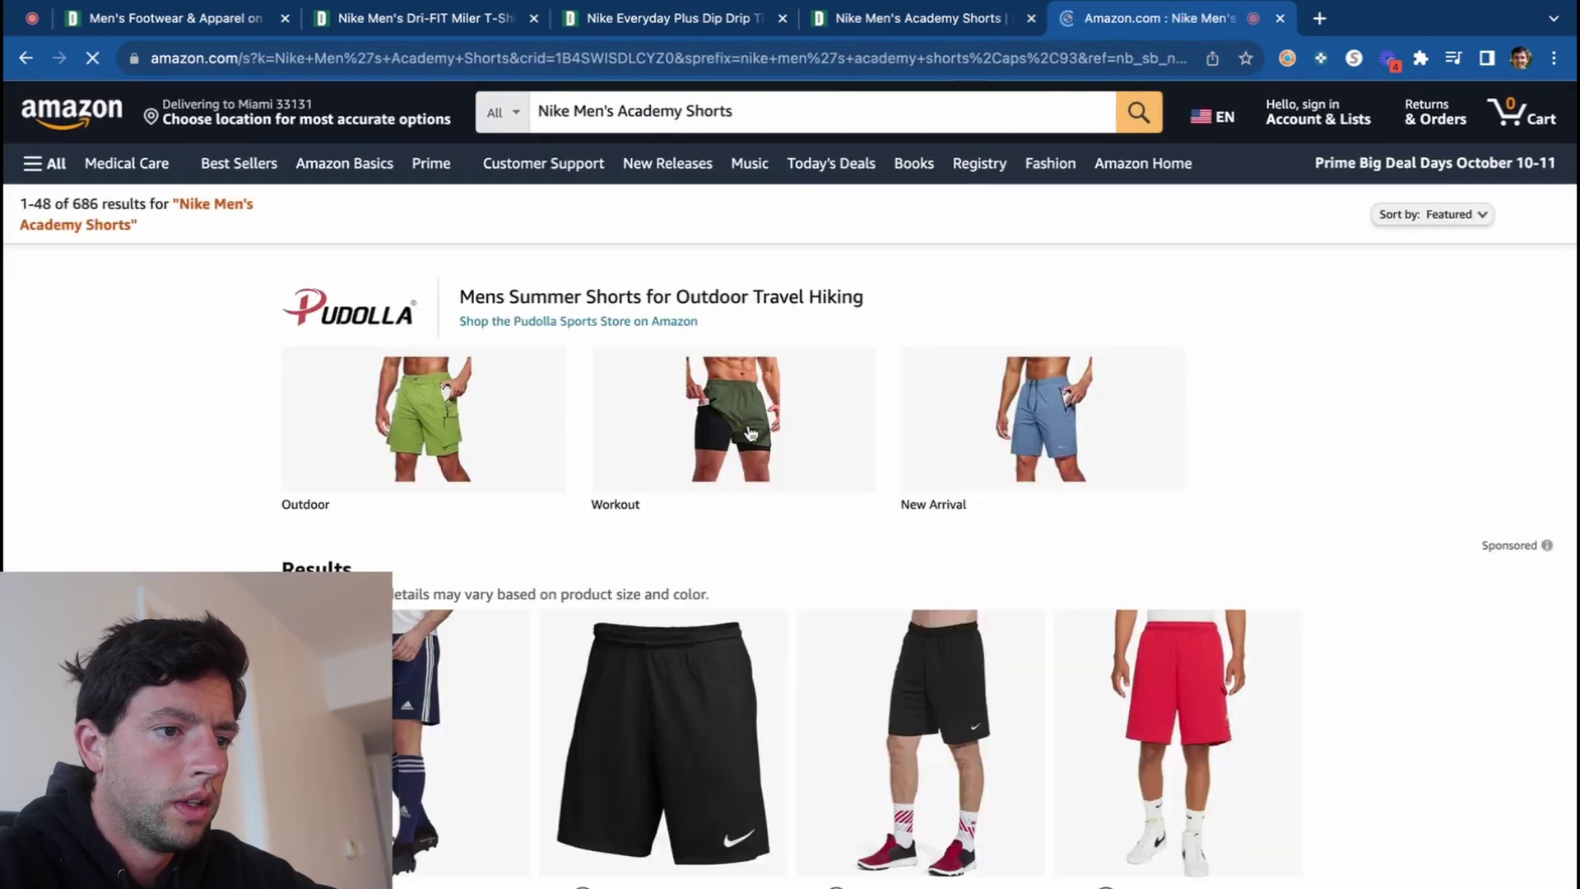
{"action": "scroll", "coordinate": [782, 489], "scroll_direction": "down", "scroll_amount": 5}
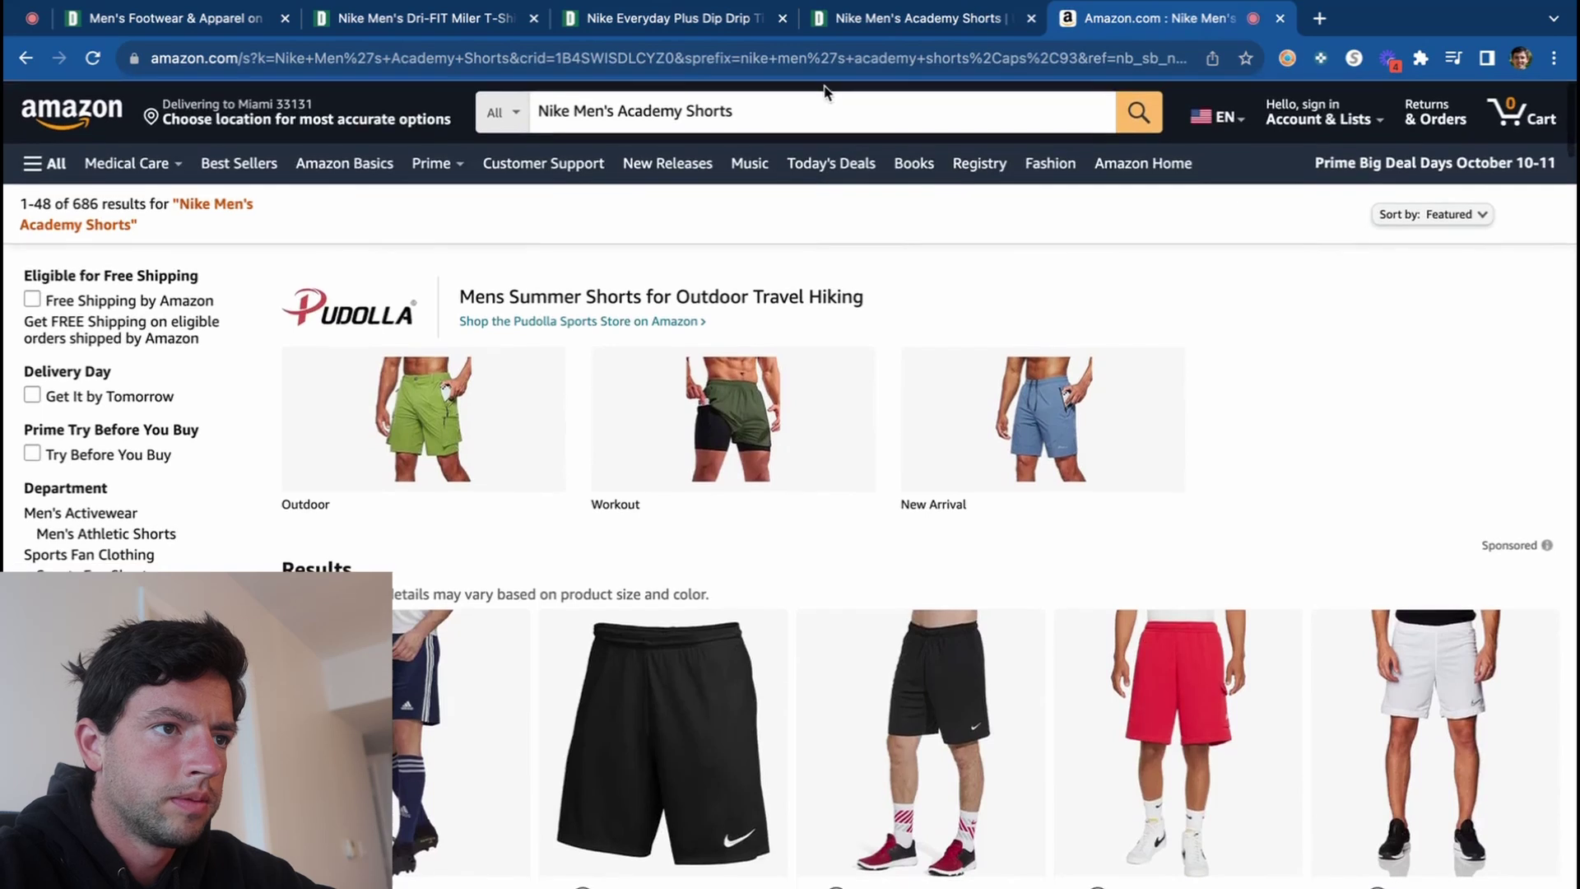
Refine the Amazon search to "Nike Men's dri fit Academy Shorts black white" and check the size choices on the Nike Dri-FIT Academy shorts listing.
{"action": "left_click", "coordinate": [620, 112]}
{"action": "type", "text": "d"}
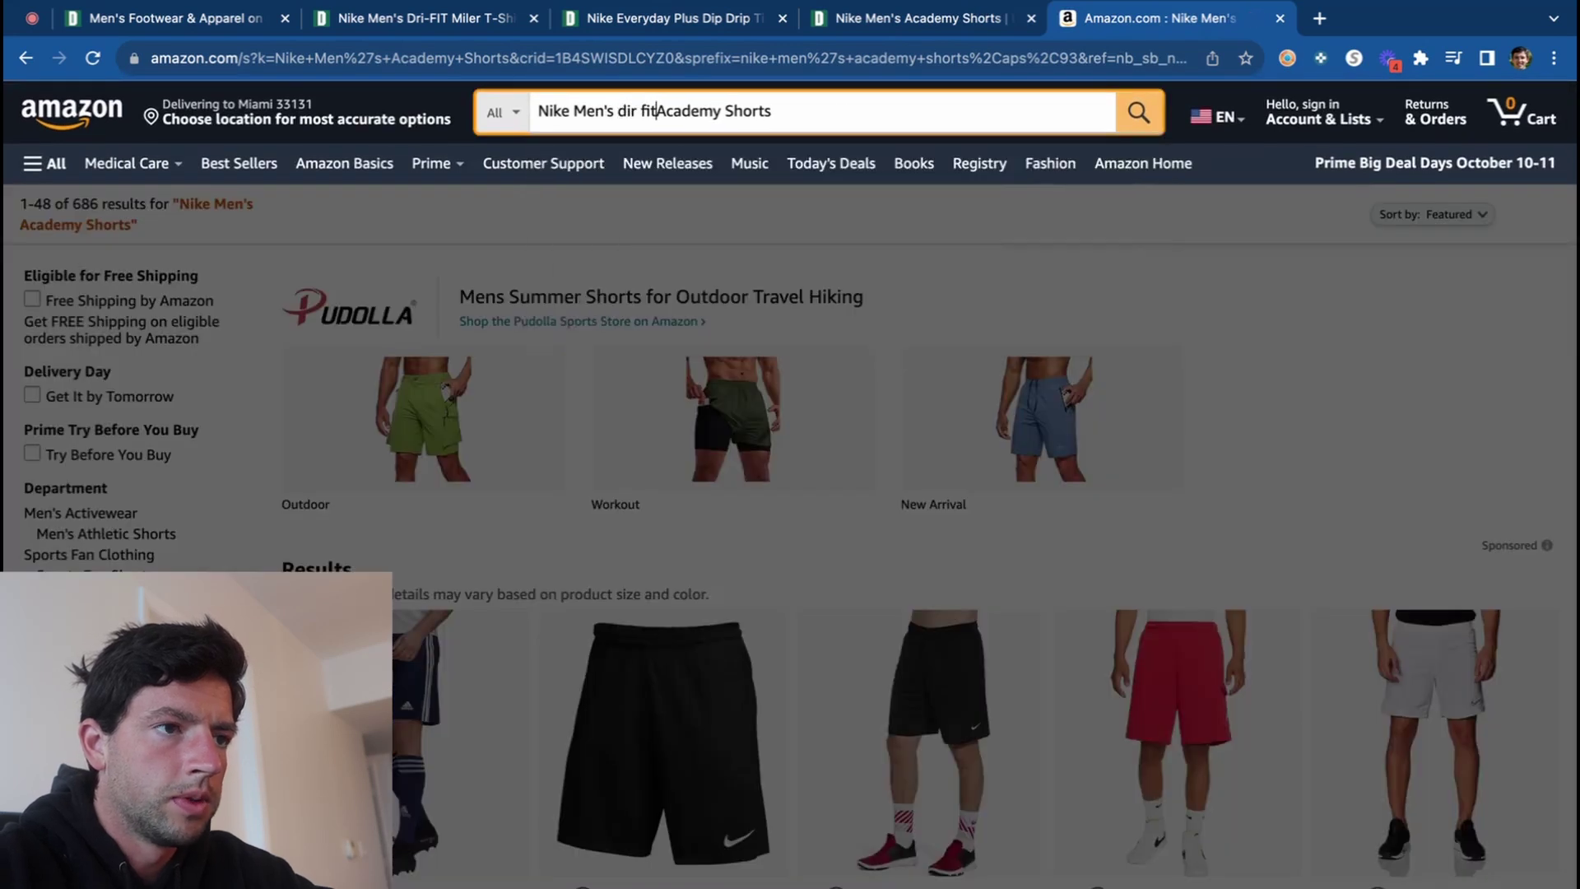
{"action": "type", "text": "ir fit"}
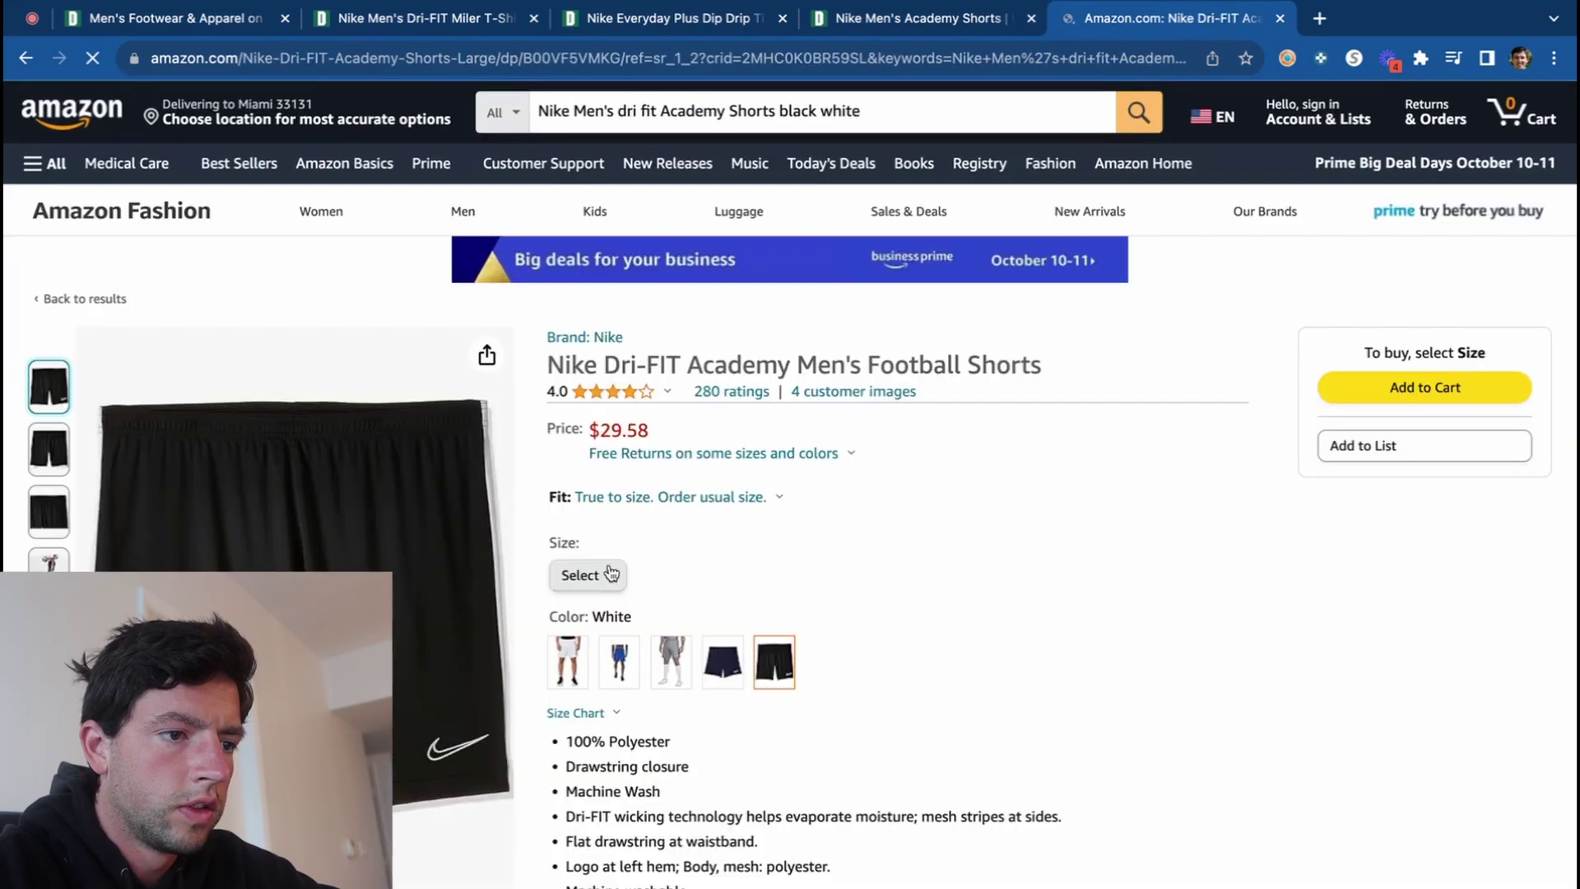
{"action": "left_click", "coordinate": [610, 572]}
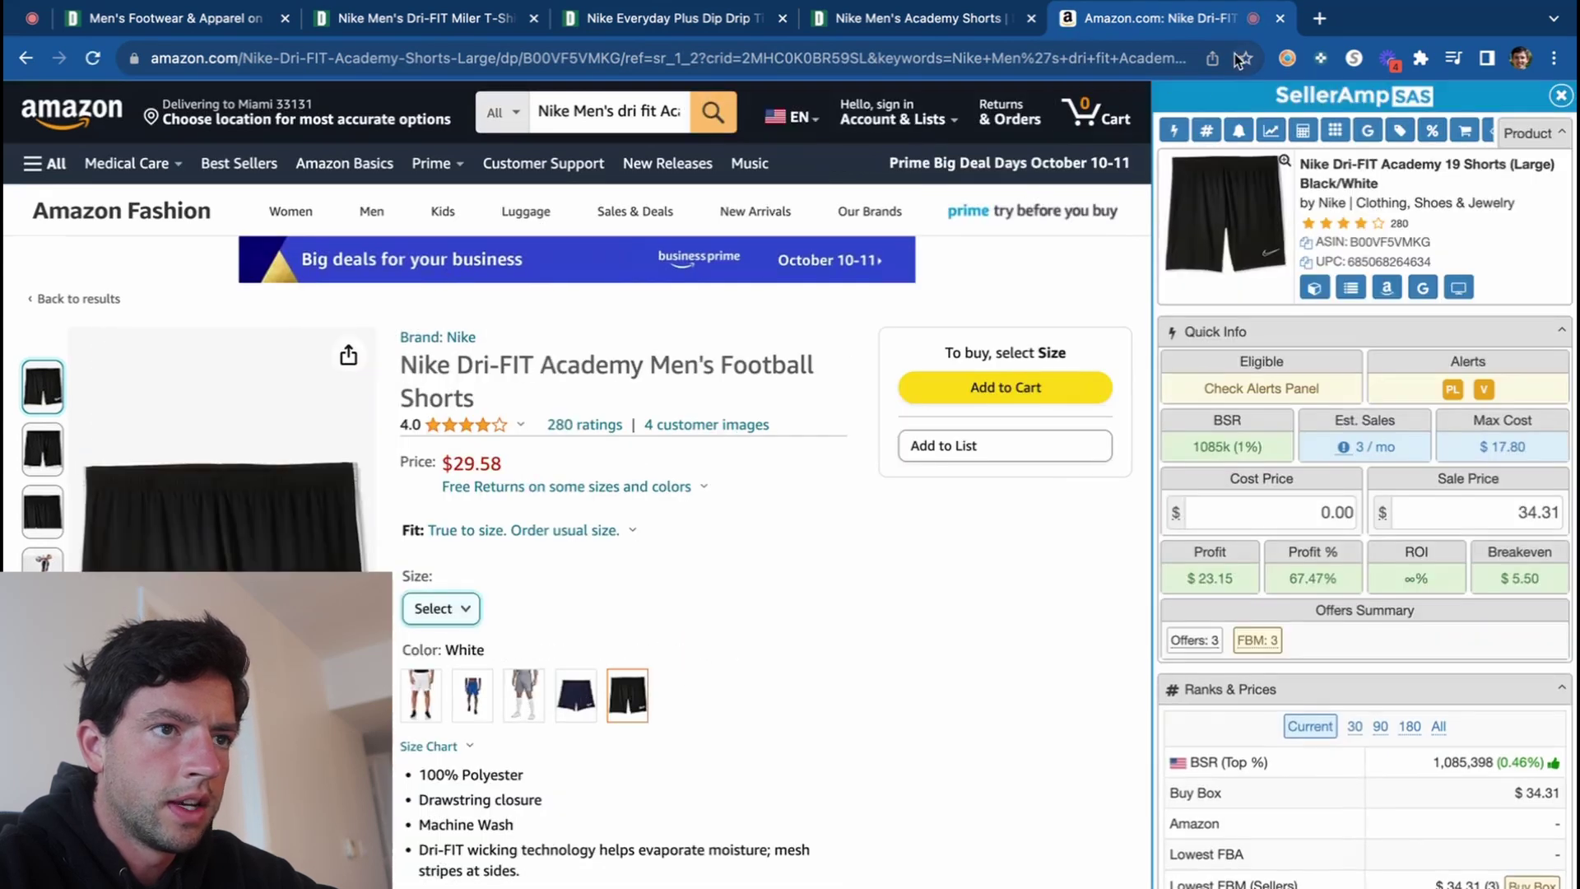
Copy the Nike Everyday Plus Dip Drip Tie-Dye Crew Socks - 2 Pack title from Dick's and search Amazon for it.
{"action": "left_click_drag", "start_coordinate": [1380, 396], "coordinate": [807, 399]}
{"action": "key", "text": "super+c"}
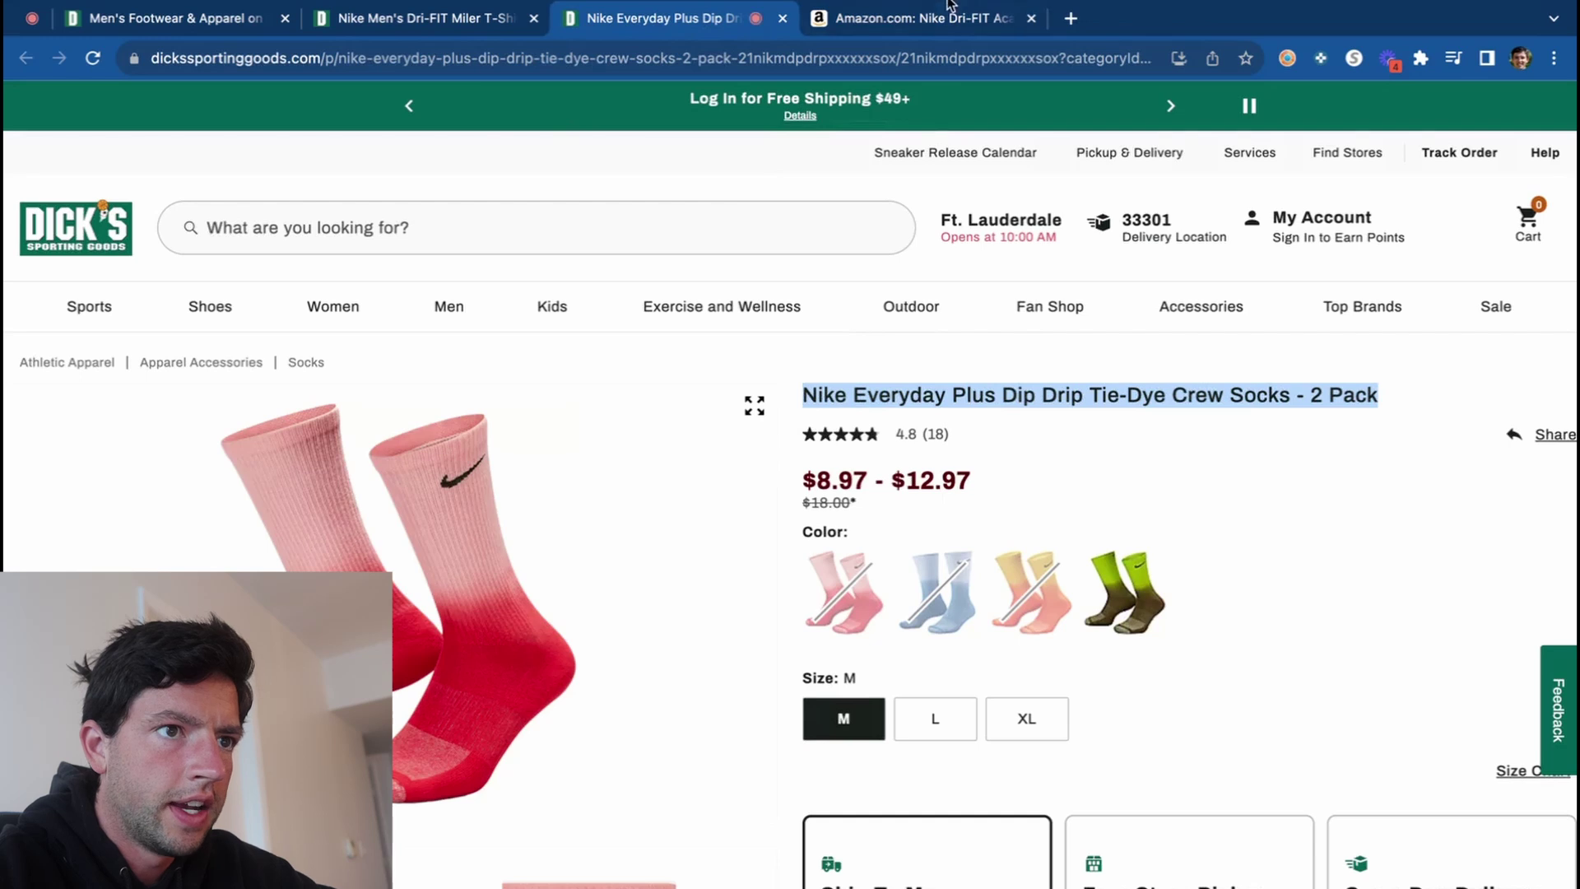
{"action": "left_click", "coordinate": [951, 16]}
{"action": "left_click", "coordinate": [618, 111]}
{"action": "key", "text": "super+a"}
{"action": "key", "text": "super+v"}
{"action": "key", "text": "Return"}
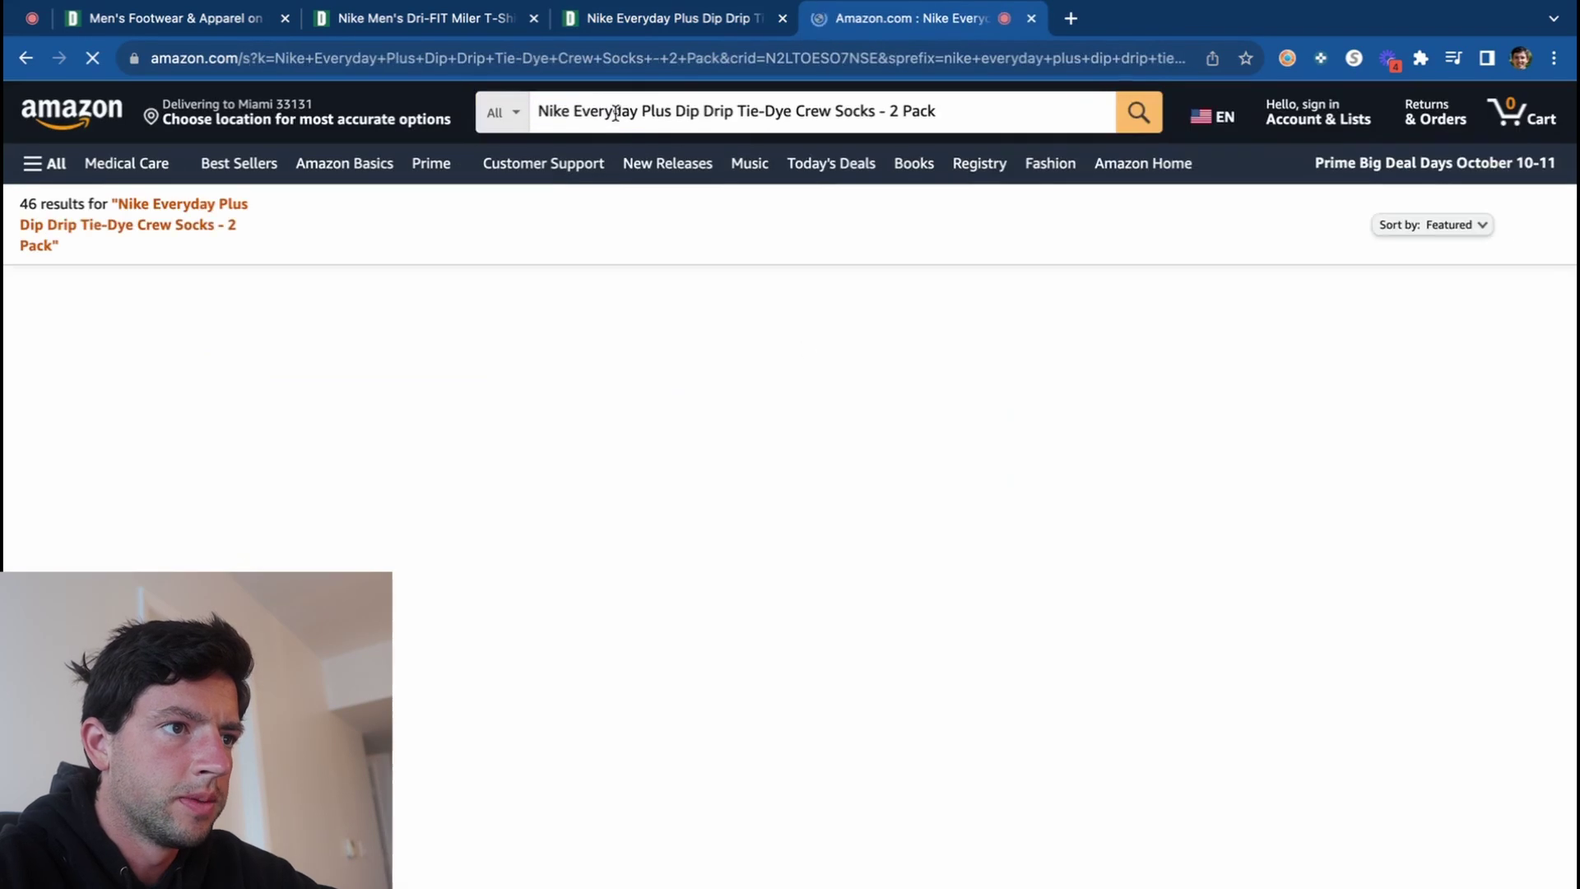
Open Amazon's Nike 2 Pack Sports Dri-Fit Moisture Wicking Athletic Crew Socks listing and compare it with the tie-dye socks at Dick's.
{"action": "scroll", "coordinate": [911, 505], "scroll_direction": "down", "scroll_amount": 3}
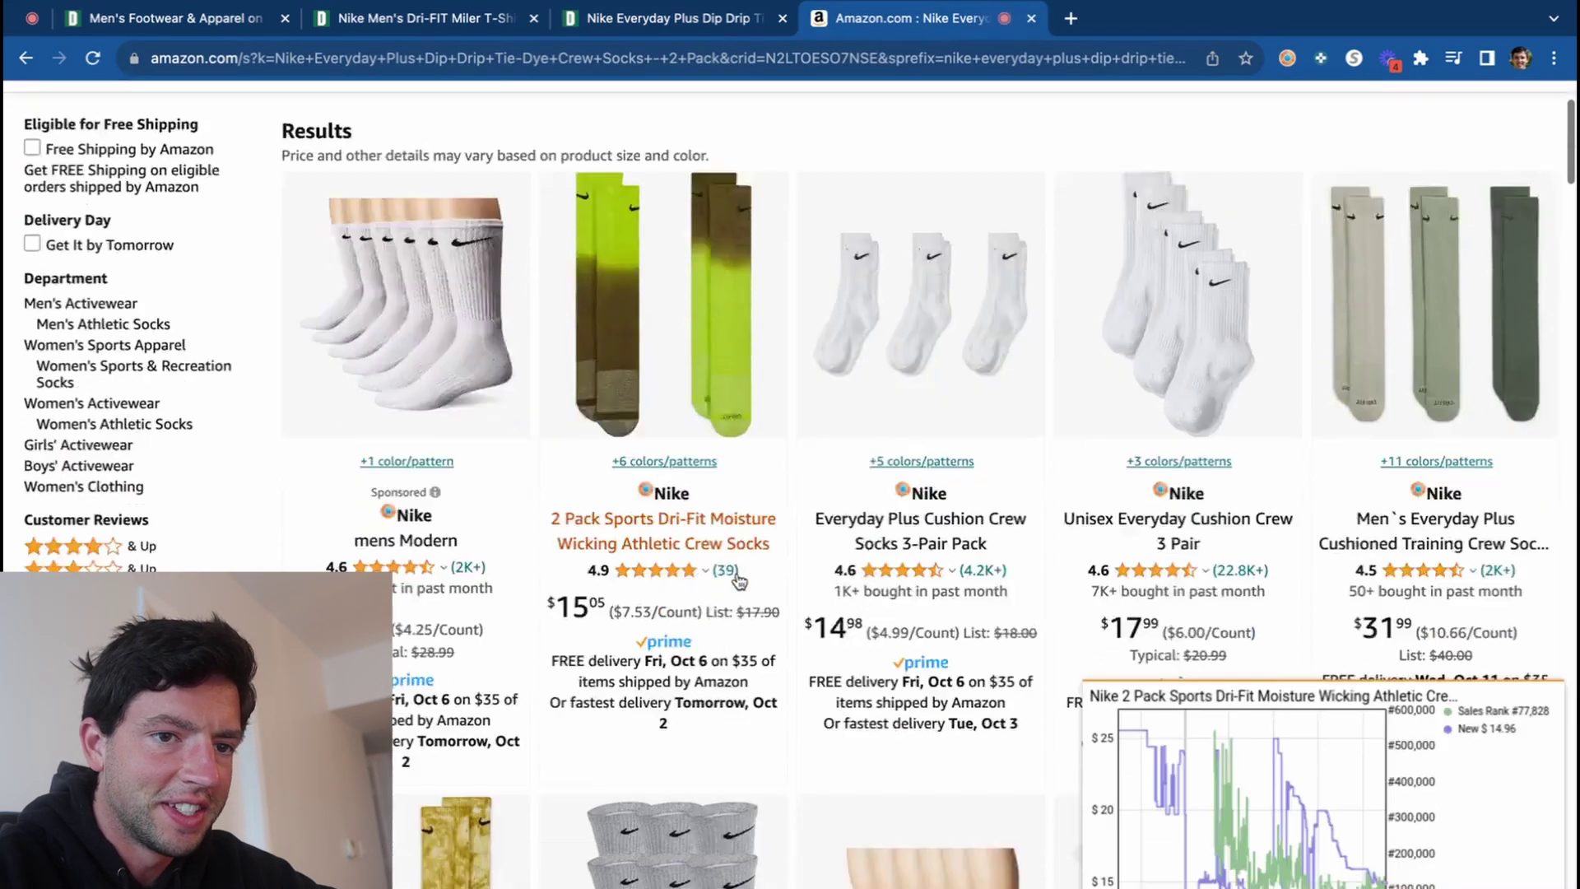
{"action": "scroll", "coordinate": [739, 581], "scroll_direction": "down", "scroll_amount": 4}
{"action": "scroll", "coordinate": [739, 581], "scroll_direction": "up", "scroll_amount": 3}
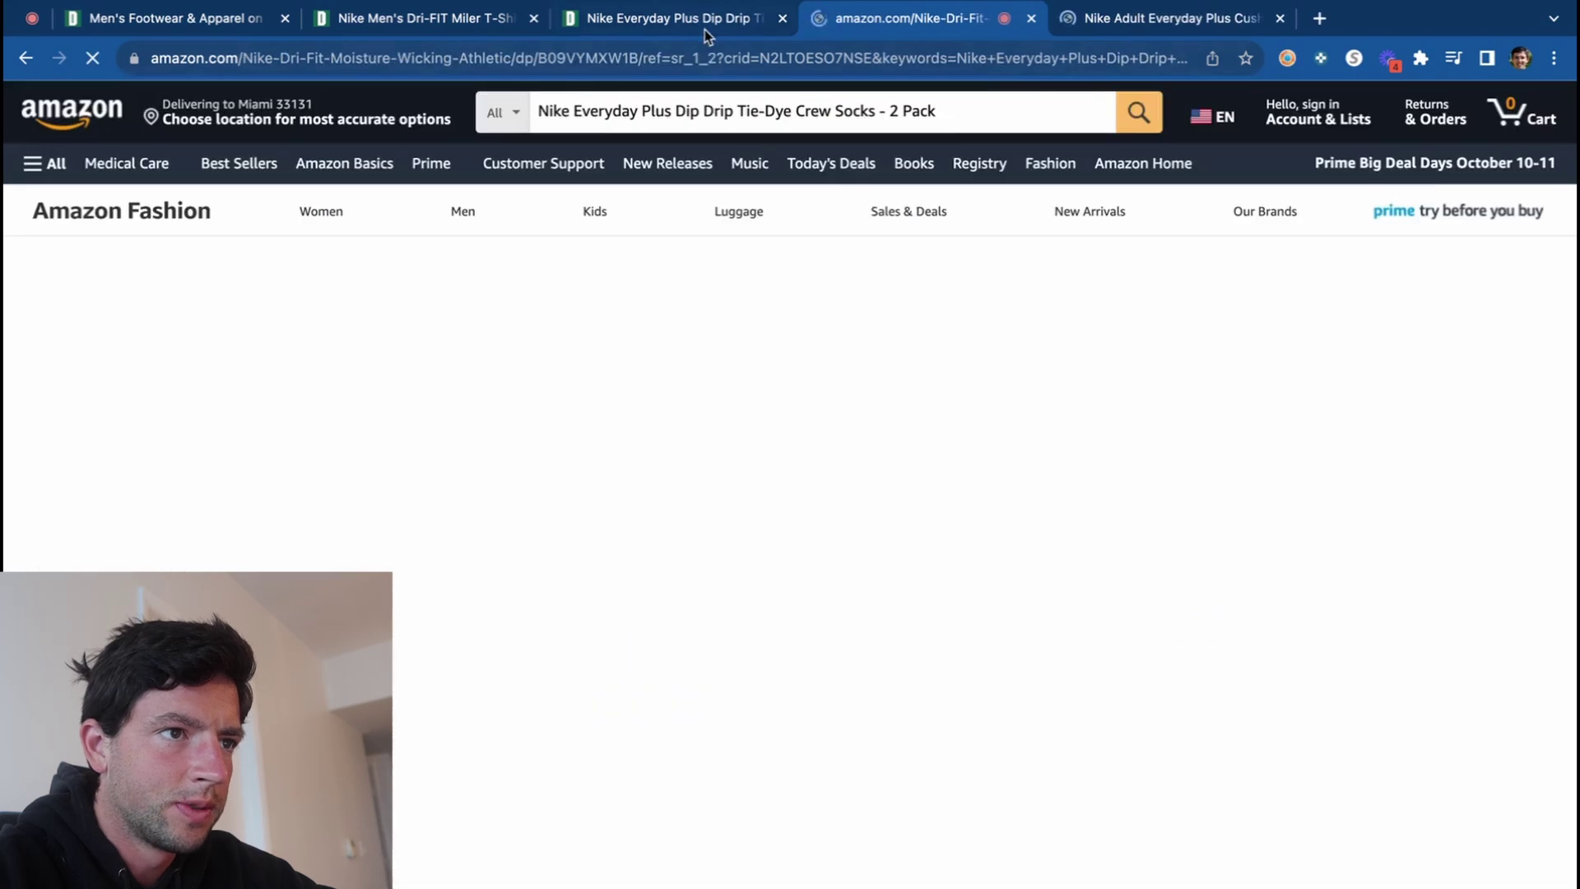
{"action": "left_click", "coordinate": [702, 30]}
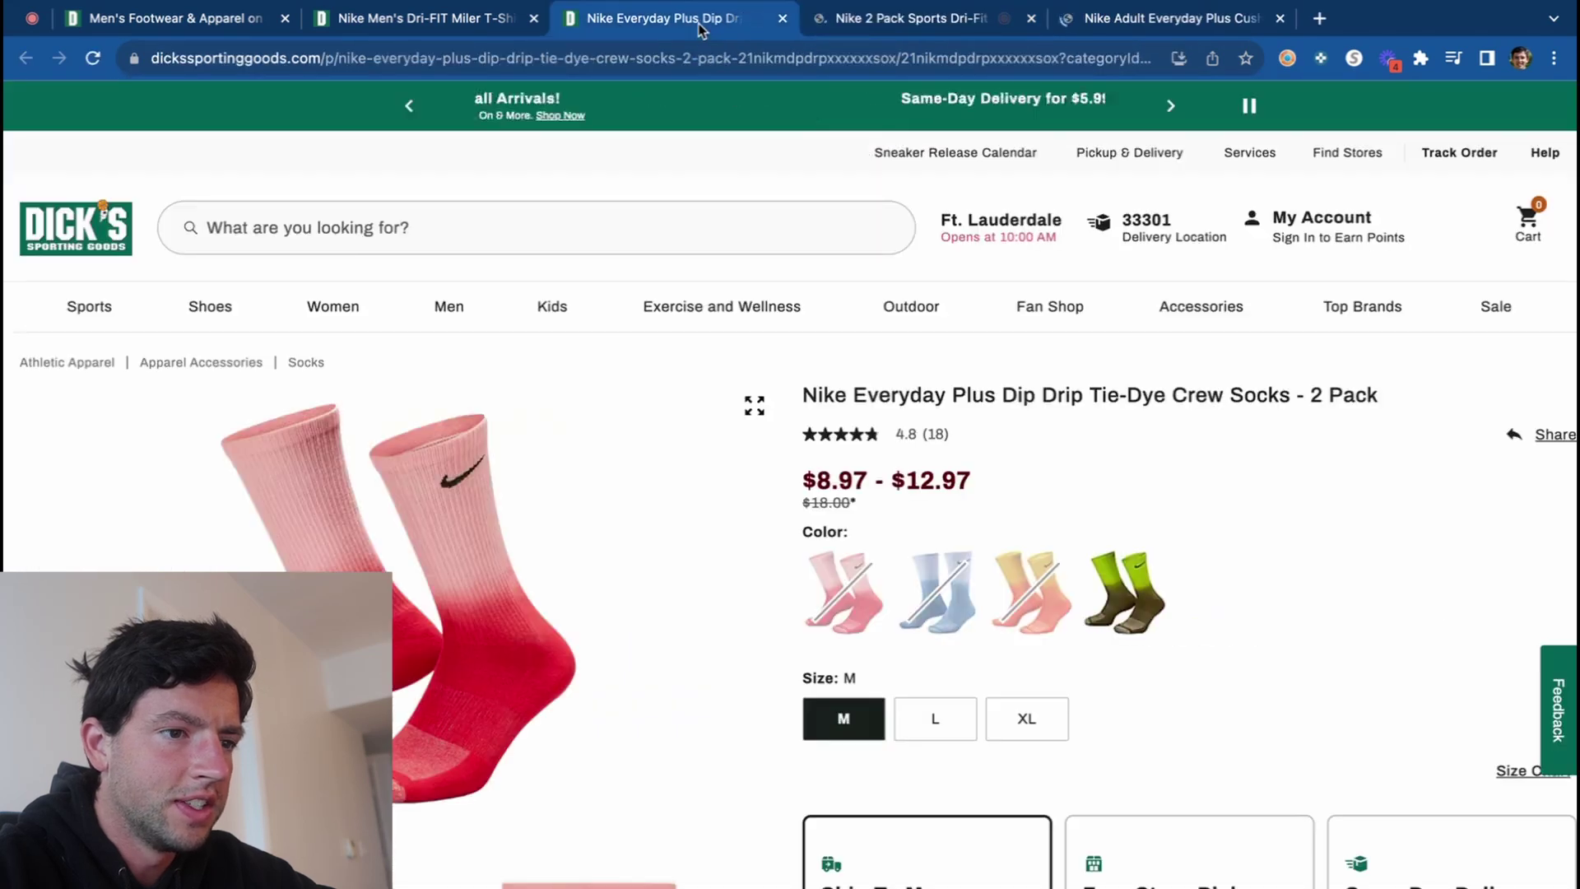
{"action": "left_click", "coordinate": [968, 22]}
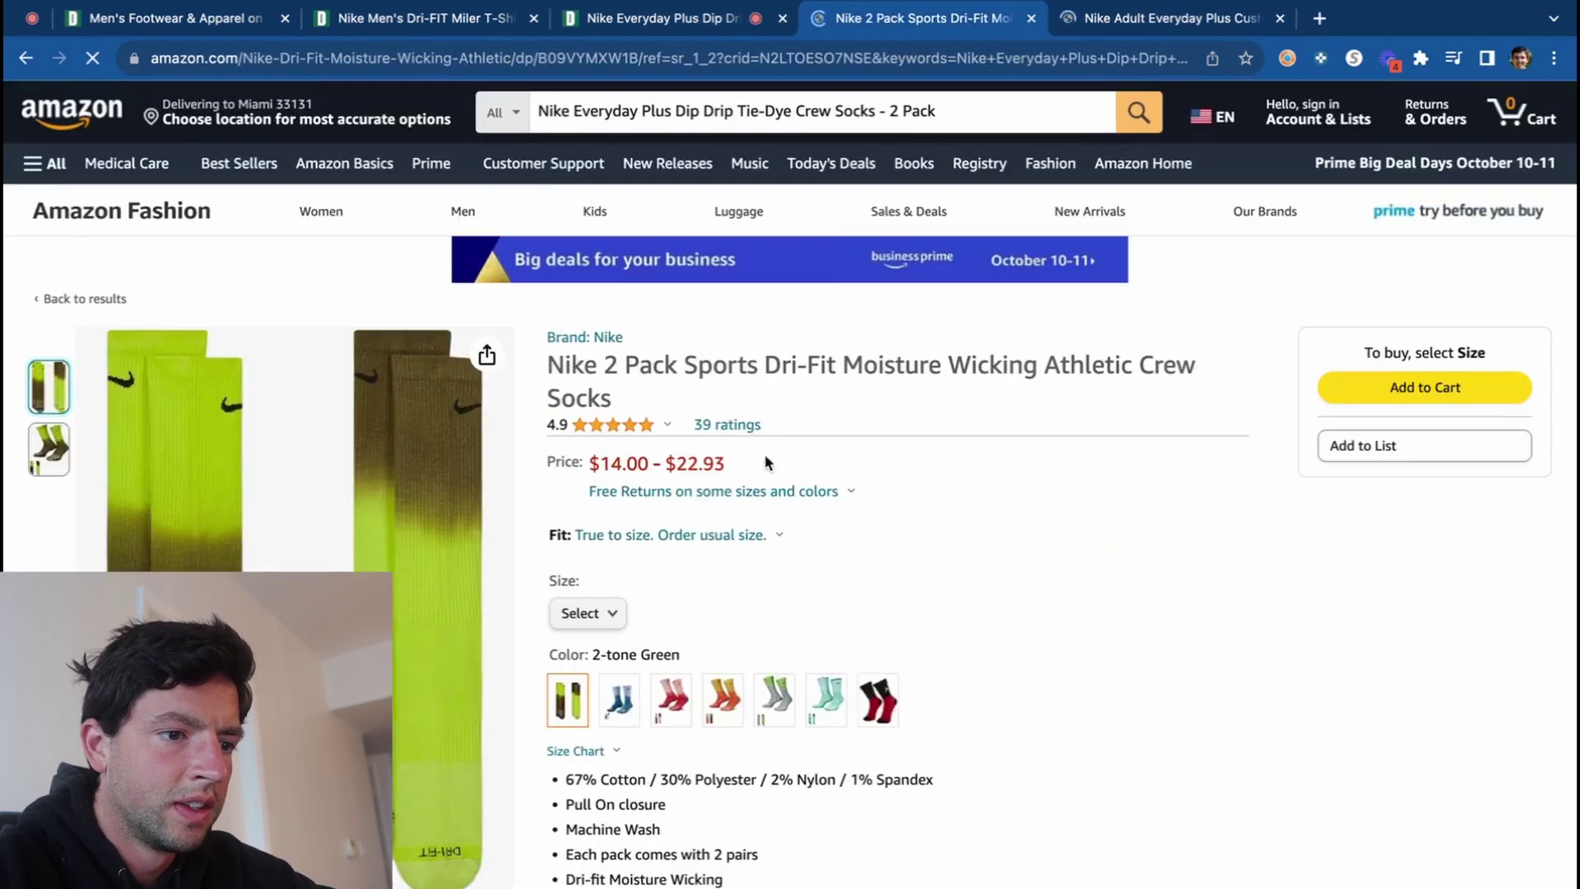
Review the Amazon sock listing's price history, then check size L and XL availability of the Dk Marina/Light Marine tie-dye socks at Dick's.
{"action": "scroll", "coordinate": [624, 591], "scroll_direction": "down", "scroll_amount": 3}
{"action": "scroll", "coordinate": [626, 590], "scroll_direction": "down", "scroll_amount": 4}
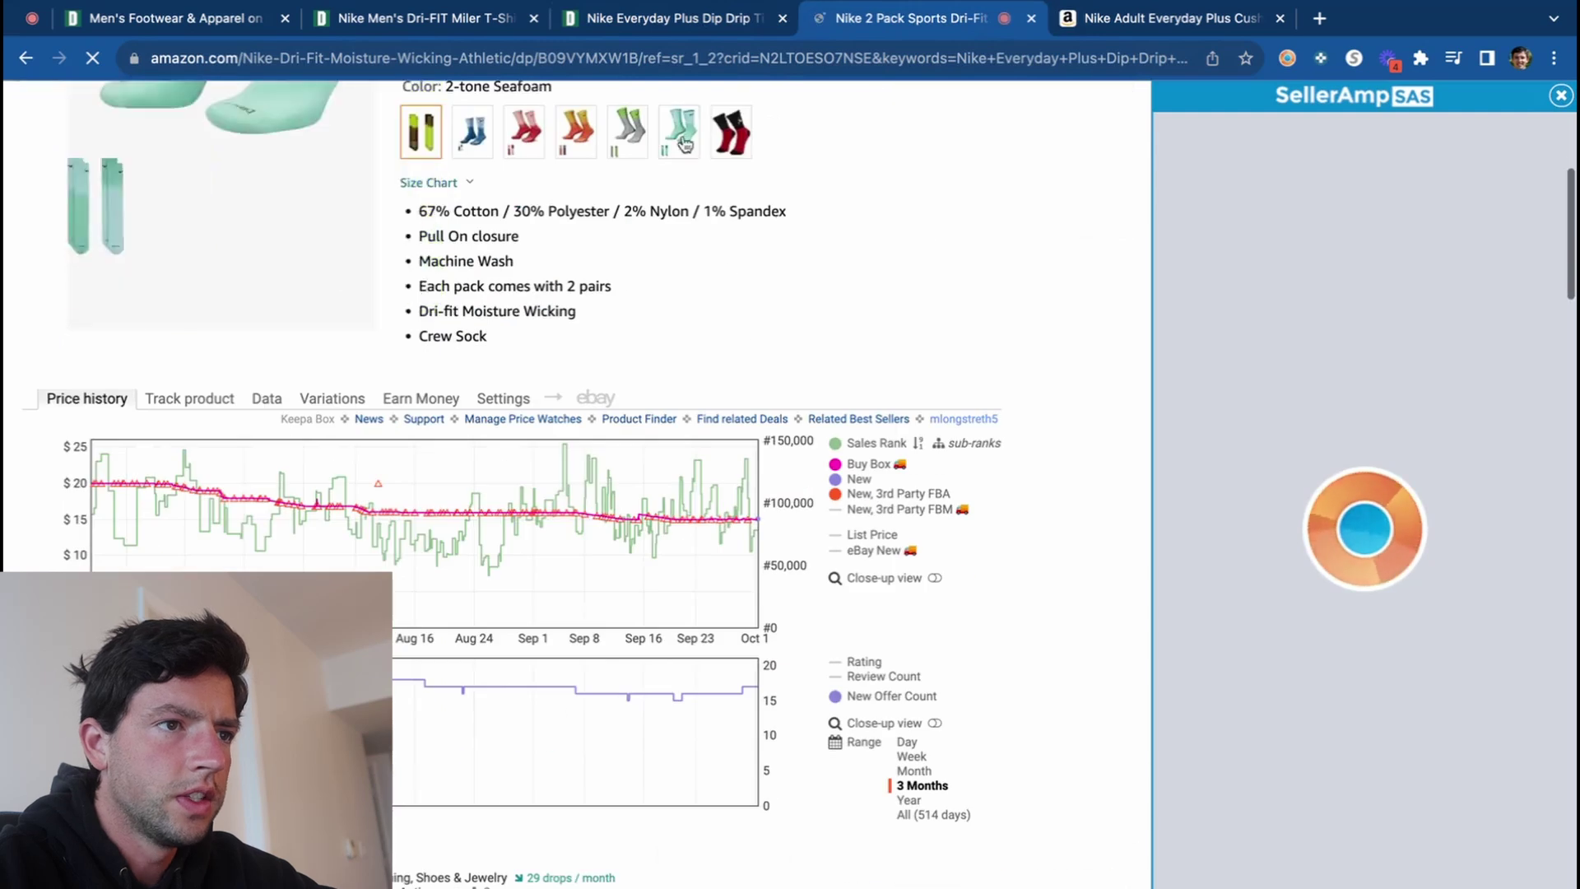
{"action": "key", "text": "ctrl+shift+Tab"}
{"action": "left_click", "coordinate": [933, 719]}
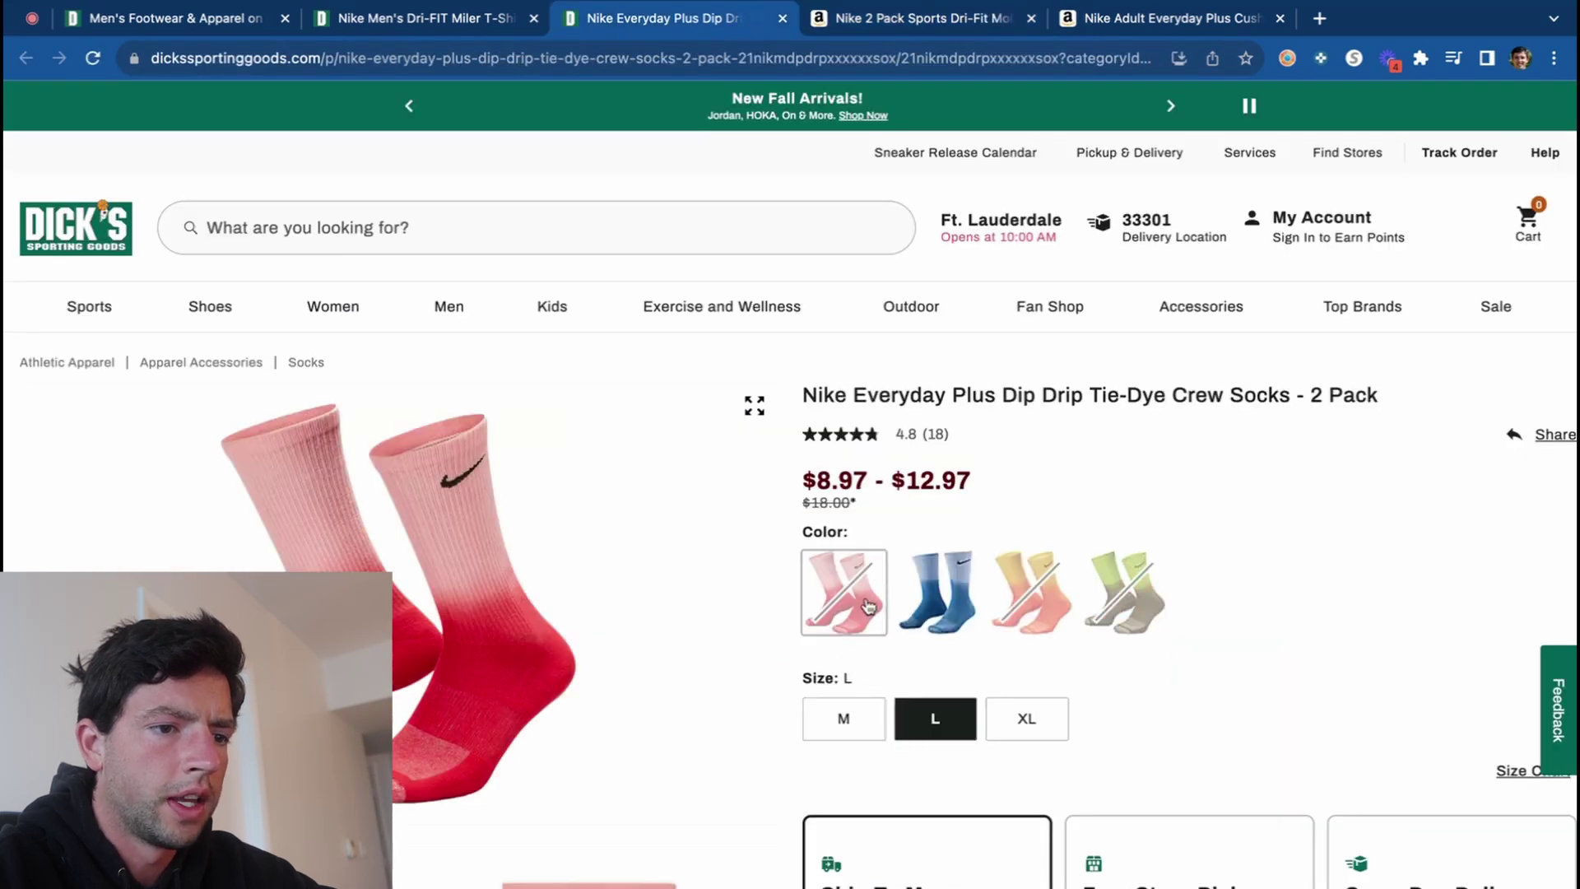
{"action": "left_click", "coordinate": [962, 614]}
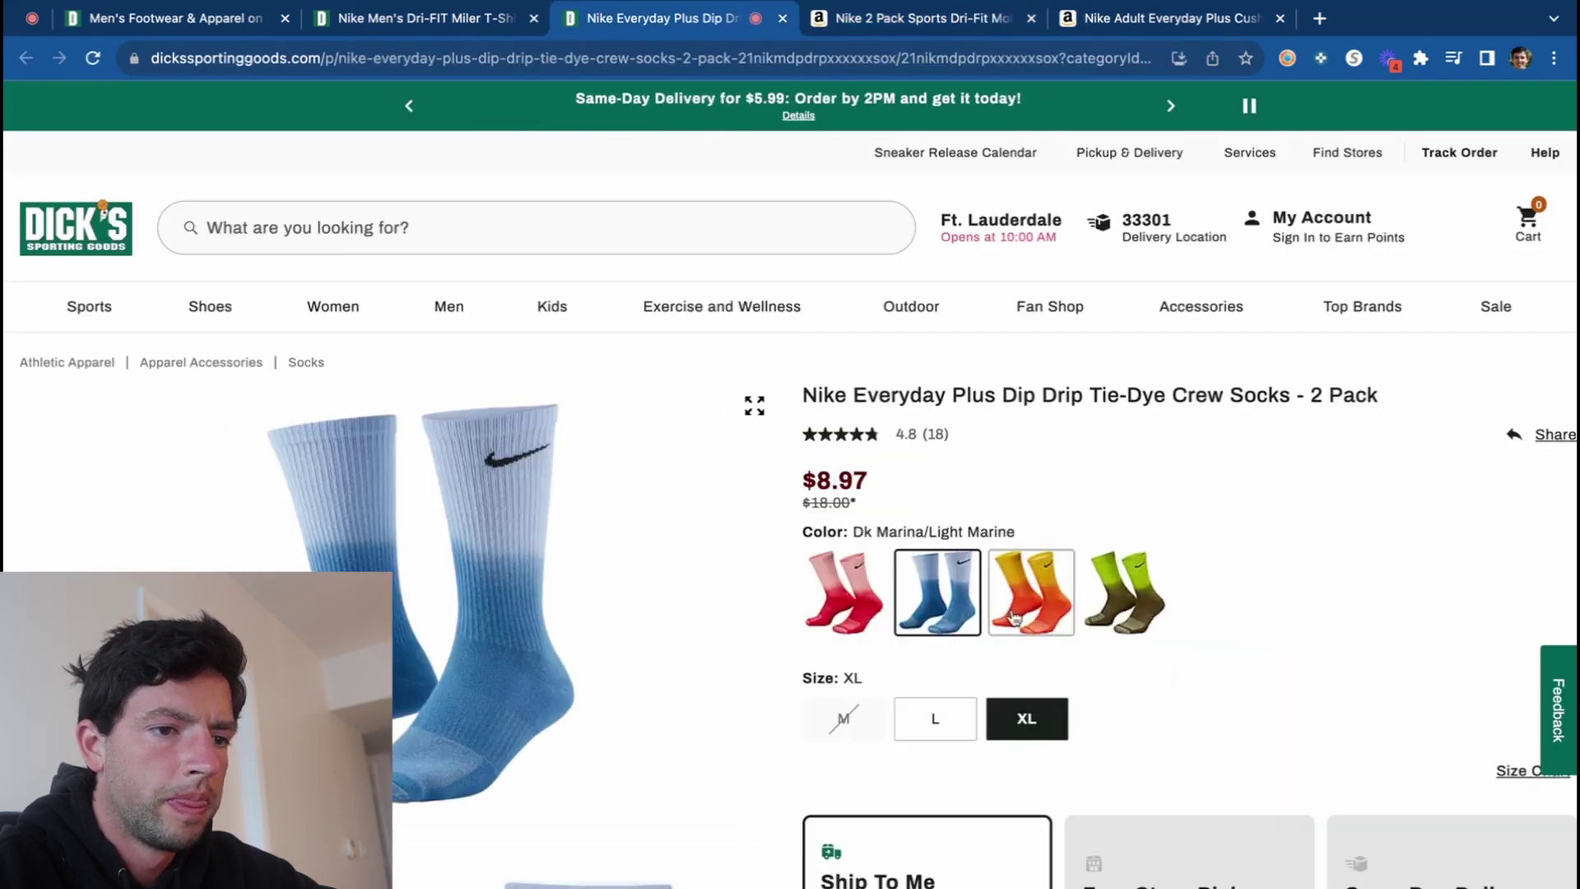
{"action": "left_click", "coordinate": [930, 732]}
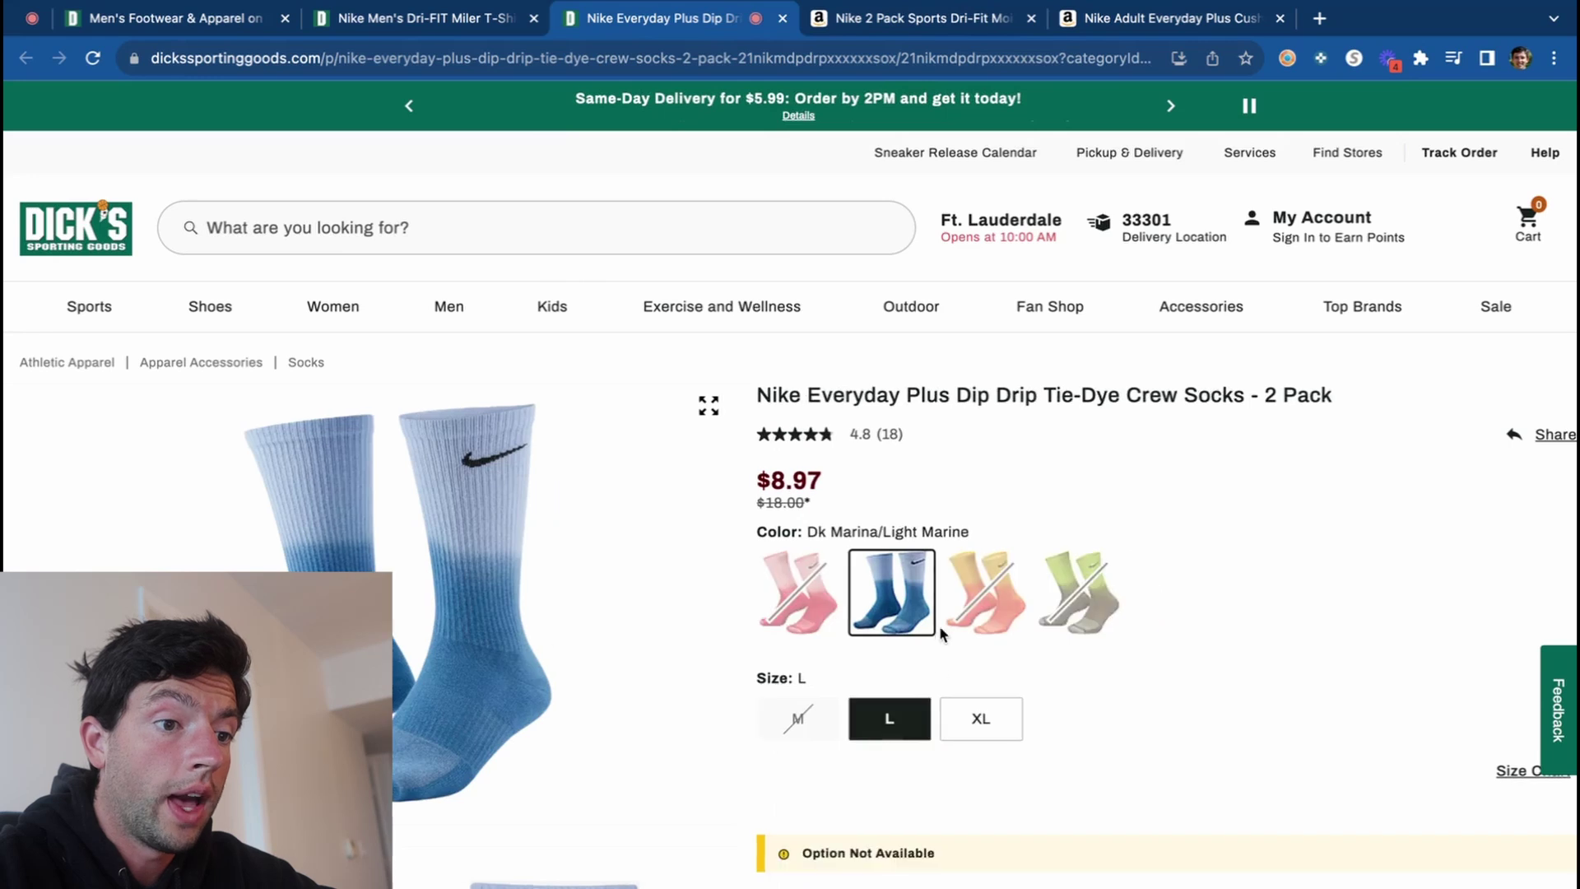
{"action": "left_click", "coordinate": [958, 721]}
On the Amazon sock listing, choose 2-tone Blue in X-Large and set the SellerAmp cost price to 8.97.
{"action": "left_click", "coordinate": [922, 18]}
{"action": "scroll", "coordinate": [578, 357], "scroll_direction": "up", "scroll_amount": 5}
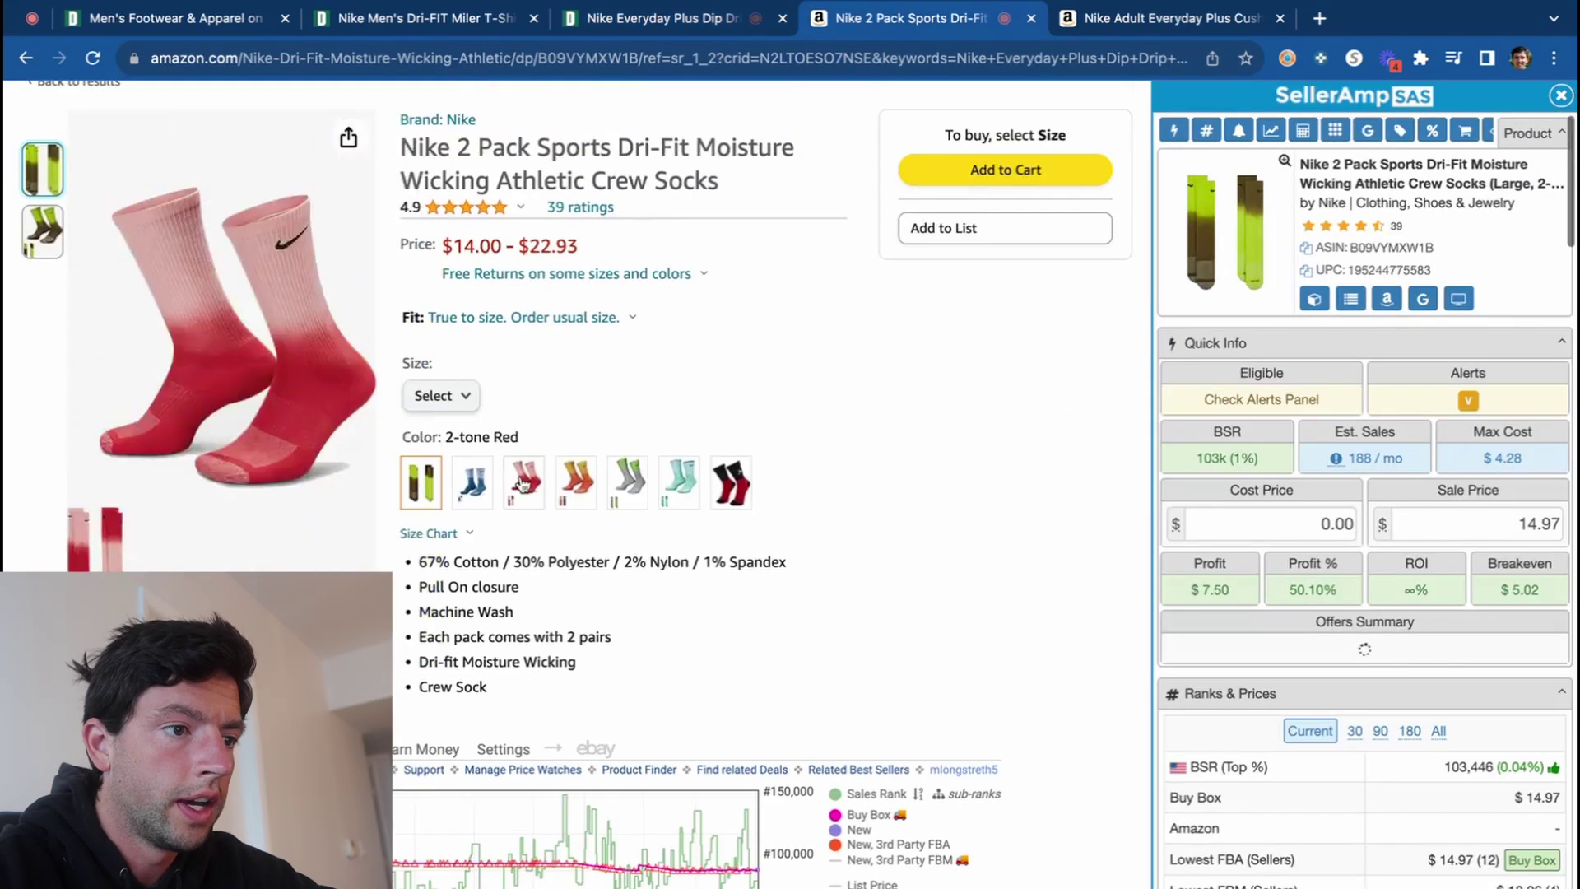
{"action": "left_click", "coordinate": [473, 481]}
{"action": "left_click", "coordinate": [441, 396]}
{"action": "left_click", "coordinate": [437, 493]}
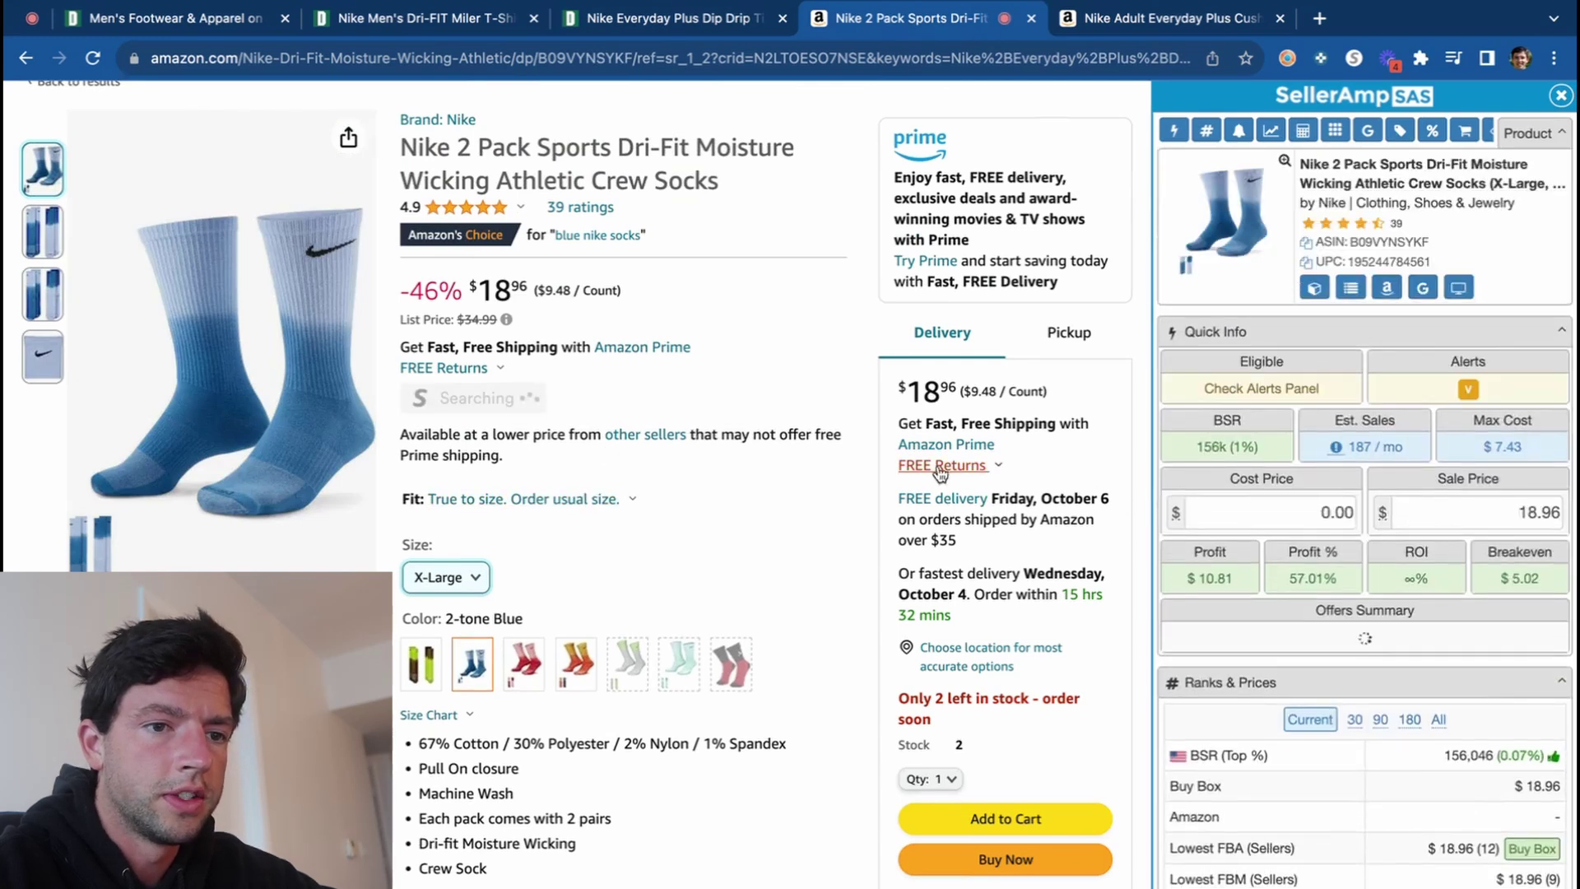
{"action": "left_click", "coordinate": [1321, 510]}
{"action": "type", "text": "8.97"}
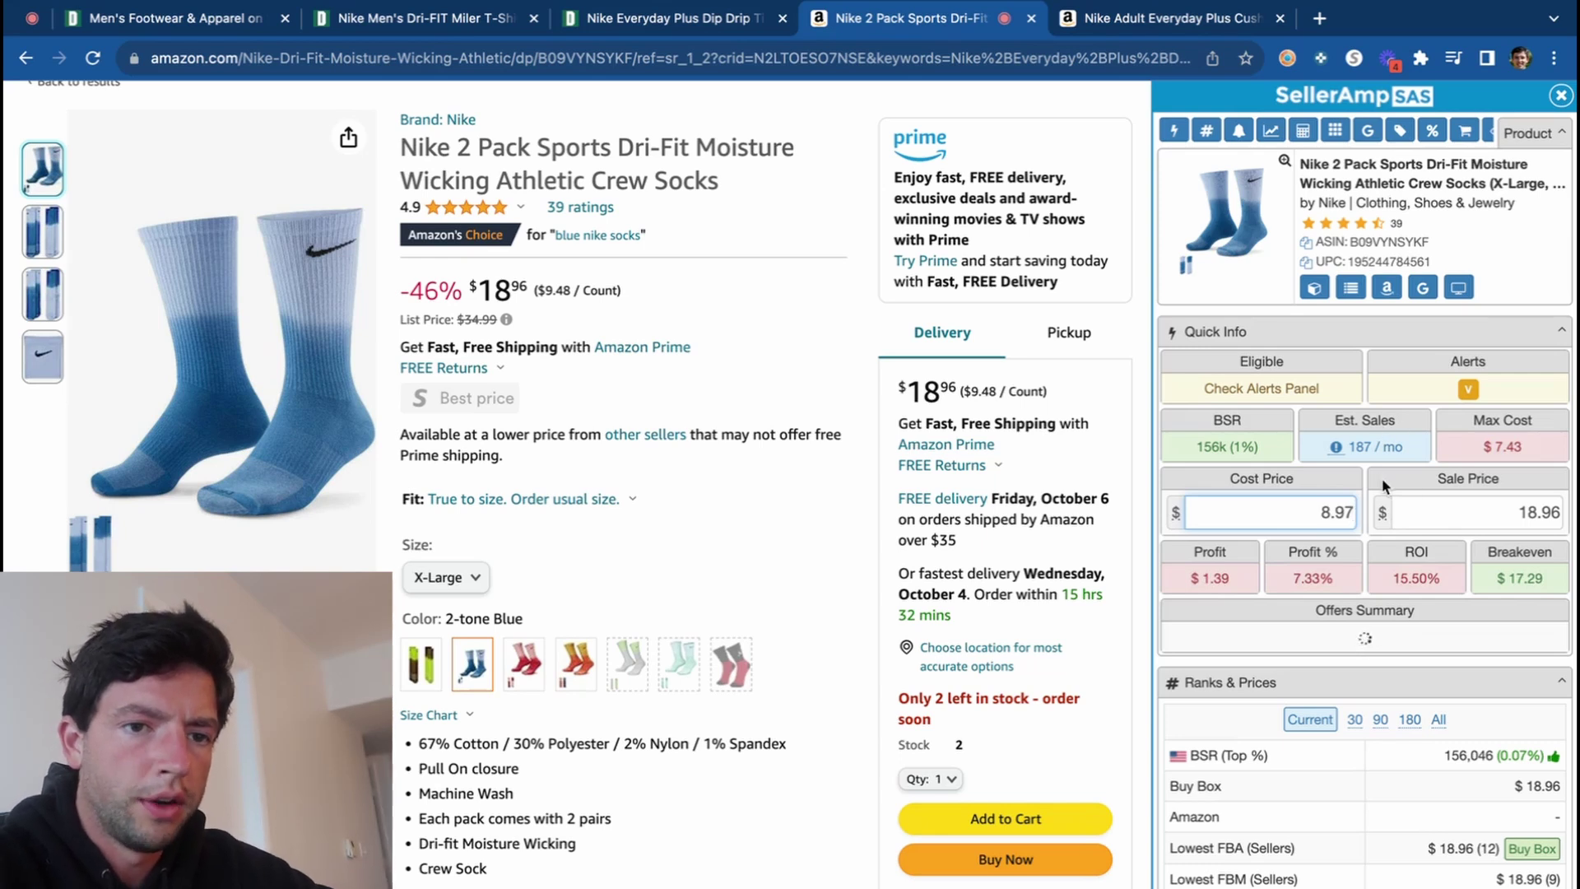
Examine the blue socks' dimensions and one-year price history, and switch the profit calculator to FBM fulfilment with a cost of 4.5.
{"action": "scroll", "coordinate": [1383, 486], "scroll_direction": "down", "scroll_amount": 1}
{"action": "mouse_move", "coordinate": [1313, 240]}
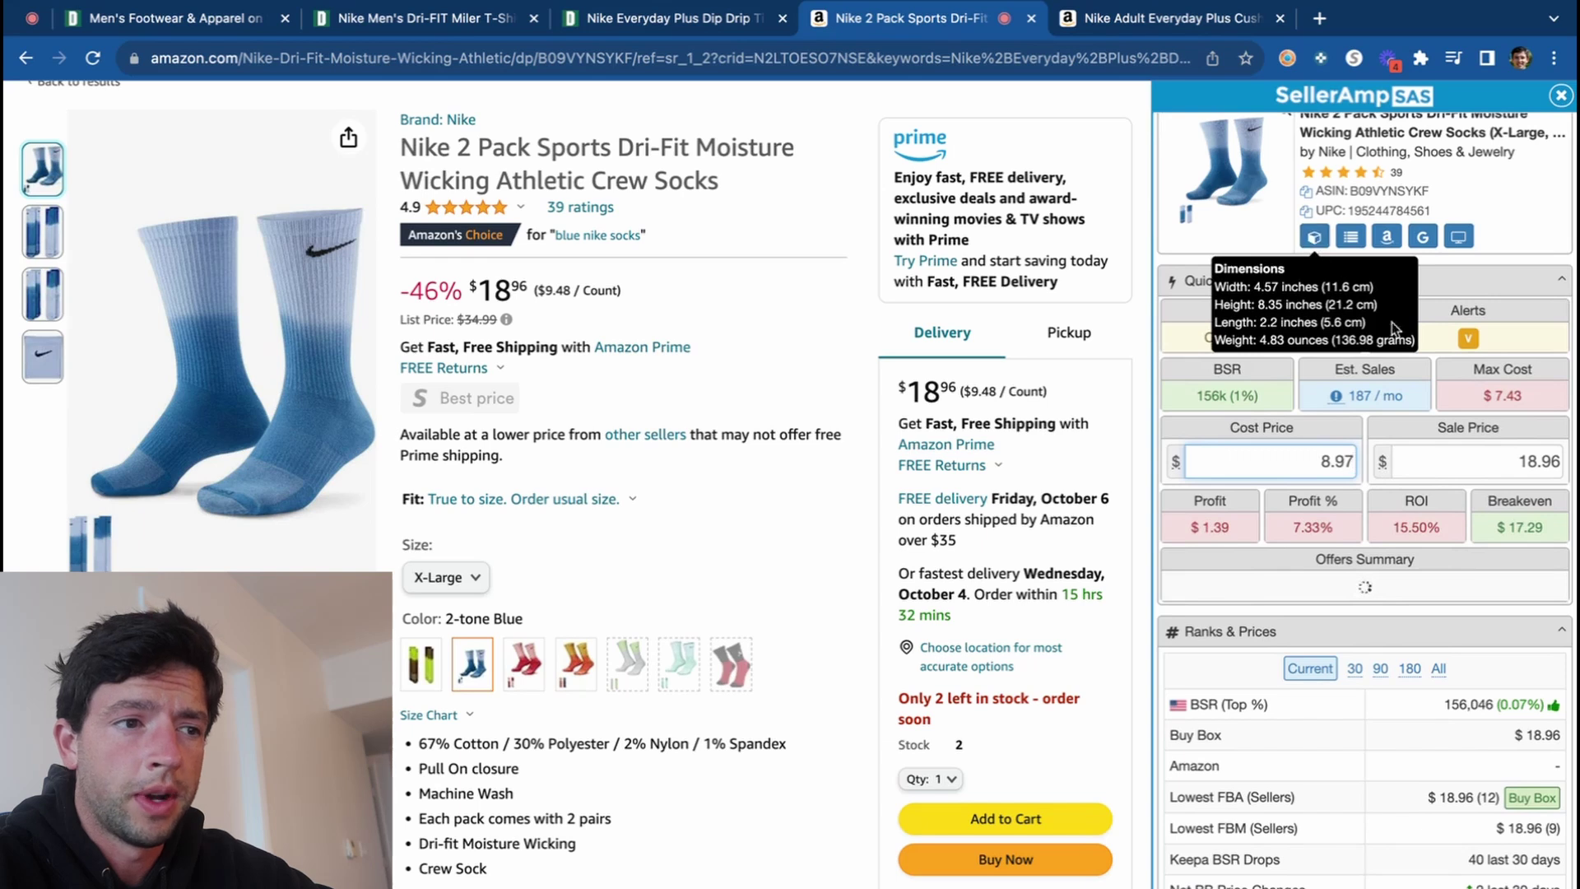
{"action": "scroll", "coordinate": [743, 547], "scroll_direction": "down", "scroll_amount": 10}
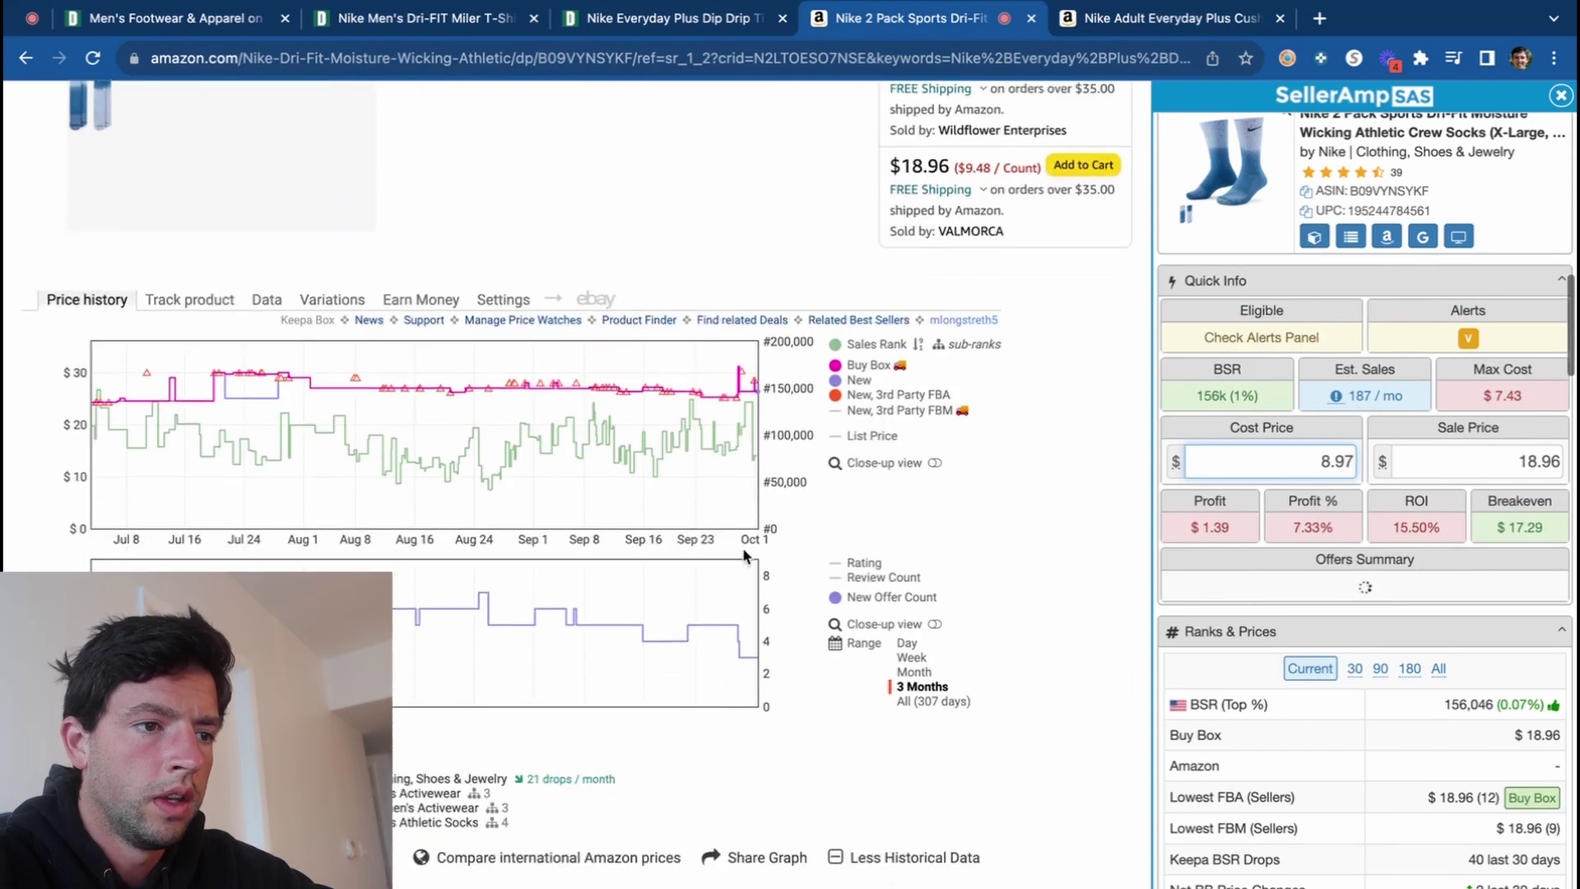
{"action": "left_click", "coordinate": [93, 58]}
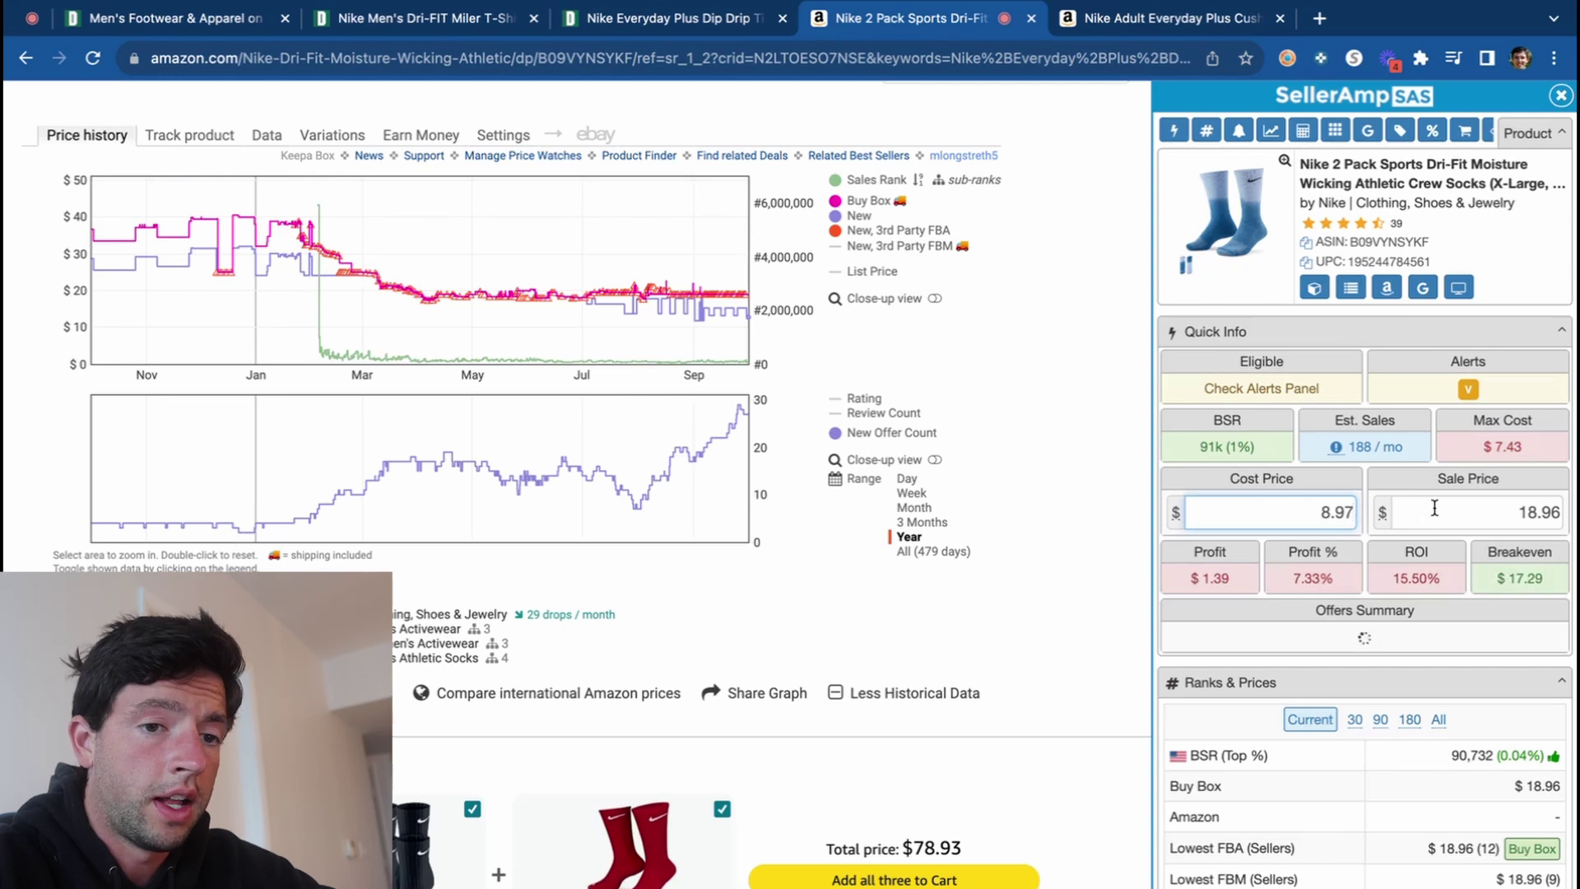
{"action": "scroll", "coordinate": [1440, 511], "scroll_direction": "down", "scroll_amount": 10}
{"action": "left_click", "coordinate": [1531, 537]}
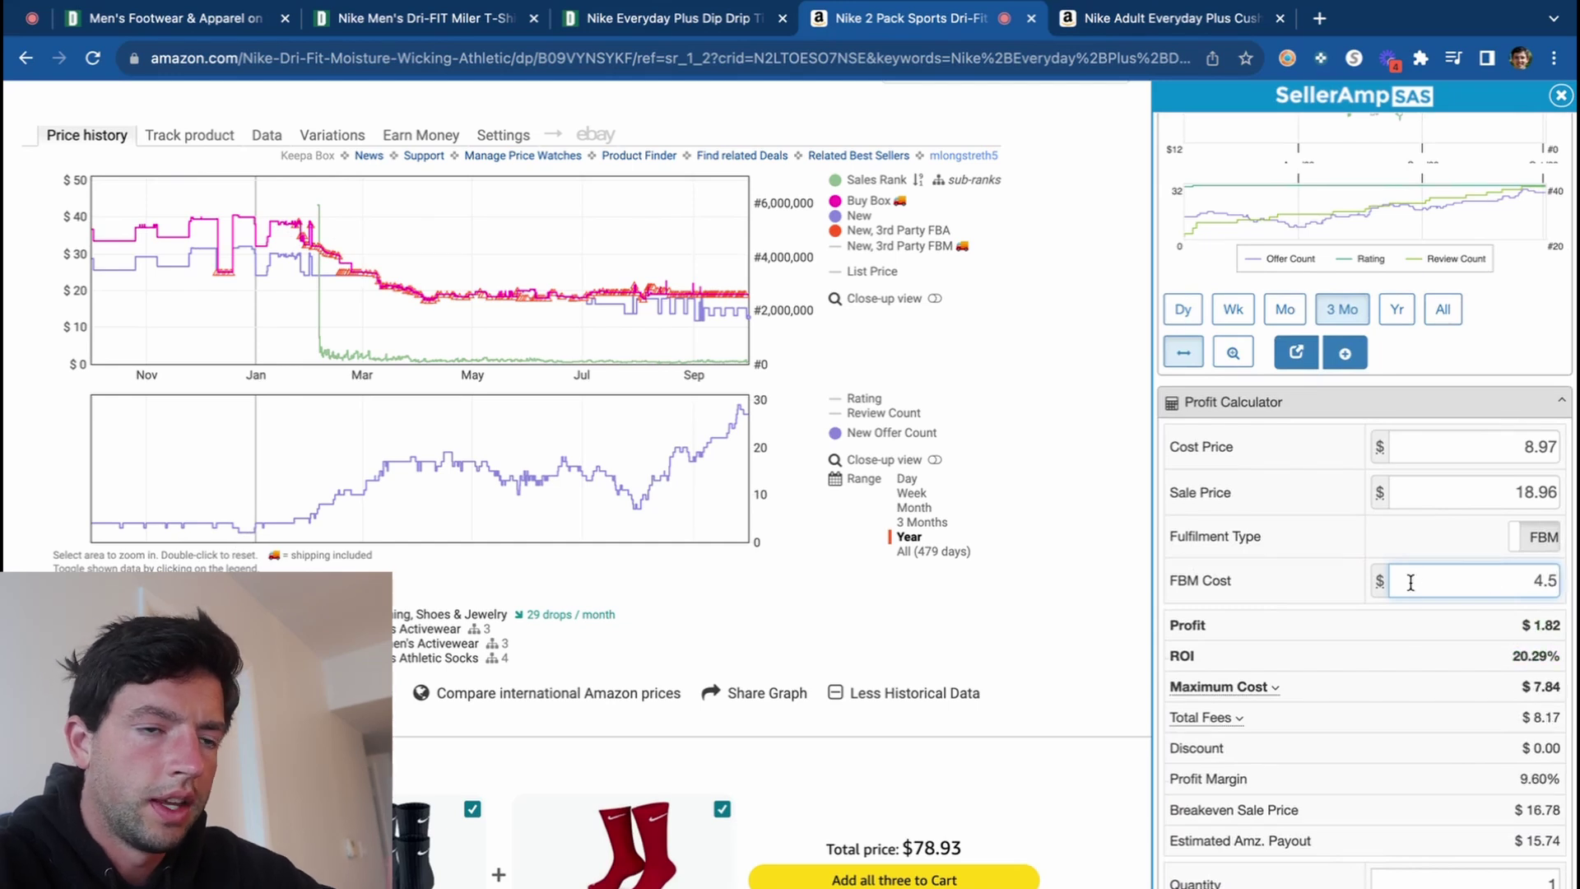
Close Amazon's 2-pack athletic sock listing and Dick's tie-dye sock page, then return to the Nike Men's Dri-FIT Miler T-Shirt at Dick's.
{"action": "left_click", "coordinate": [1030, 20]}
{"action": "left_click", "coordinate": [720, 30]}
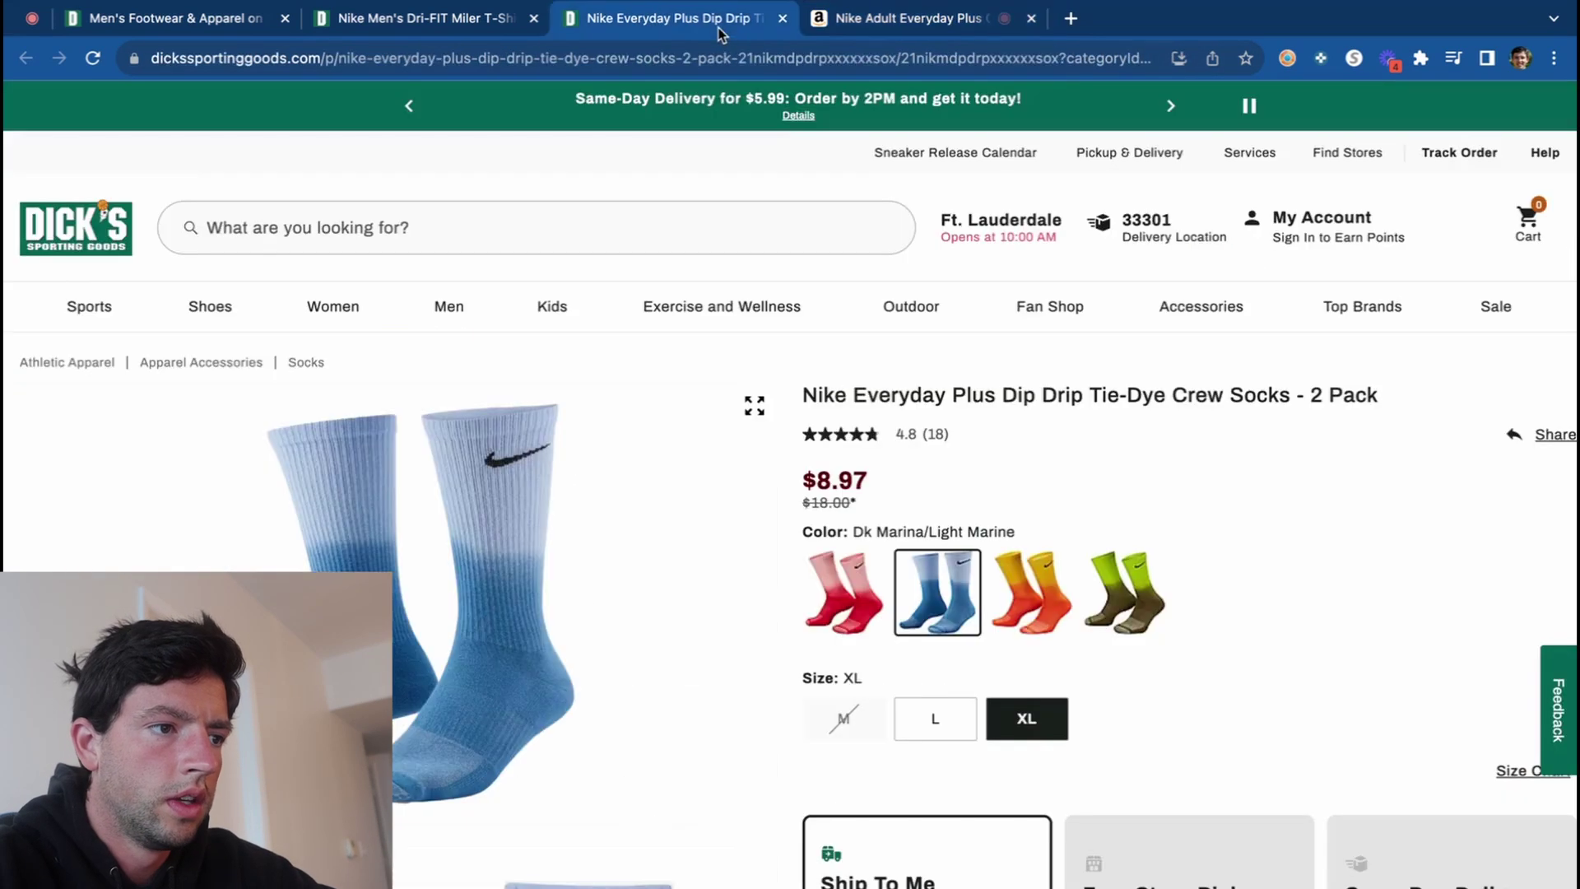
{"action": "left_click", "coordinate": [920, 17]}
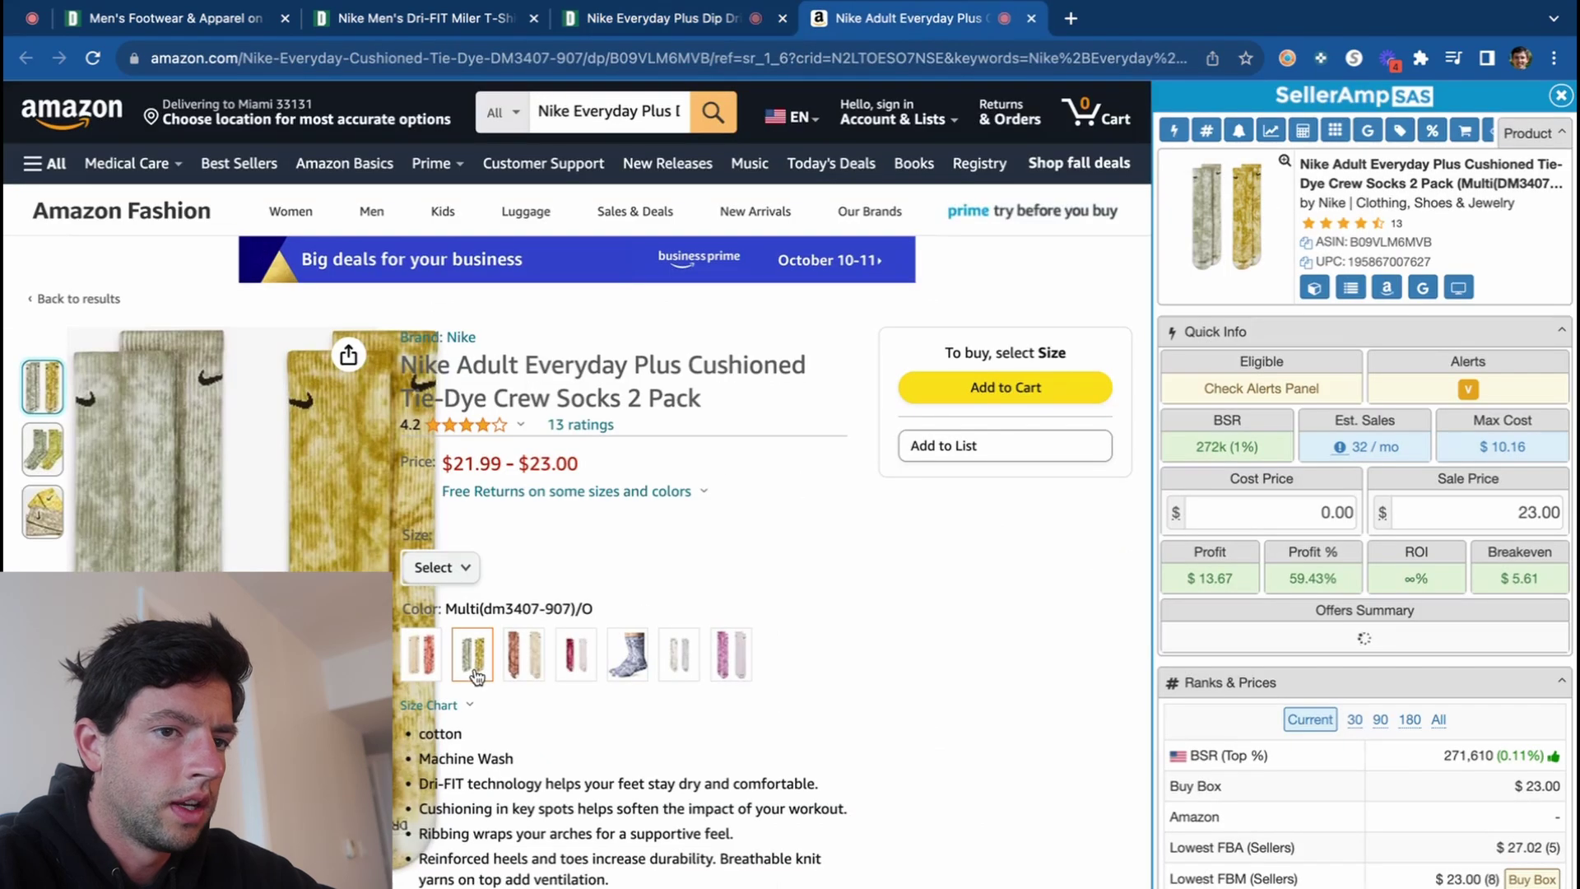
{"action": "left_click", "coordinate": [783, 18]}
{"action": "left_click", "coordinate": [424, 19]}
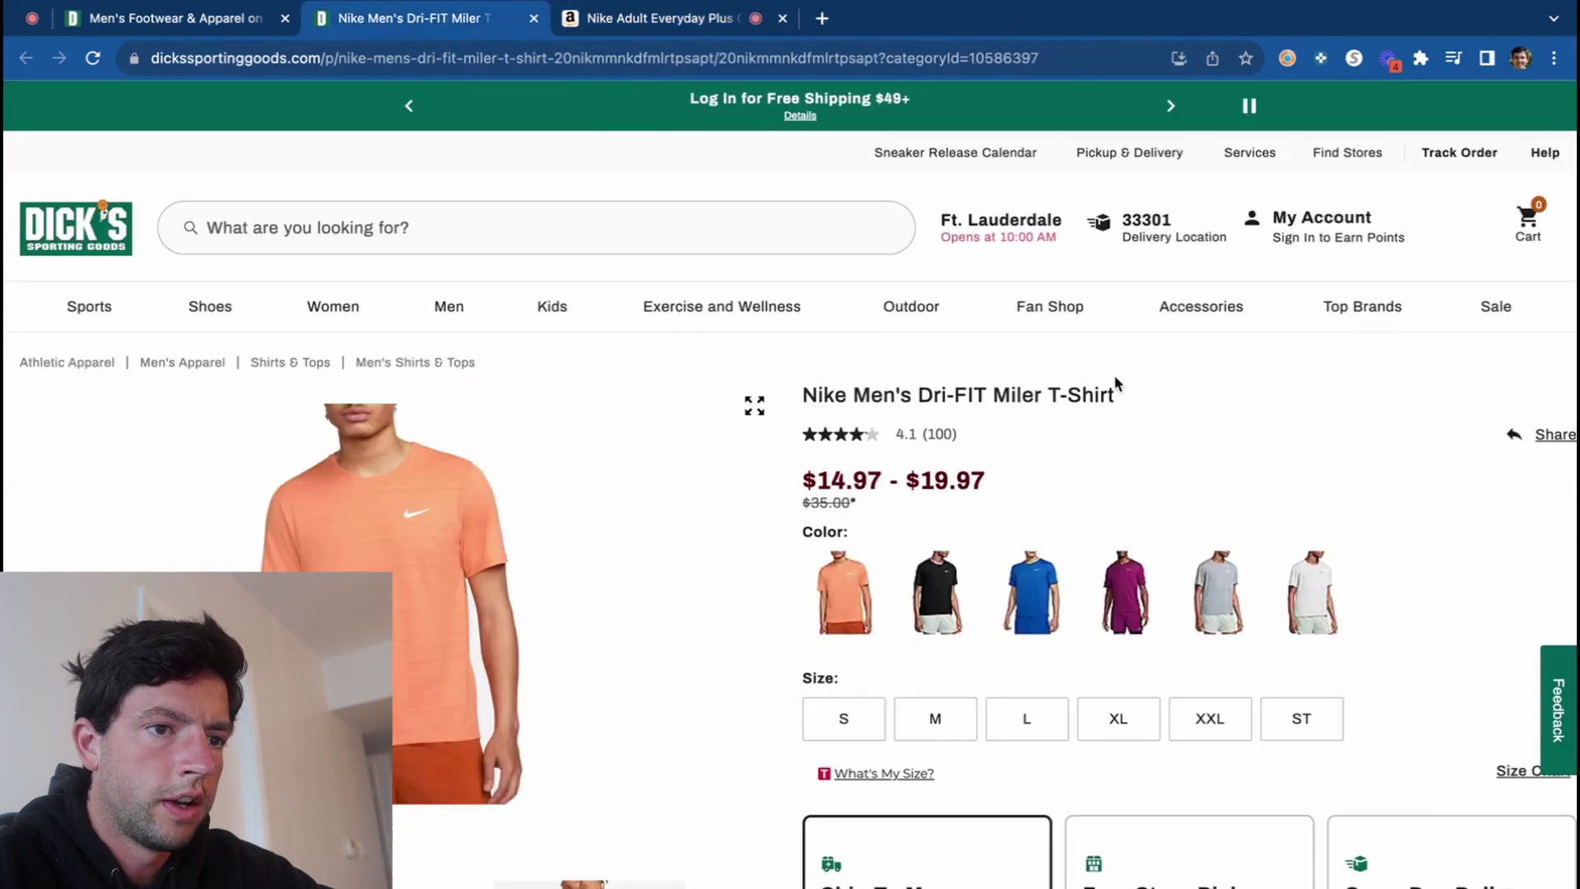
Copy the "Nike Men's Dri-FIT Miler T-Shirt" title from Dick's and search Amazon for it.
{"action": "left_click_drag", "start_coordinate": [1119, 395], "coordinate": [838, 401]}
{"action": "key", "text": "ctrl+c"}
{"action": "left_click", "coordinate": [704, 11]}
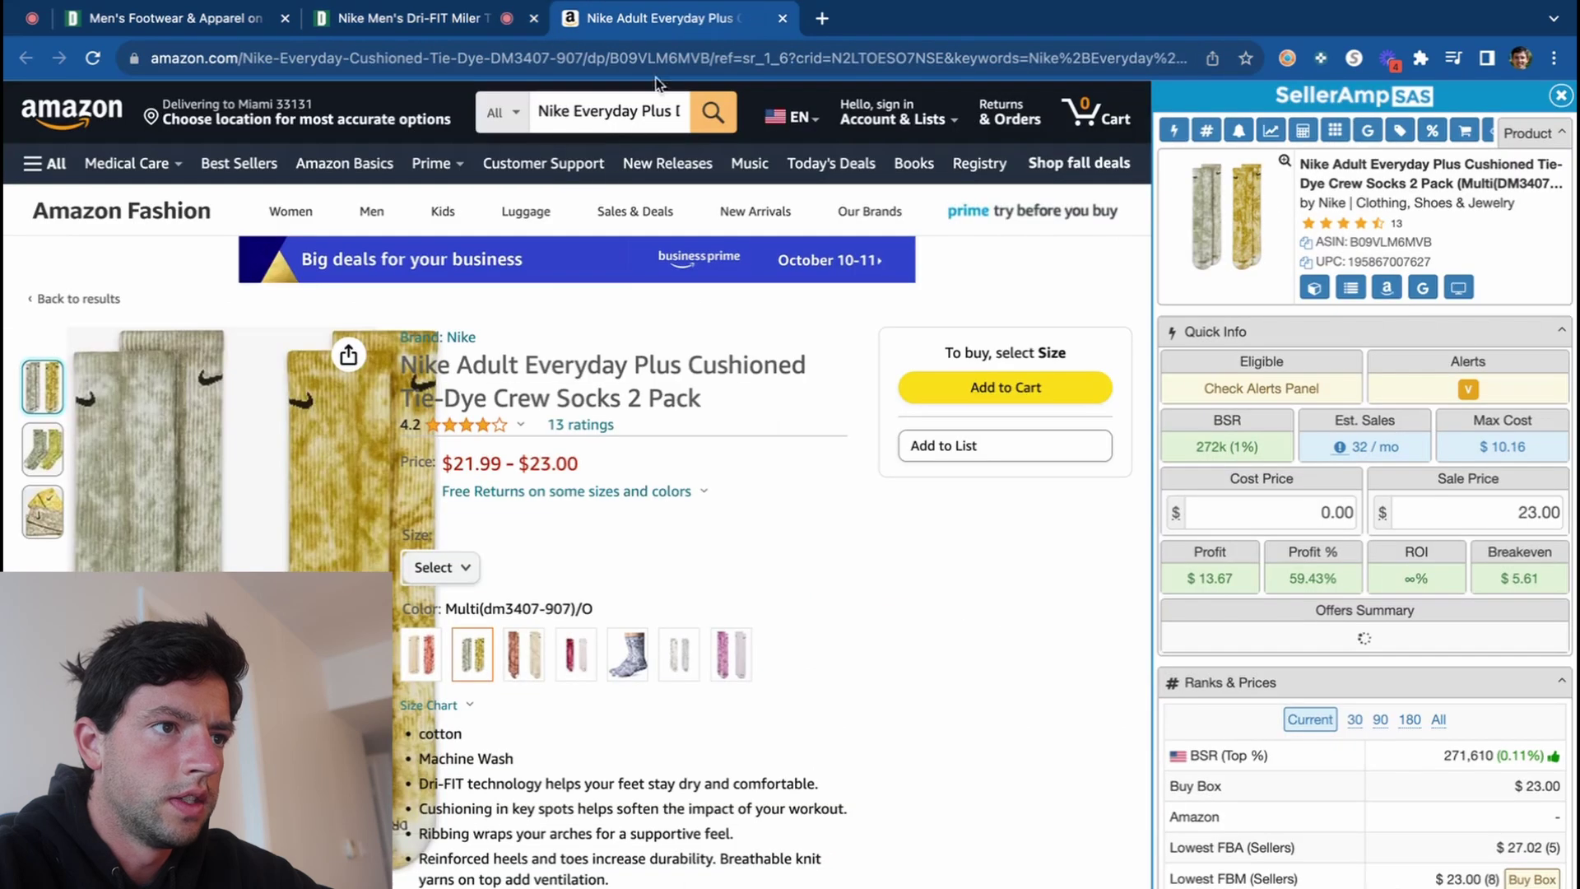
{"action": "left_click", "coordinate": [634, 110]}
{"action": "key", "text": "ctrl+a"}
{"action": "key", "text": "ctrl+v"}
{"action": "key", "text": "Return"}
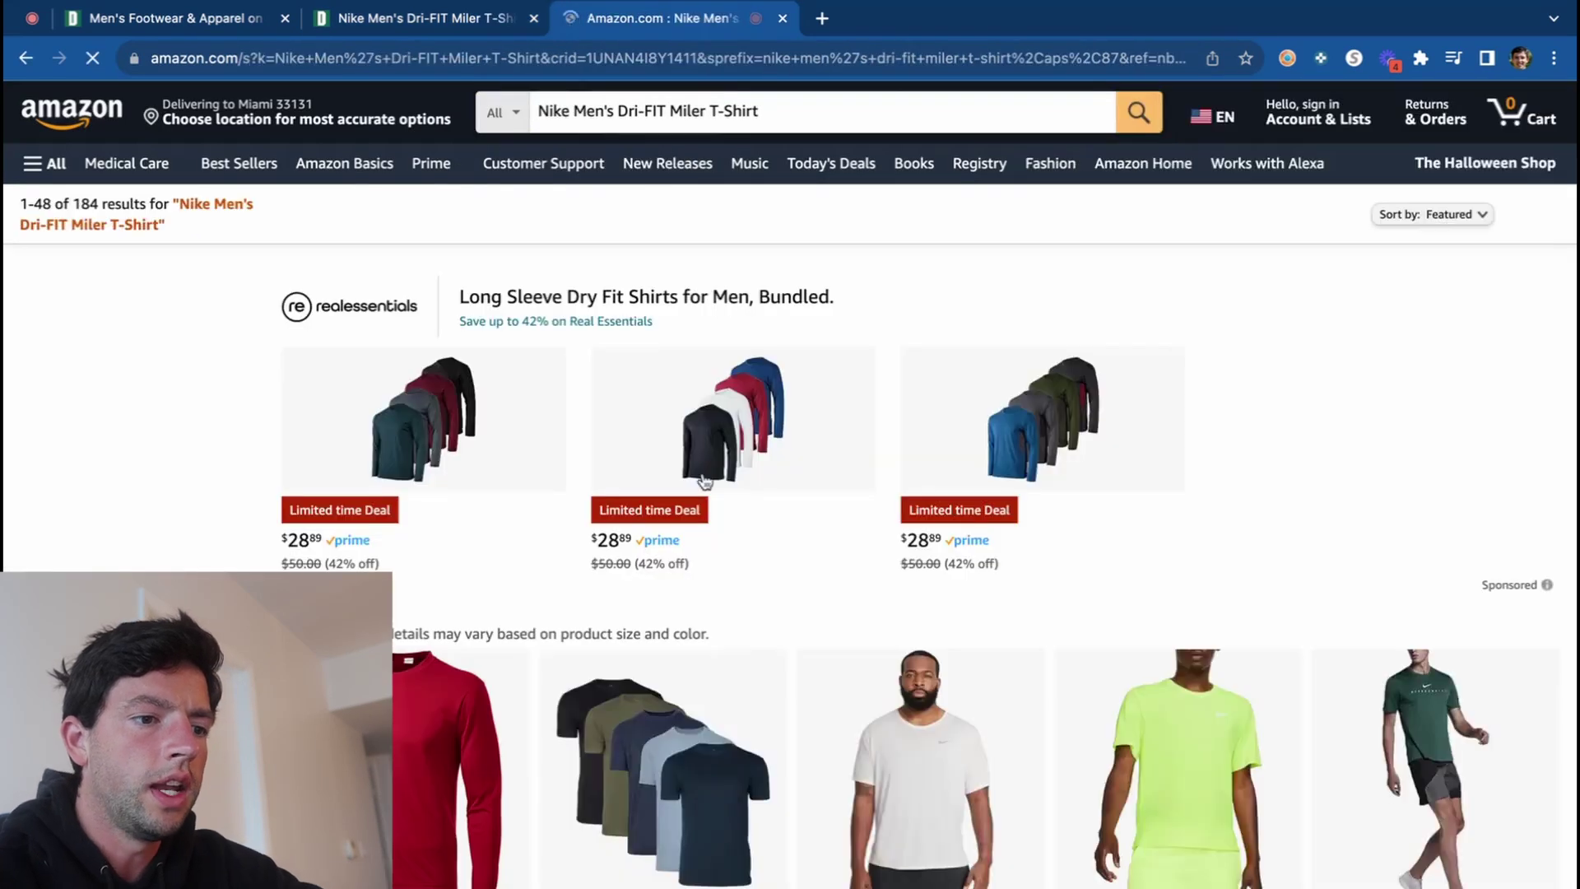
Open Amazon's Nike Men's Dri-FIT Miler Short-Sleeve Running Top listing and review the prices of its variations in Keepa.
{"action": "scroll", "coordinate": [704, 481], "scroll_direction": "down", "scroll_amount": 5}
{"action": "left_click", "coordinate": [875, 654]}
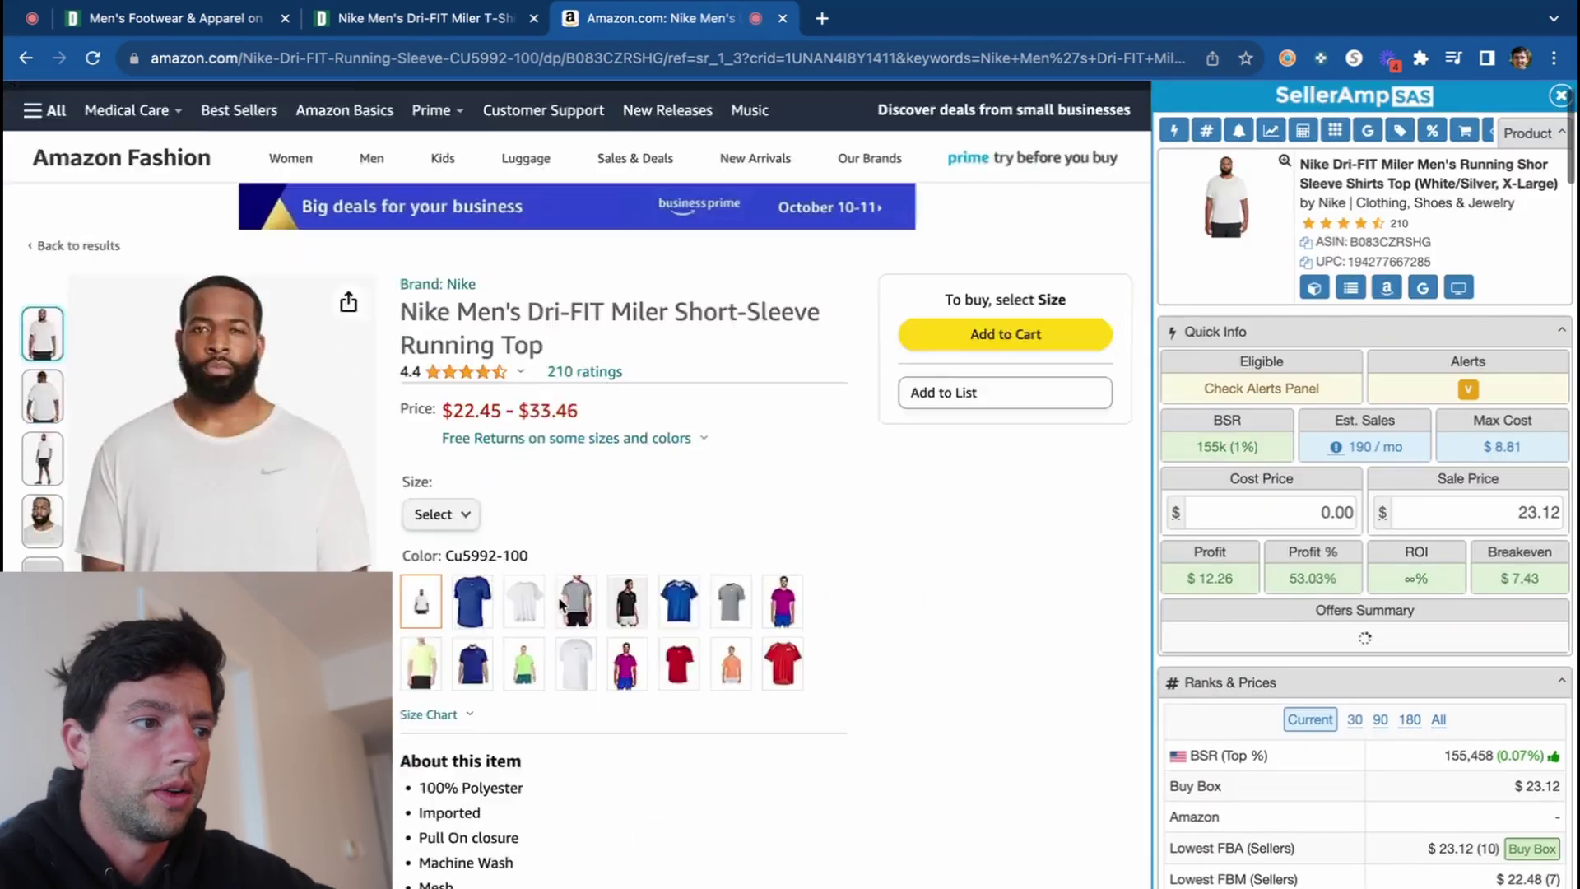
{"action": "scroll", "coordinate": [559, 598], "scroll_direction": "down", "scroll_amount": 5}
{"action": "scroll", "coordinate": [559, 598], "scroll_direction": "down", "scroll_amount": 3}
{"action": "left_click", "coordinate": [334, 352]}
{"action": "scroll", "coordinate": [333, 352], "scroll_direction": "down", "scroll_amount": 2}
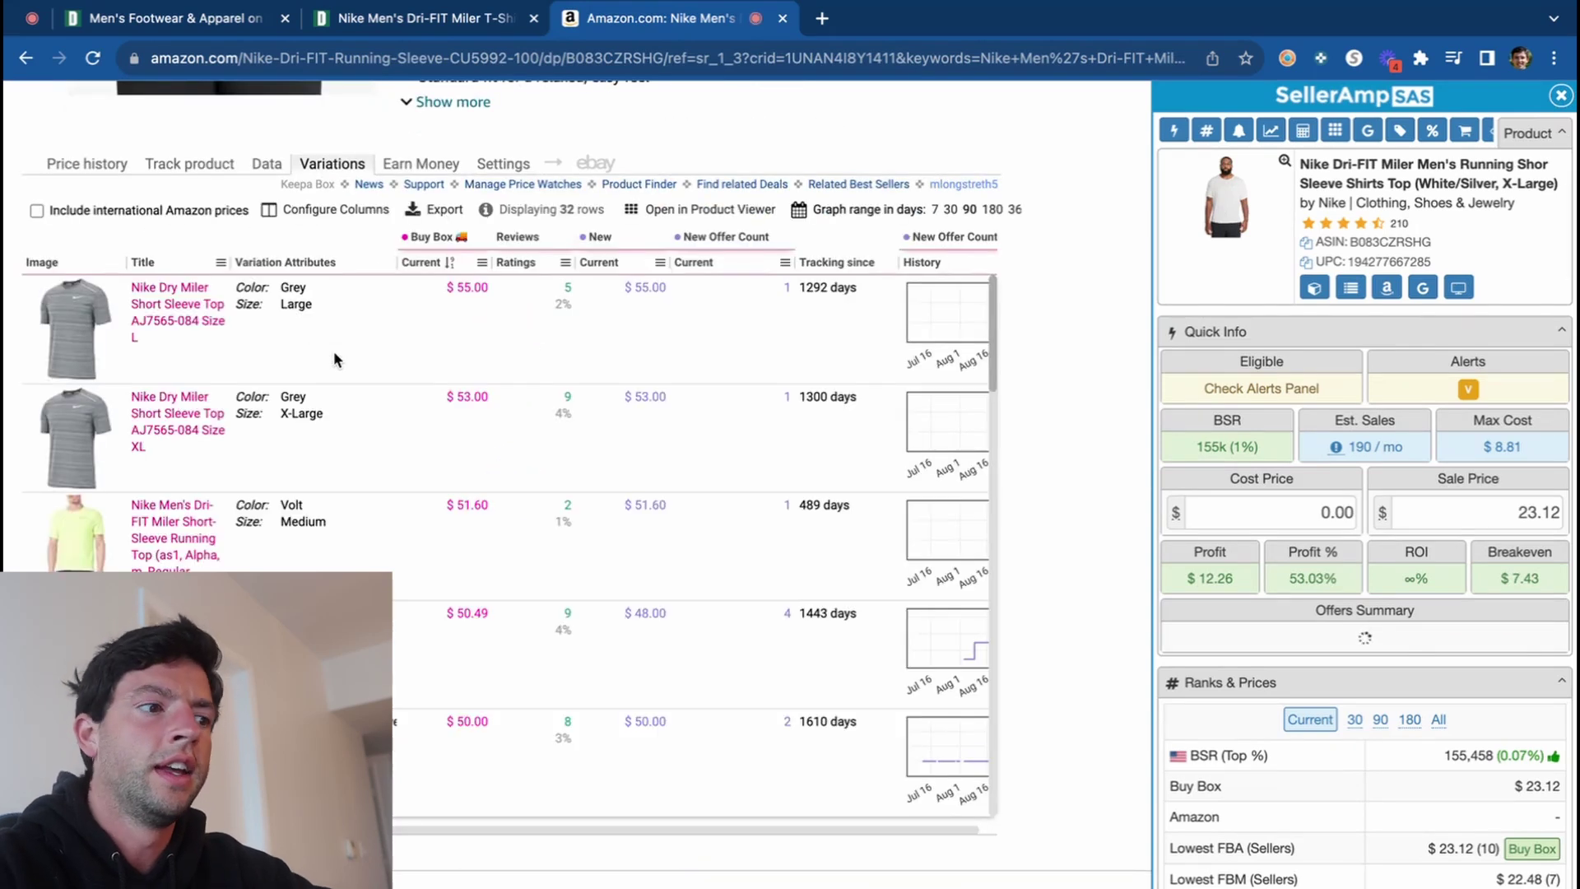
{"action": "scroll", "coordinate": [515, 465], "scroll_direction": "down", "scroll_amount": 5}
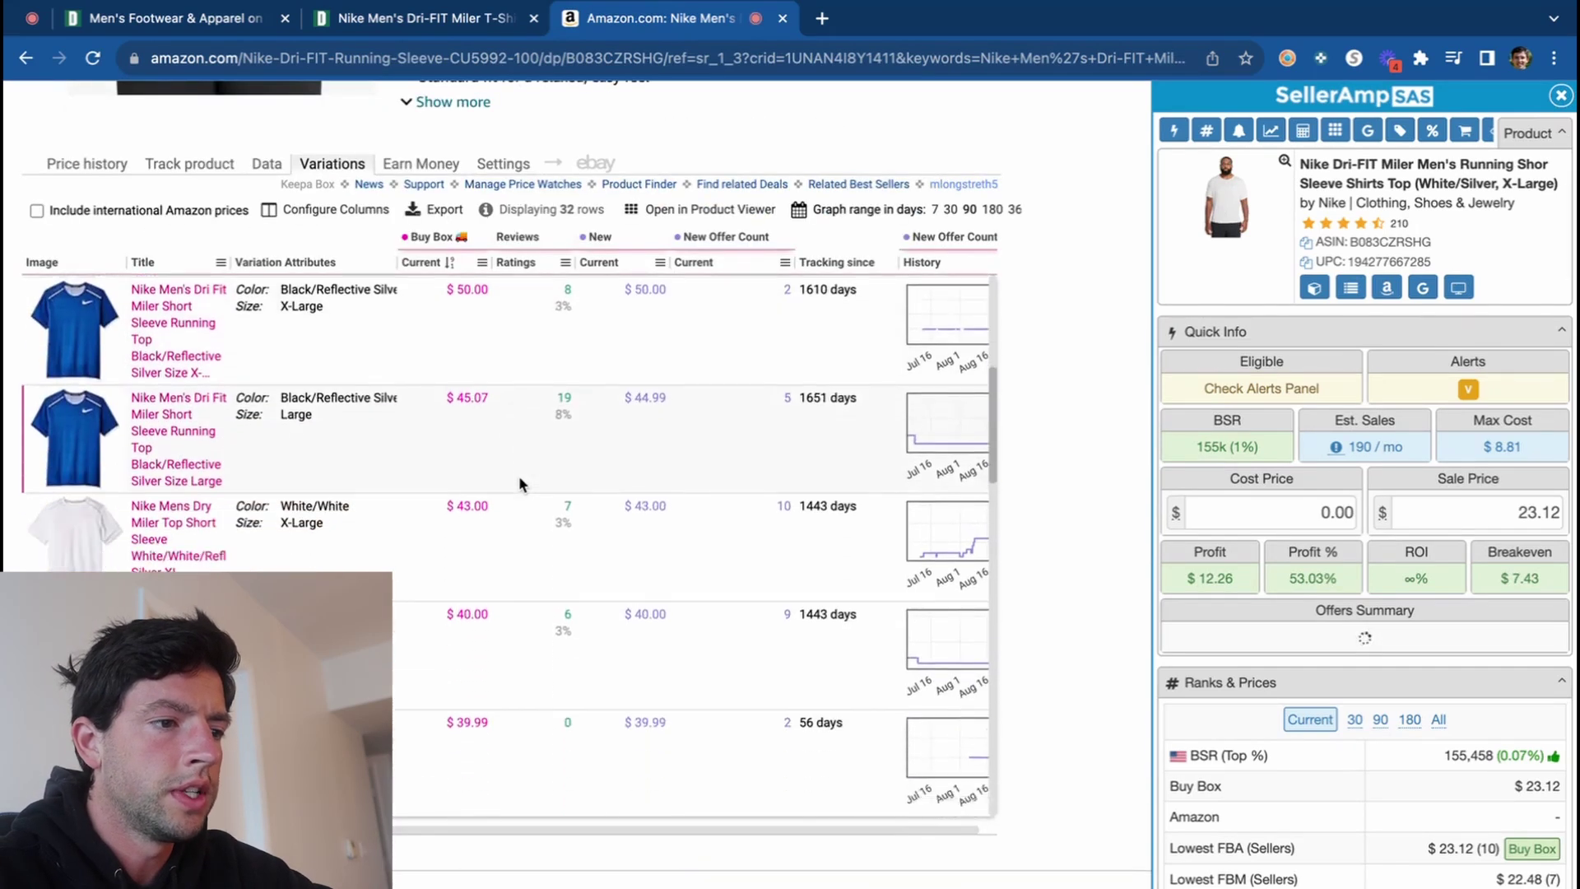
{"action": "scroll", "coordinate": [520, 484], "scroll_direction": "down", "scroll_amount": 4}
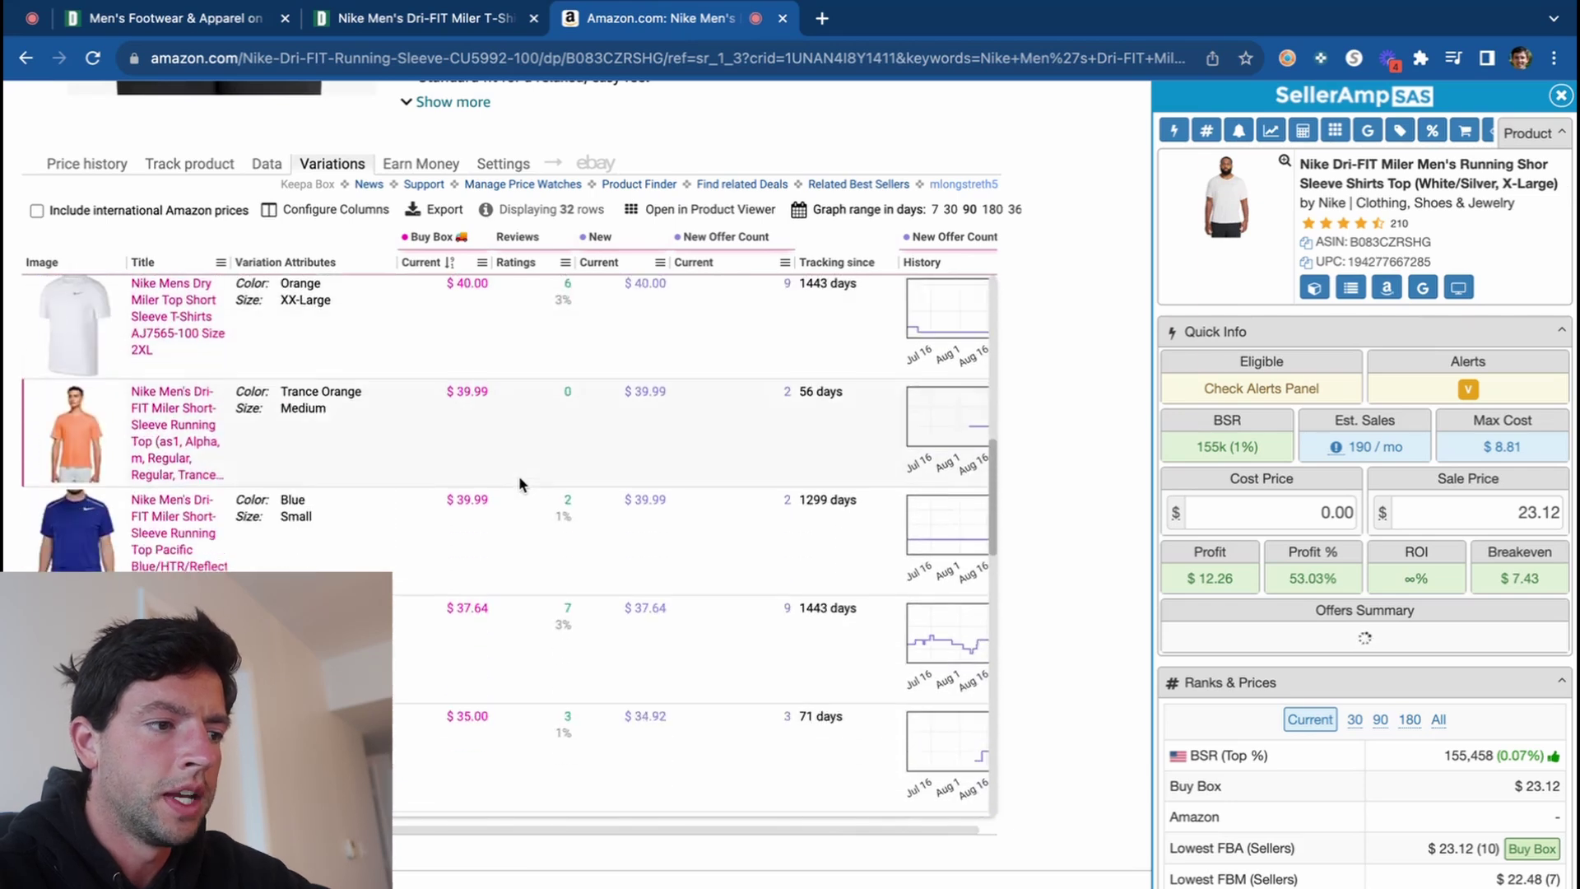
Check the Miler T-Shirt at Dick's in White/Reflective Silv and Black/Reflective Silv, size XL.
{"action": "left_click", "coordinate": [494, 18]}
{"action": "left_click", "coordinate": [1280, 630]}
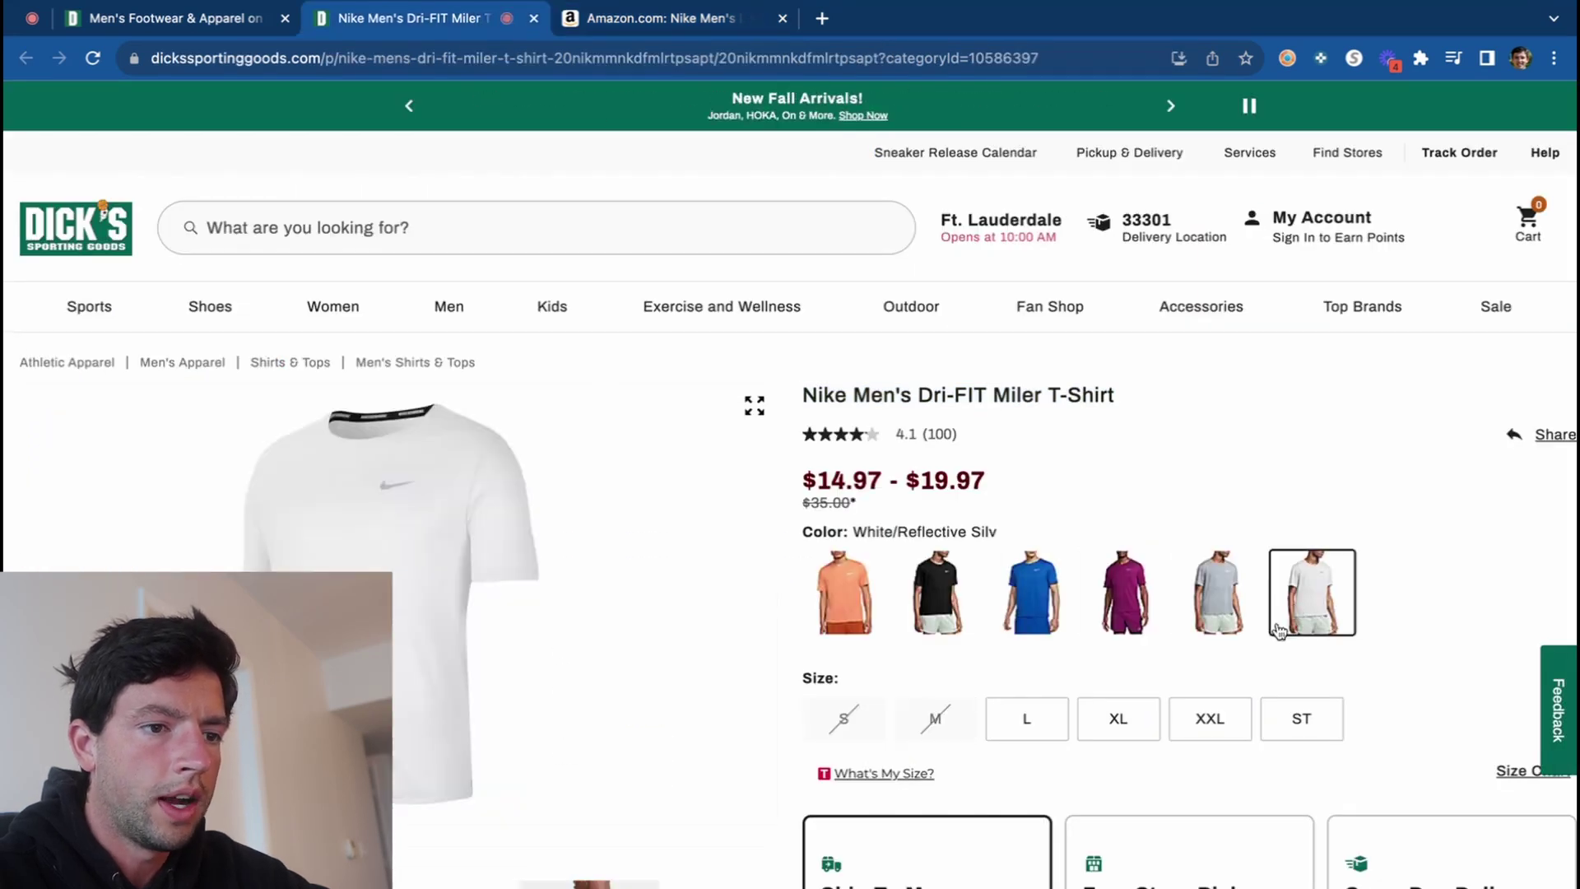
{"action": "left_click", "coordinate": [1137, 723]}
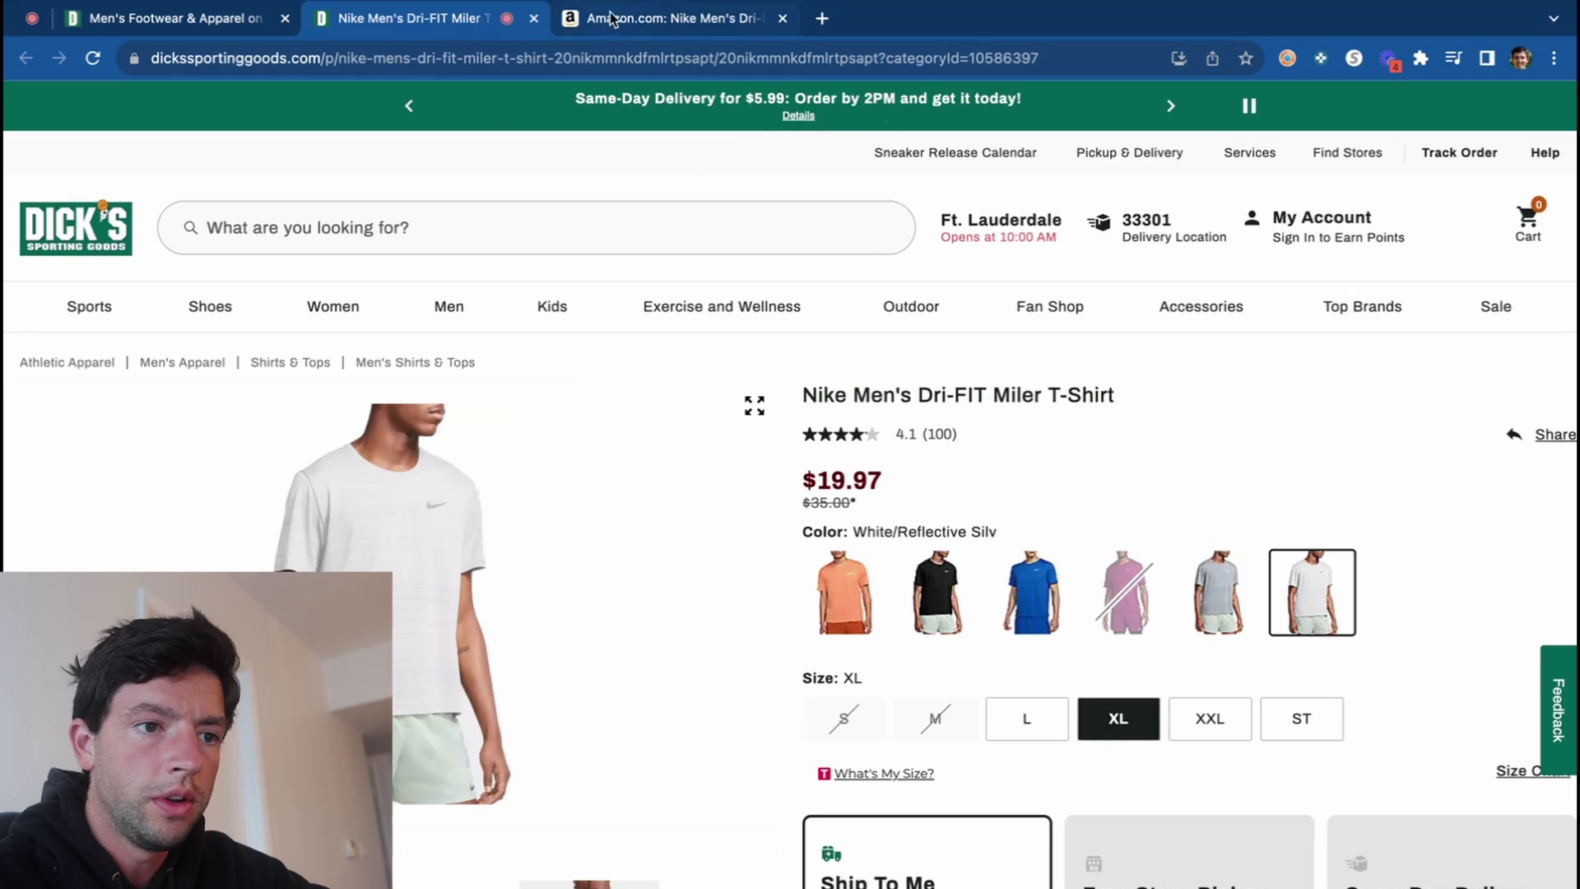
{"action": "left_click", "coordinate": [926, 648]}
Sort the Amazon running top's Keepa variations by current New price, highest first.
{"action": "left_click", "coordinate": [605, 19]}
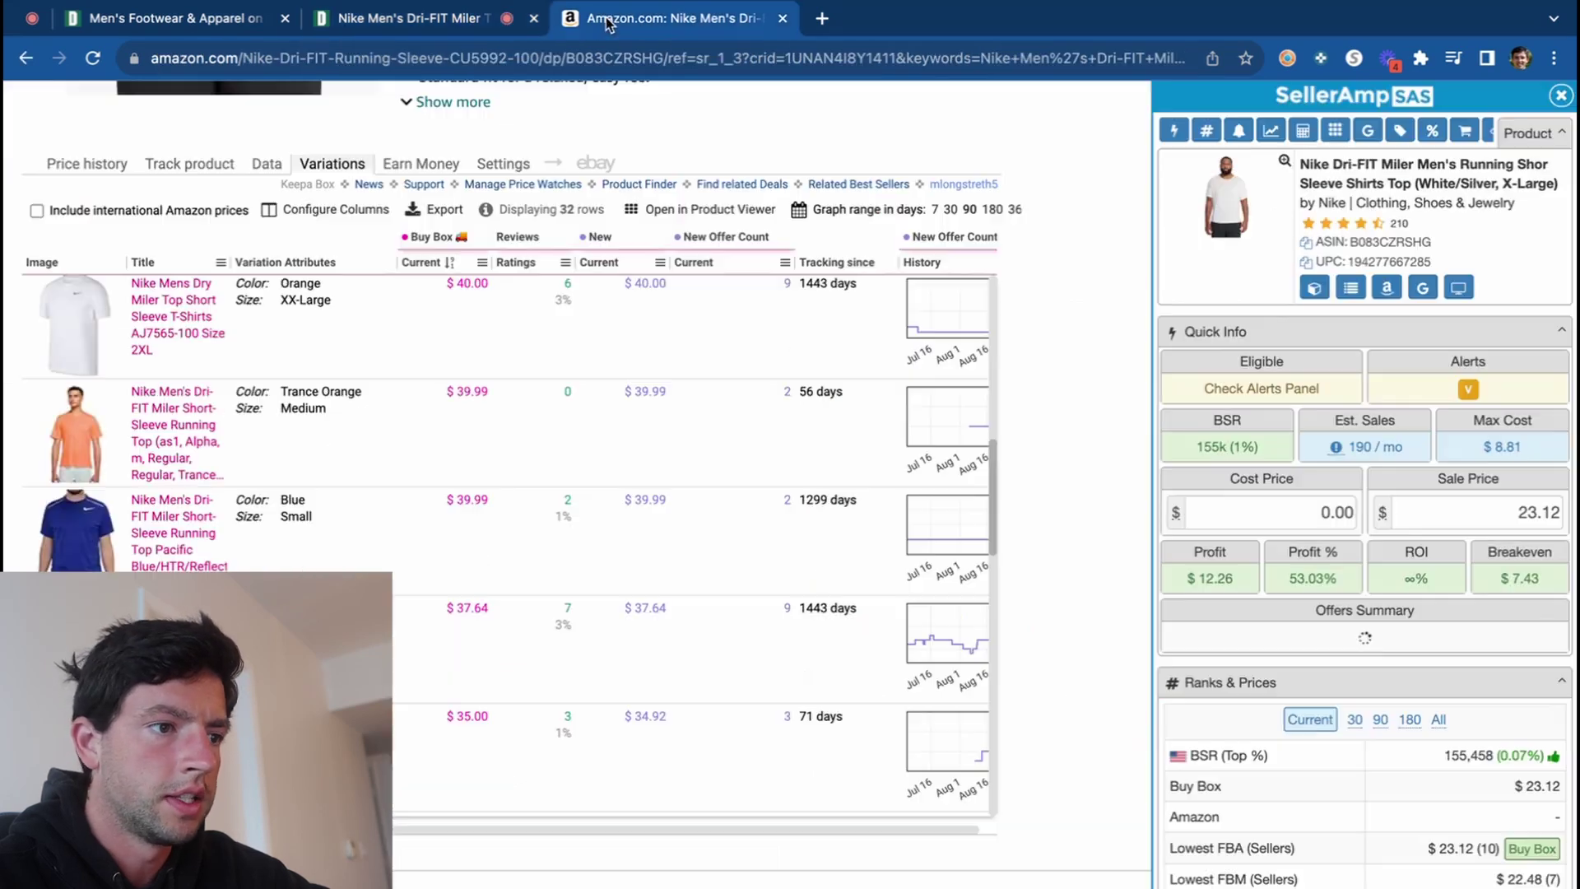
{"action": "scroll", "coordinate": [520, 427], "scroll_direction": "up", "scroll_amount": 10}
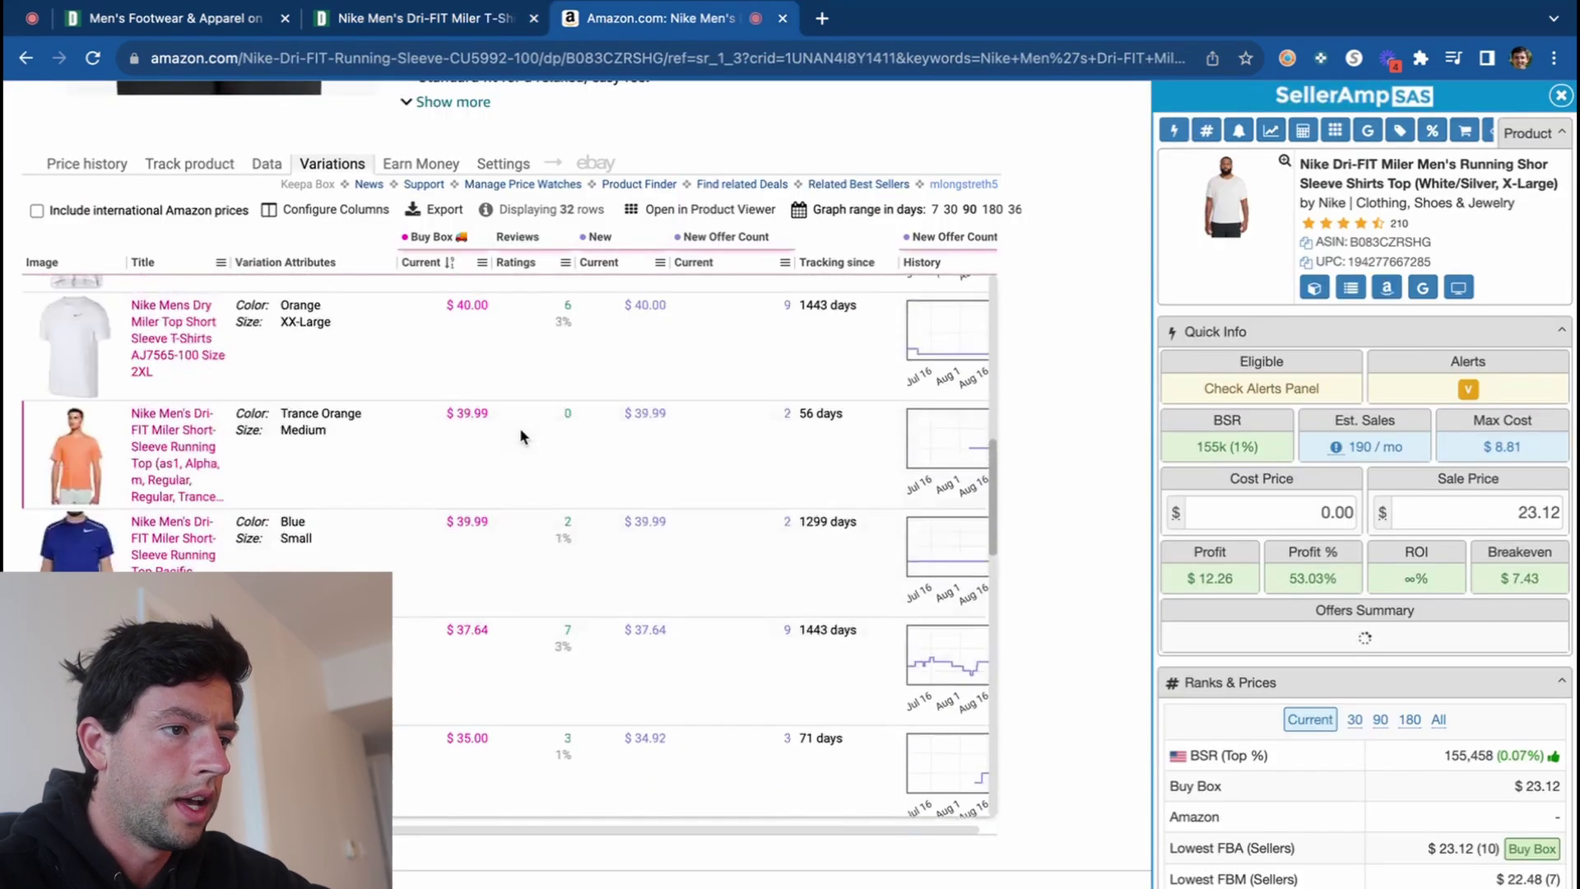
{"action": "scroll", "coordinate": [520, 427], "scroll_direction": "up", "scroll_amount": 1}
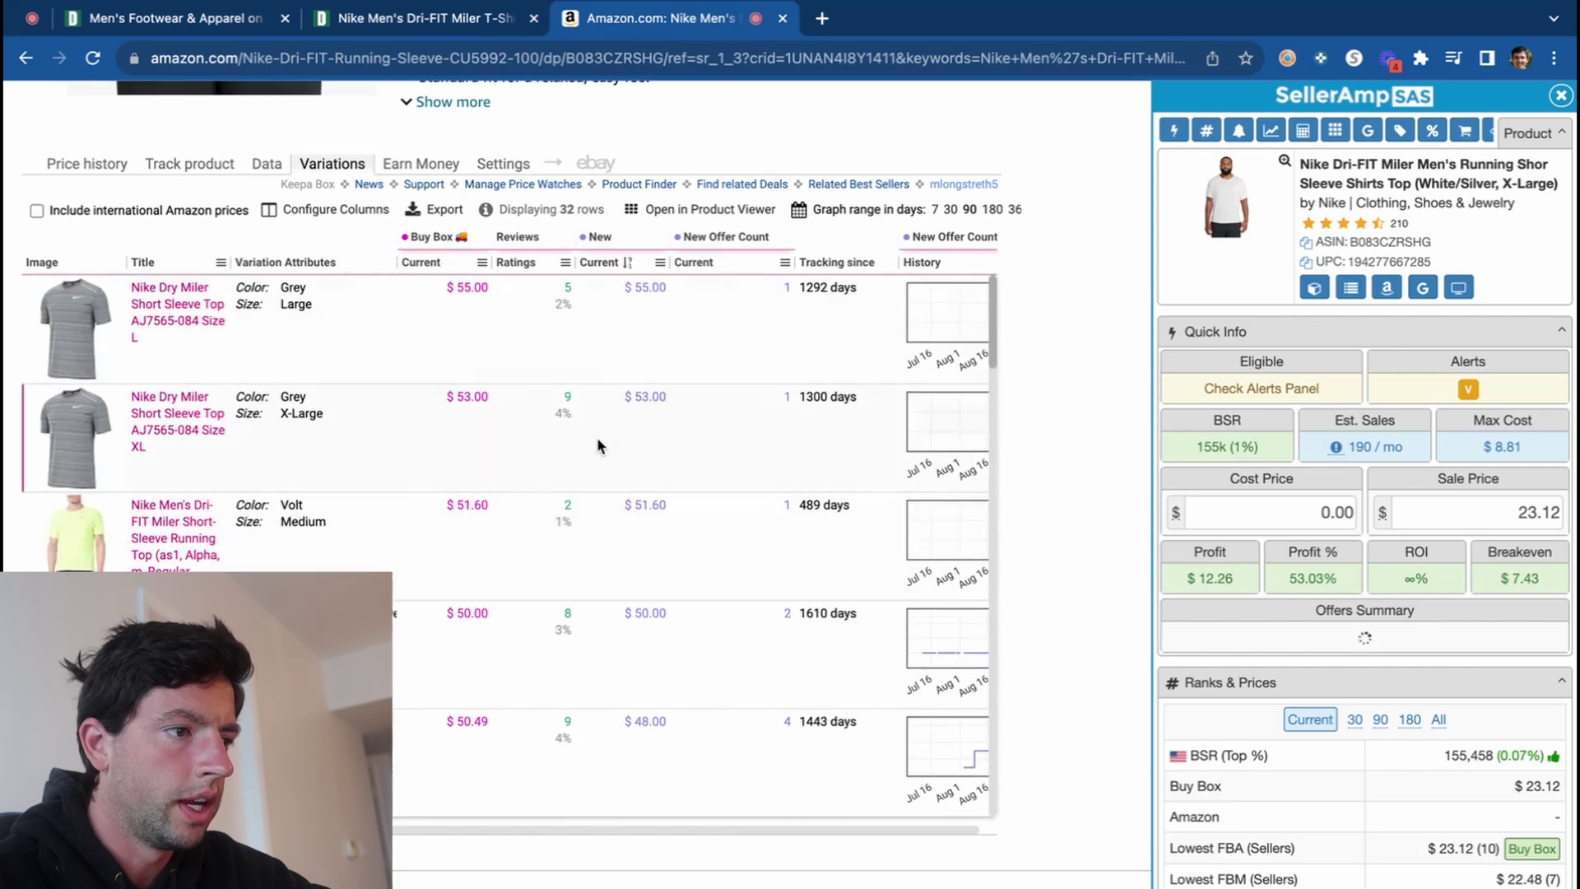
Check the Smoke Grey Miler T-Shirt at Dick's in sizes L and M.
{"action": "left_click", "coordinate": [455, 18]}
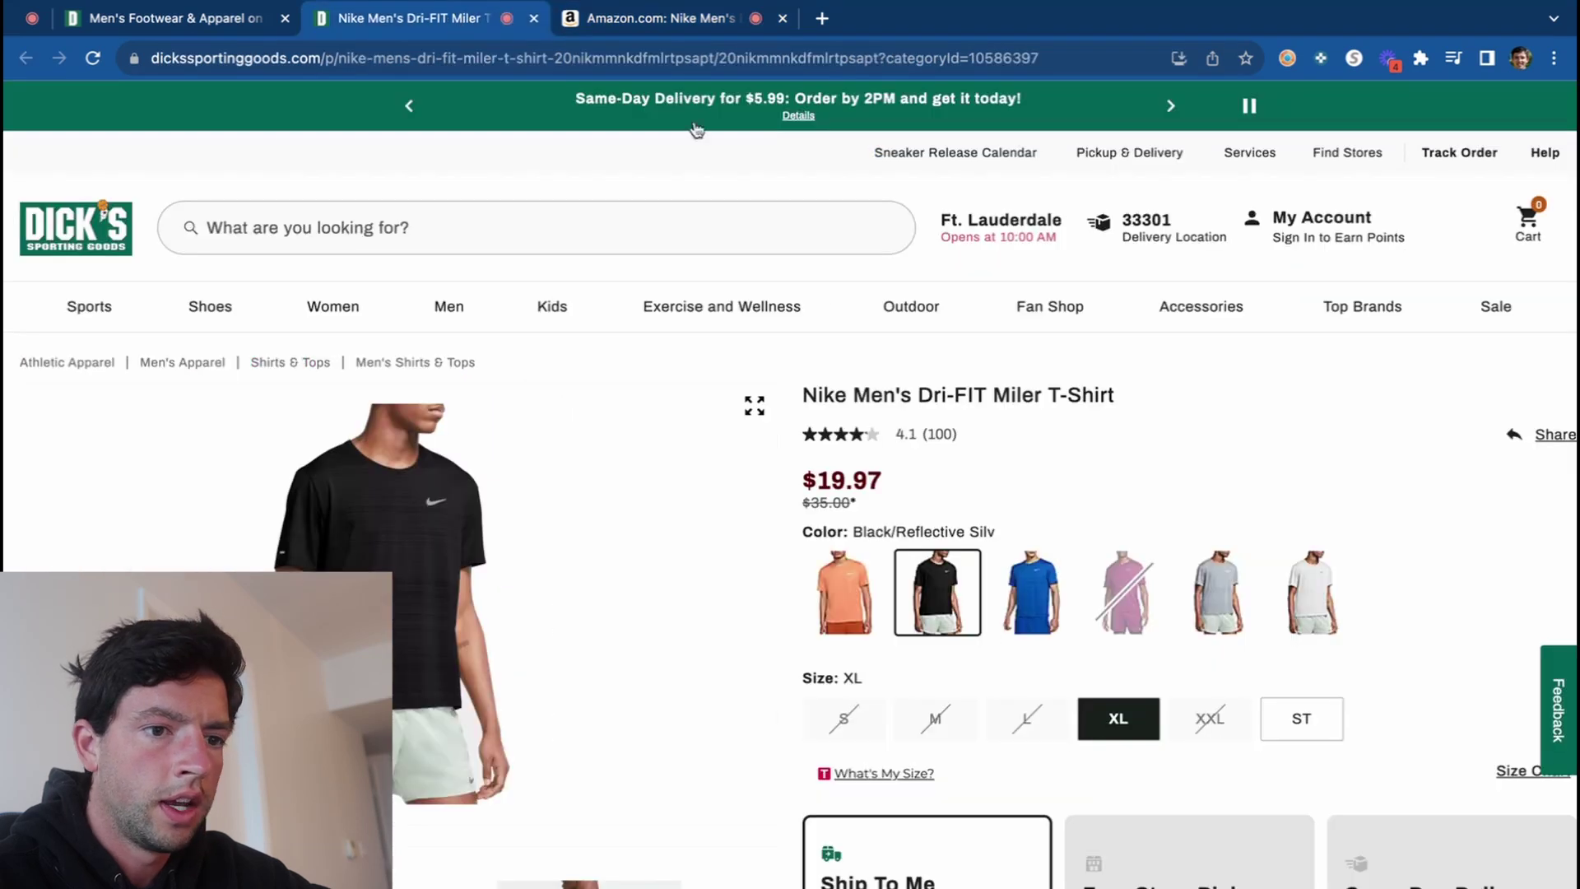
{"action": "left_click", "coordinate": [1219, 593]}
{"action": "left_click", "coordinate": [981, 720]}
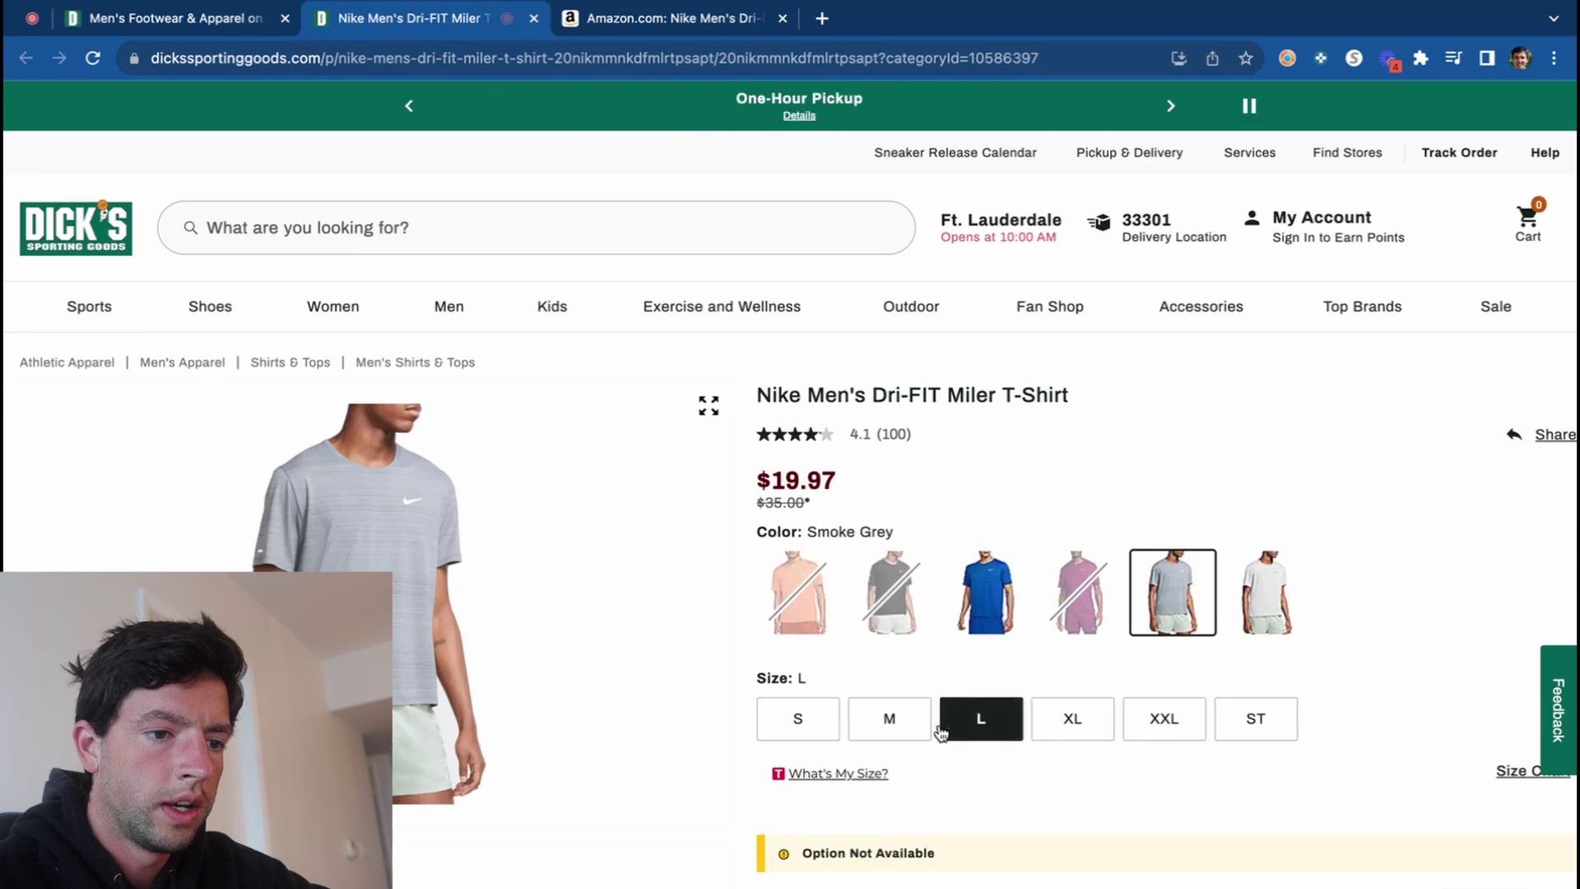
{"action": "left_click", "coordinate": [896, 723]}
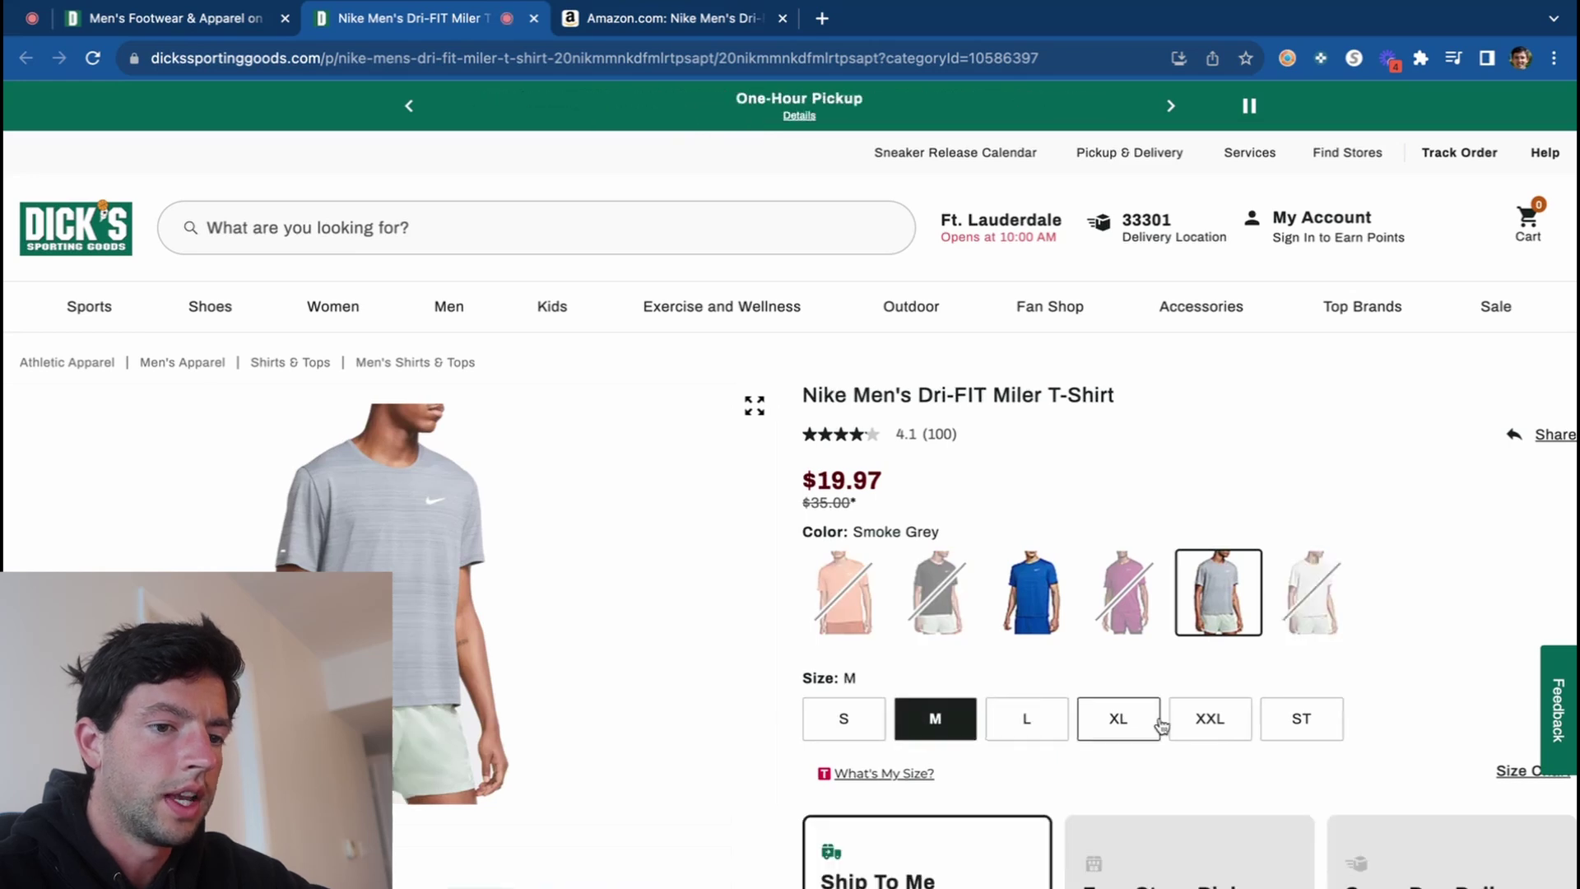
Open the Amazon page of the Grey Large Miler variation and compare it with the T-Shirt colors at Dick's.
{"action": "left_click", "coordinate": [590, 25]}
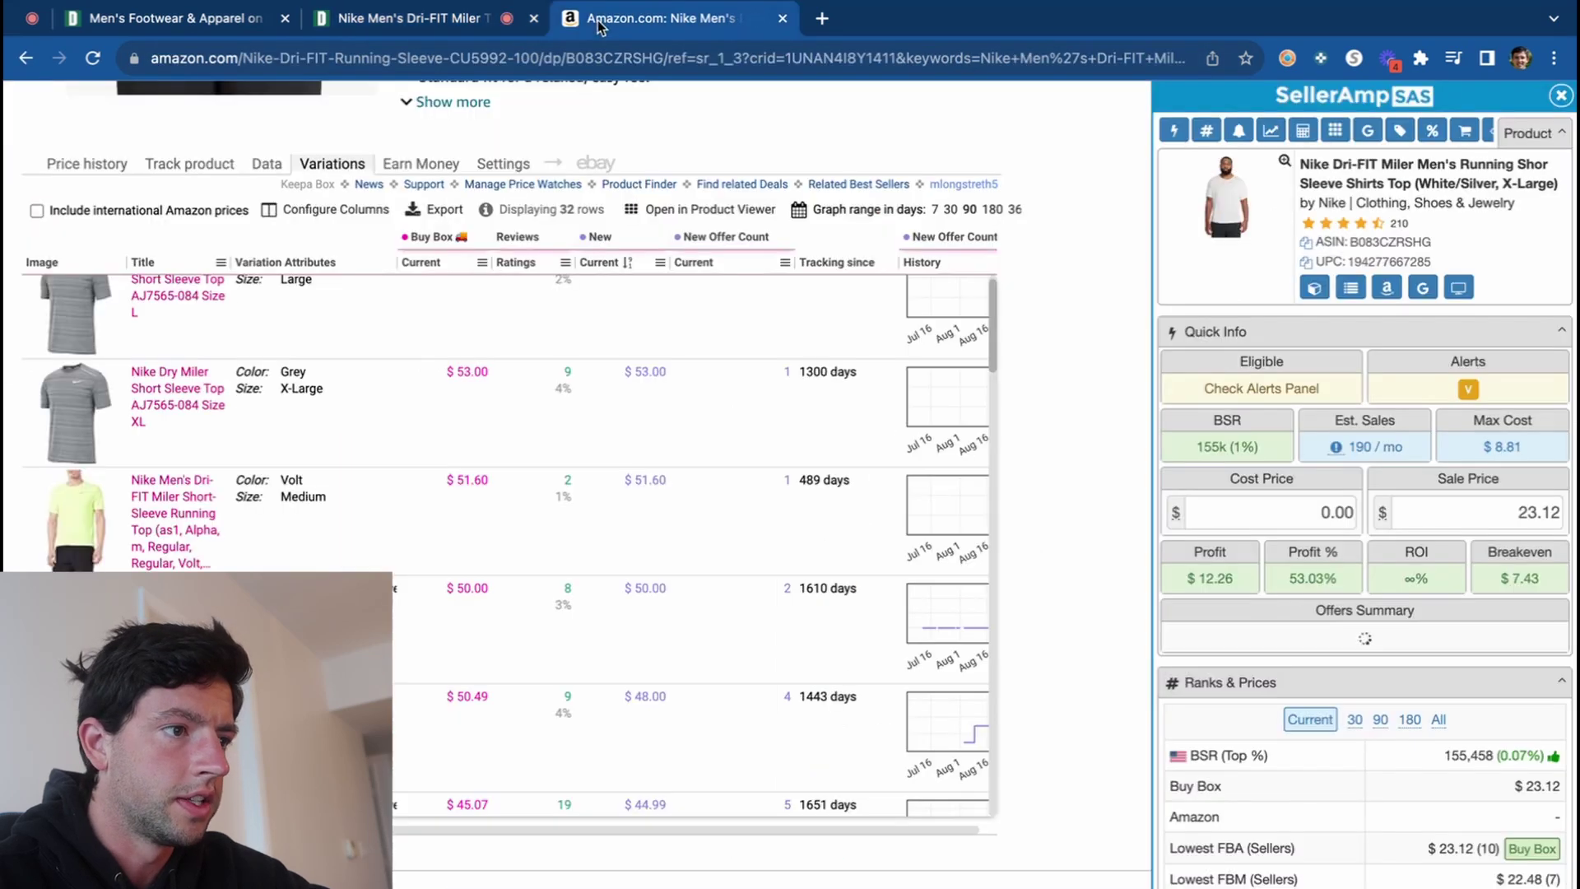
{"action": "left_click", "coordinate": [189, 312]}
{"action": "left_click", "coordinate": [492, 16]}
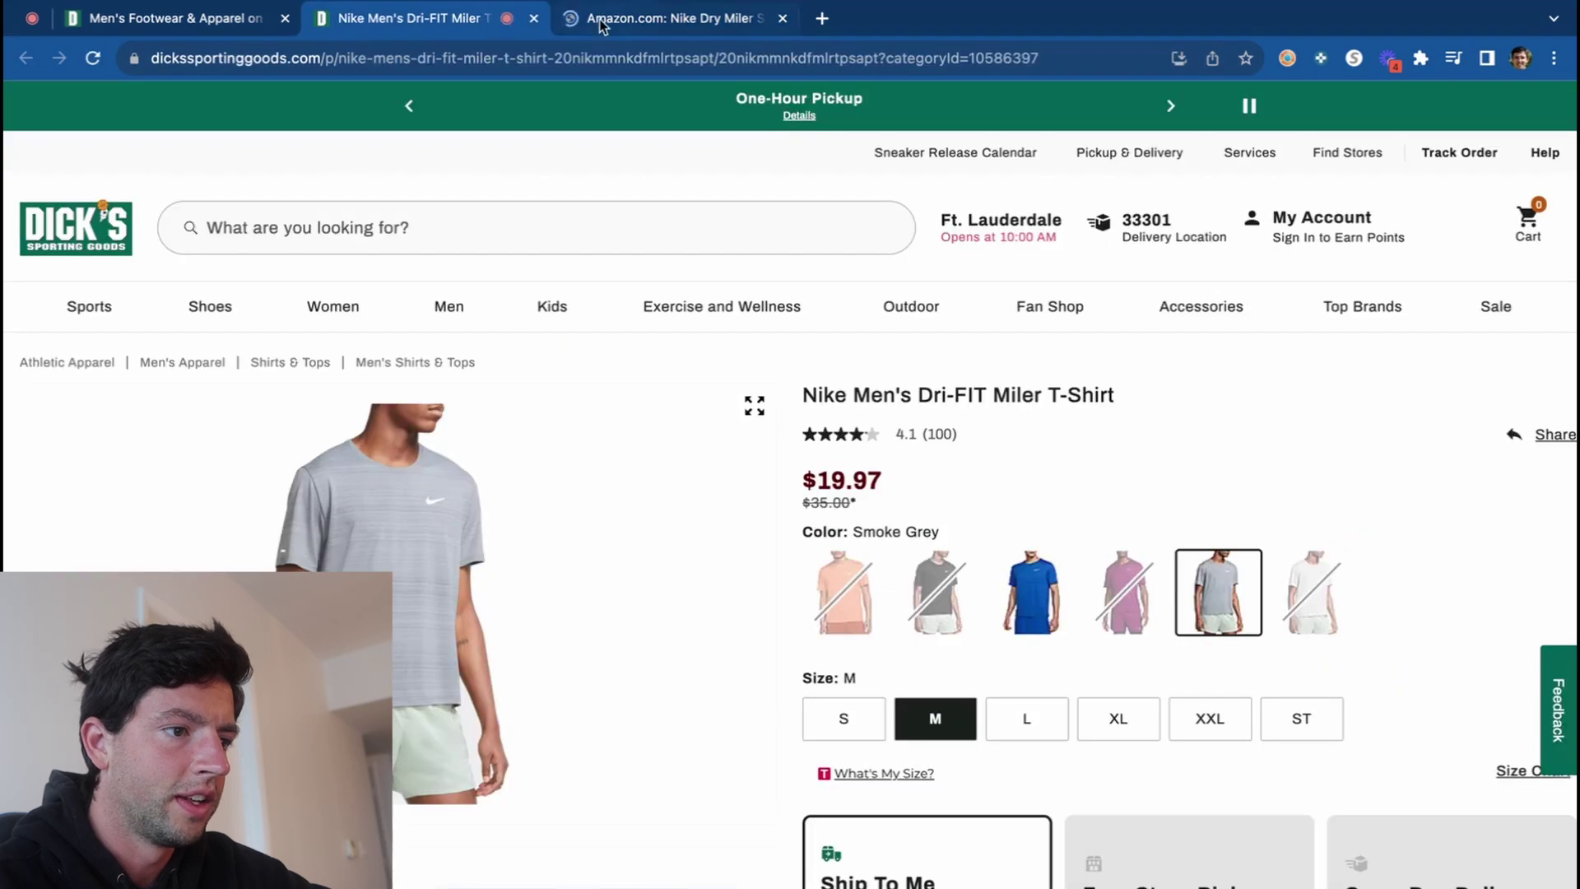
{"action": "scroll", "coordinate": [398, 383], "scroll_direction": "up", "scroll_amount": 5}
{"action": "scroll", "coordinate": [345, 418], "scroll_direction": "down", "scroll_amount": 5}
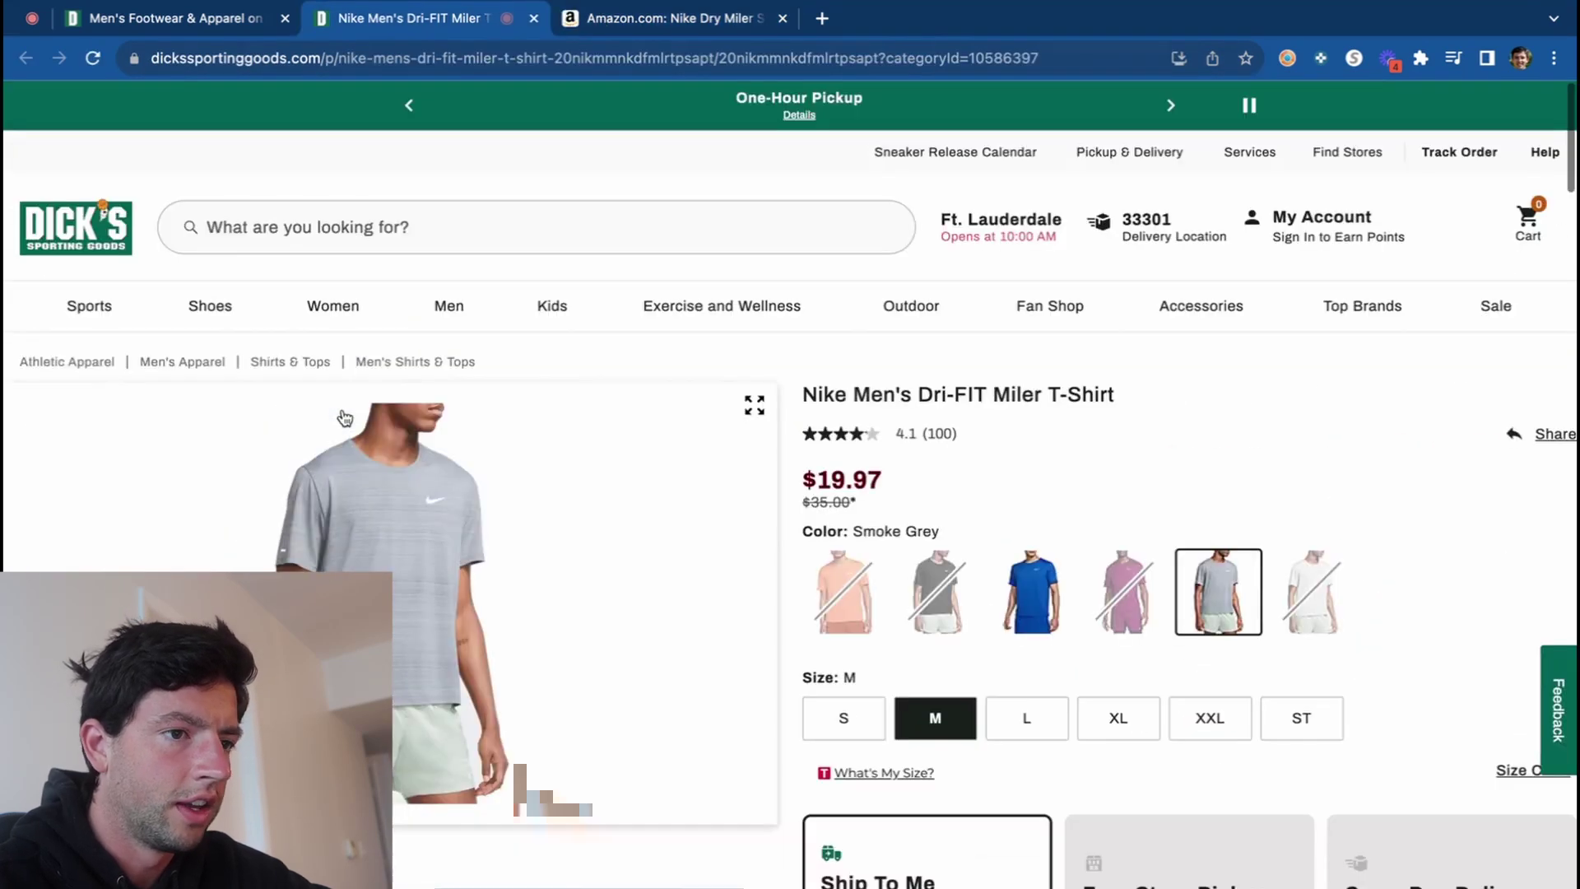
{"action": "left_click", "coordinate": [892, 591]}
Select the Black running top in X-Large on Amazon and compare it with the Miler T-Shirt at Dick's.
{"action": "left_click", "coordinate": [671, 18]}
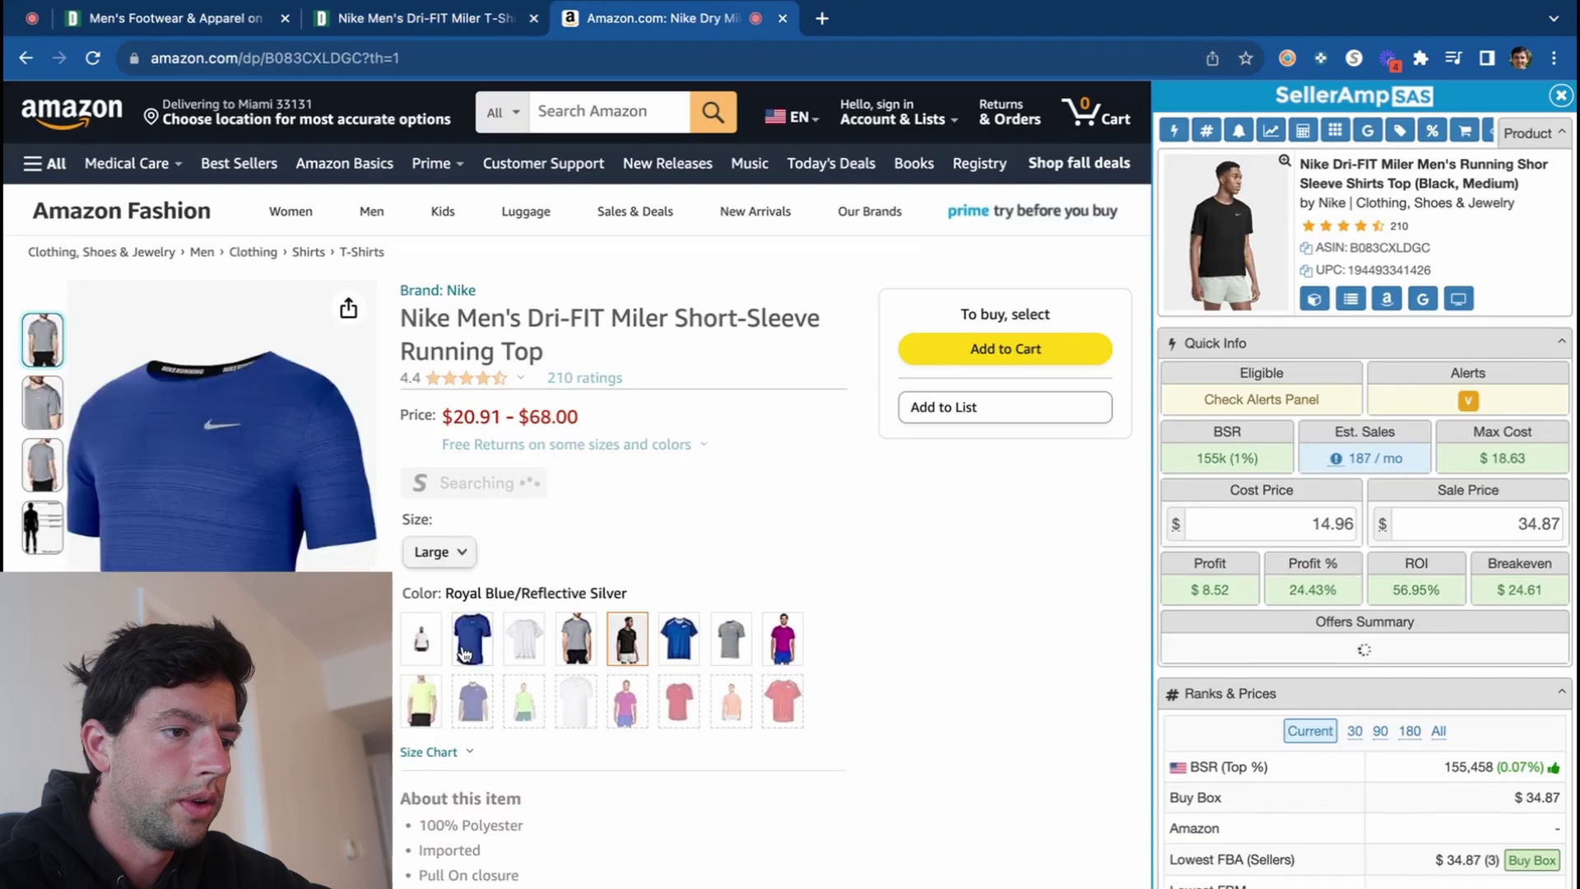
{"action": "left_click", "coordinate": [437, 556]}
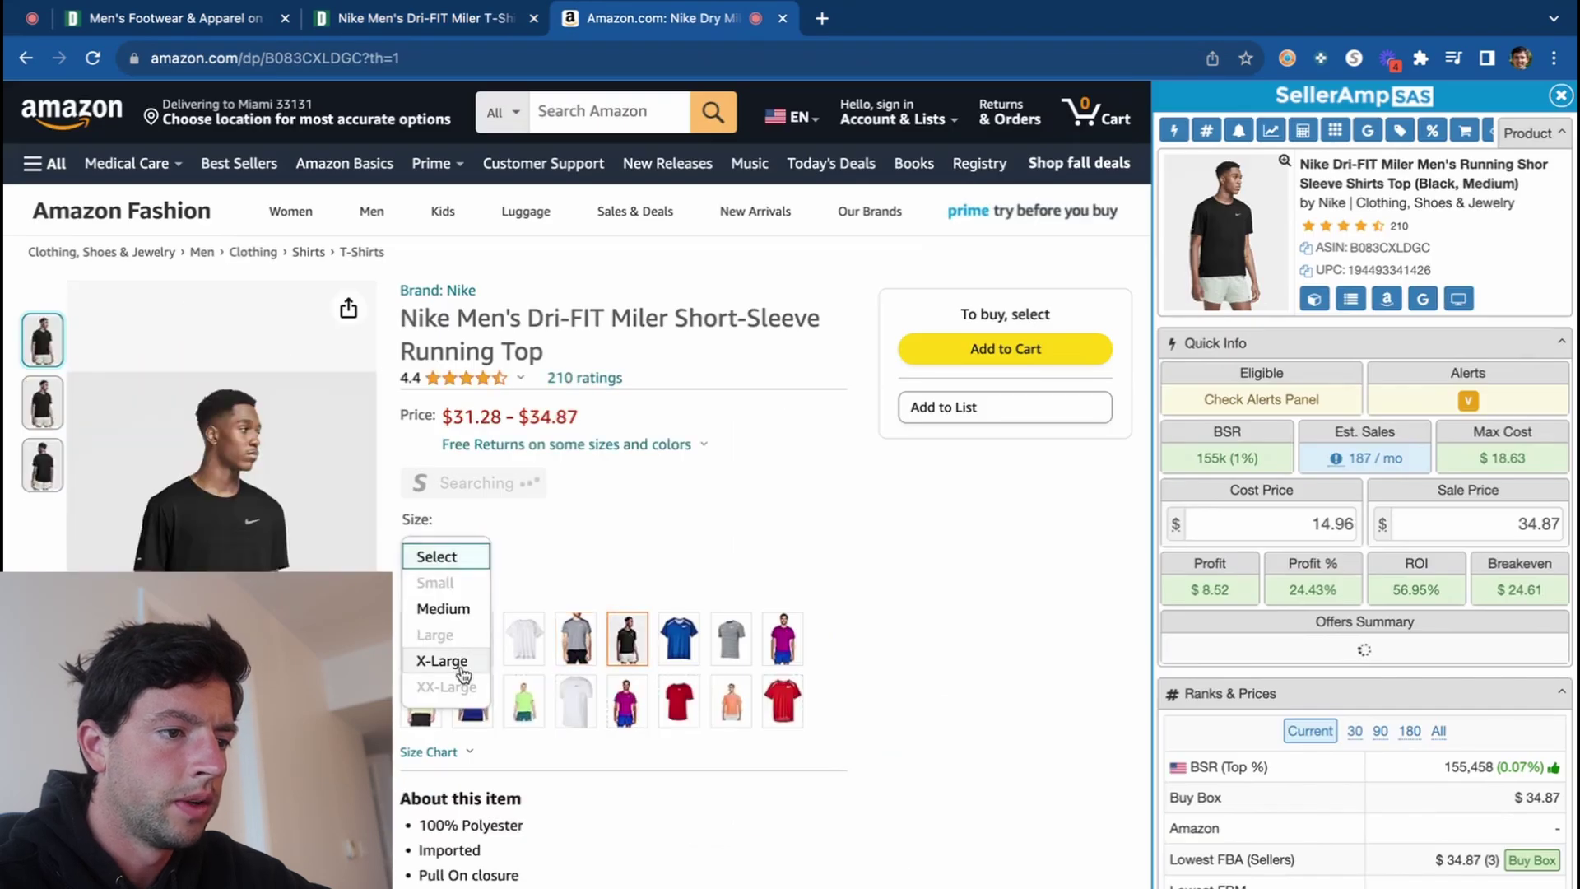
{"action": "left_click", "coordinate": [442, 661]}
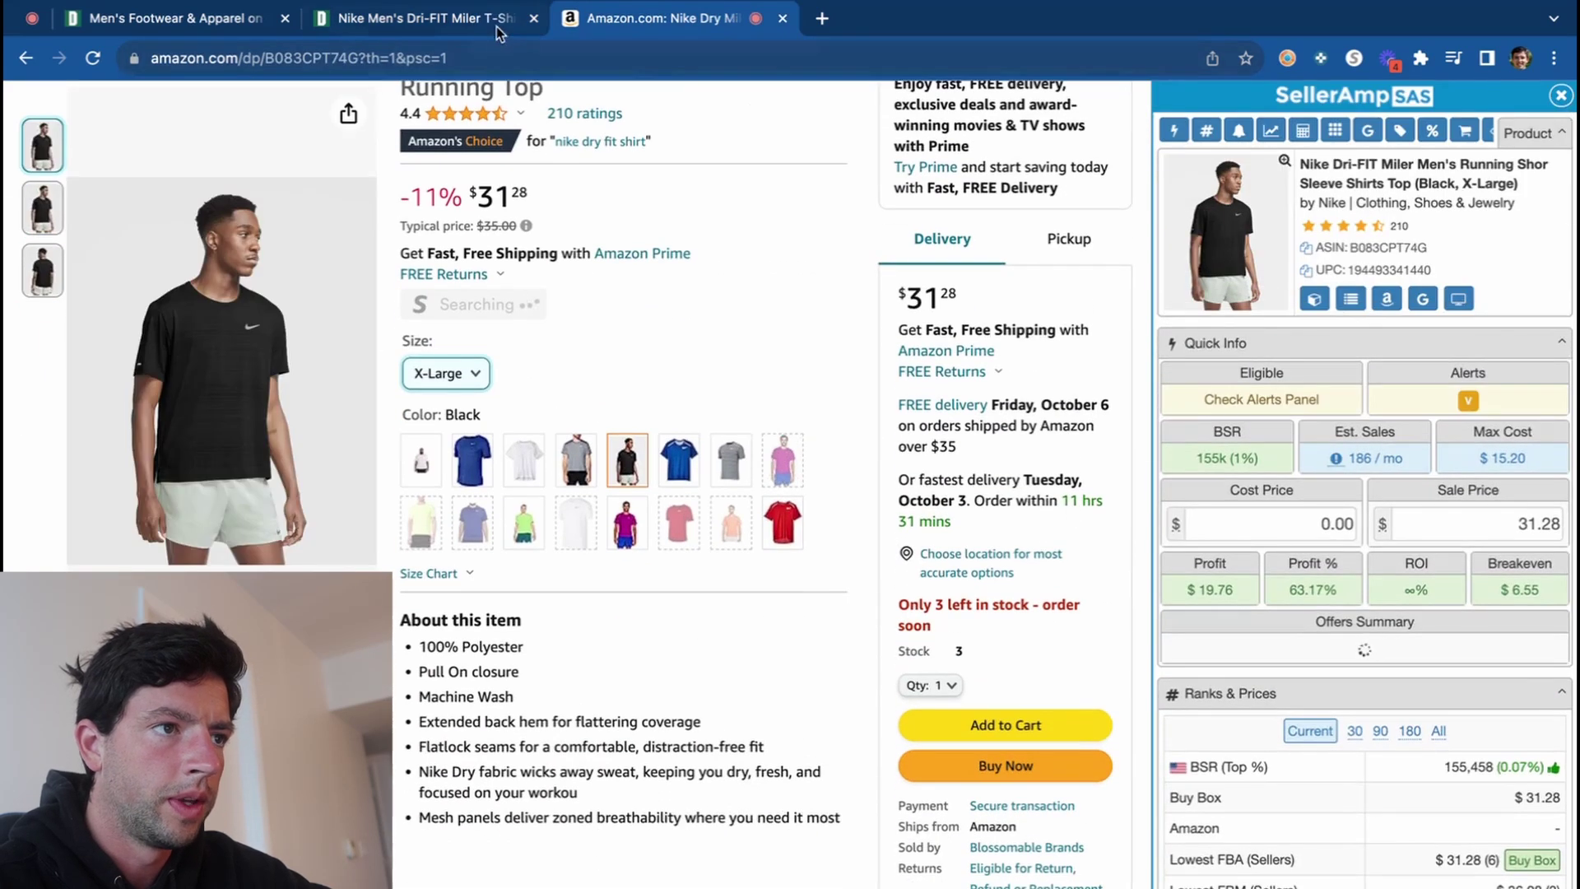
{"action": "left_click", "coordinate": [499, 25]}
{"action": "left_click", "coordinate": [598, 23]}
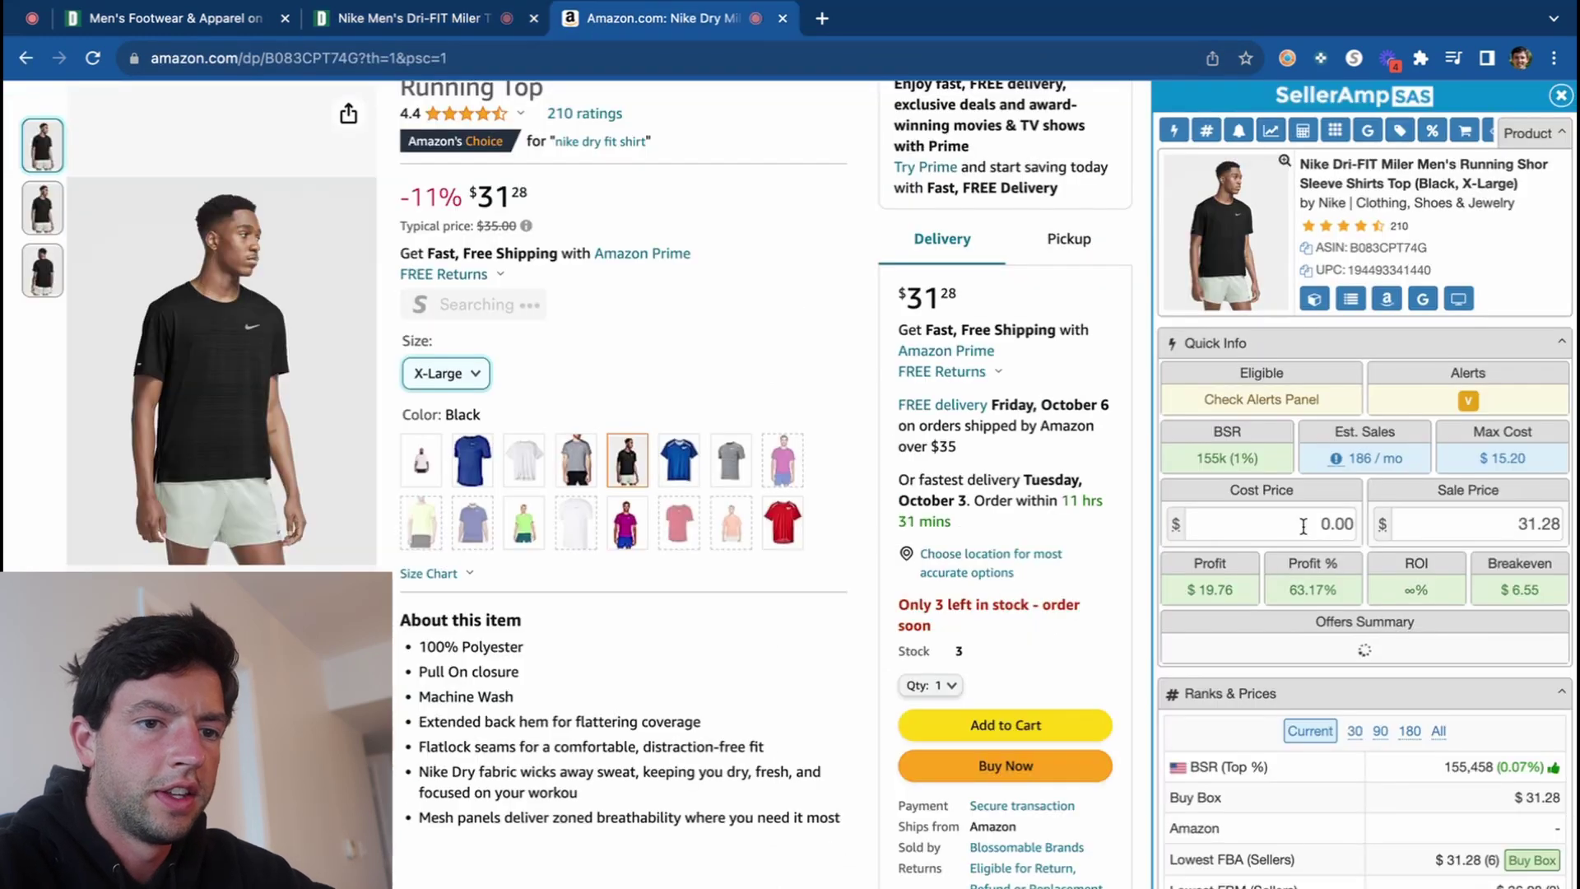
Calculate the Black X-Large top's profit with a cost price of 19.97 and a sale price of 36.00, checking its Keepa price history.
{"action": "type", "text": "19.97"}
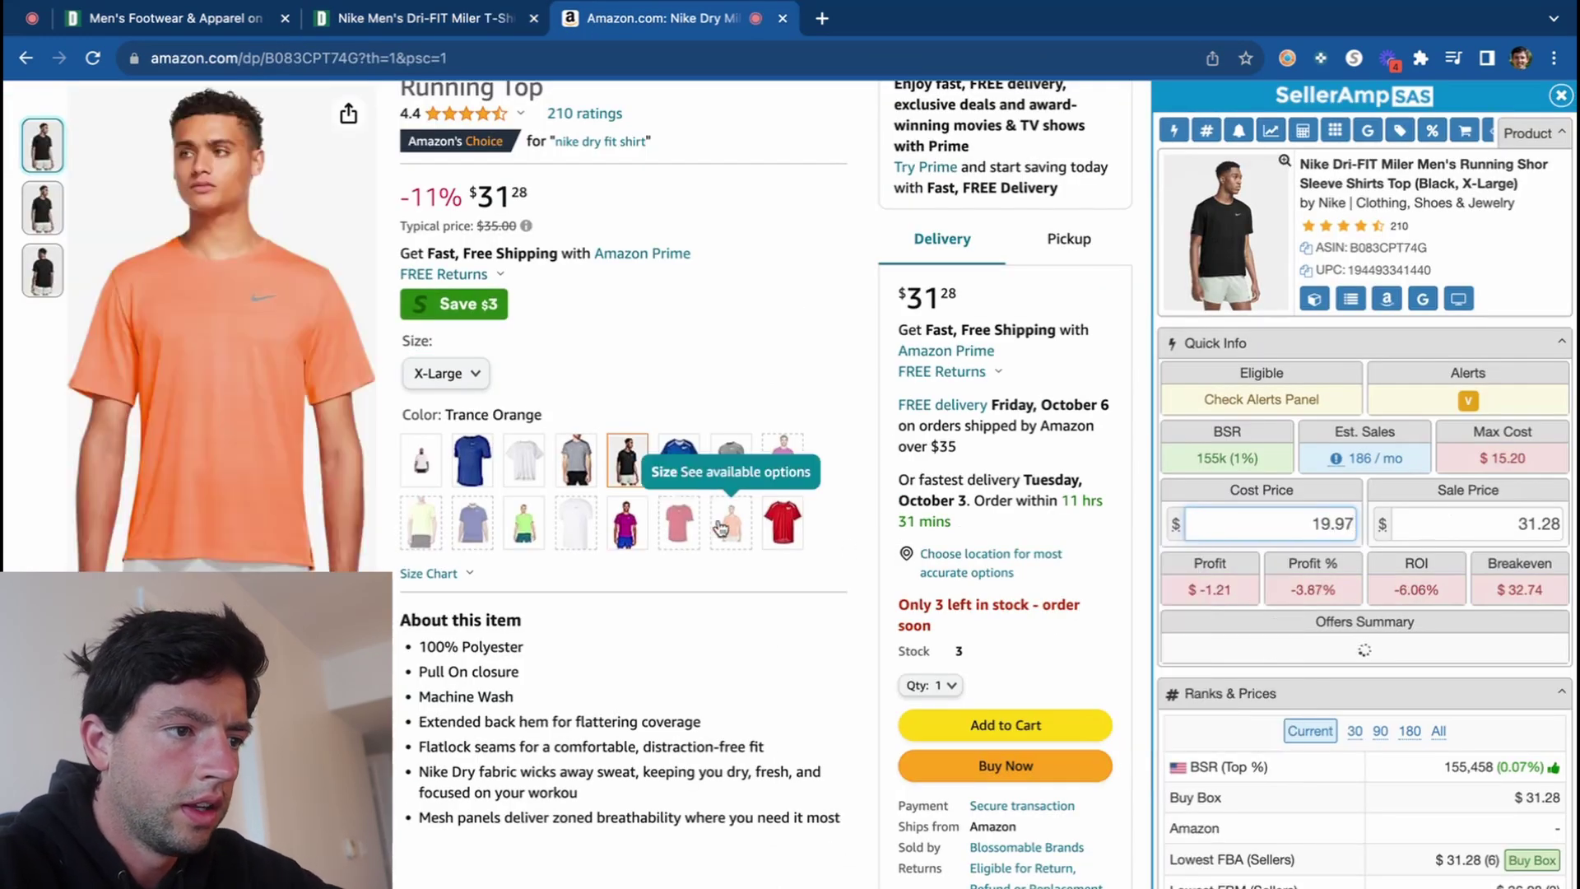
{"action": "scroll", "coordinate": [628, 573], "scroll_direction": "down", "scroll_amount": 3}
{"action": "scroll", "coordinate": [629, 568], "scroll_direction": "down", "scroll_amount": 10}
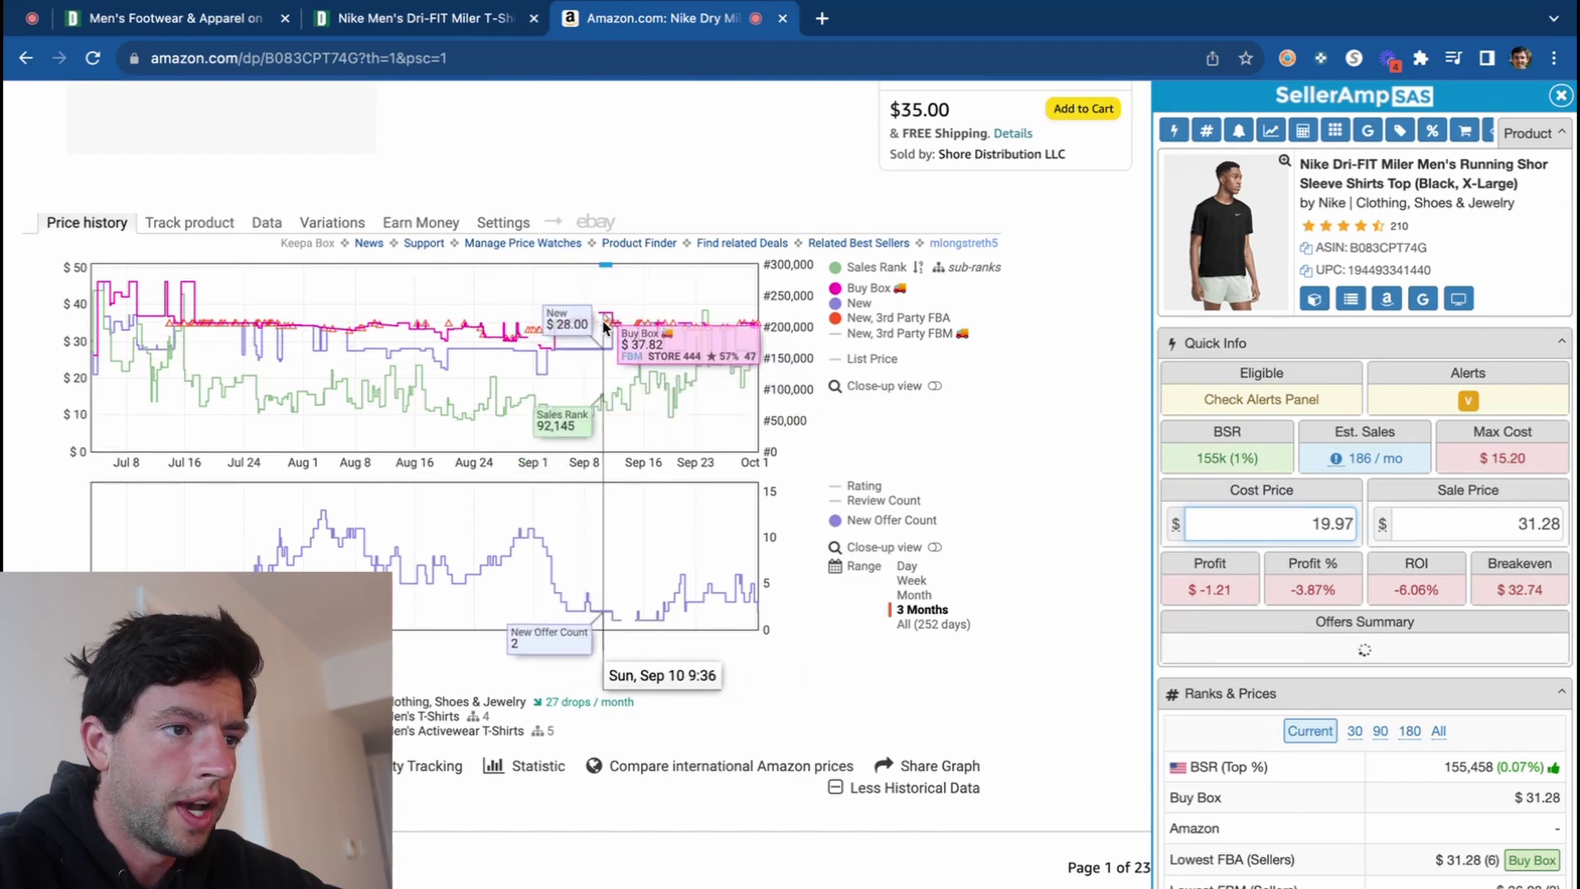
{"action": "left_click", "coordinate": [1449, 518]}
{"action": "type", "text": "36.00"}
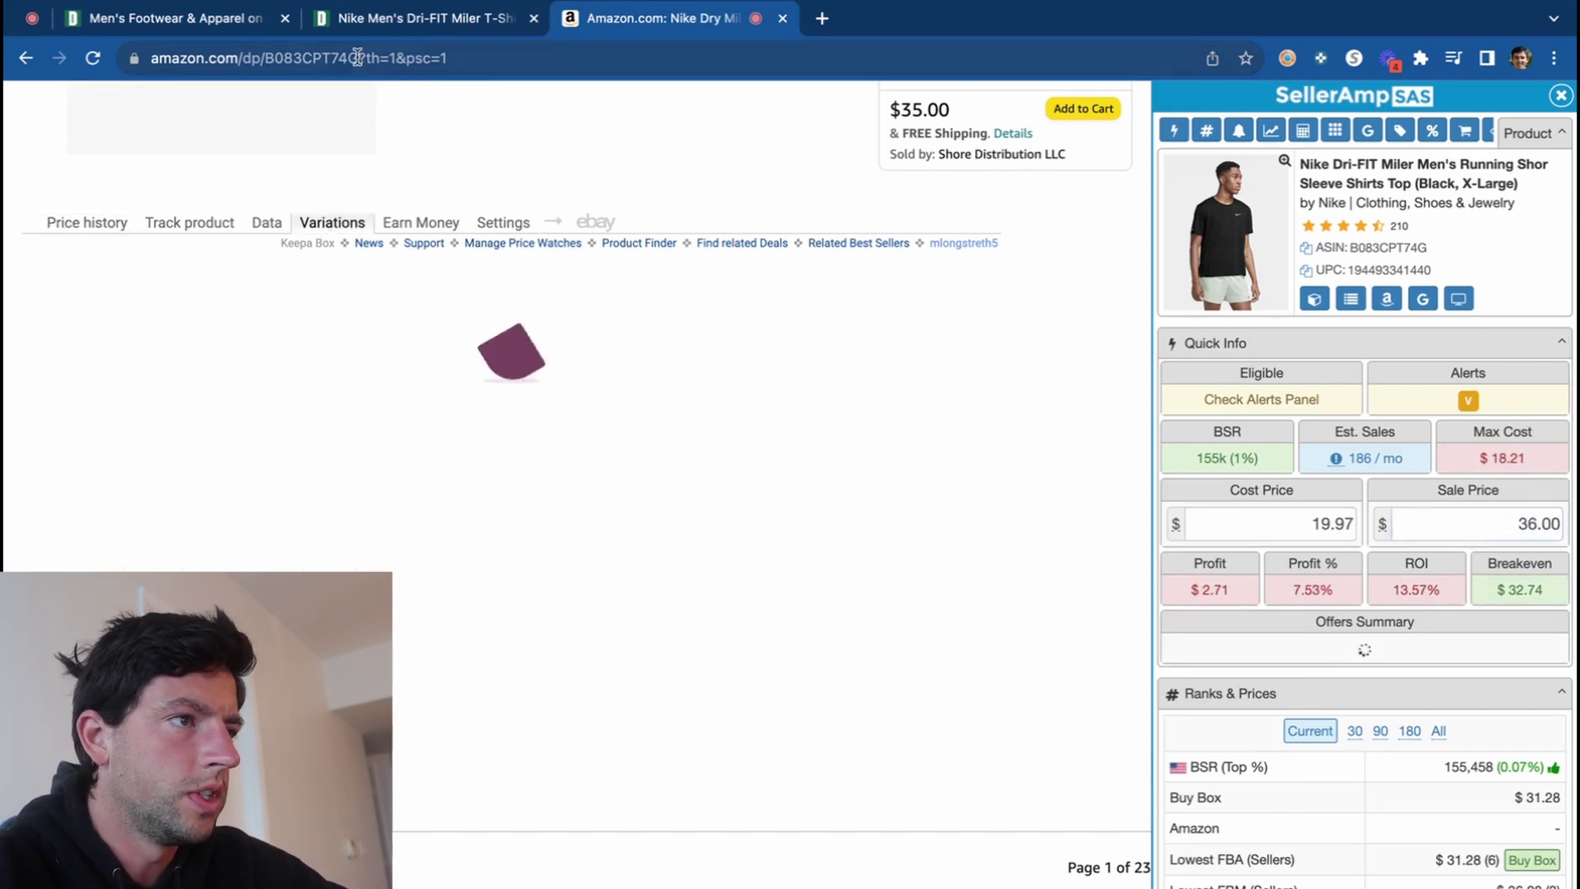
Return to the Dick's men's Nike sale listing and browse the products on results page 3 for resale candidates.
{"action": "left_click", "coordinate": [245, 33]}
{"action": "scroll", "coordinate": [754, 517], "scroll_direction": "down", "scroll_amount": 15}
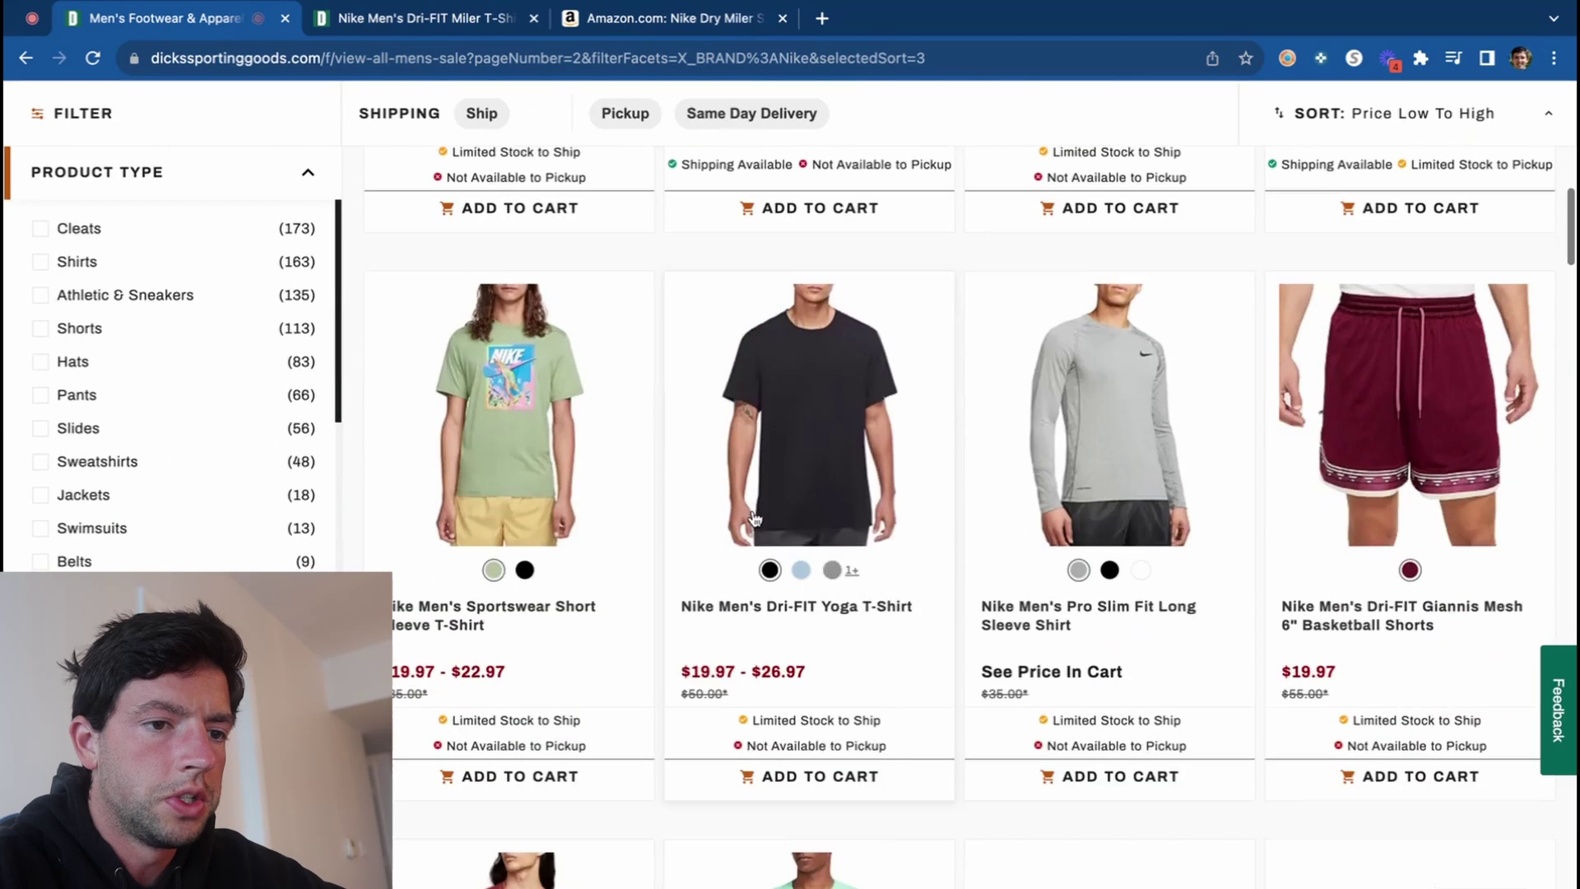
{"action": "scroll", "coordinate": [753, 517], "scroll_direction": "down", "scroll_amount": 8}
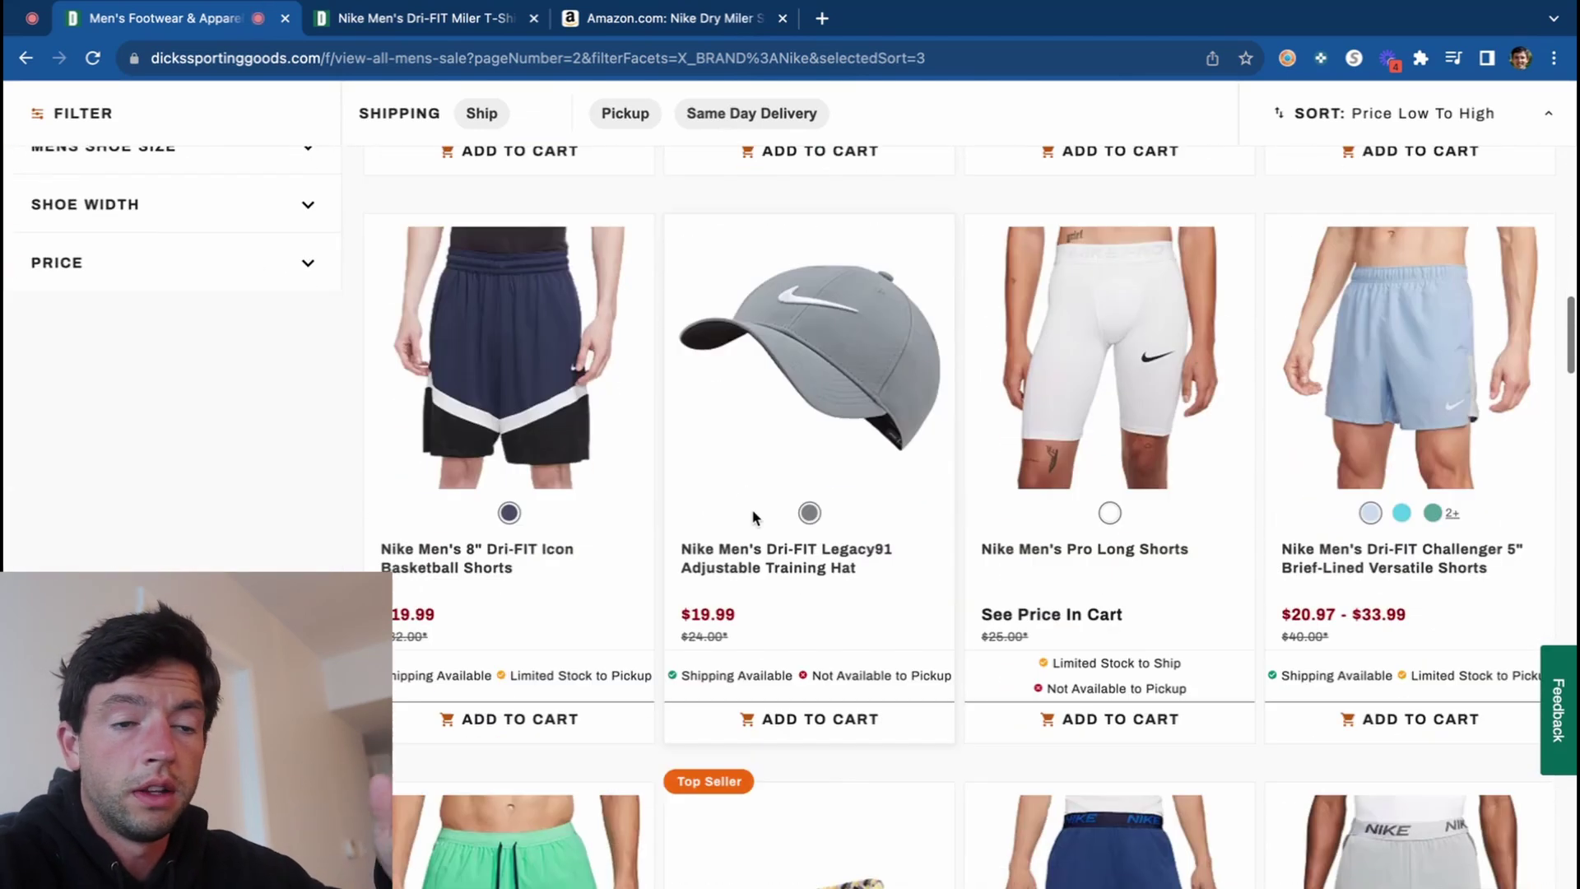
{"action": "scroll", "coordinate": [753, 517], "scroll_direction": "down", "scroll_amount": 15}
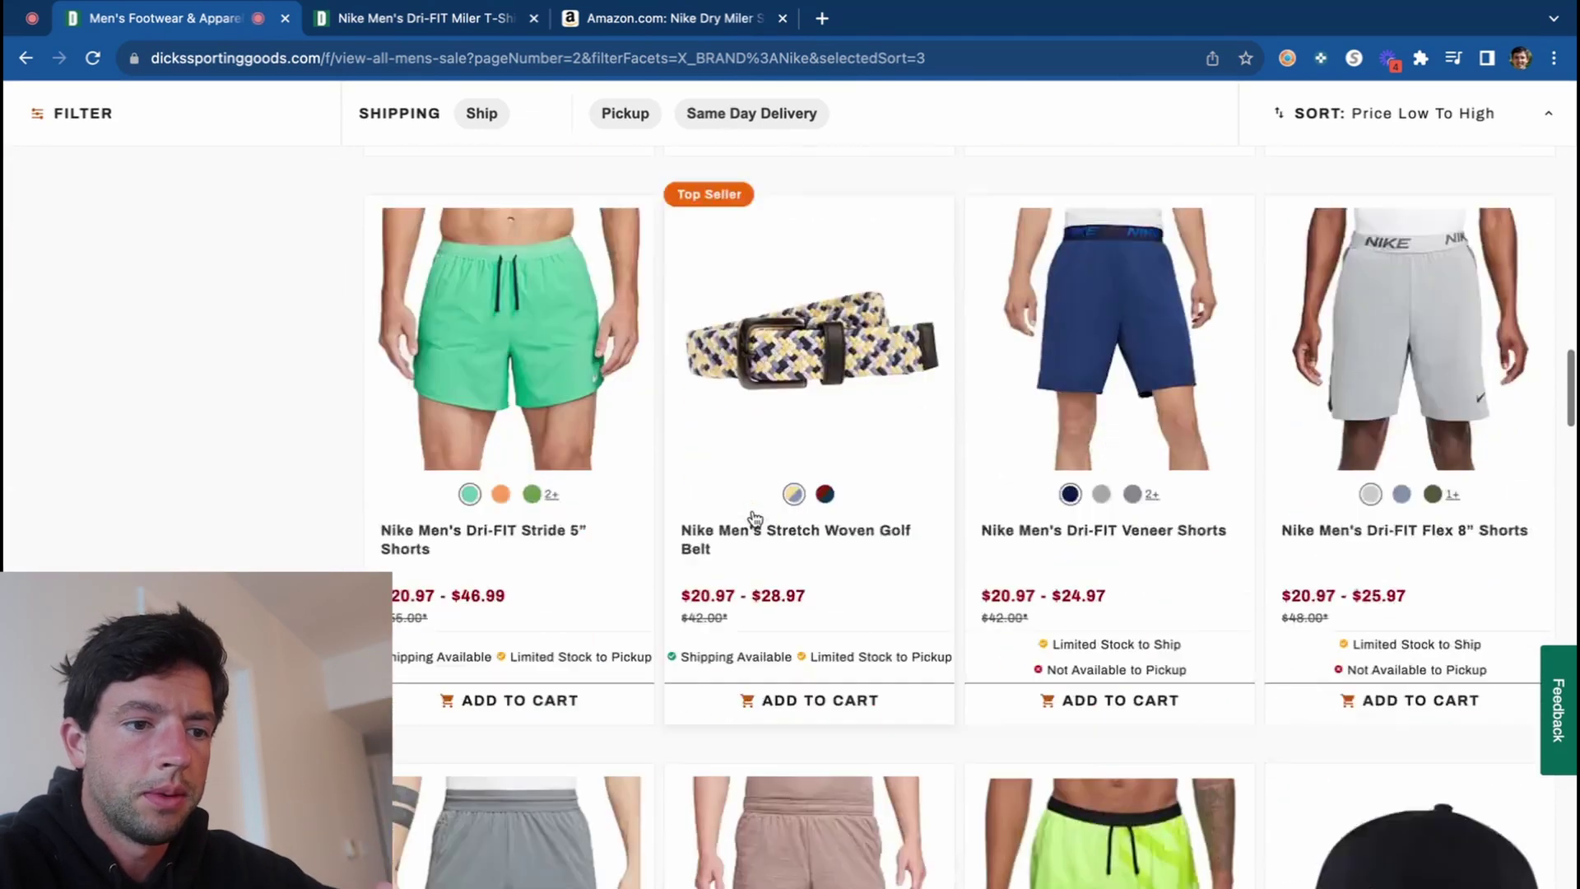
{"action": "scroll", "coordinate": [754, 517], "scroll_direction": "down", "scroll_amount": 13}
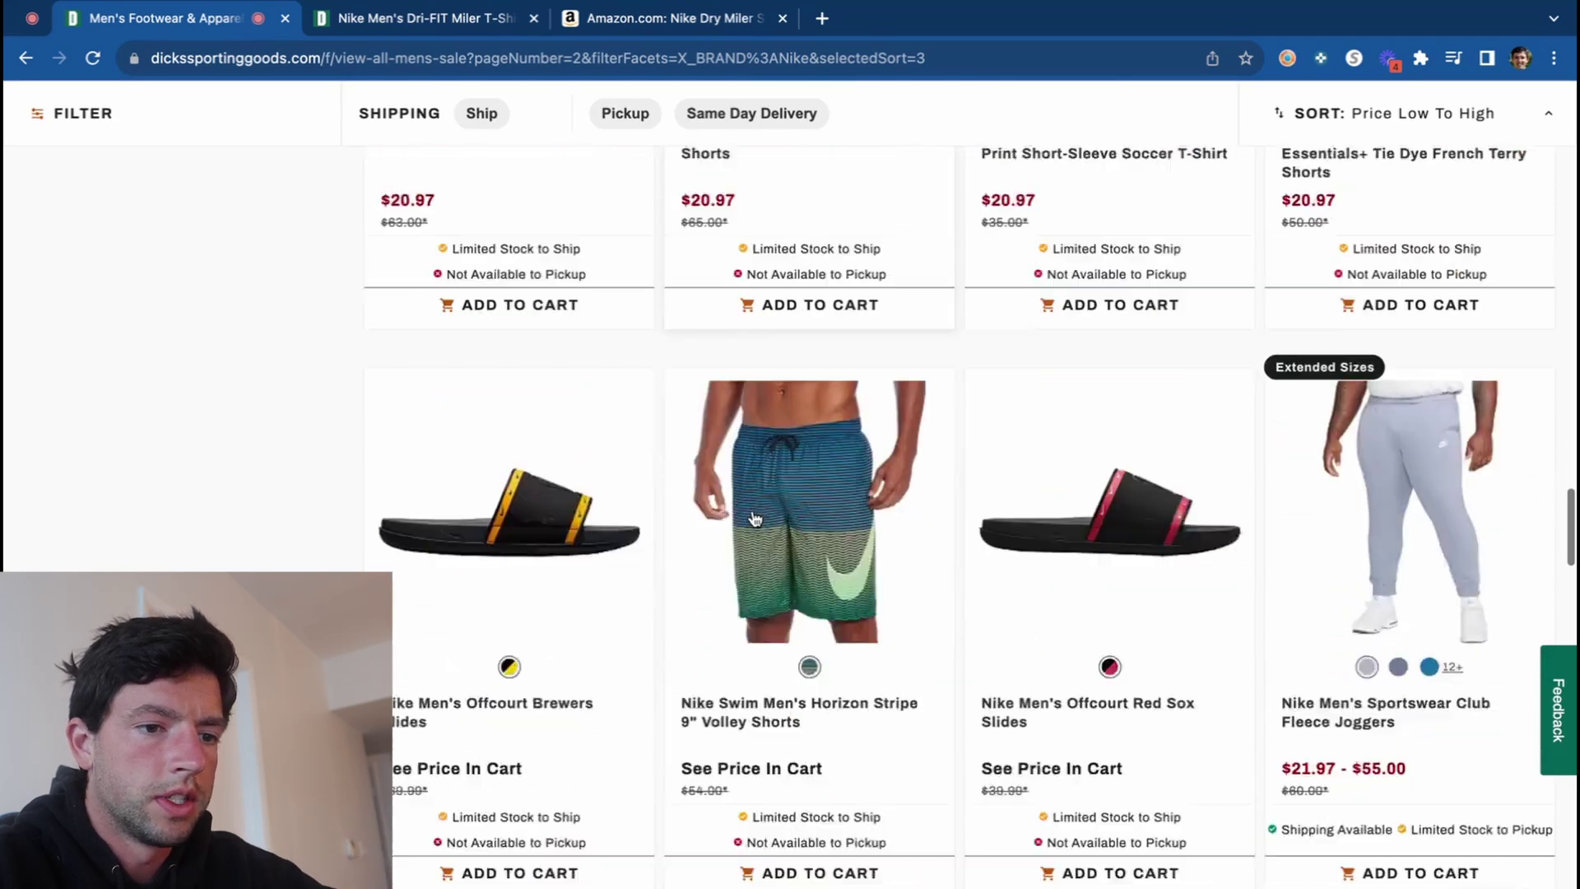
{"action": "scroll", "coordinate": [754, 517], "scroll_direction": "down", "scroll_amount": 11}
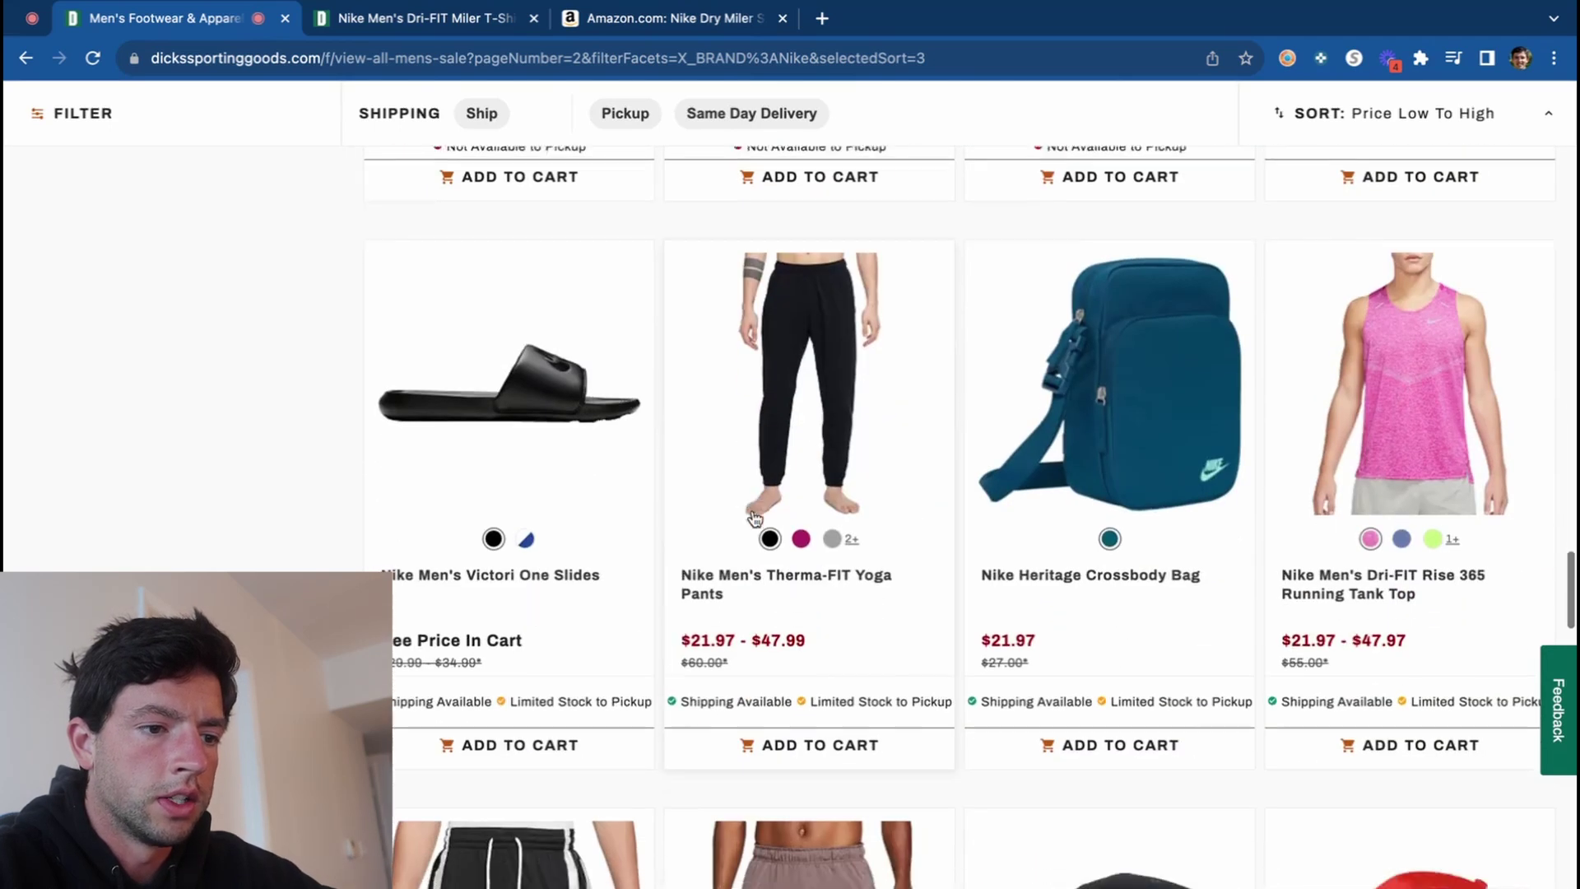
{"action": "scroll", "coordinate": [754, 517], "scroll_direction": "down", "scroll_amount": 15}
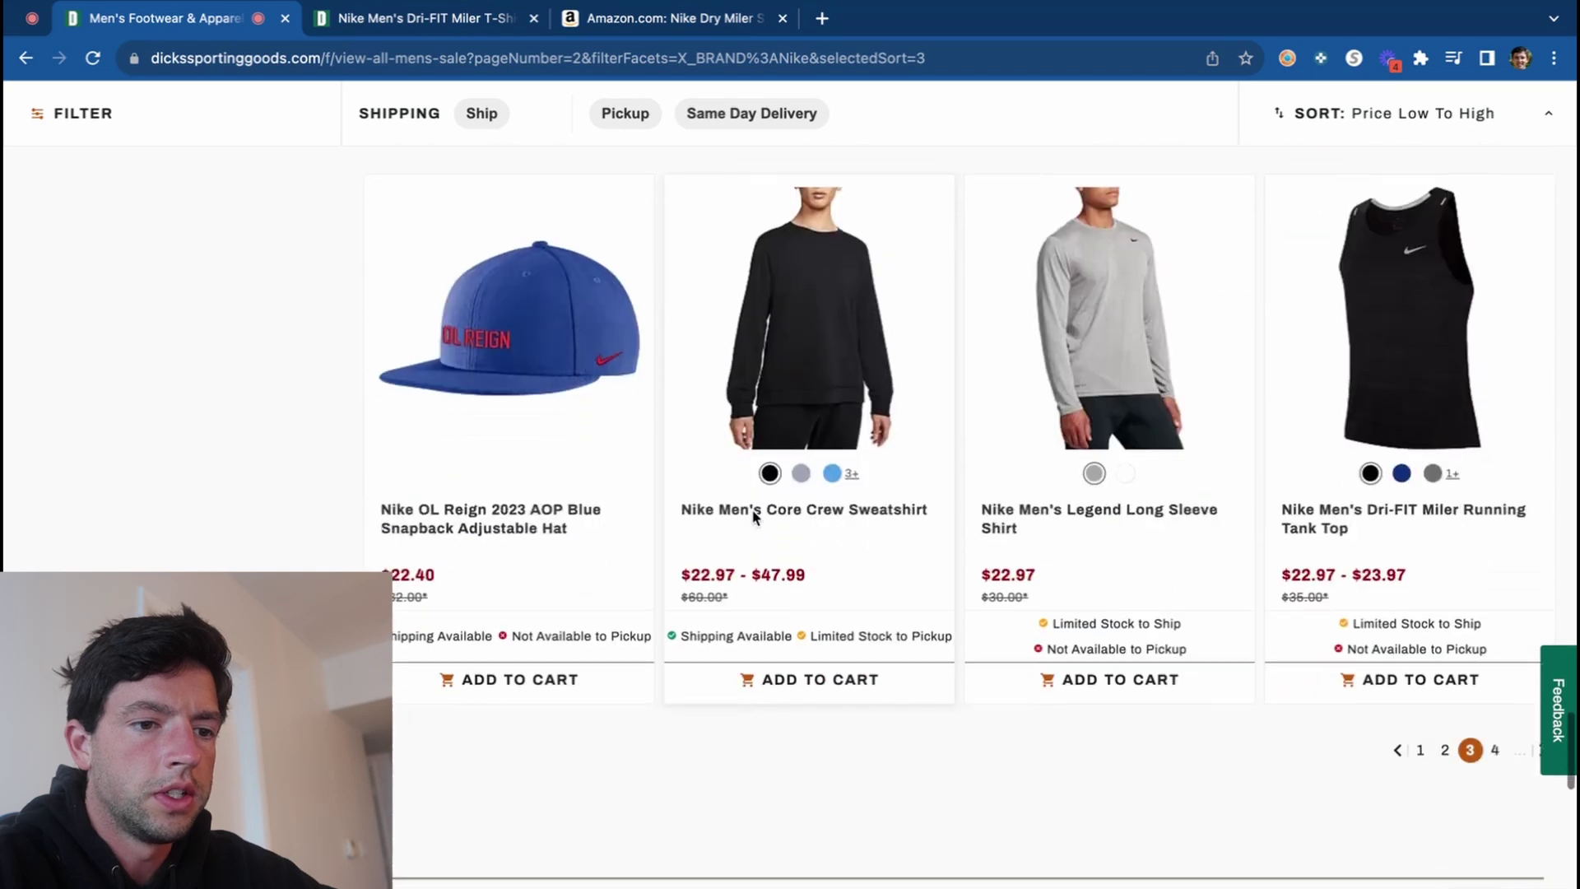
Open results page 4 of the men's Nike sale listing and browse its products for resale candidates.
{"action": "left_click", "coordinate": [1493, 735]}
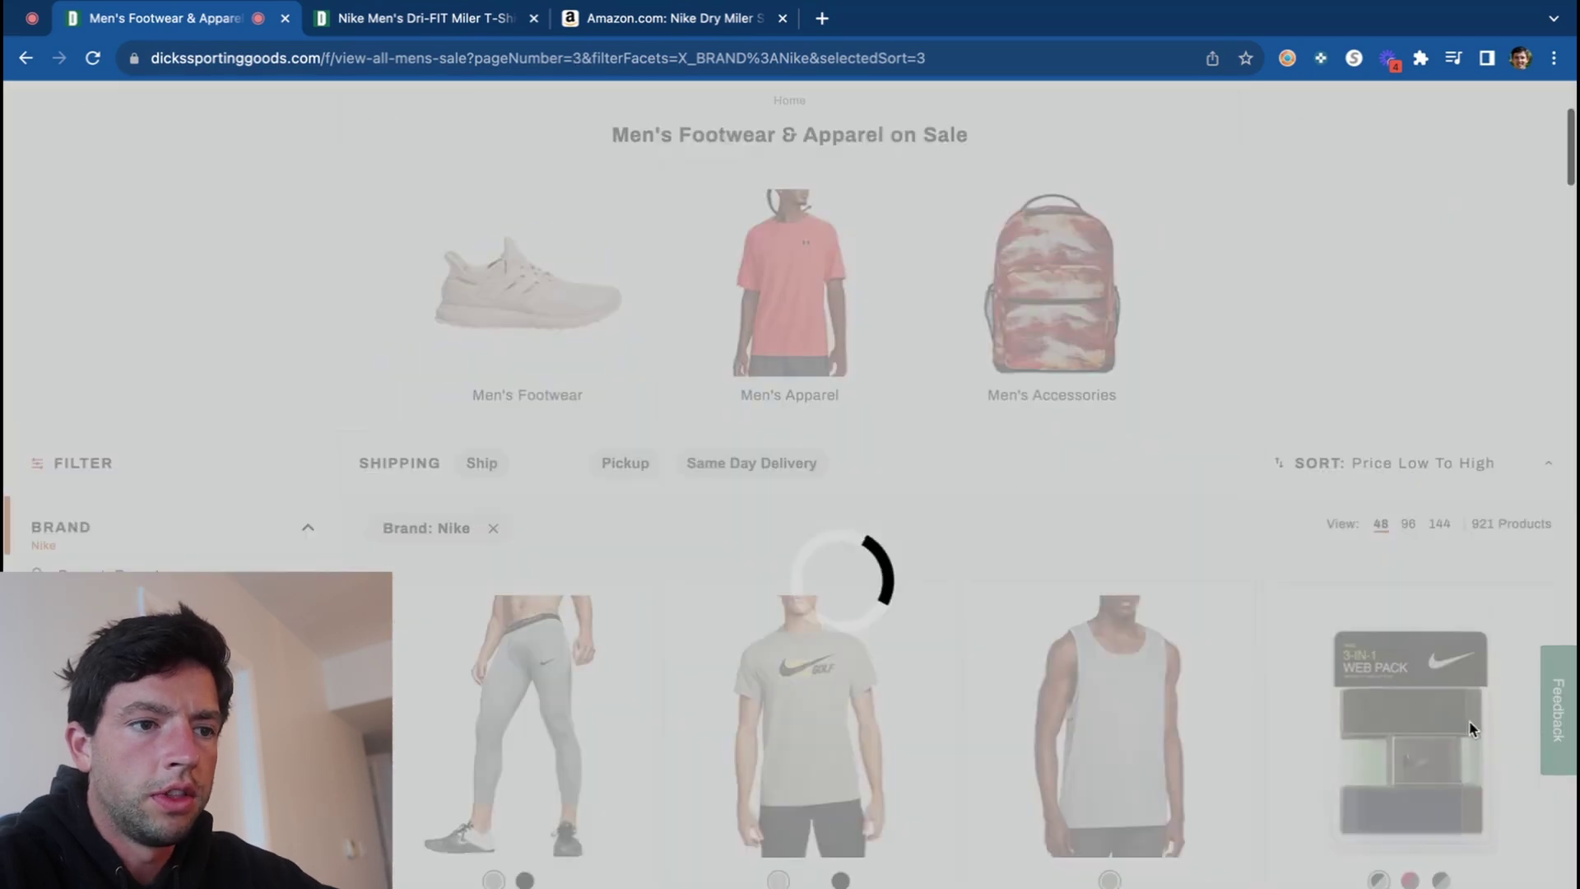
{"action": "scroll", "coordinate": [1044, 658], "scroll_direction": "down", "scroll_amount": 10}
{"action": "scroll", "coordinate": [1044, 658], "scroll_direction": "down", "scroll_amount": 15}
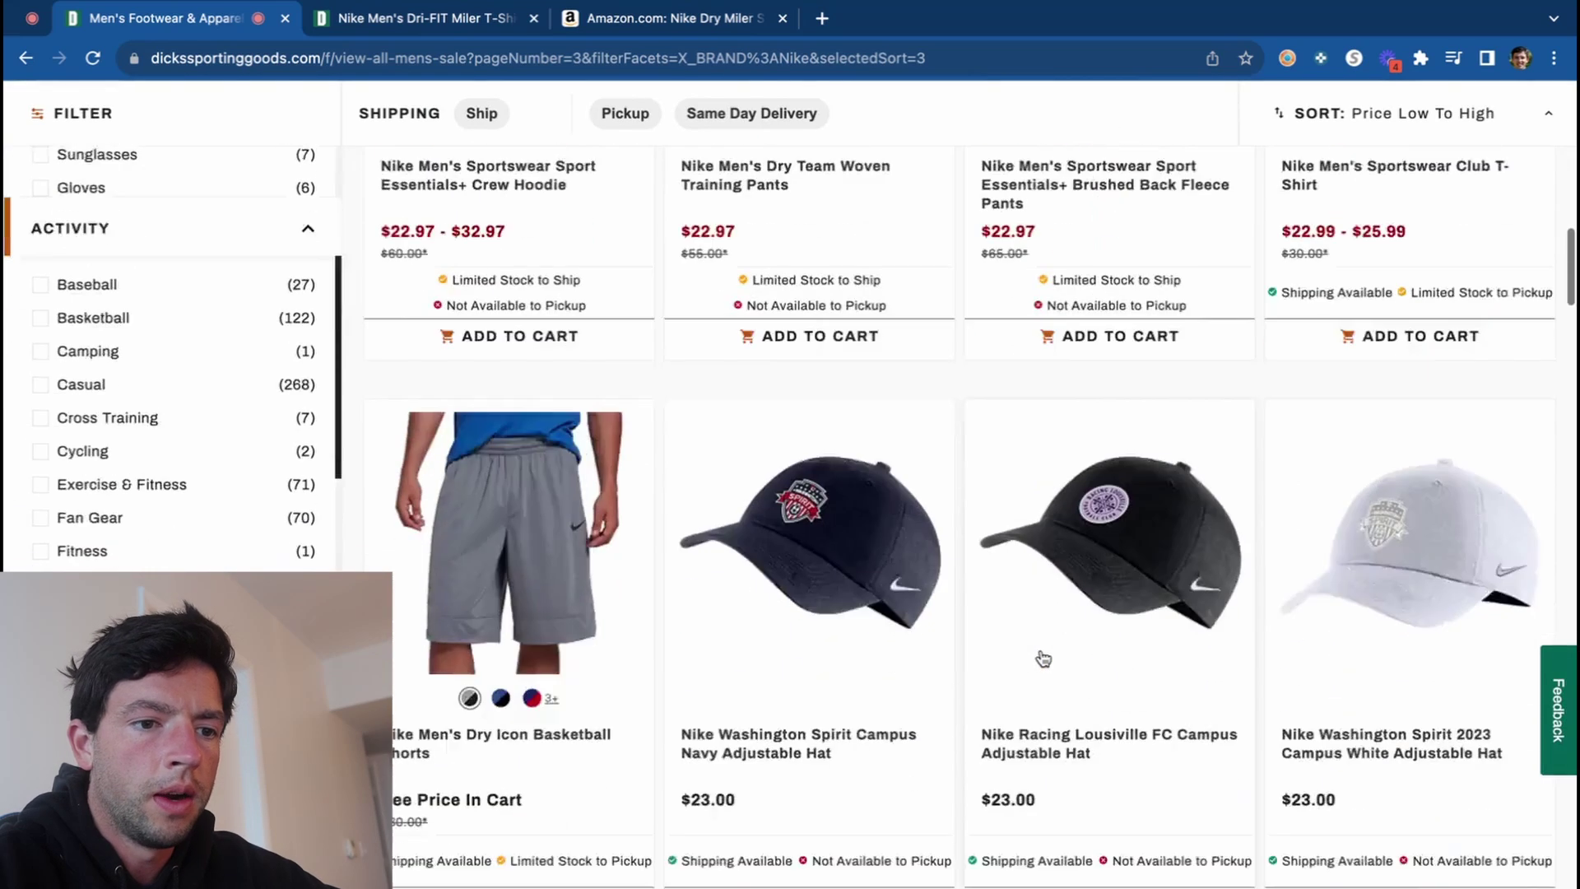
{"action": "scroll", "coordinate": [1044, 658], "scroll_direction": "down", "scroll_amount": 8}
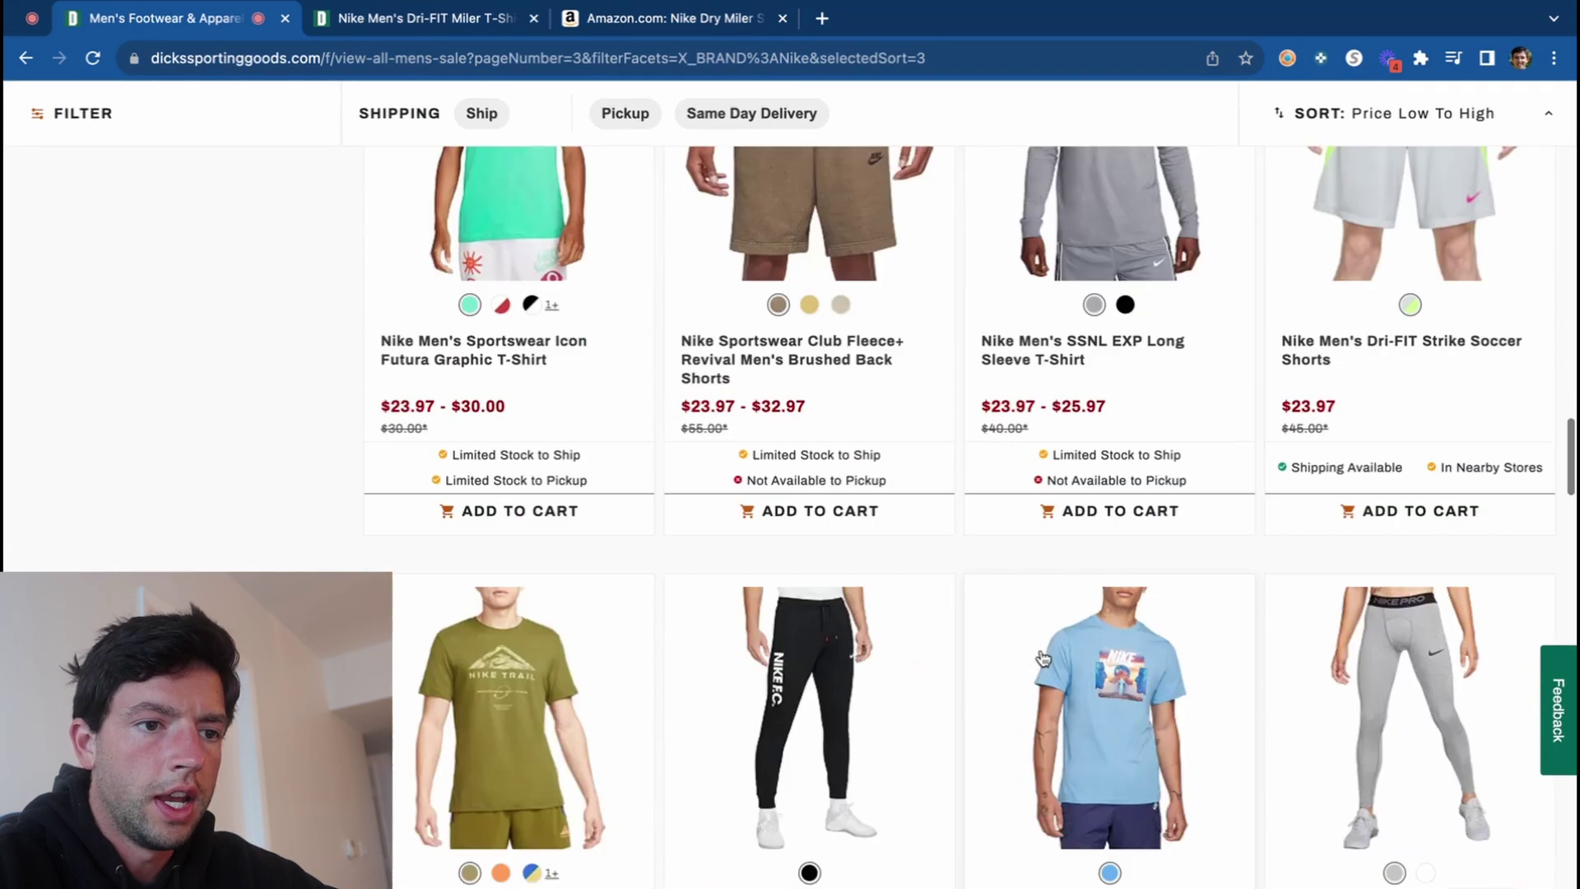
{"action": "scroll", "coordinate": [1044, 658], "scroll_direction": "down", "scroll_amount": 12}
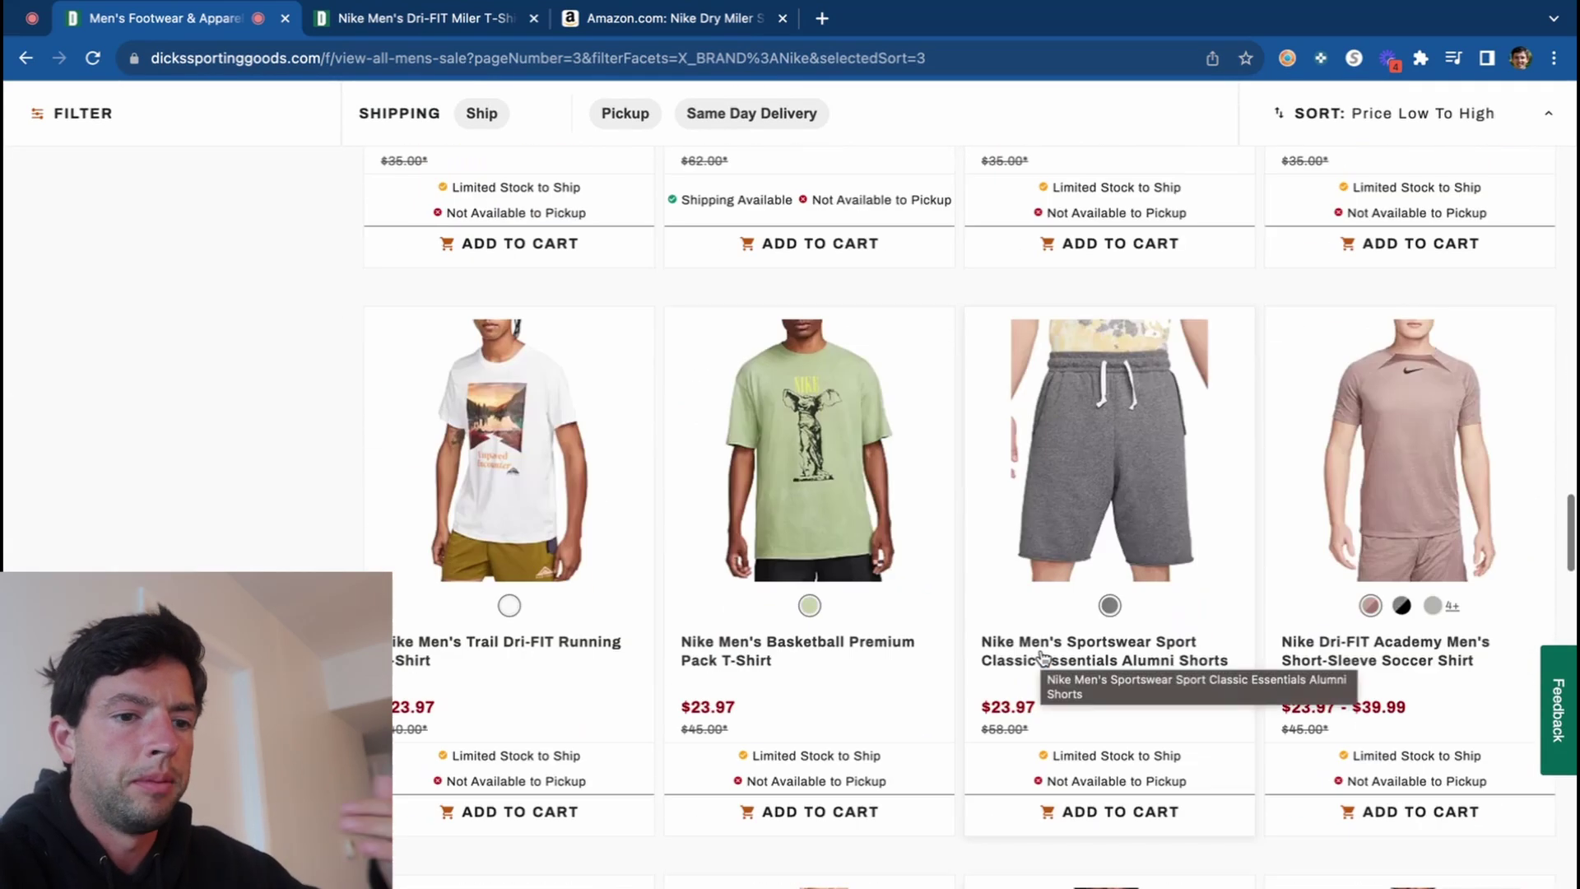